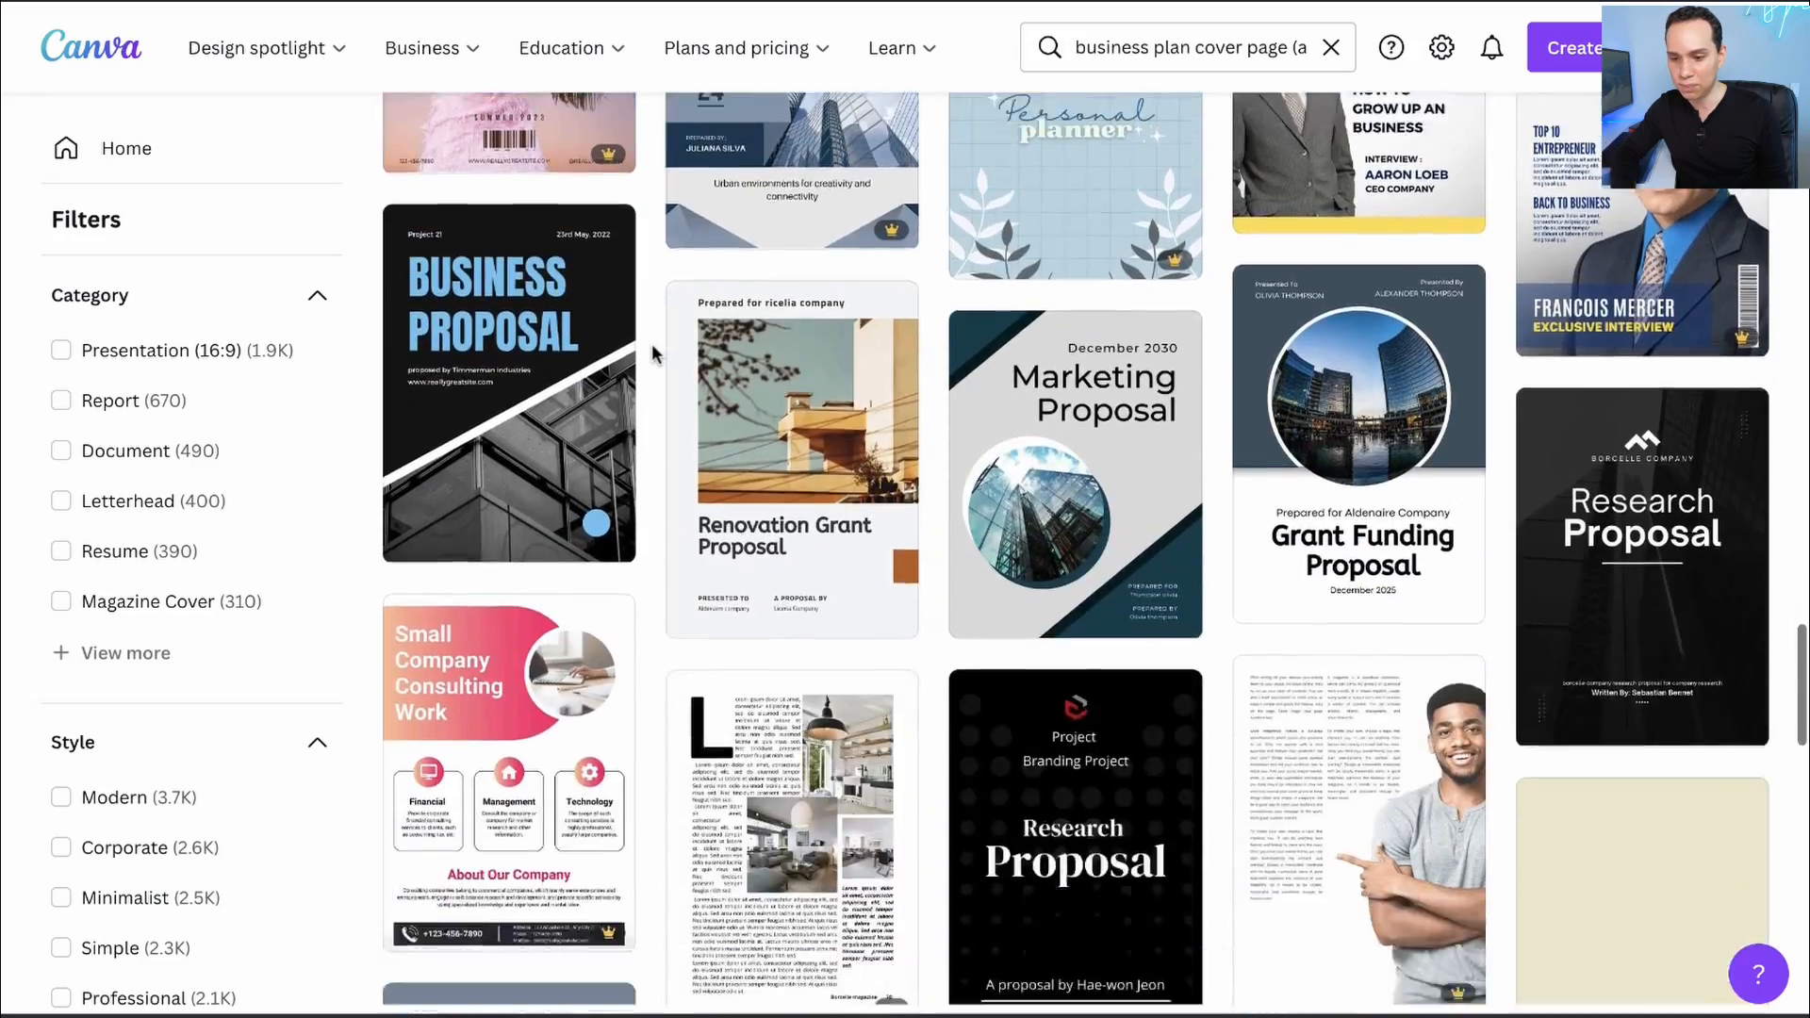
# - Search the templates for A4 and create a blank A4 Document
pyautogui.scroll(15, 653, 354)
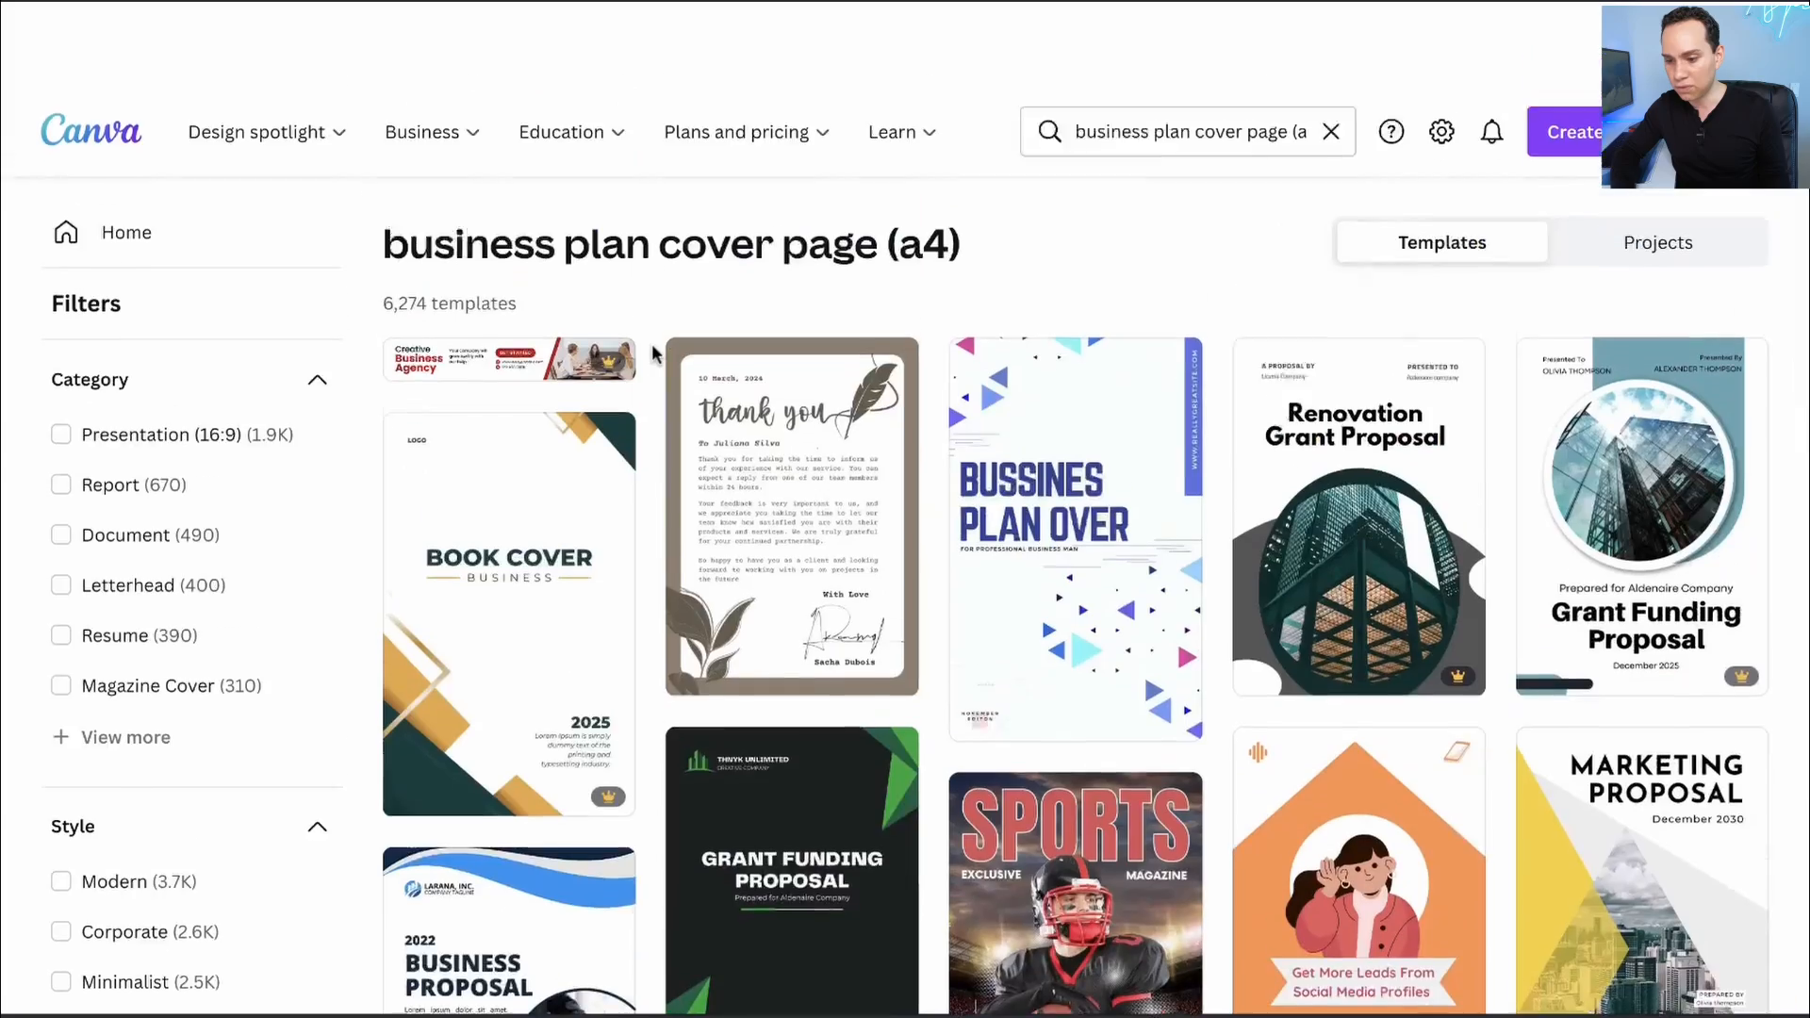
pyautogui.click(1213, 60)
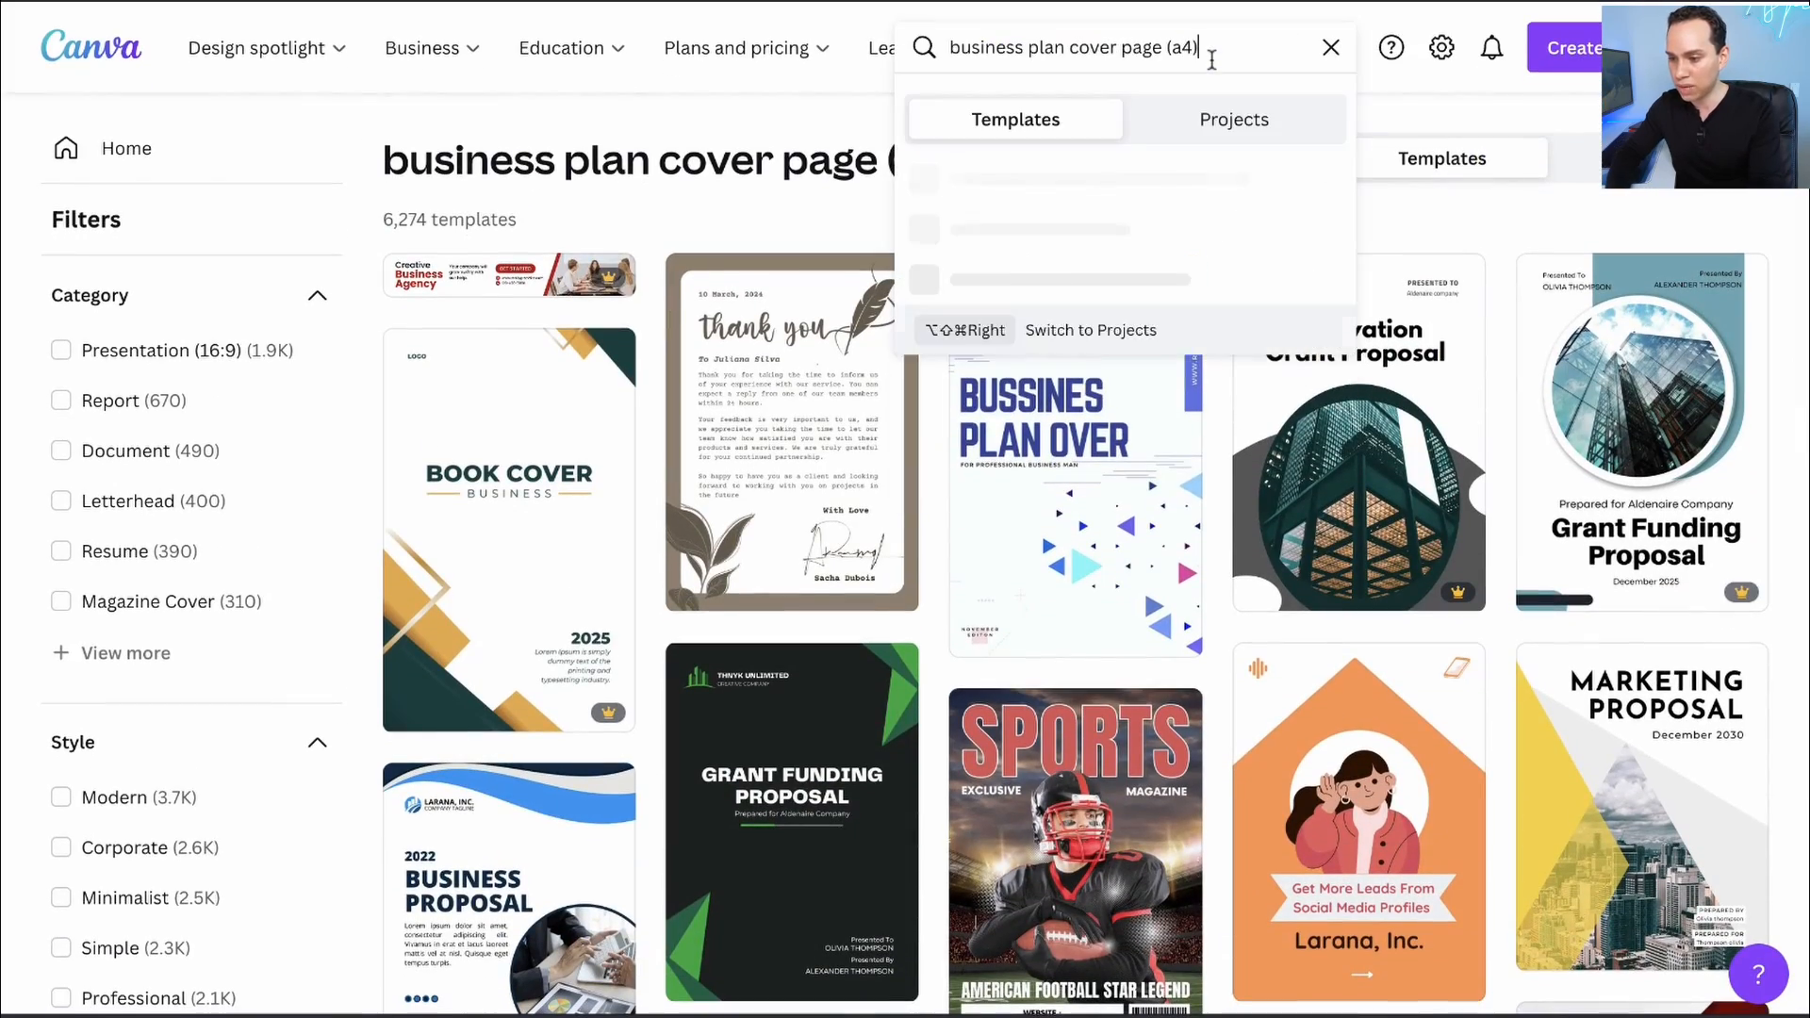
pyautogui.write('A4')
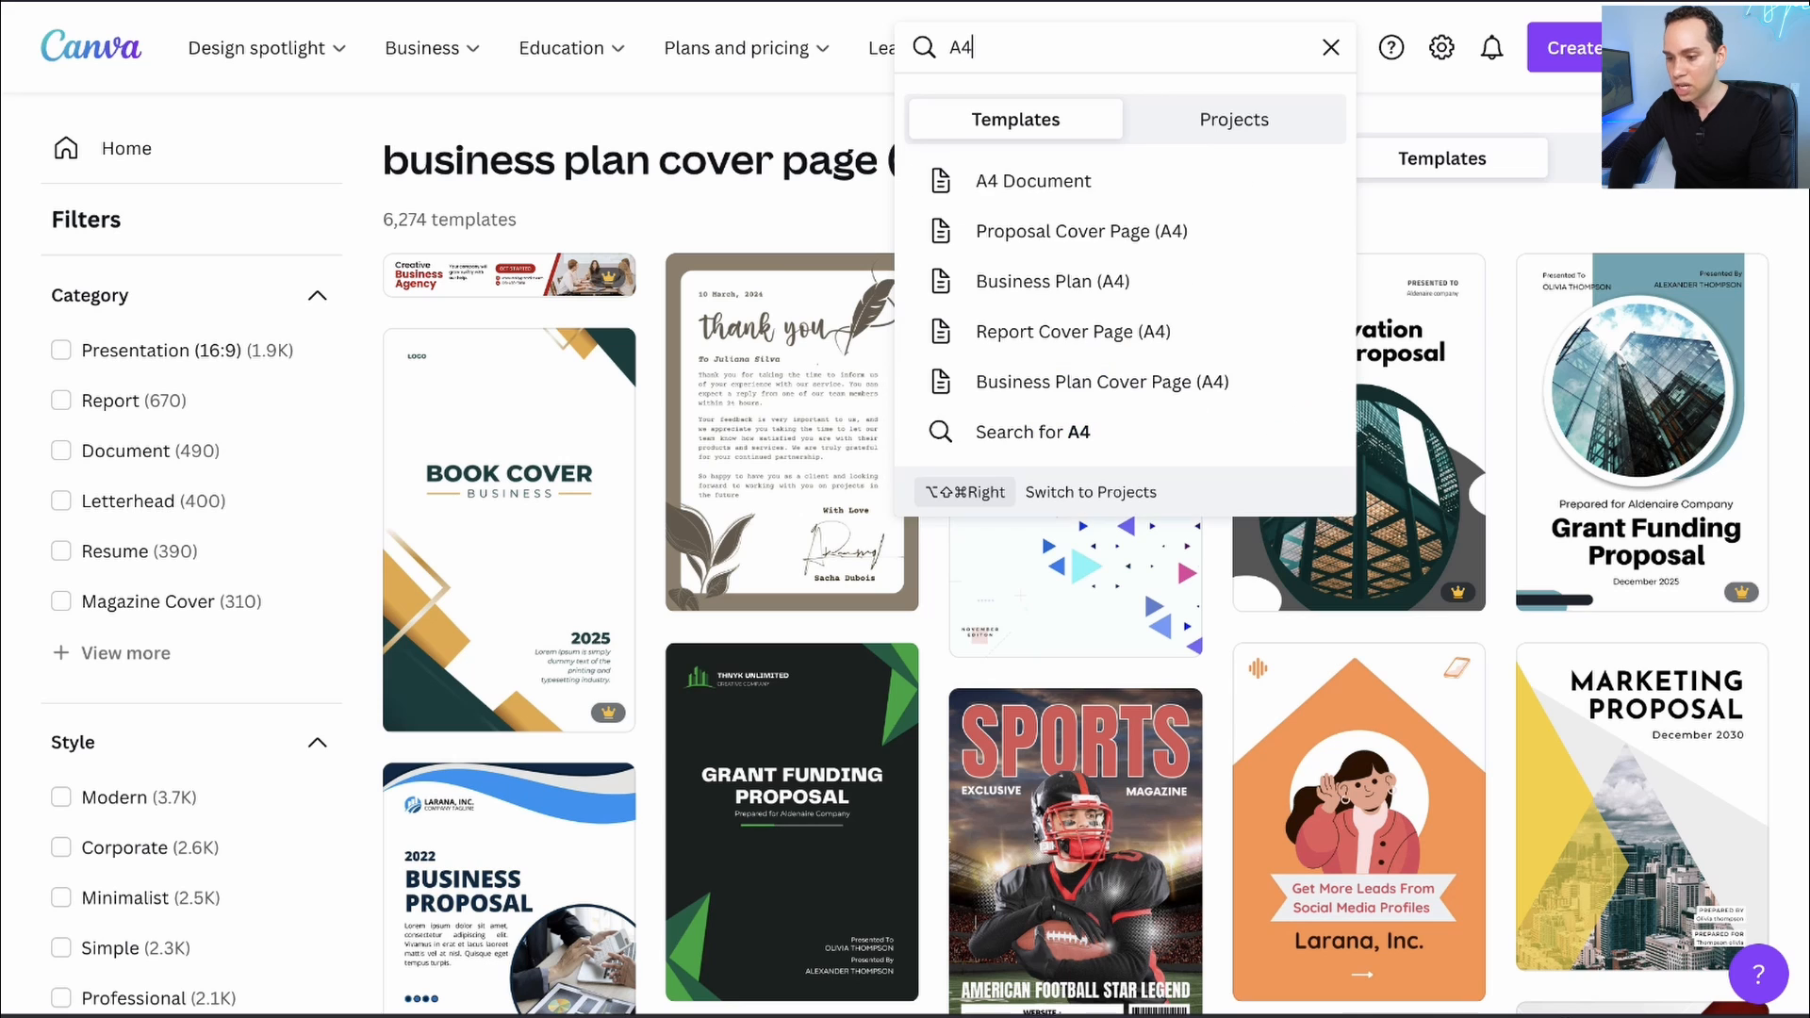
pyautogui.click(1127, 178)
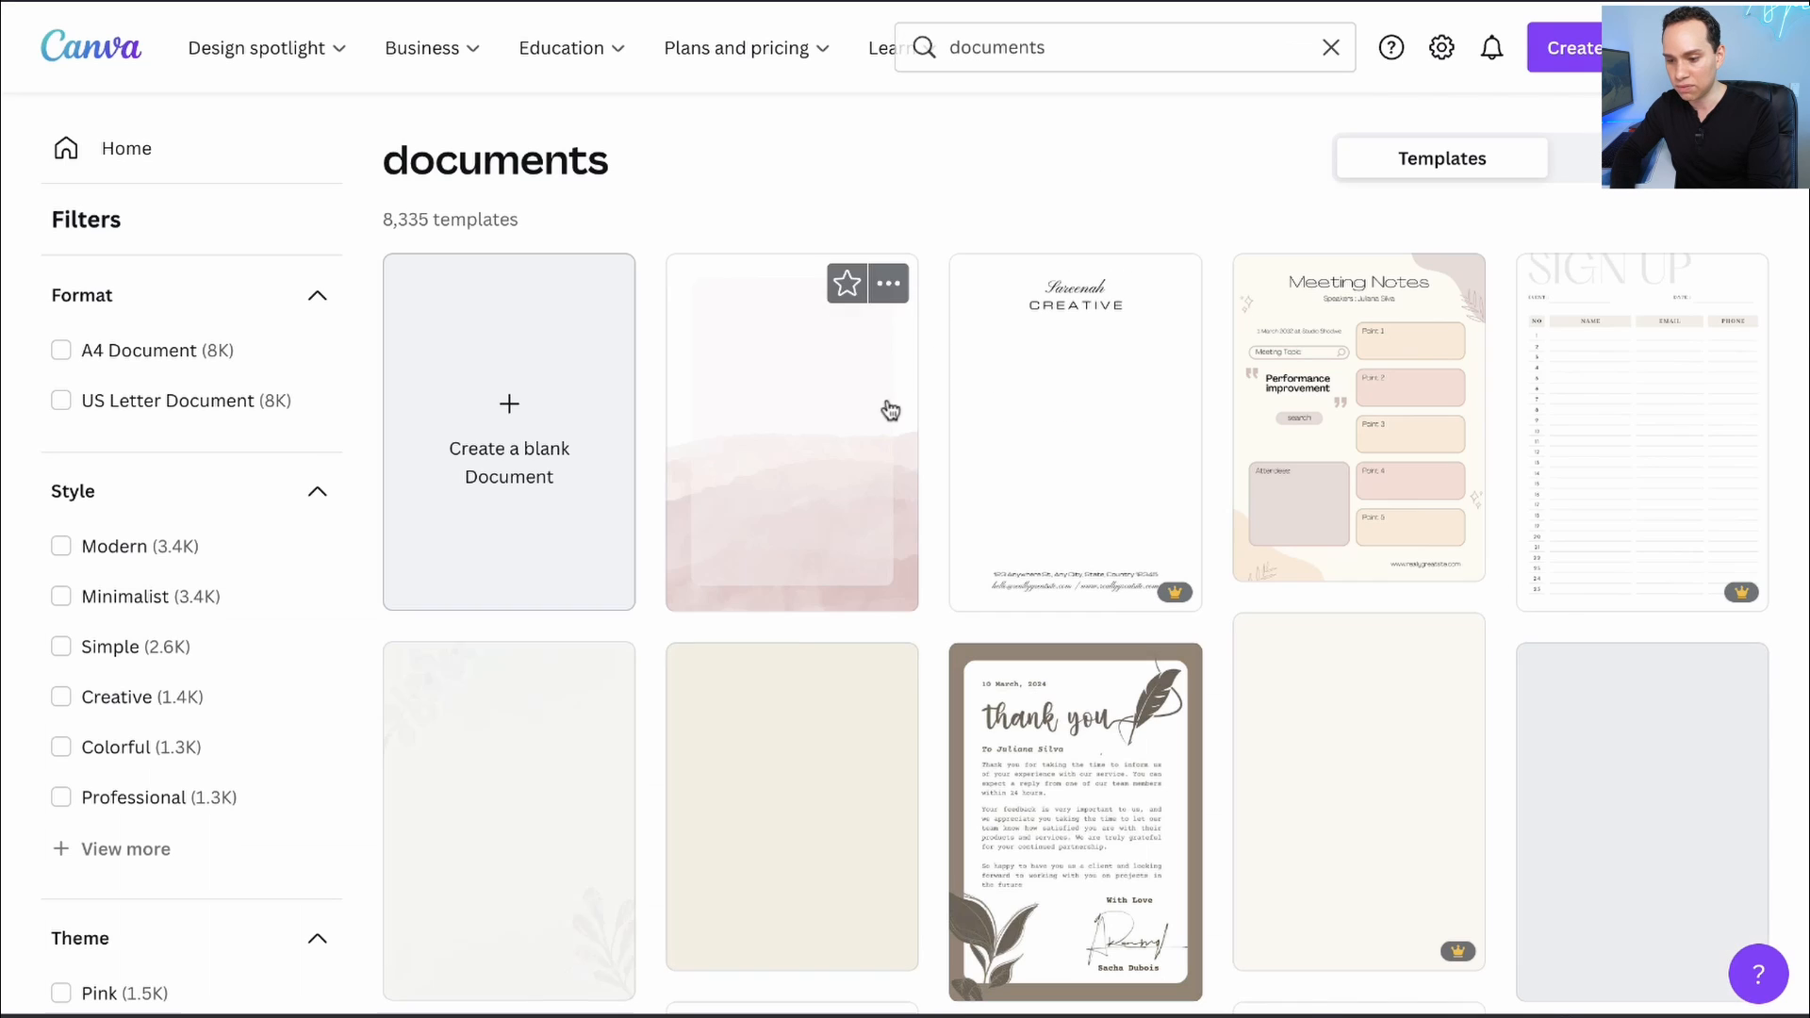
pyautogui.click(505, 398)
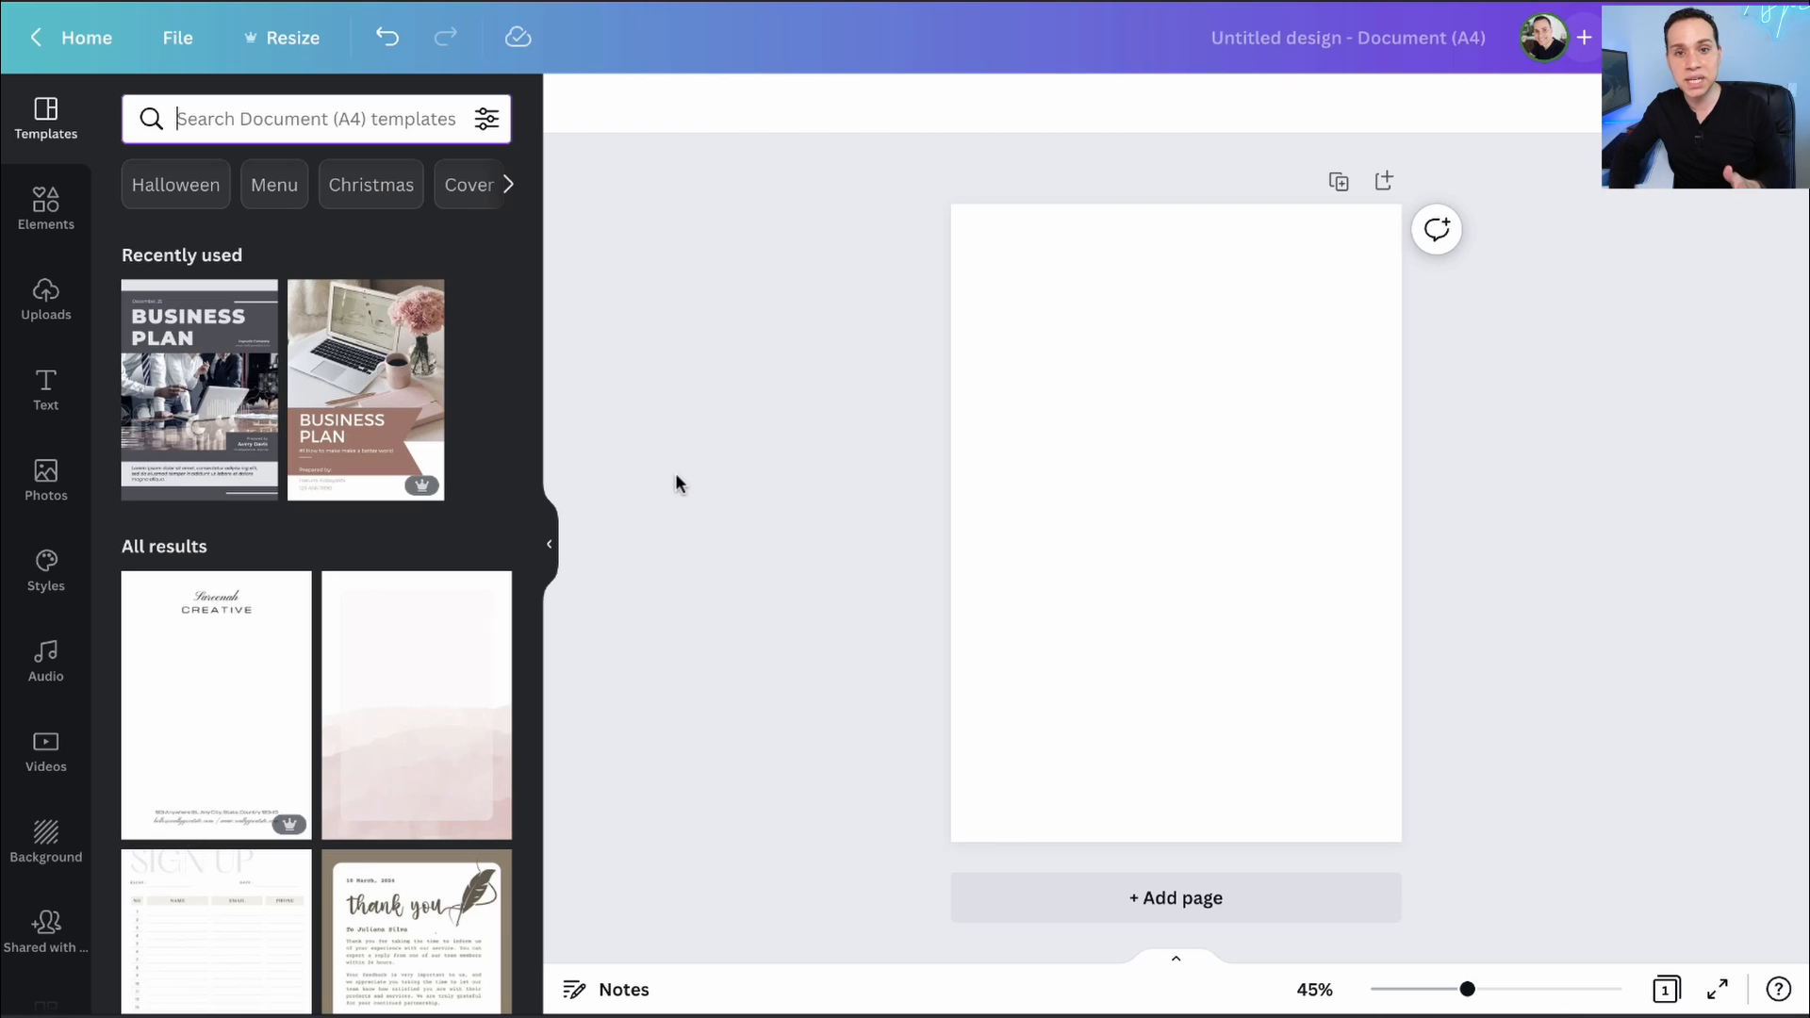
pyautogui.scroll(-4, 421, 512)
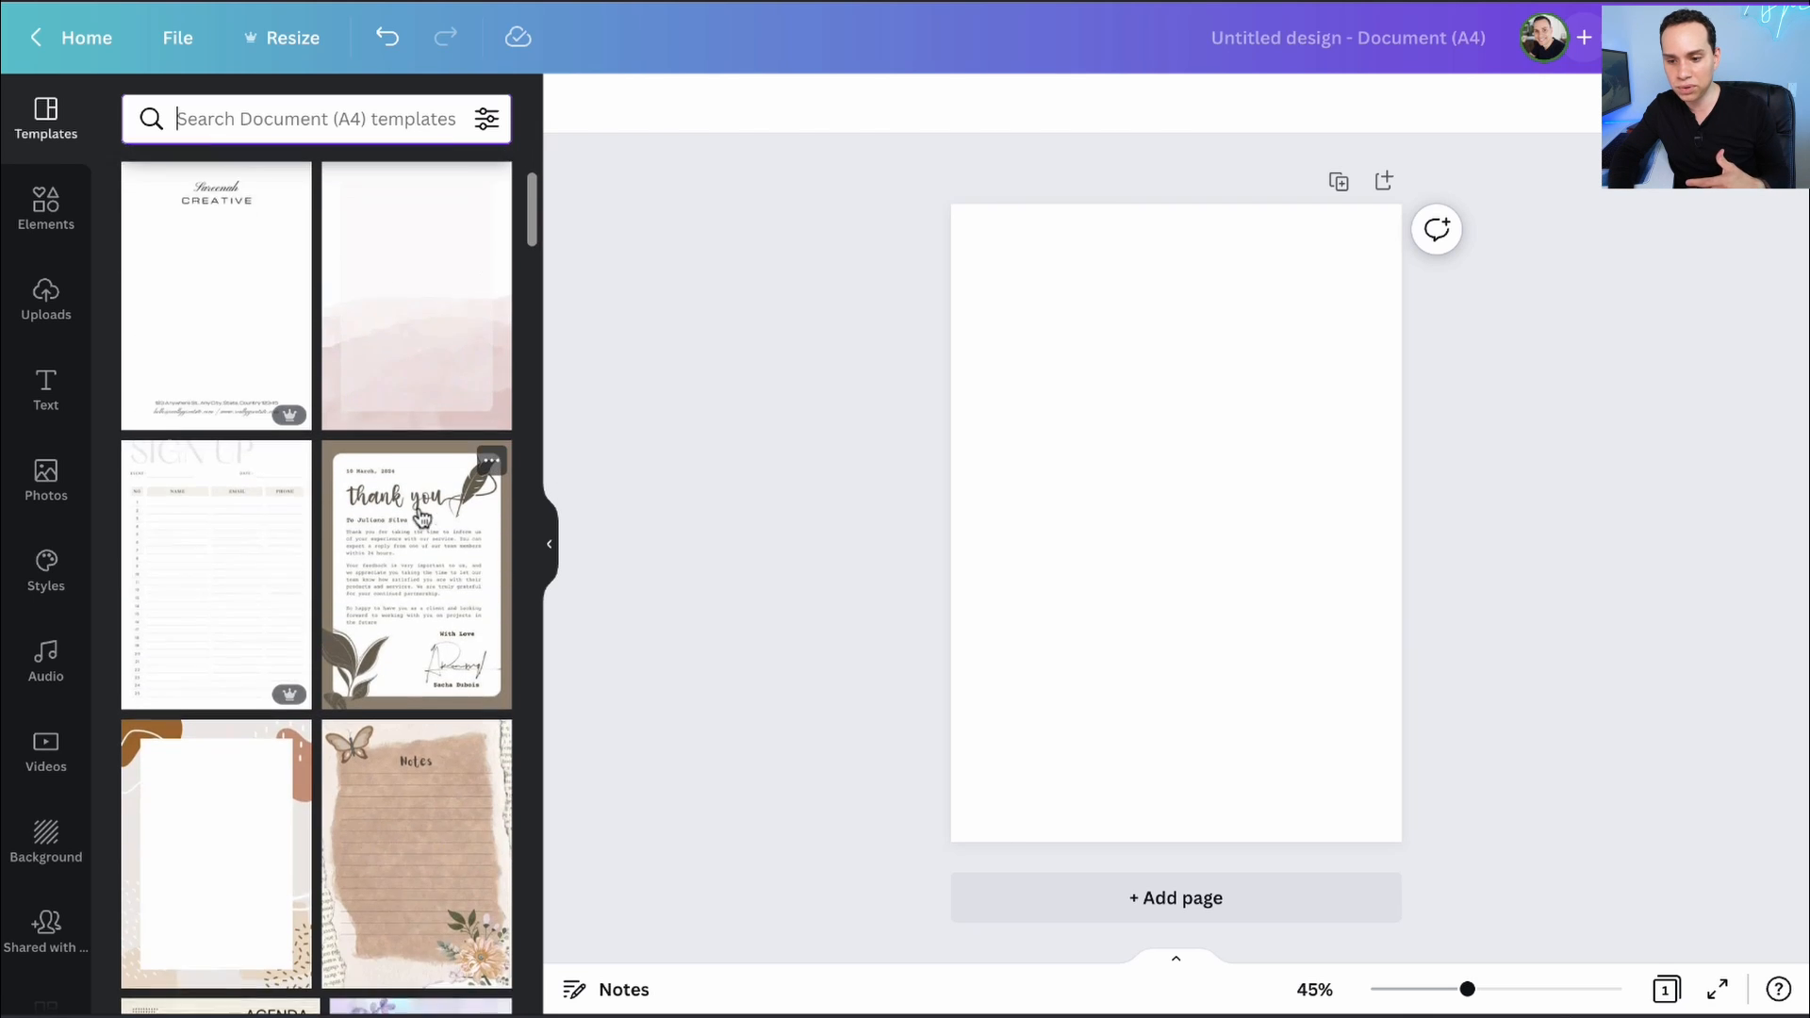
pyautogui.scroll(-1, 421, 513)
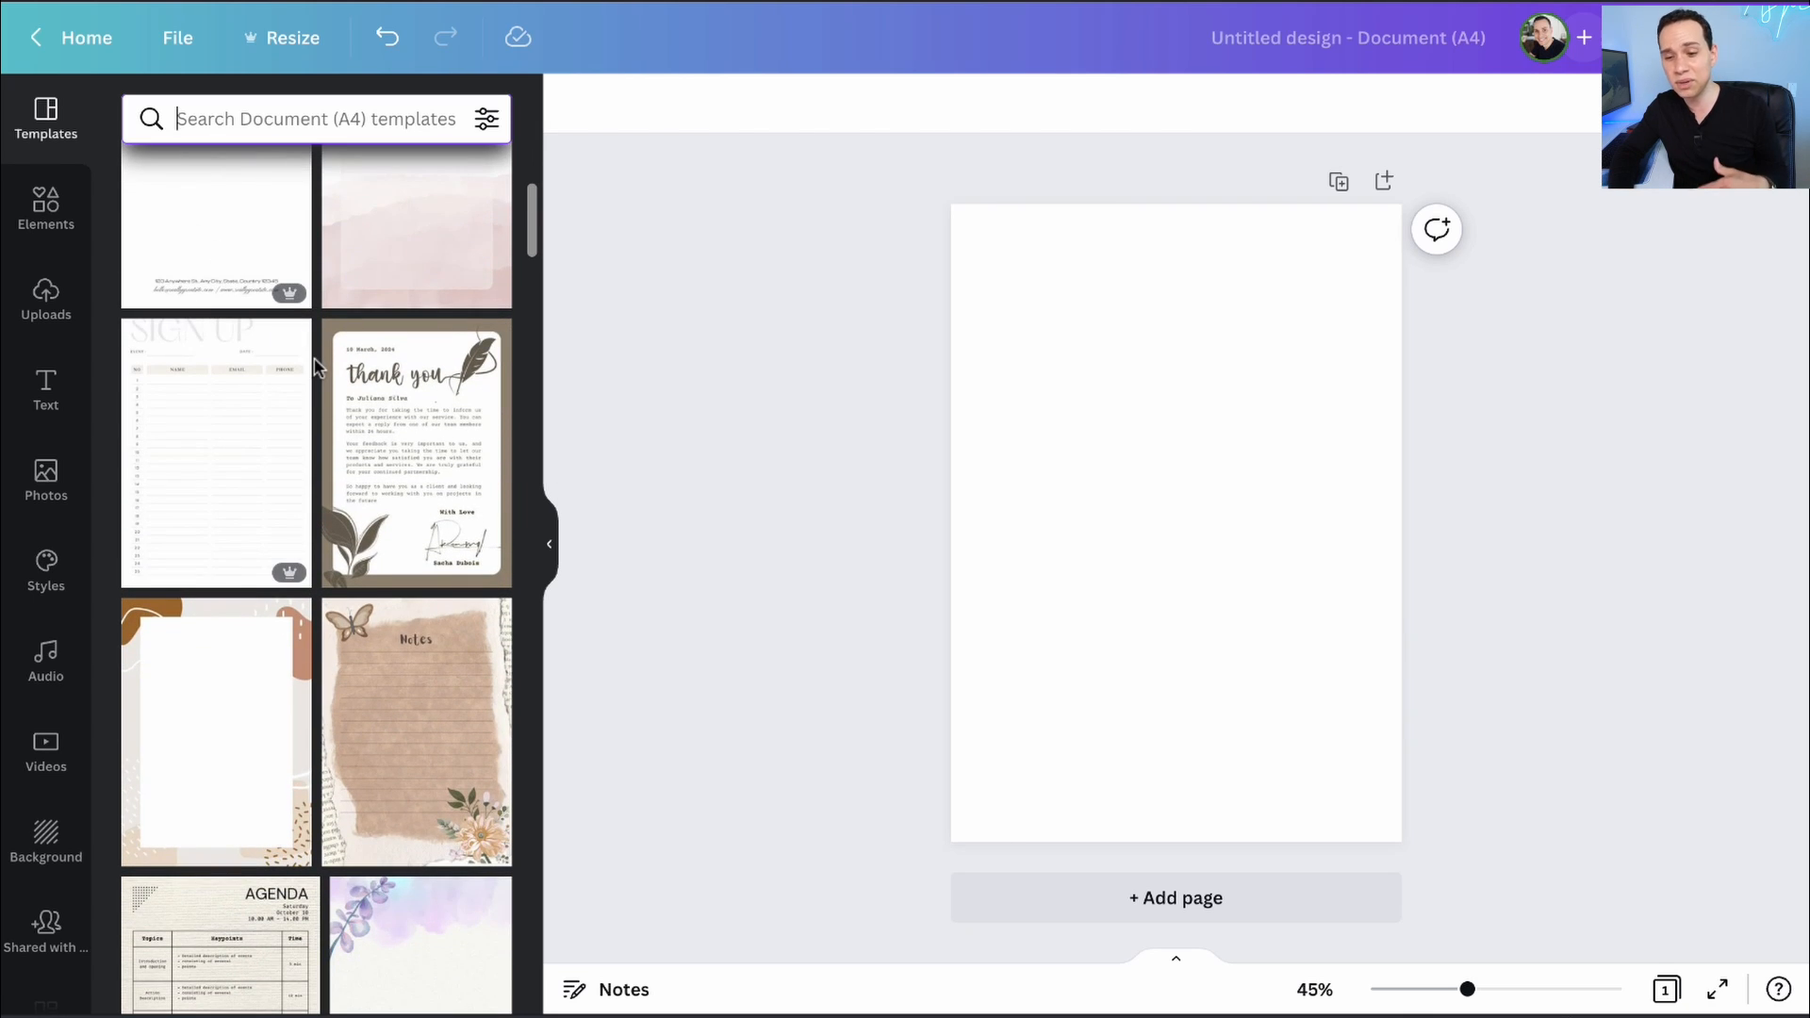
pyautogui.scroll(-7, 317, 368)
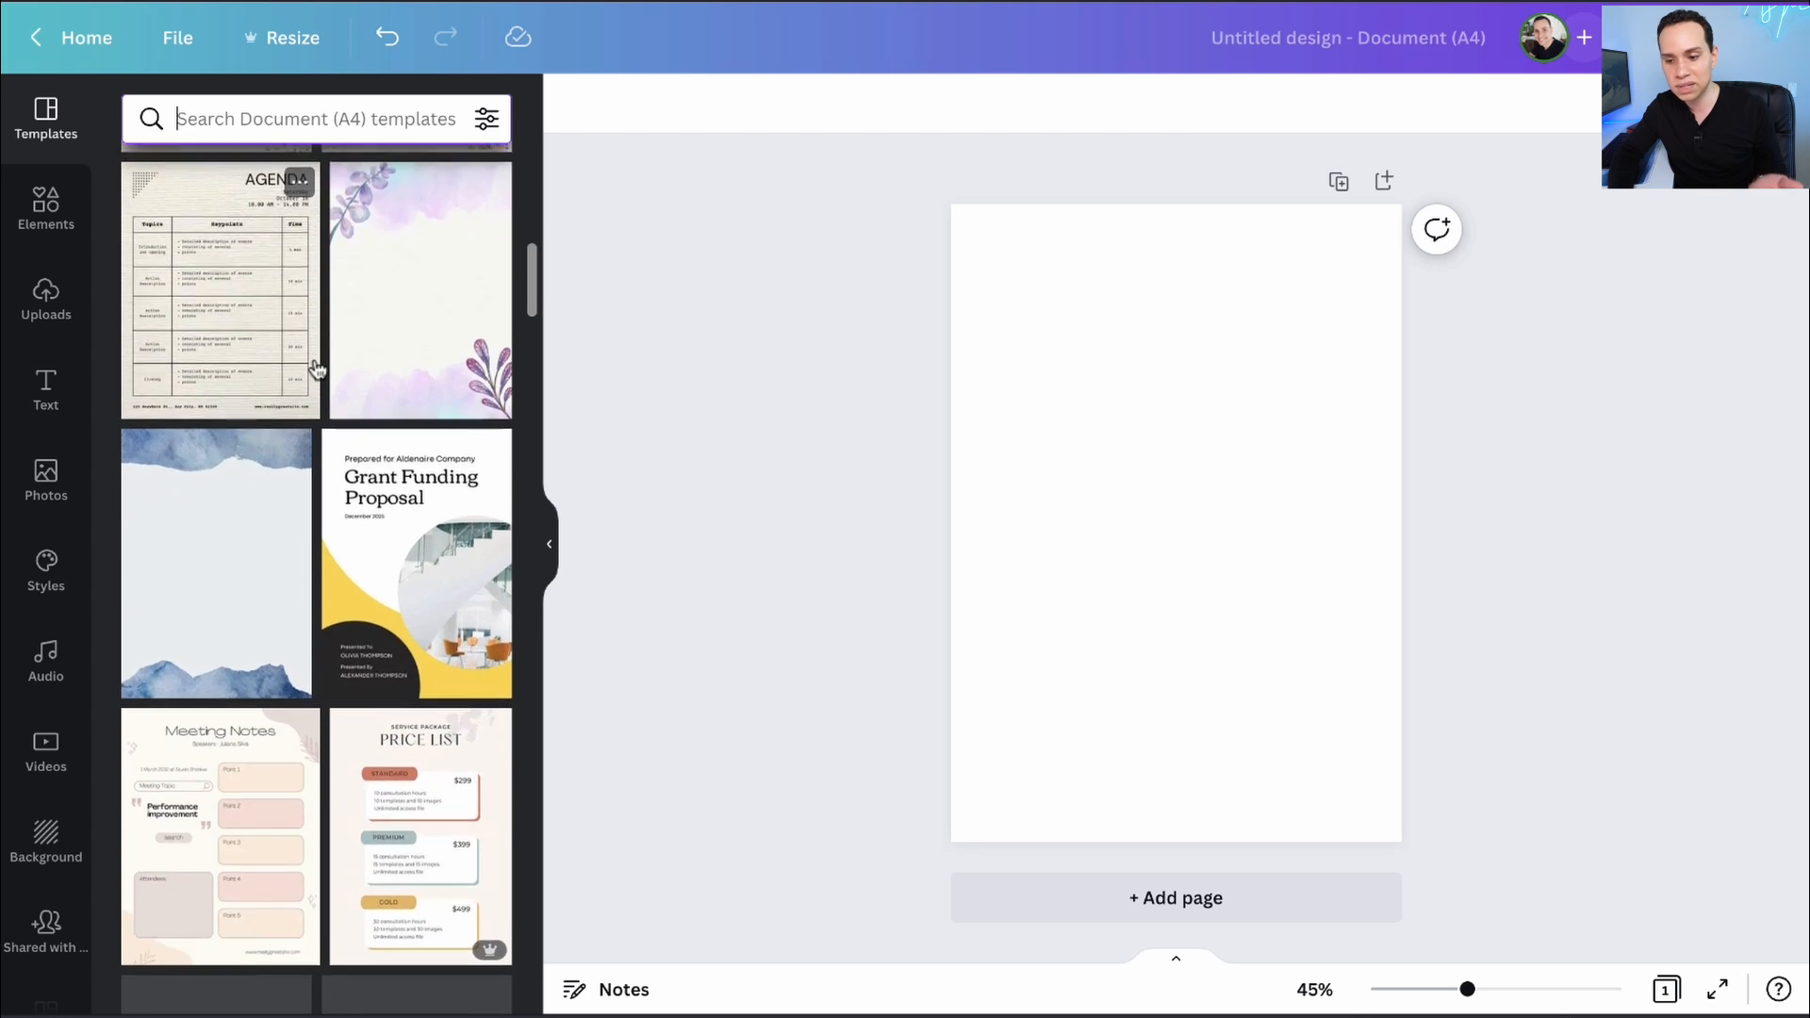
pyautogui.scroll(-5, 317, 368)
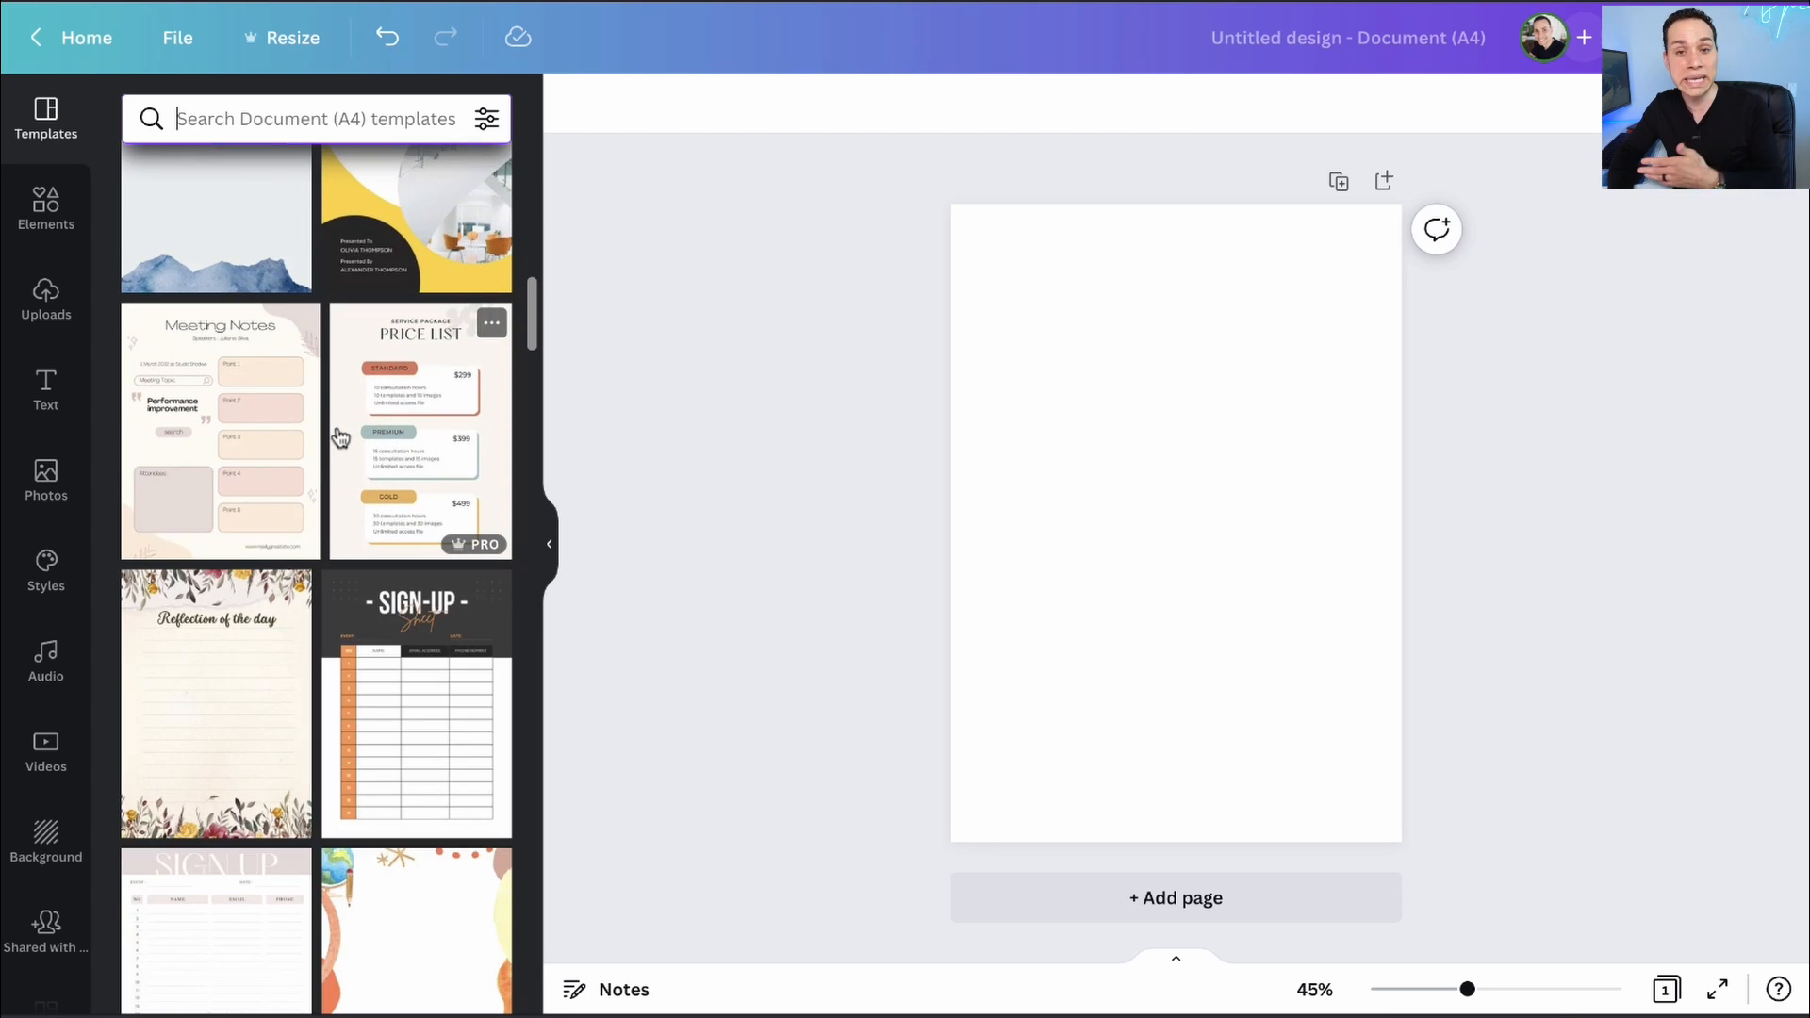
pyautogui.scroll(-9, 340, 437)
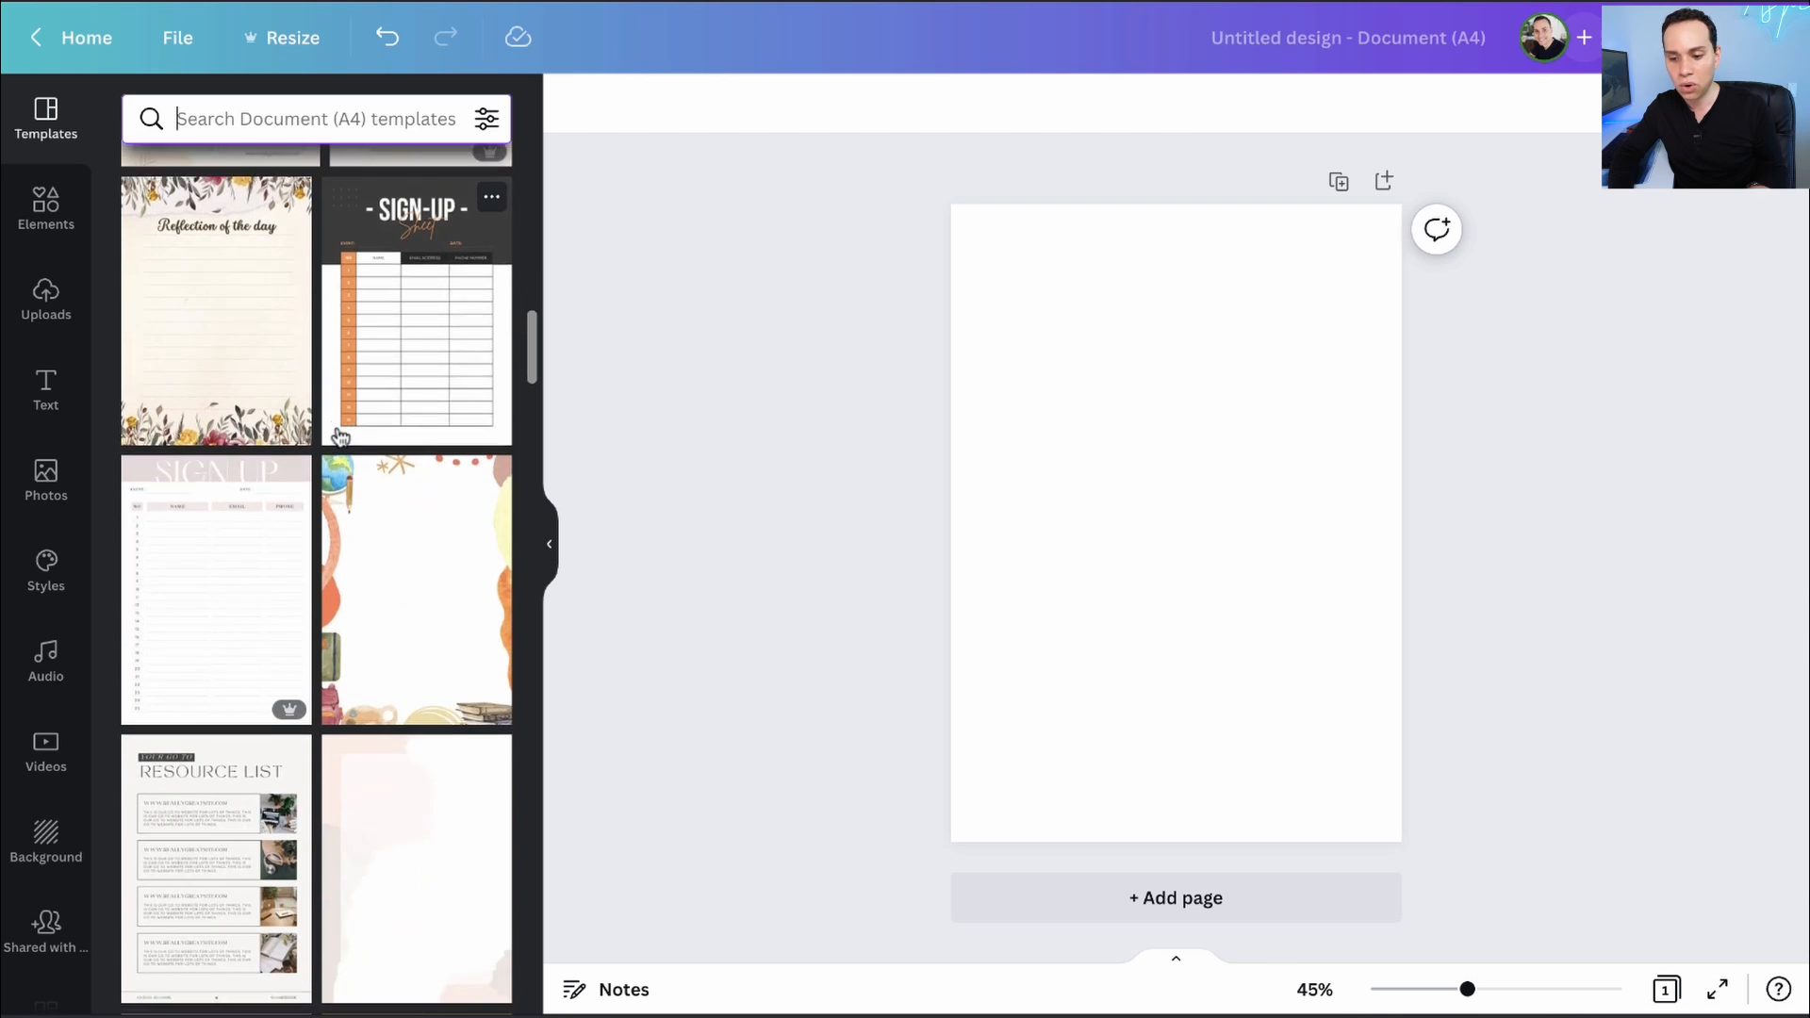
pyautogui.scroll(-3, 305, 547)
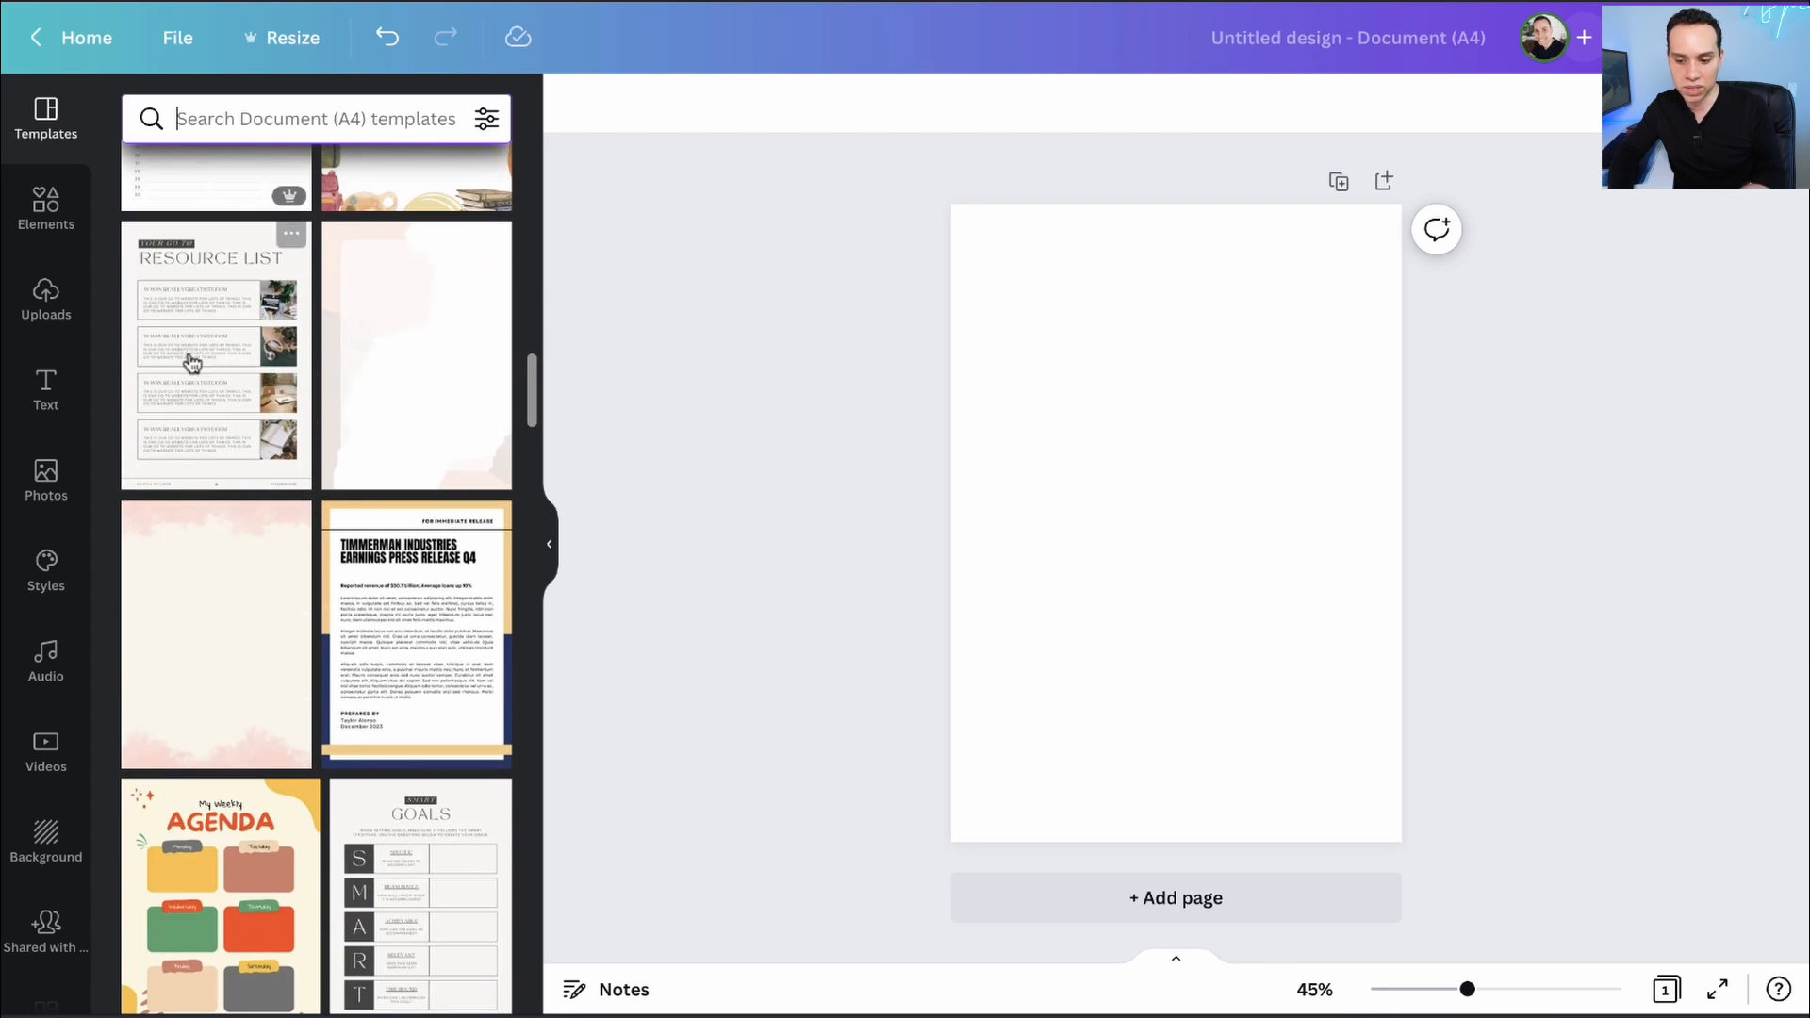
pyautogui.scroll(-10, 309, 573)
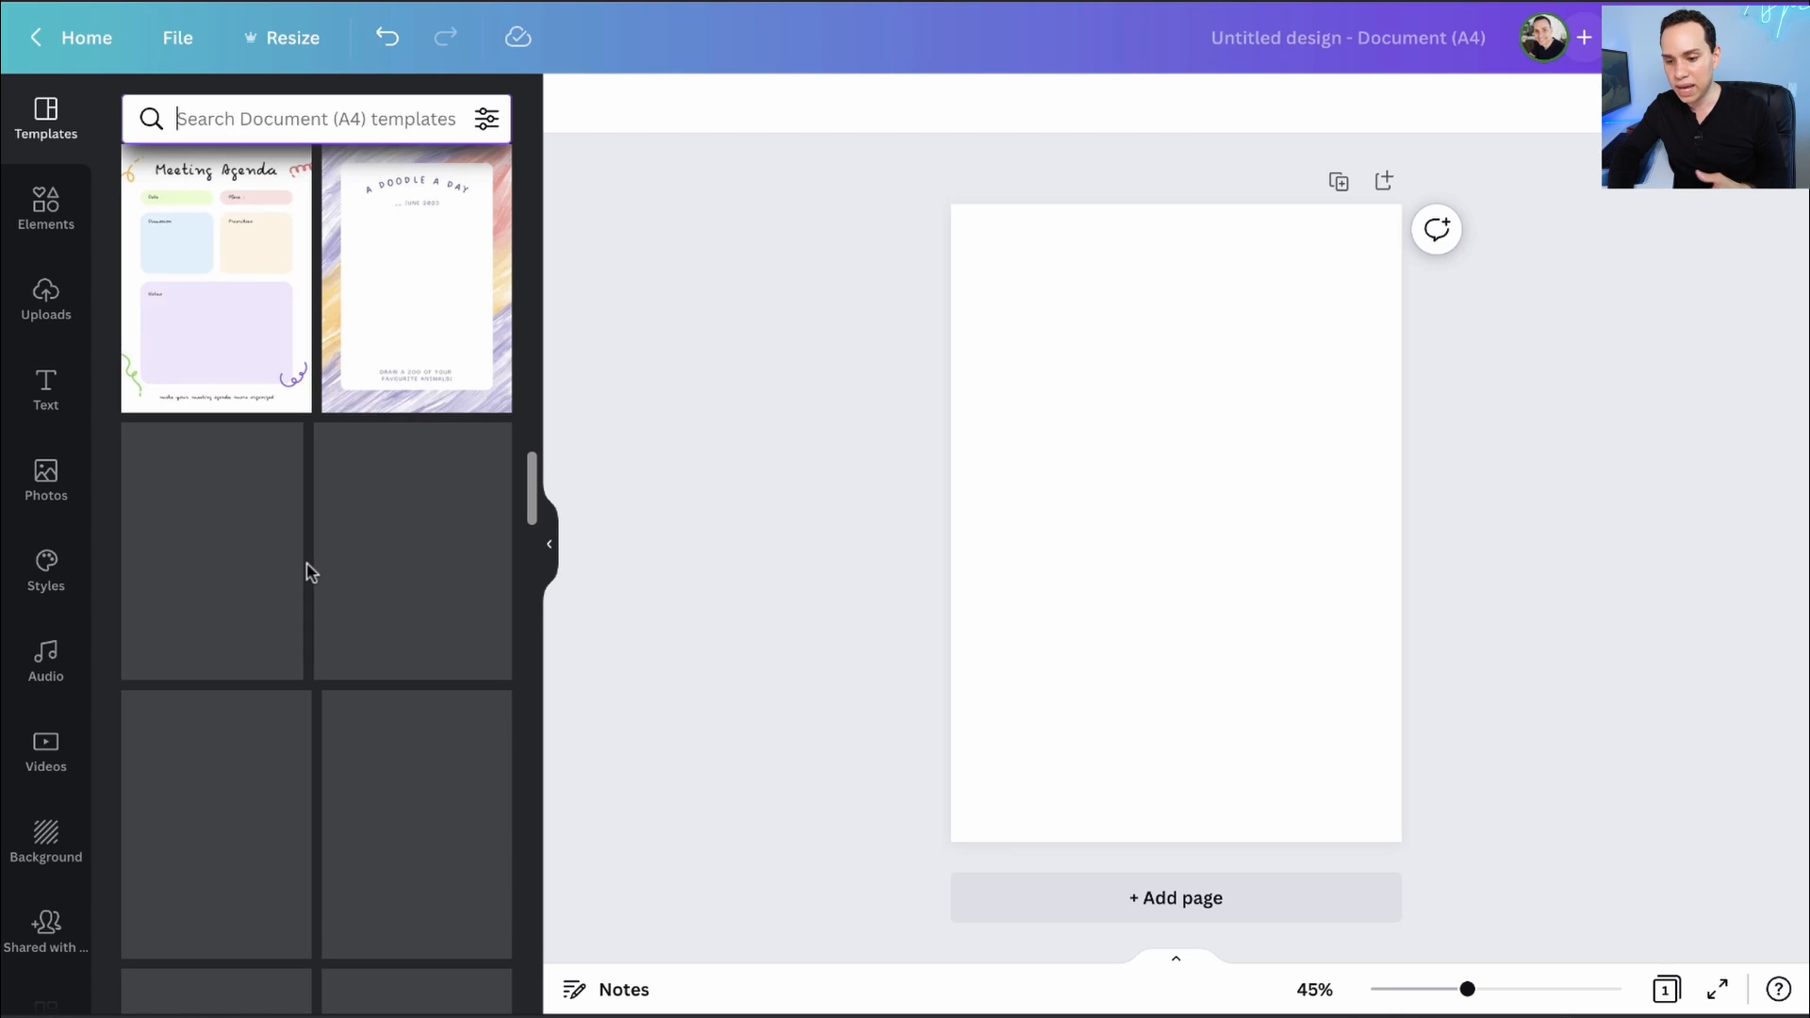
pyautogui.scroll(7, 309, 573)
pyautogui.scroll(10, 309, 572)
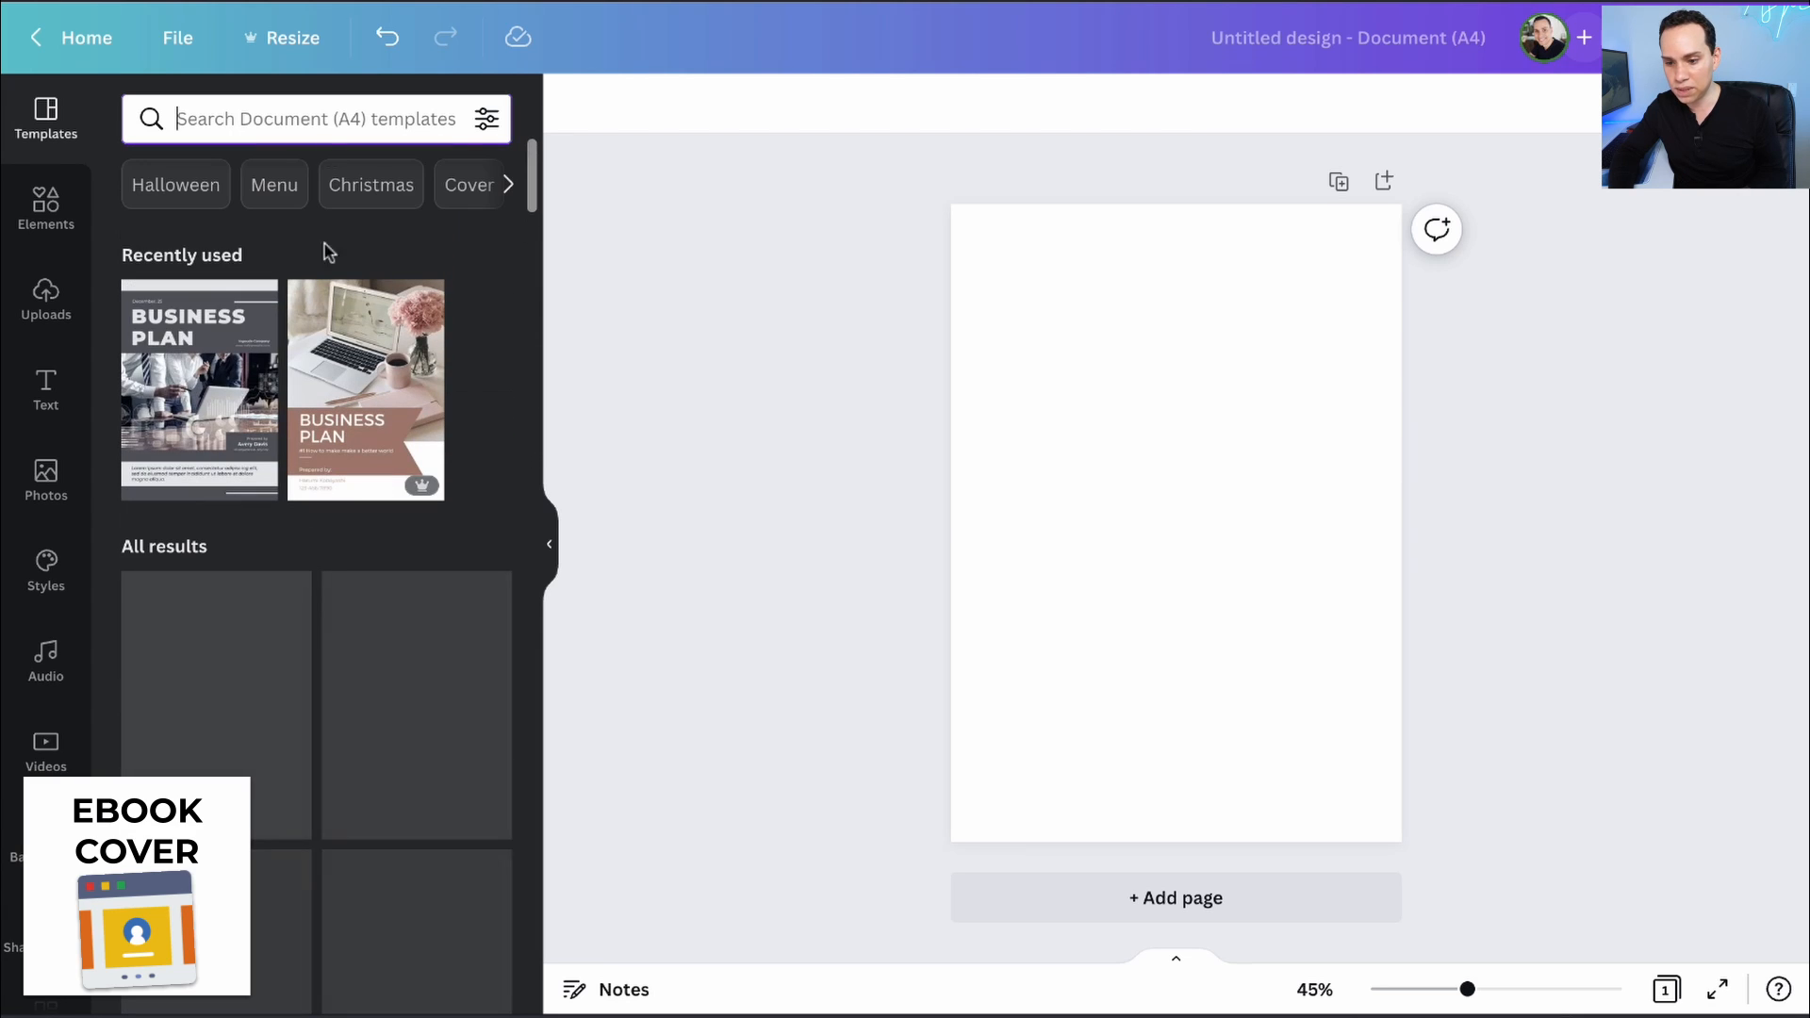
# - Search templates for 'Business Plans' and scroll through the resulting designs
pyautogui.write('Bus')
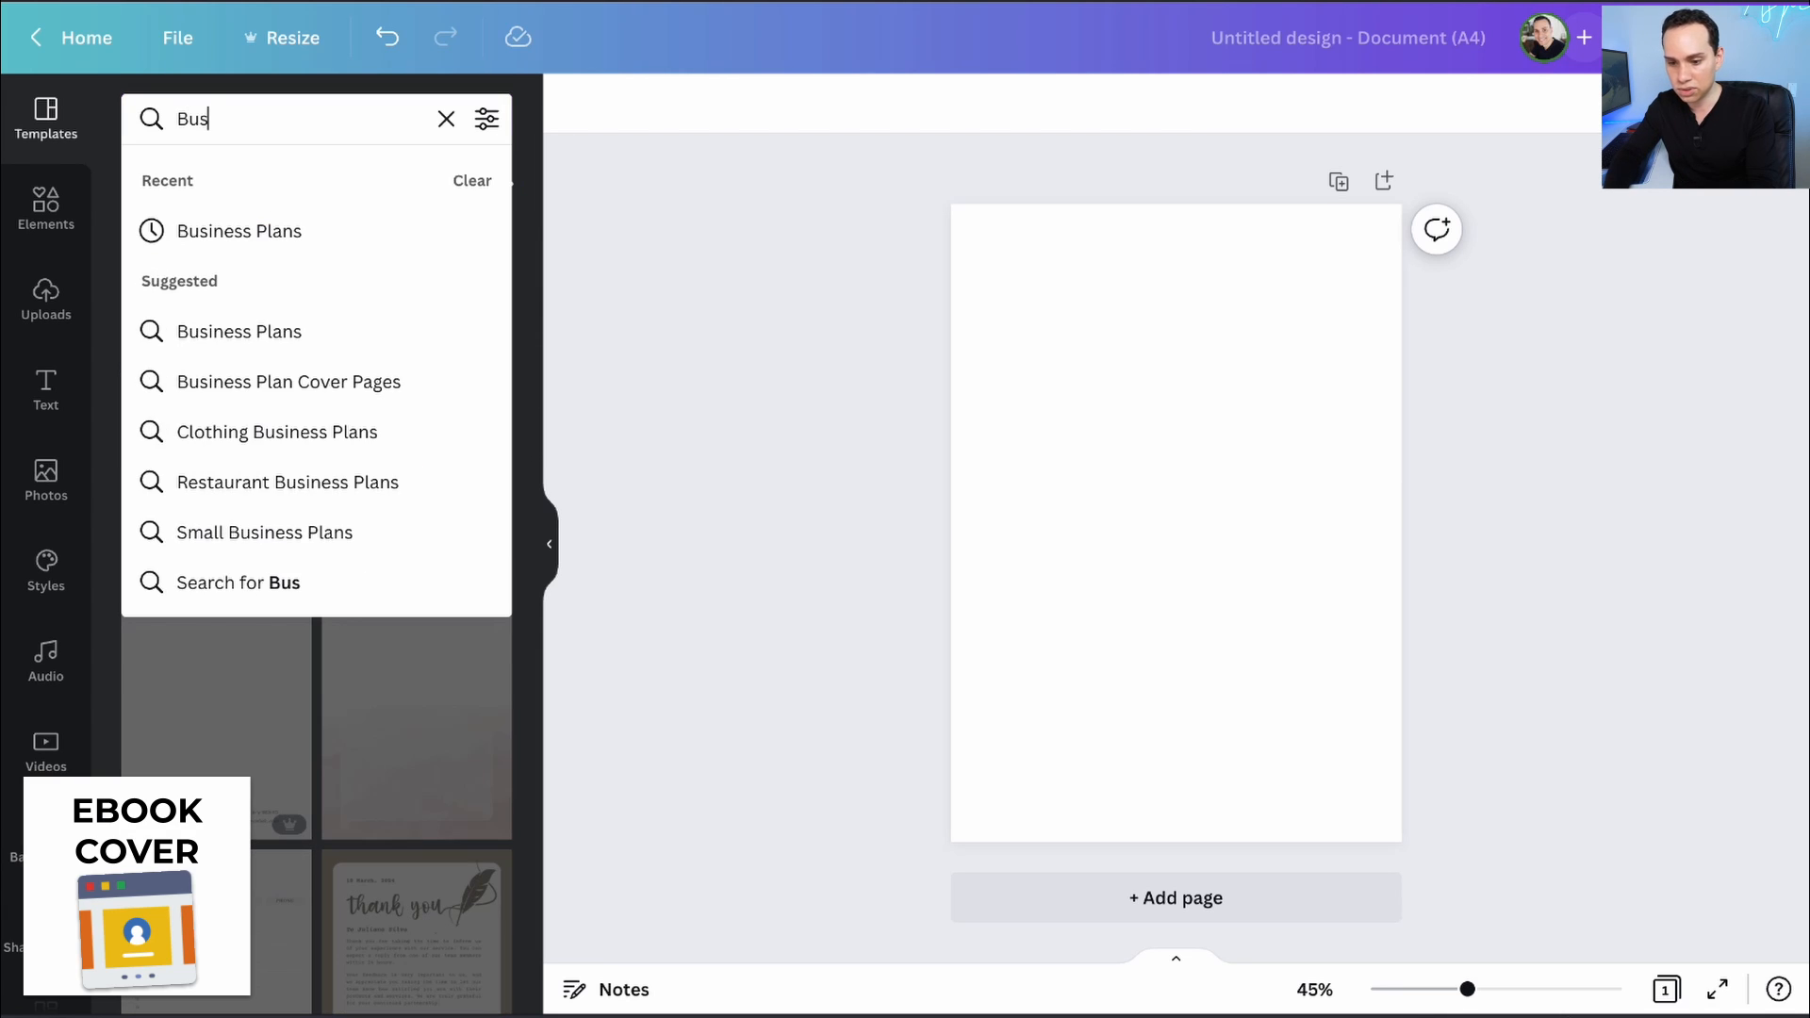
pyautogui.press('Down')
pyautogui.press('Return')
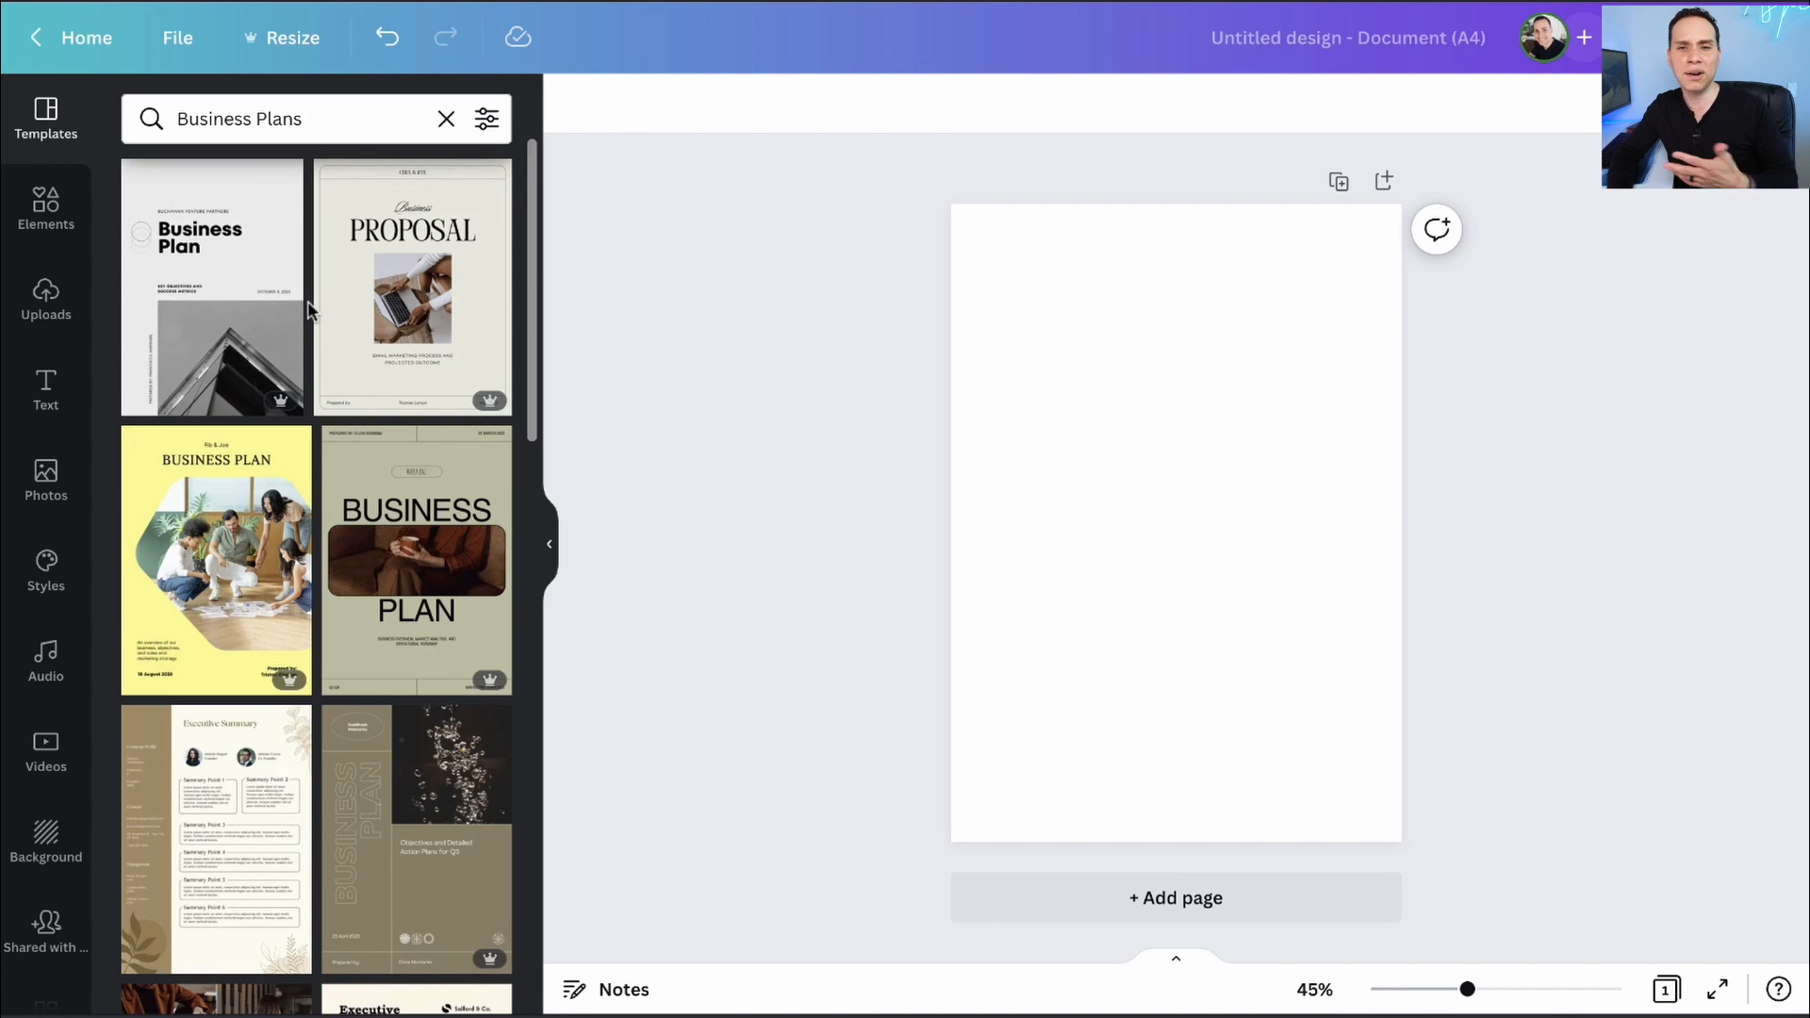
pyautogui.scroll(-8, 308, 309)
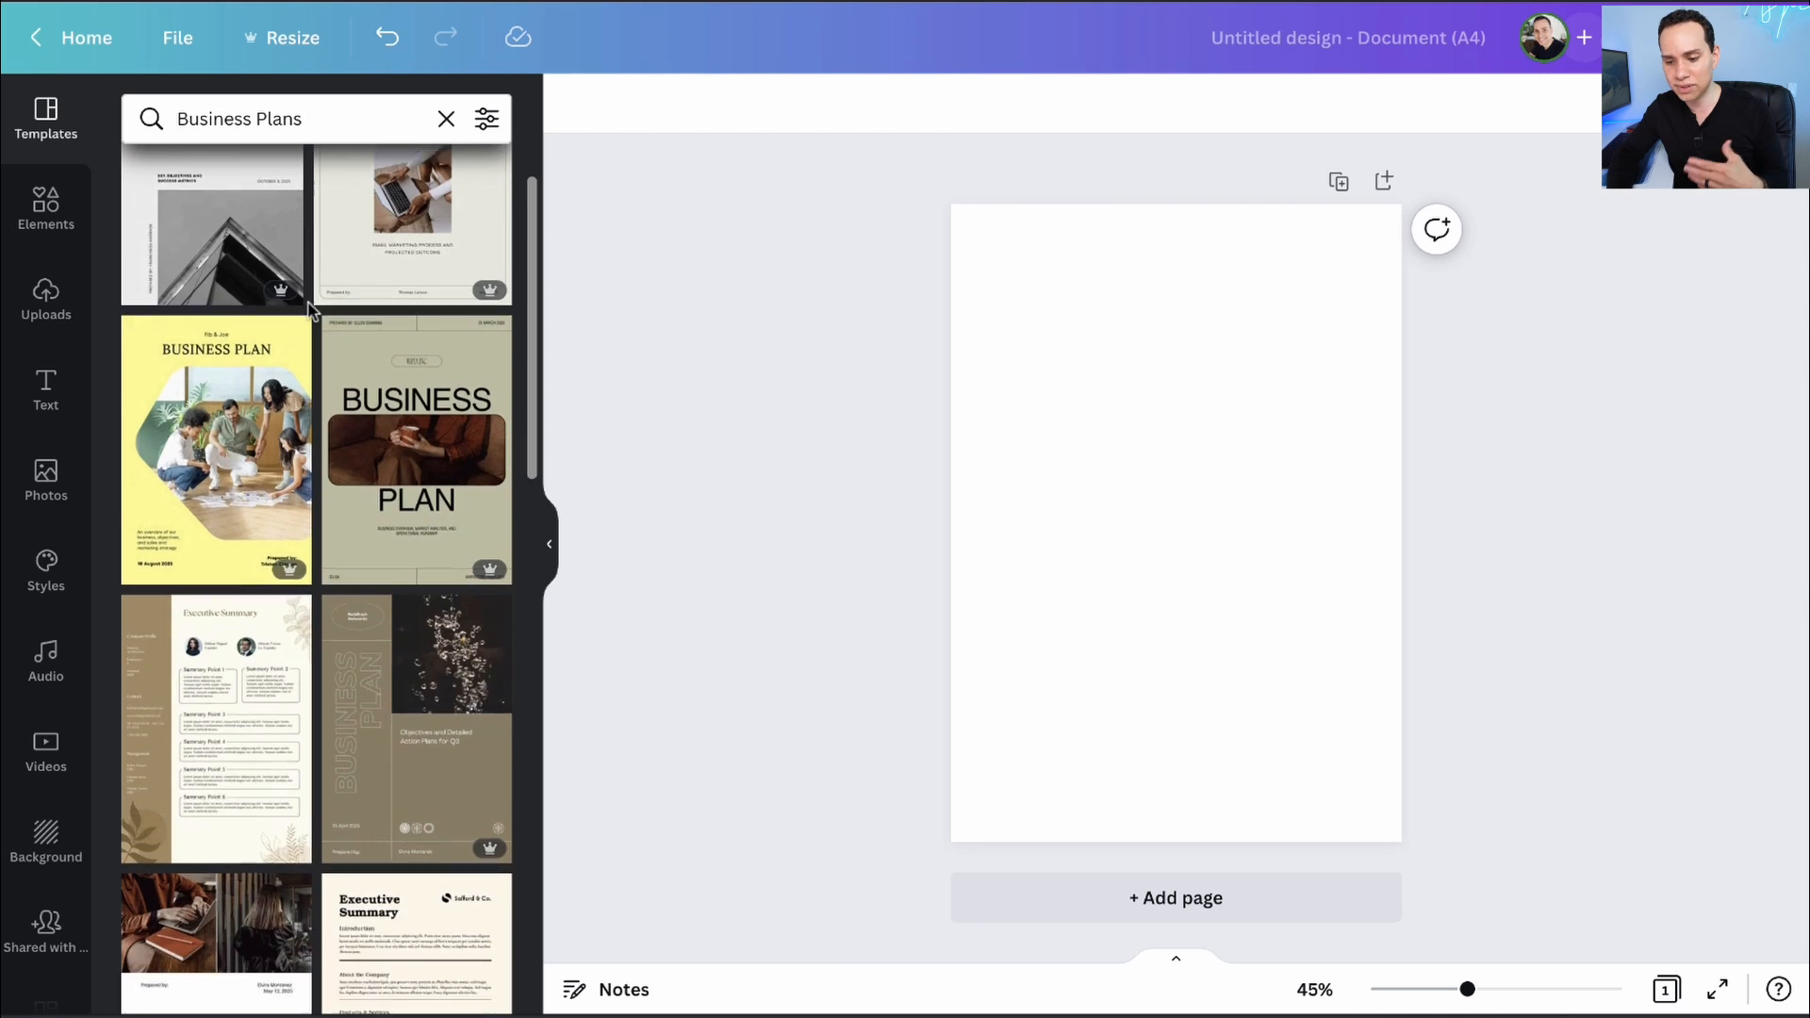
pyautogui.scroll(-3, 311, 313)
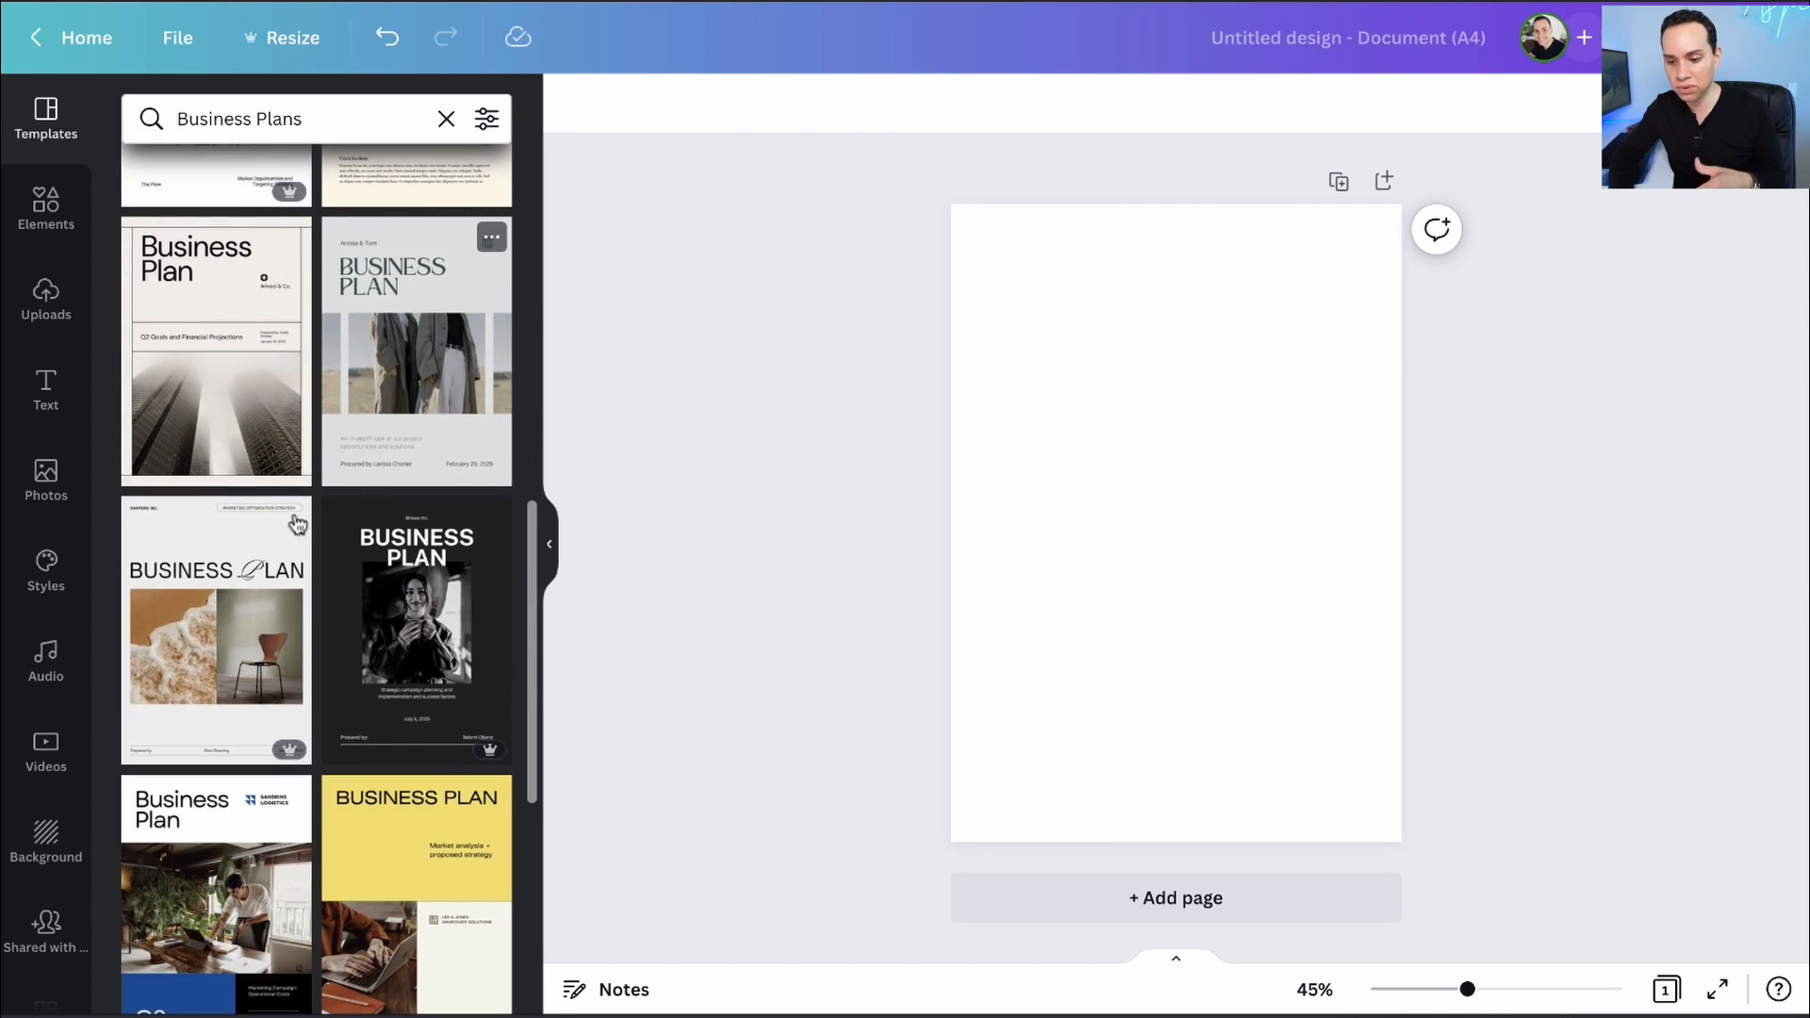
pyautogui.scroll(-4, 252, 347)
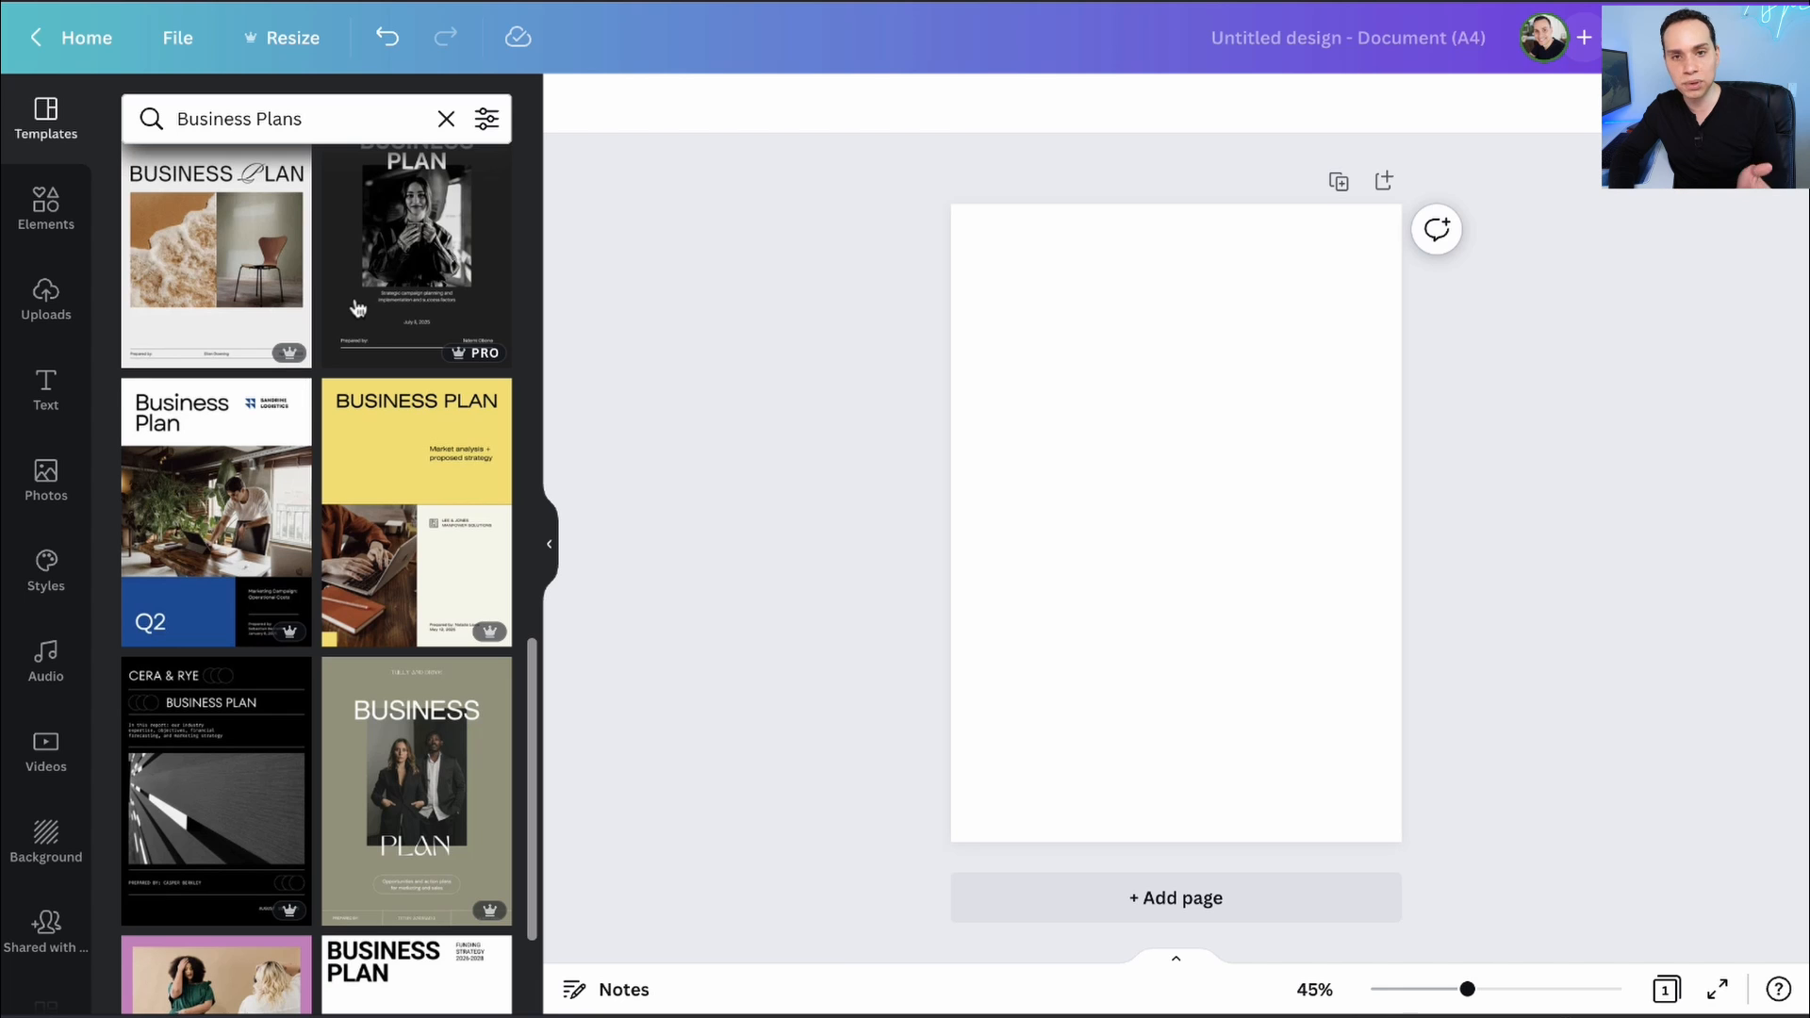
pyautogui.scroll(-8, 302, 298)
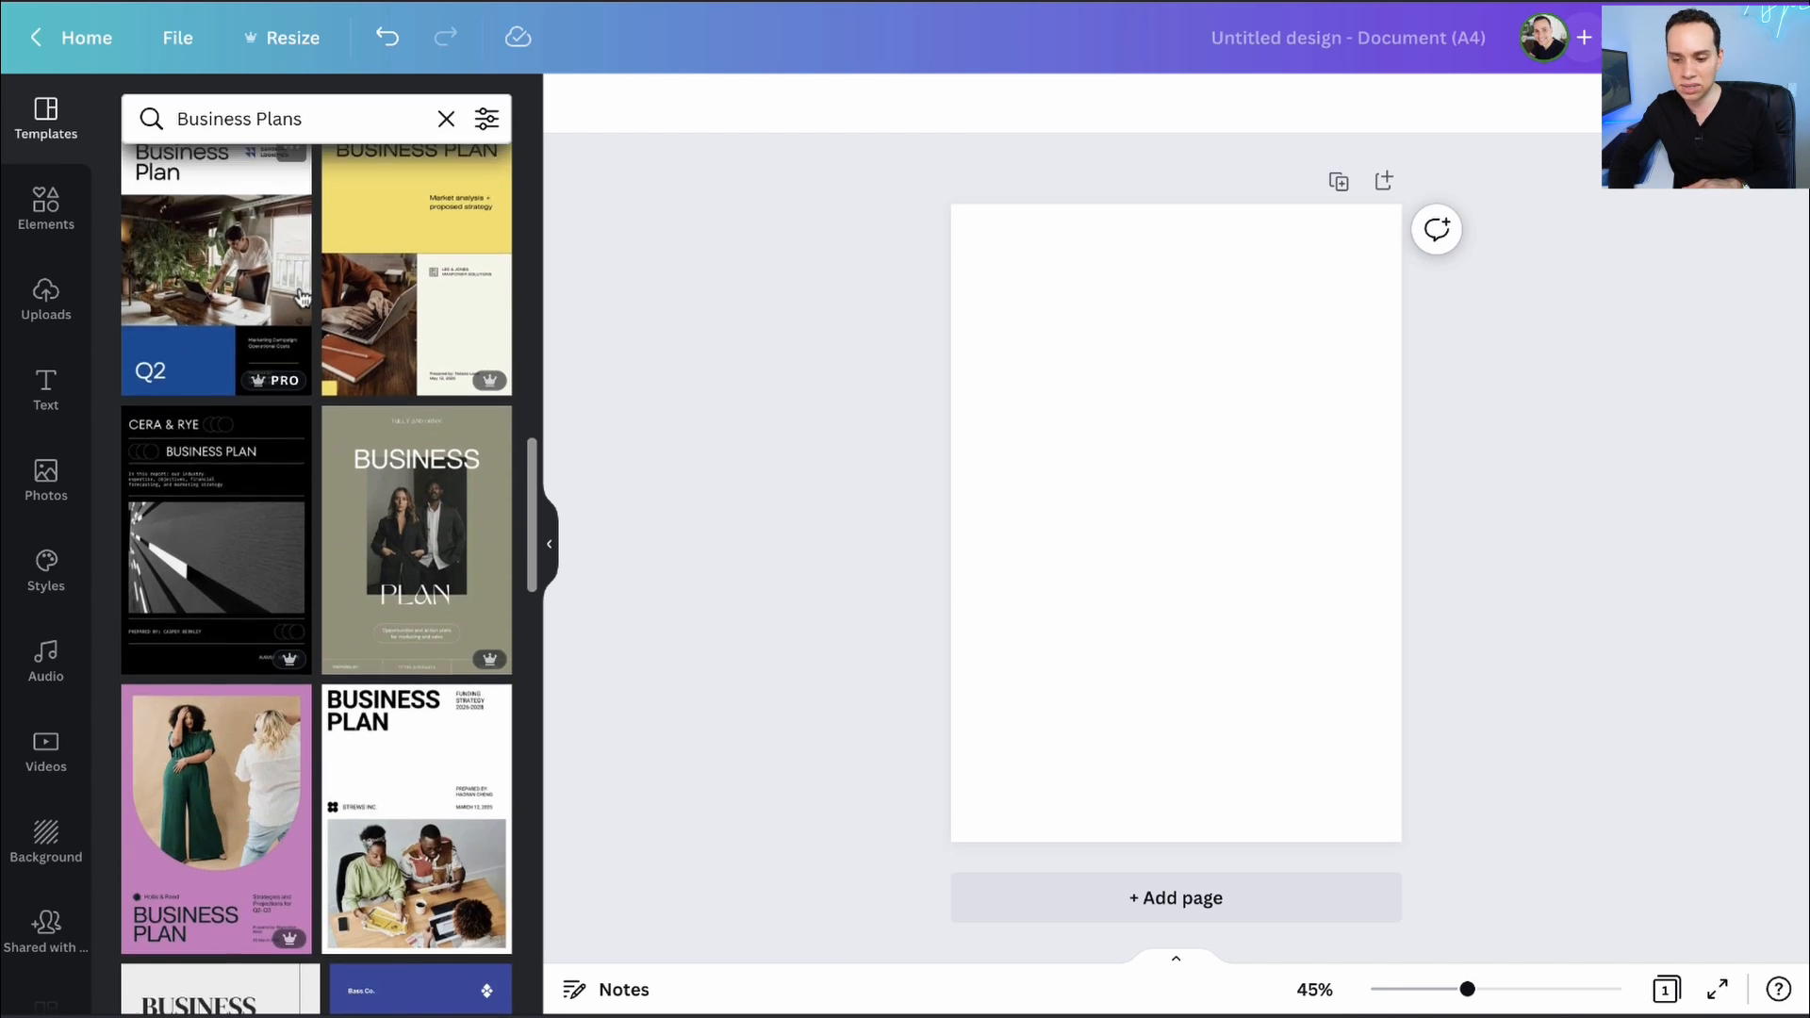
pyautogui.scroll(-8, 302, 298)
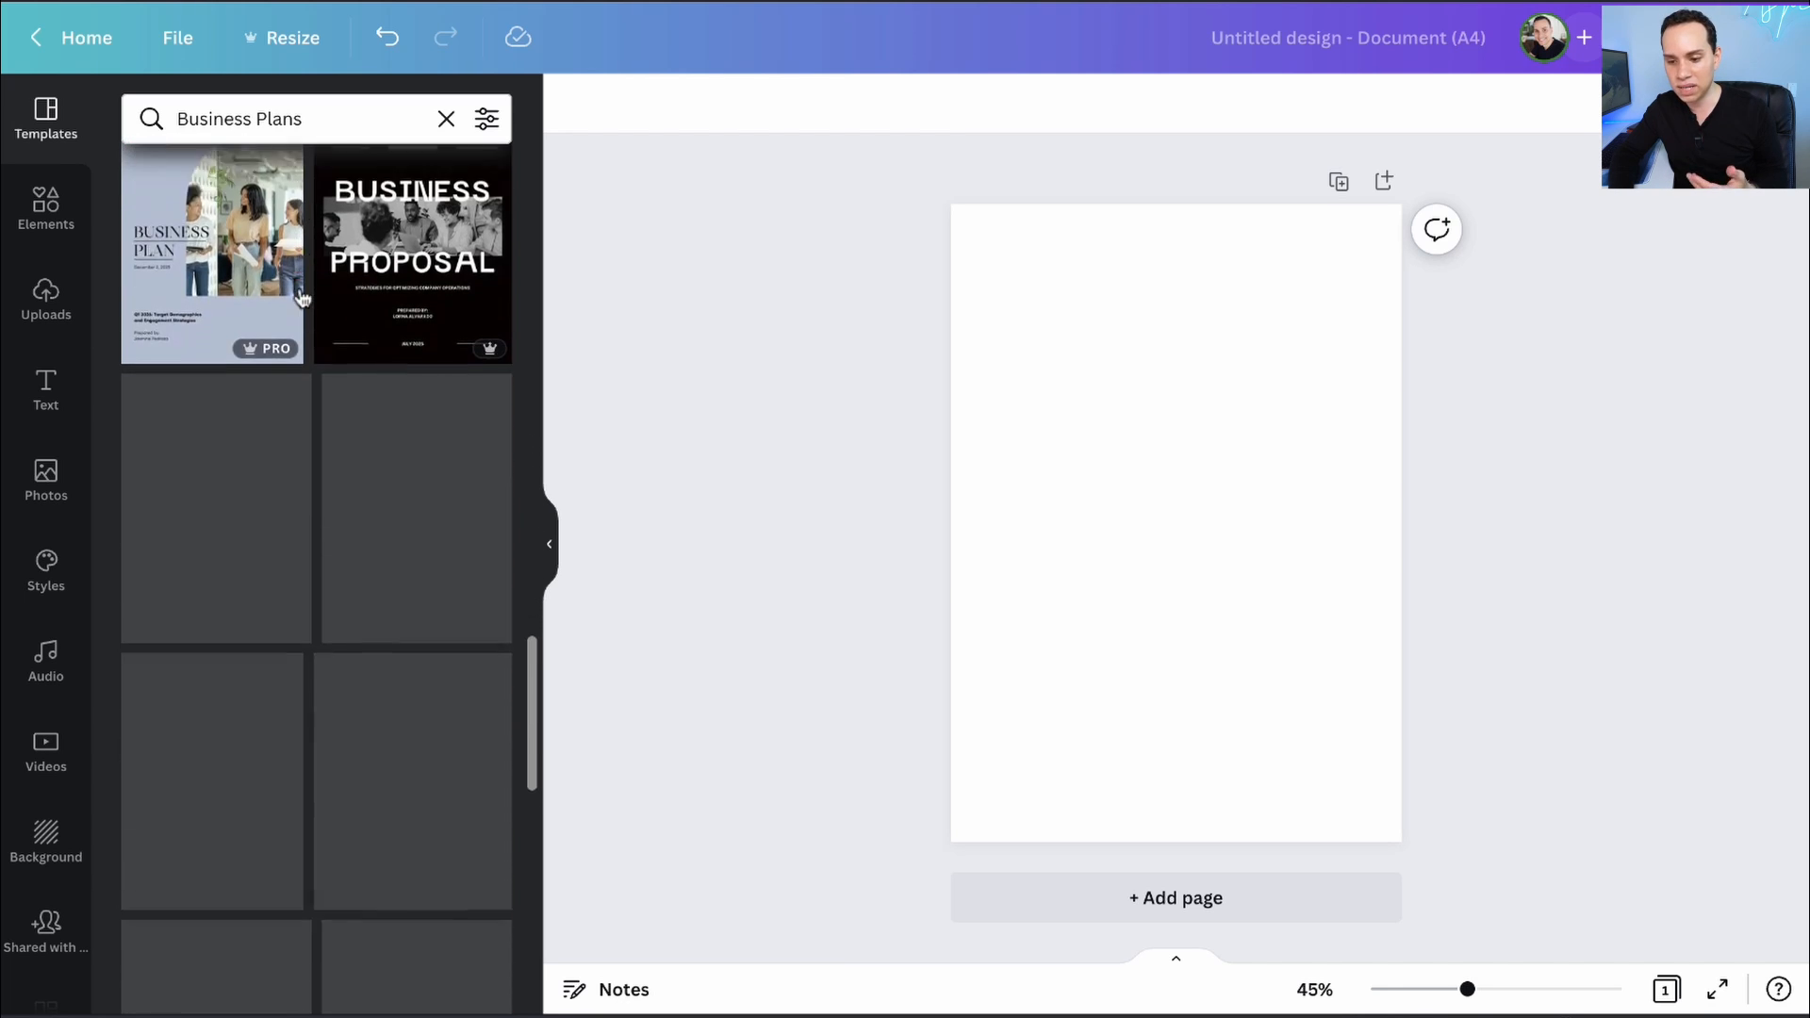
pyautogui.scroll(-7, 318, 269)
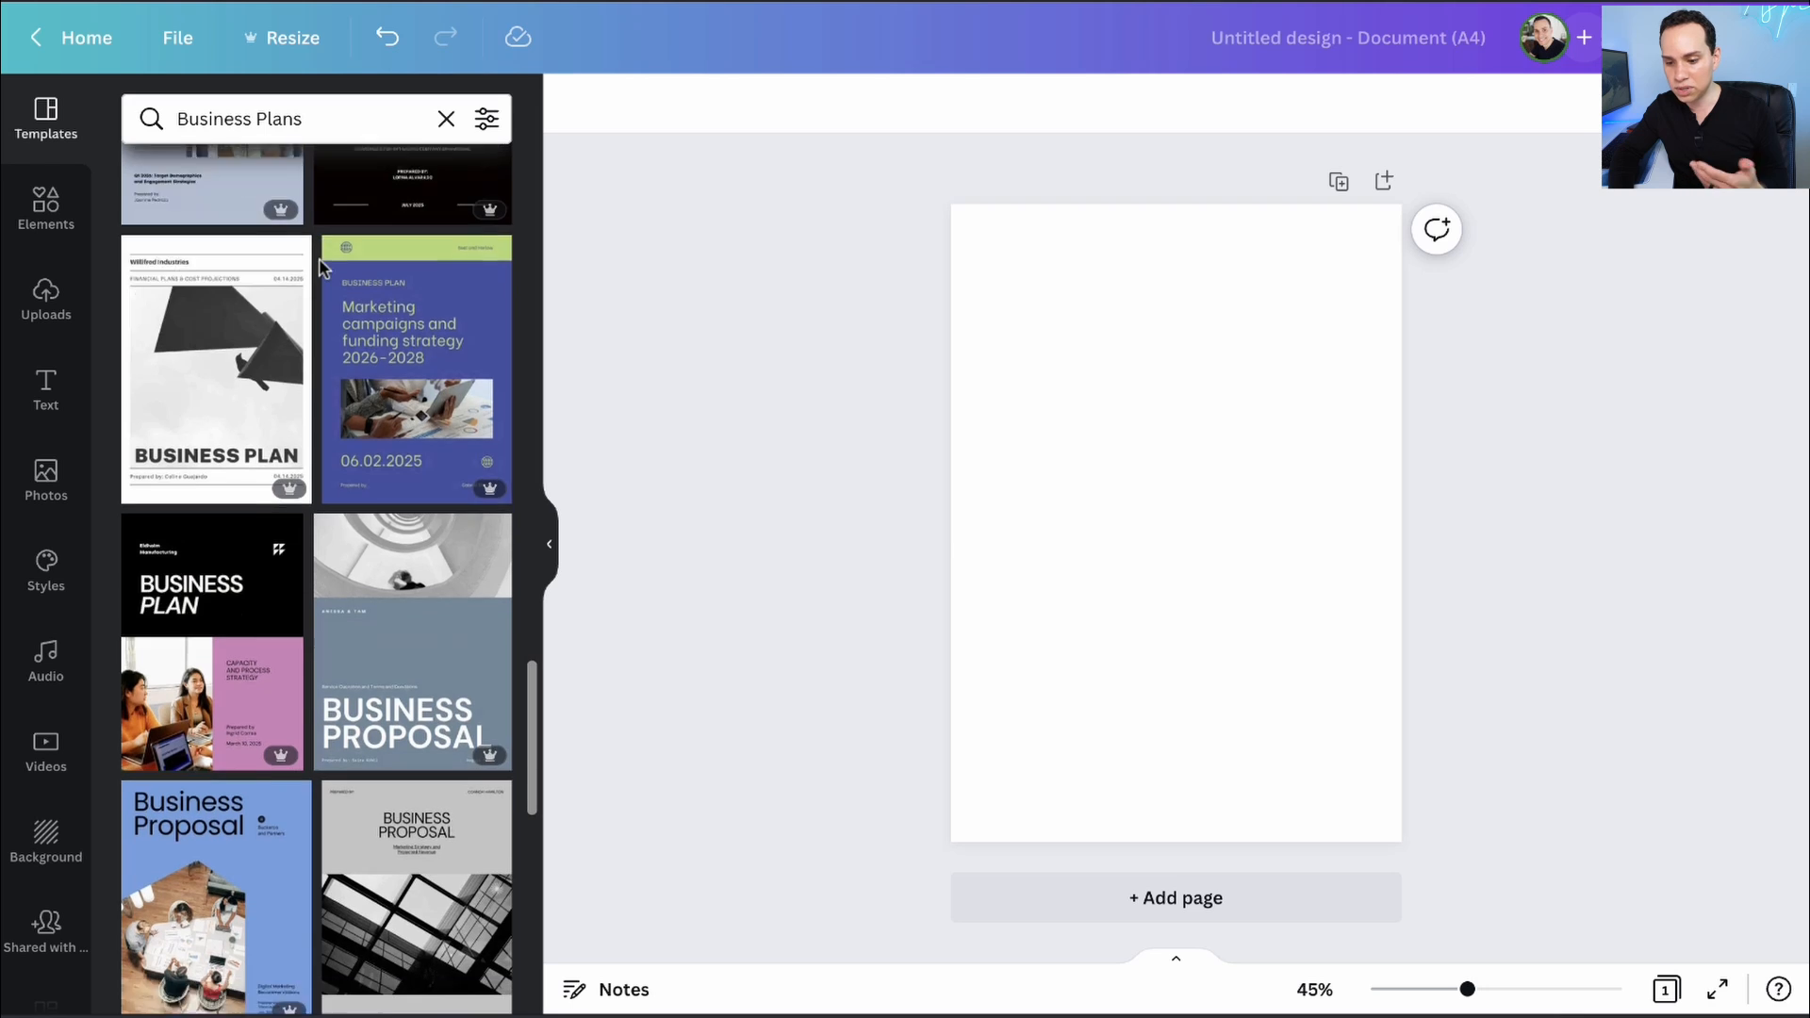
pyautogui.scroll(-6, 319, 269)
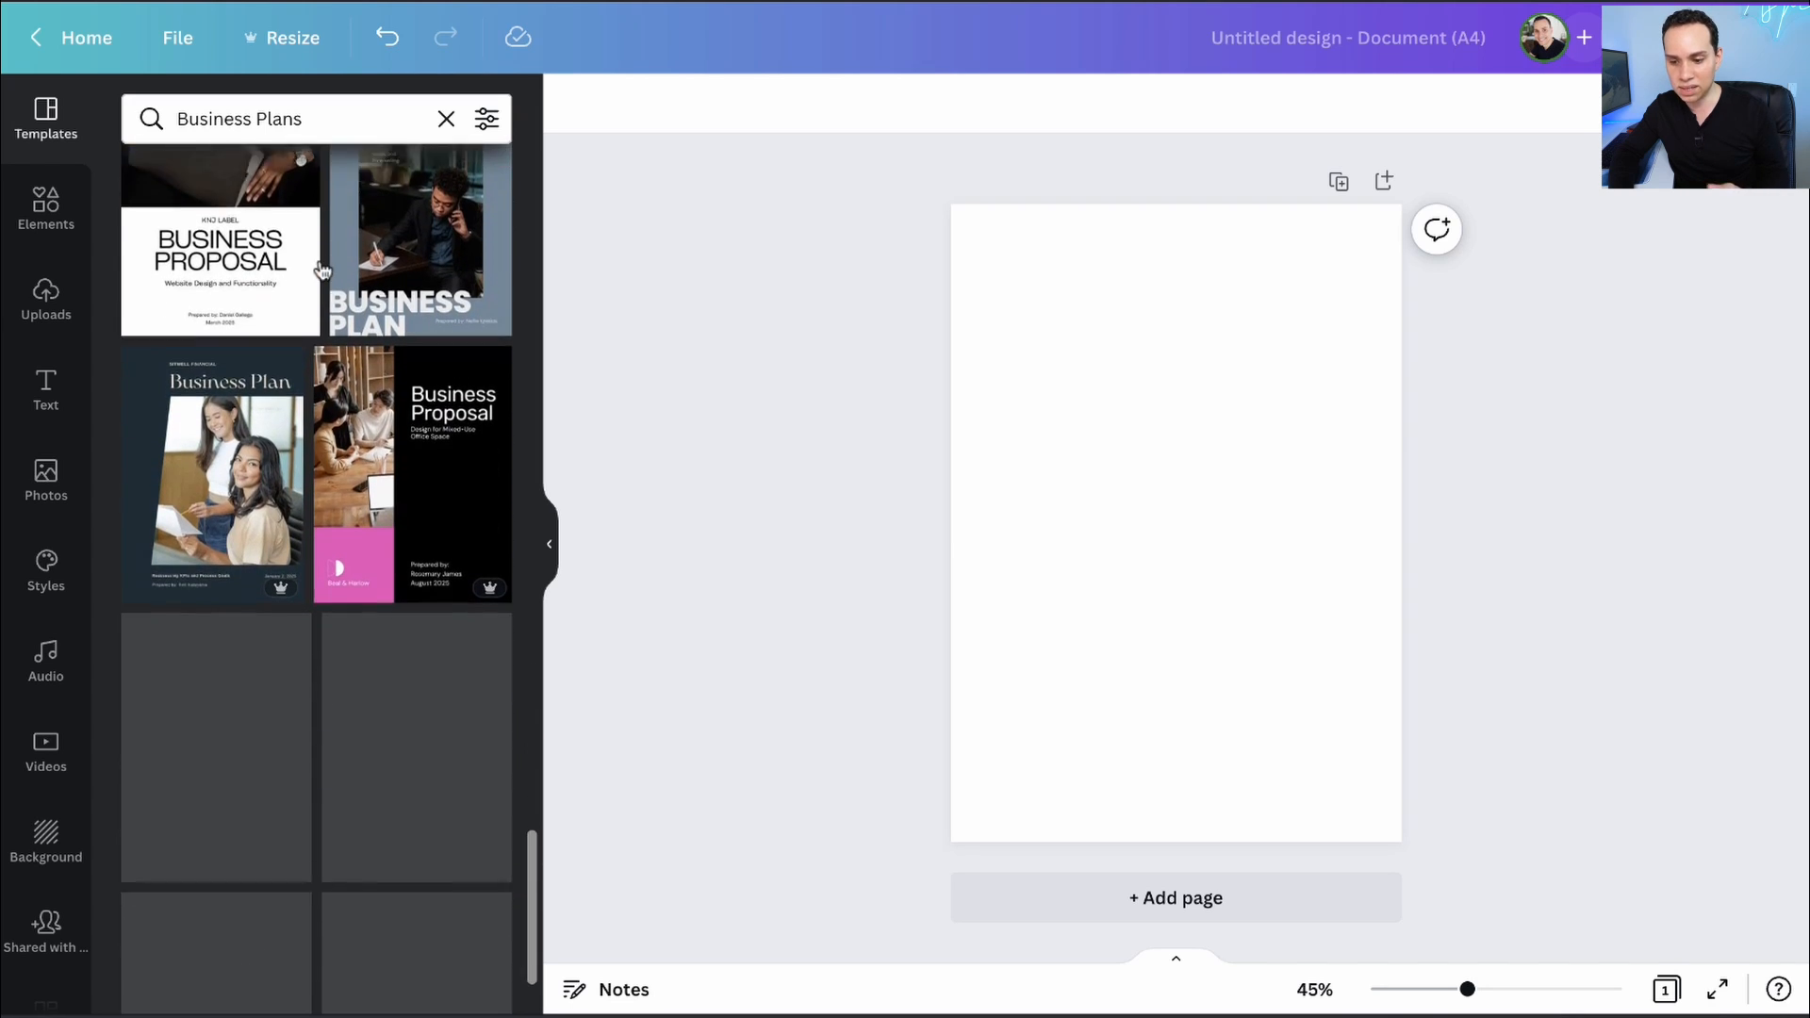
pyautogui.scroll(-7, 283, 301)
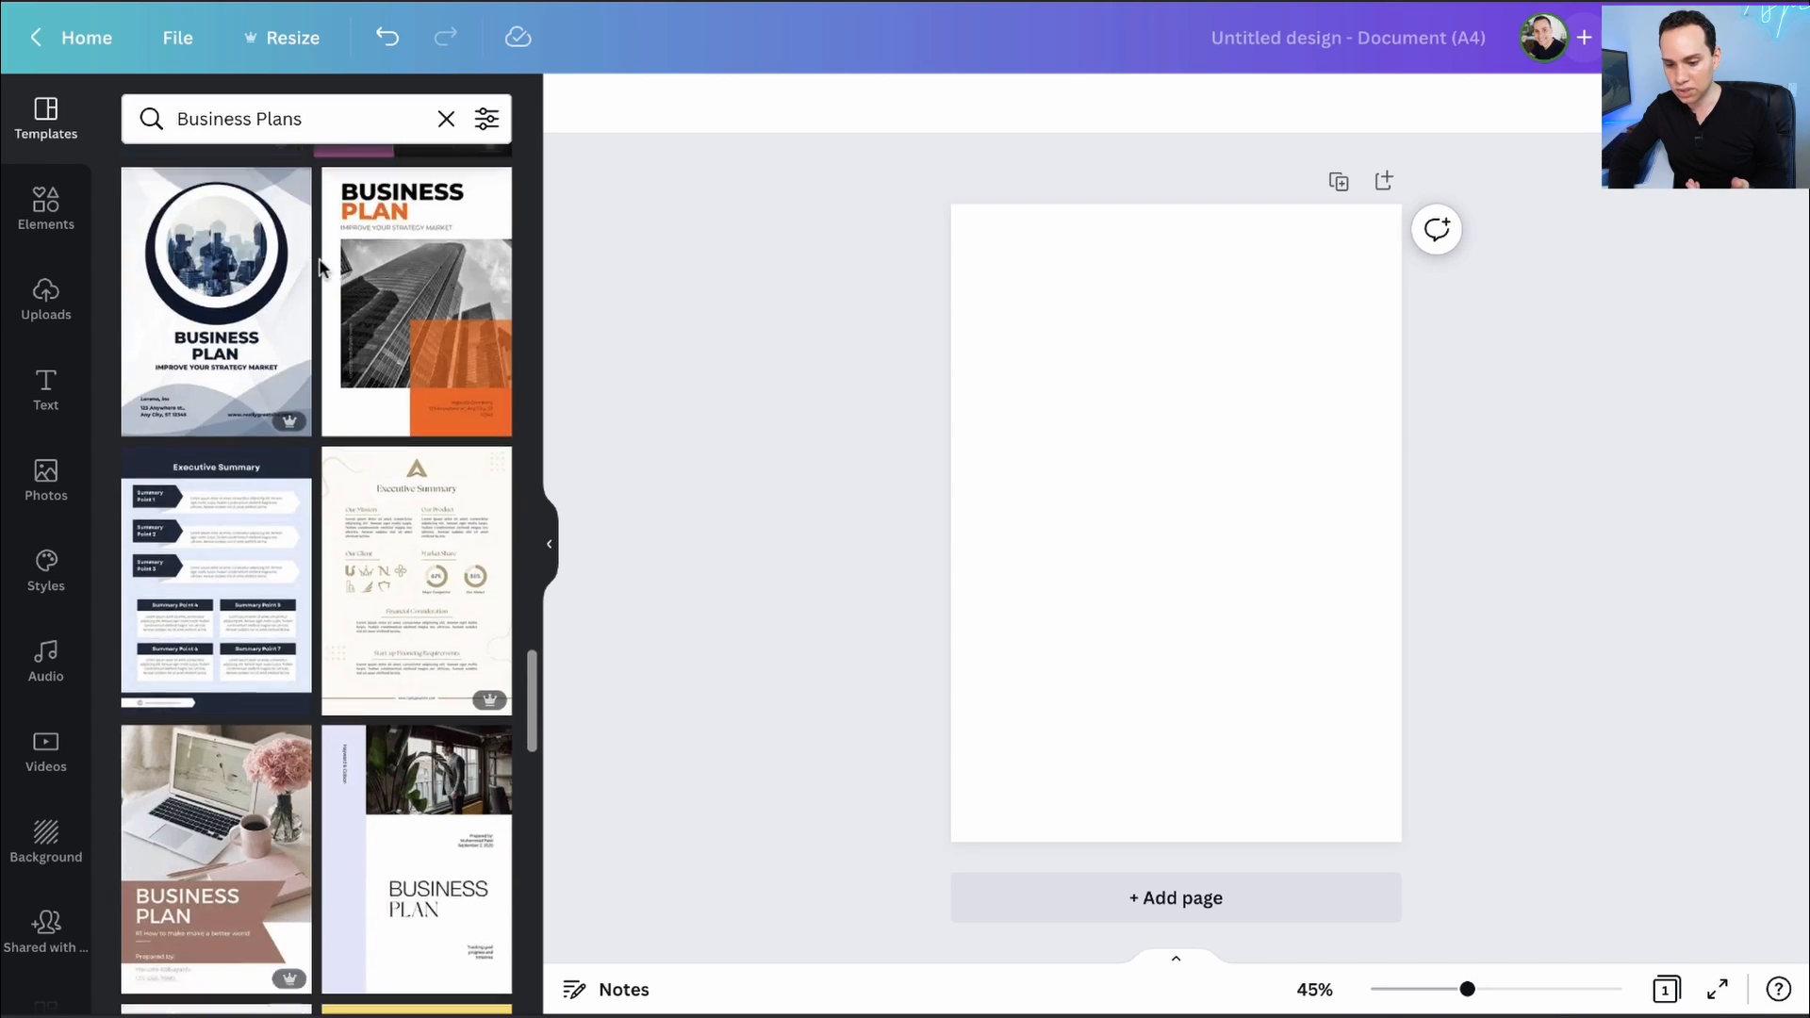
# - Apply the laptop-photo Business Plan template to page 1
pyautogui.click(226, 335)
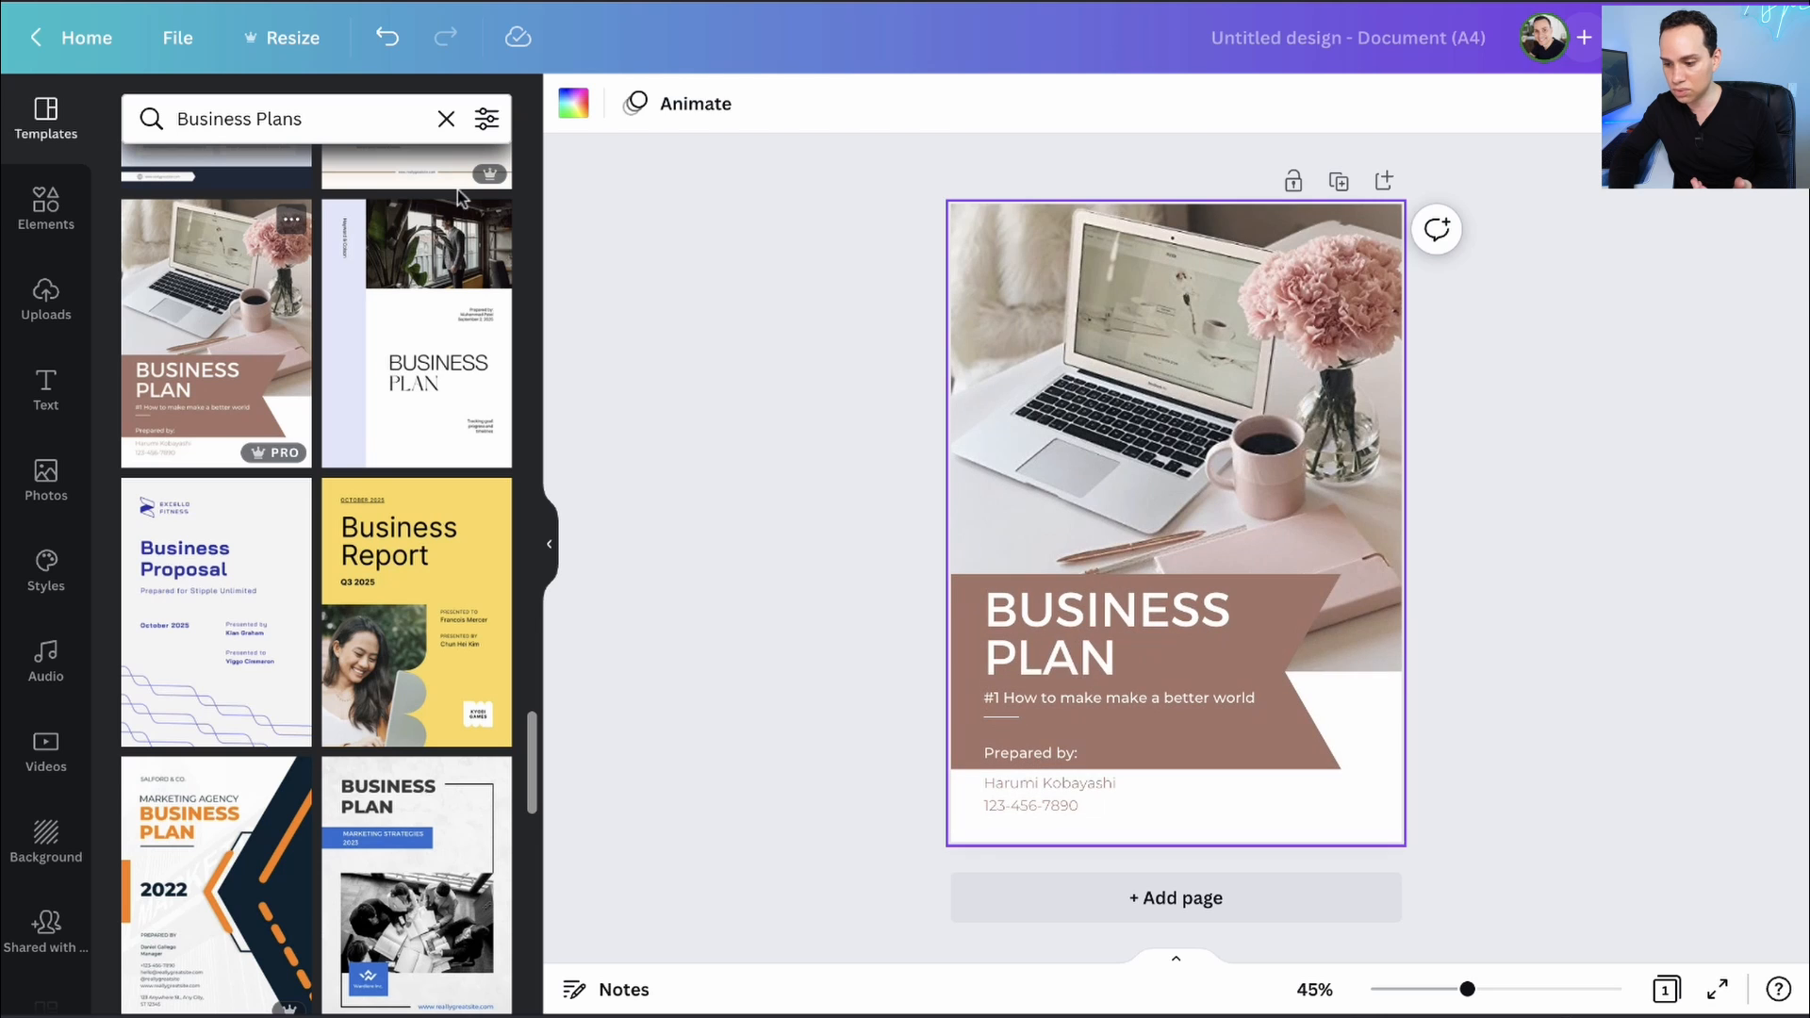
pyautogui.scroll(-15, 339, 462)
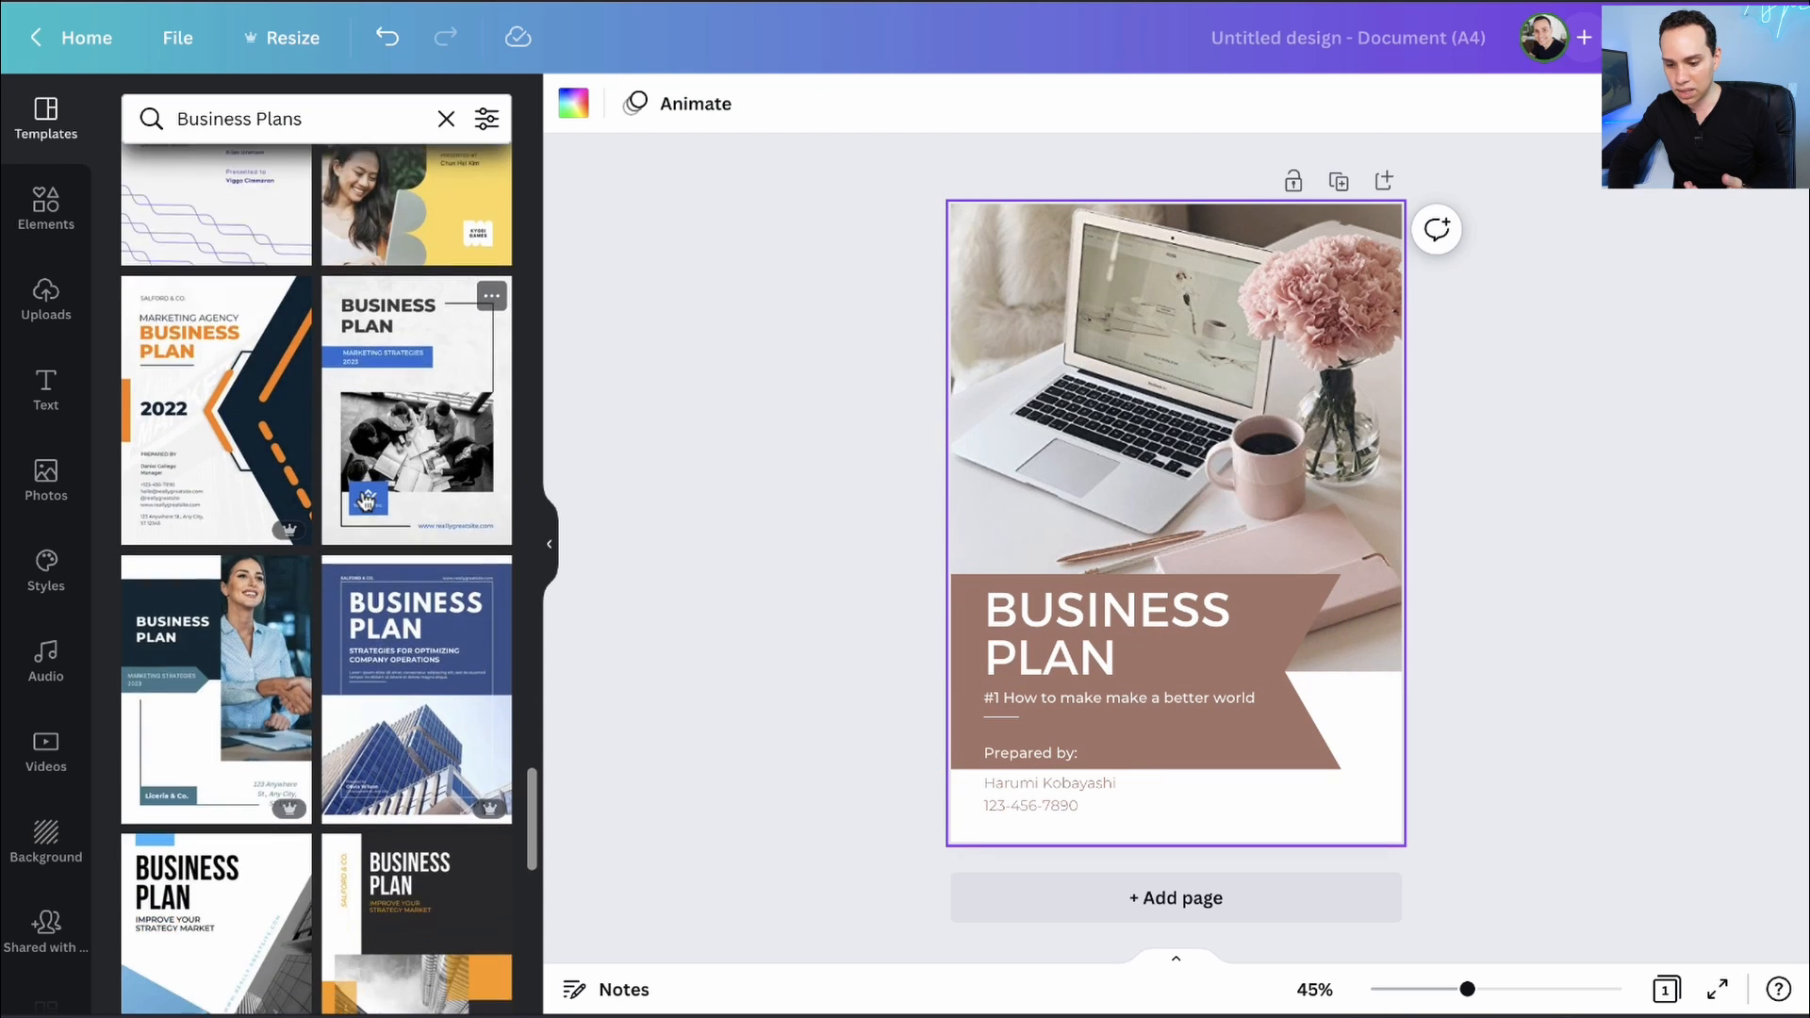
pyautogui.scroll(-8, 316, 413)
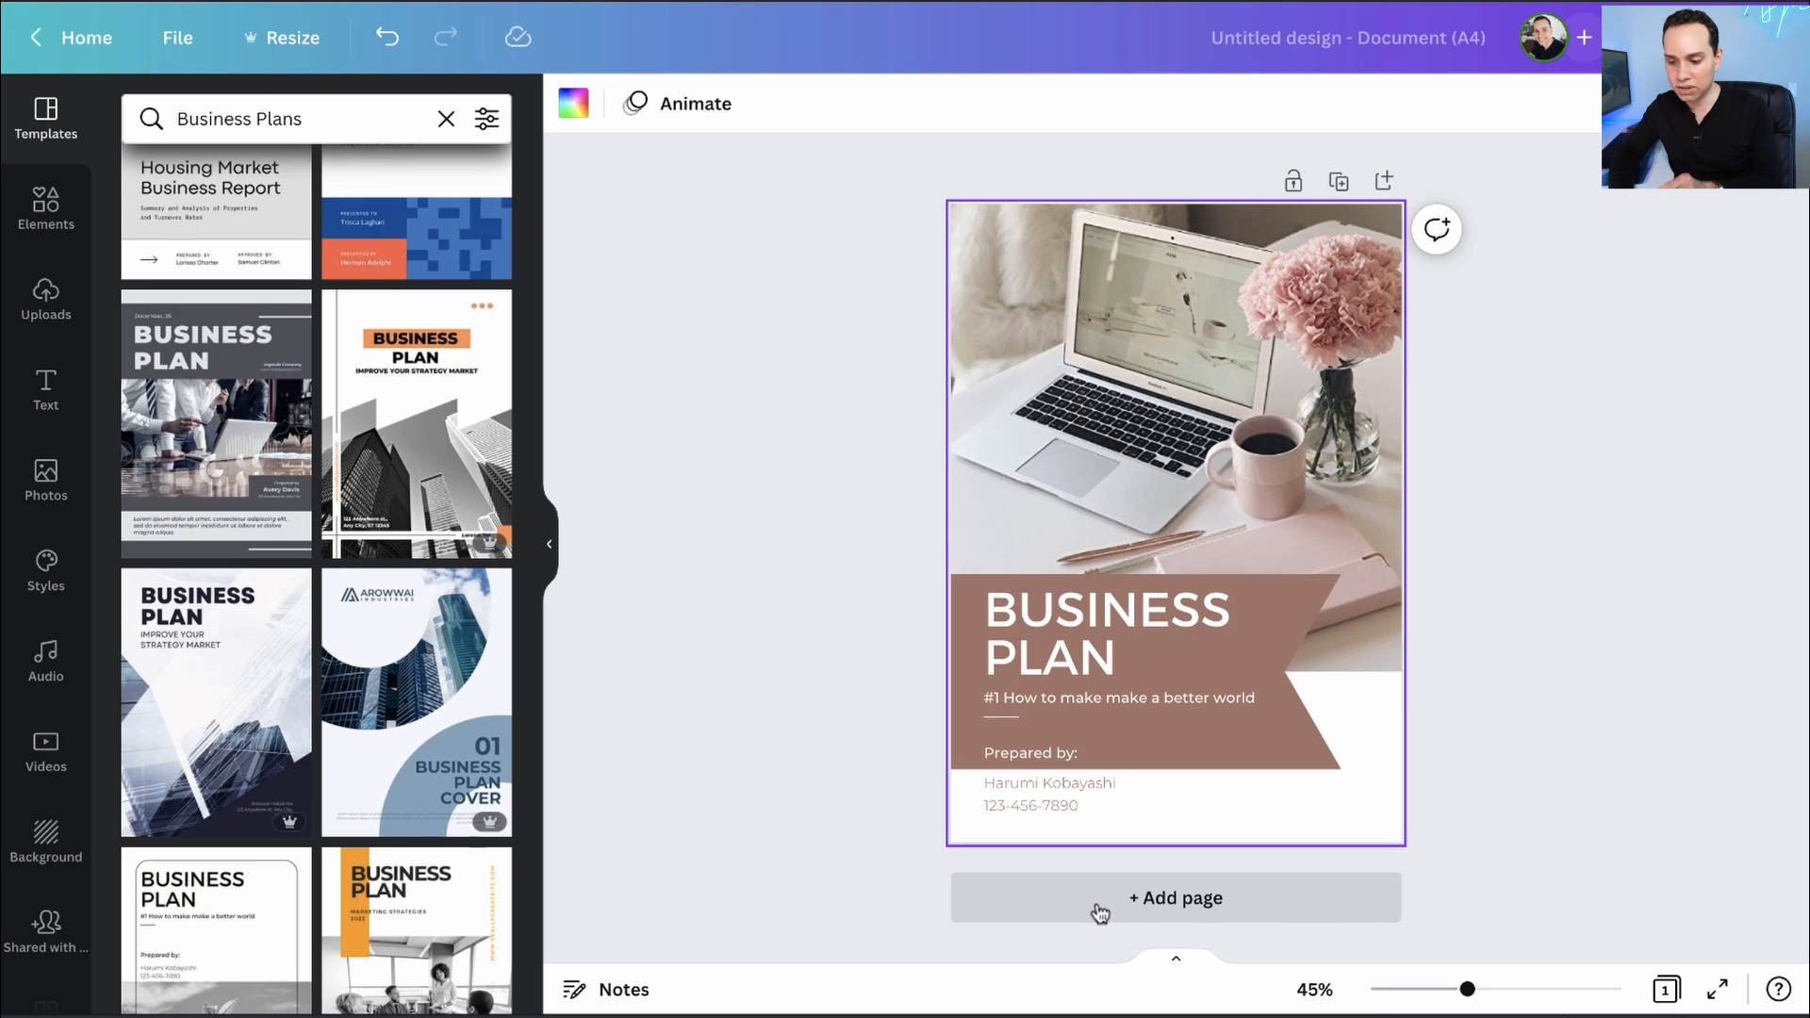
# - Add a second page using the dark-grey Business Plan design
pyautogui.click(1098, 910)
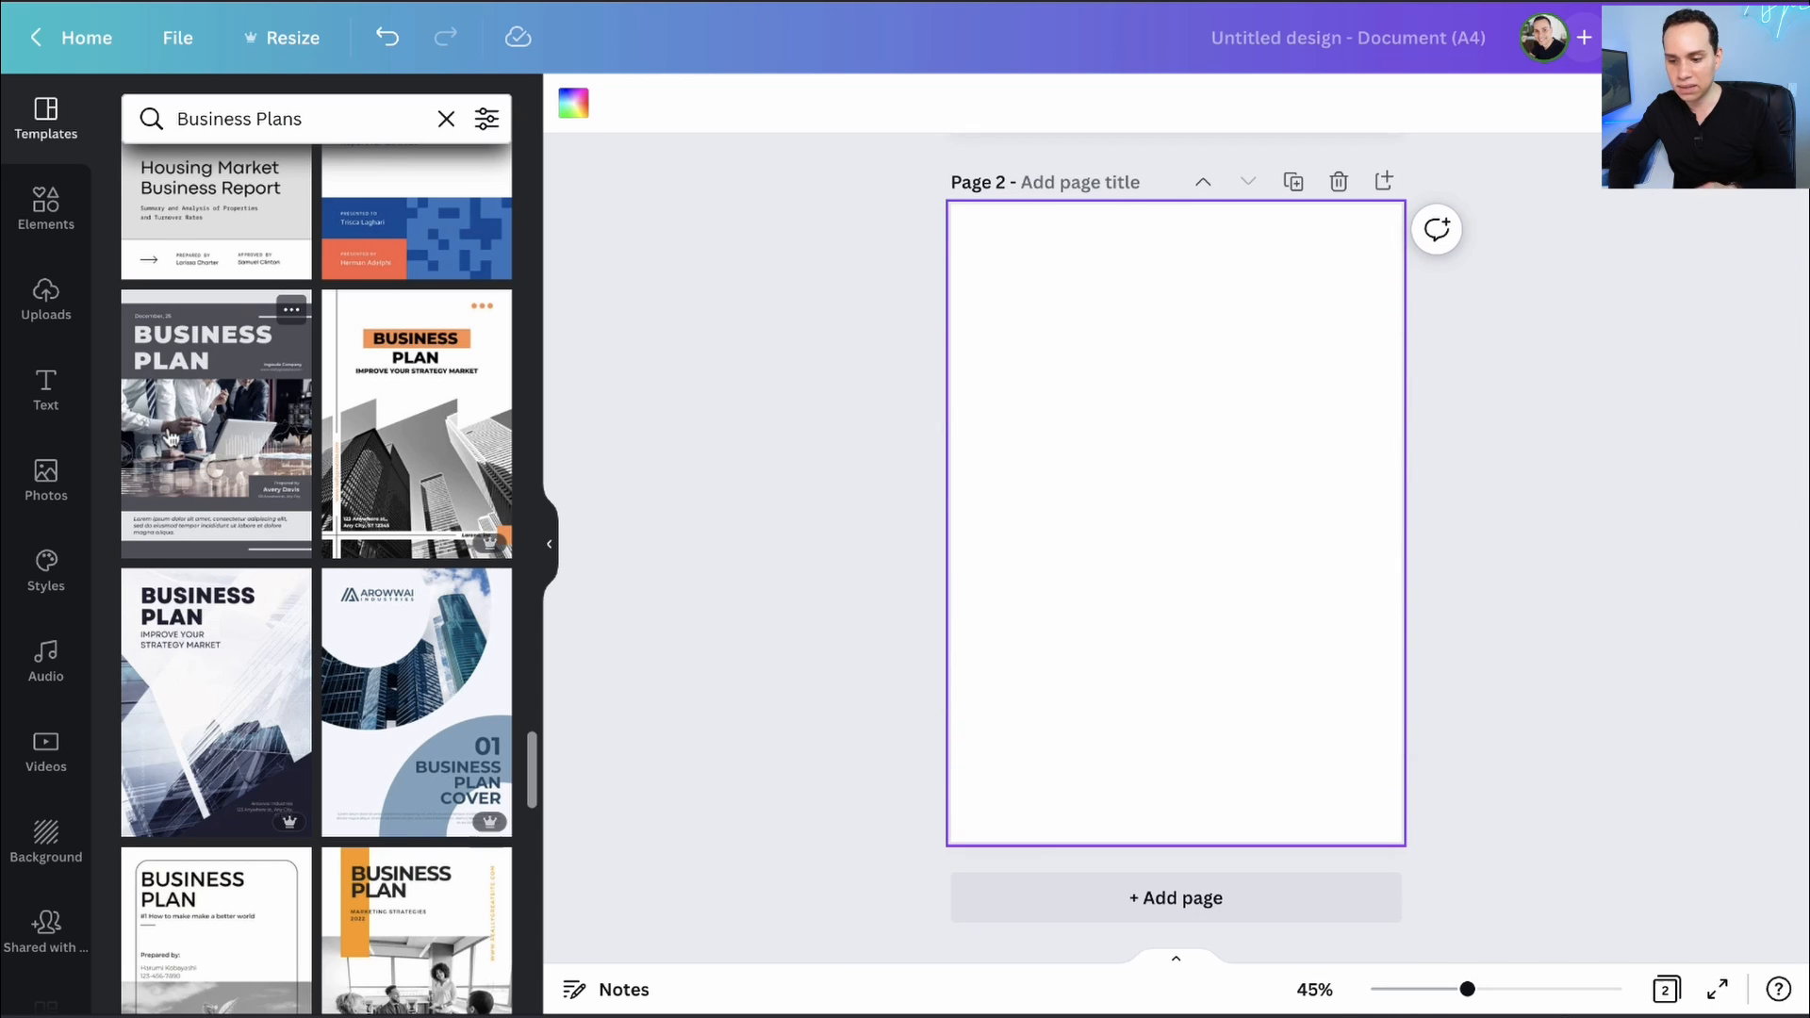
pyautogui.click(171, 440)
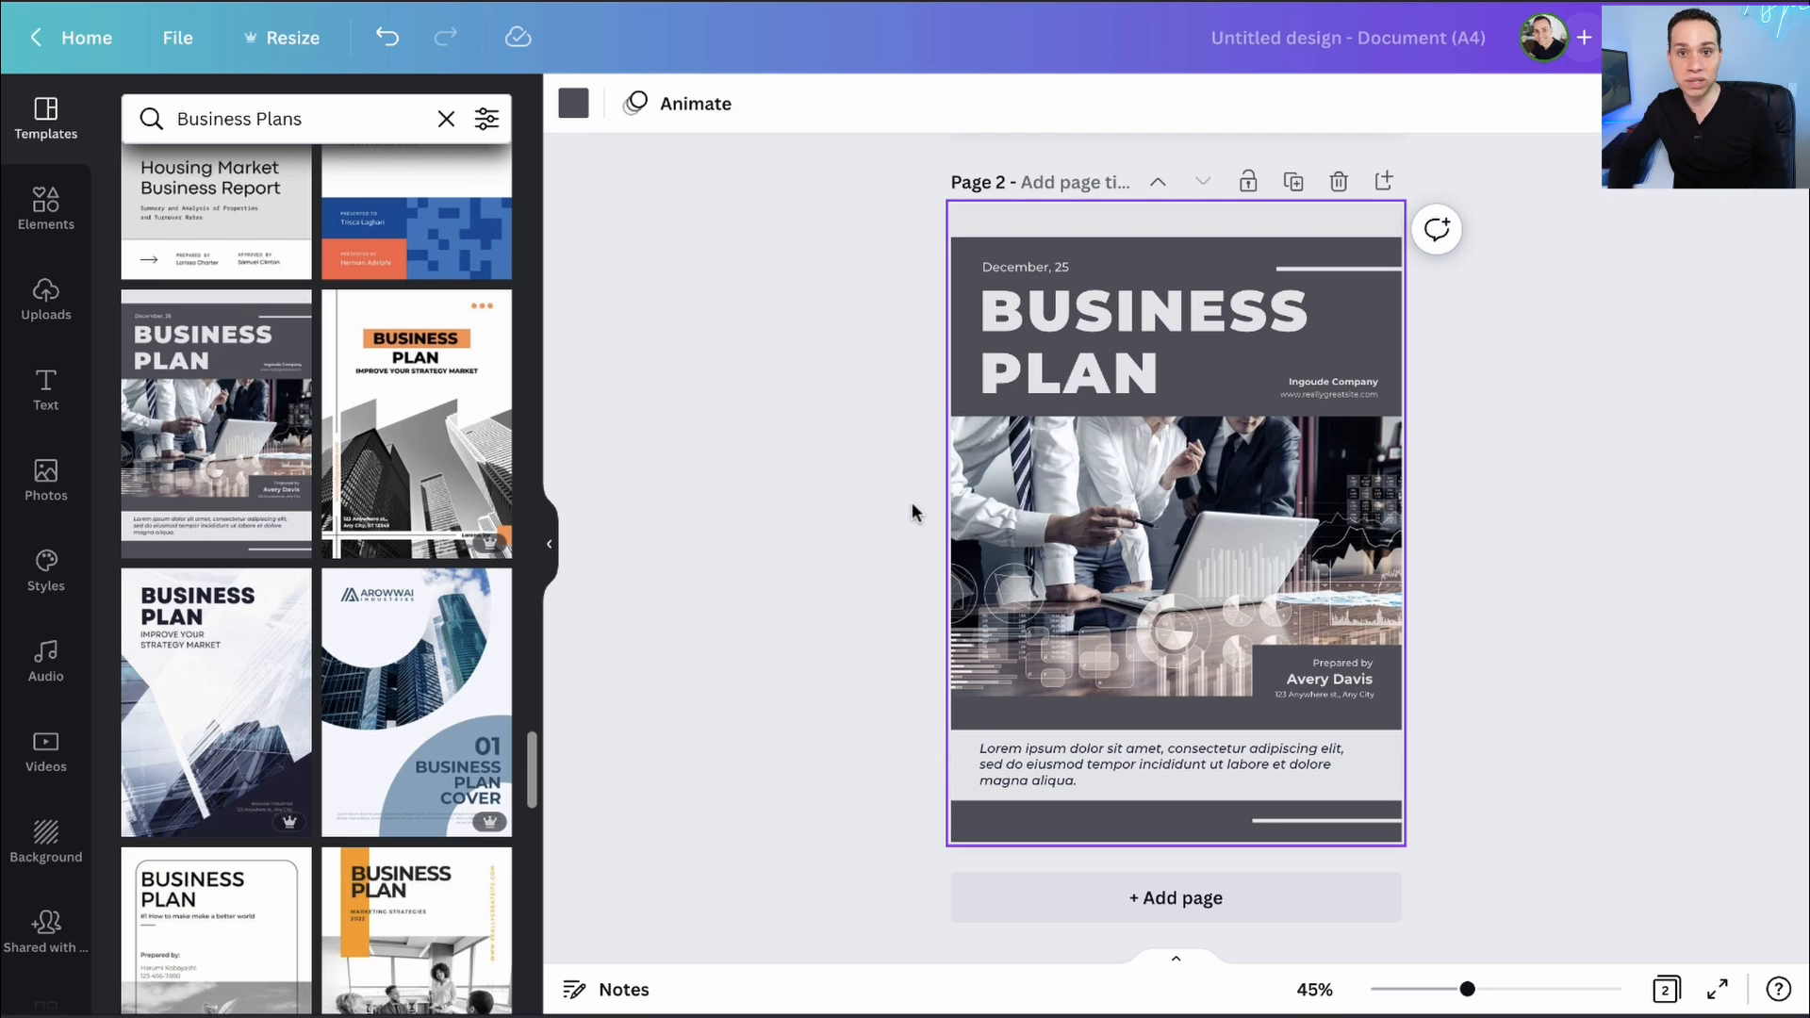
pyautogui.scroll(5, 835, 457)
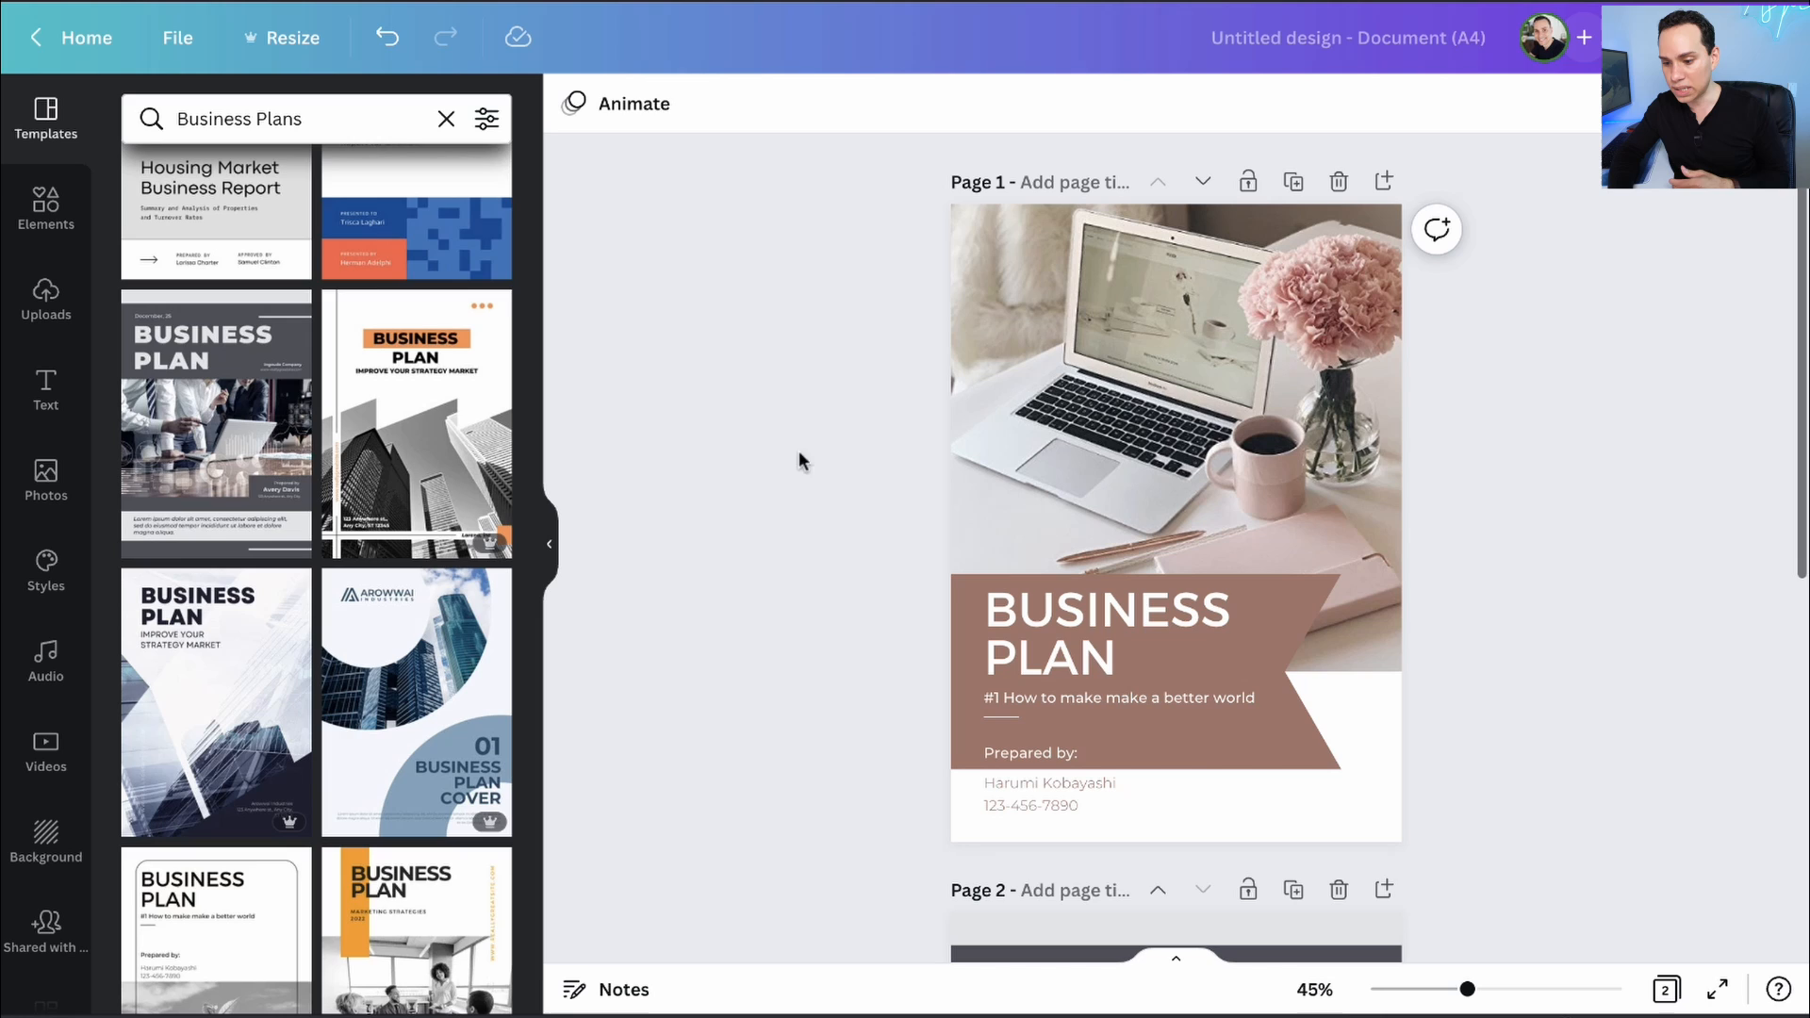
# - Recolour the brown title banner to the dark-blue ACT Business Quadrants brand colour
pyautogui.click(548, 544)
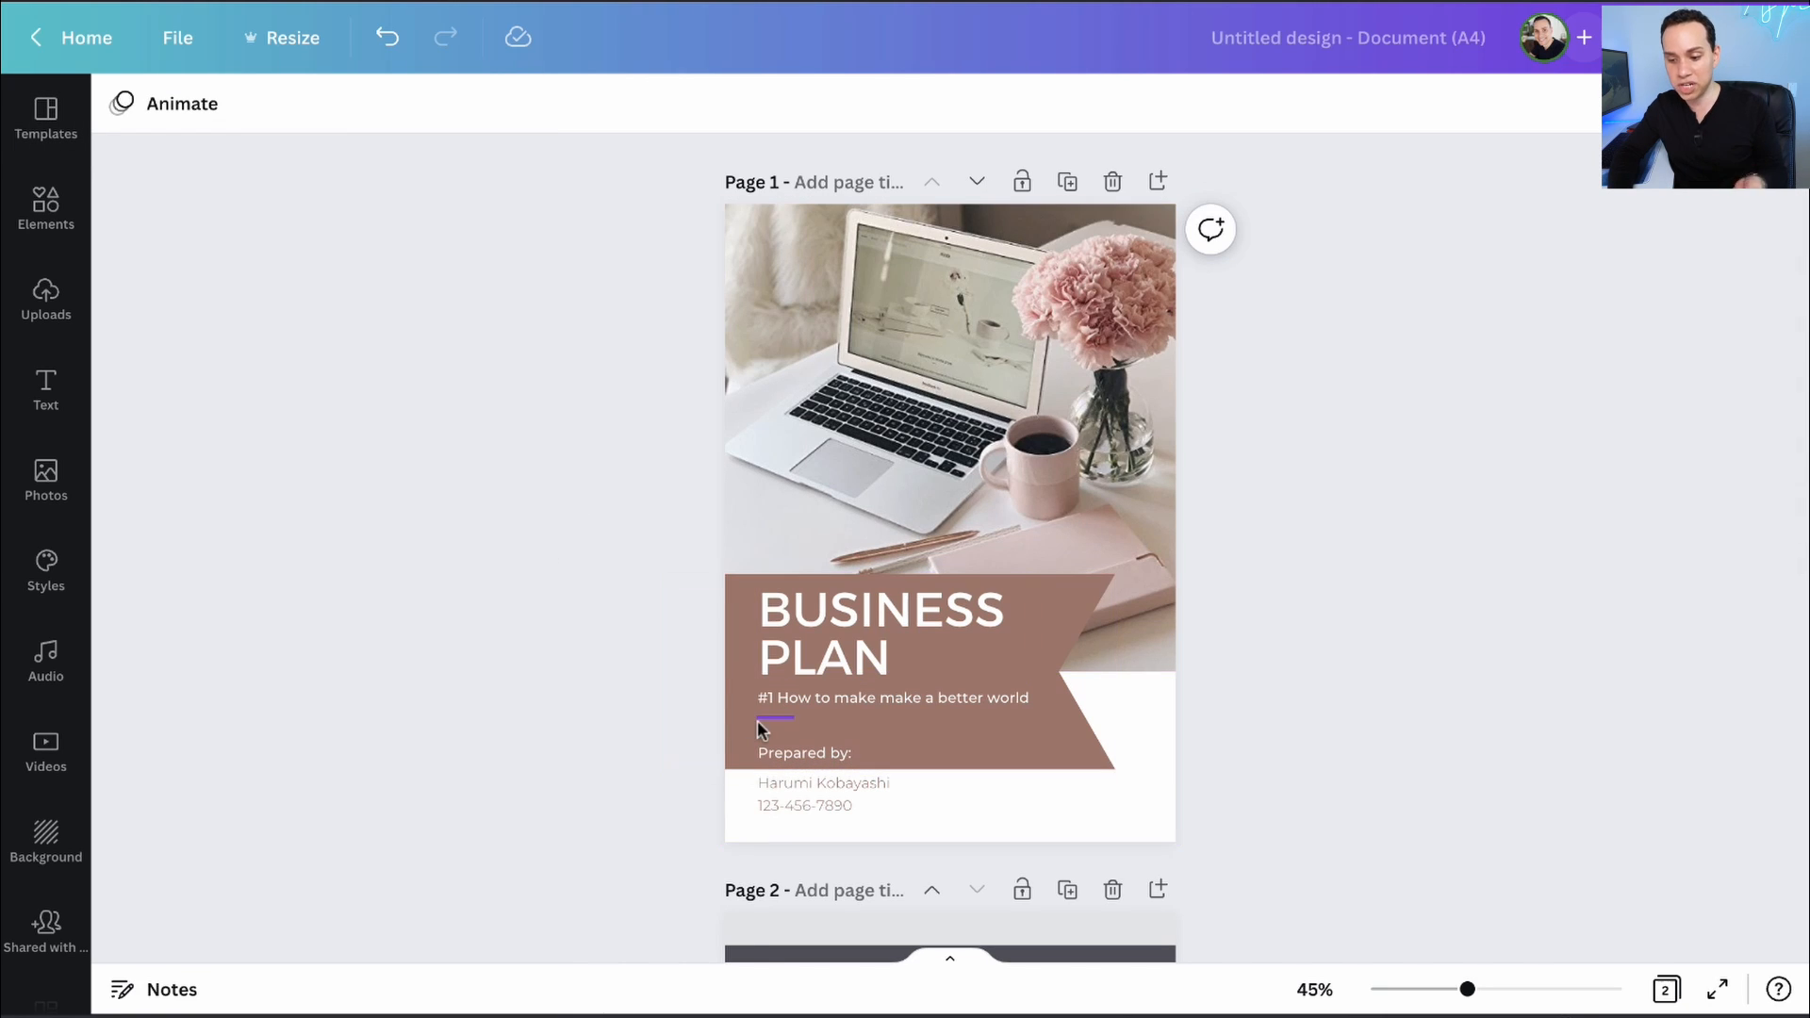
pyautogui.click(737, 642)
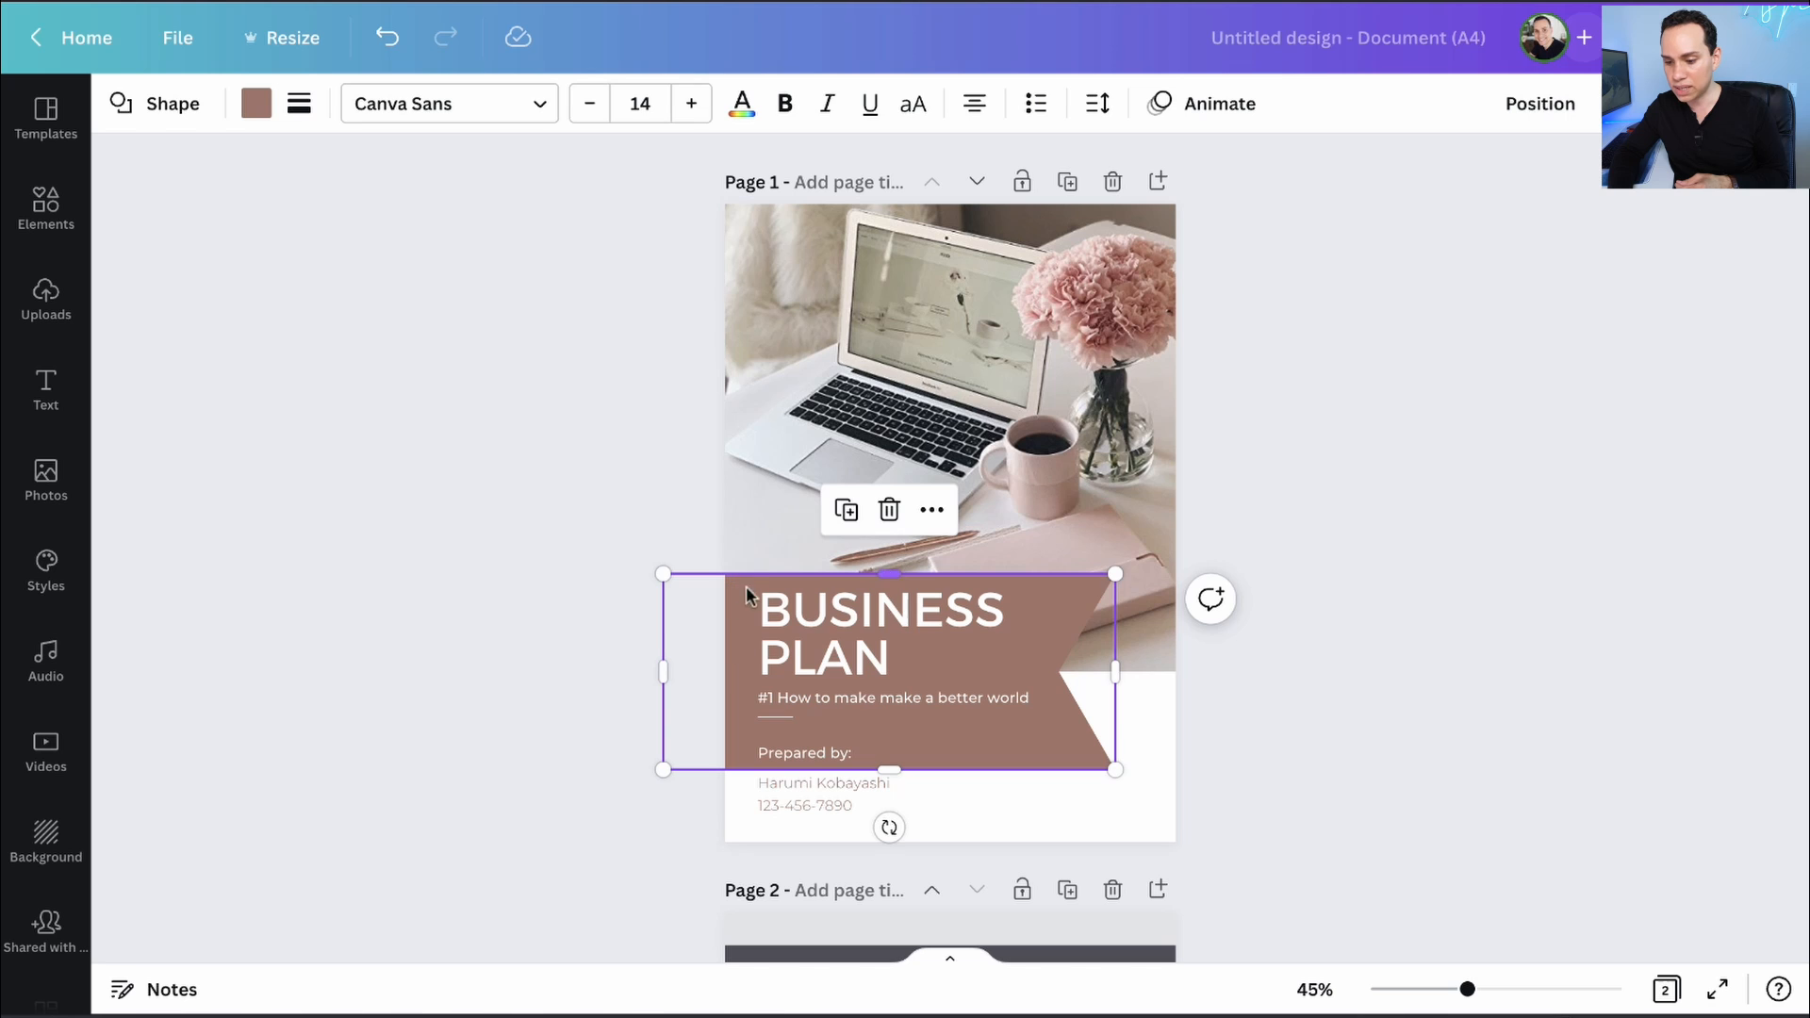
pyautogui.click(256, 103)
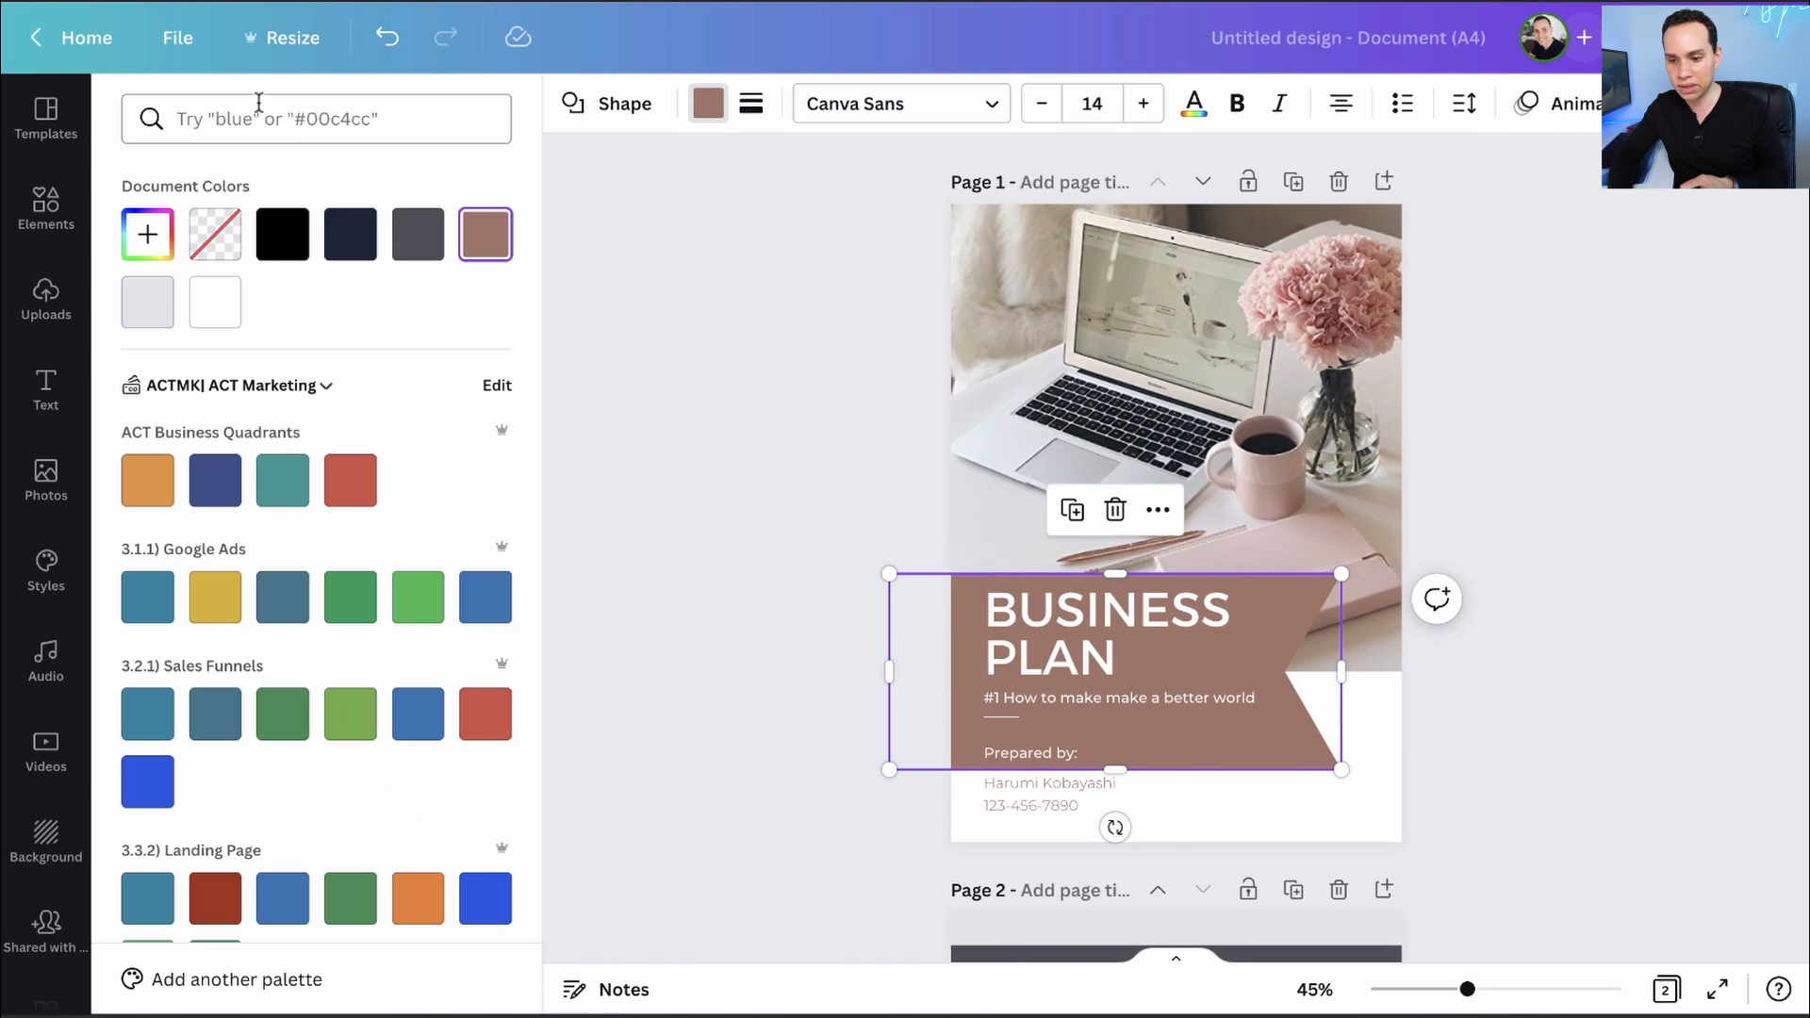
pyautogui.click(215, 479)
pyautogui.scroll(-5, 256, 490)
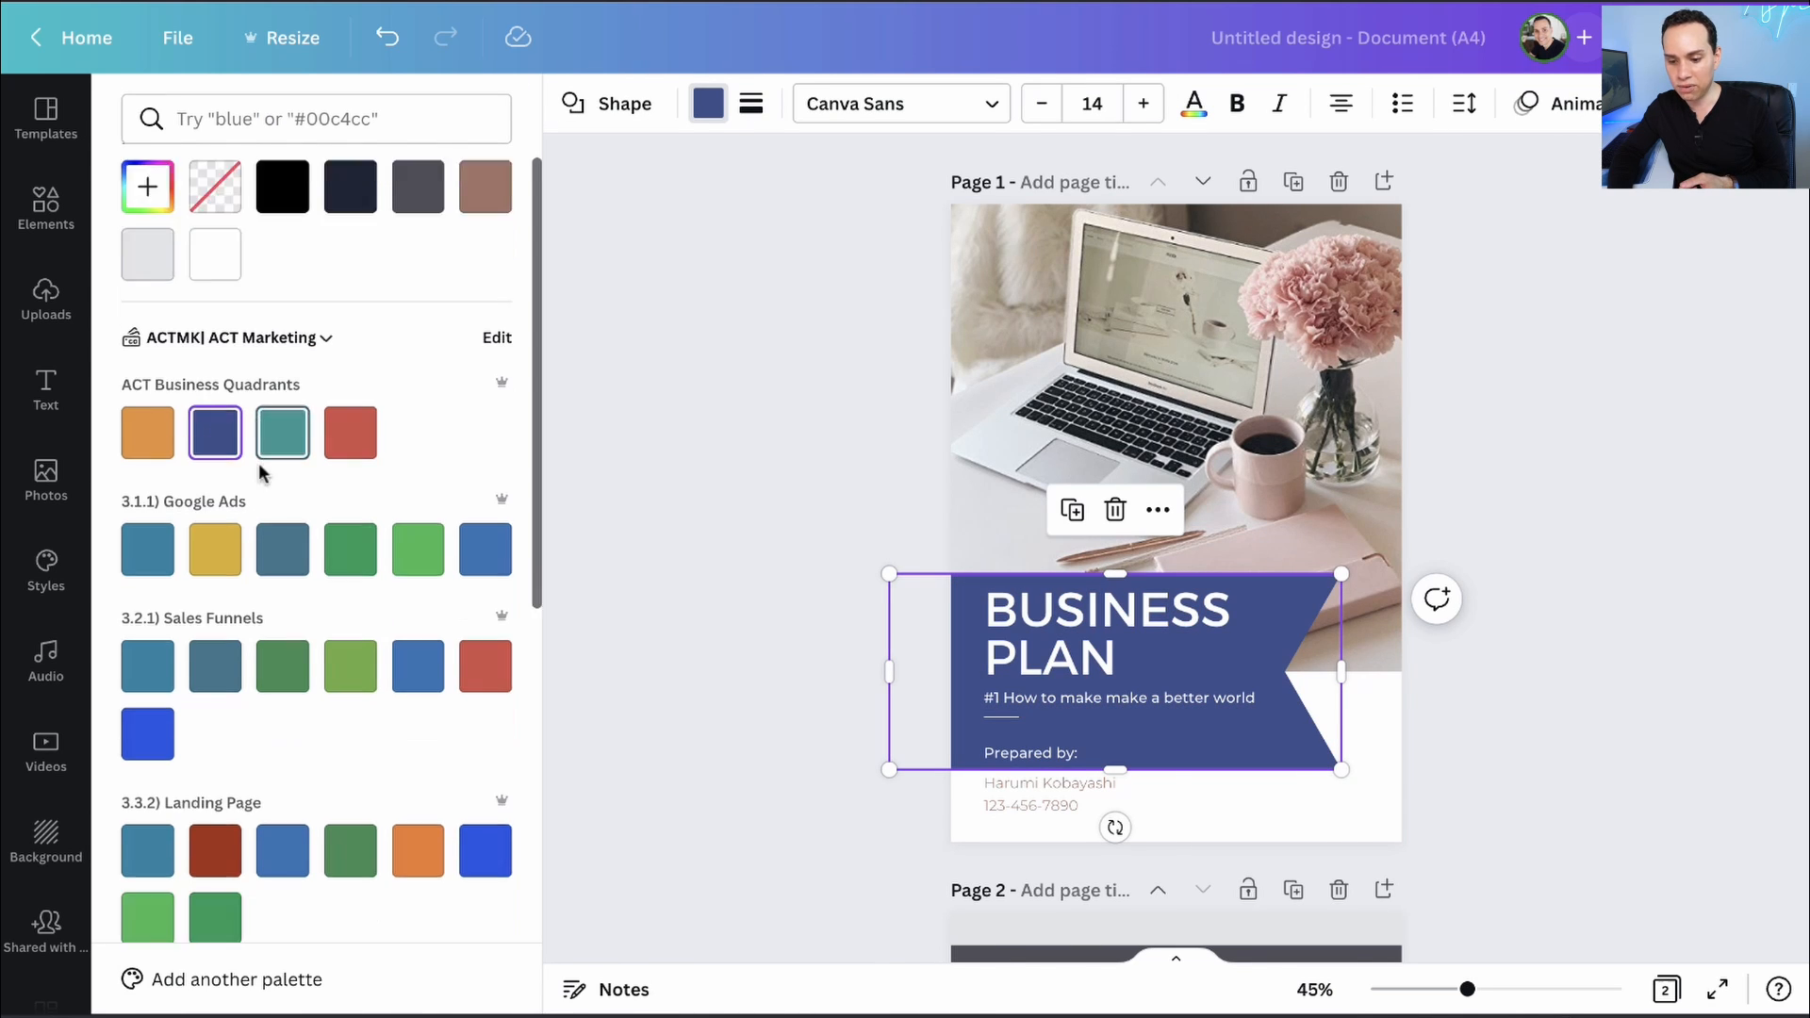
pyautogui.scroll(5, 256, 708)
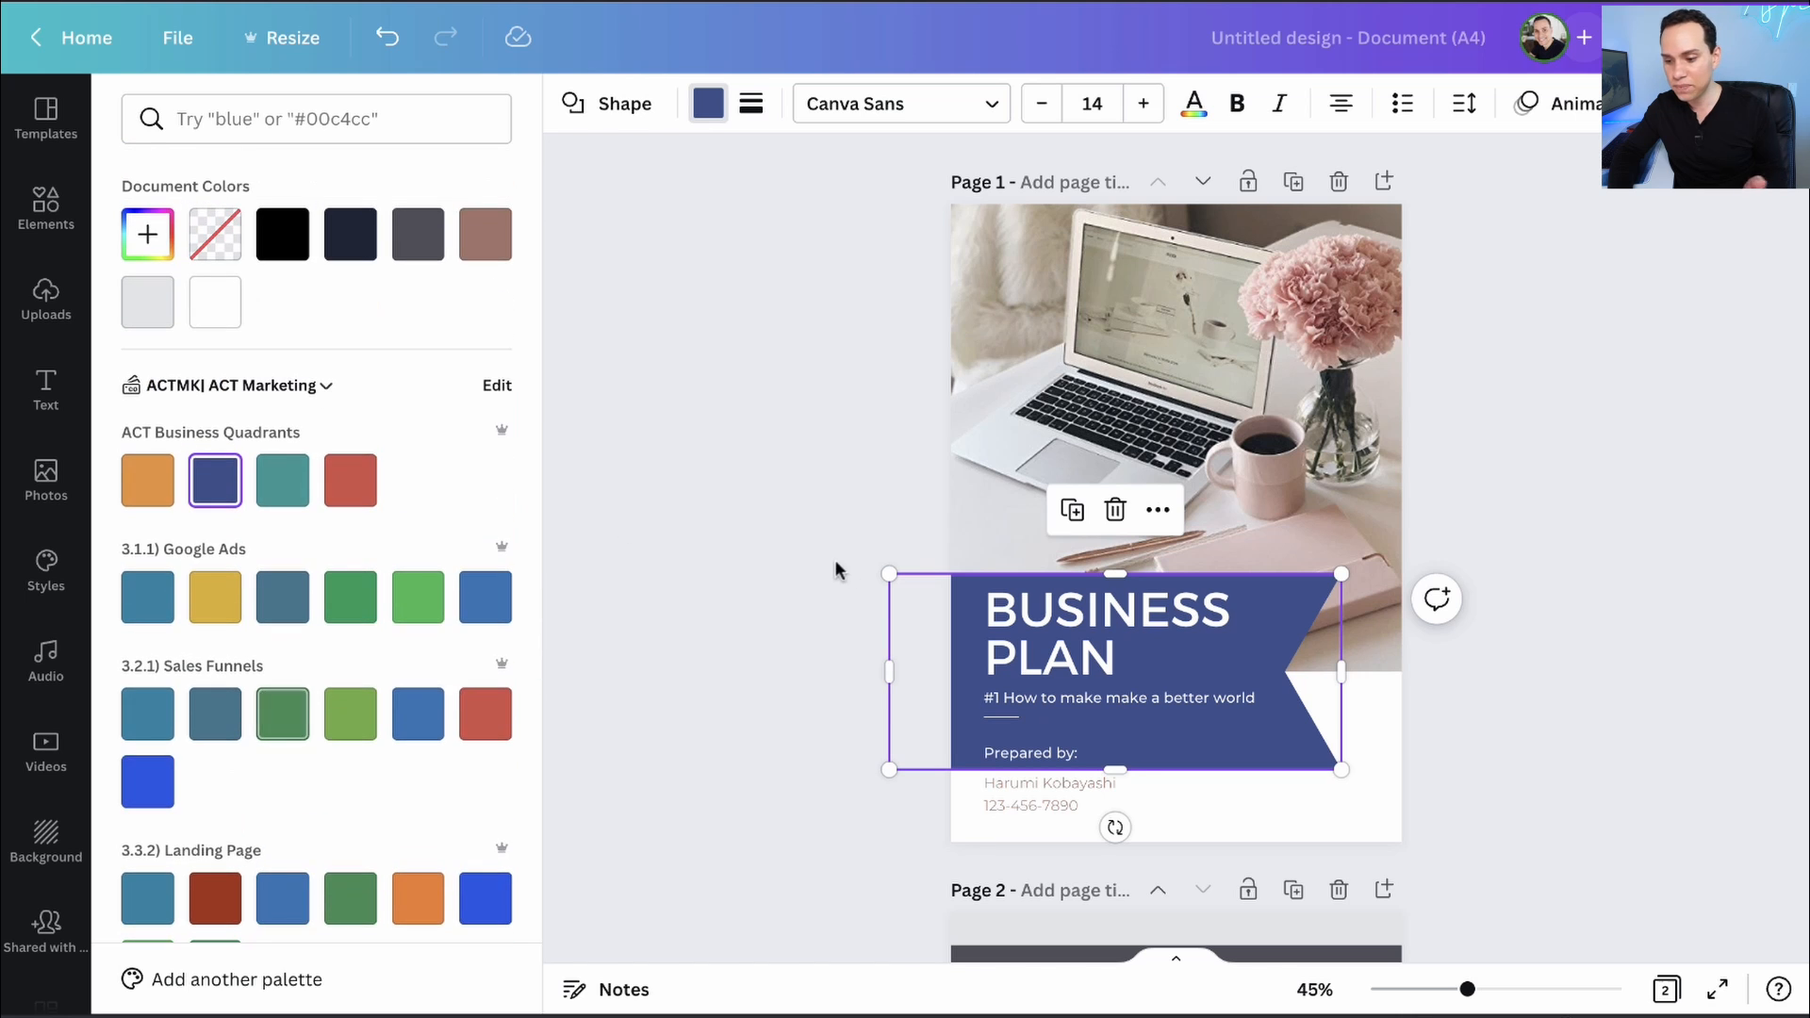
pyautogui.click(732, 607)
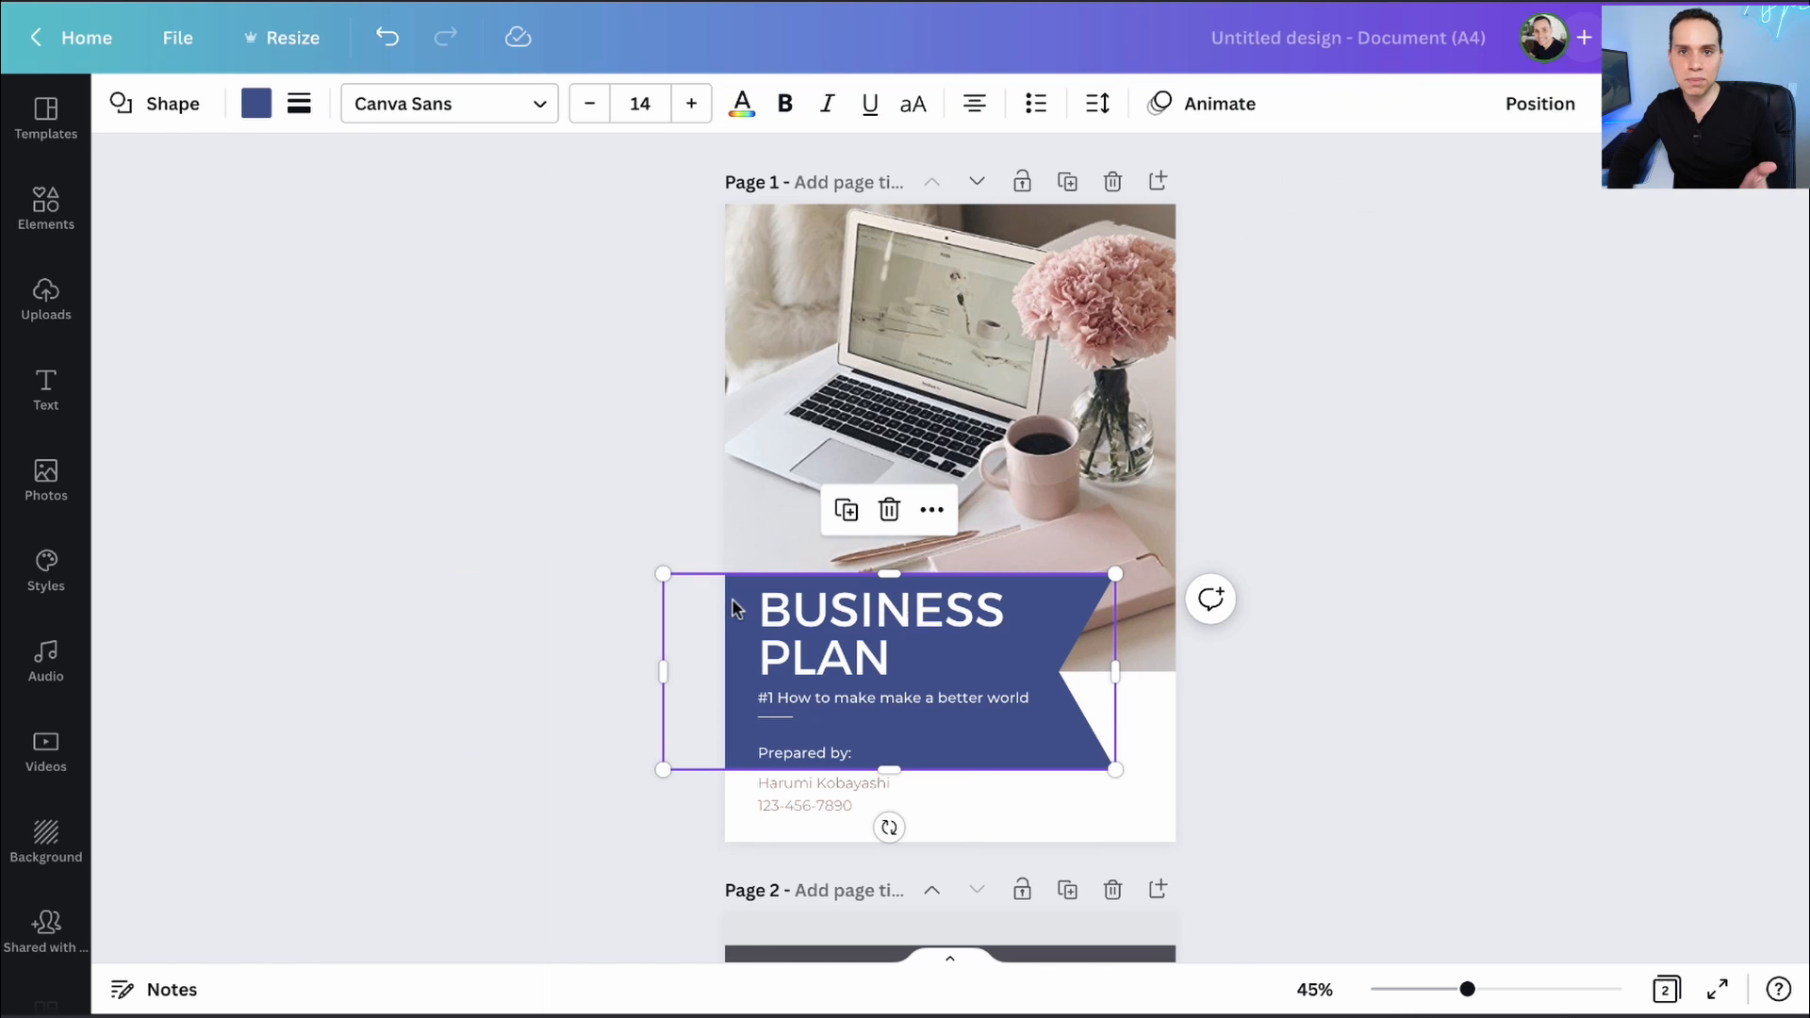
pyautogui.click(677, 556)
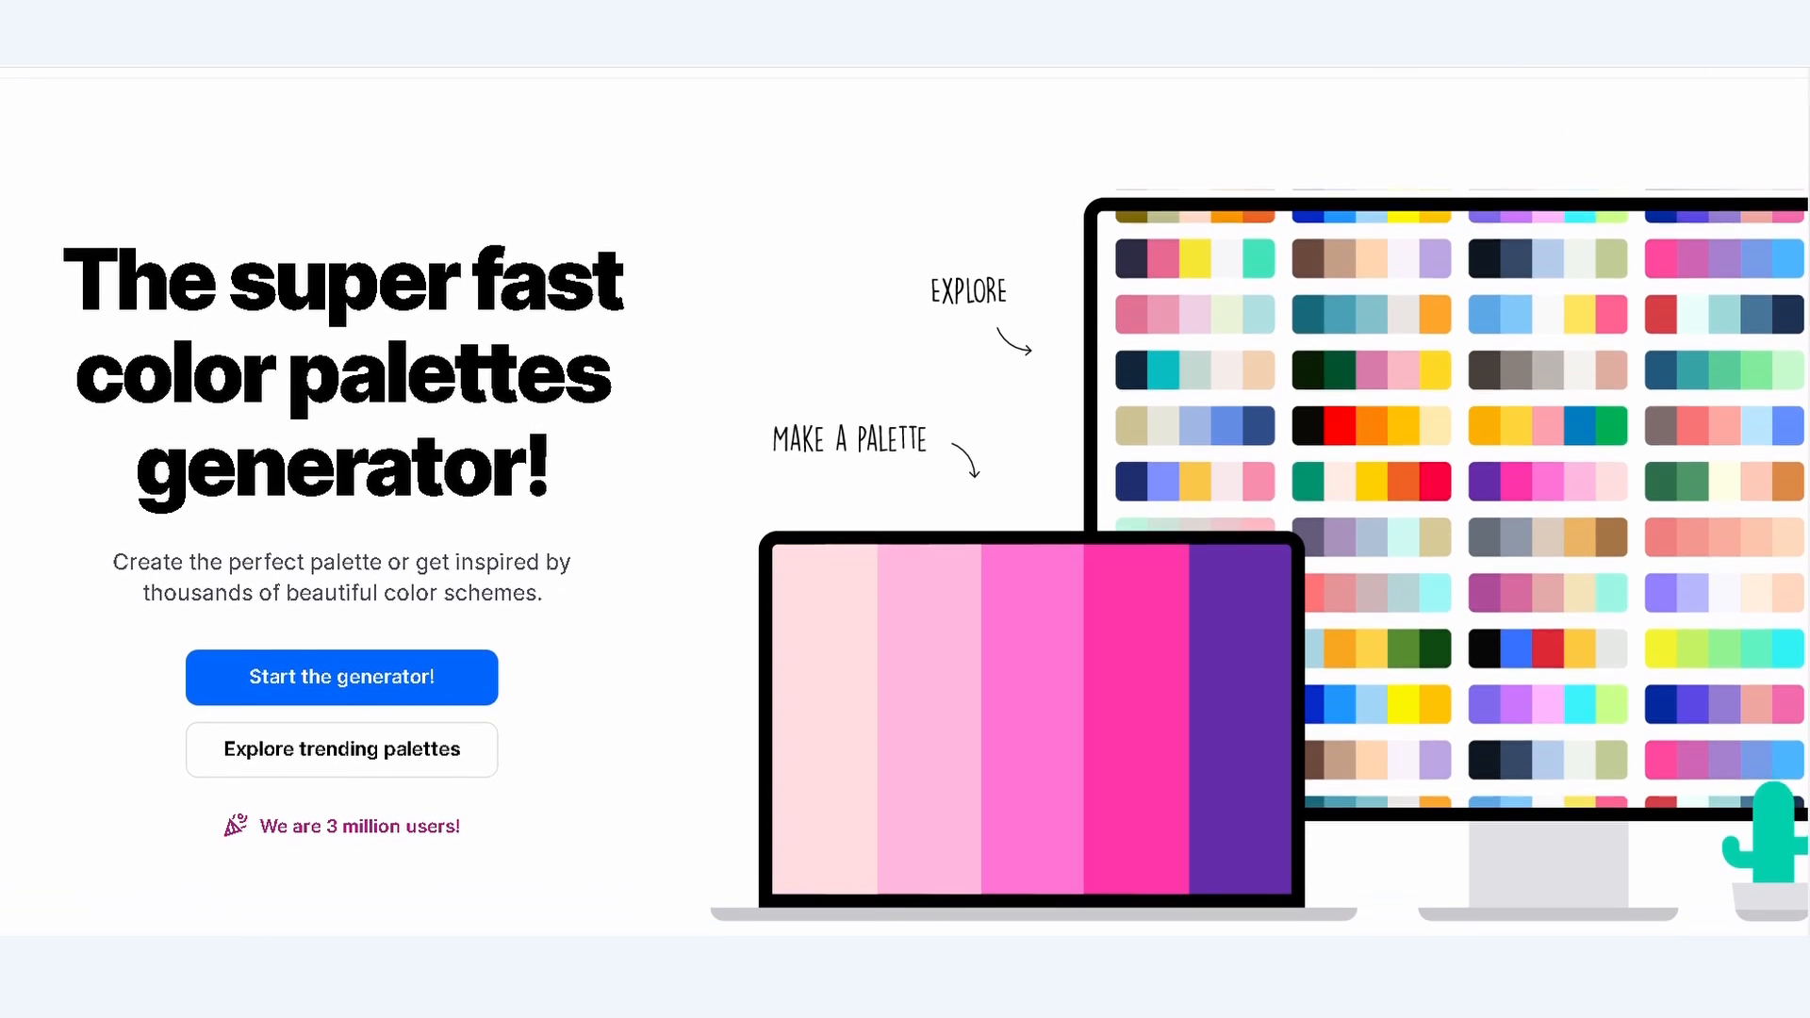
# - Scroll through the Coolors homepage and trending palettes for colour inspiration
pyautogui.scroll(-3, 905, 502)
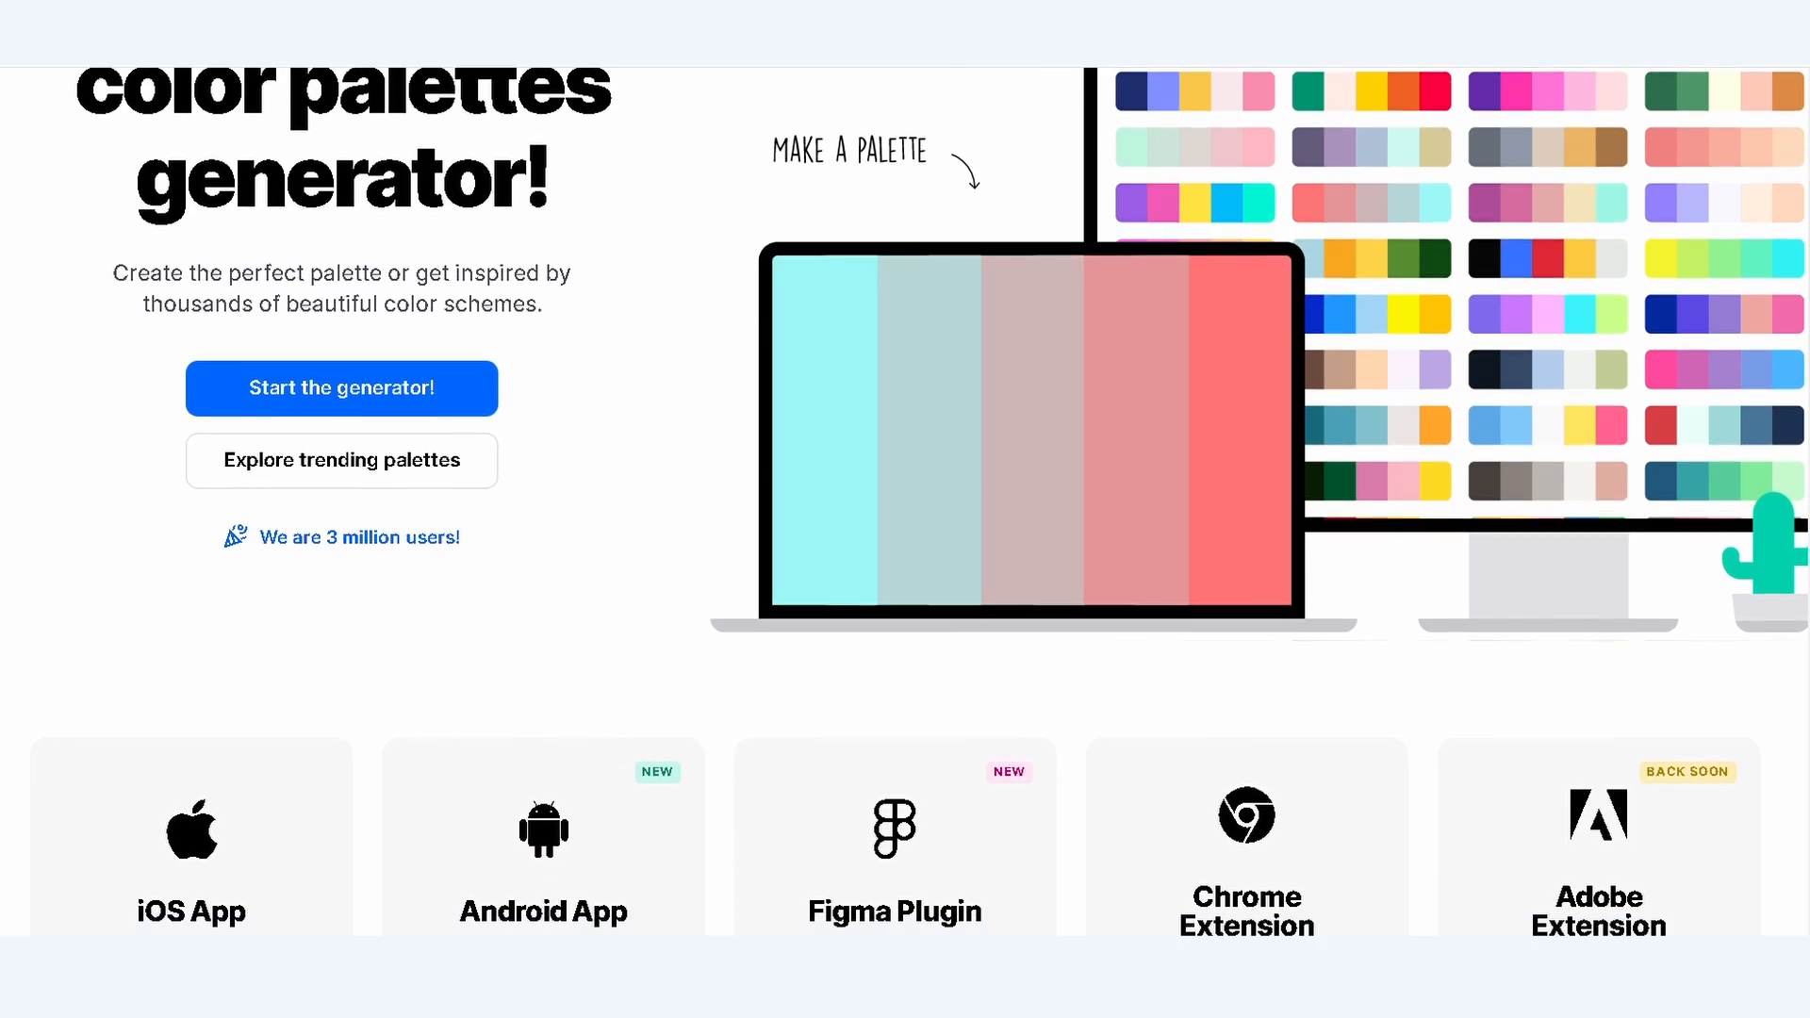
pyautogui.scroll(-3, 905, 502)
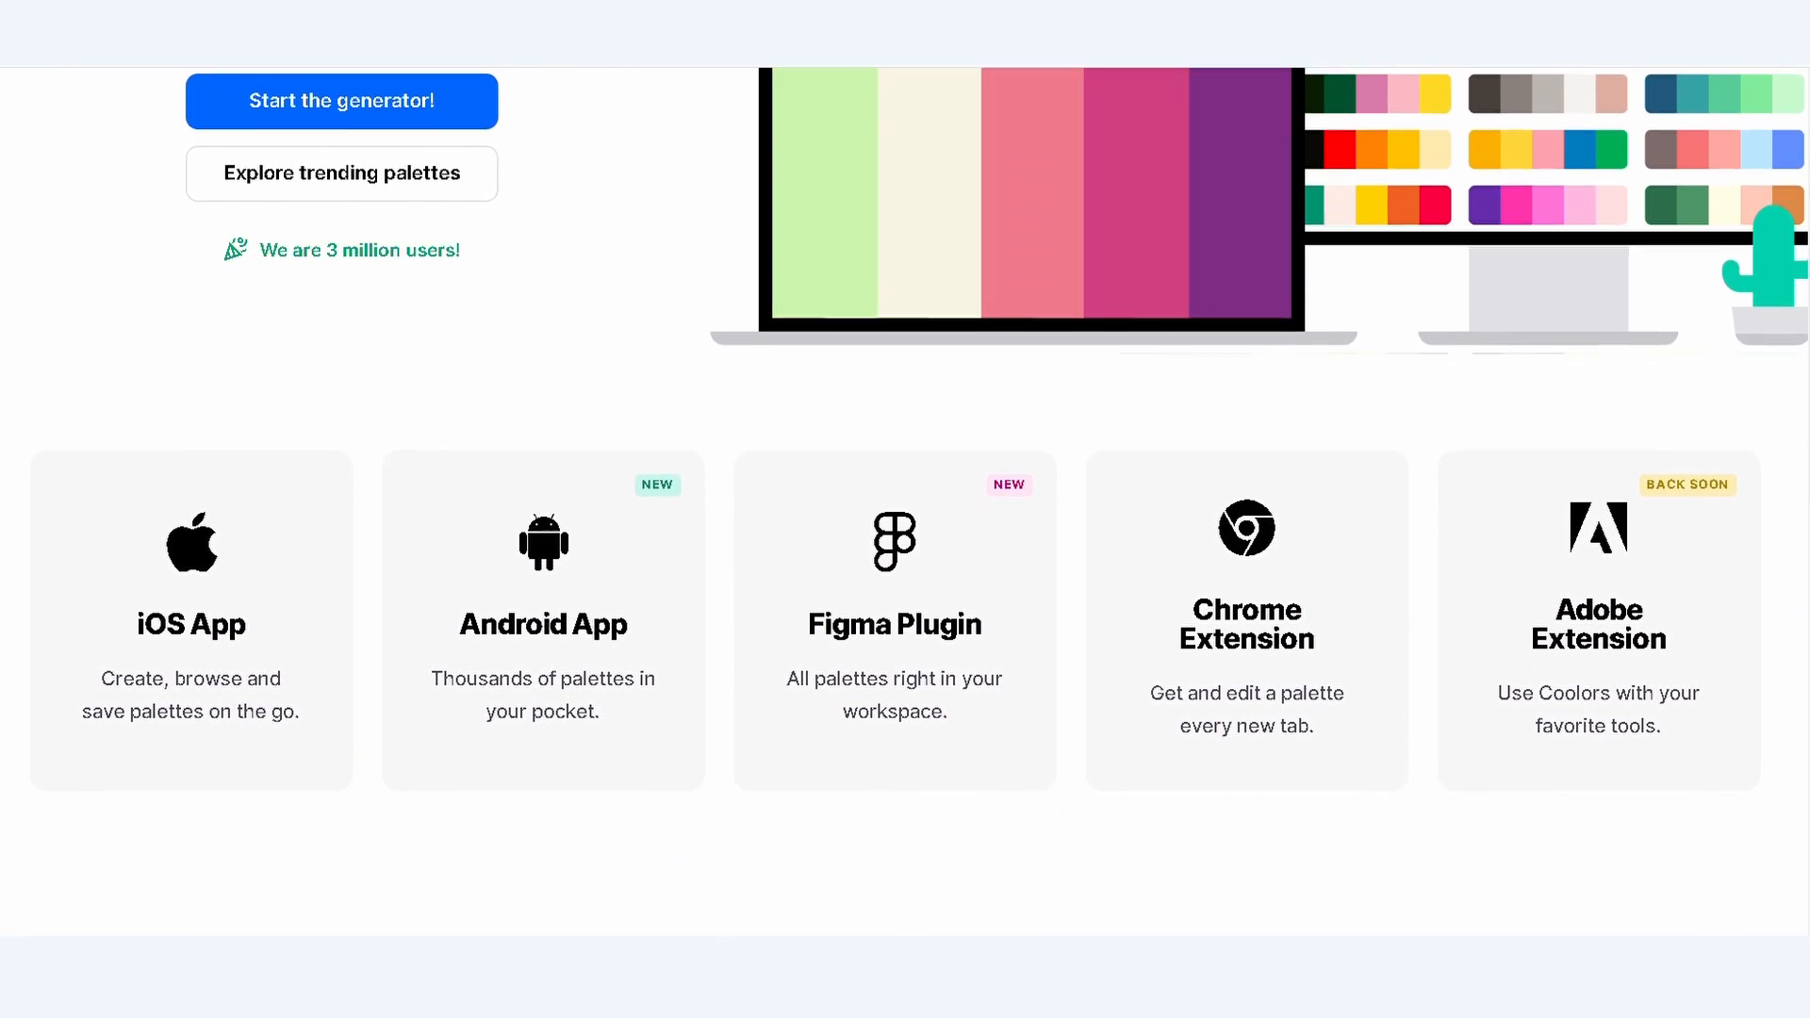
pyautogui.scroll(-3, 905, 501)
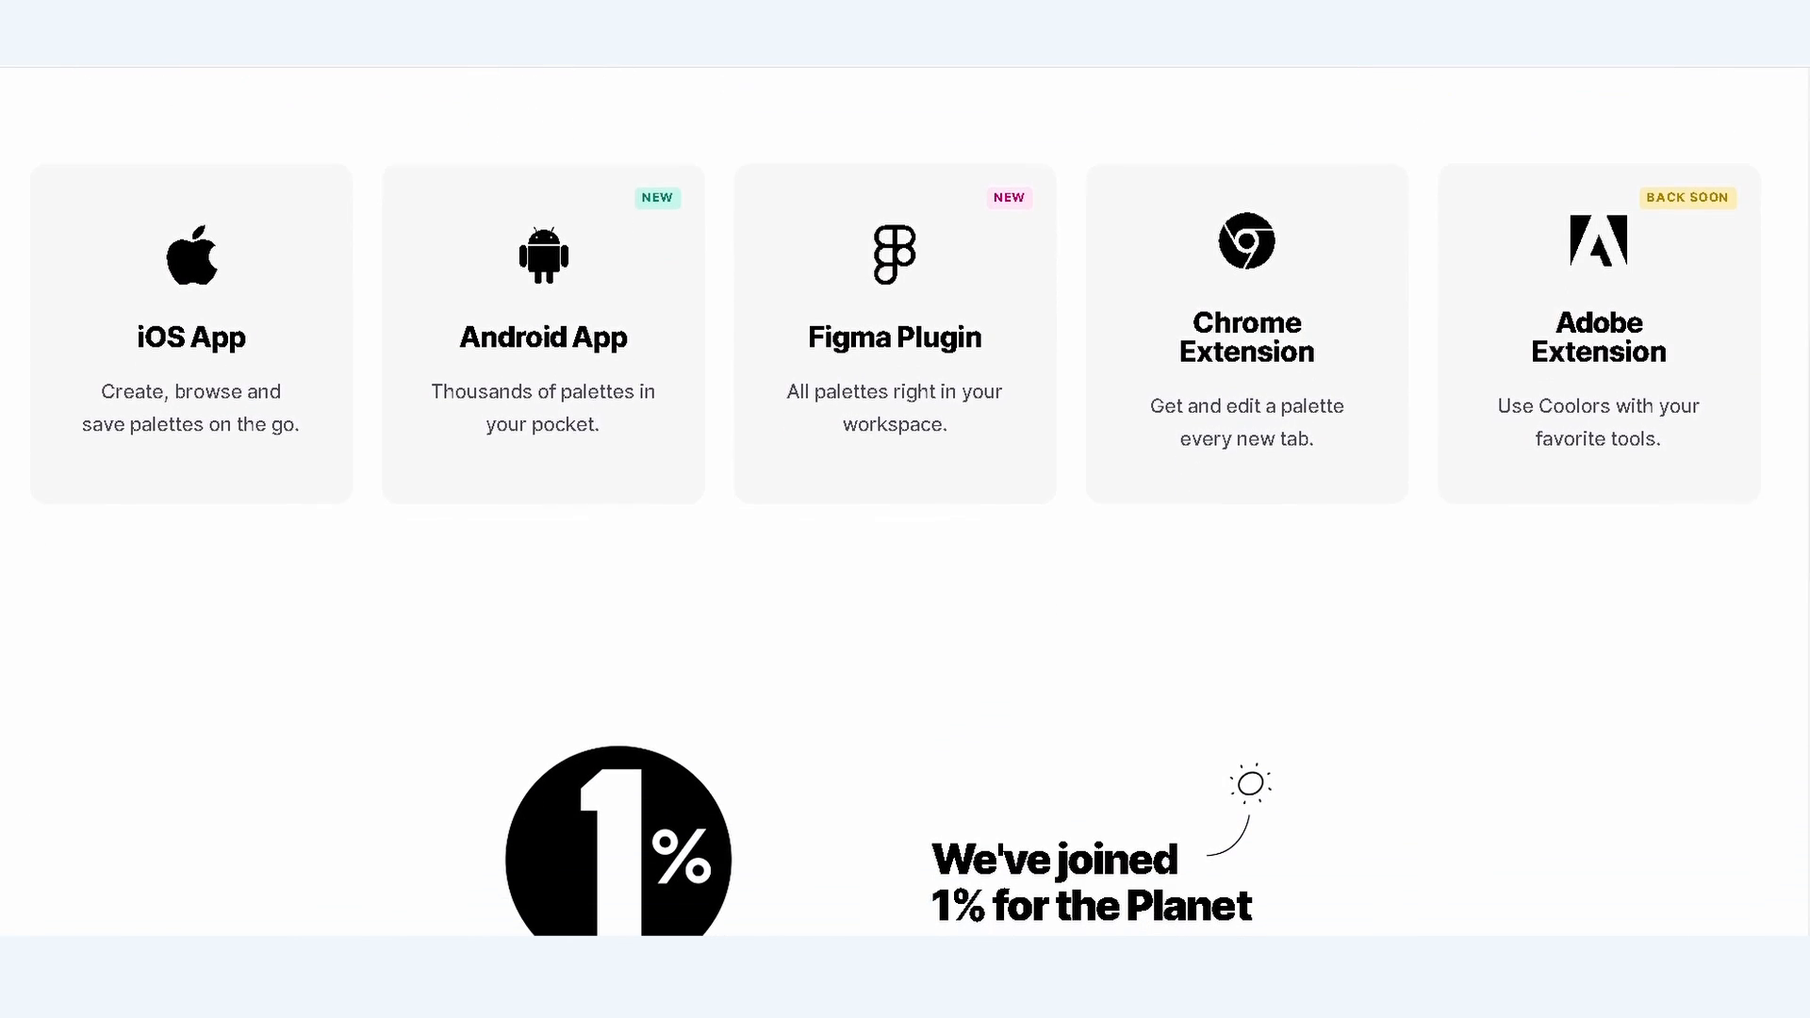
pyautogui.scroll(-3, 905, 502)
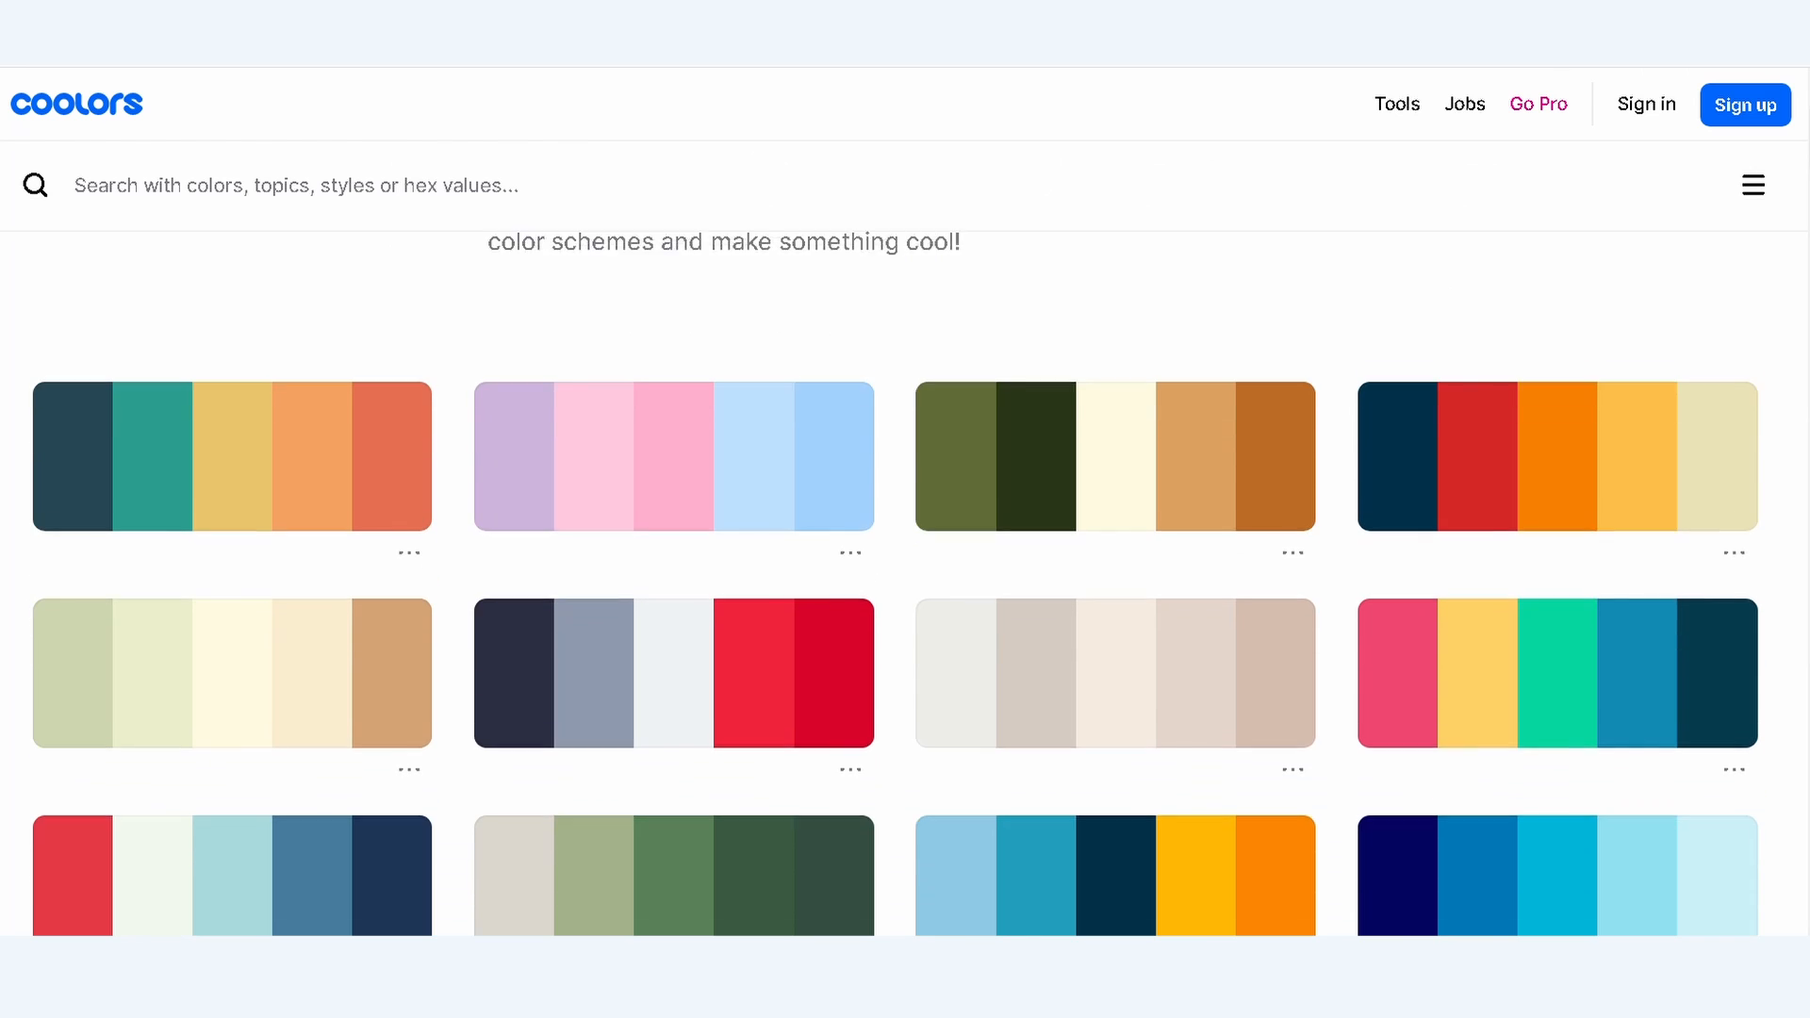
pyautogui.scroll(-7, 905, 502)
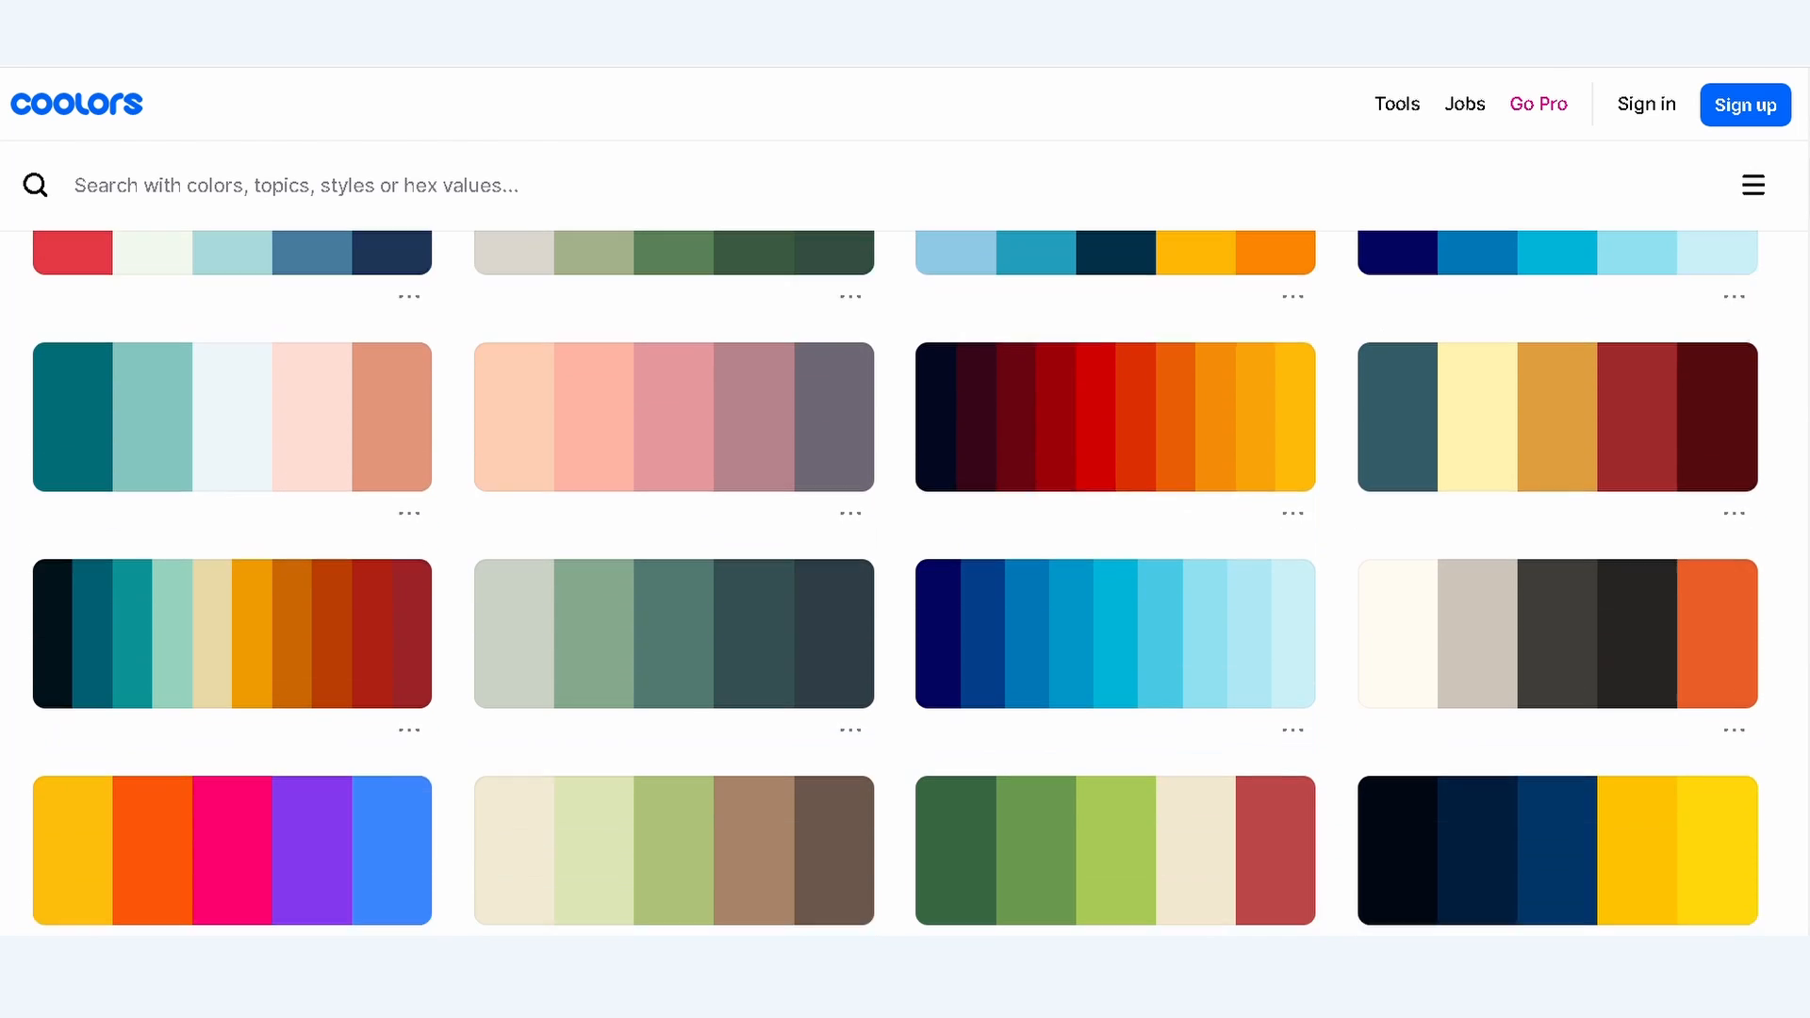
pyautogui.scroll(-10, 905, 502)
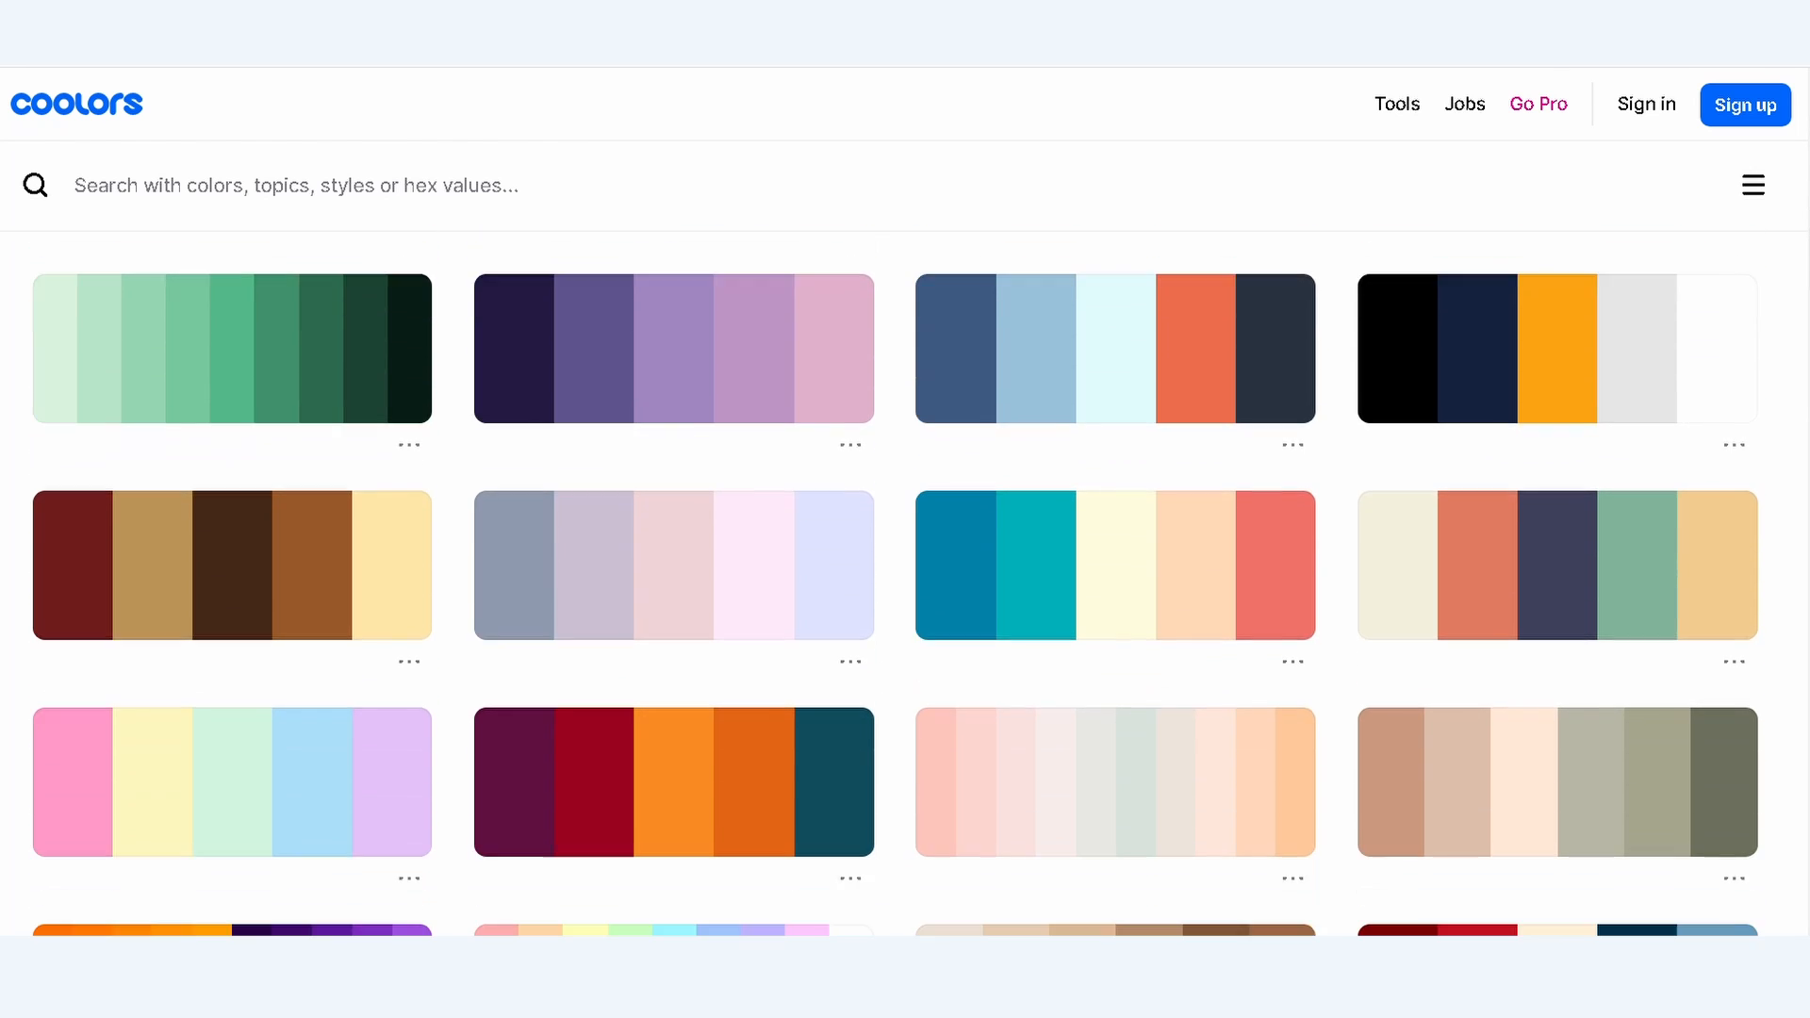
pyautogui.scroll(-8, 905, 502)
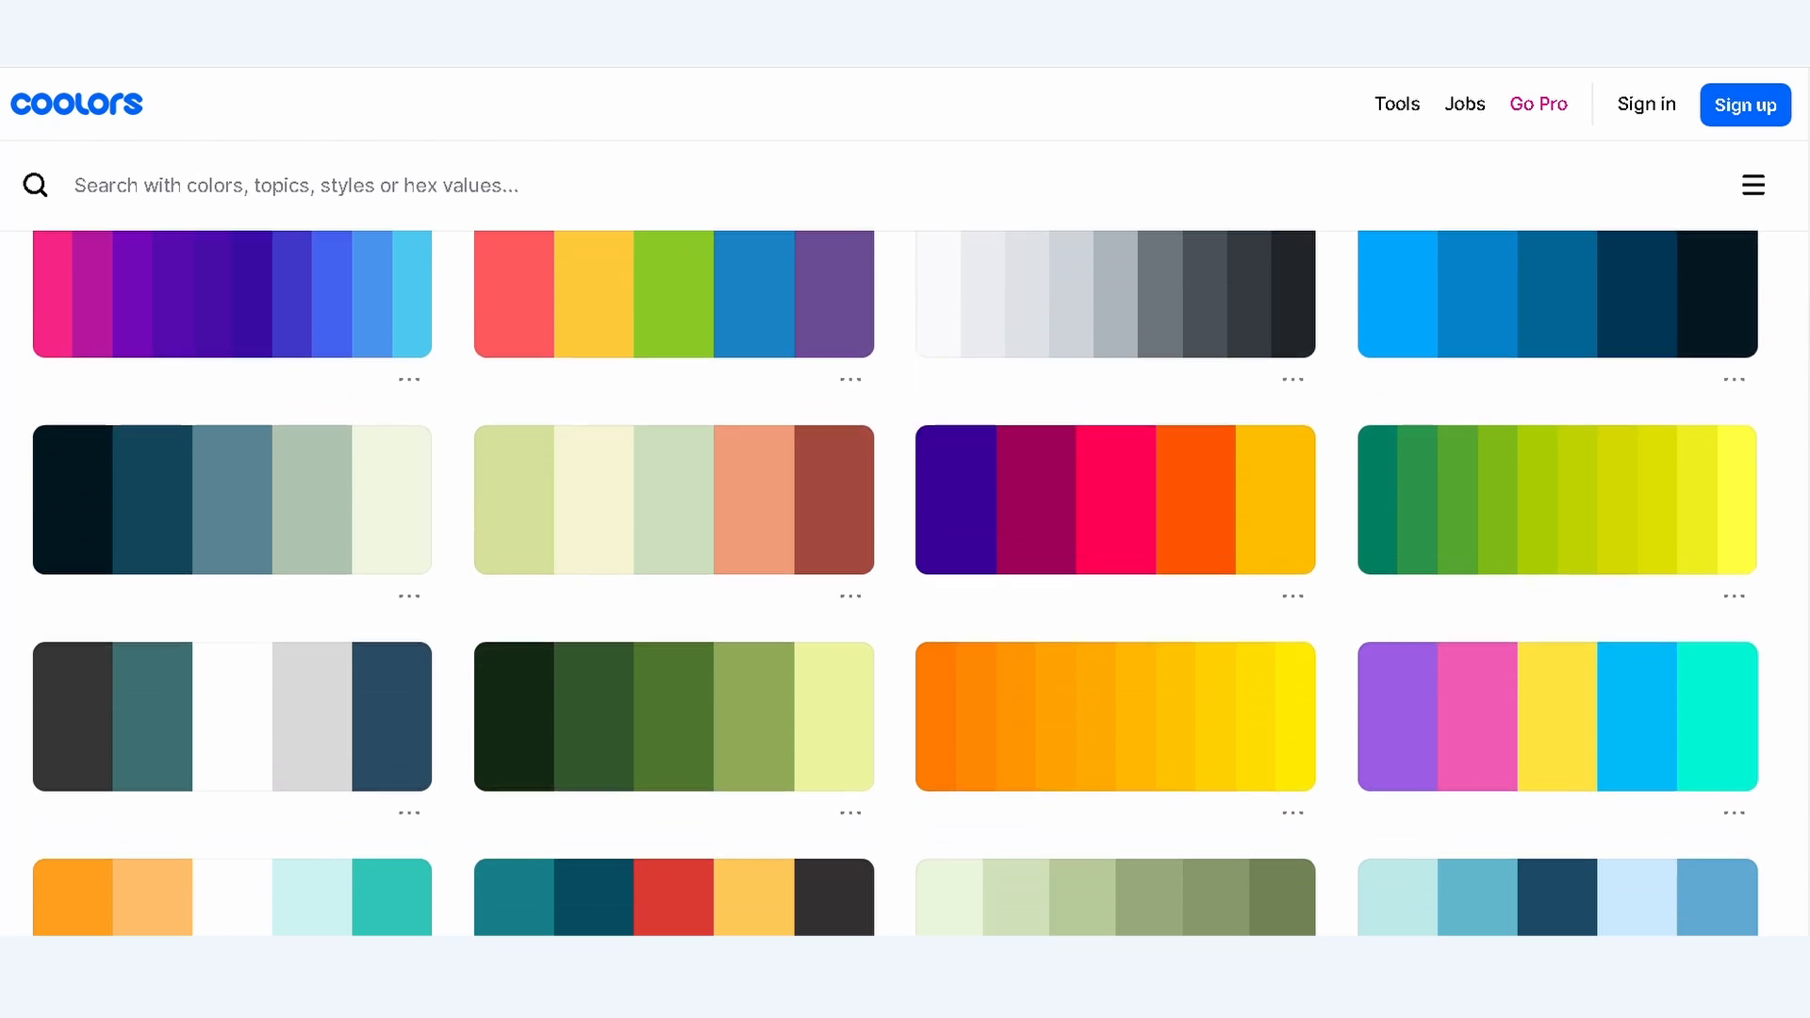
pyautogui.scroll(-3, 905, 501)
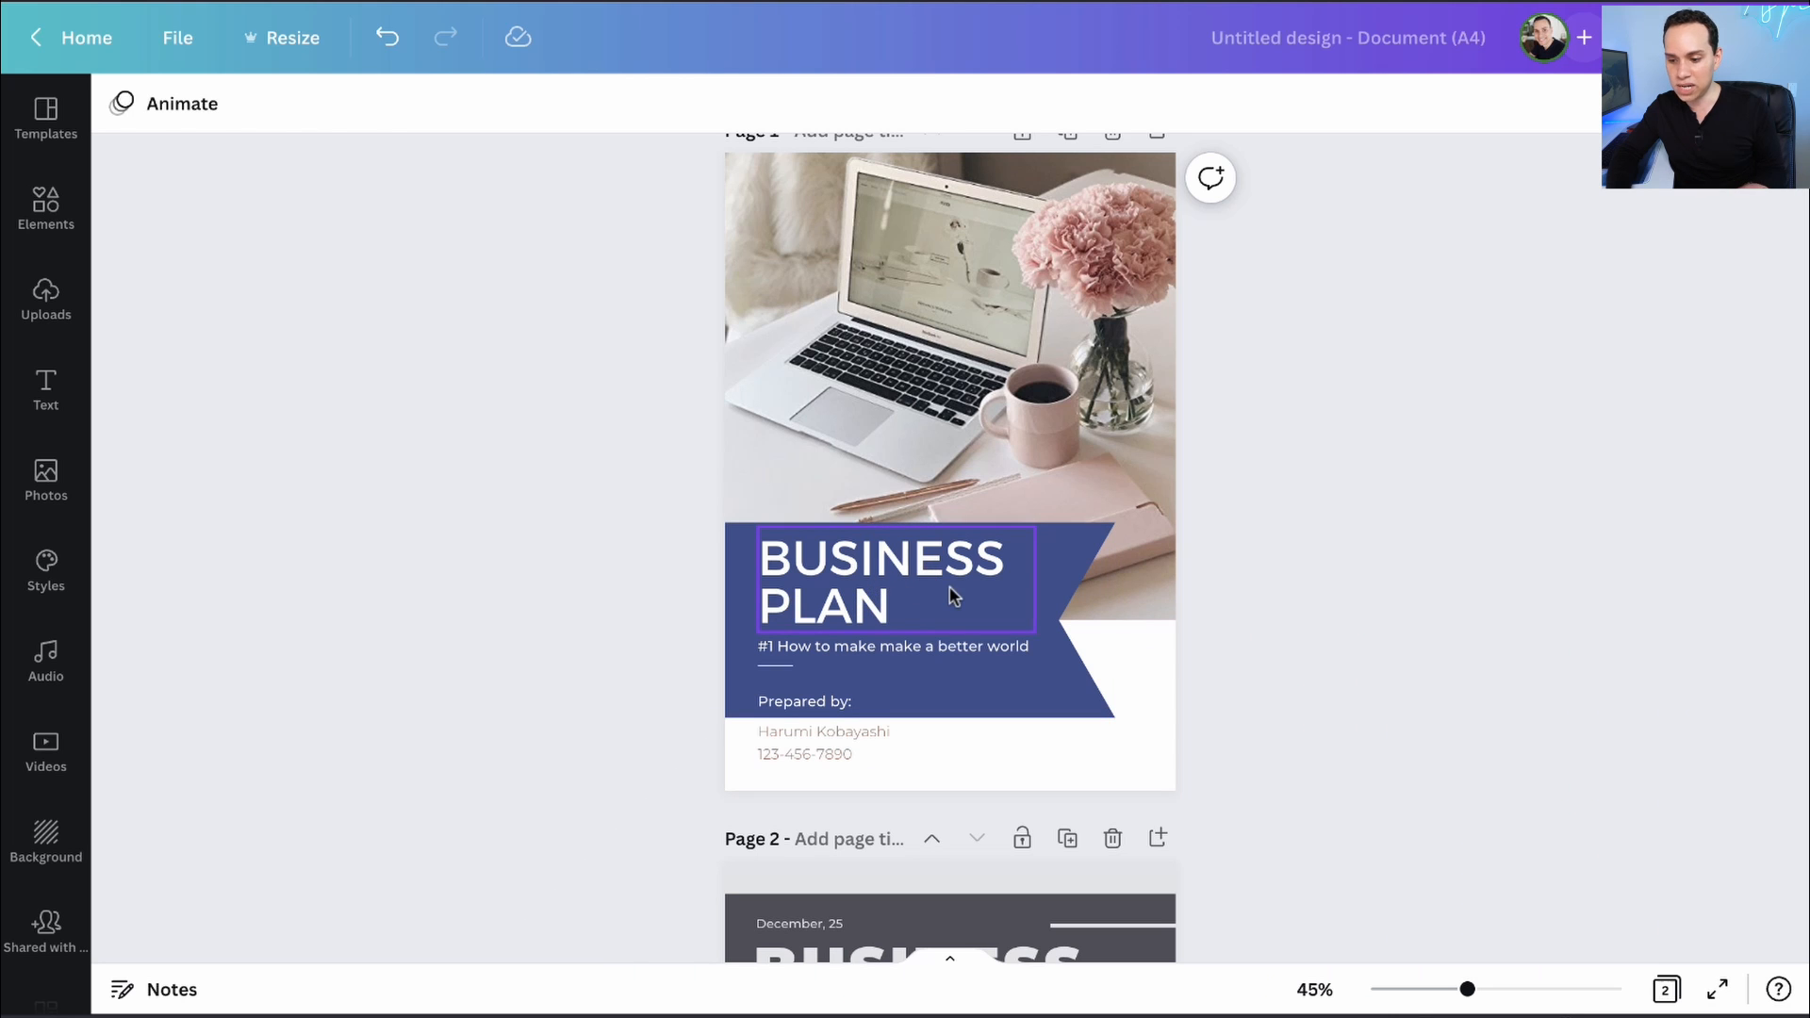
# - Tint page 1's background a pale grey from Background Shades
pyautogui.scroll(1, 954, 594)
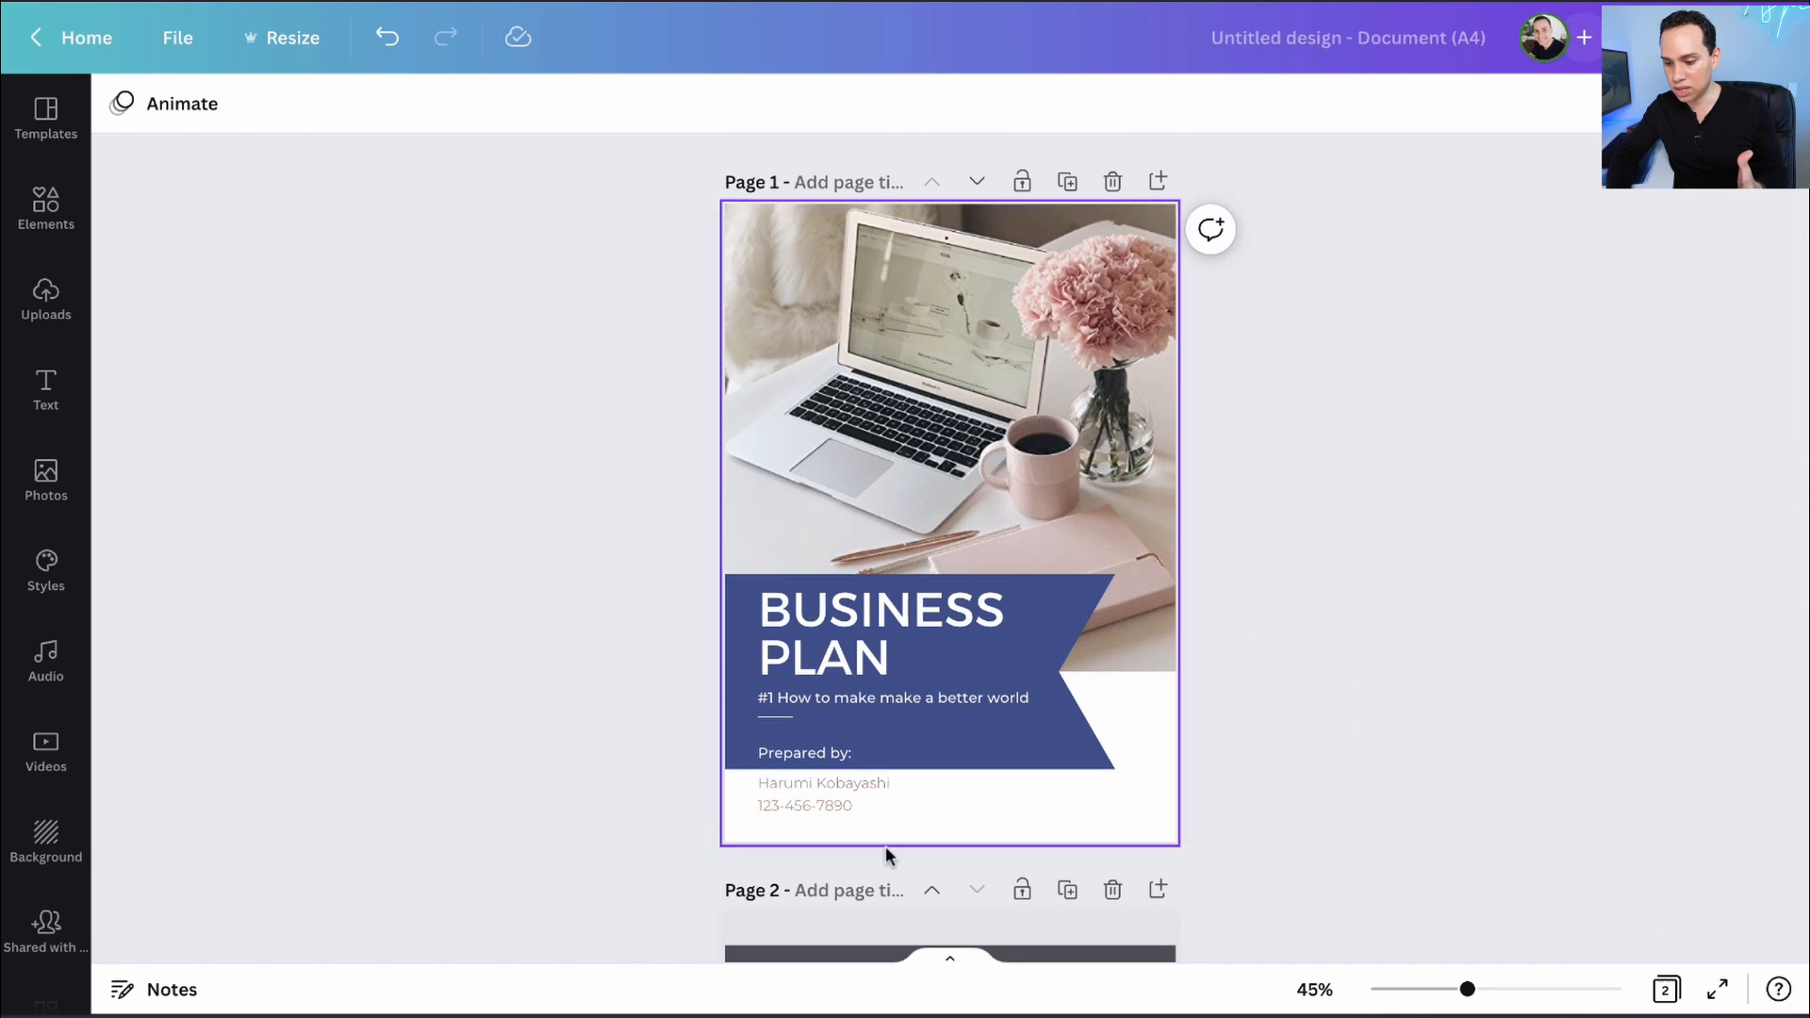
pyautogui.click(1150, 720)
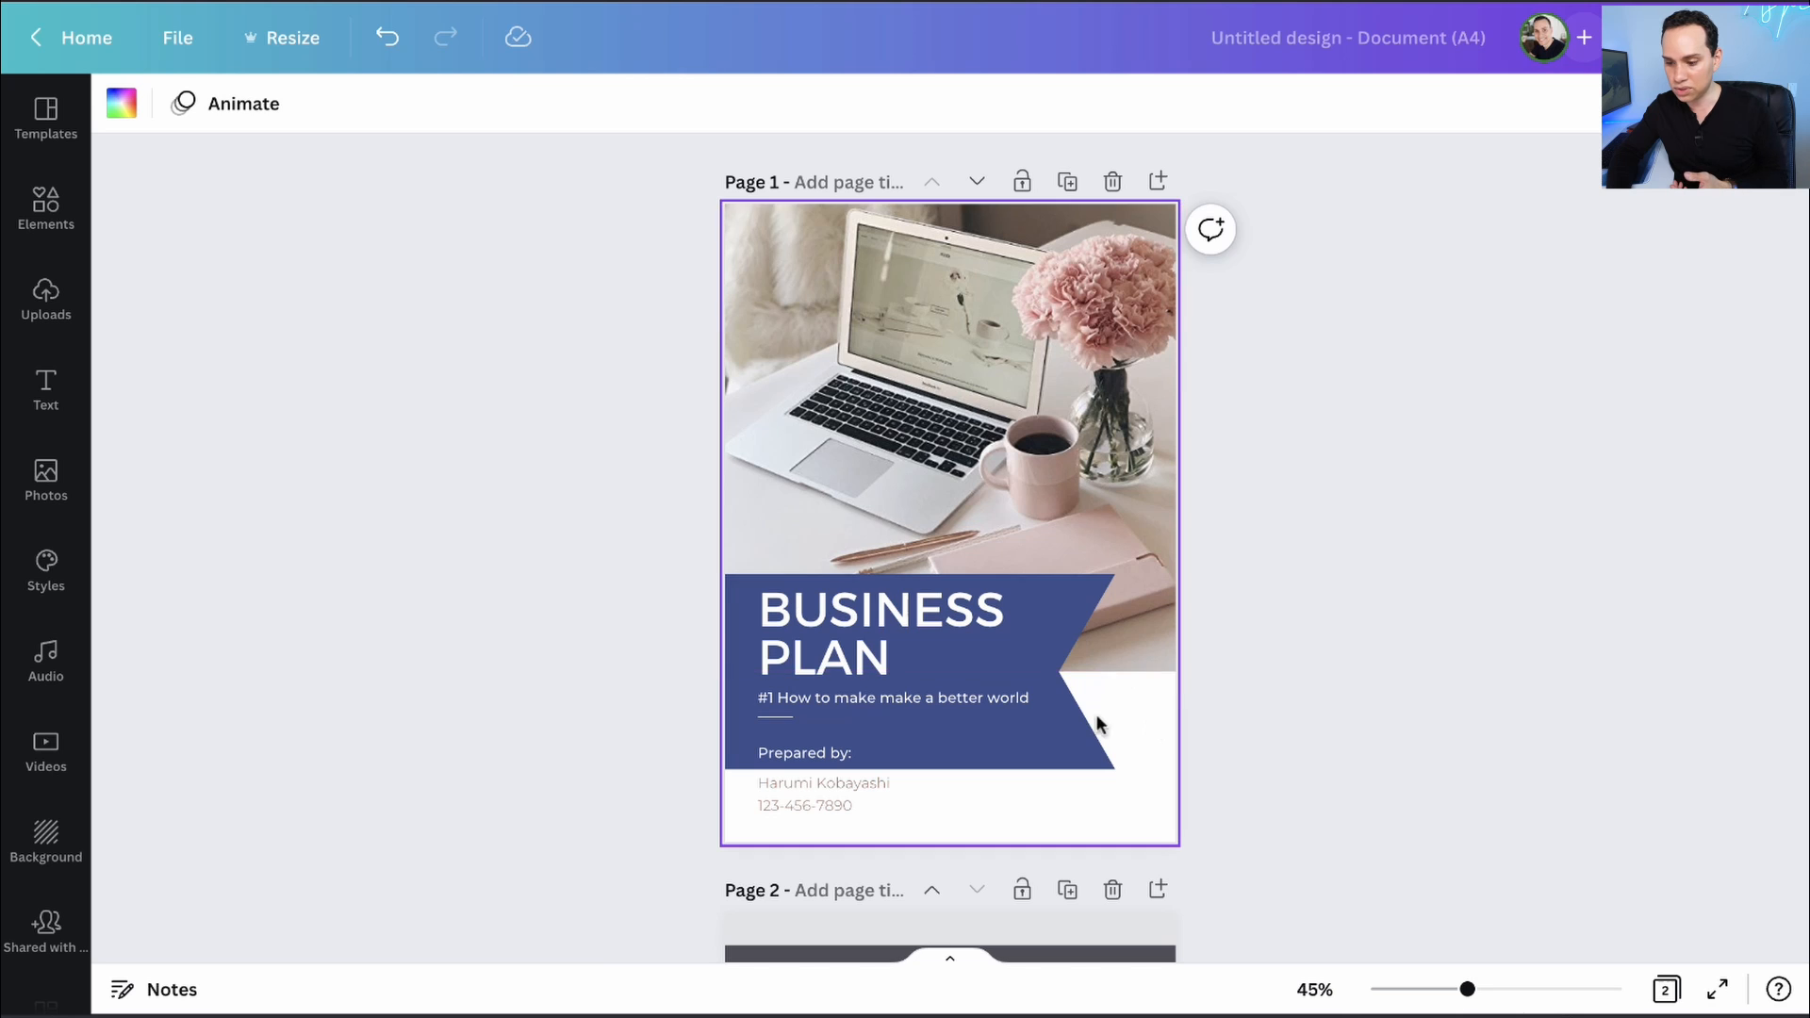
pyautogui.click(129, 116)
pyautogui.scroll(-6, 149, 604)
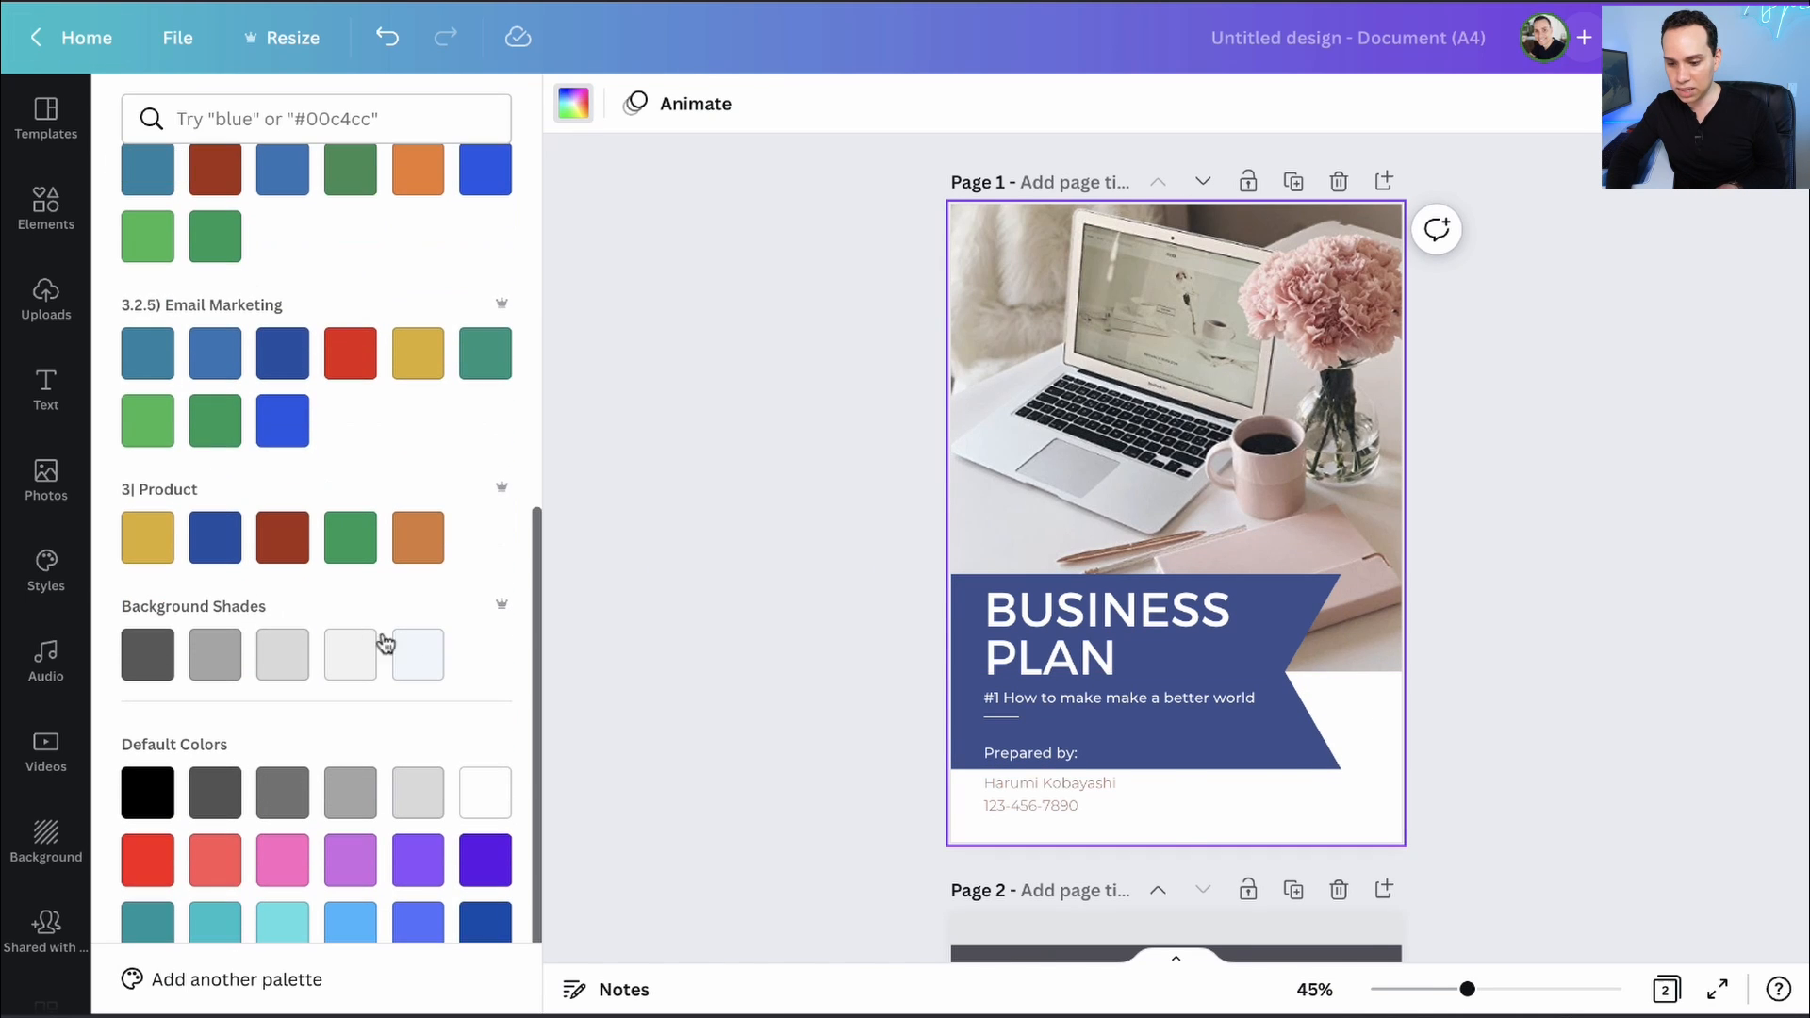
pyautogui.click(418, 659)
# - Select the BUSINESS PLAN title text box
pyautogui.click(781, 588)
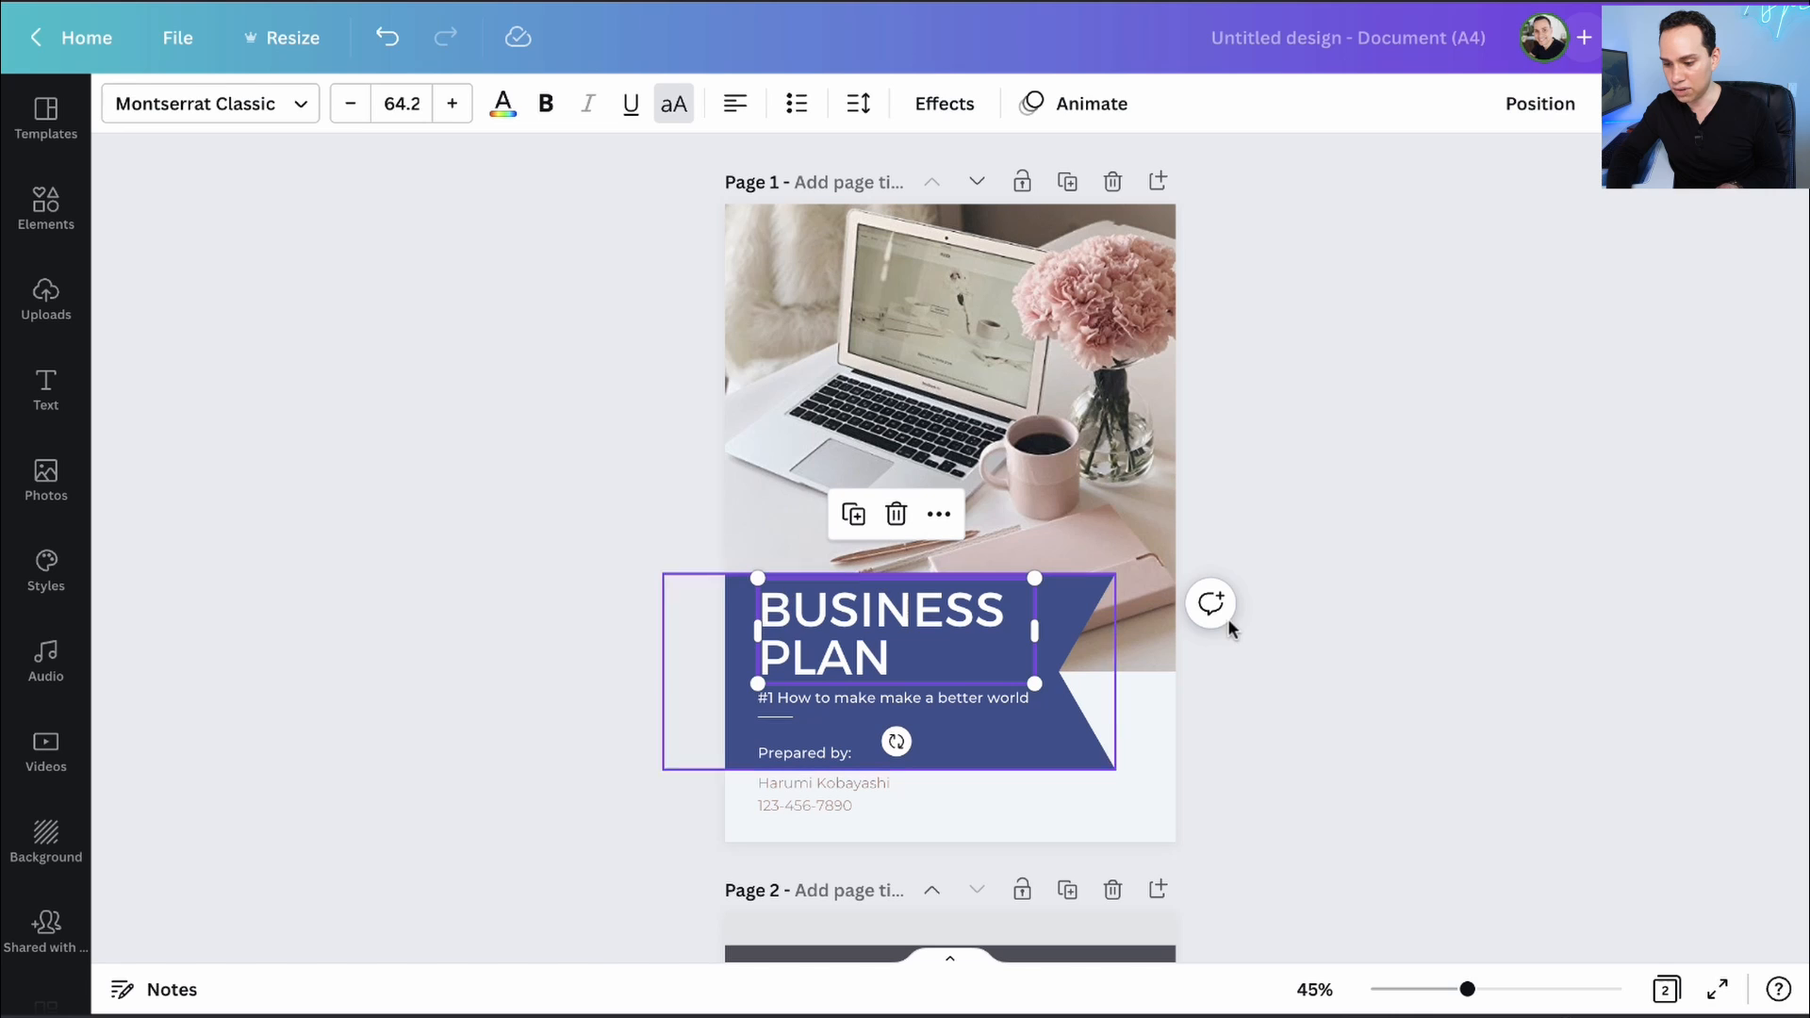
pyautogui.click(1269, 549)
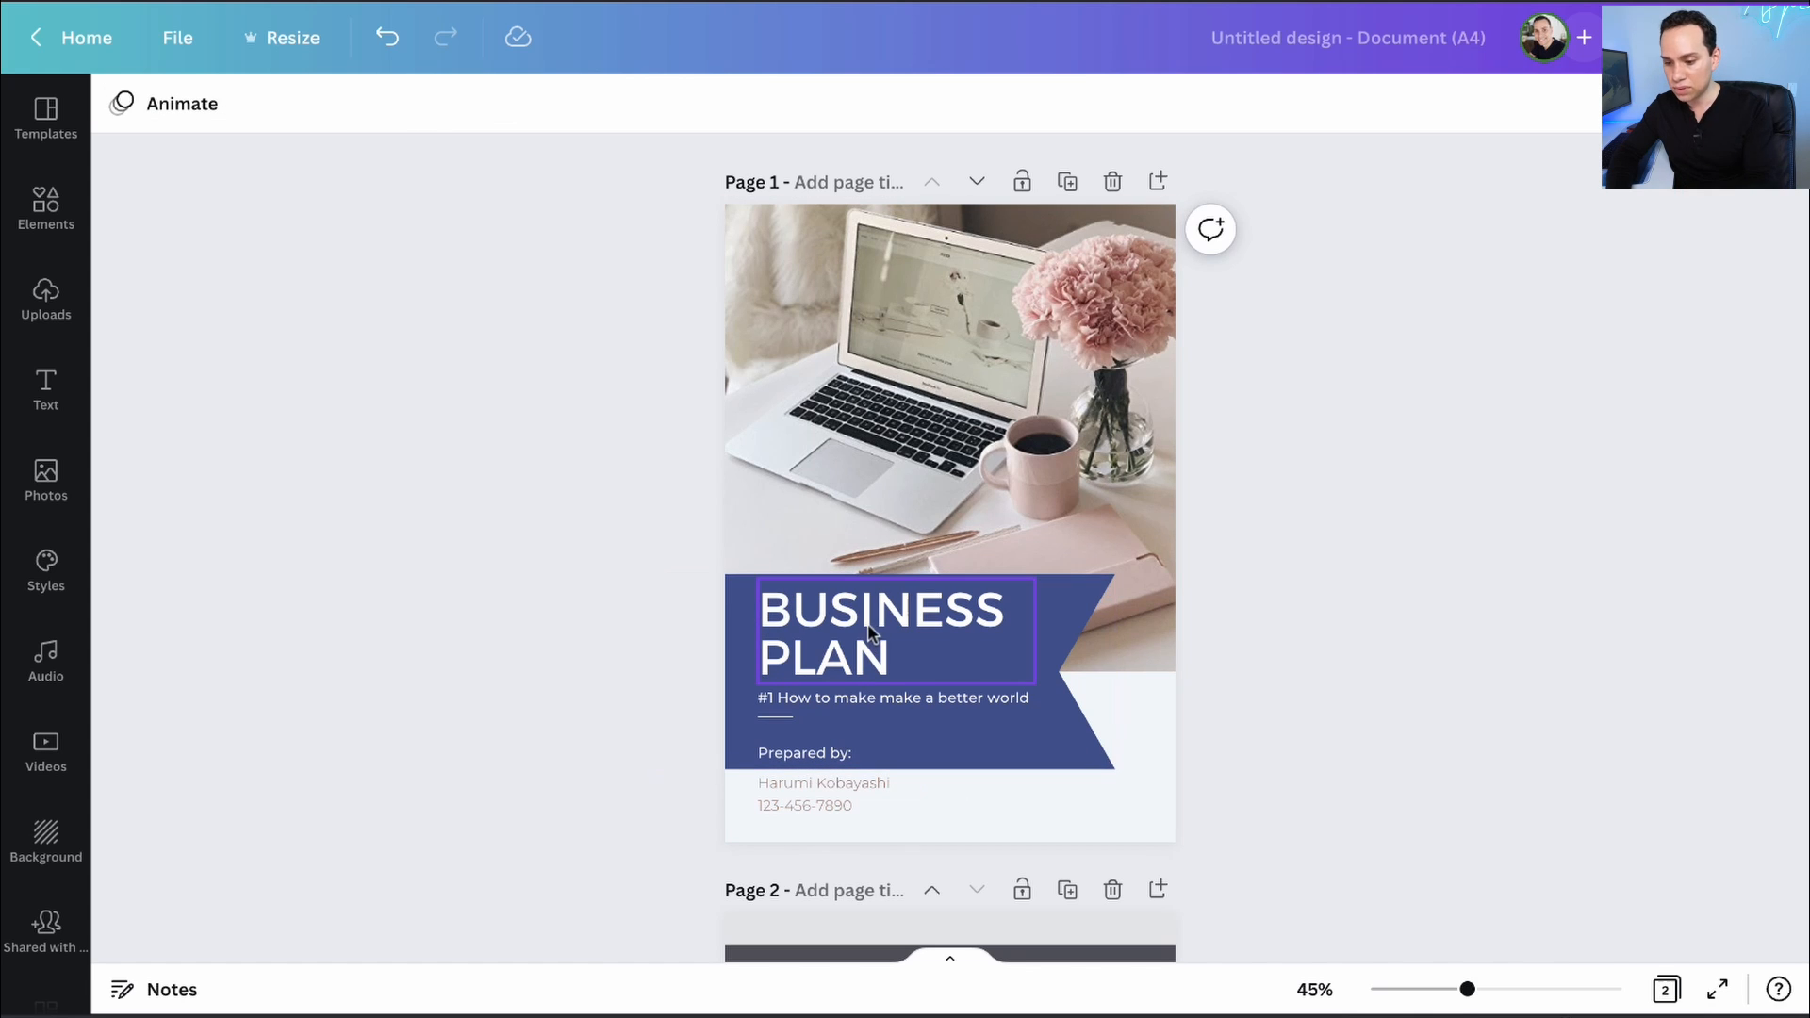
pyautogui.click(839, 639)
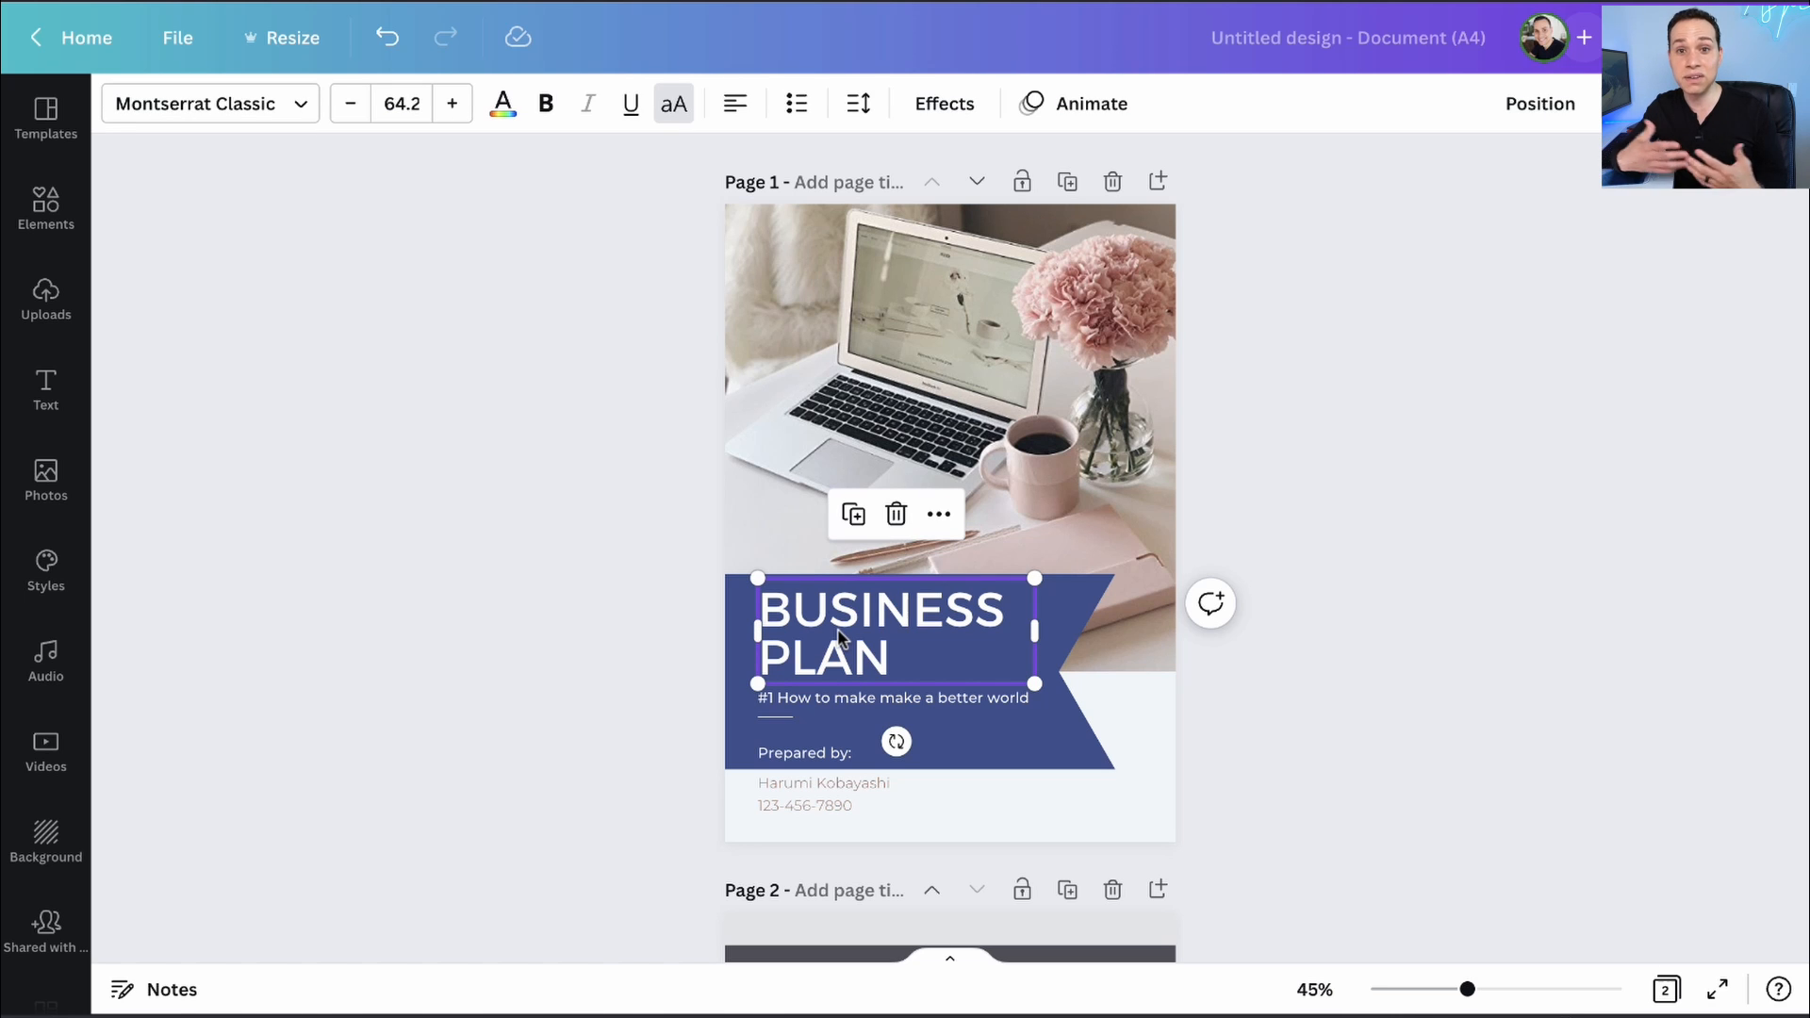
# - Change the BUSINESS PLAN title font from Montserrat Classic to Nexa Bold
pyautogui.click(236, 105)
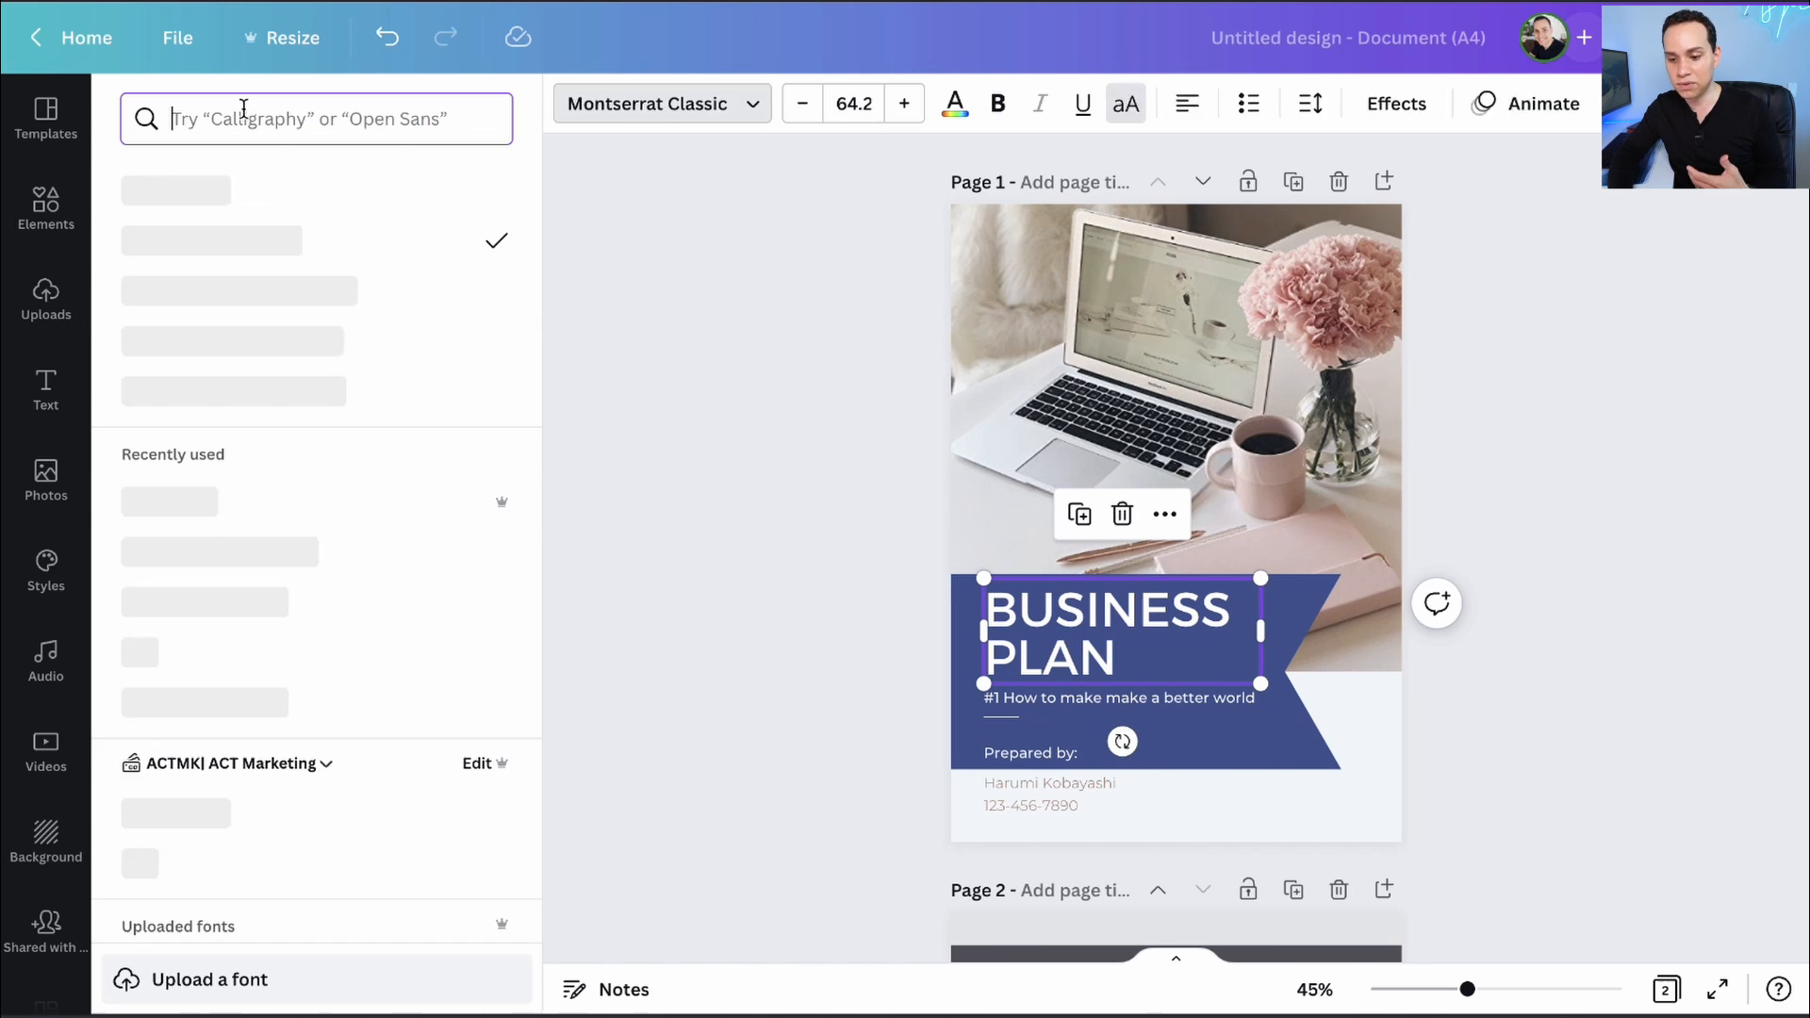
pyautogui.scroll(-10, 292, 481)
pyautogui.scroll(-10, 292, 483)
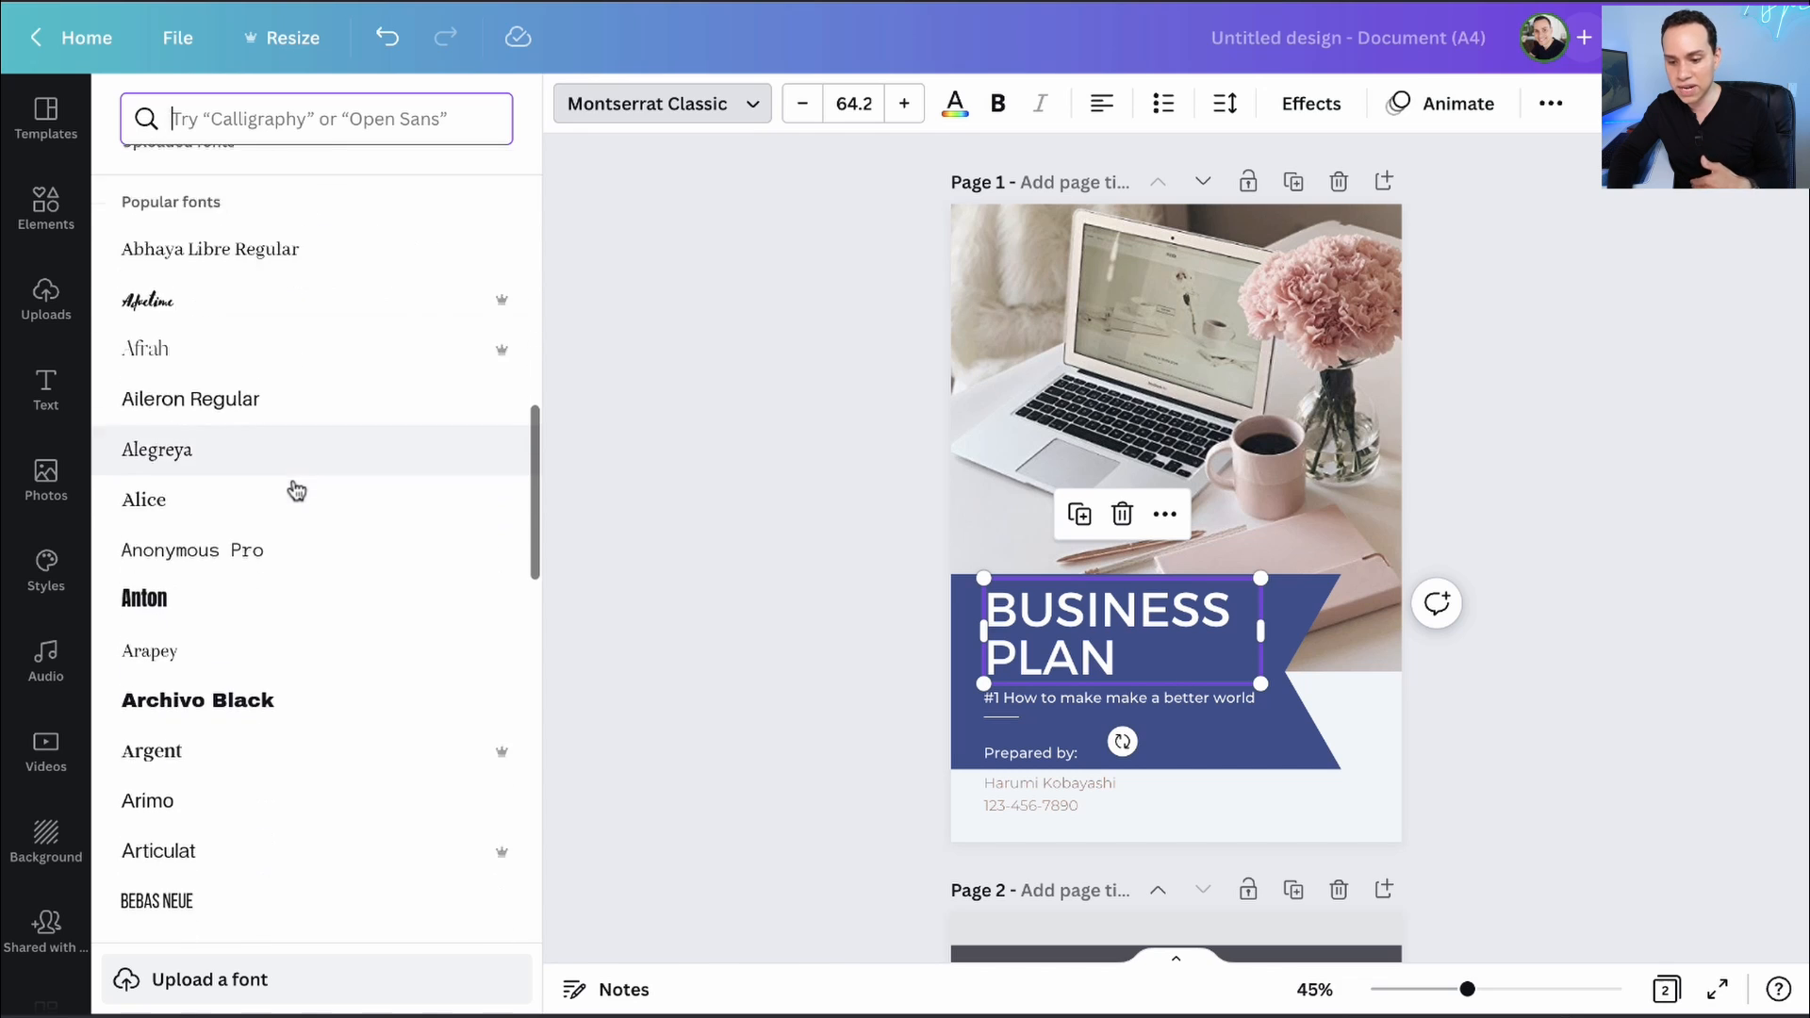
pyautogui.scroll(-1, 296, 490)
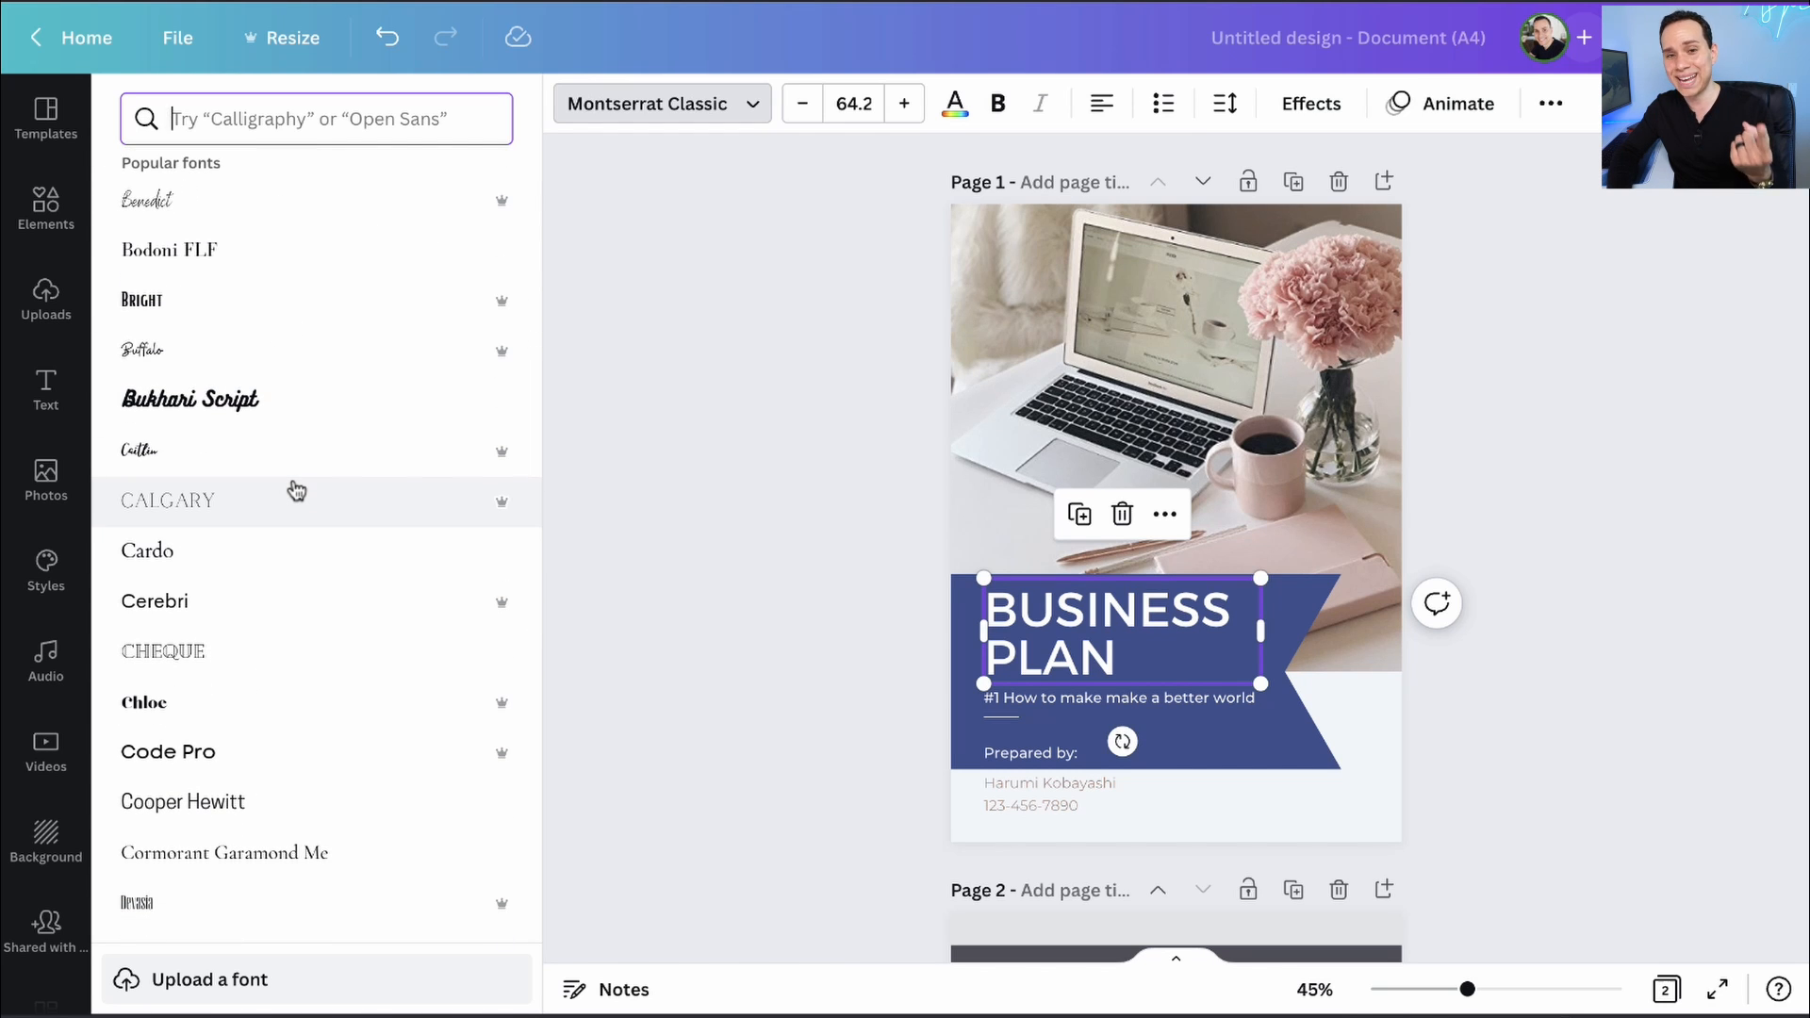
pyautogui.scroll(15, 296, 490)
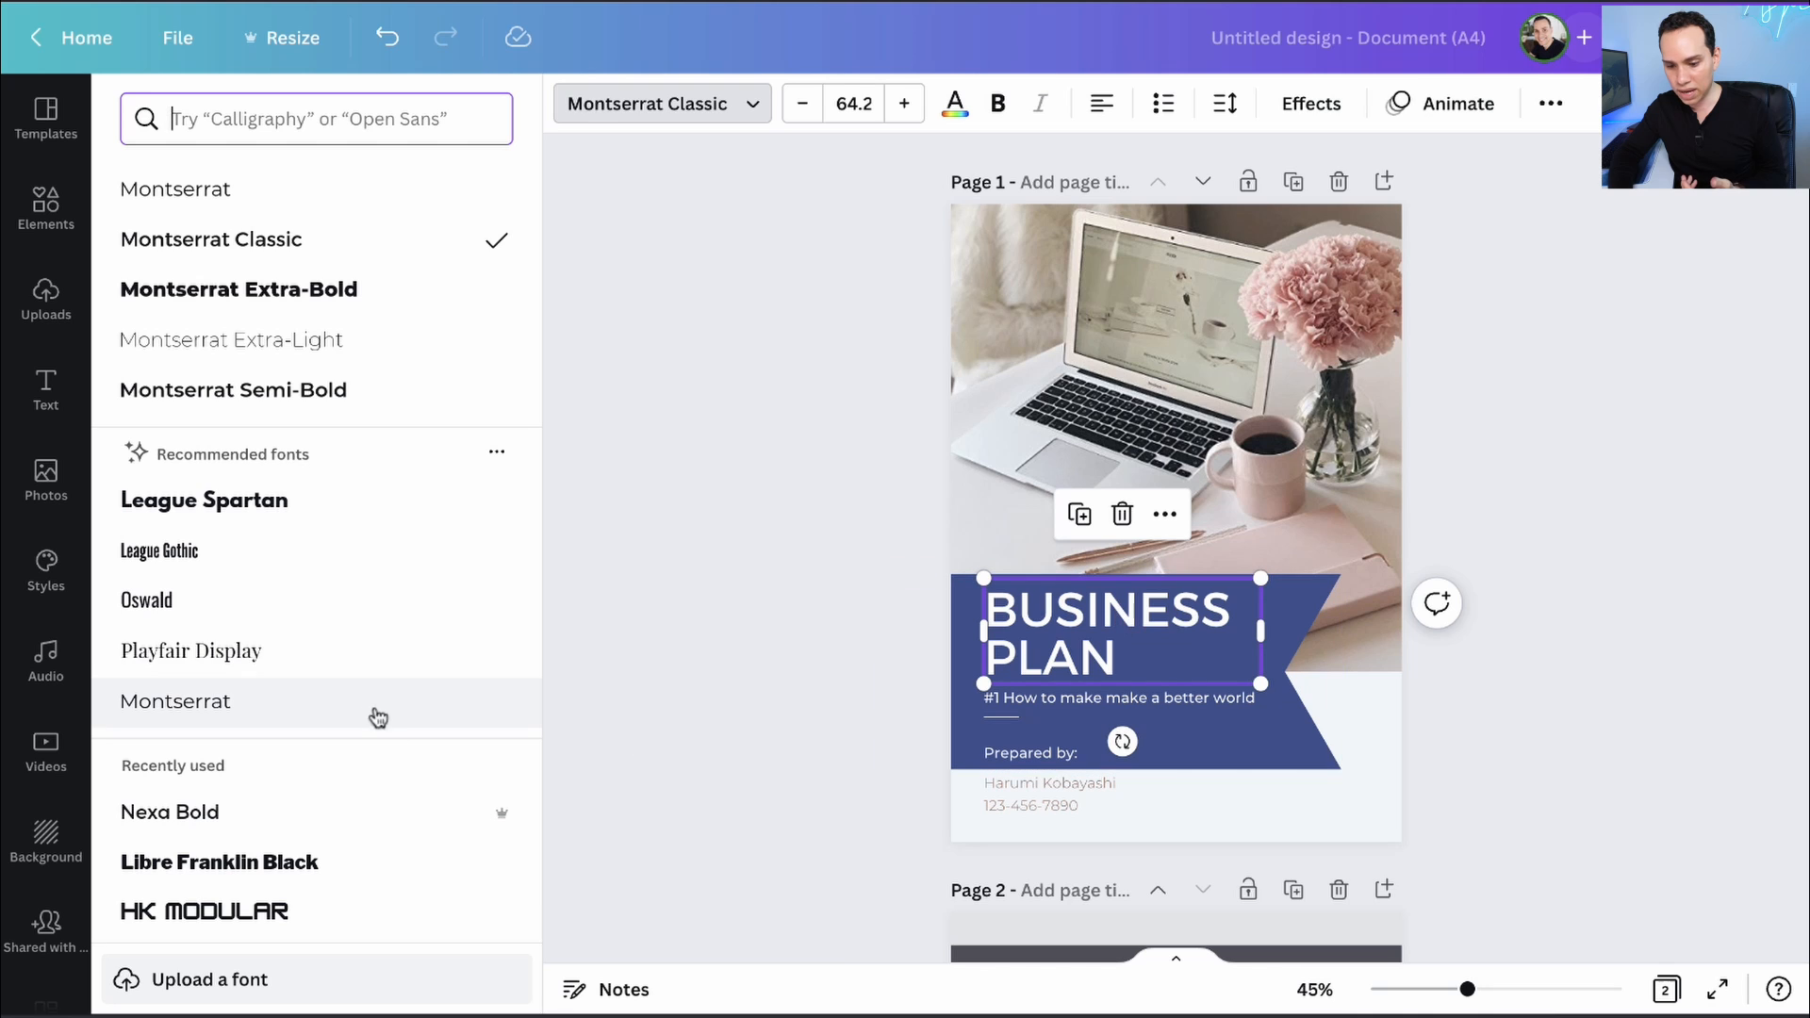
pyautogui.scroll(-3, 315, 694)
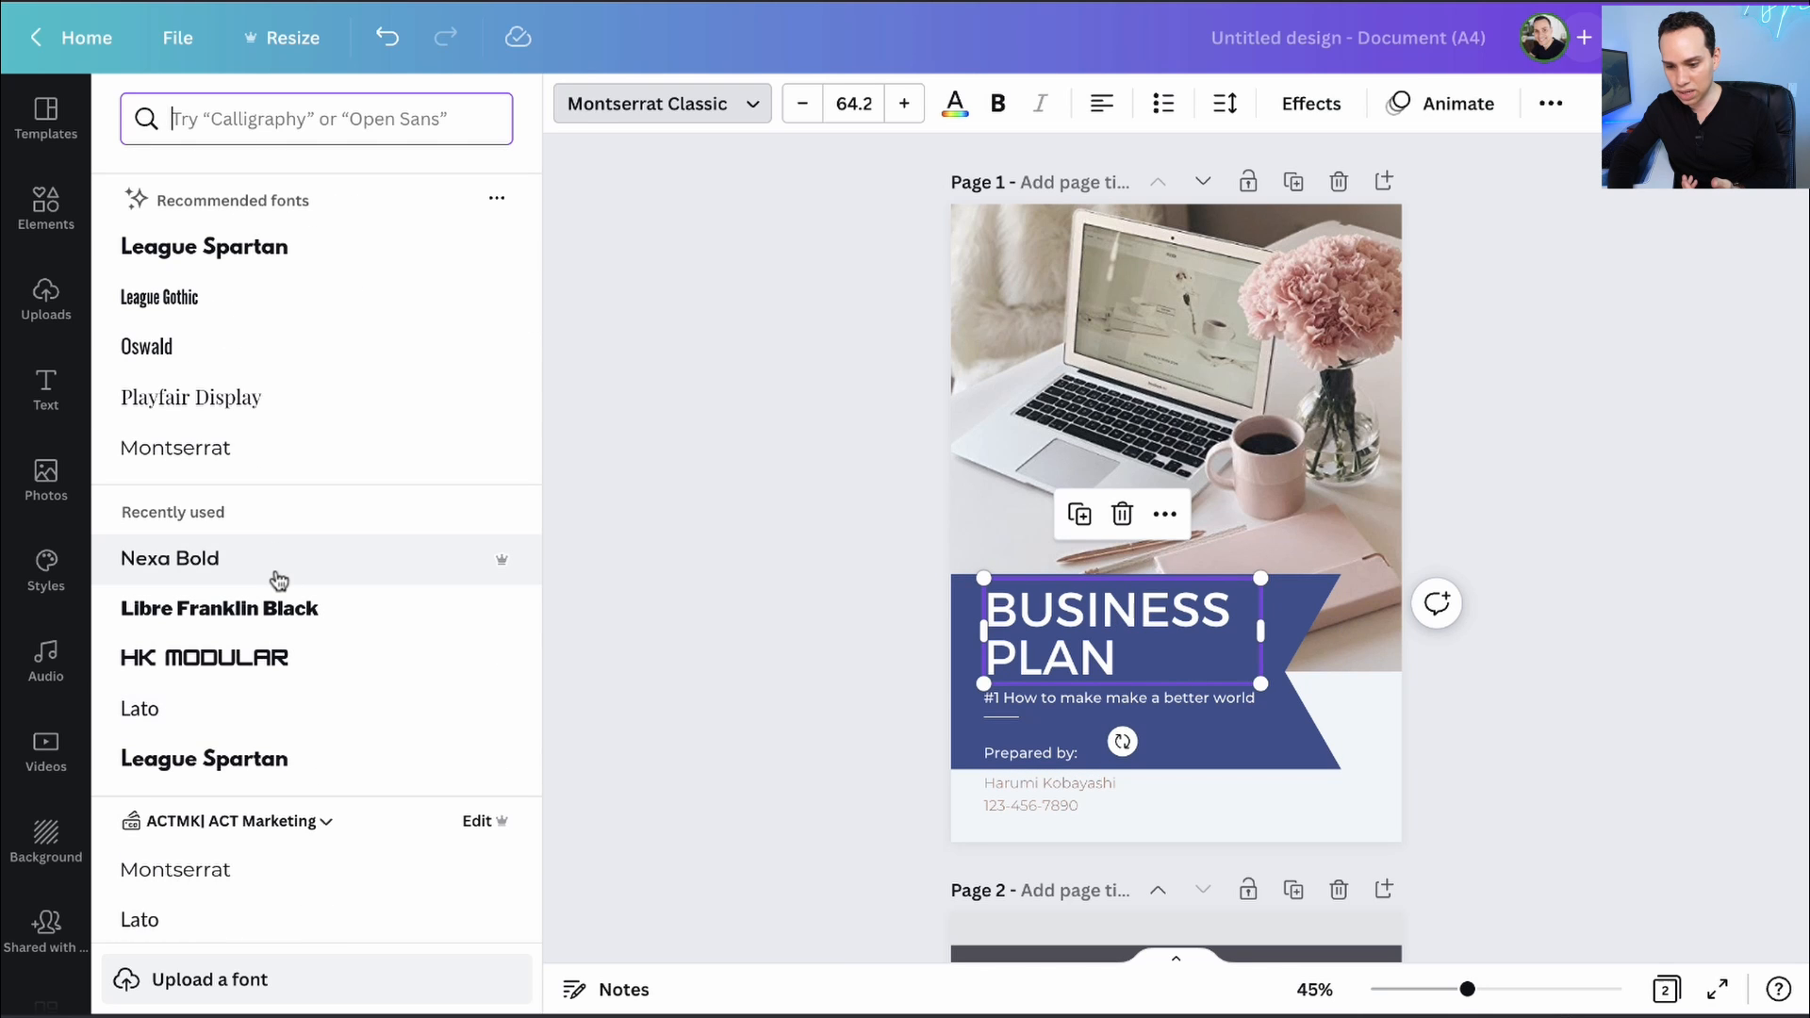
pyautogui.scroll(-1, 348, 562)
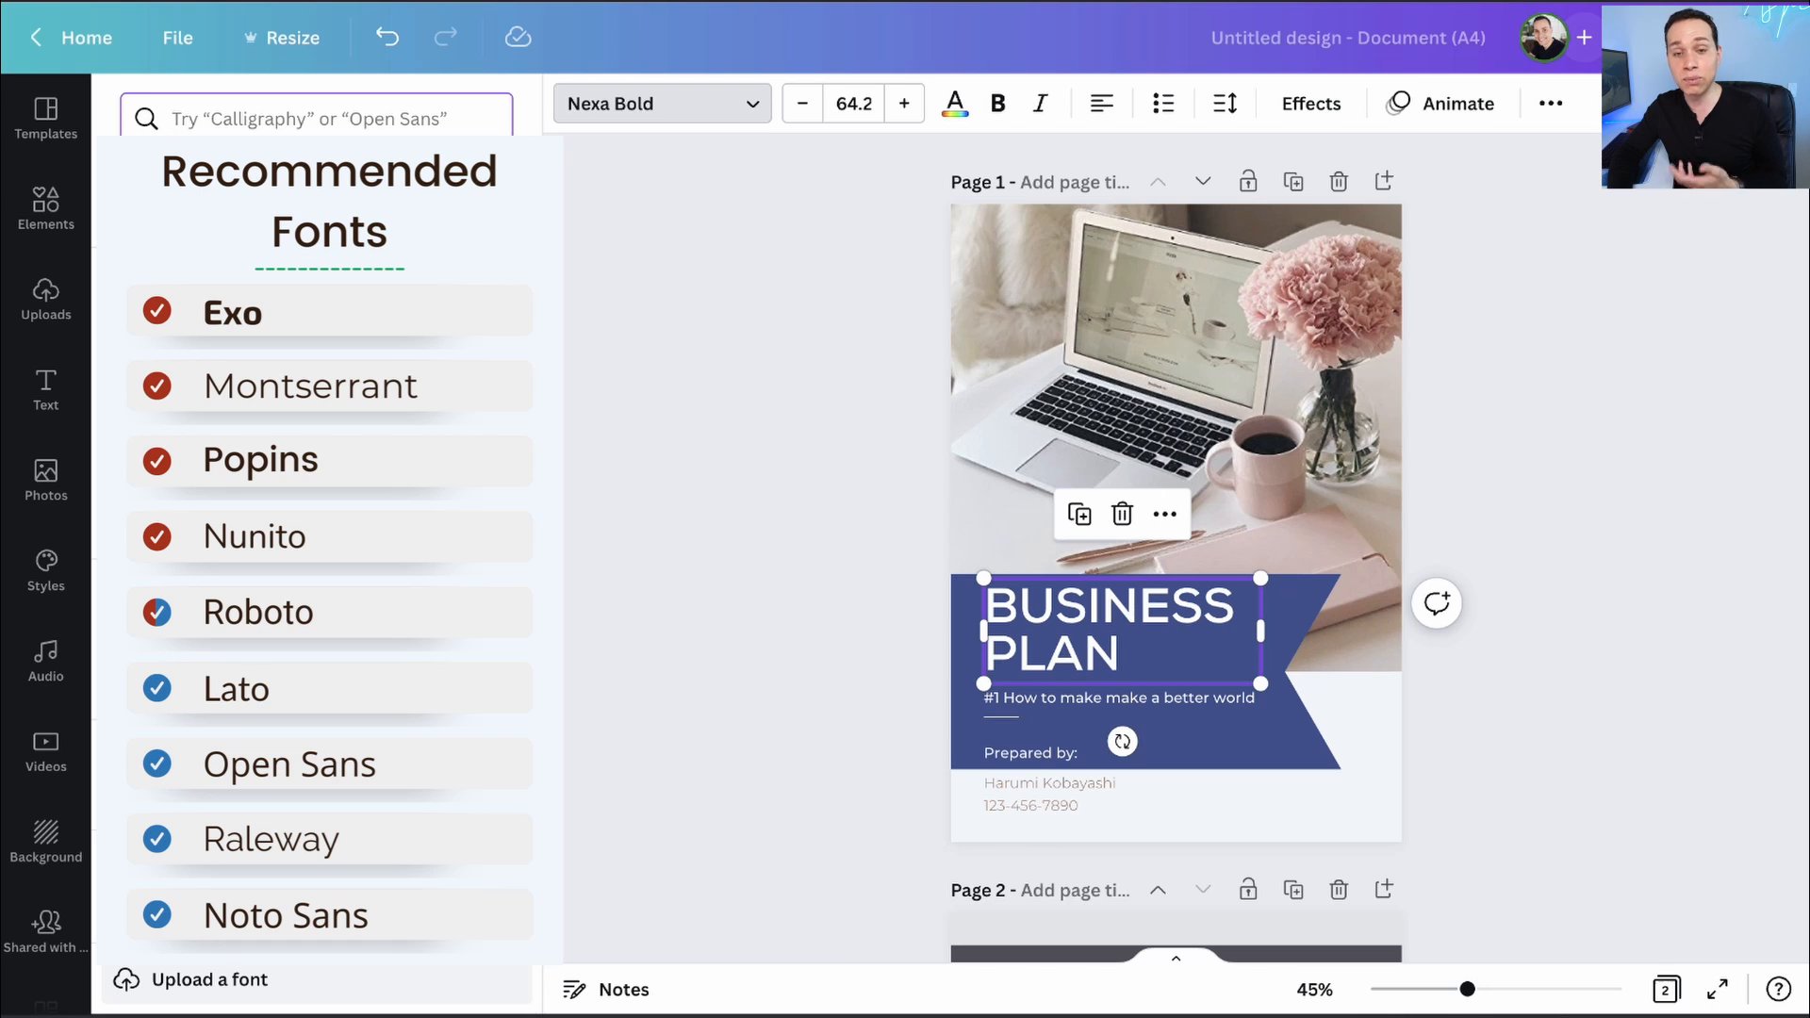
pyautogui.press('Escape')
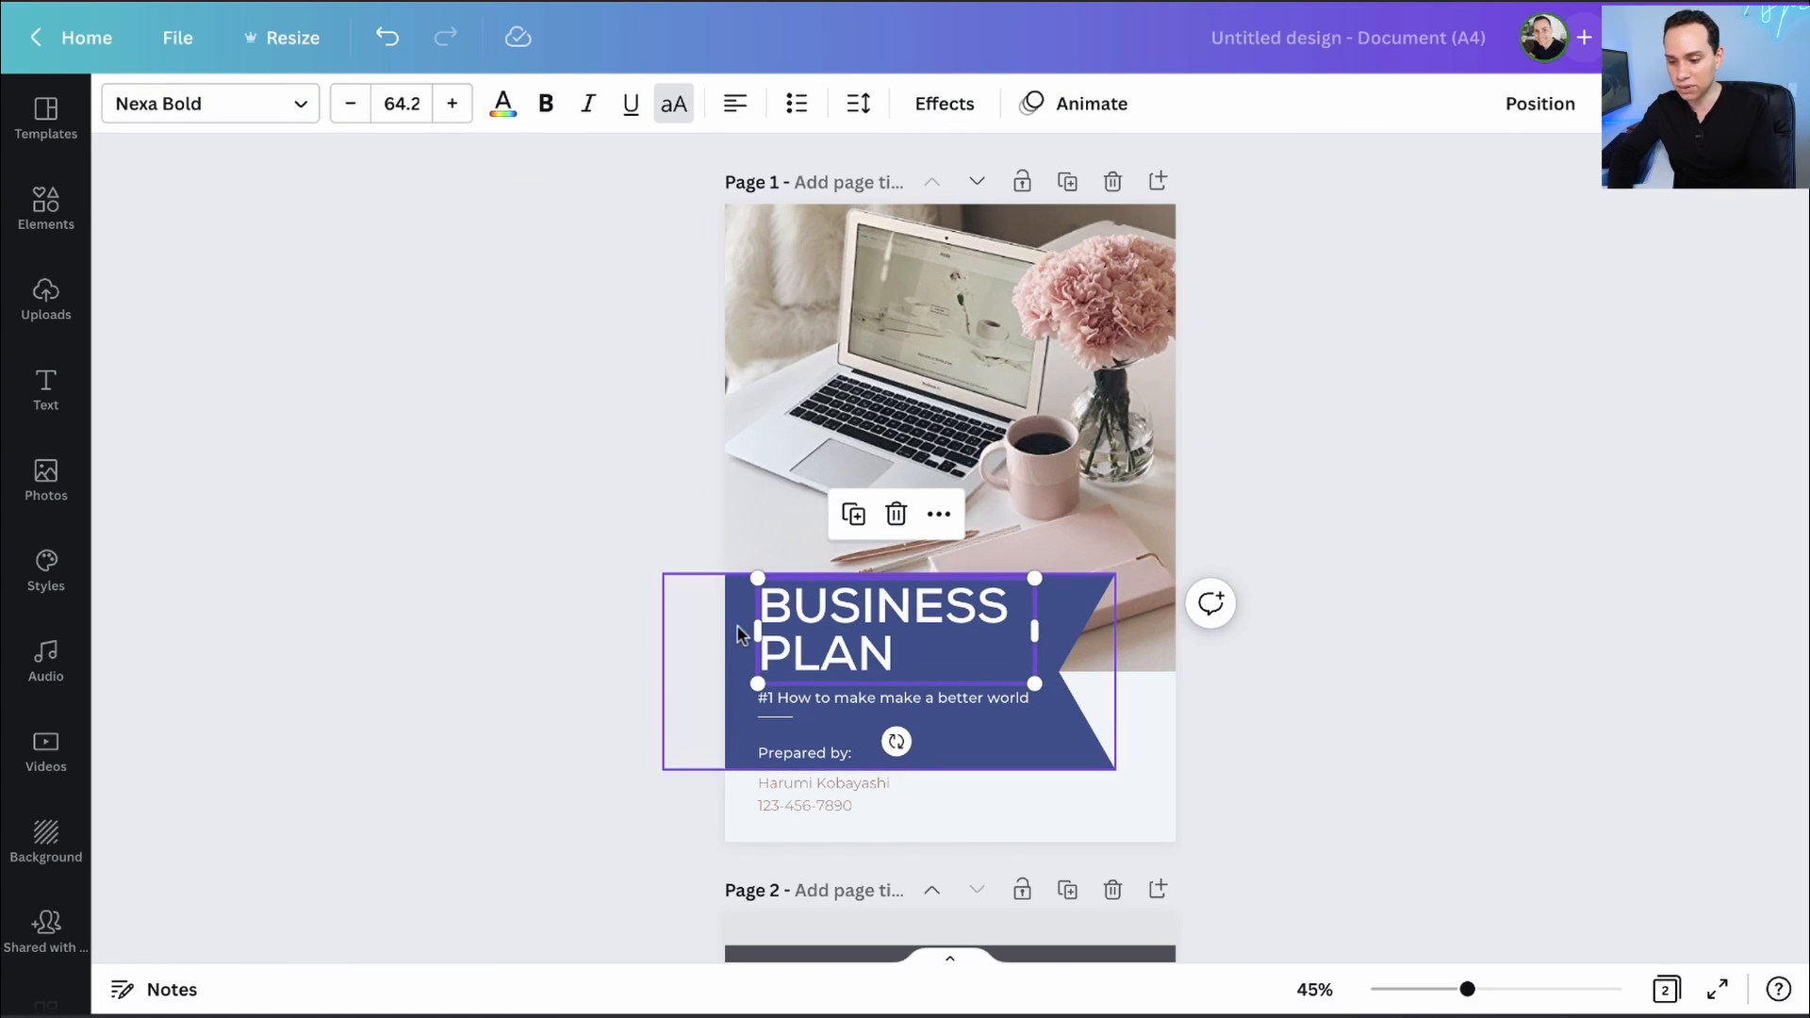
# - Widen the title box and retype the title as FACEBOOK ADS KIT
pyautogui.moveTo(754, 629); pyautogui.dragTo(724, 629)
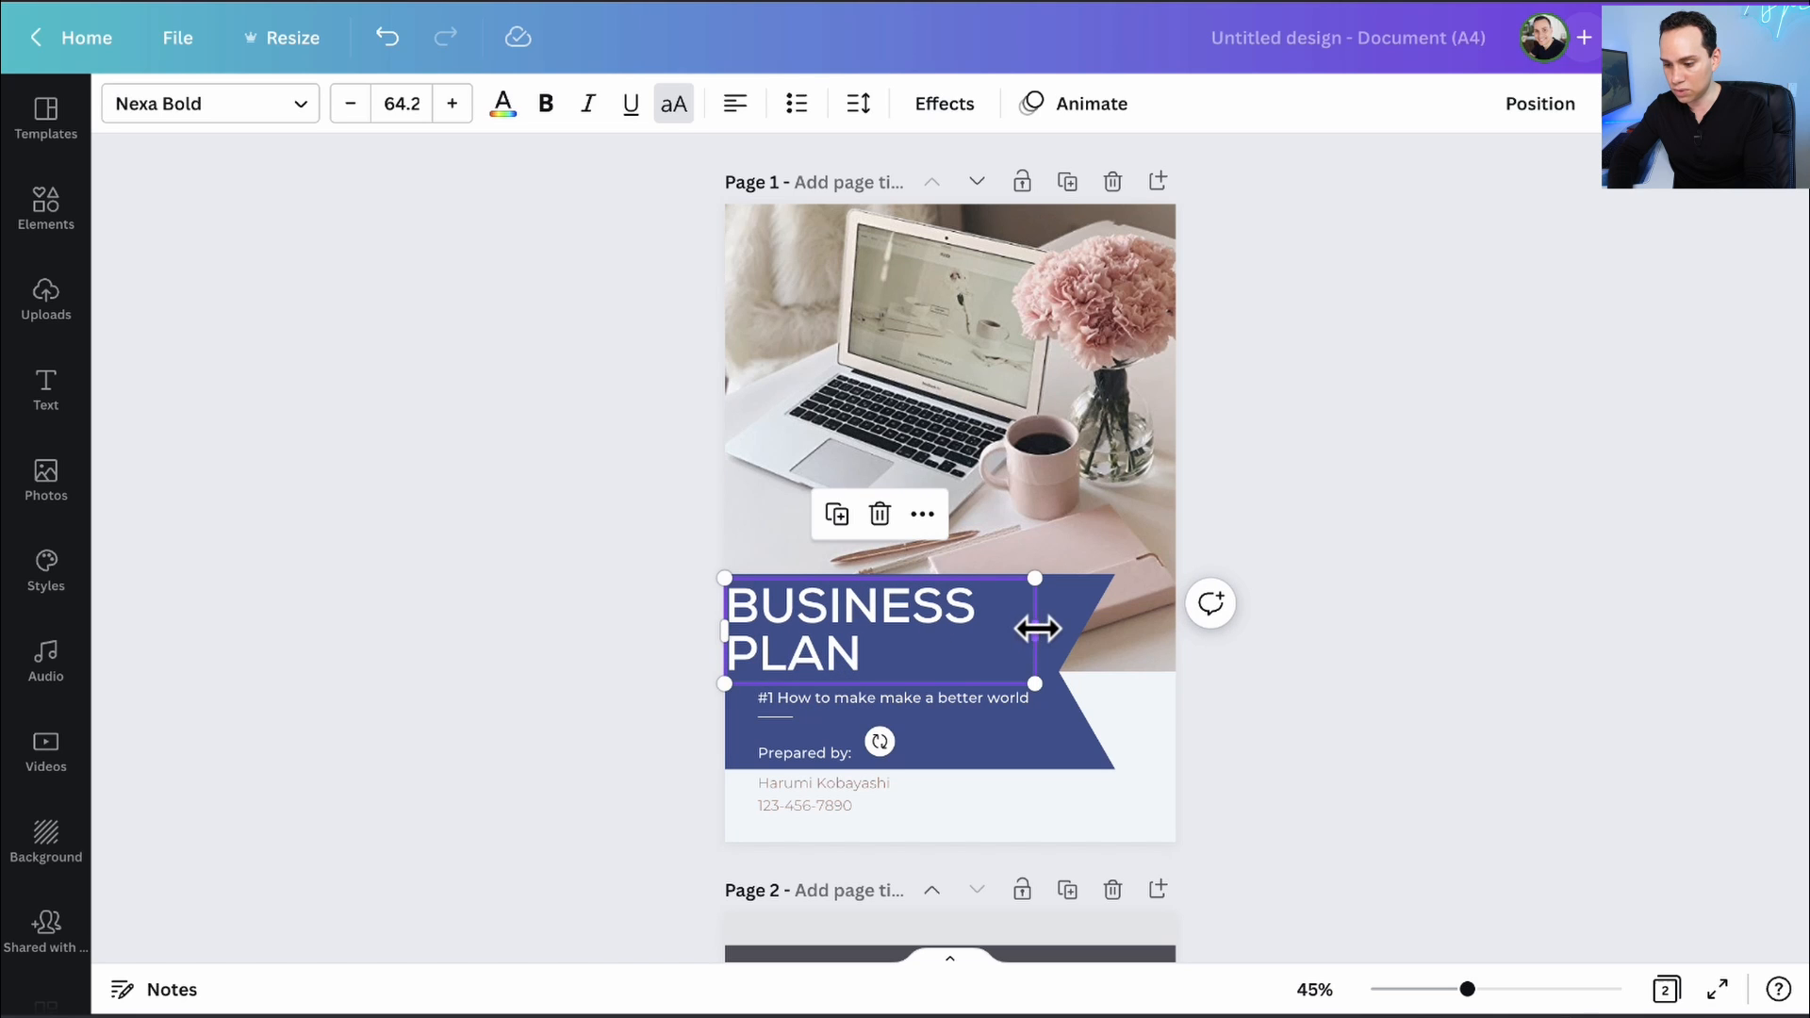
pyautogui.moveTo(1037, 629); pyautogui.dragTo(1074, 628)
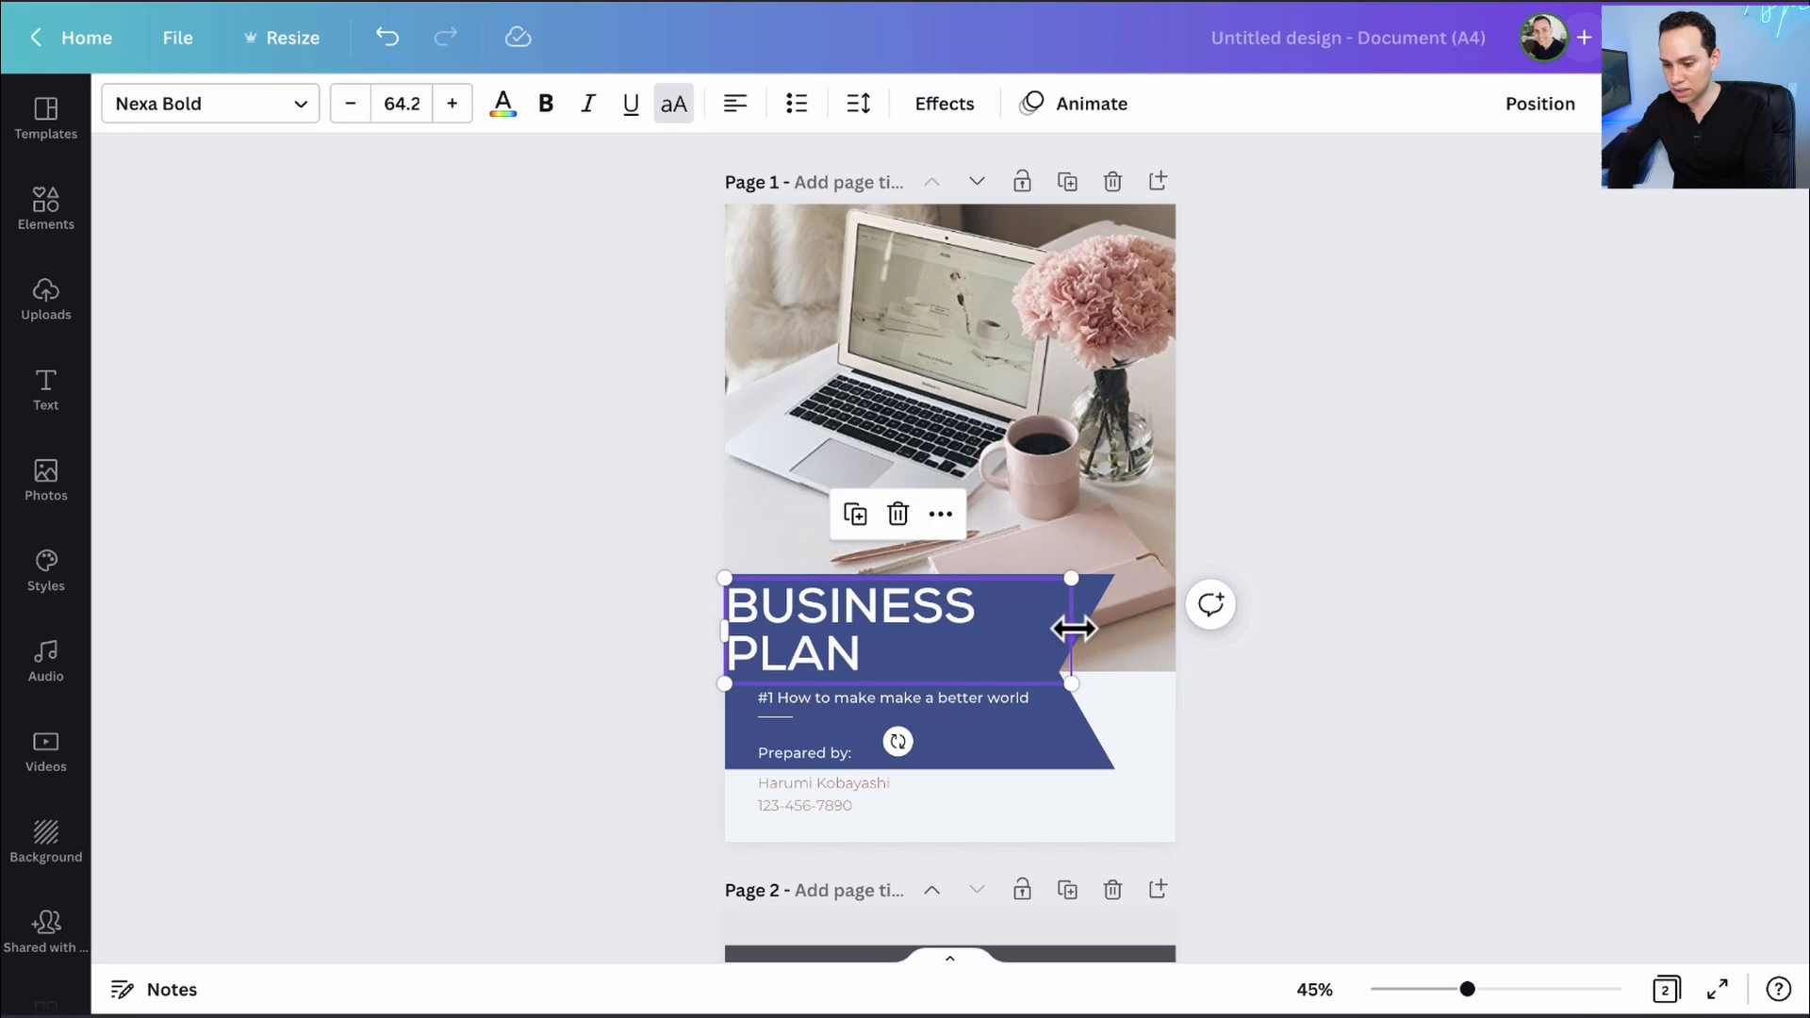
pyautogui.doubleClick(920, 631)
pyautogui.write('FACEBOOK ADS KIT')
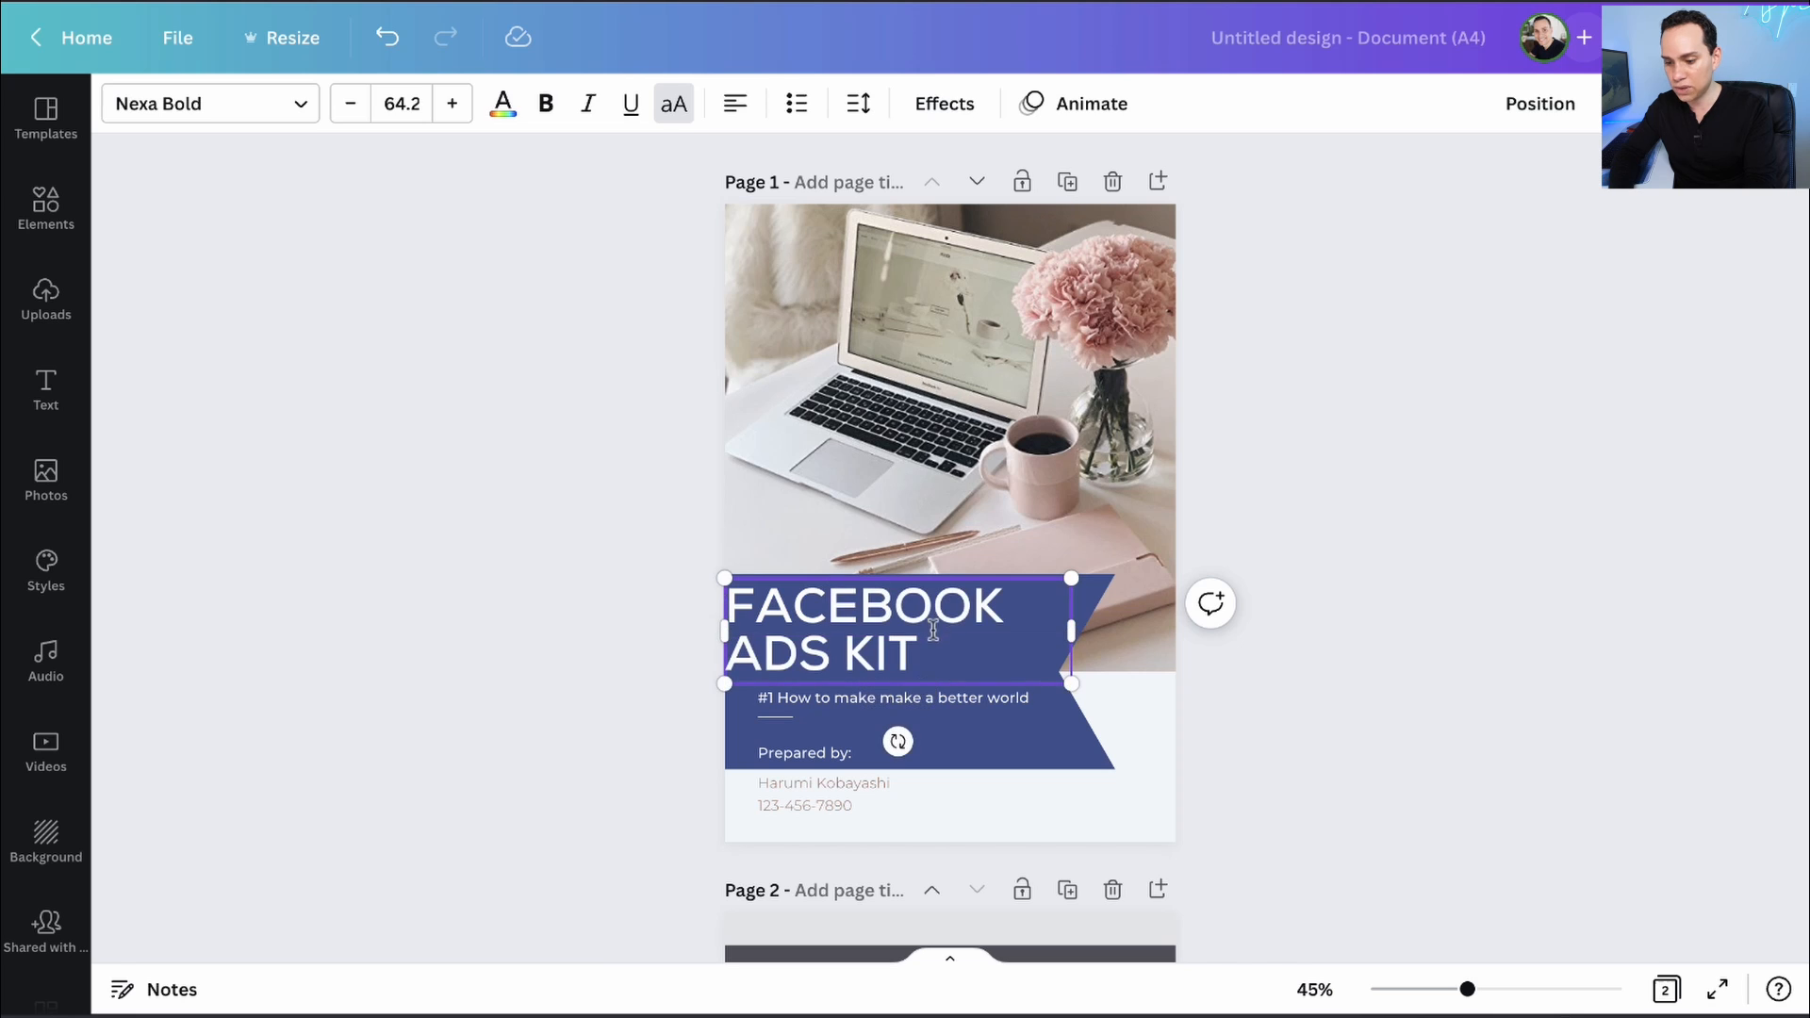
# - Make the subtitle 'The new way to dominate on Facebook' on one line, deleting 'Prepared by:'
pyautogui.doubleClick(833, 702)
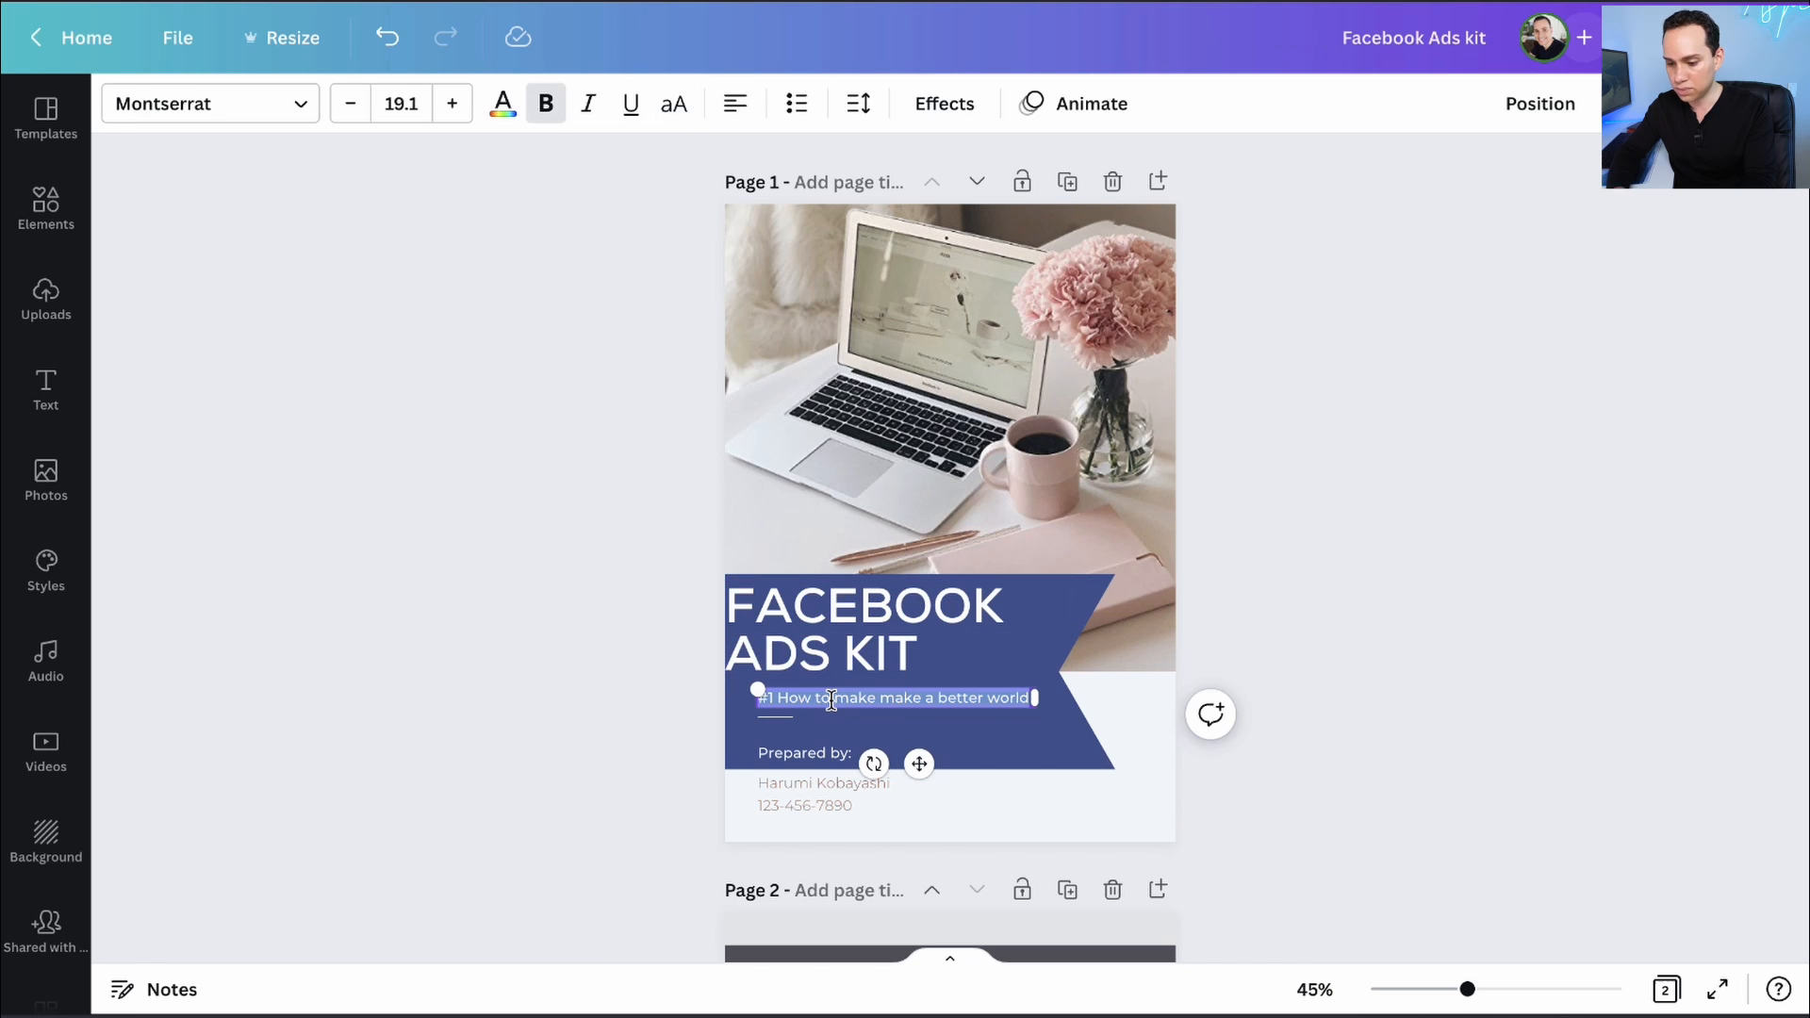
pyautogui.write('The')
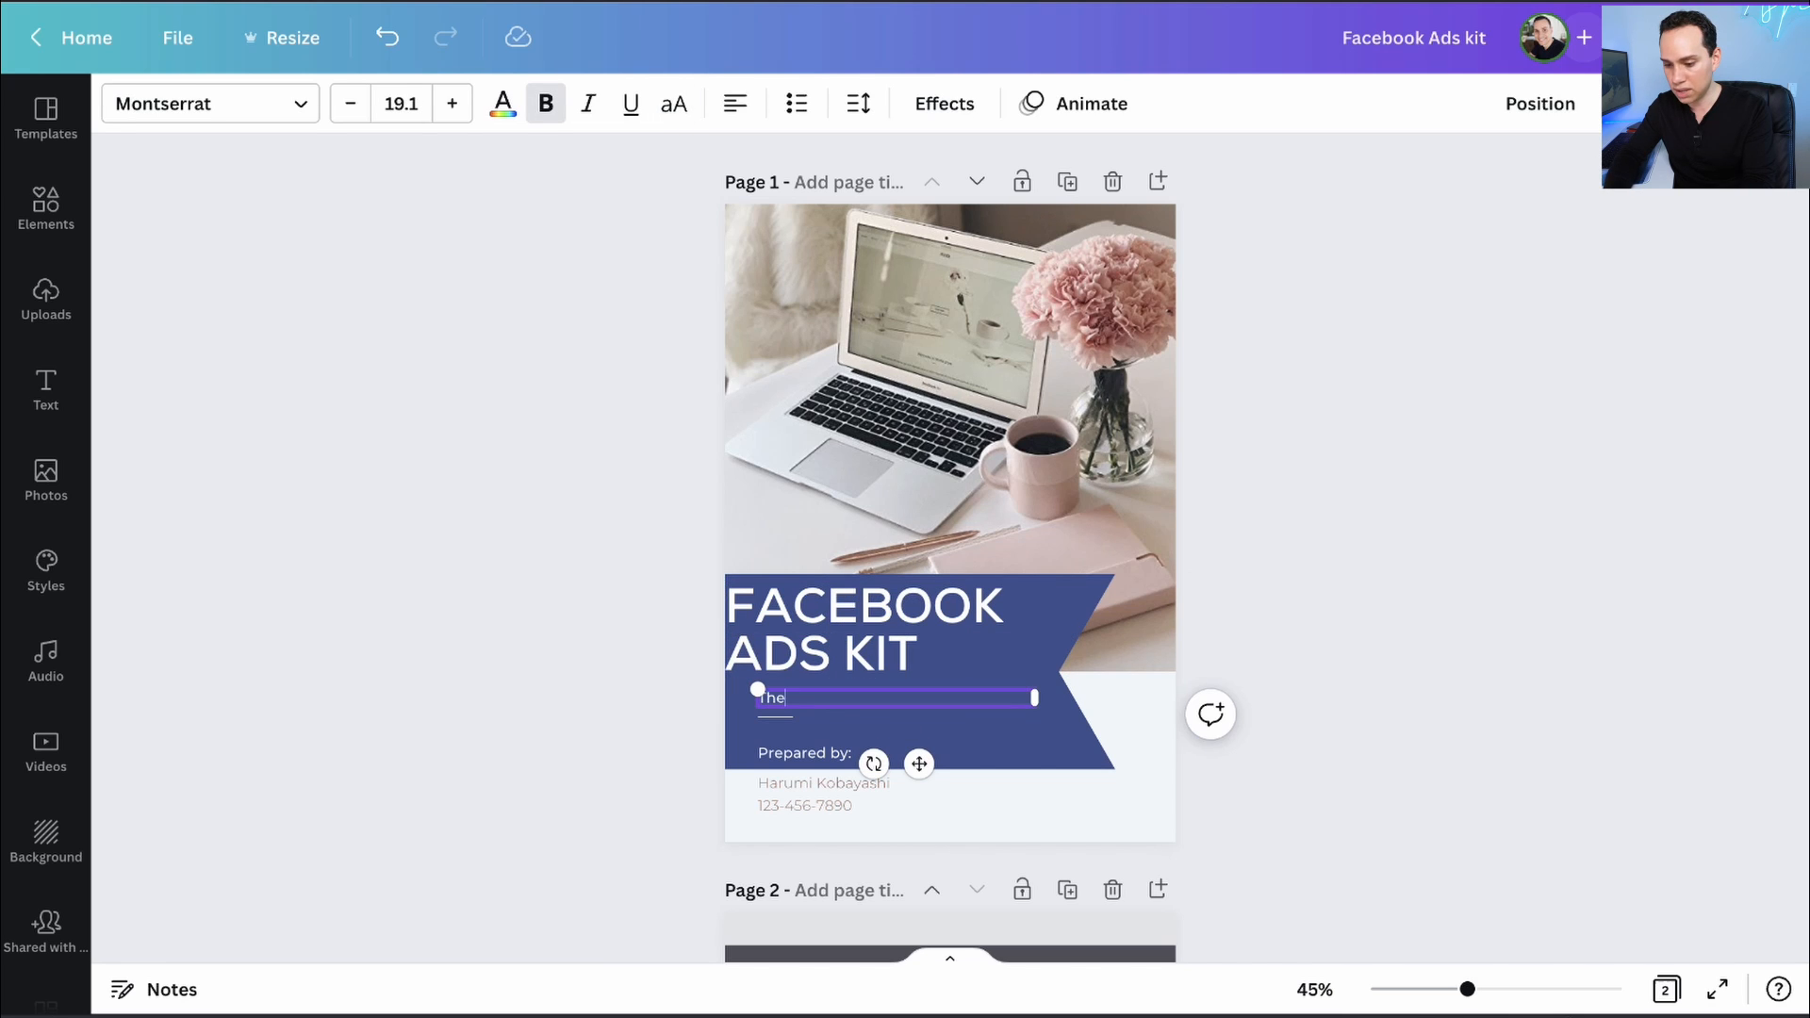
pyautogui.write(' new way to dominate on Facebook')
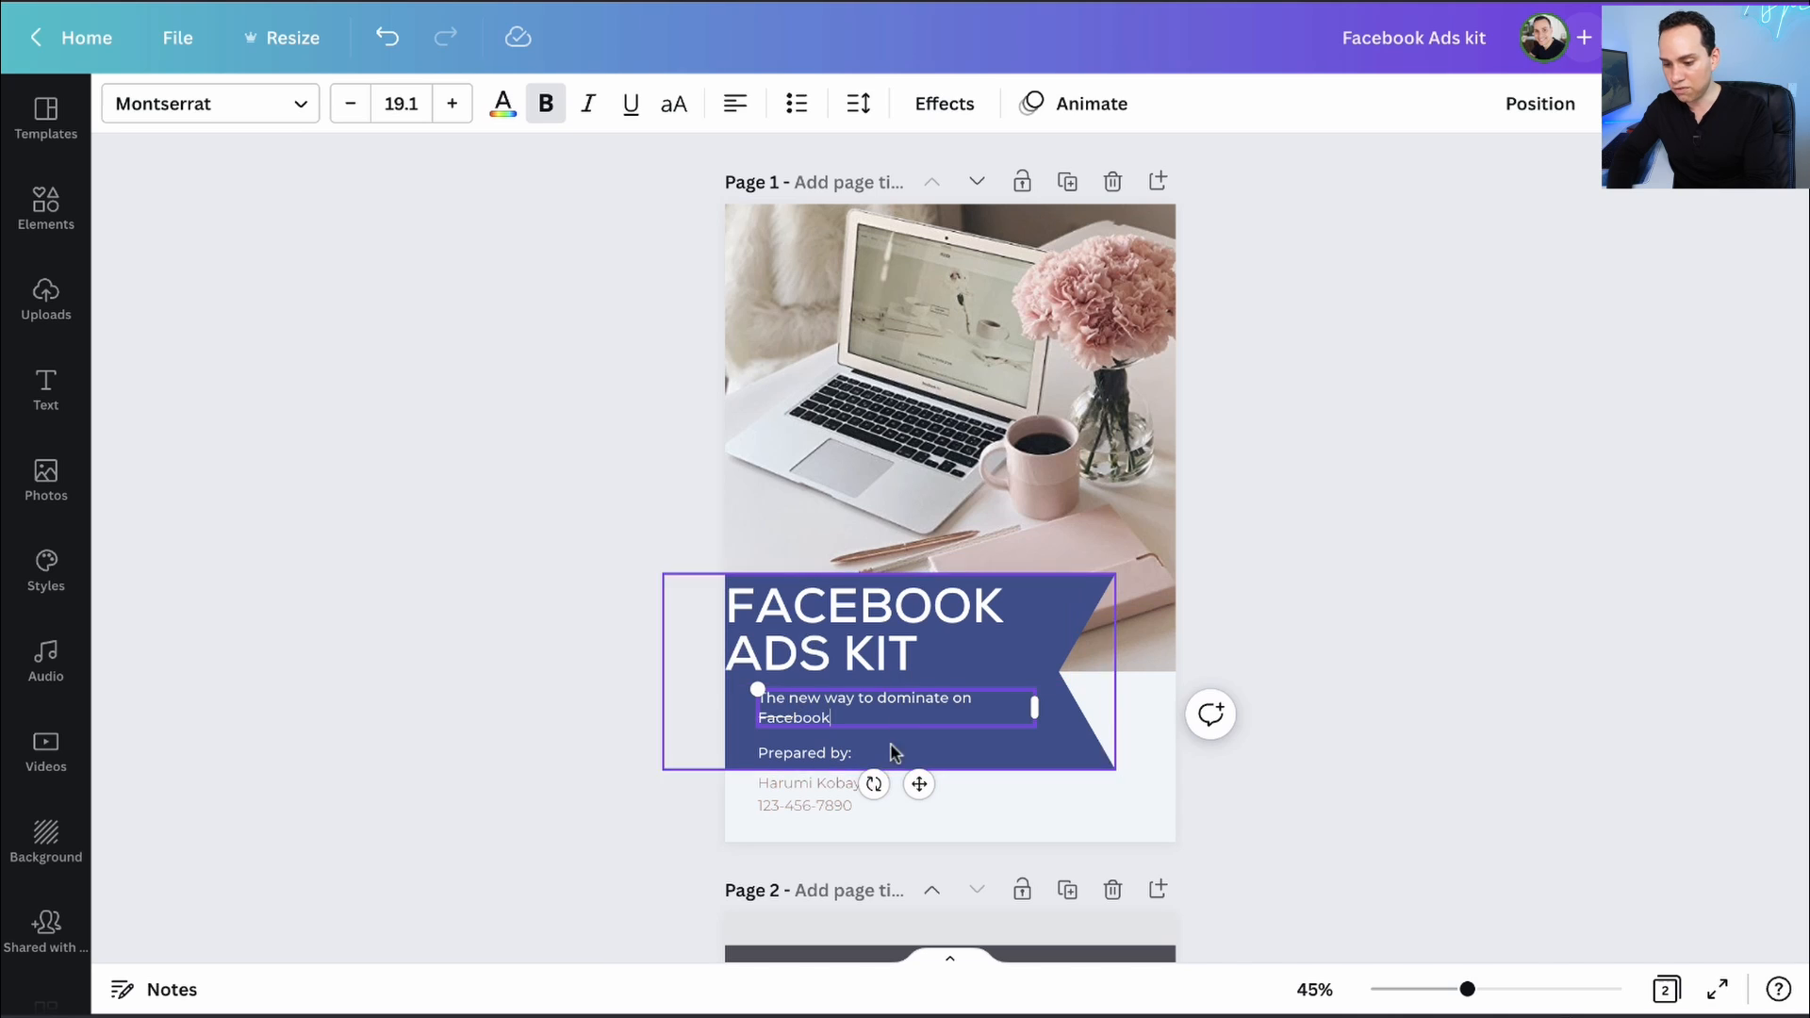
pyautogui.click(679, 722)
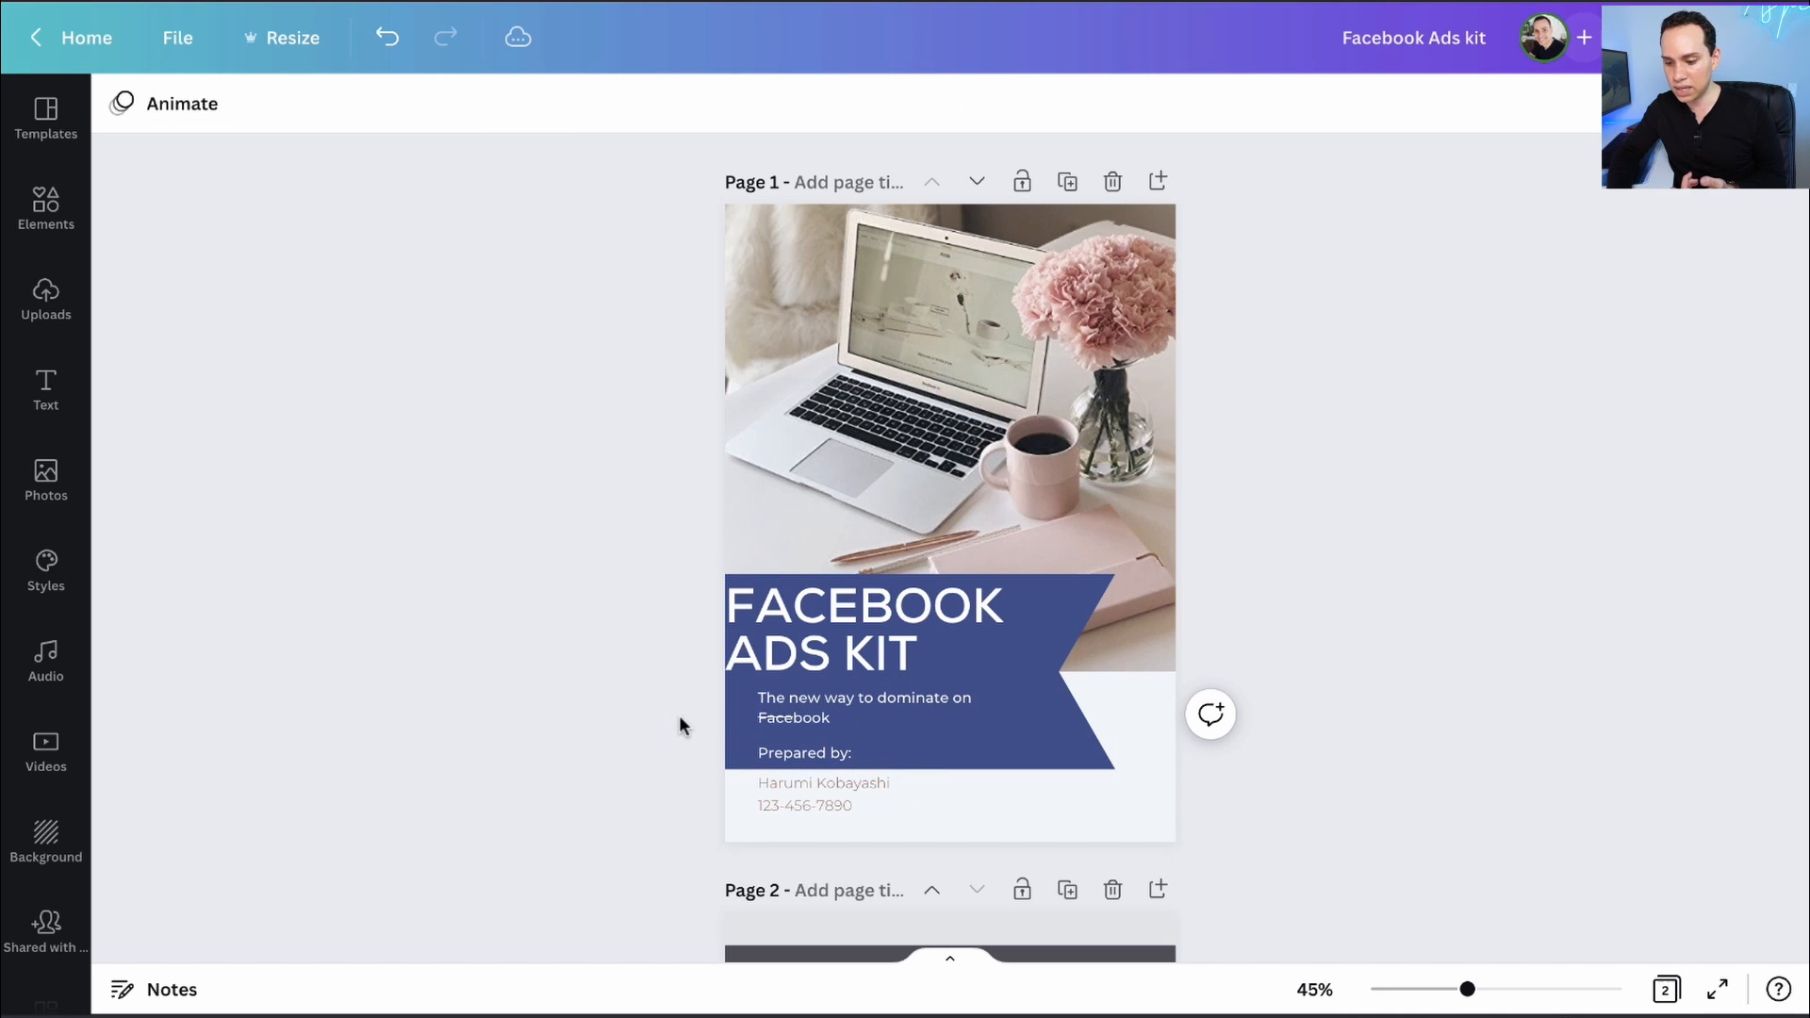
pyautogui.click(883, 714)
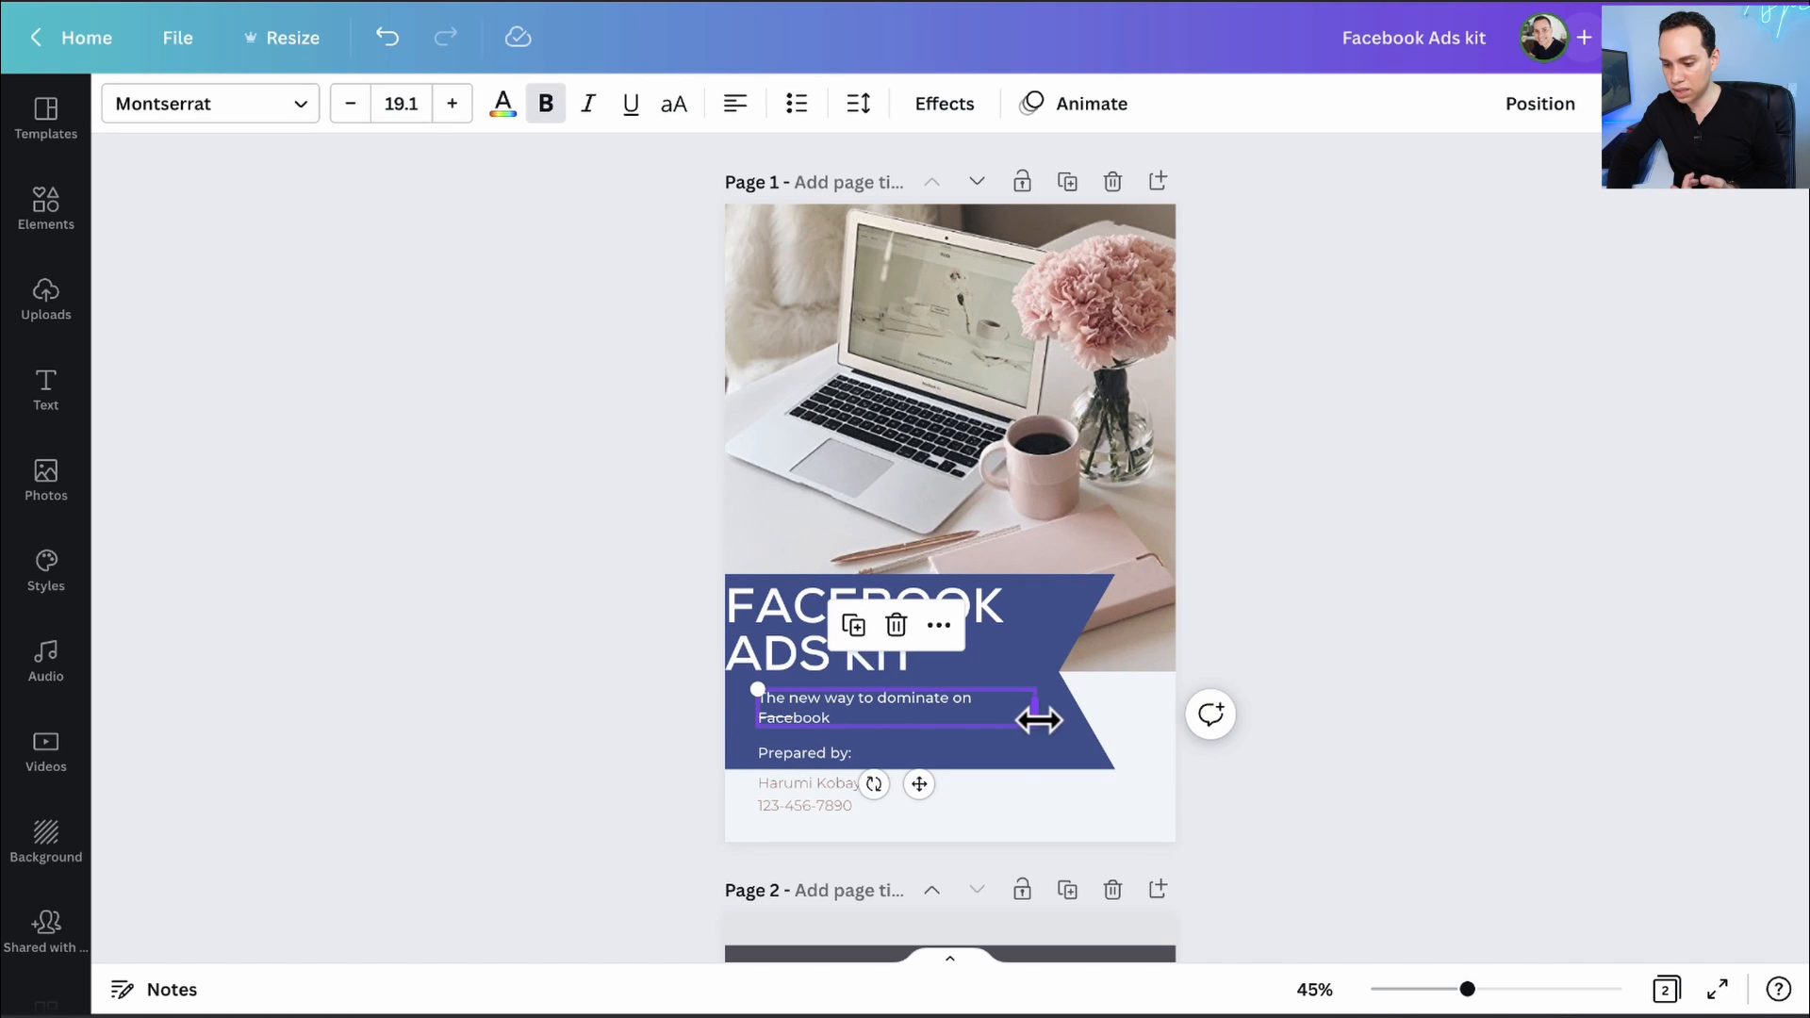
pyautogui.moveTo(1041, 710); pyautogui.dragTo(1063, 706)
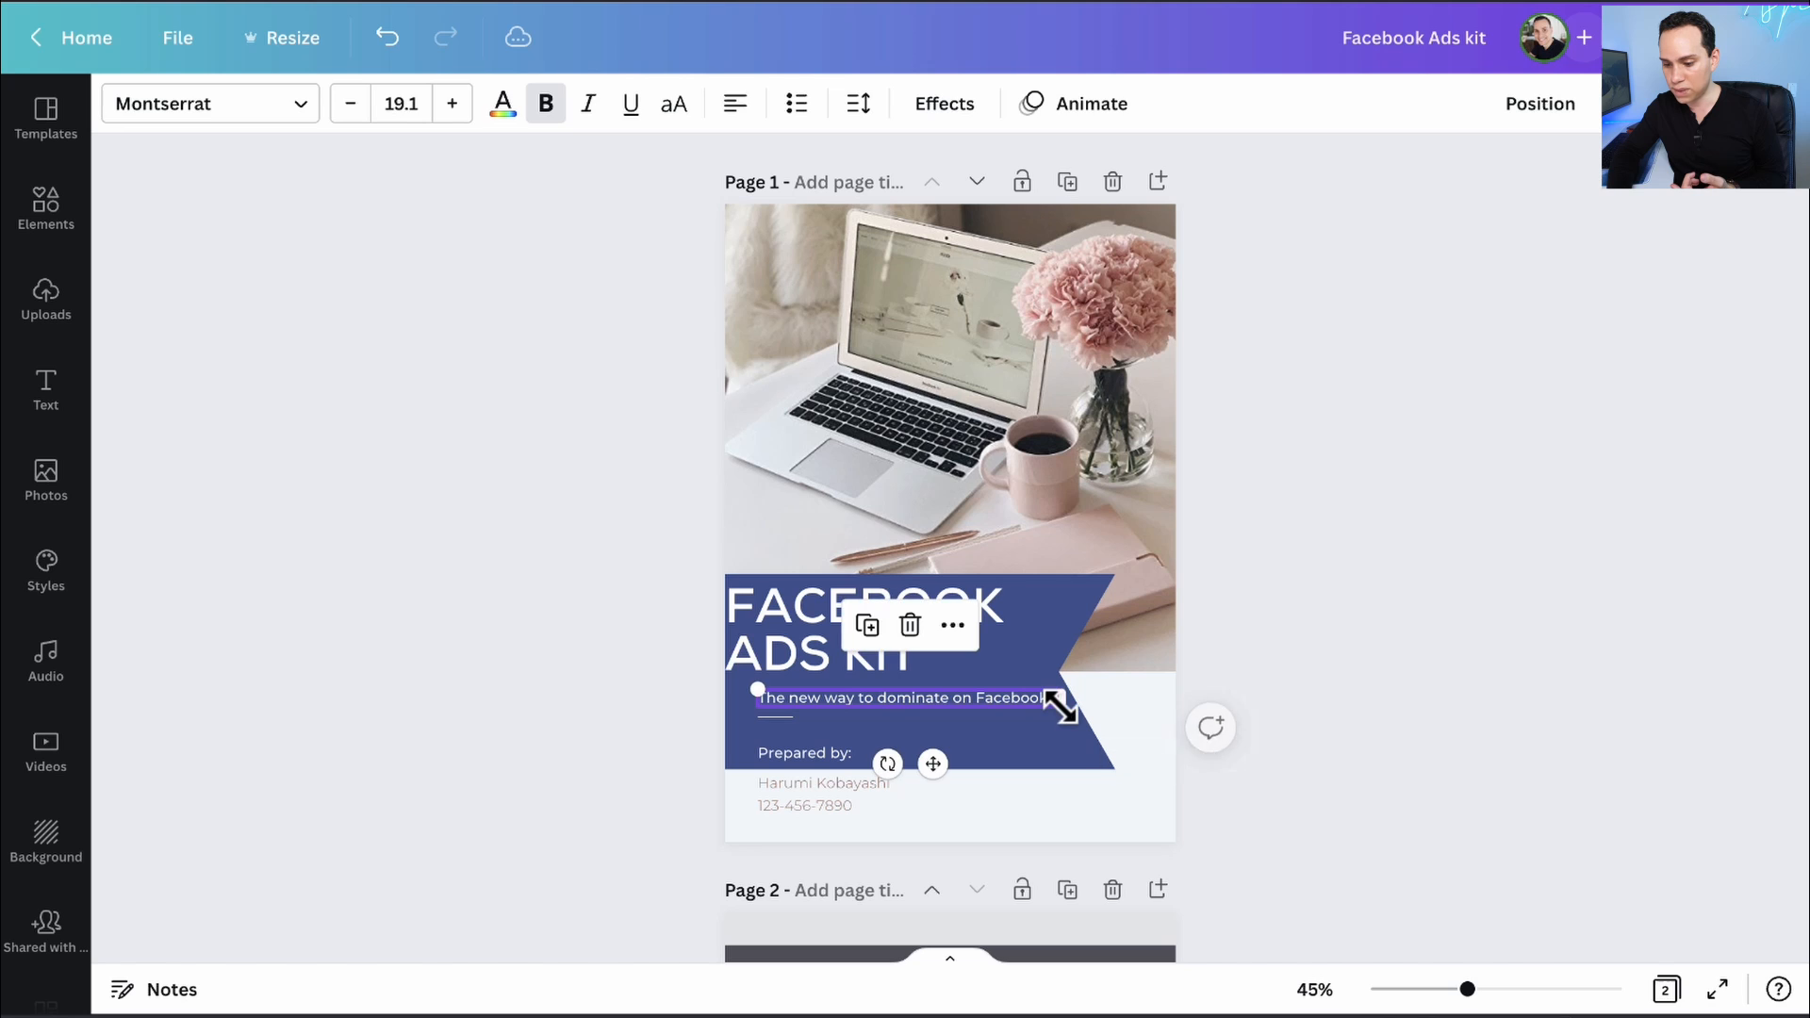
pyautogui.click(791, 752)
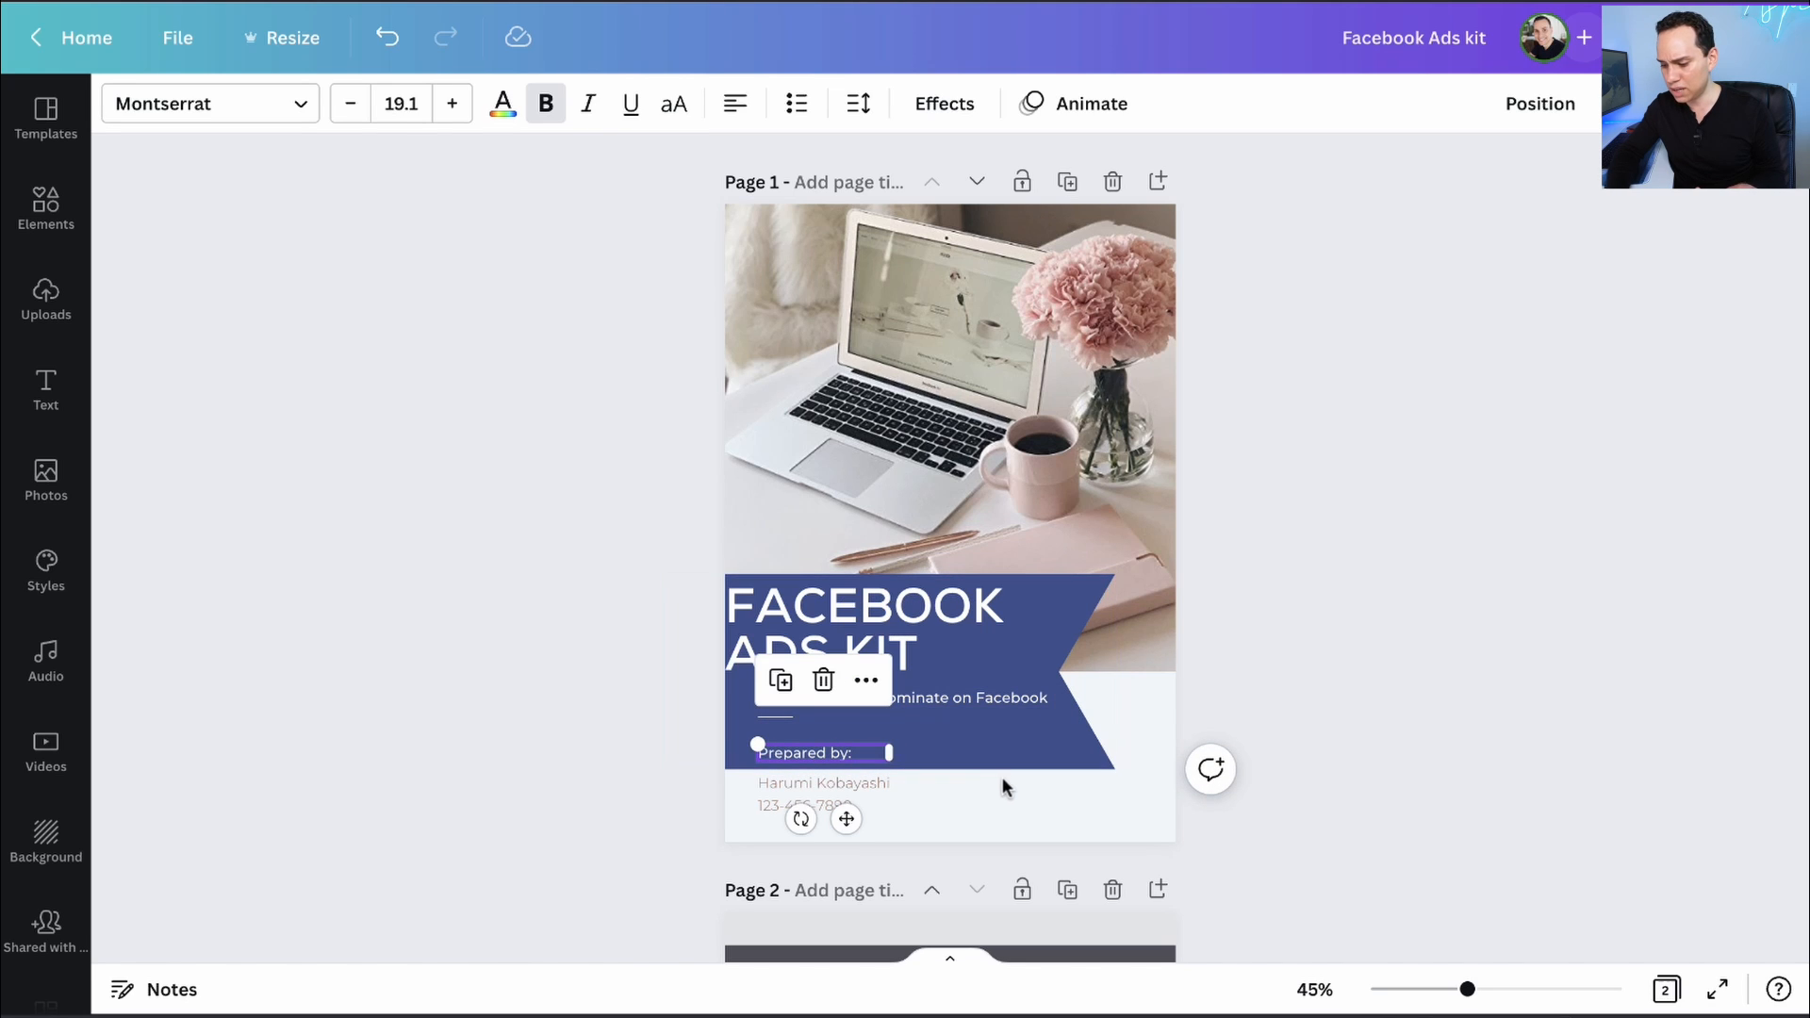
pyautogui.press('Delete')
# - Colour the author name and phone number lines the brand blue
pyautogui.scroll(-1, 1037, 533)
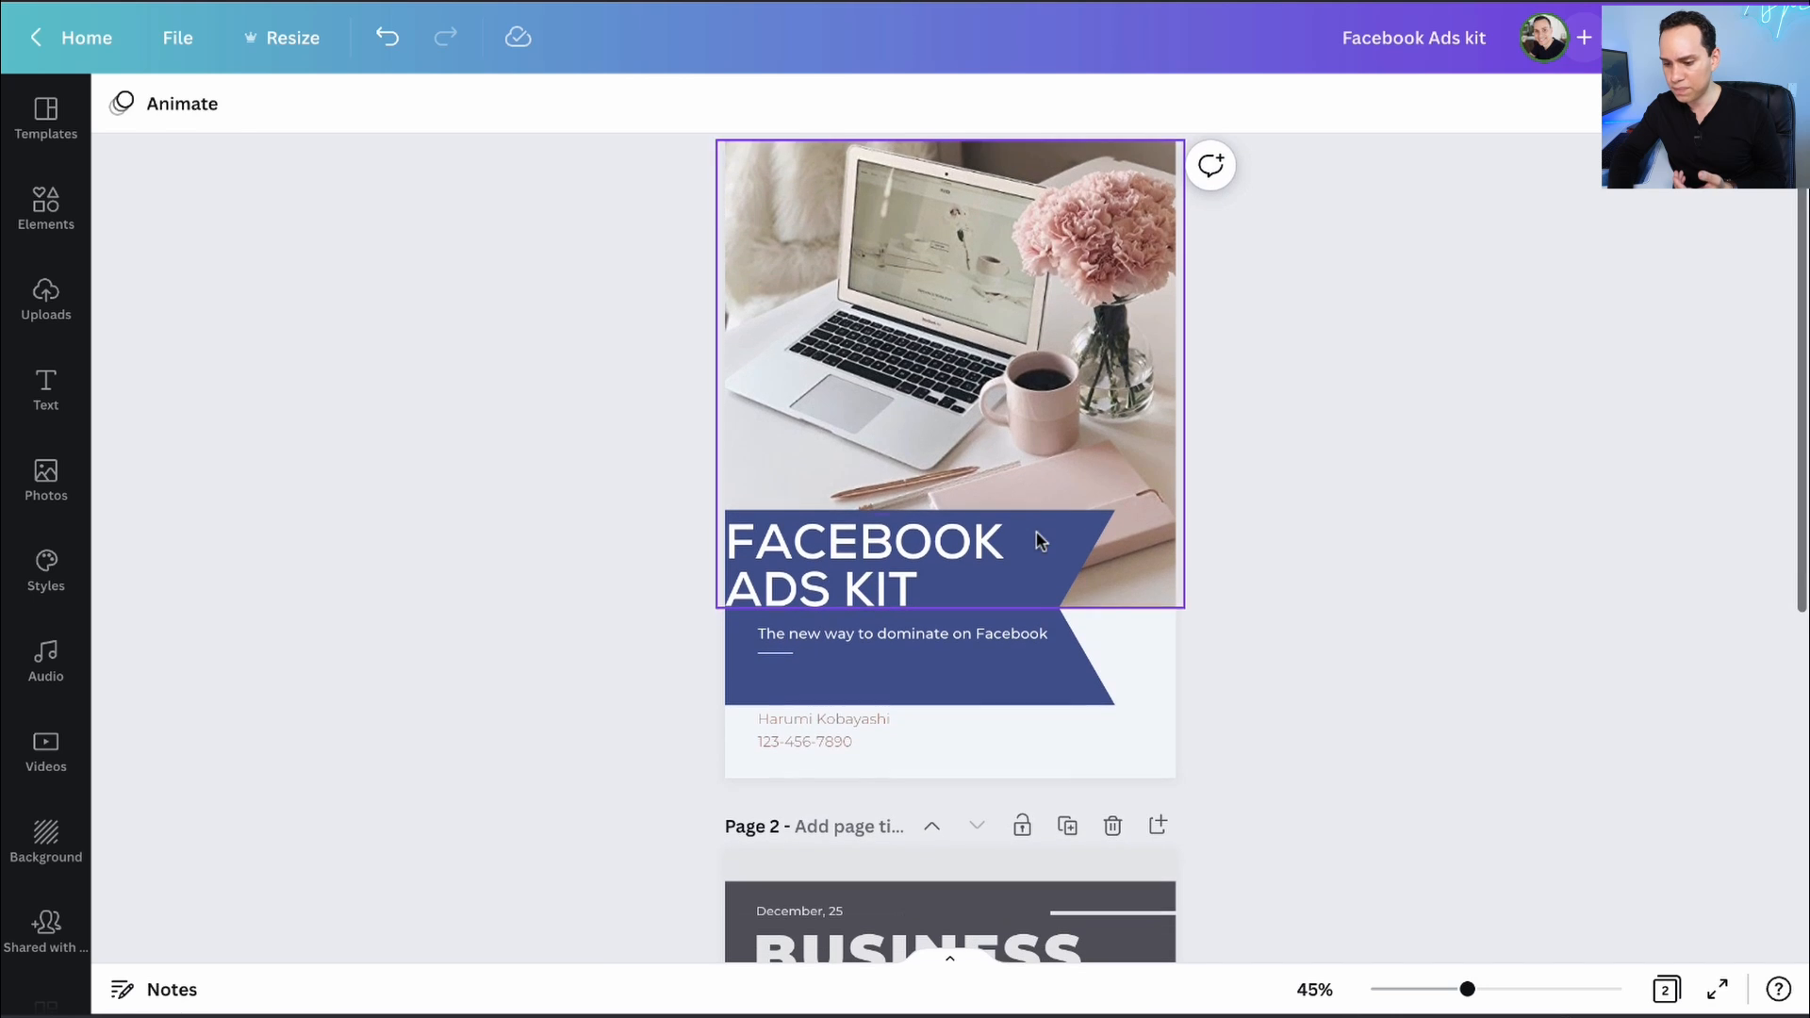
pyautogui.click(818, 712)
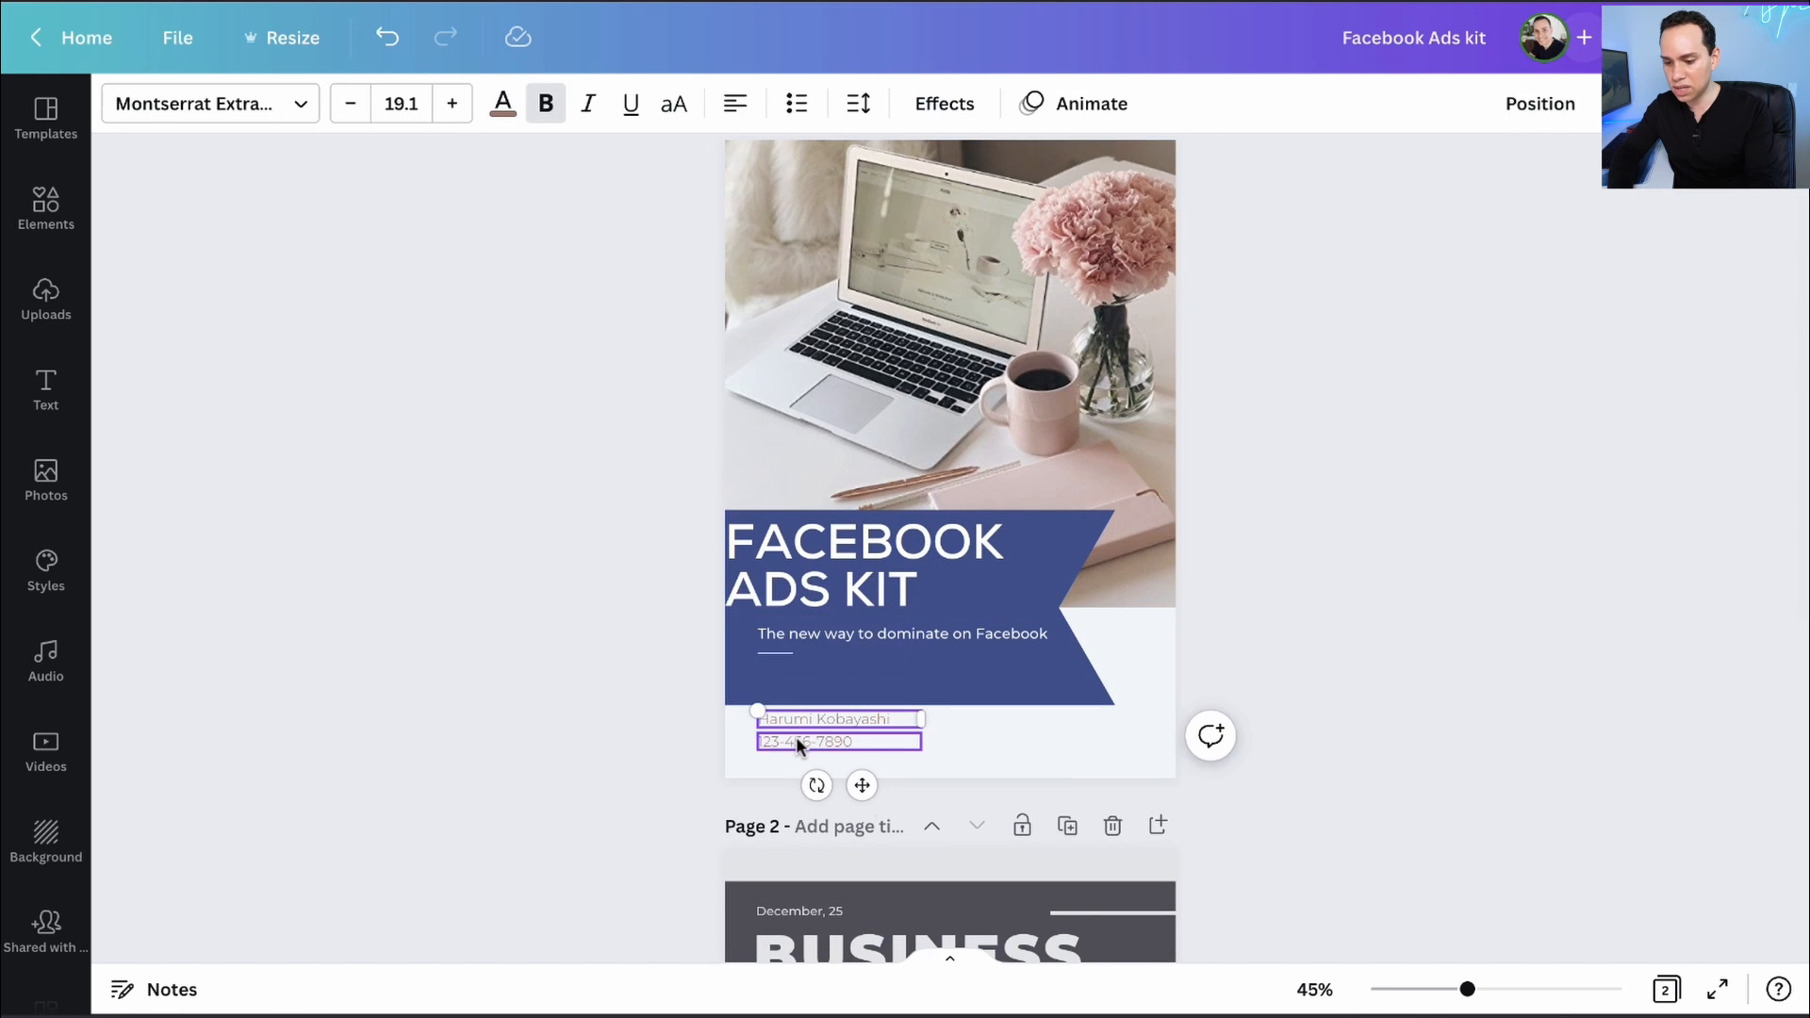
pyautogui.keyDown('shift'); pyautogui.click(797, 744); pyautogui.keyUp('shift')
pyautogui.click(658, 747)
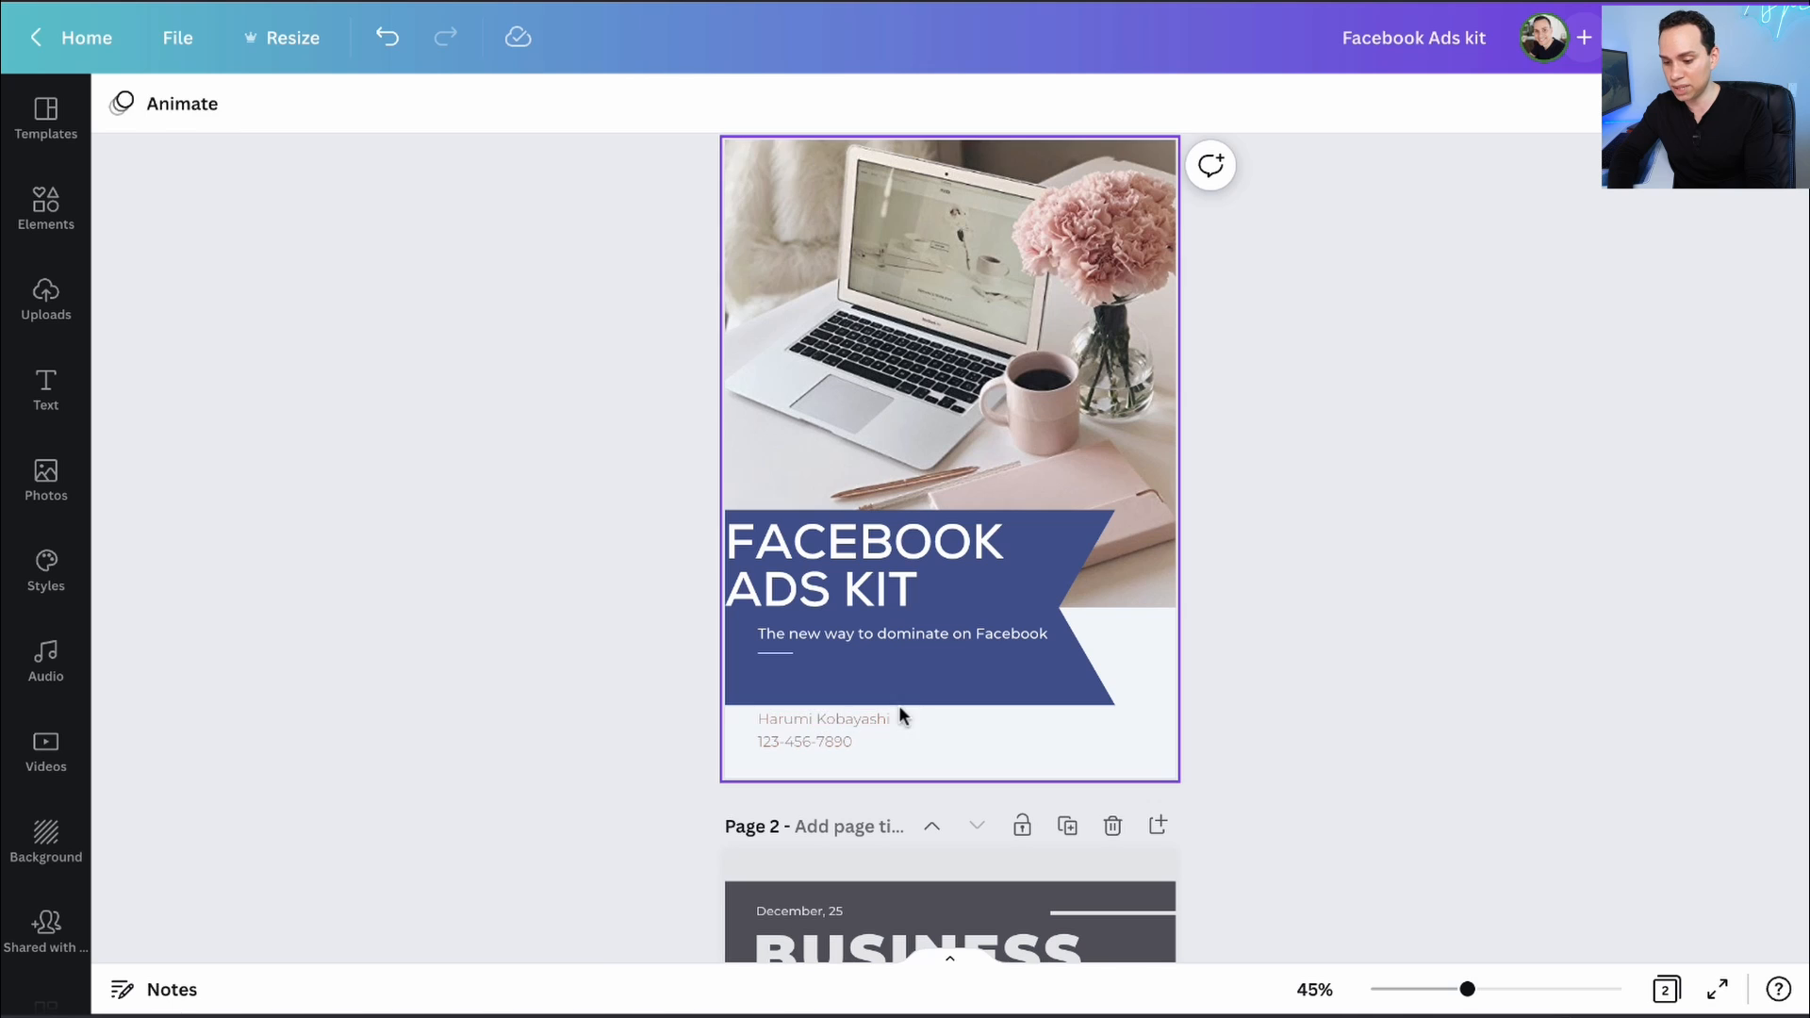
pyautogui.click(860, 715)
pyautogui.keyDown('shift'); pyautogui.click(811, 735); pyautogui.keyUp('shift')
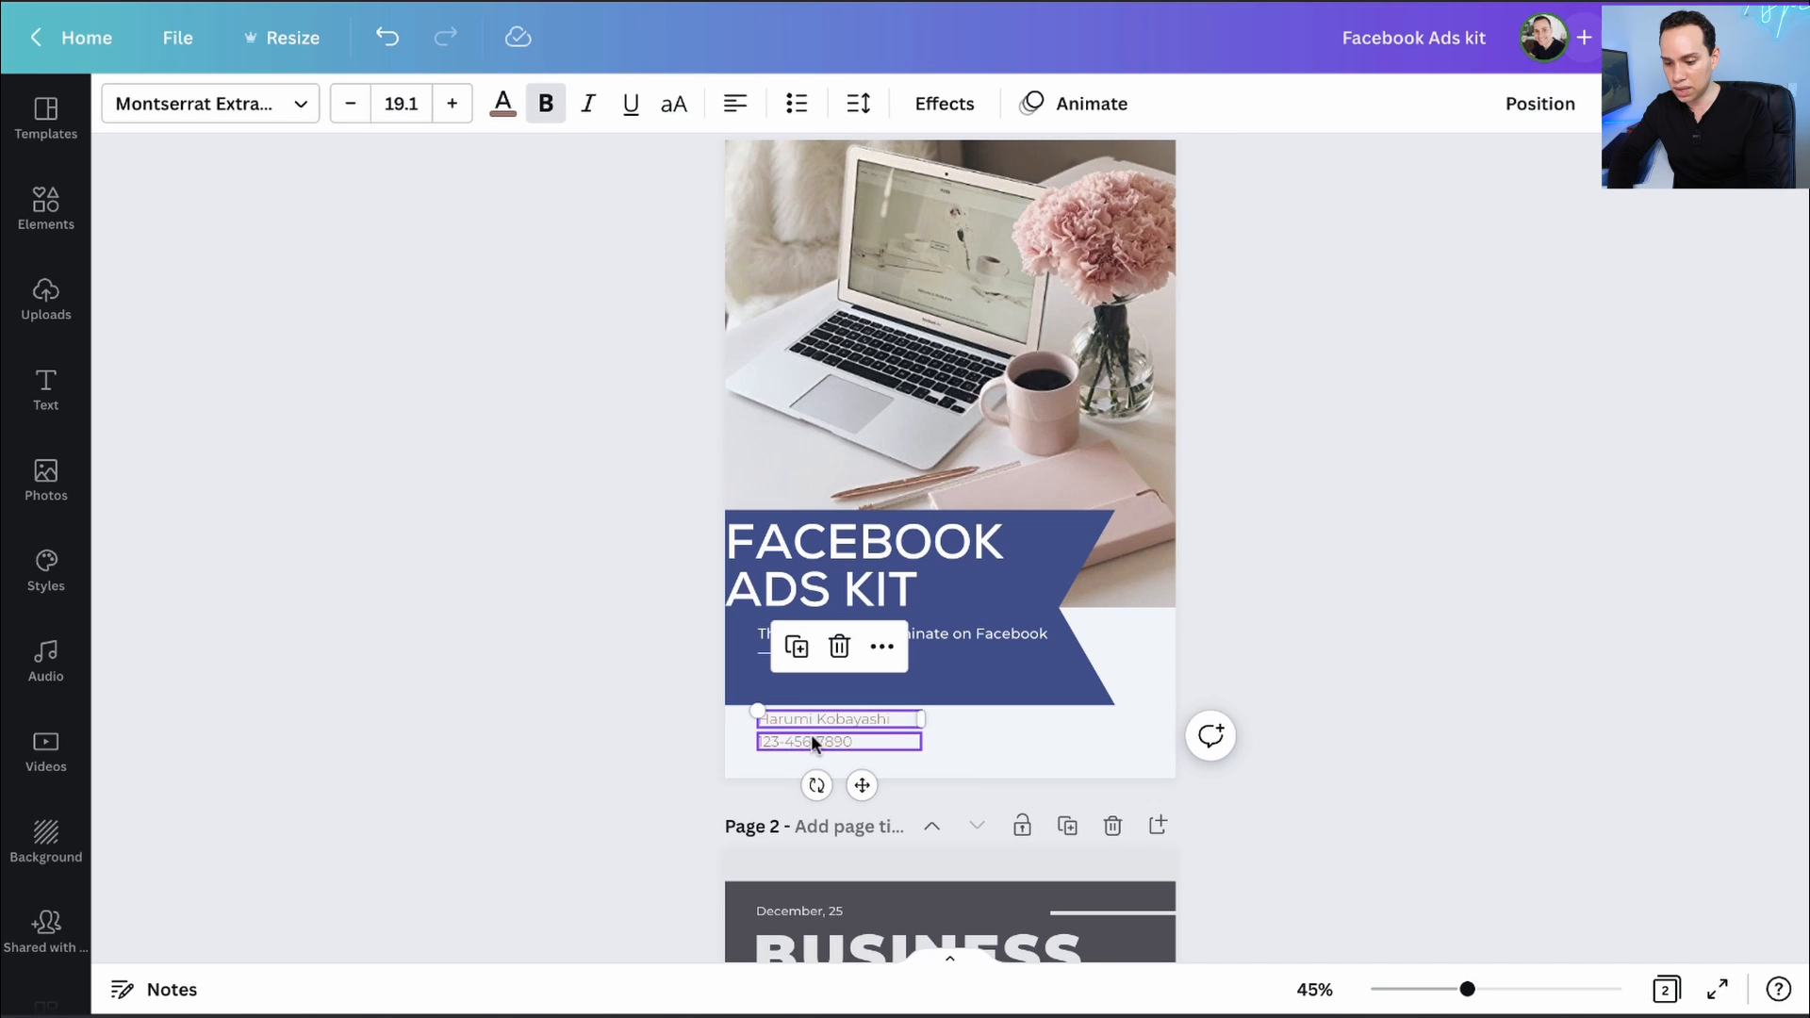
pyautogui.click(504, 103)
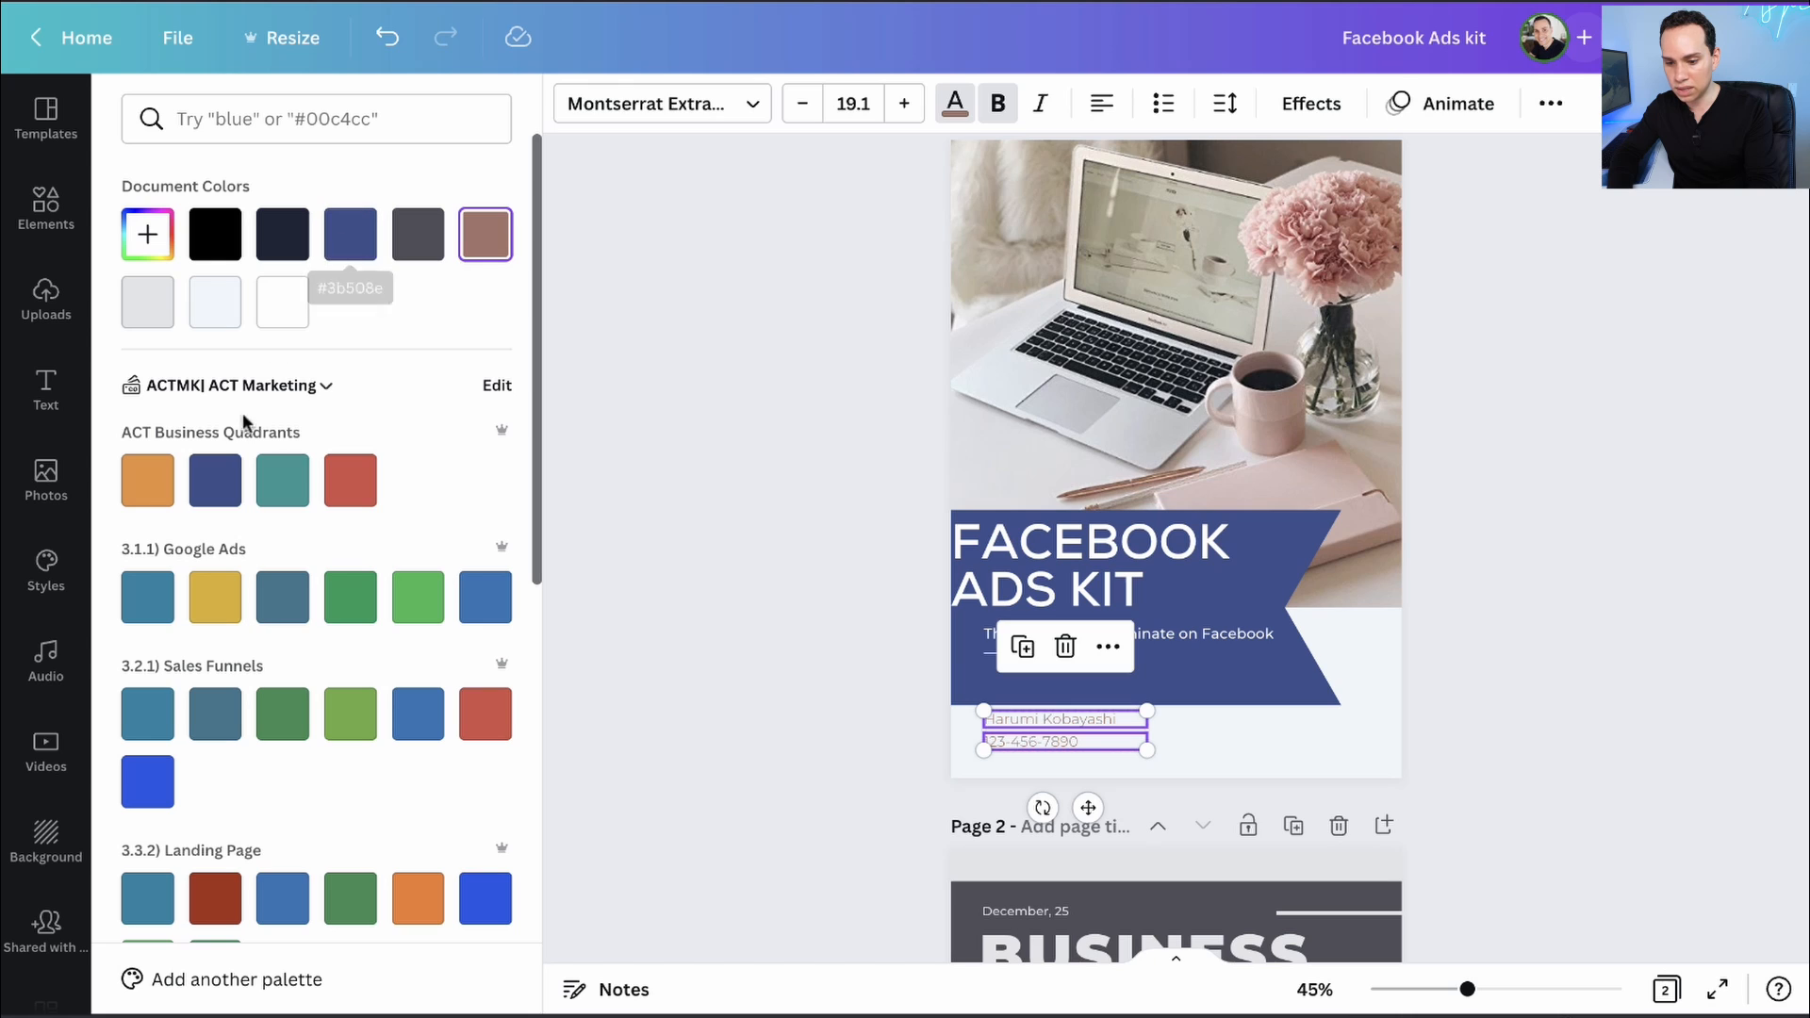
pyautogui.click(215, 478)
pyautogui.click(758, 387)
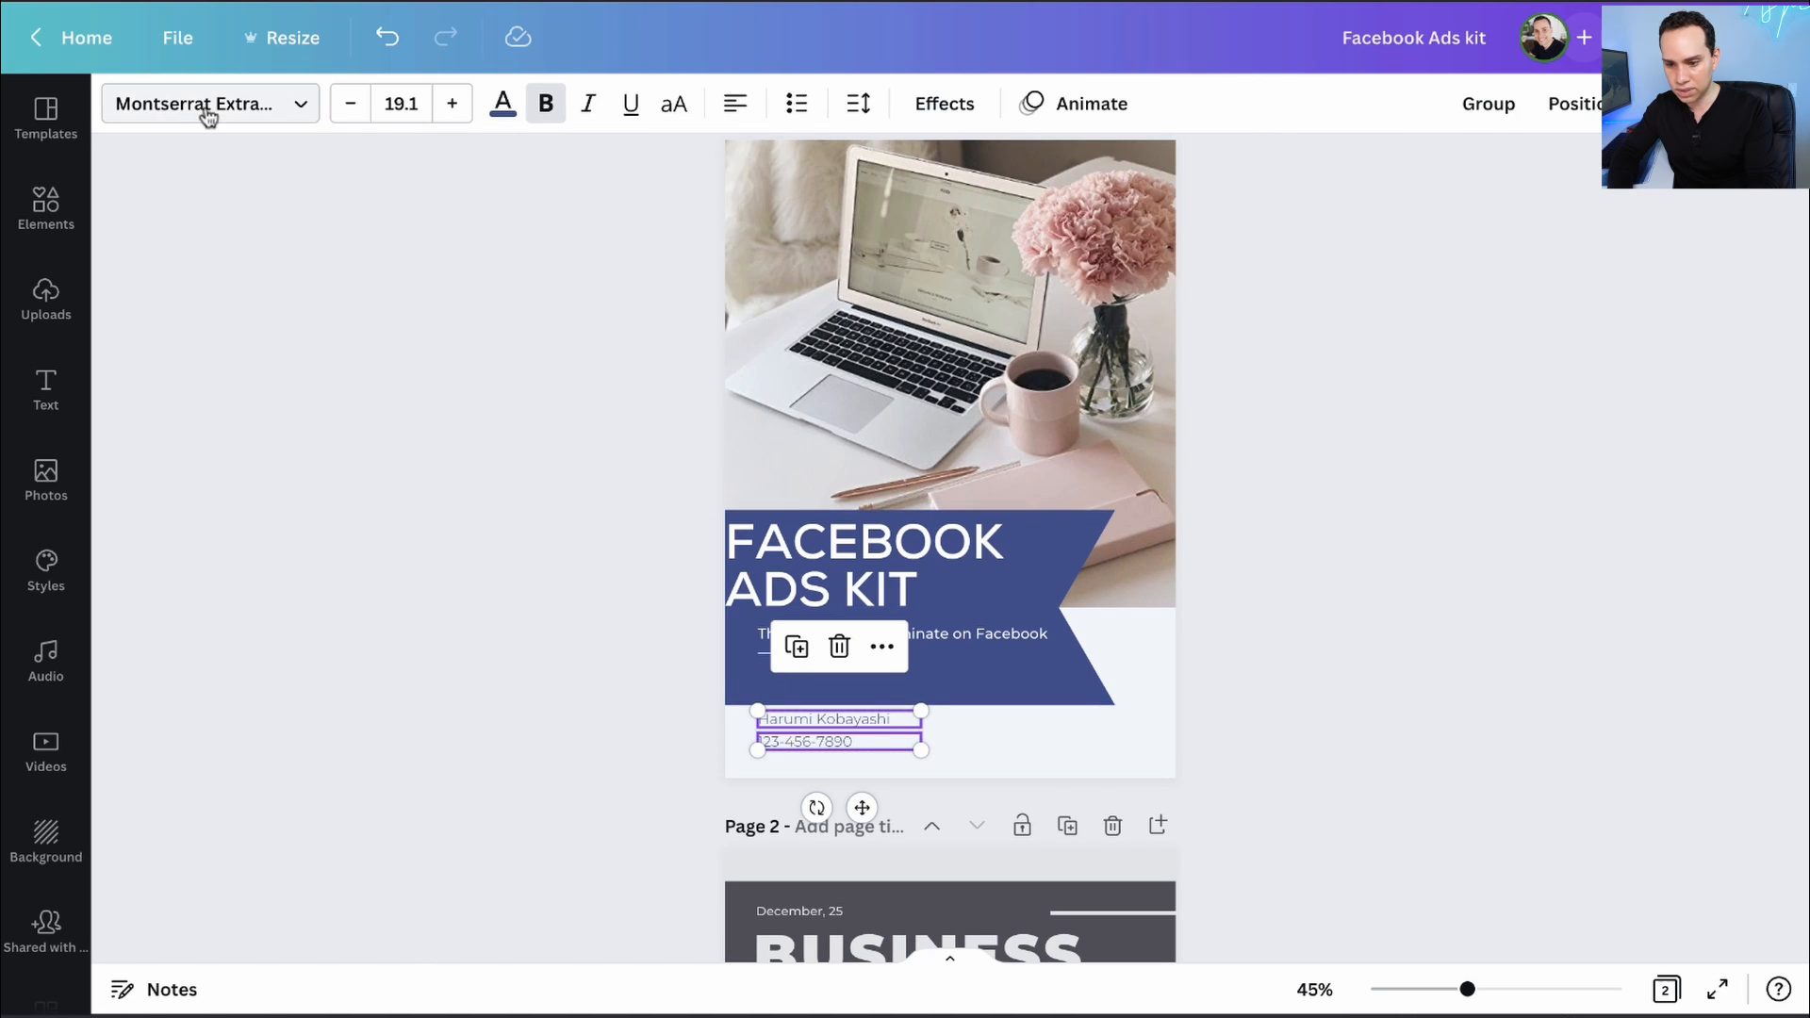
pyautogui.click(670, 721)
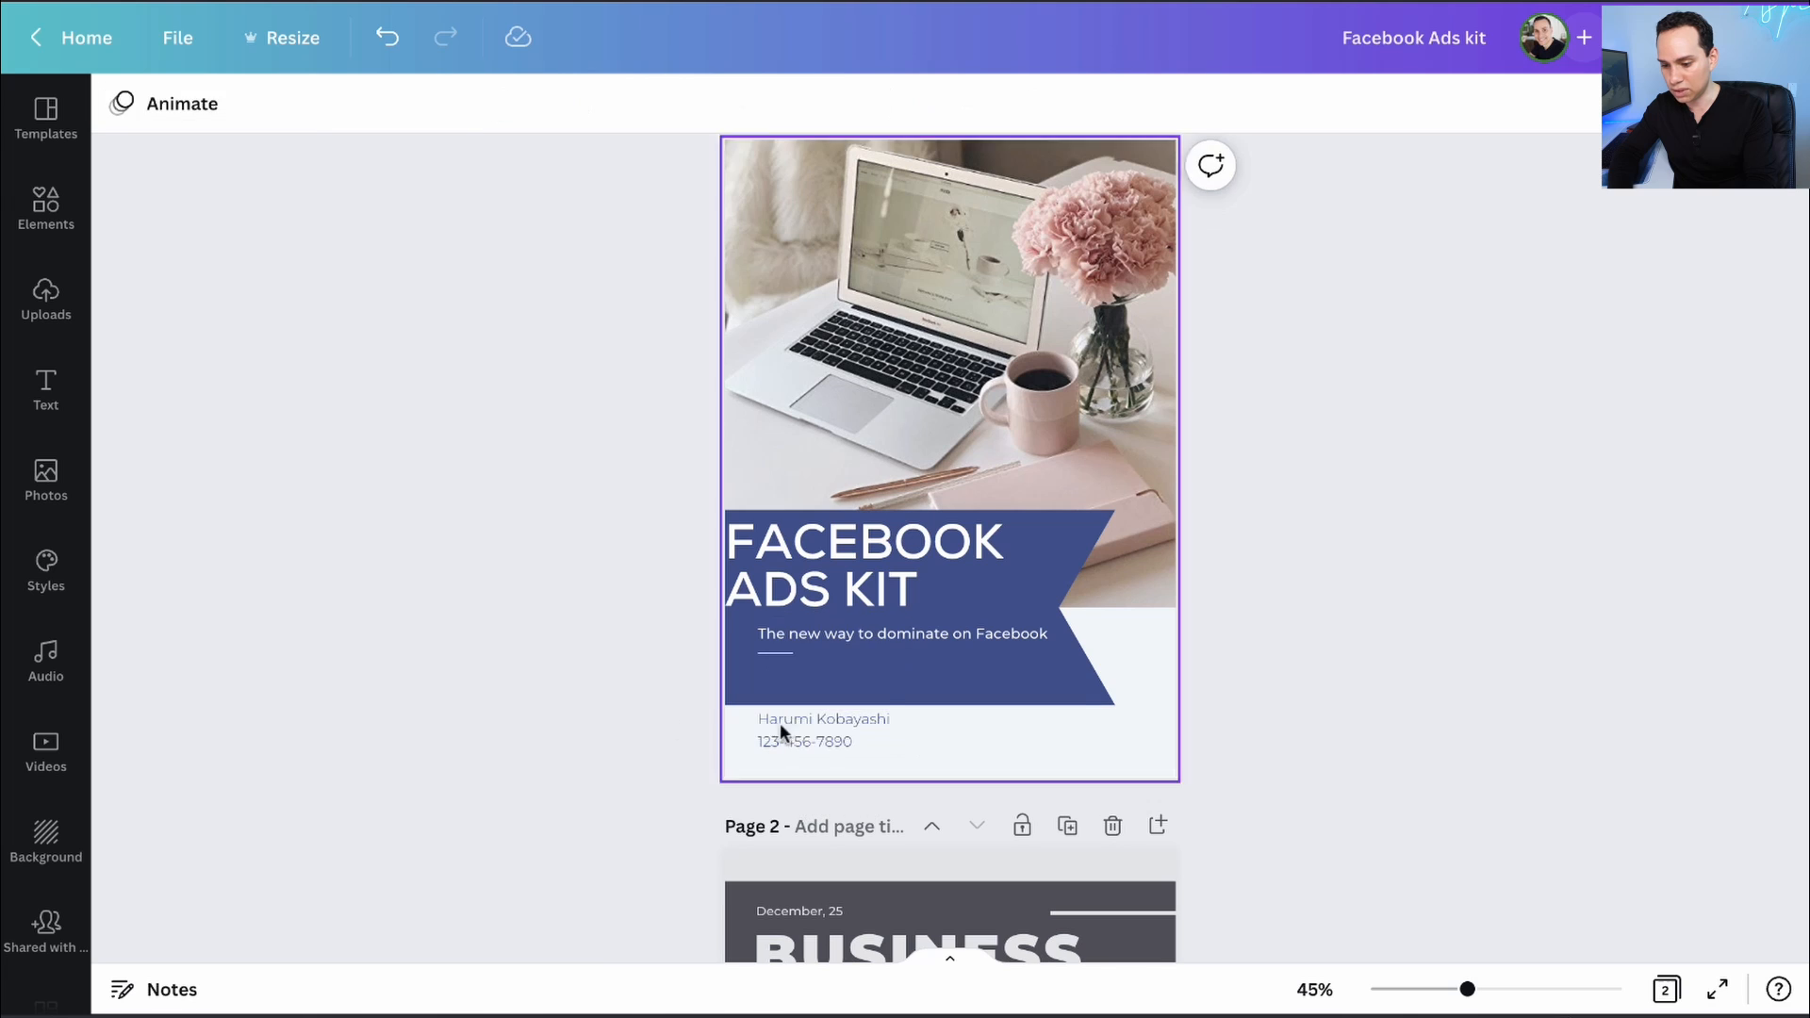
# - Replace the sample name with the new author's name, then select it with the ACTMarketing.io line
pyautogui.click(837, 717)
pyautogui.click(837, 717)
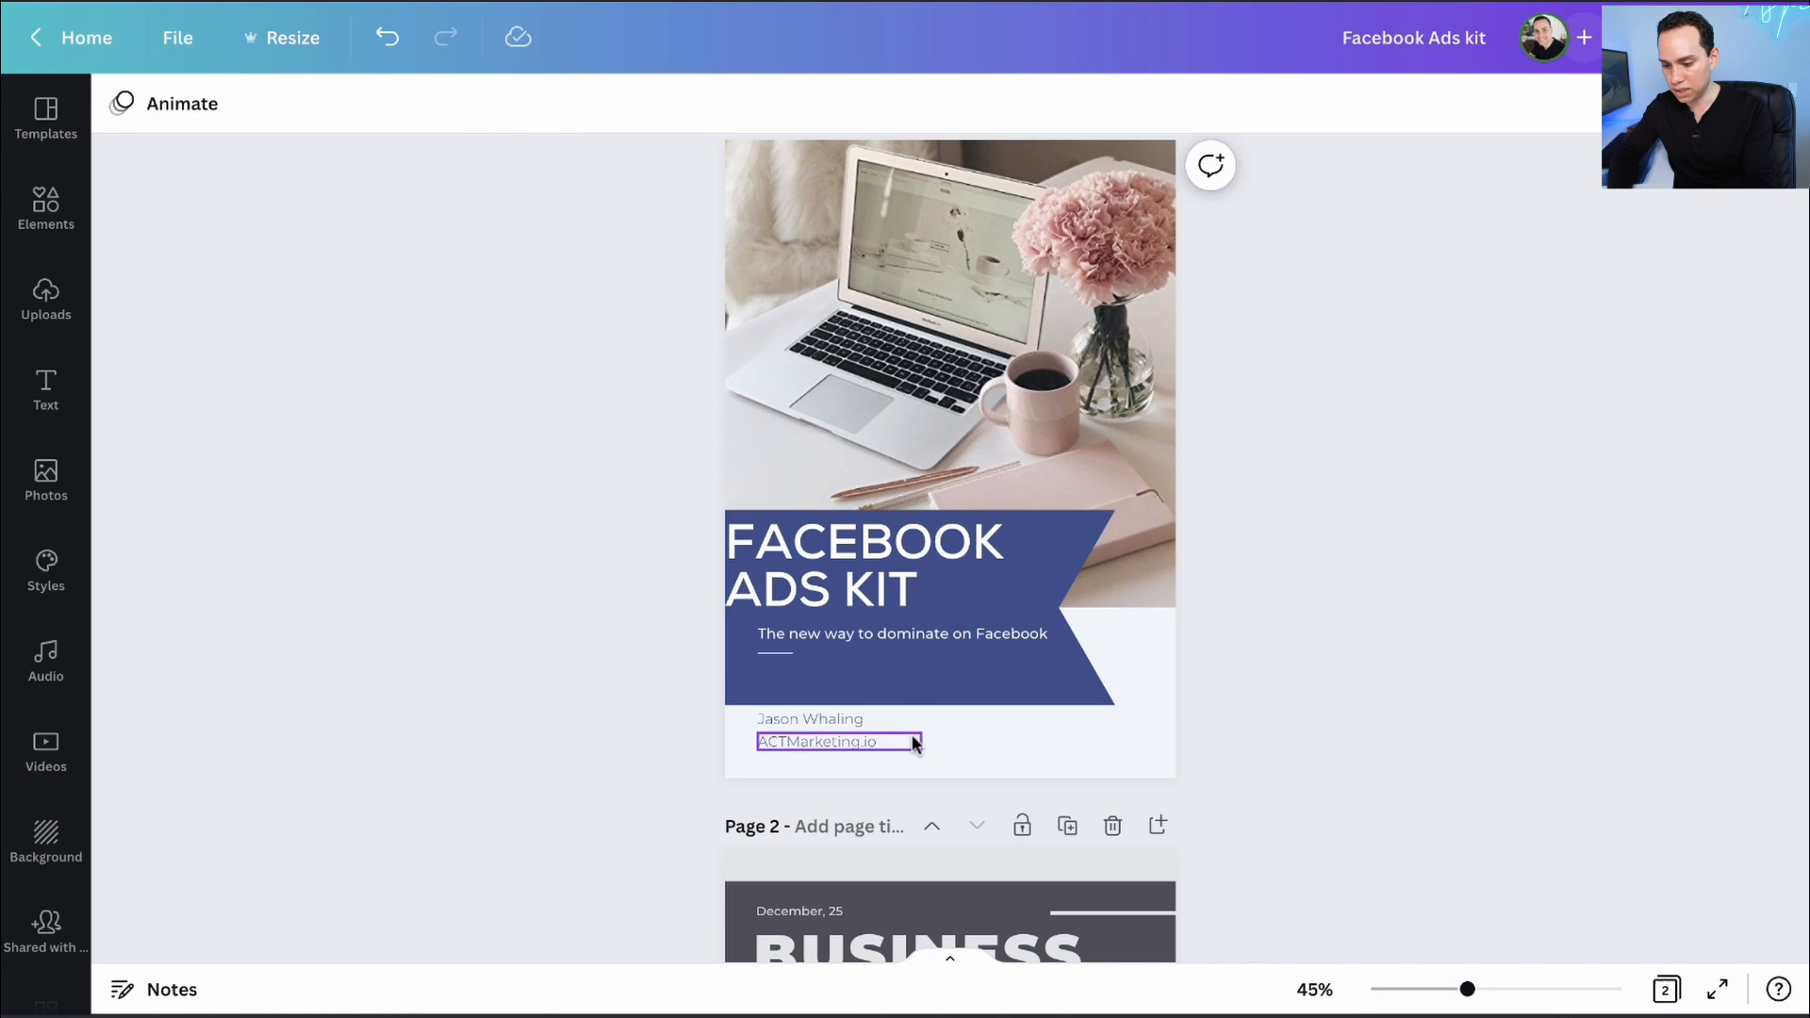
pyautogui.click(913, 744)
pyautogui.keyDown('shift'); pyautogui.click(879, 717); pyautogui.keyUp('shift')
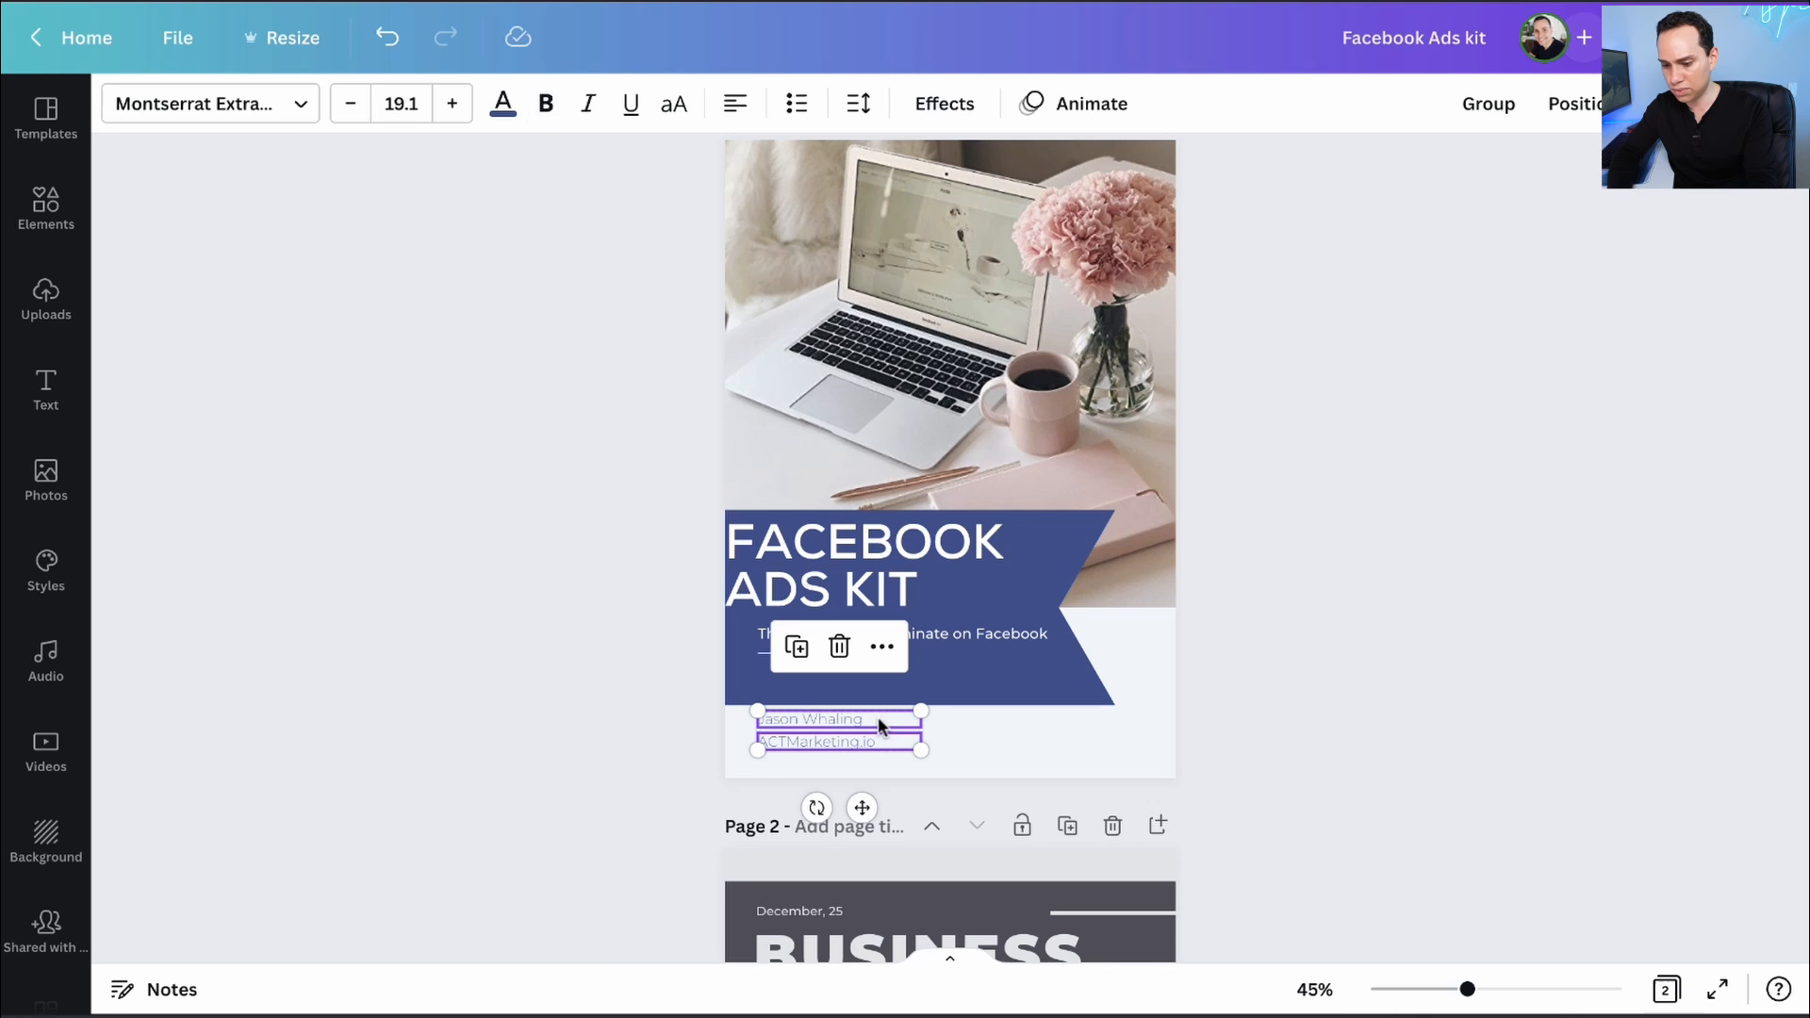
# - Make the author name and ACTMarketing.io lines black, in Montserrat Semi-Bold
pyautogui.click(504, 104)
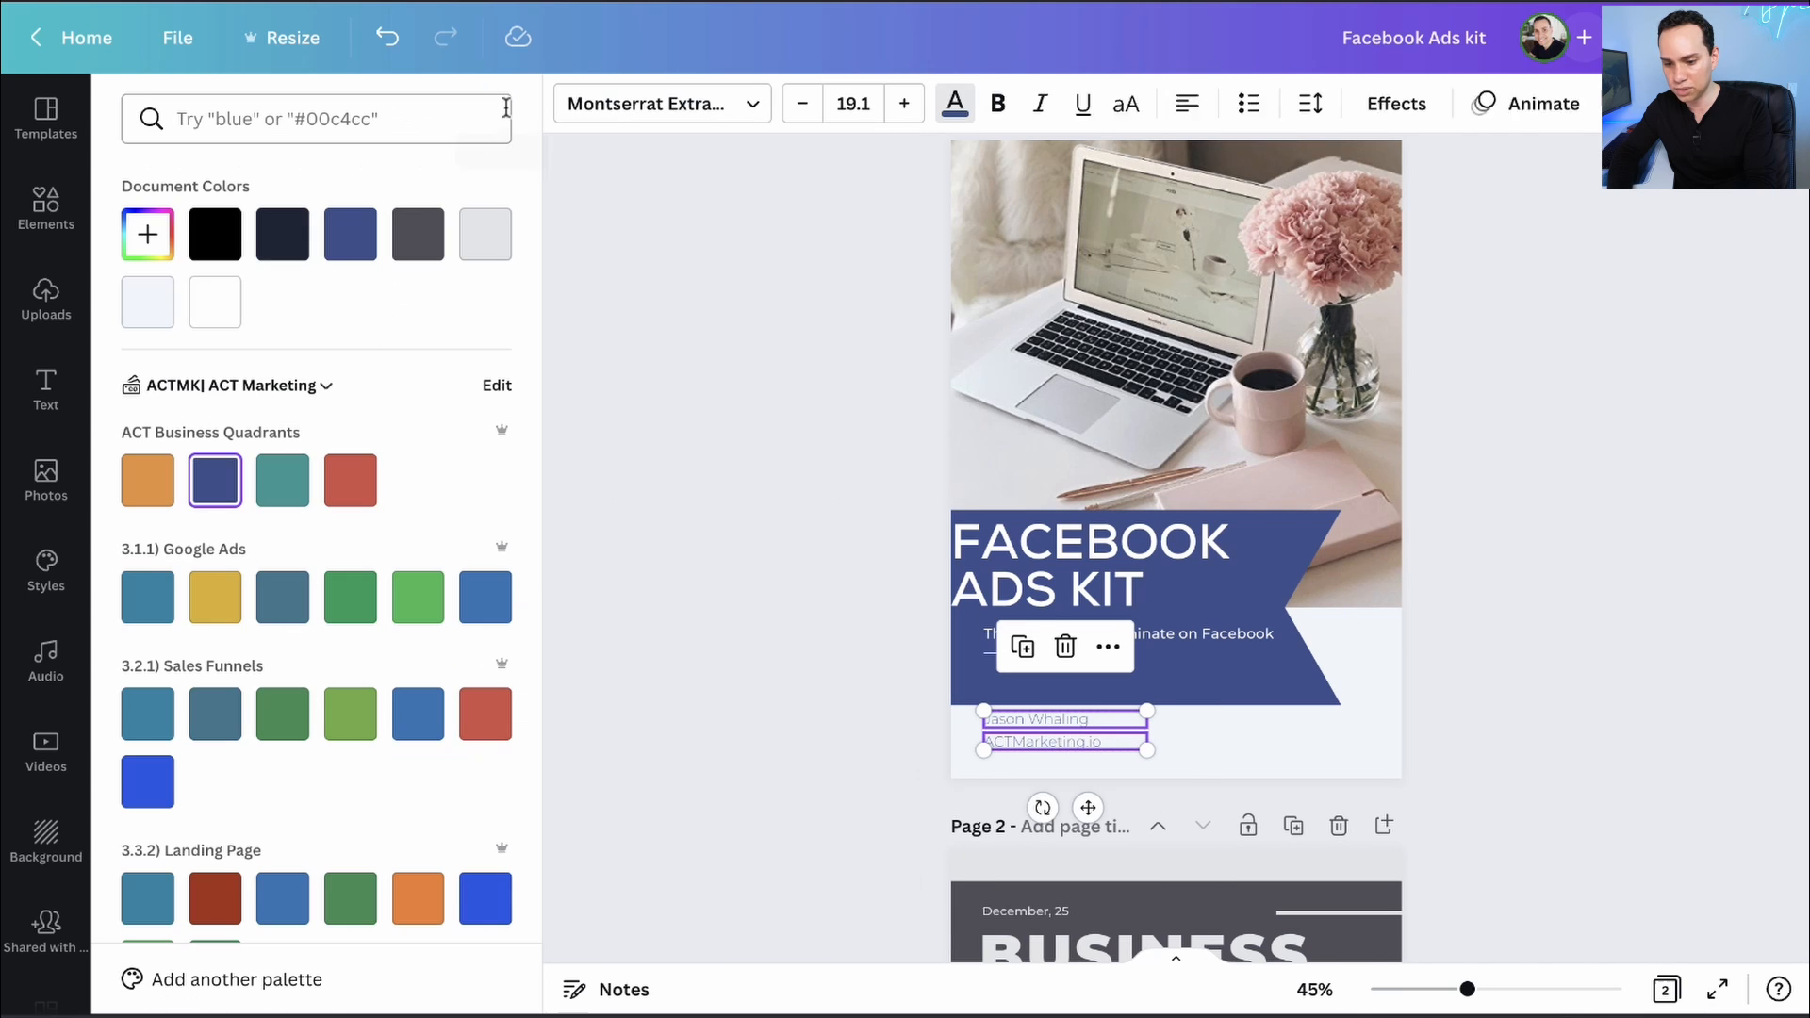
pyautogui.click(215, 234)
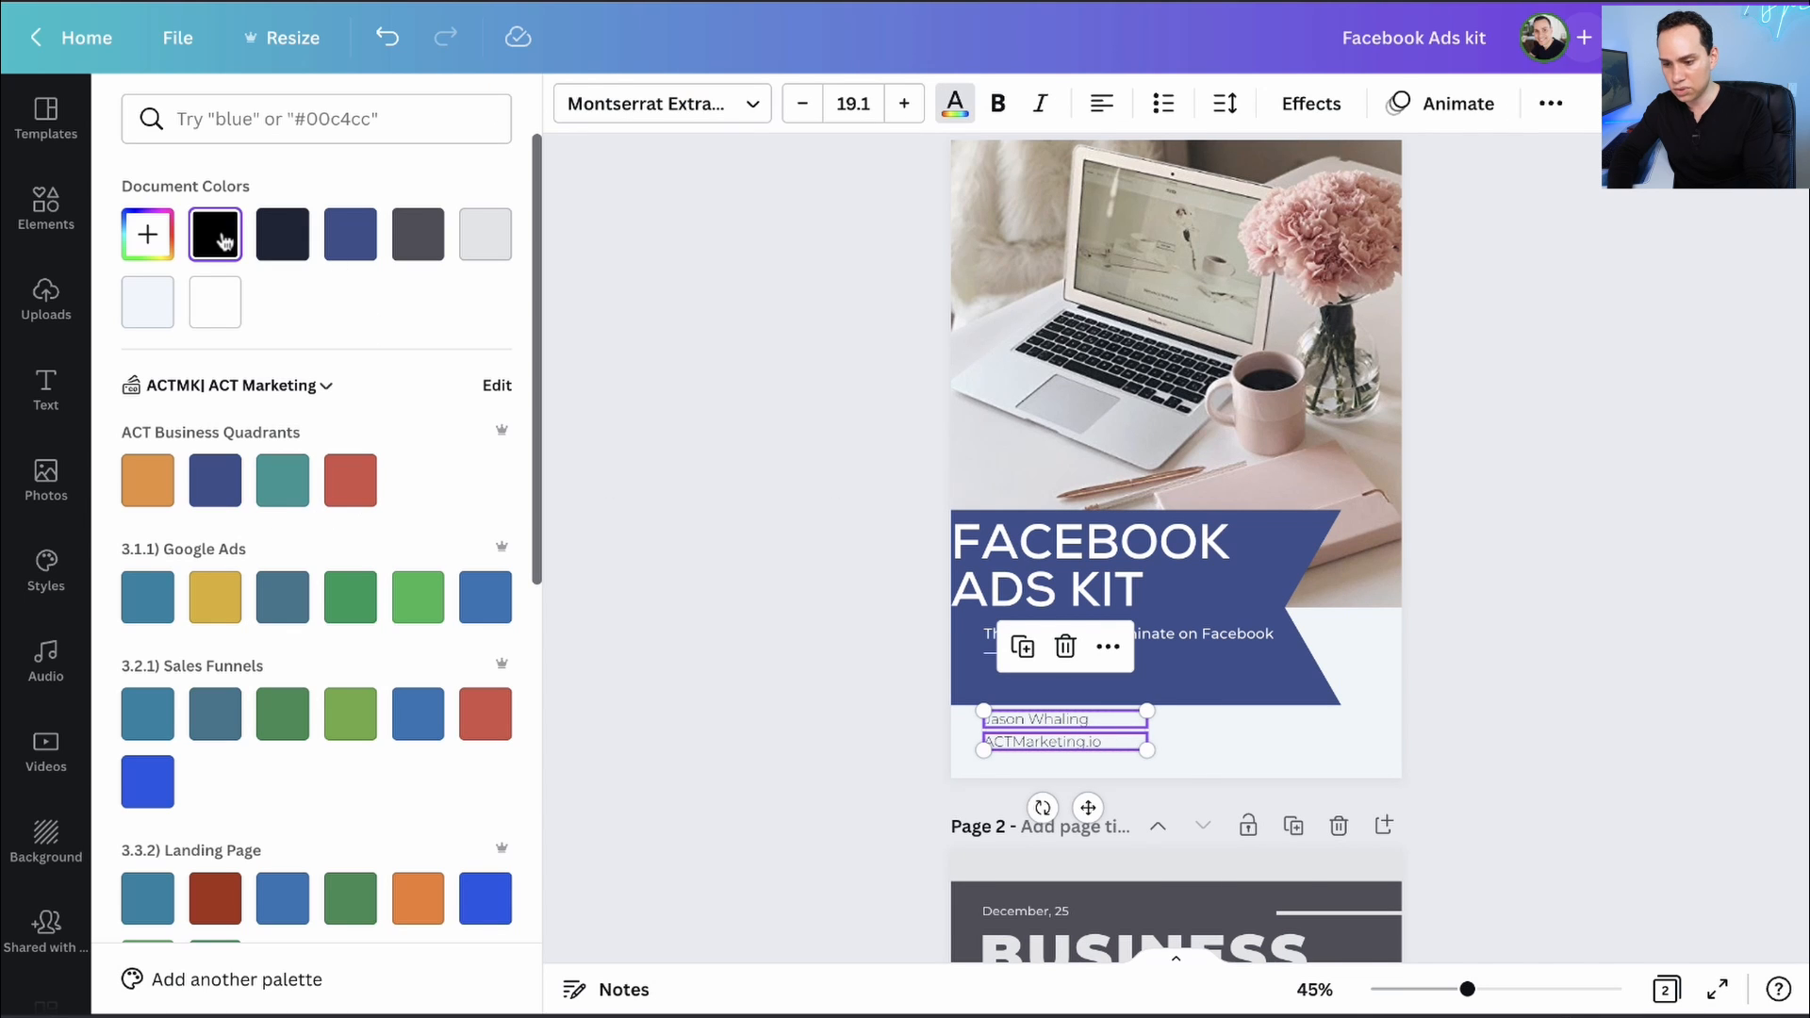
pyautogui.click(717, 105)
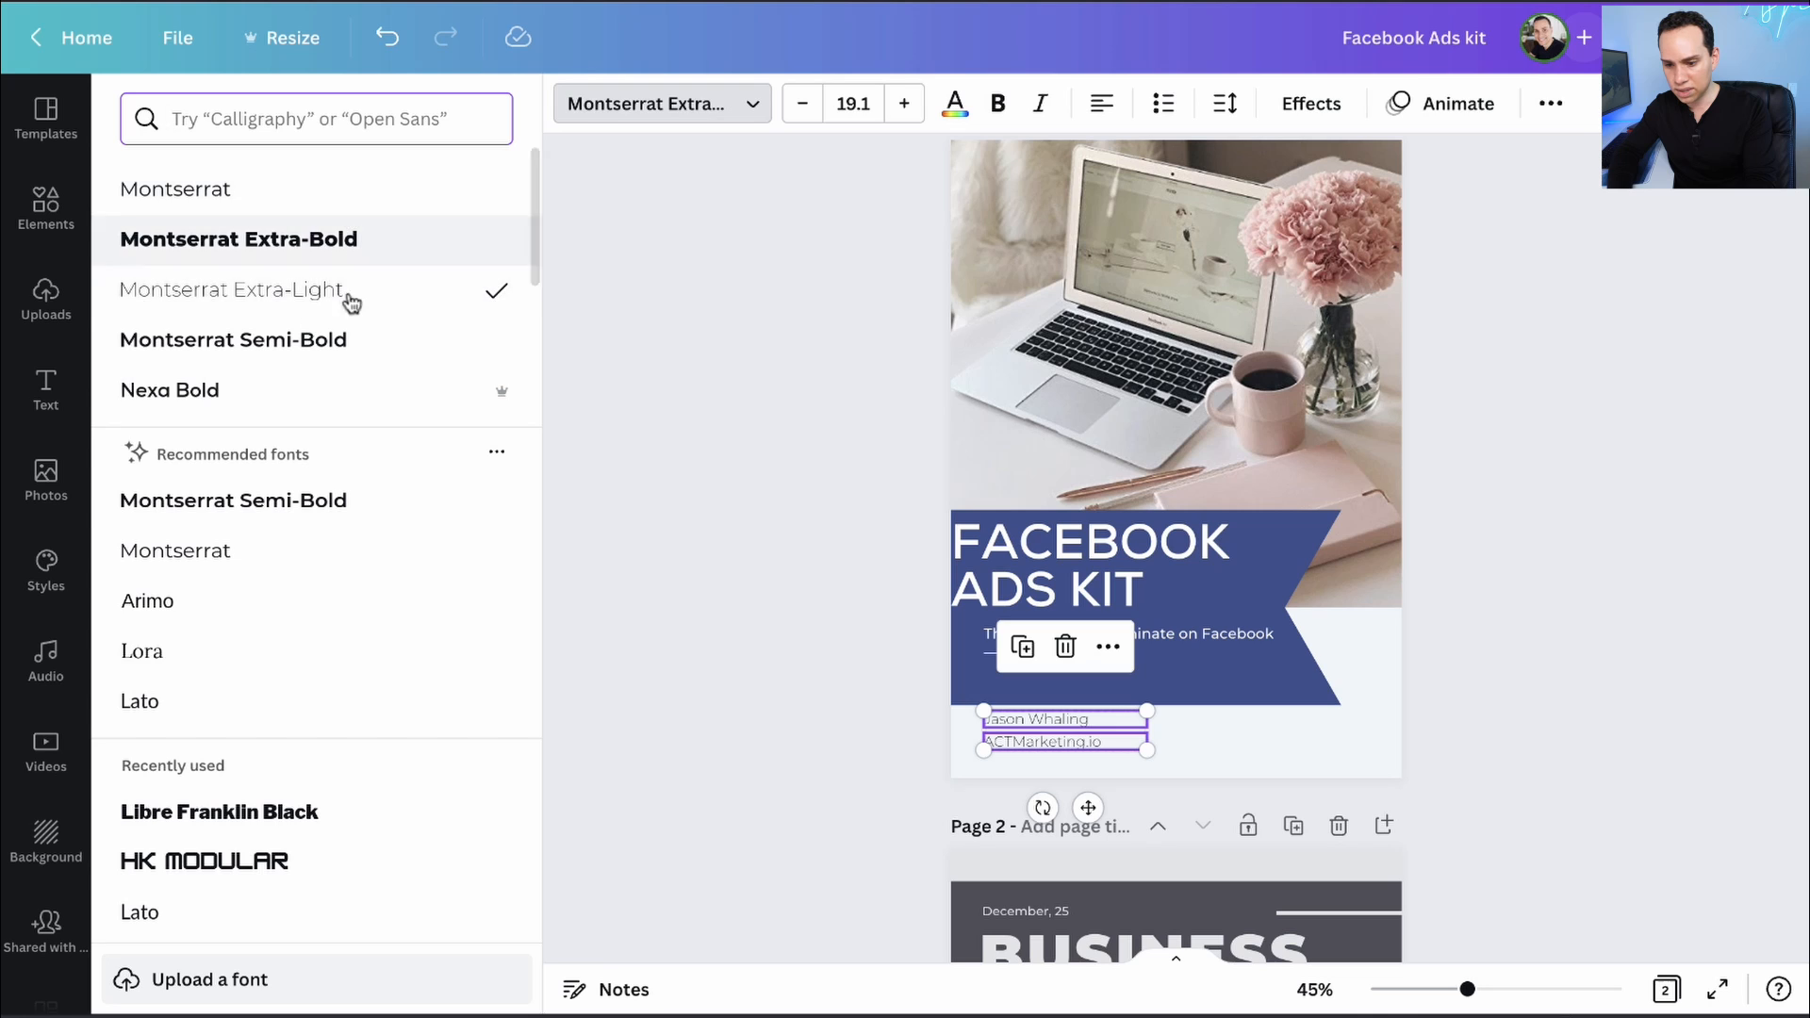
pyautogui.click(327, 243)
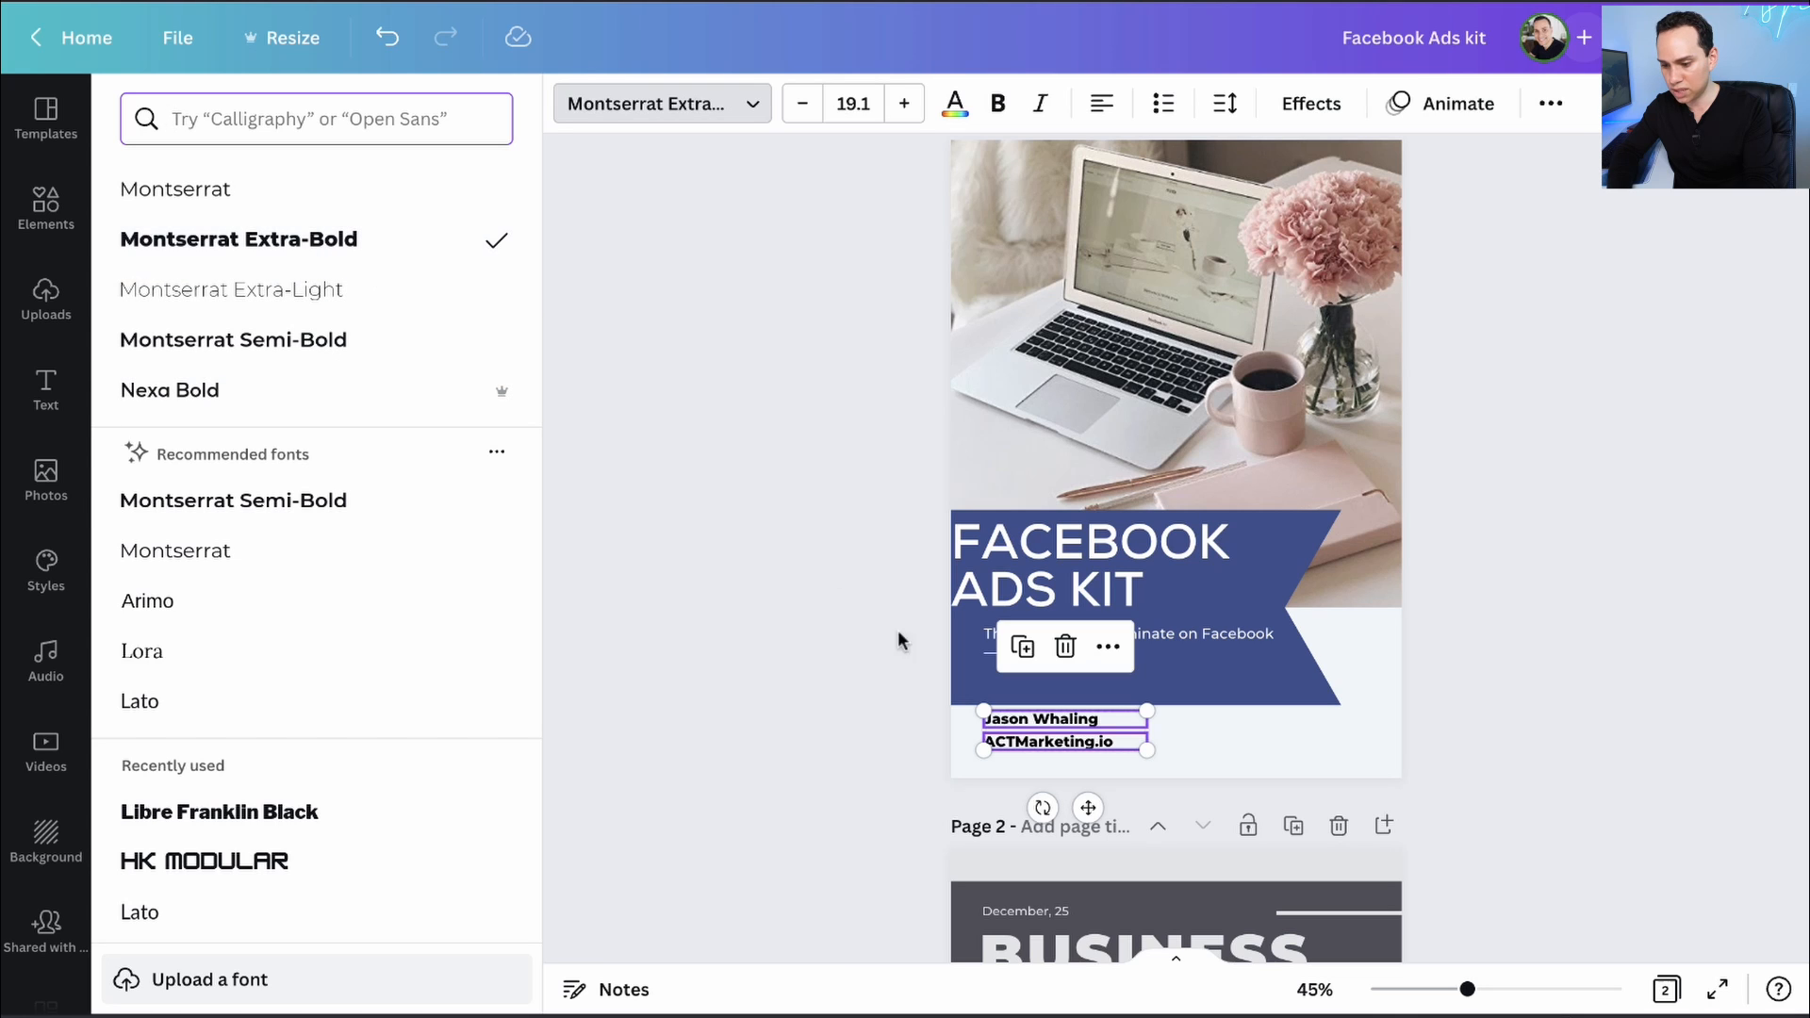
pyautogui.click(364, 340)
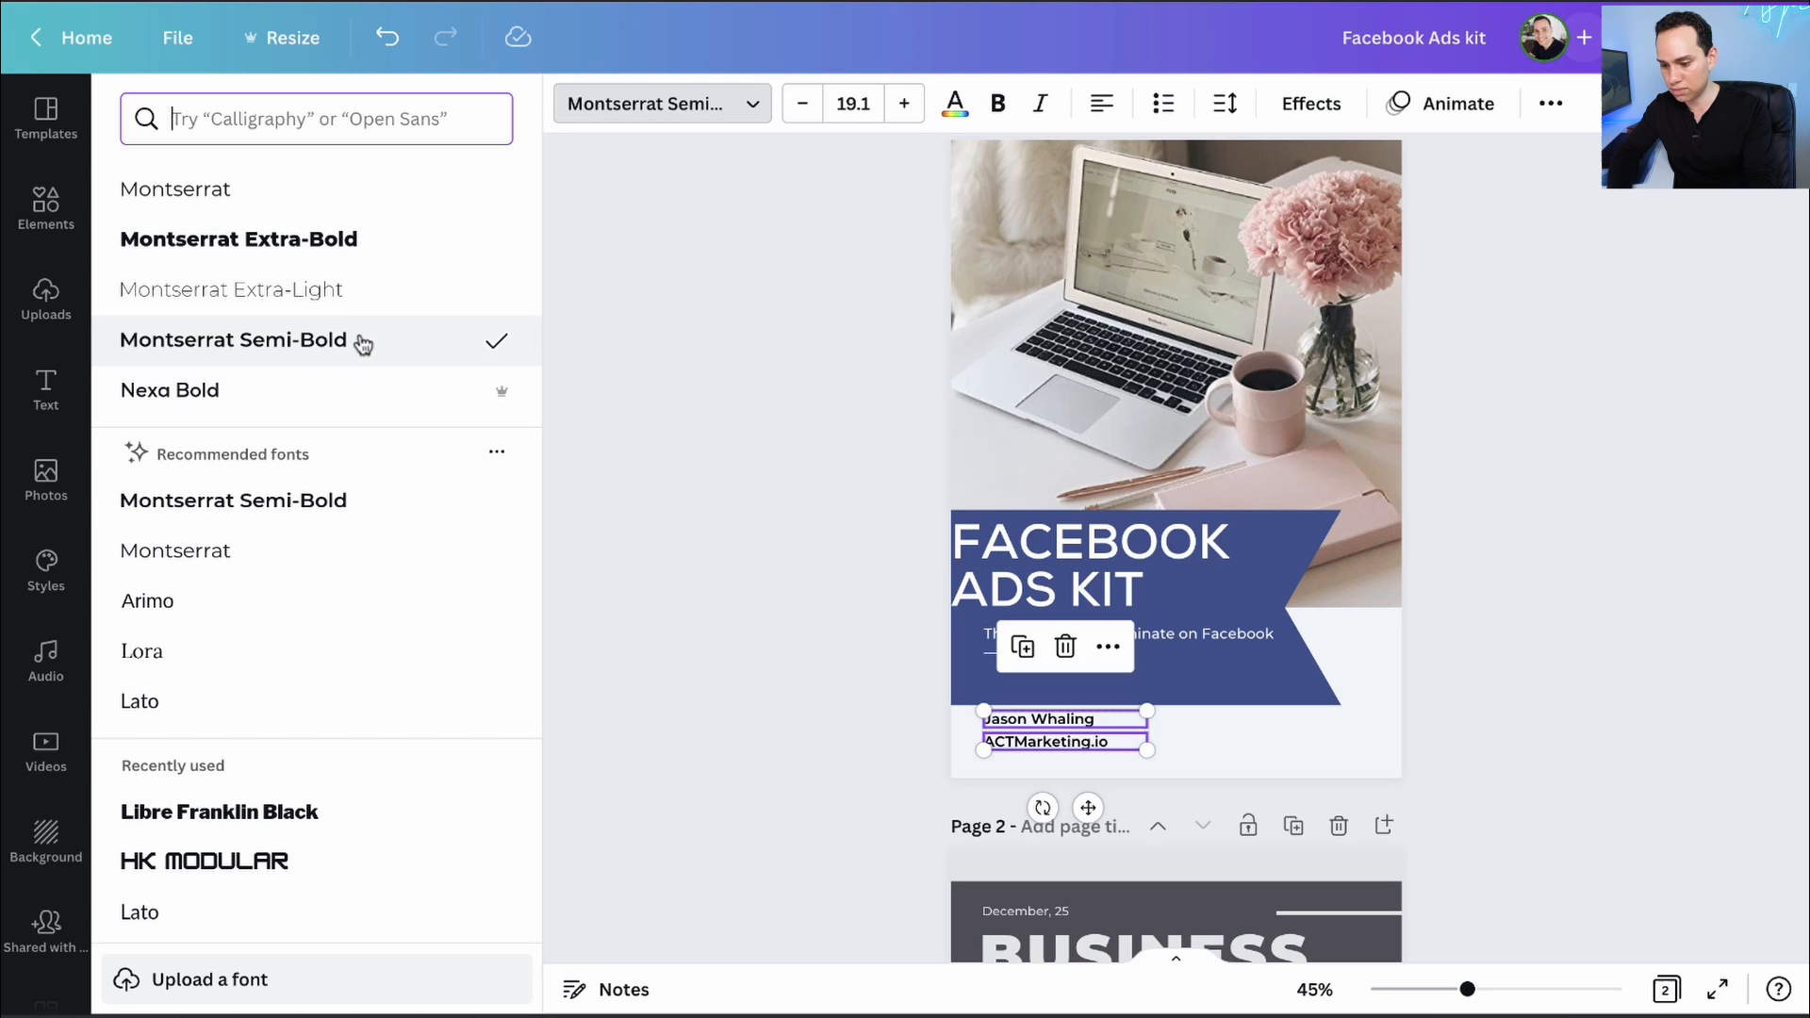
pyautogui.click(770, 631)
pyautogui.click(669, 615)
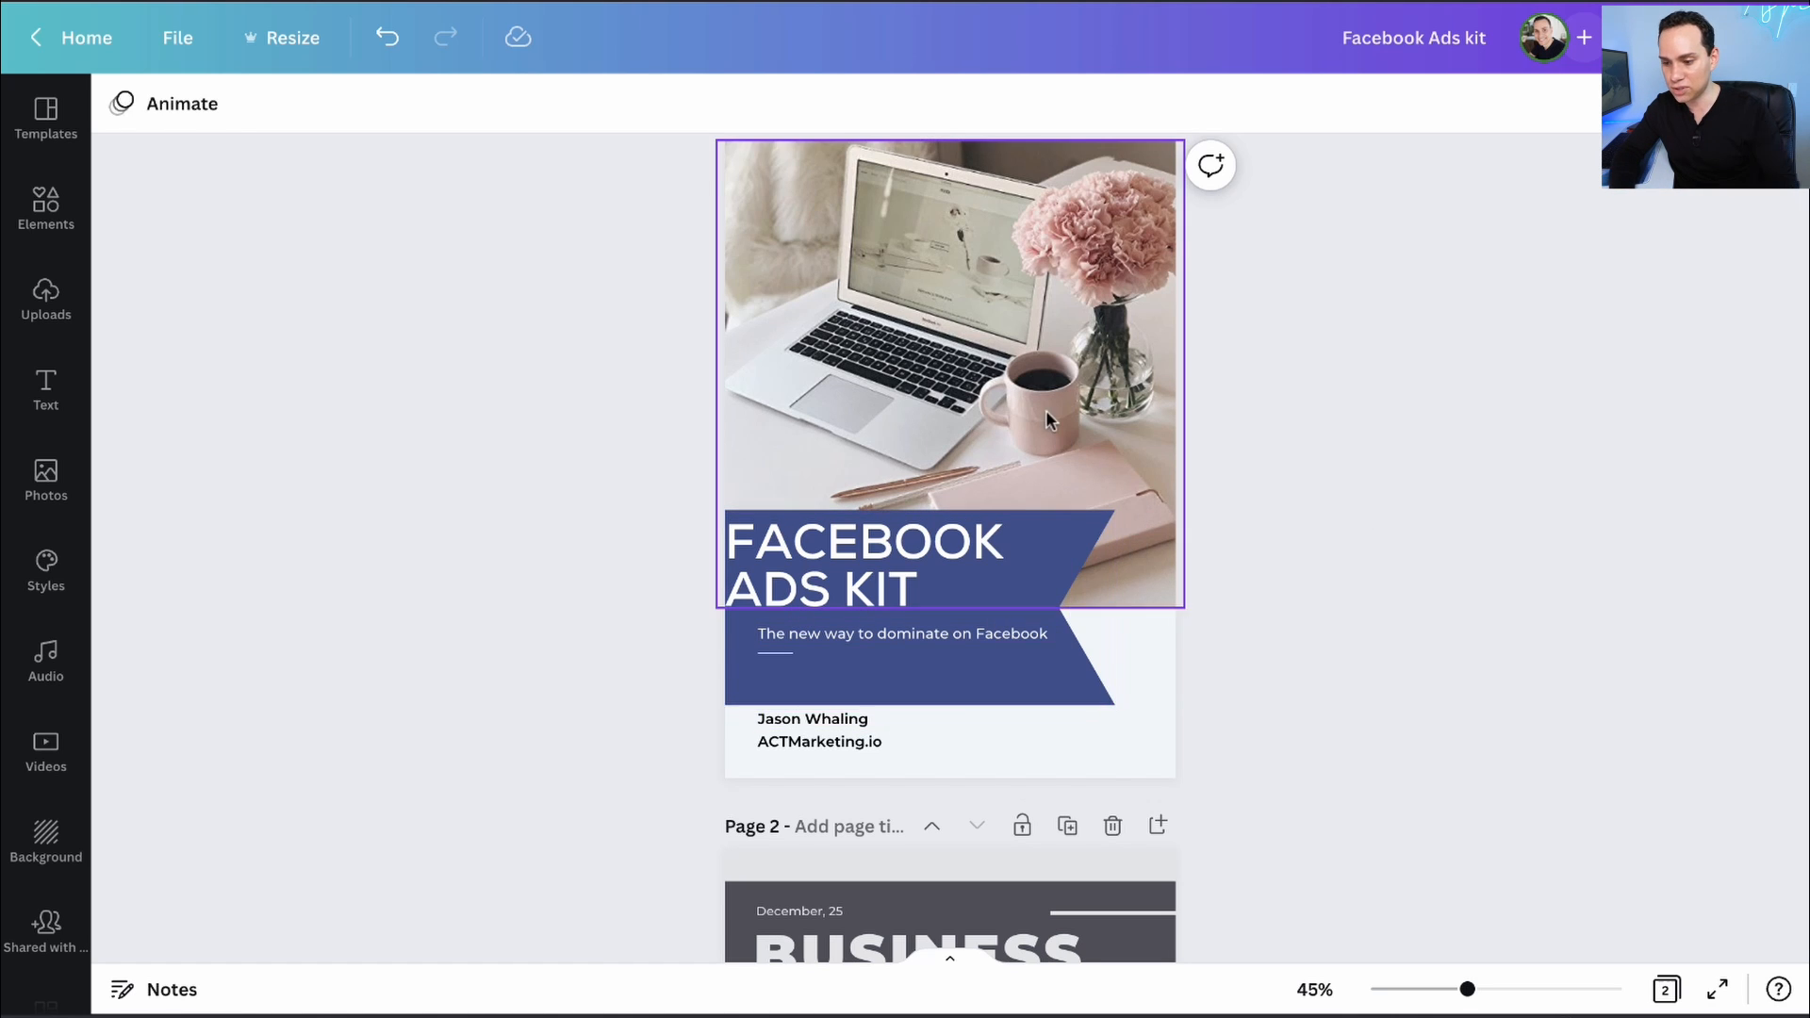
pyautogui.scroll(1, 1047, 417)
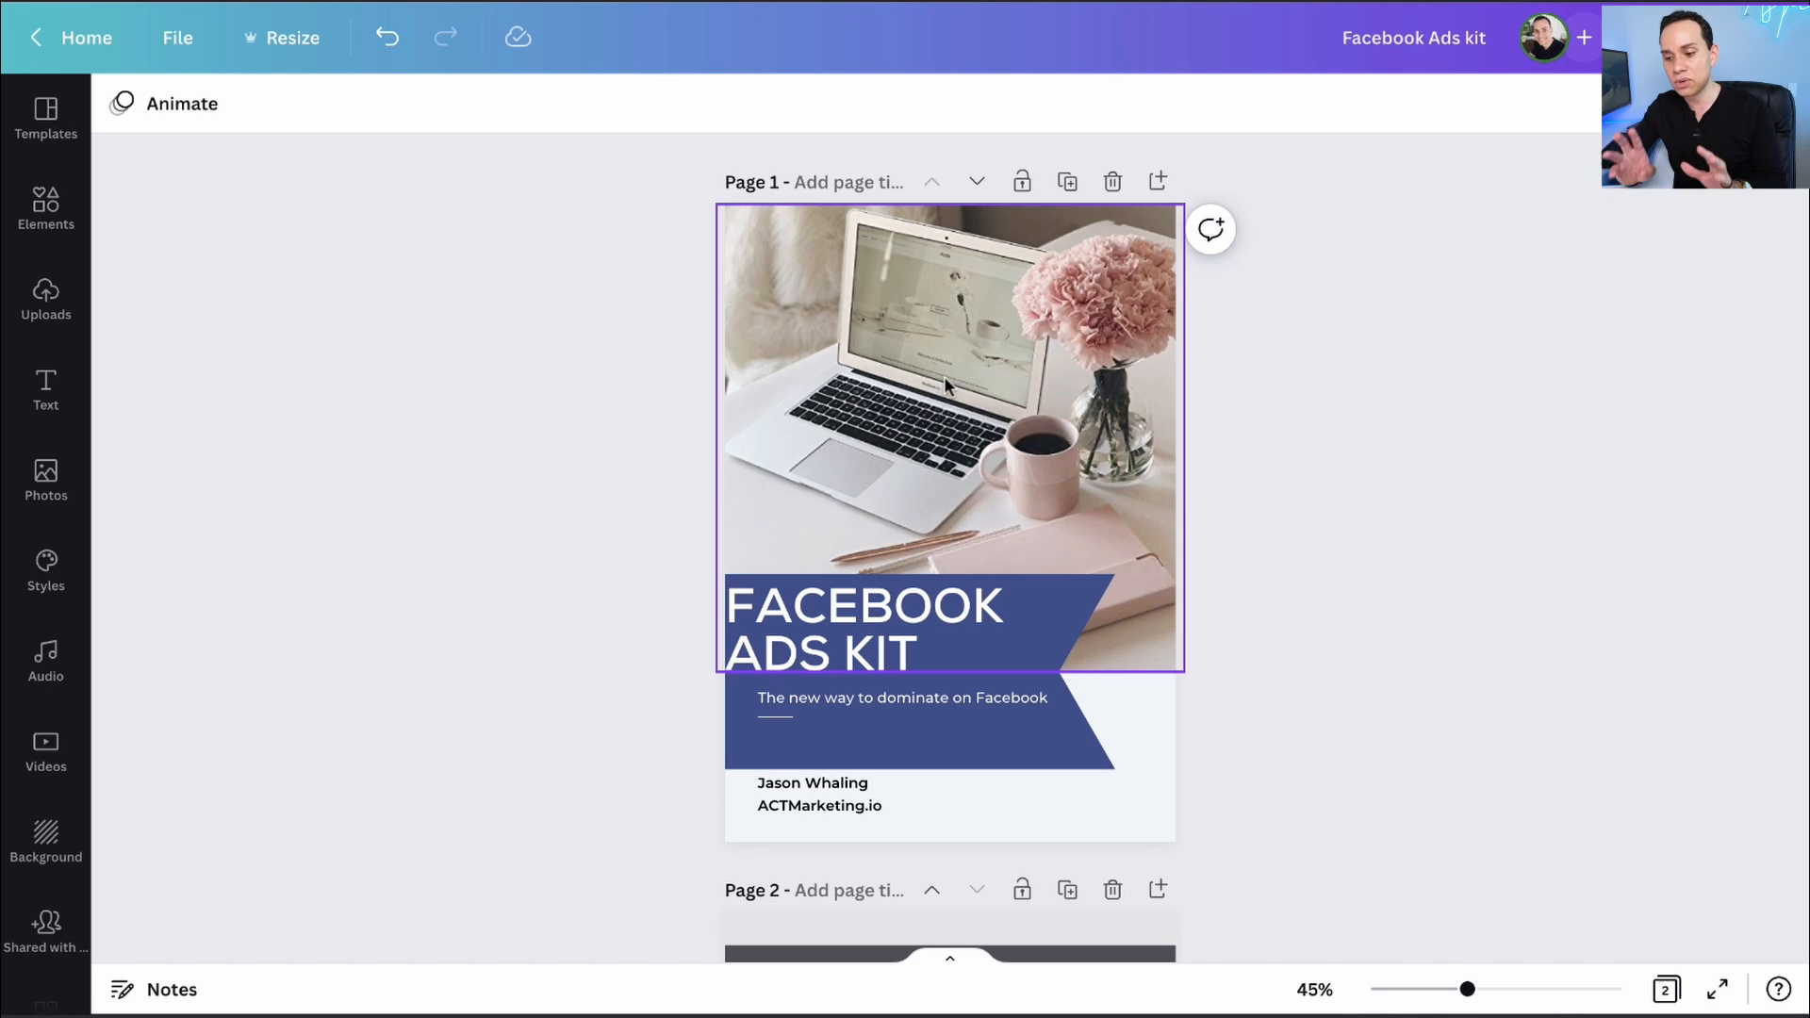
# - Move from the Business Plans templates to the Elements library beside the cover
pyautogui.click(46, 117)
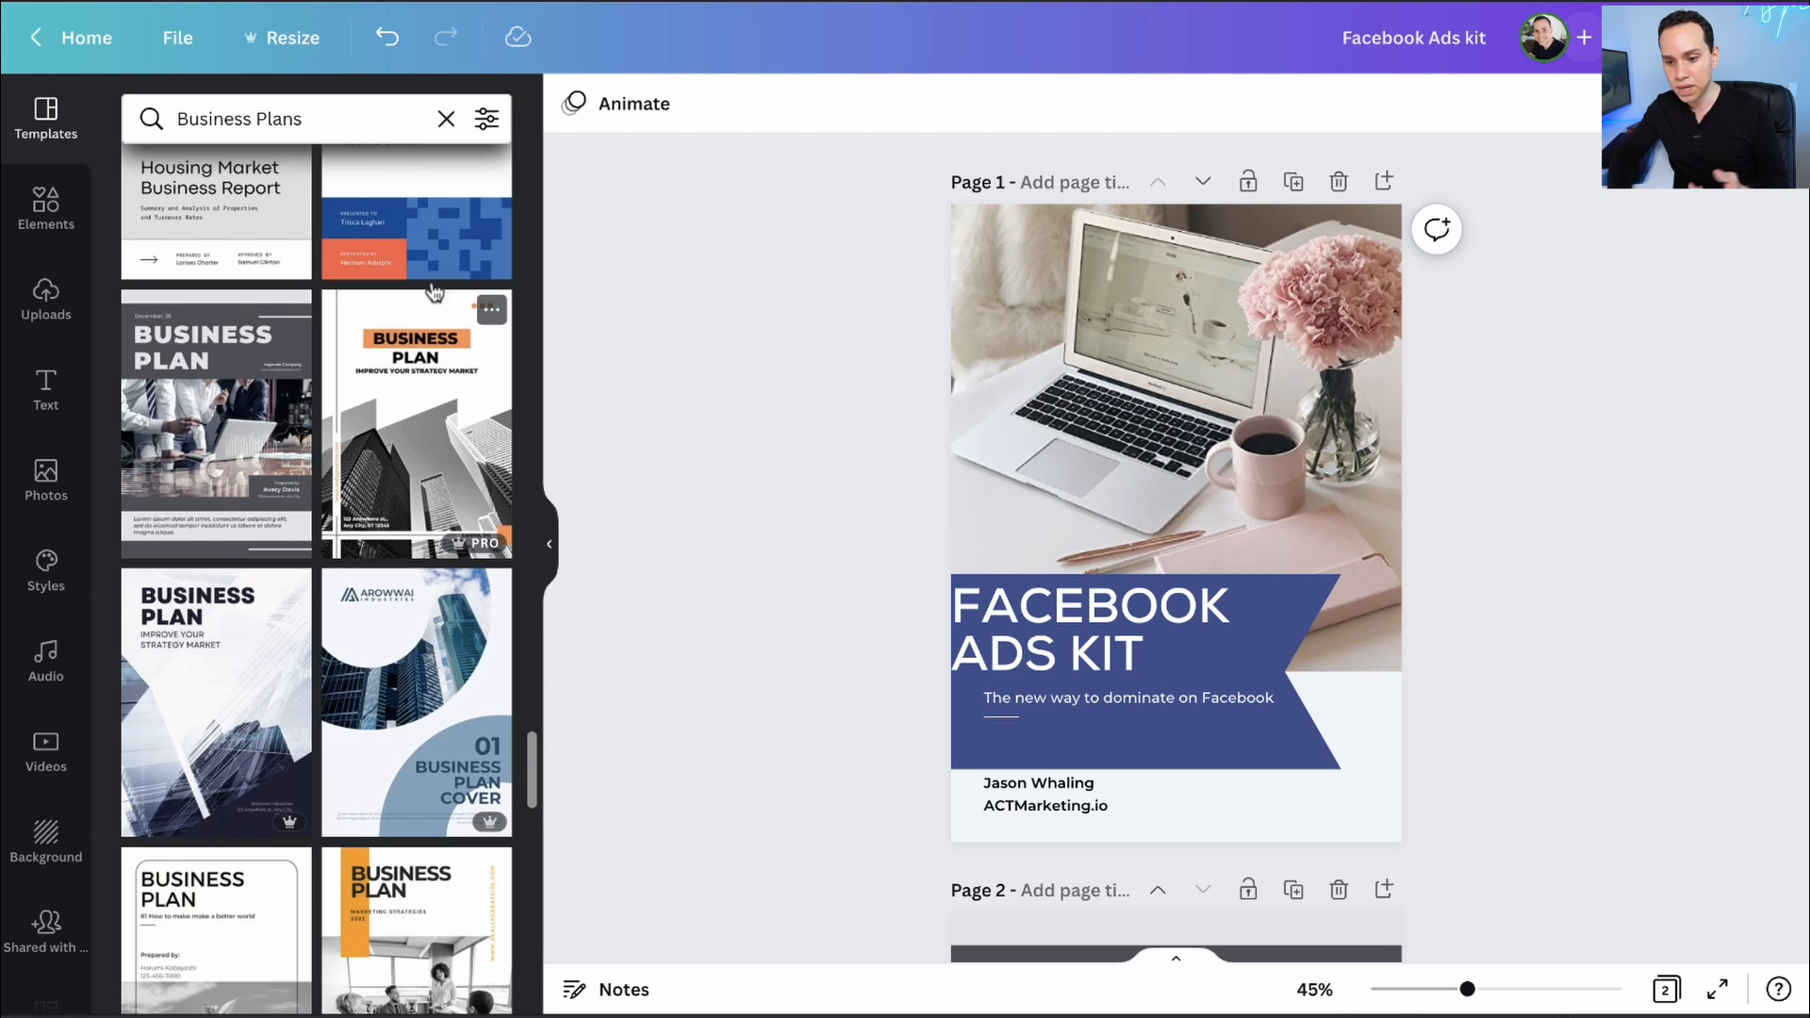
pyautogui.click(48, 208)
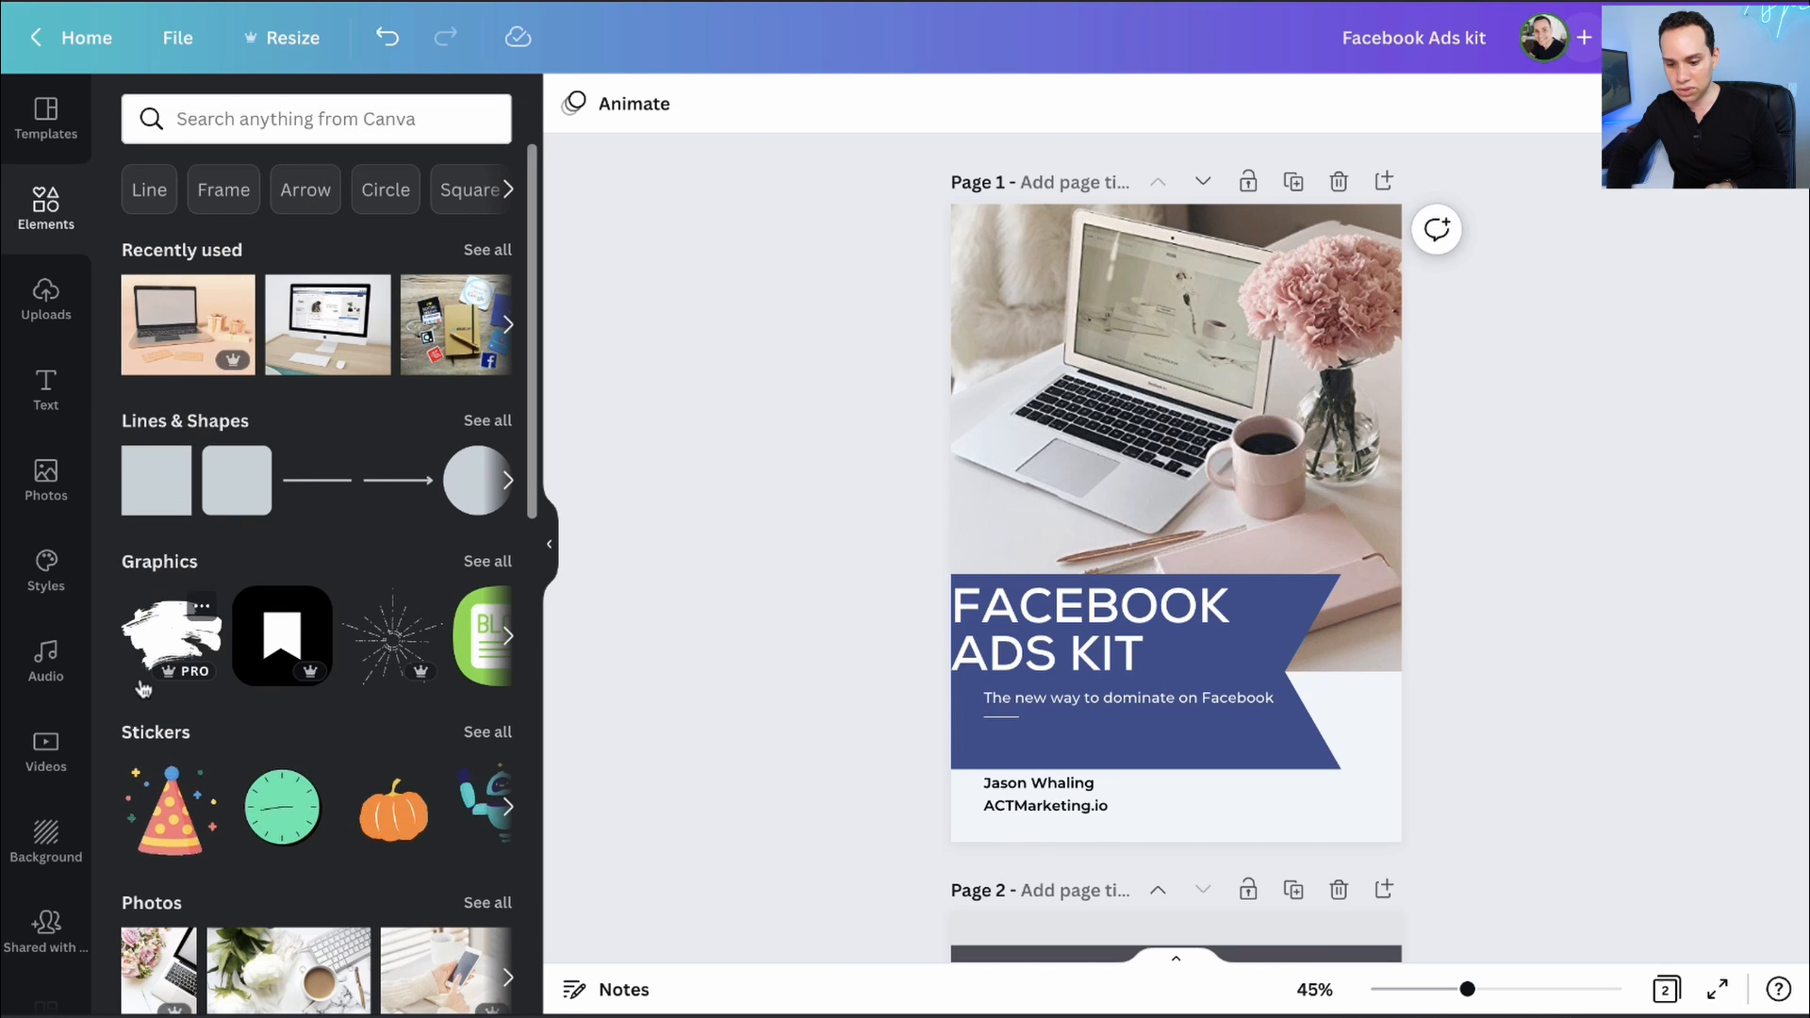
# - Search the full Photos collection for 'Facebook Ads'
pyautogui.scroll(-3, 193, 622)
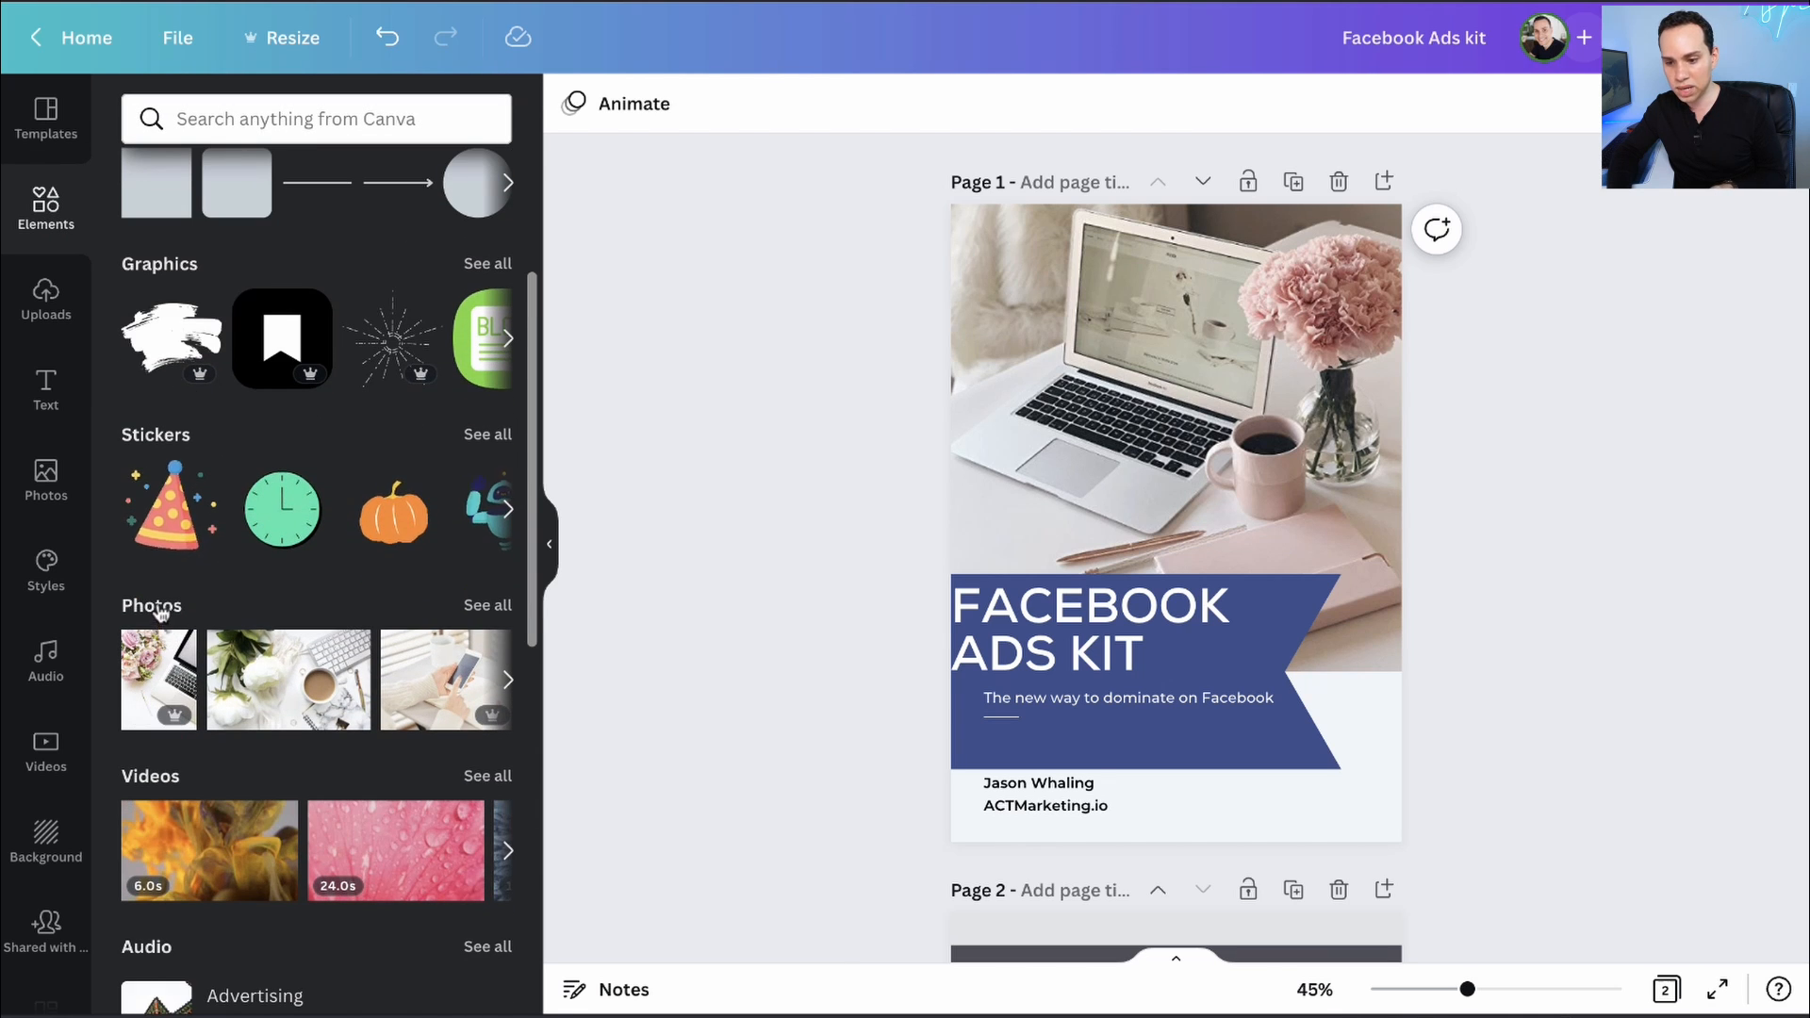
pyautogui.click(159, 608)
pyautogui.click(346, 178)
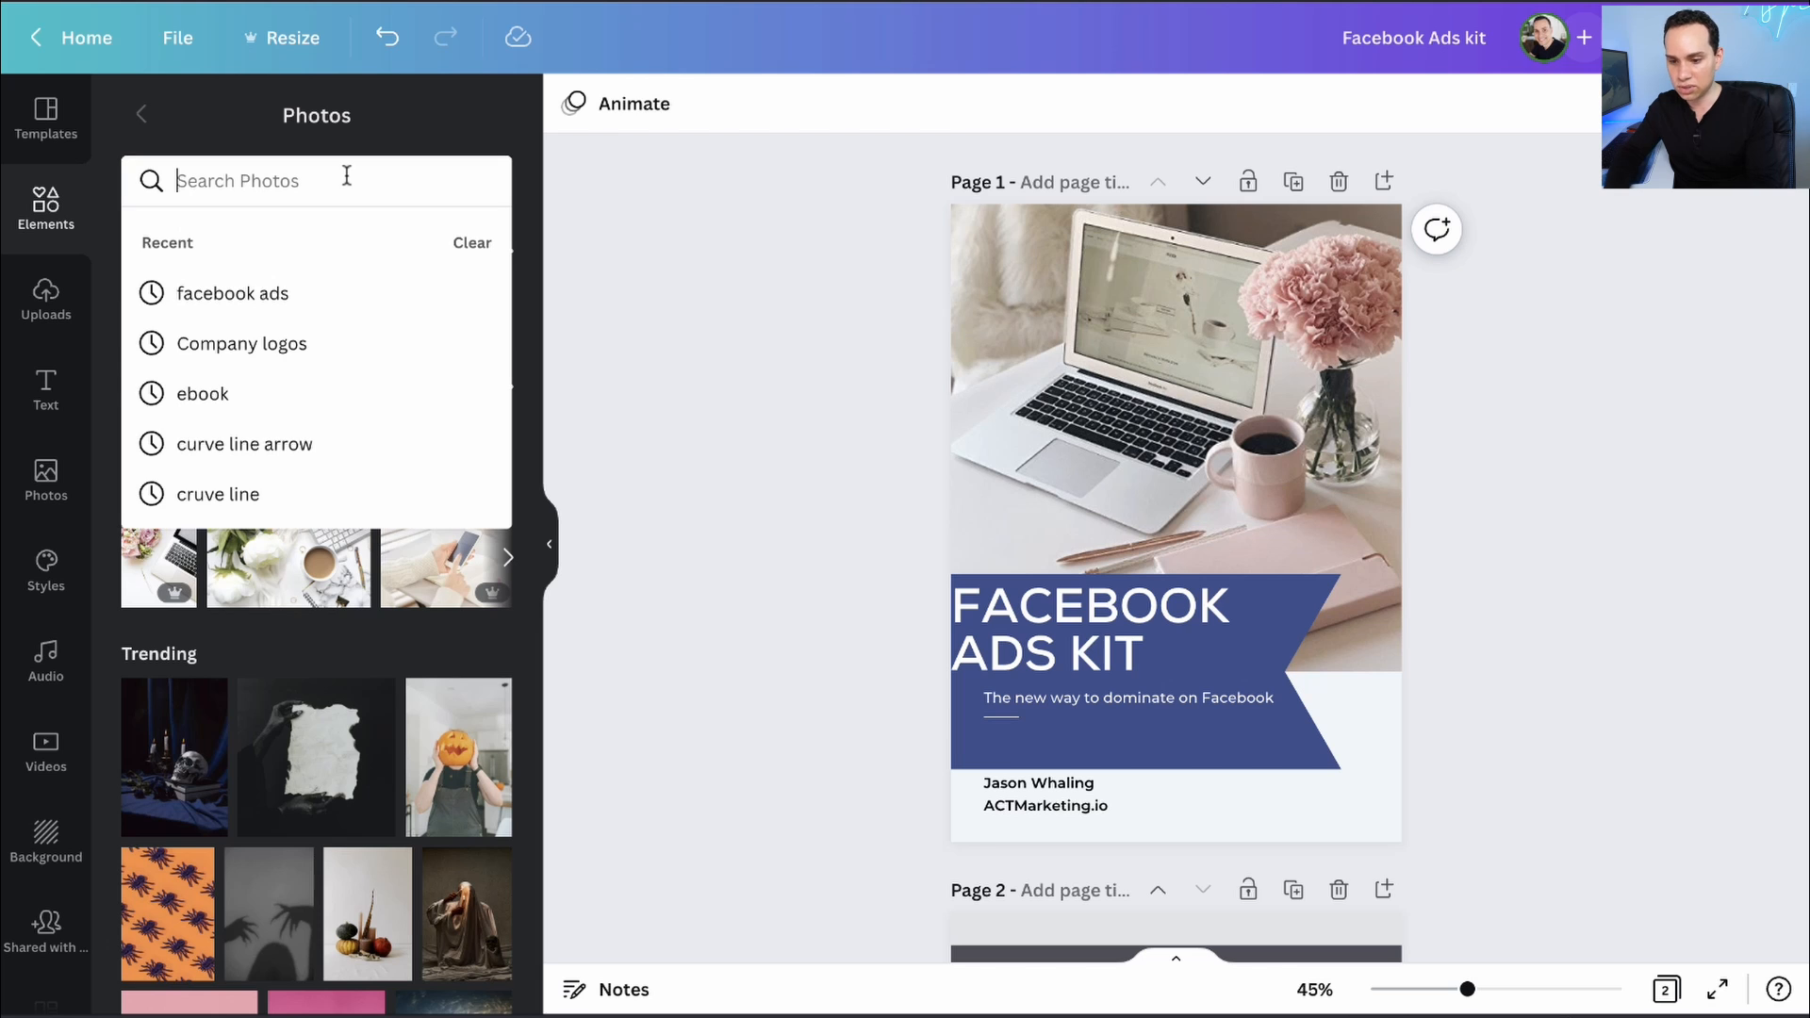
pyautogui.write('Facebook Ads')
pyautogui.press('Return')
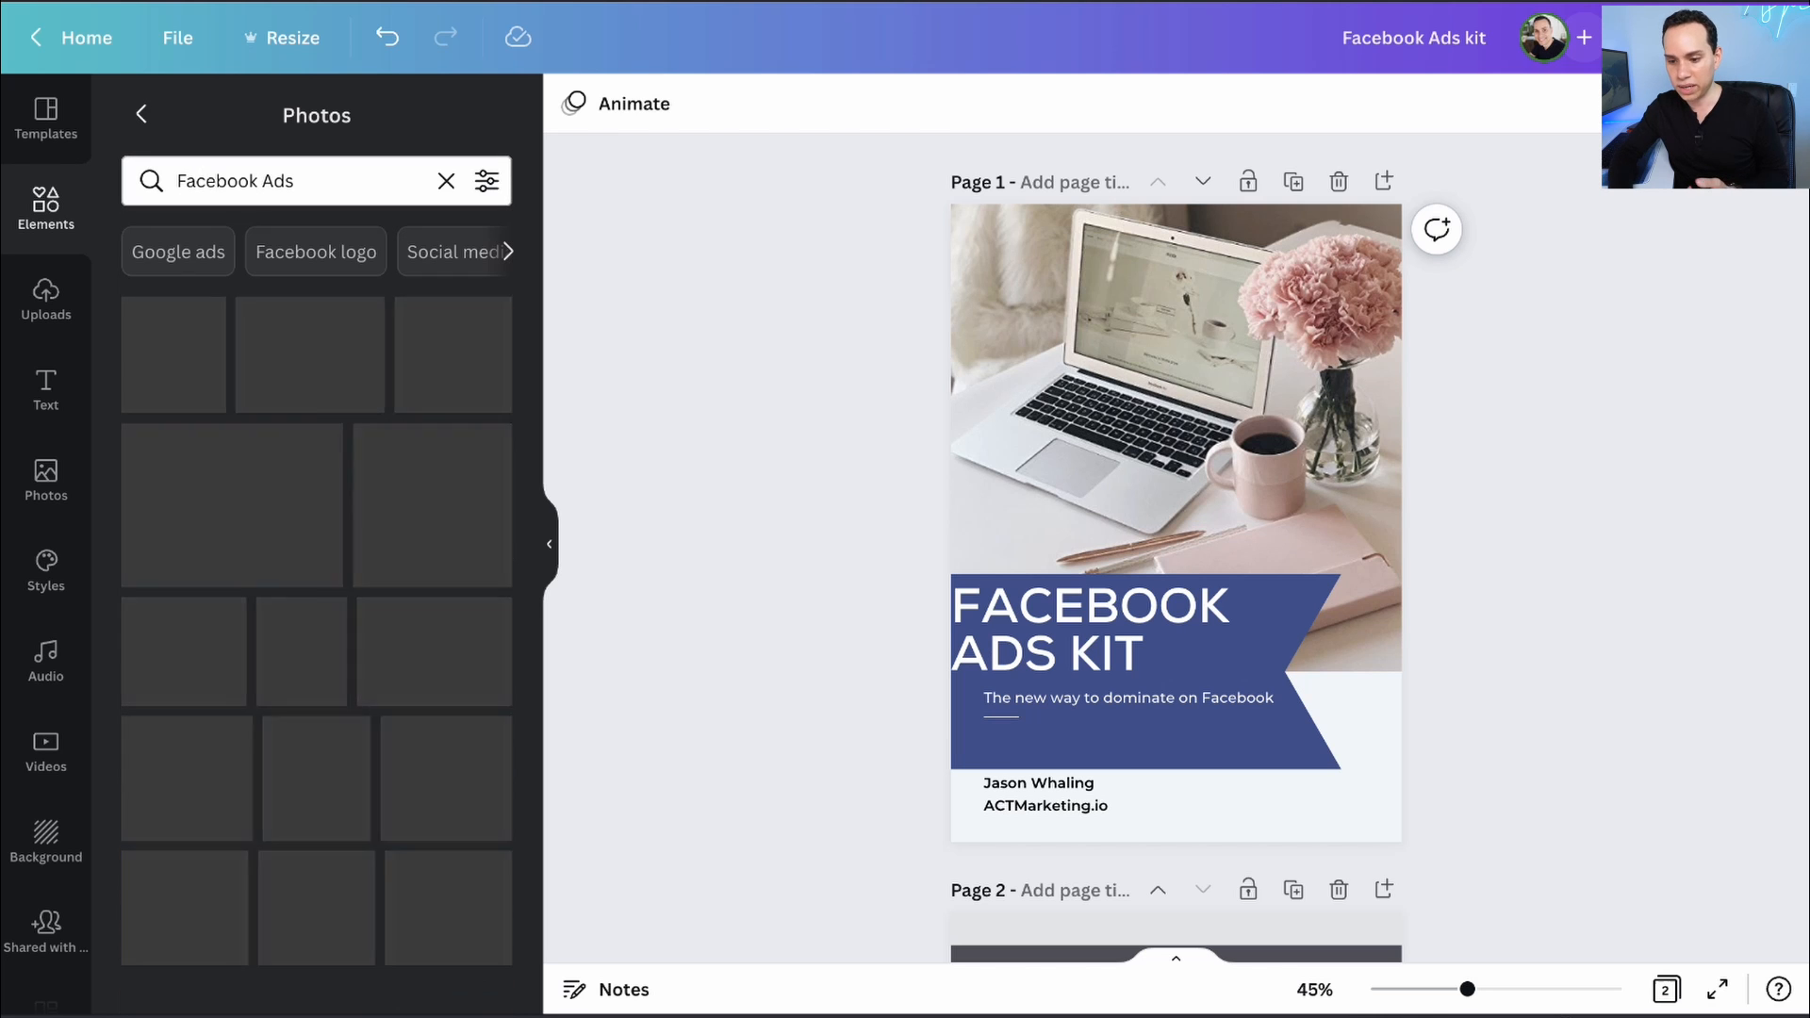
pyautogui.scroll(-12, 271, 410)
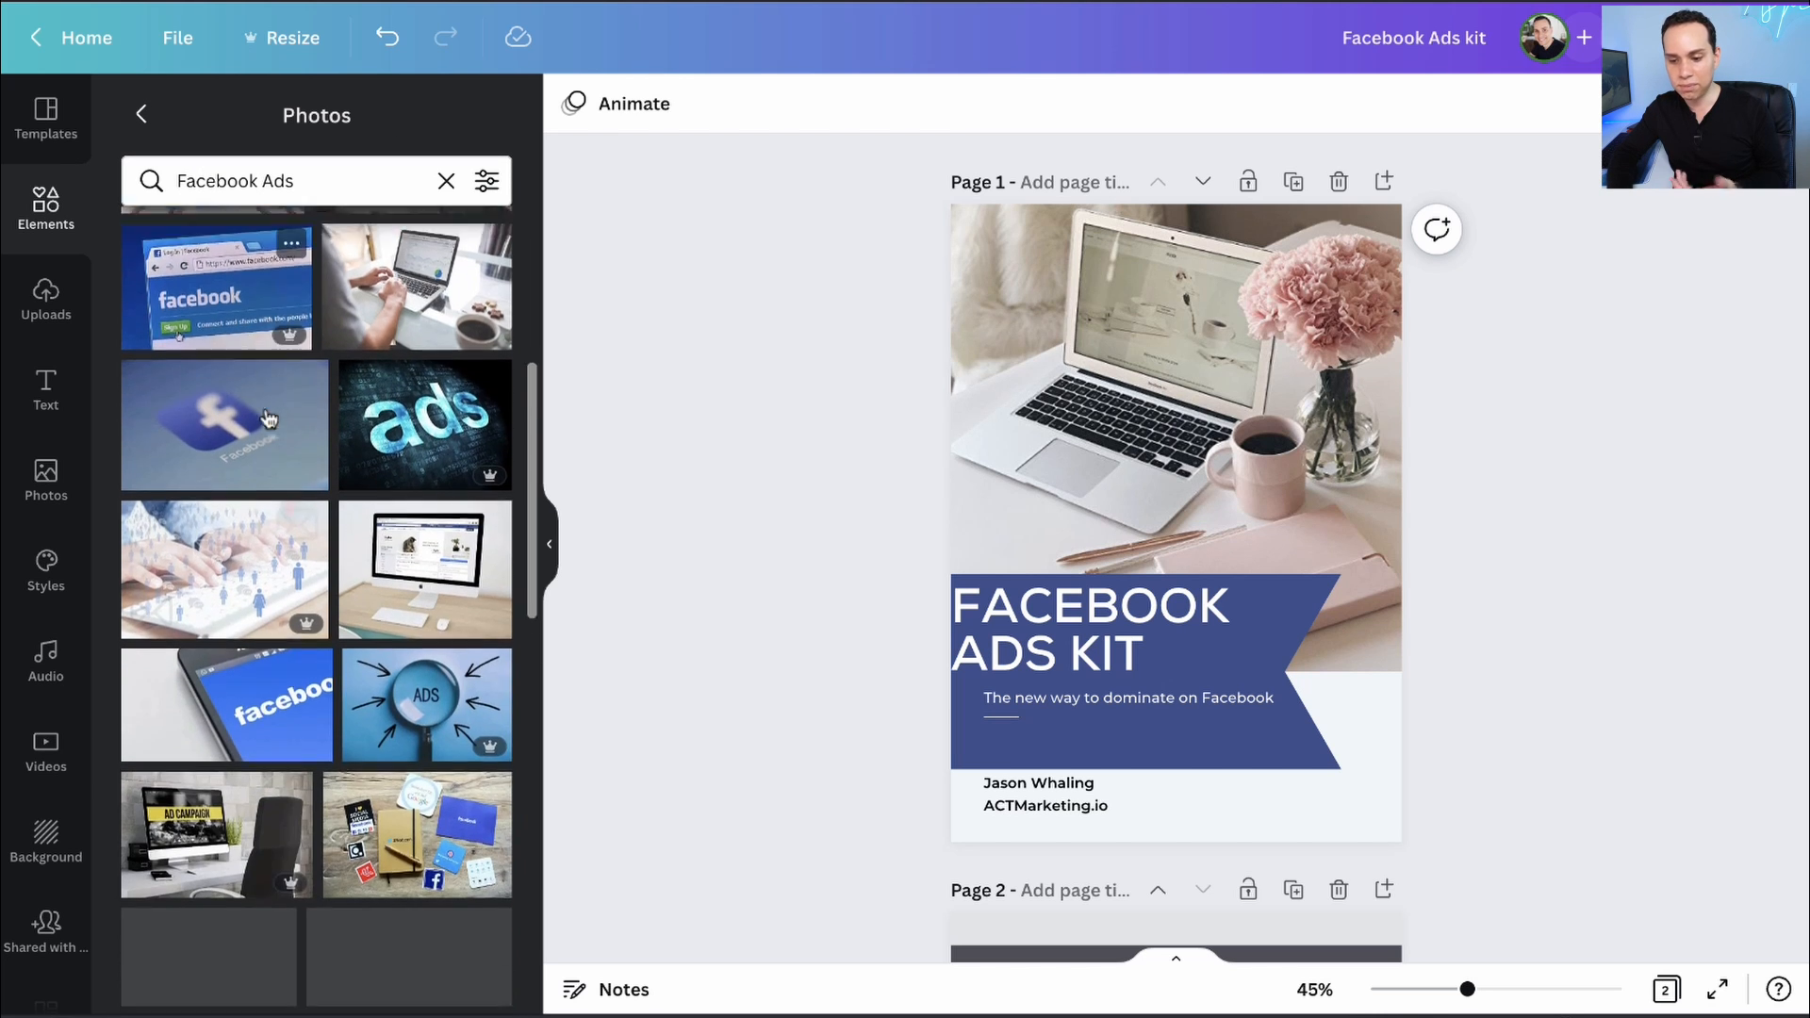
pyautogui.scroll(12, 271, 415)
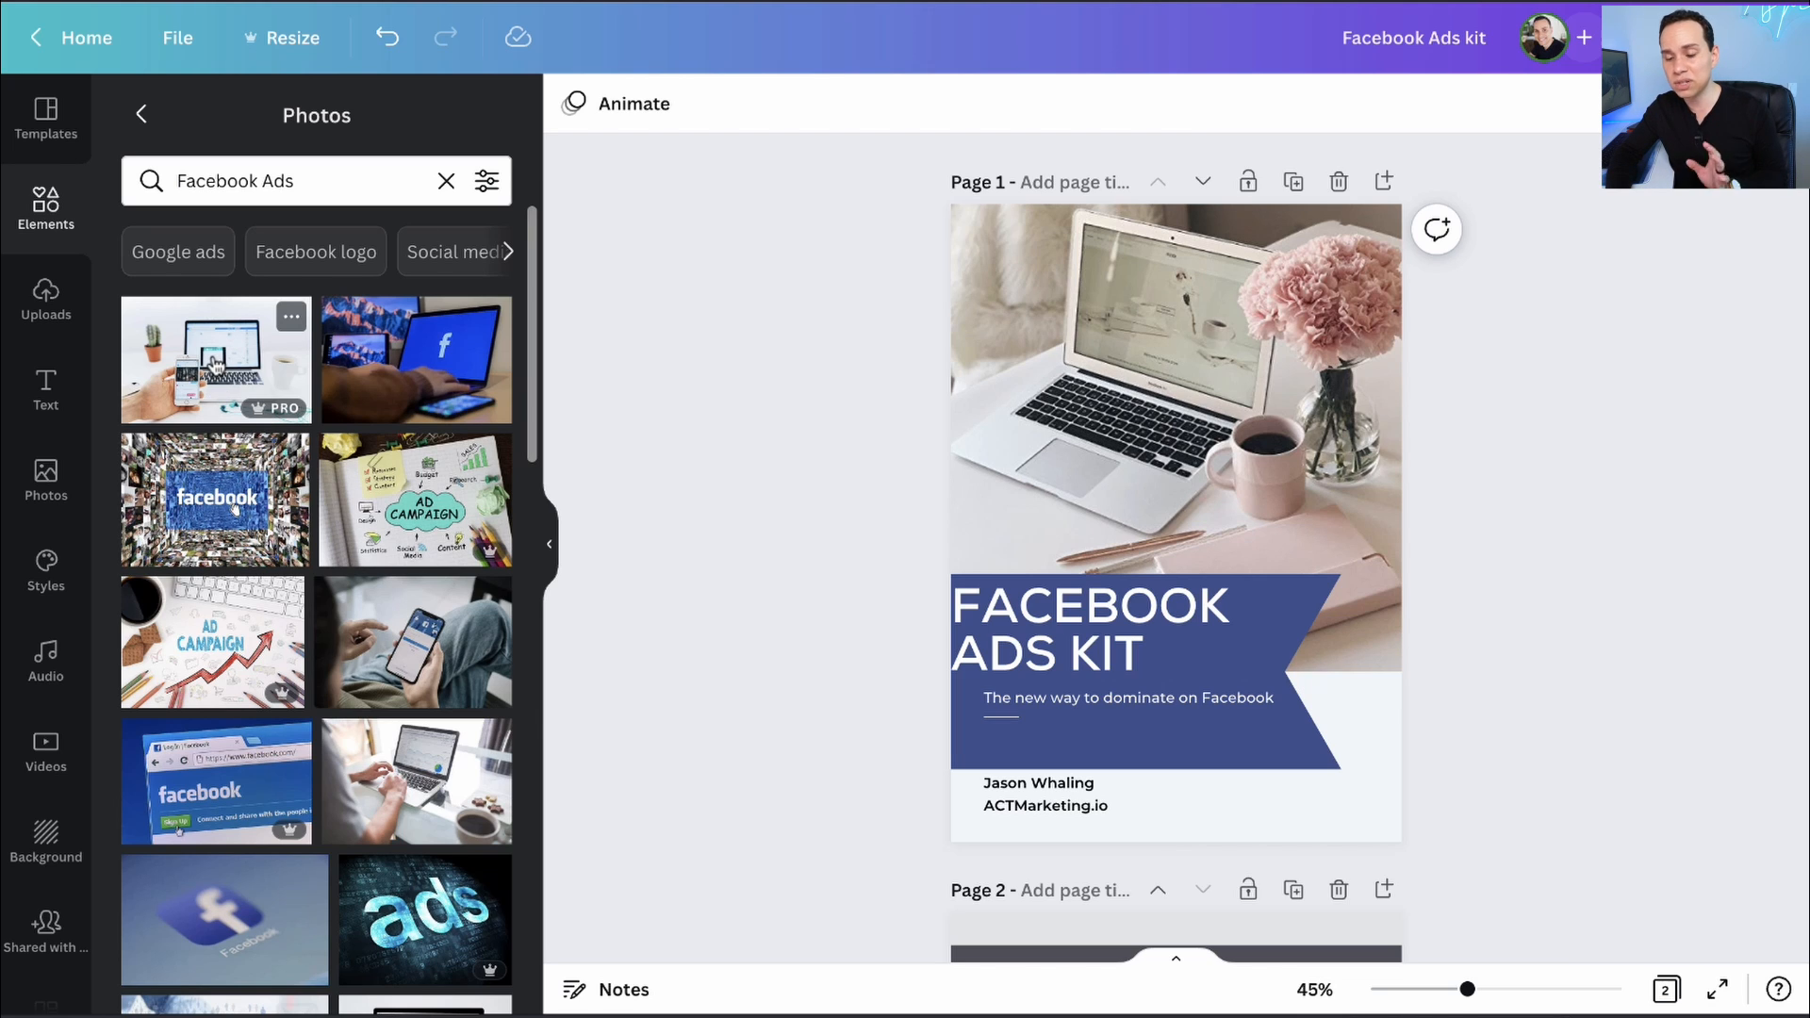
# - Filter the 'Facebook Ads' photo results to Price: Free only
pyautogui.click(487, 180)
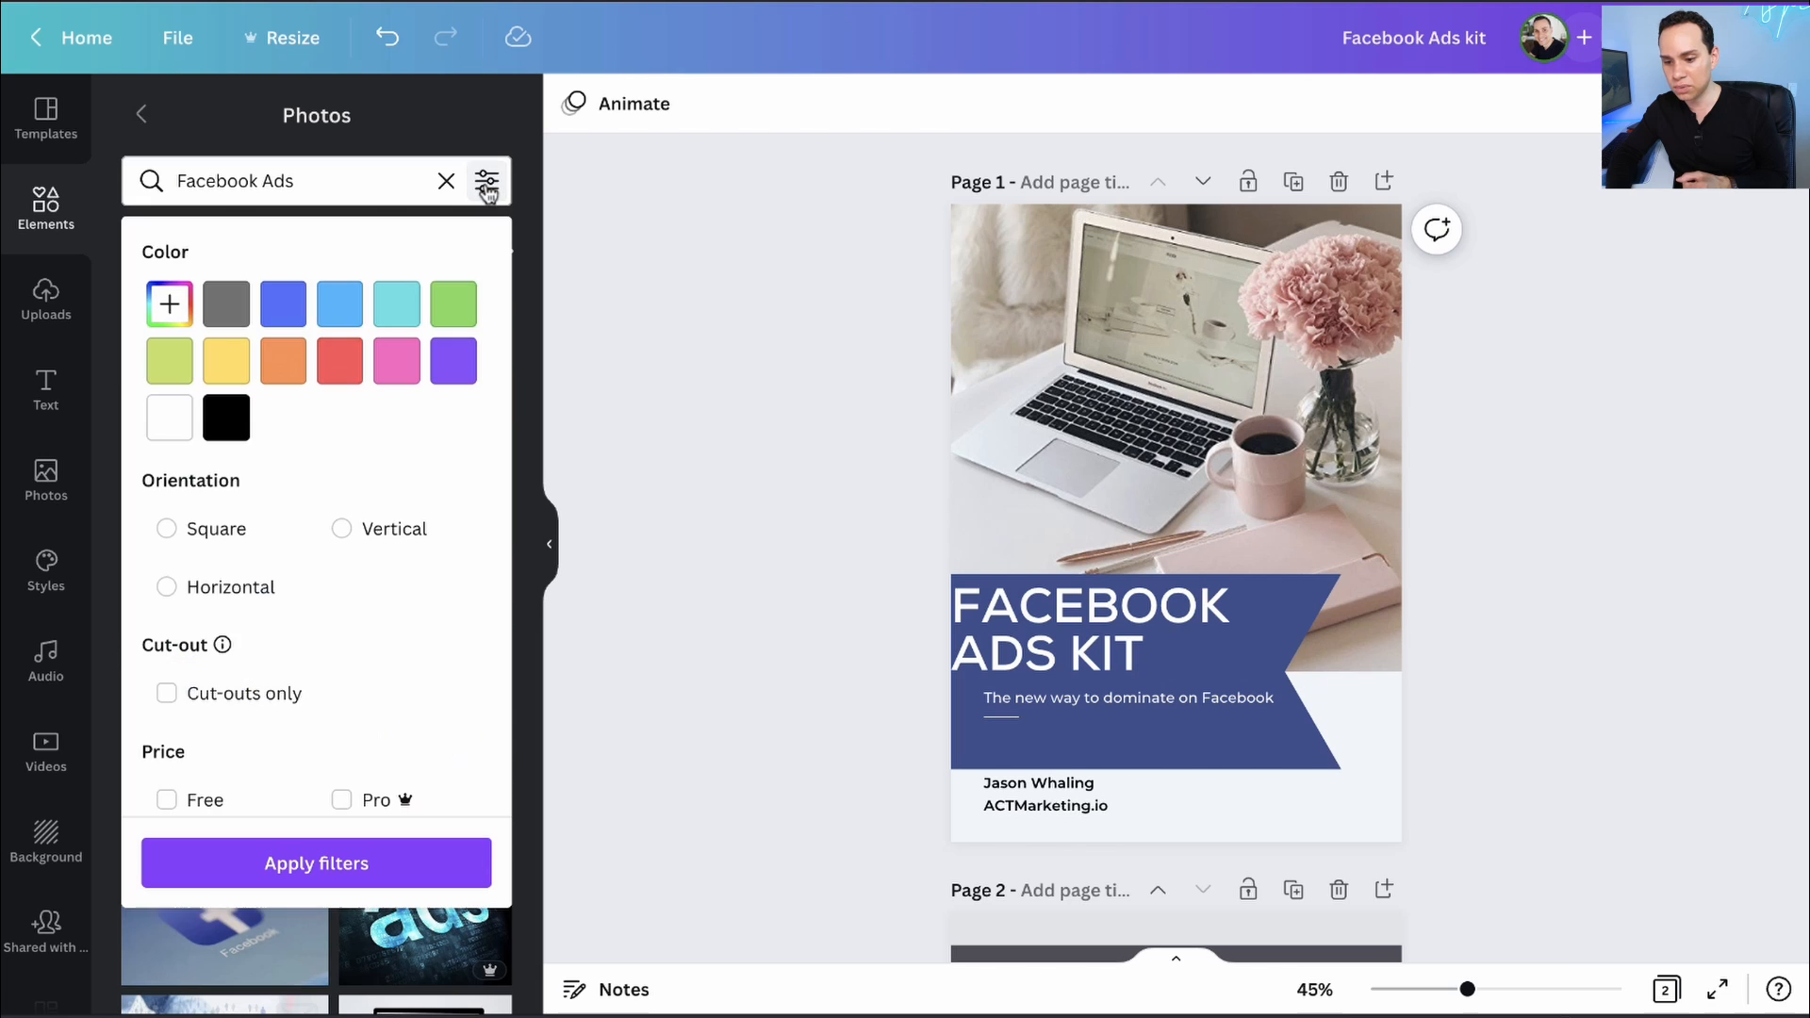
pyautogui.click(212, 801)
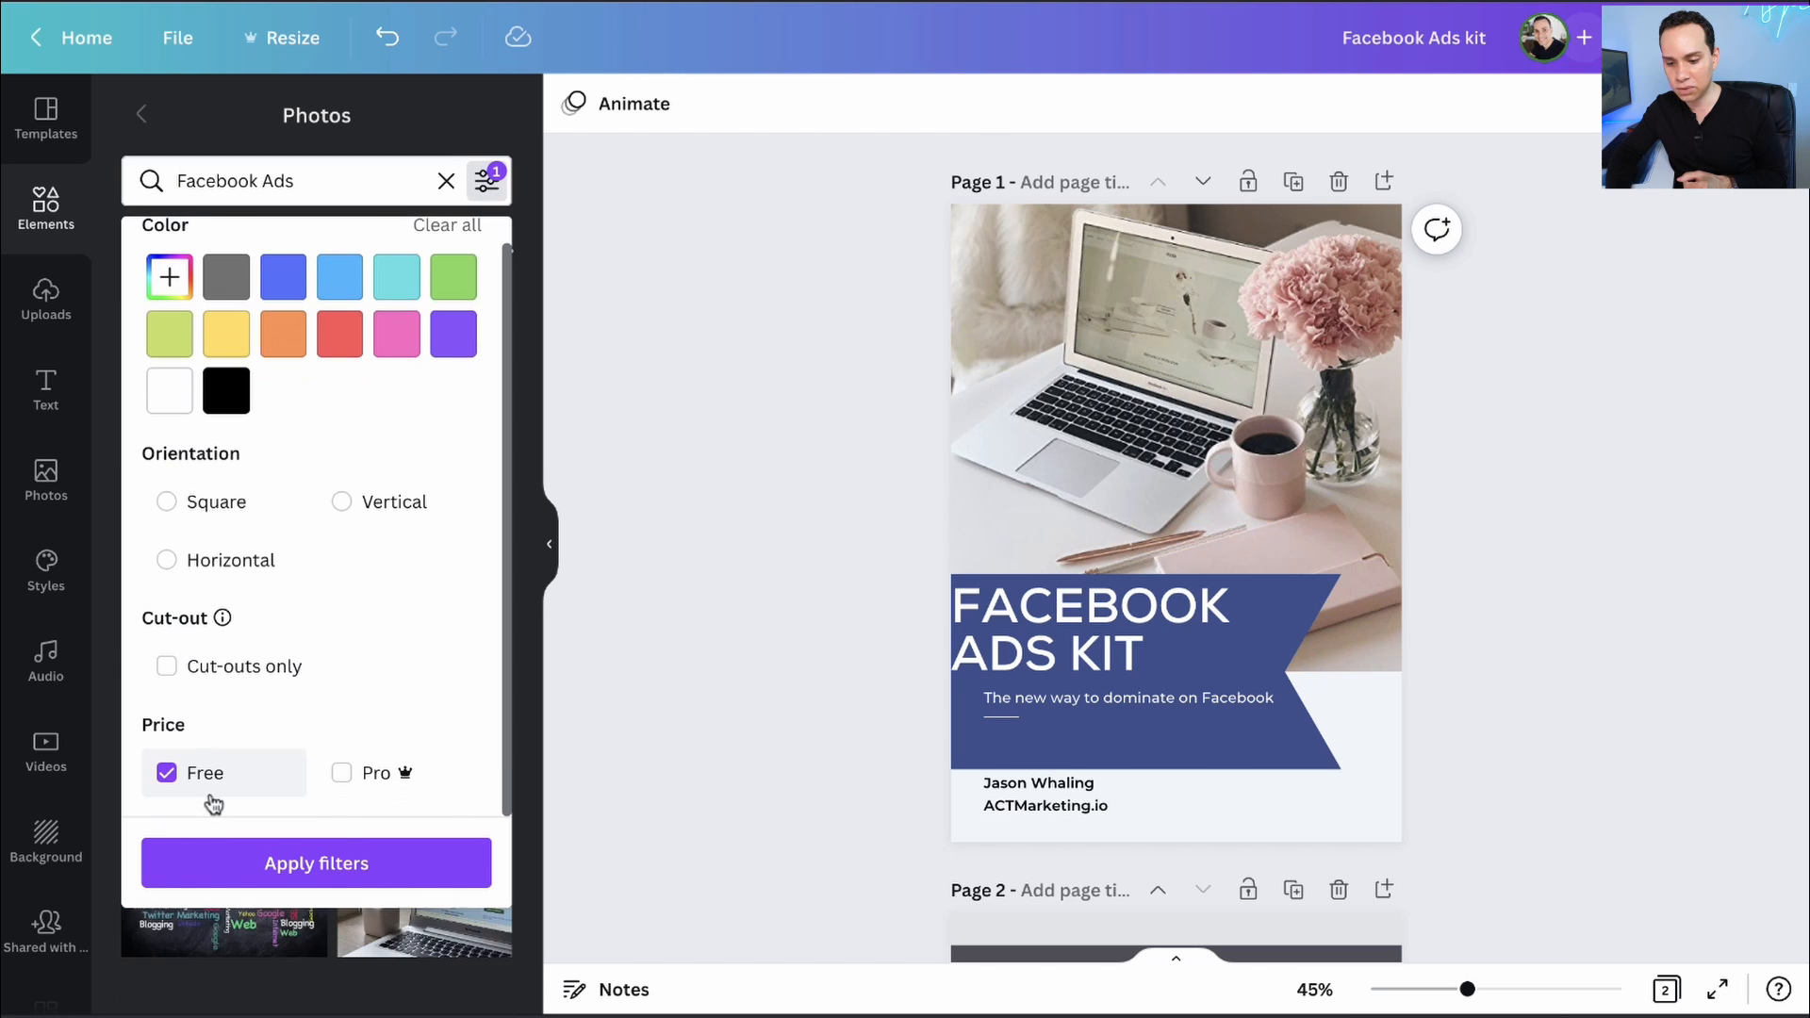
pyautogui.click(320, 892)
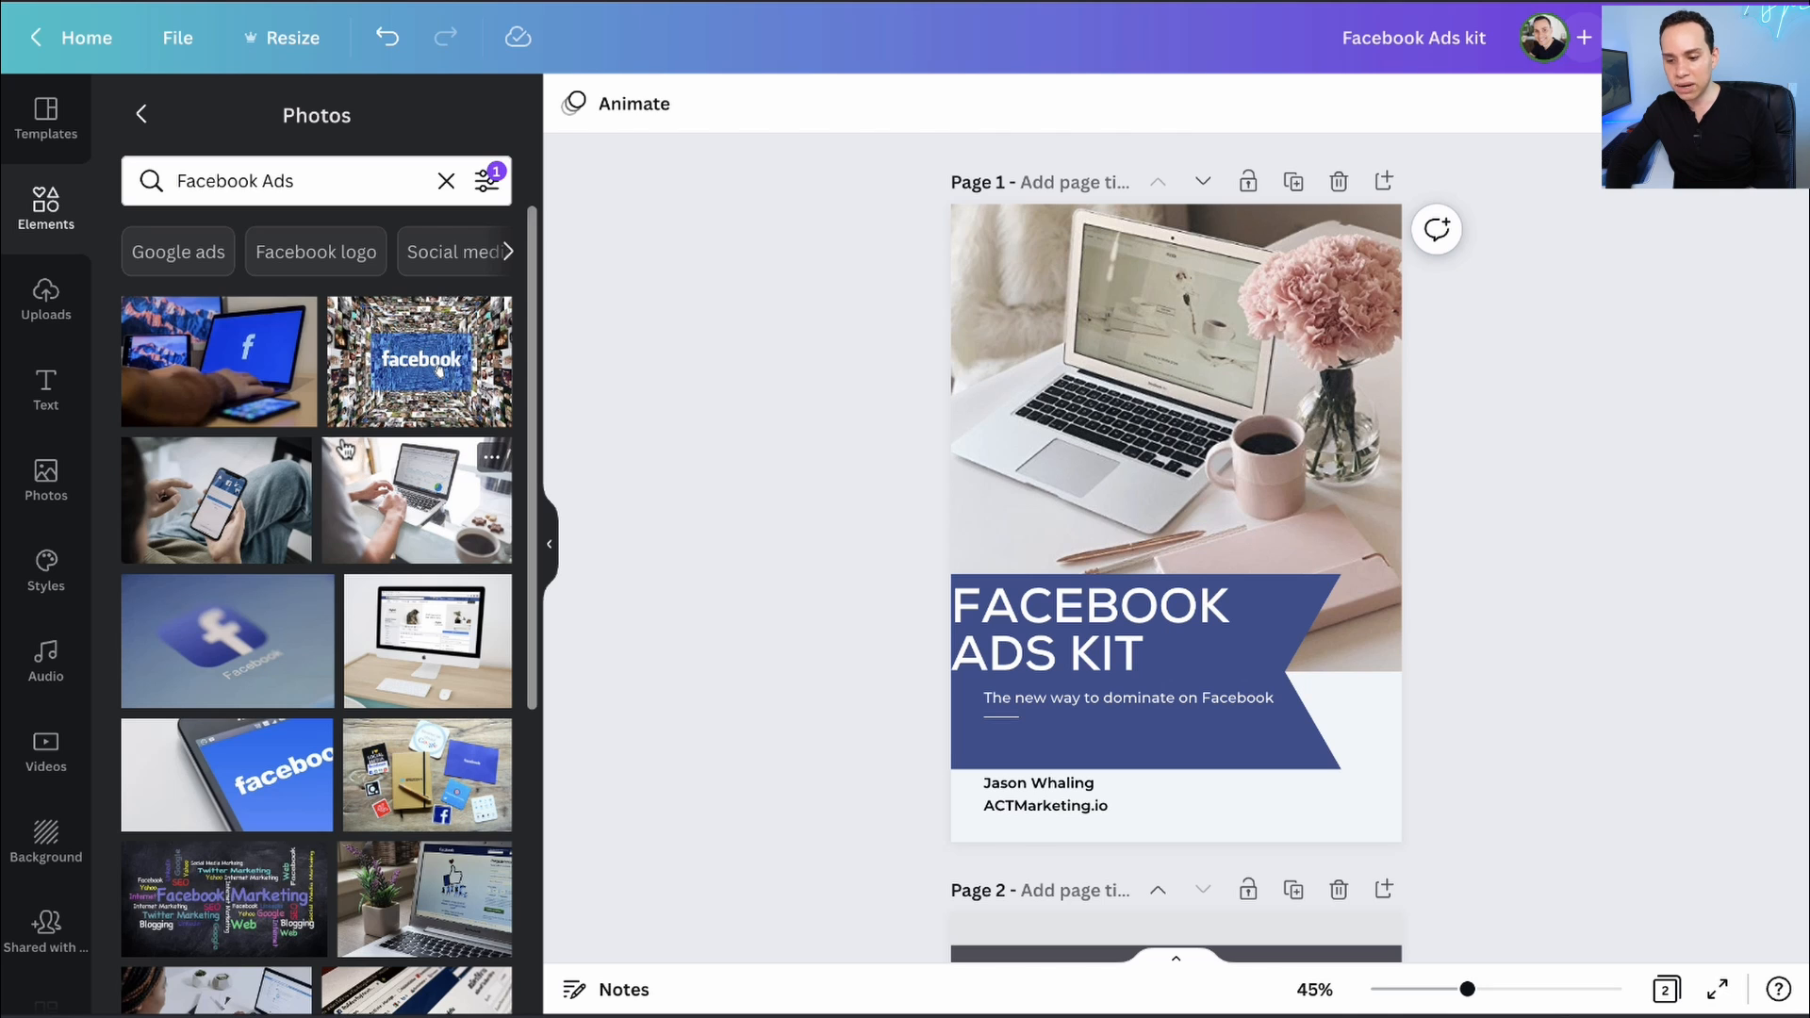
pyautogui.scroll(-2, 311, 488)
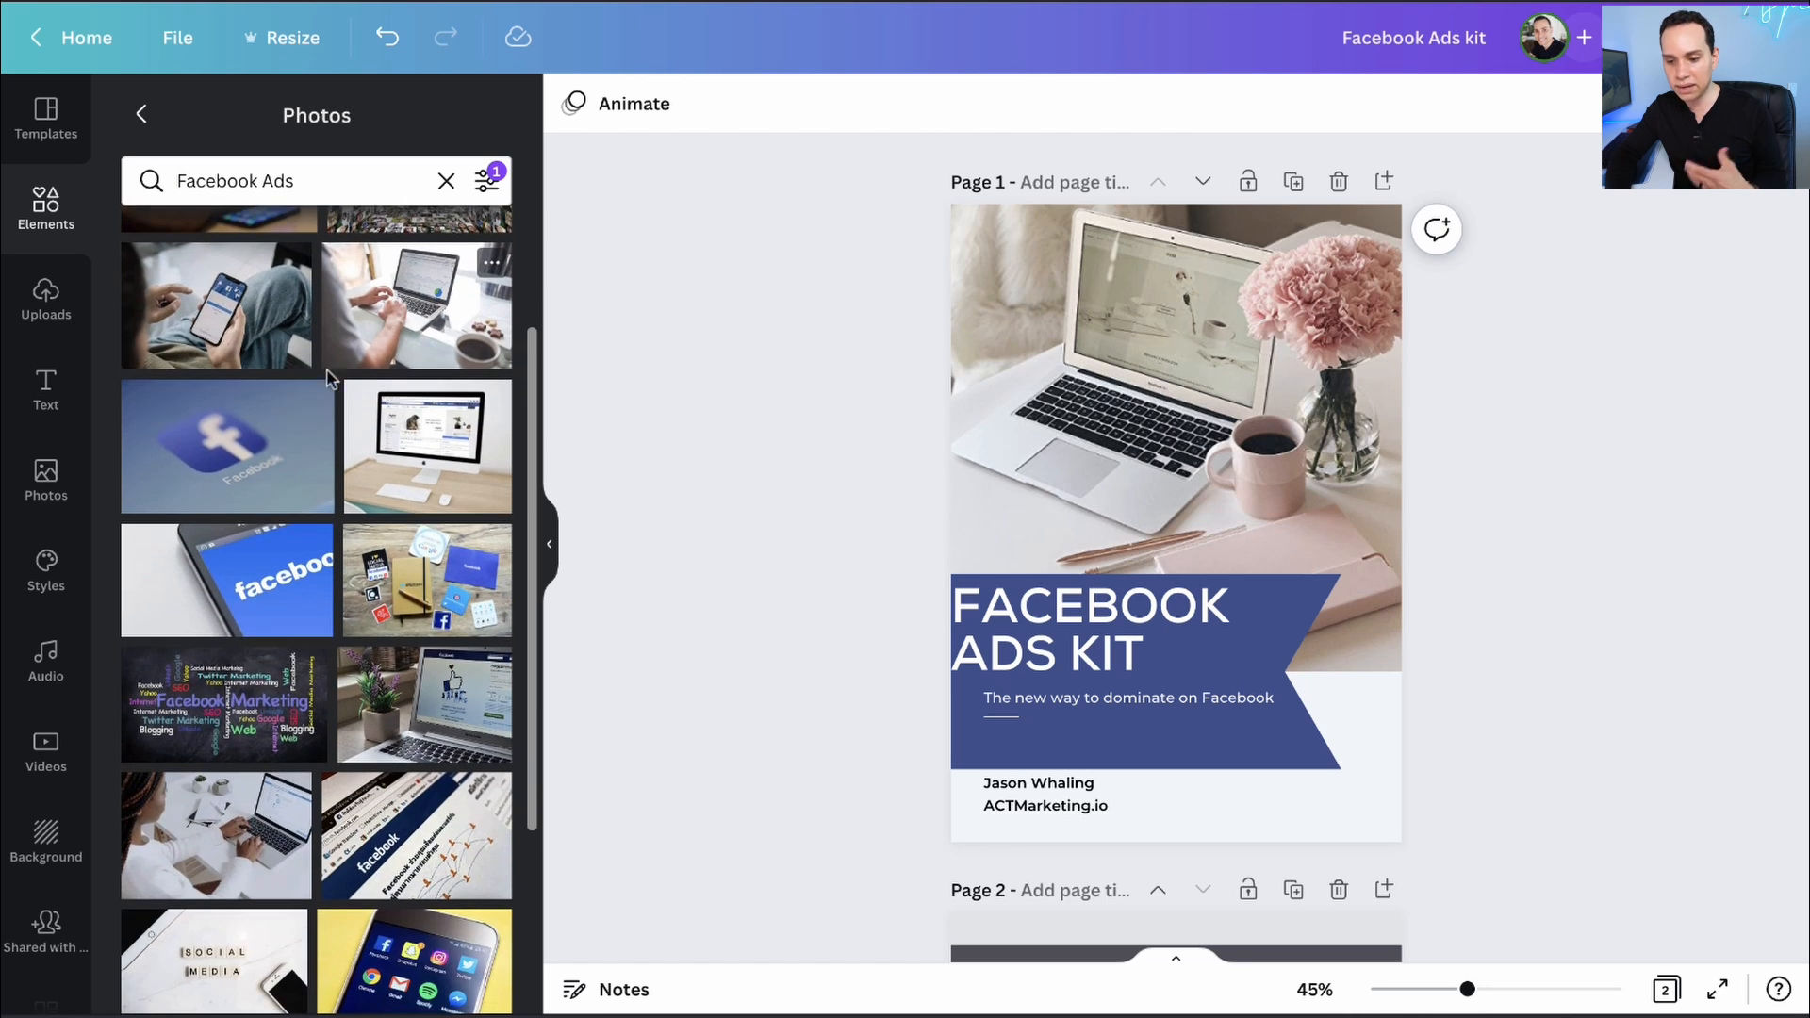
# - Put the Facebook laptop photo on the cover, enlarged and cropped around the logo
pyautogui.scroll(2, 311, 488)
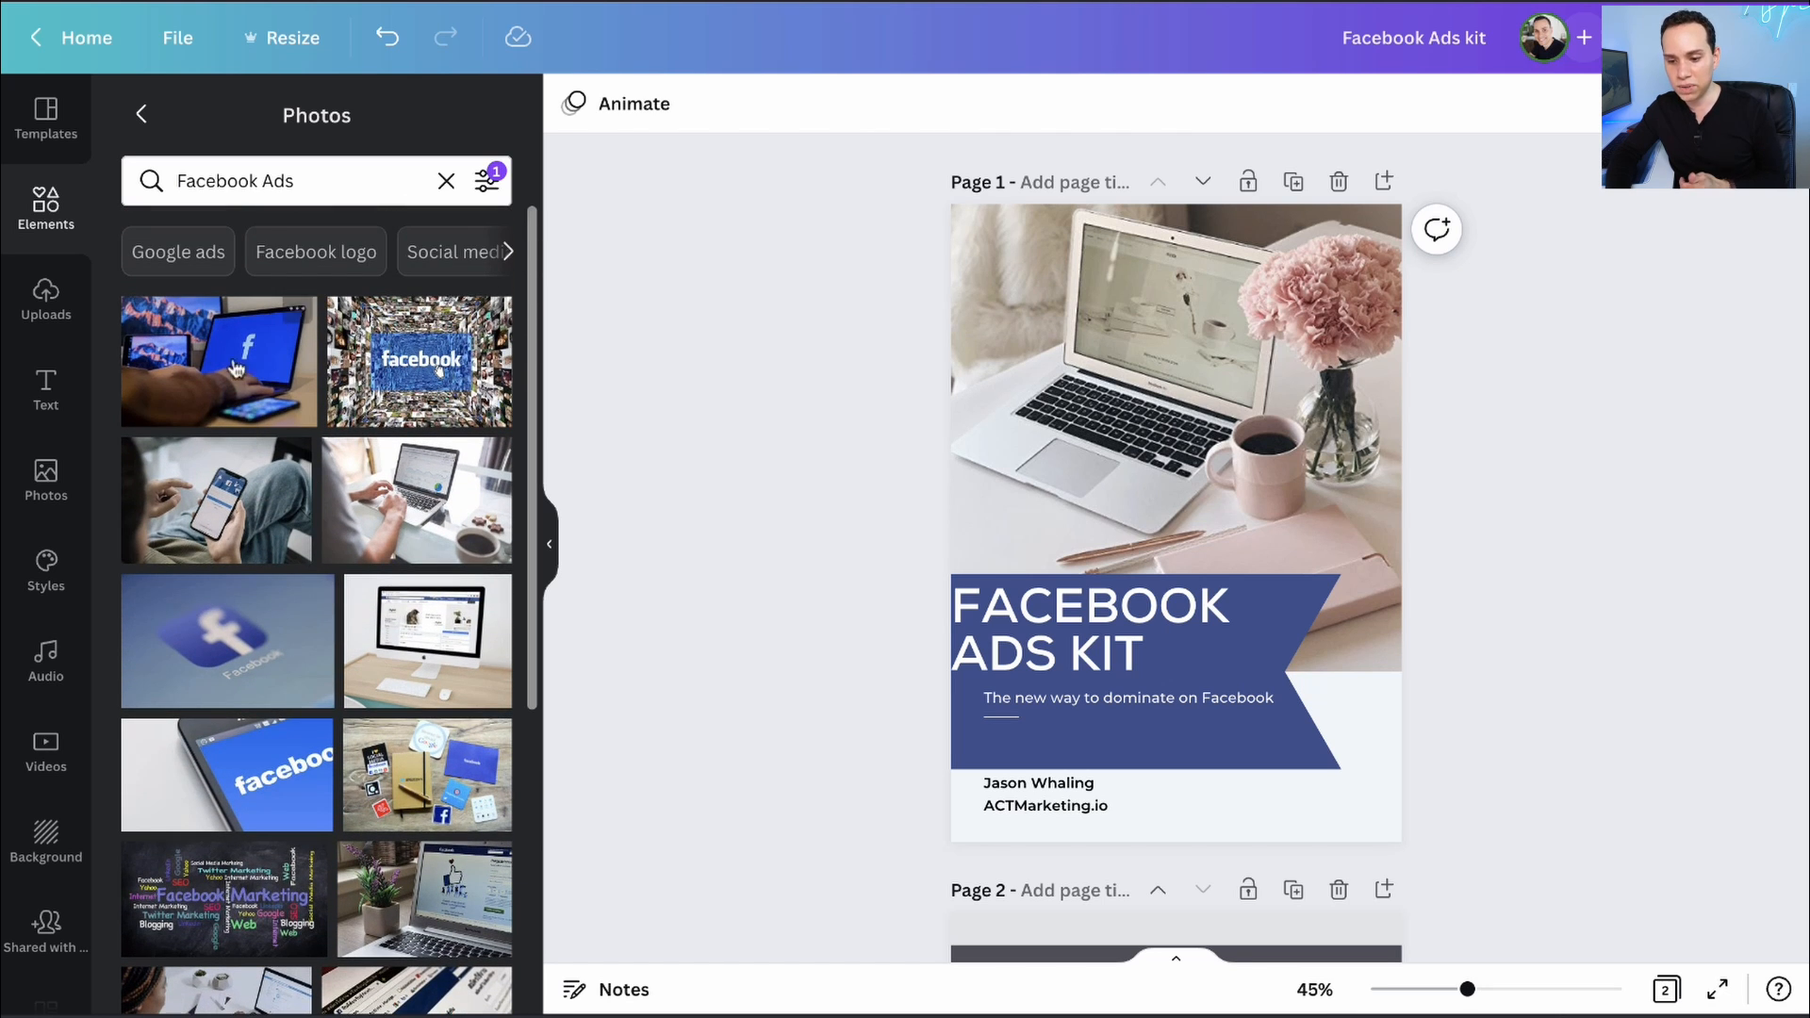
pyautogui.moveTo(204, 360); pyautogui.dragTo(1147, 394)
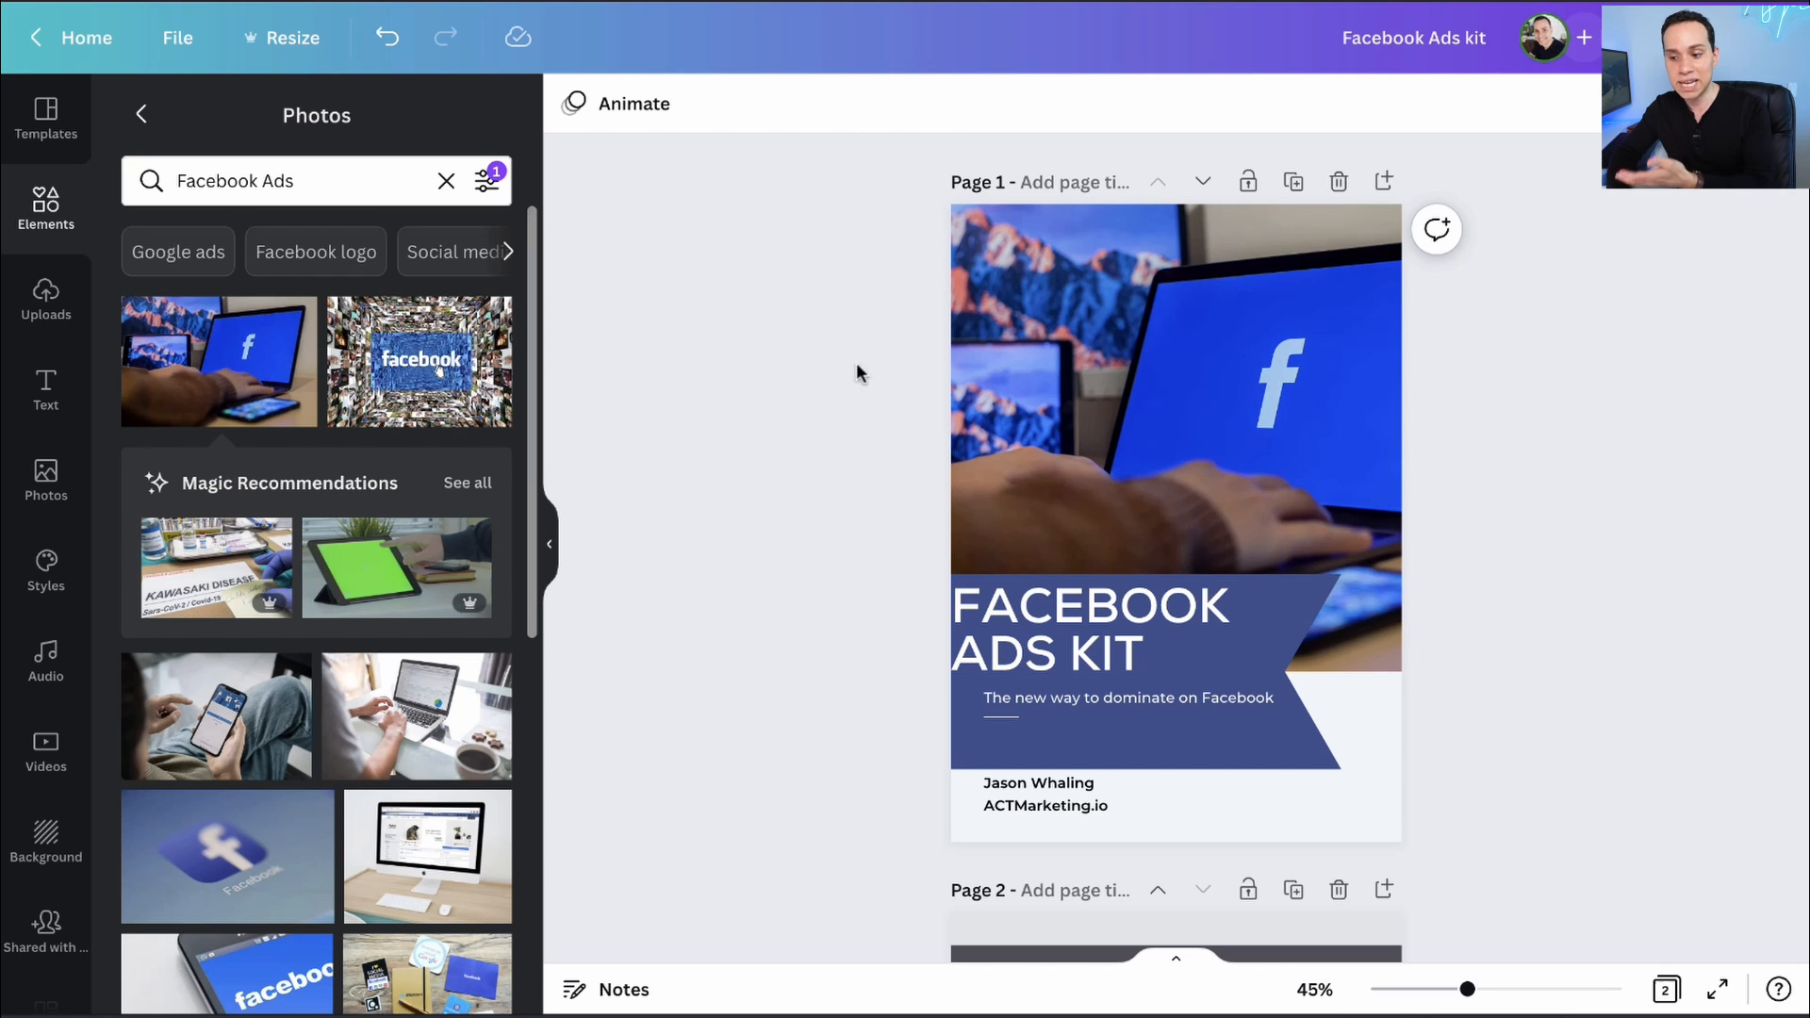
pyautogui.hotkey('ctrl', 'z')
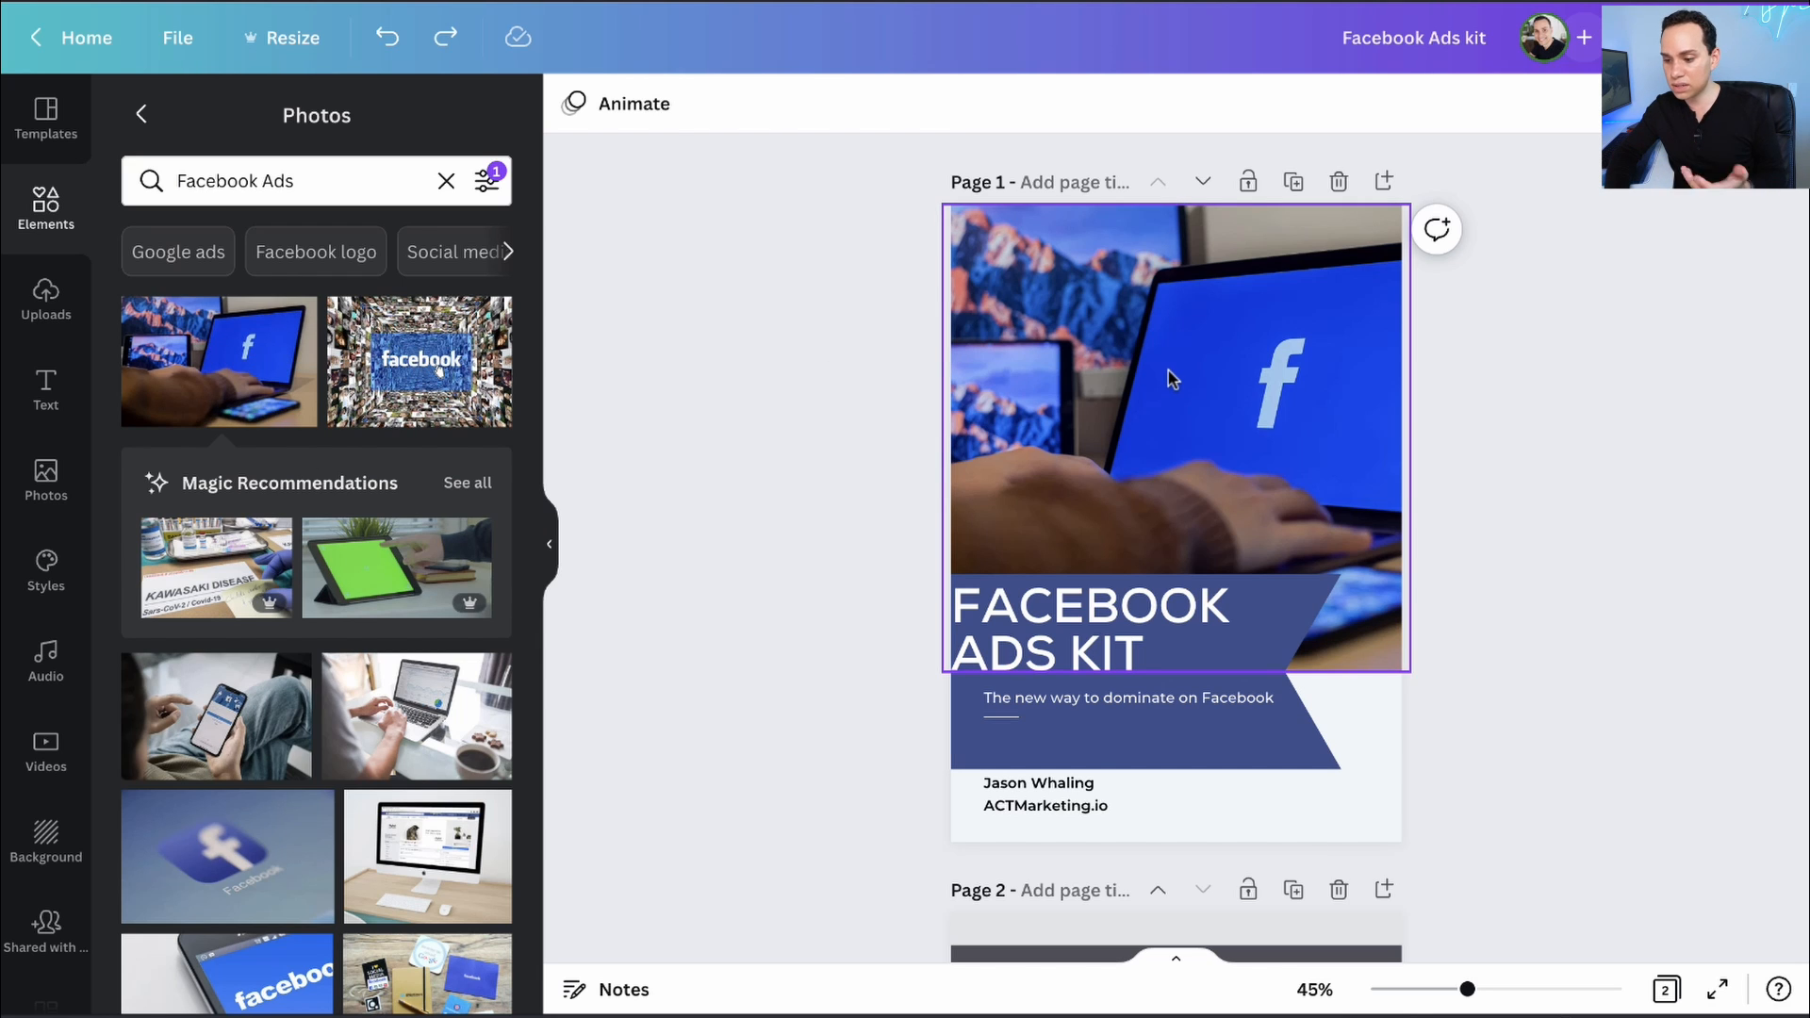
pyautogui.doubleClick(1169, 371)
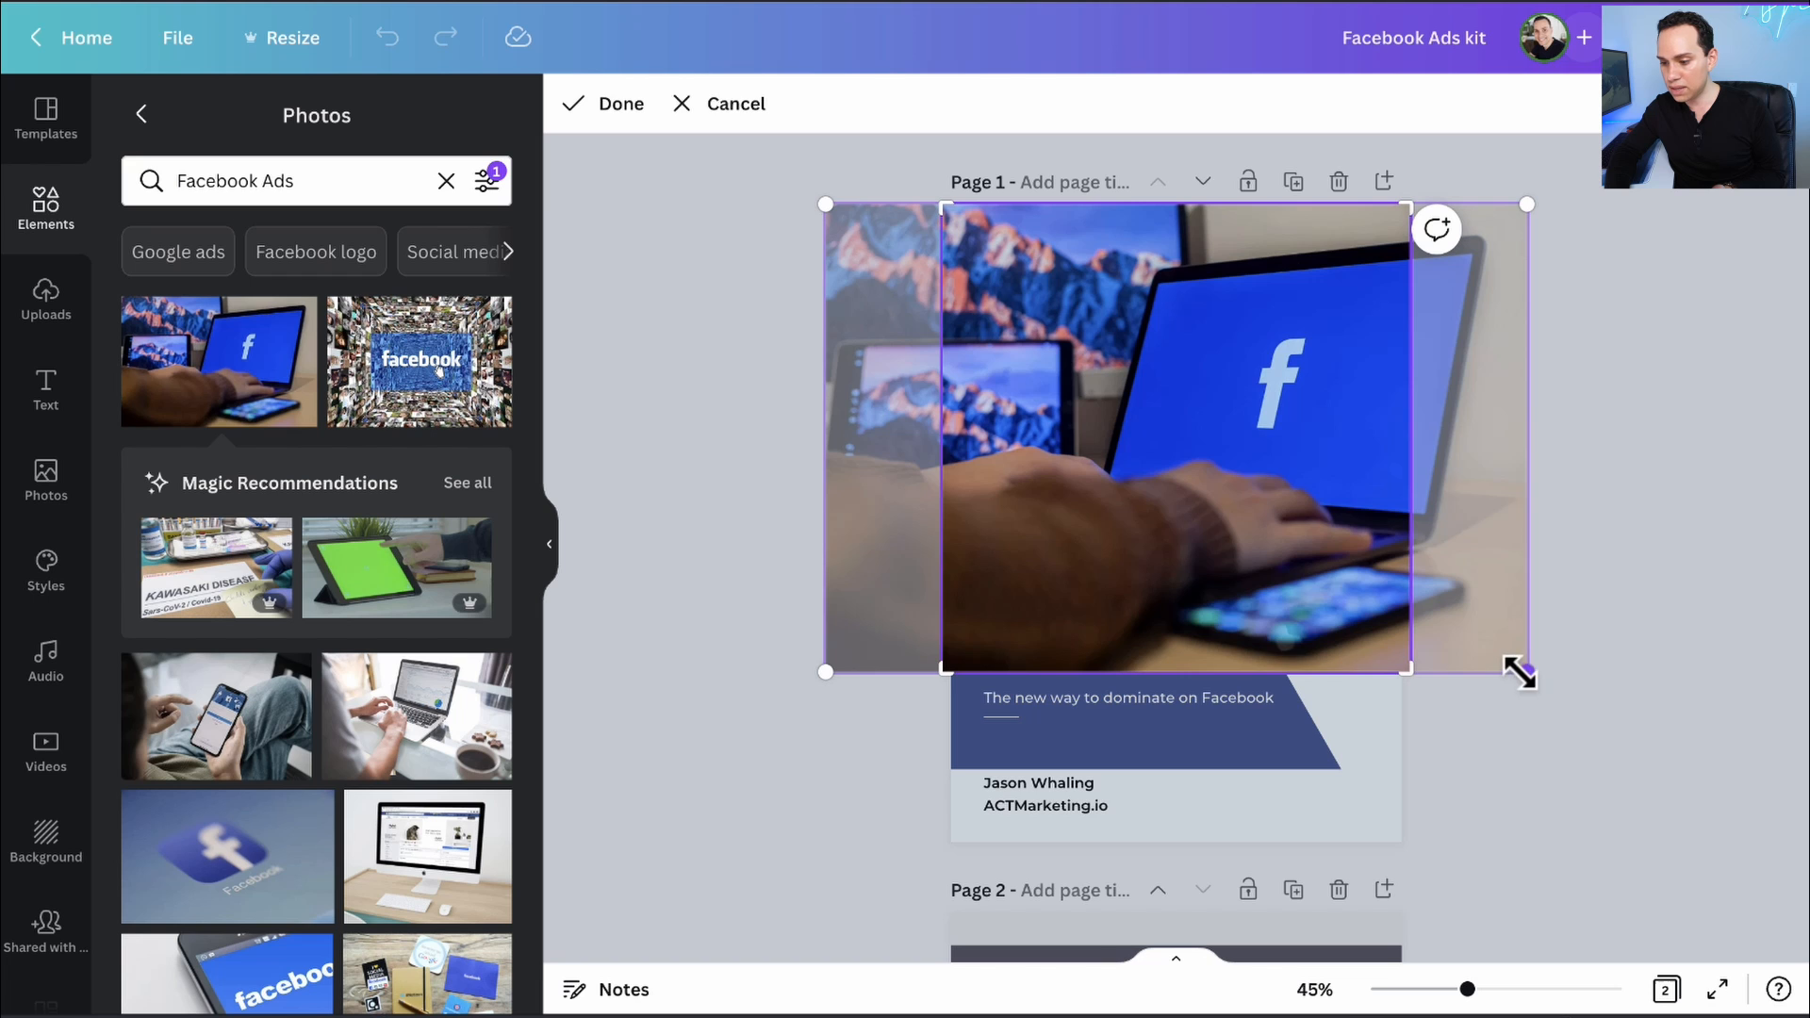
pyautogui.moveTo(1520, 672); pyautogui.dragTo(1740, 813)
pyautogui.moveTo(1682, 620); pyautogui.dragTo(1448, 591)
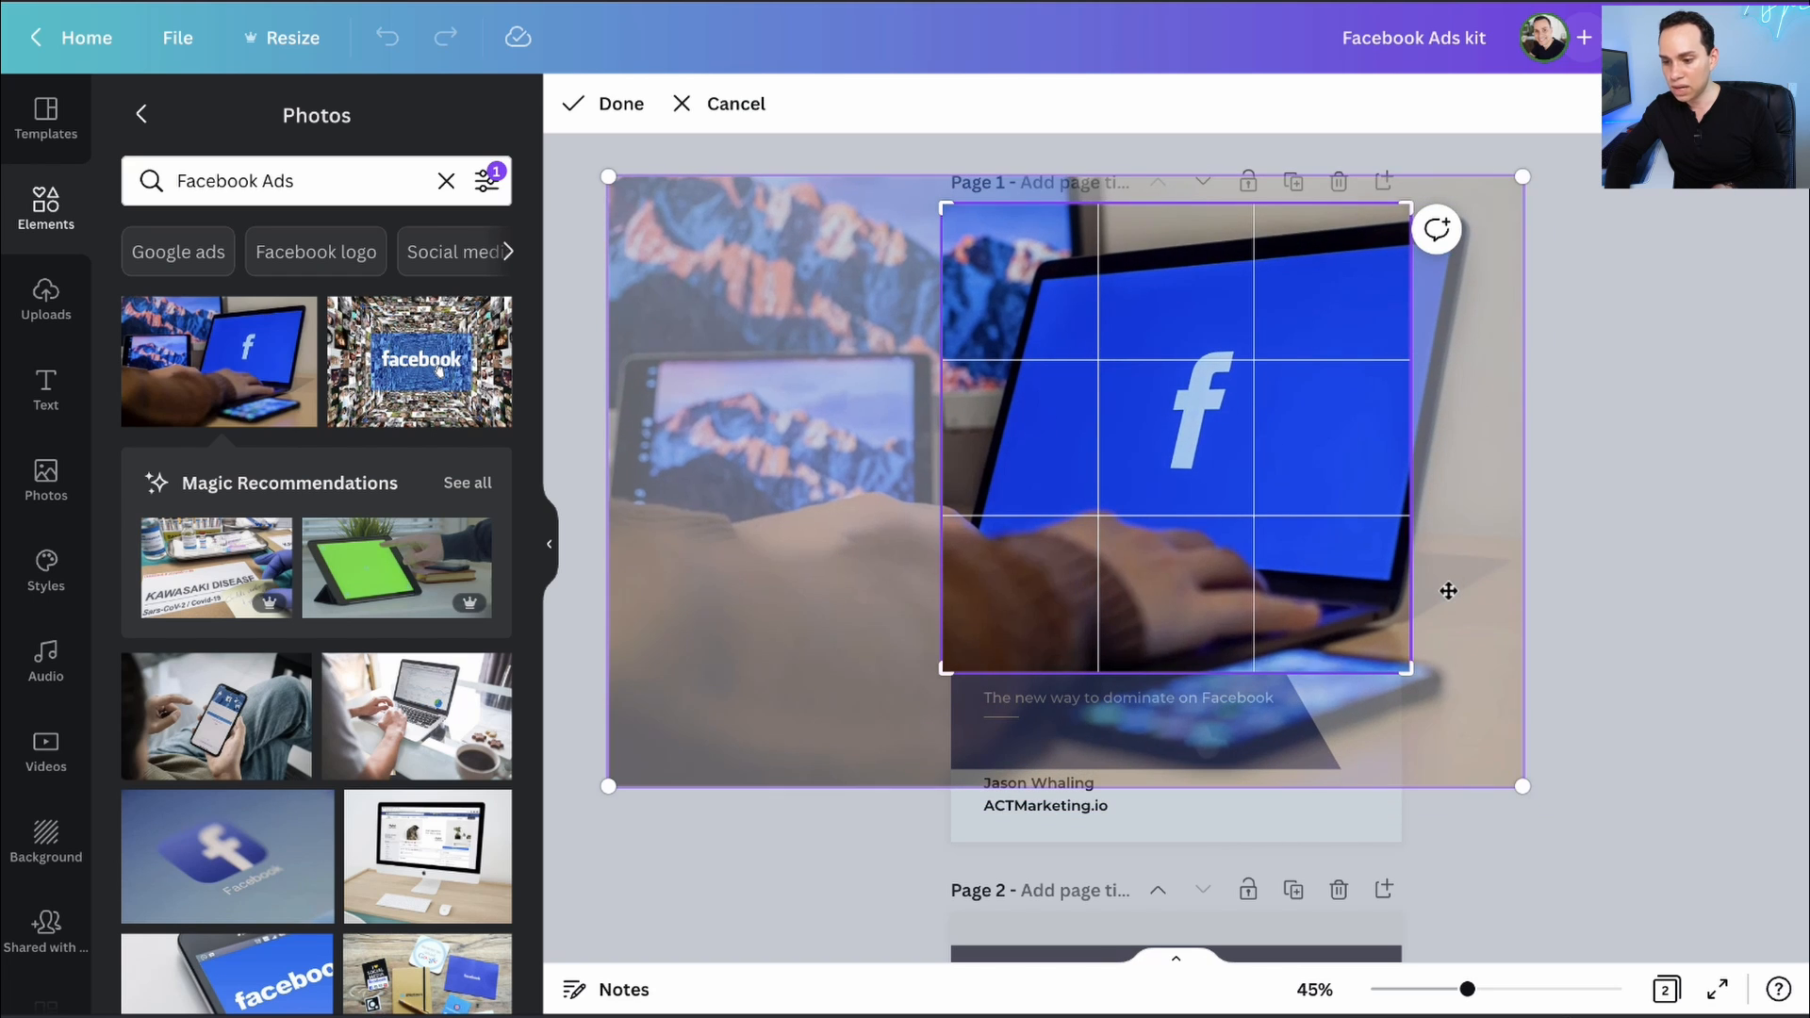
pyautogui.click(603, 106)
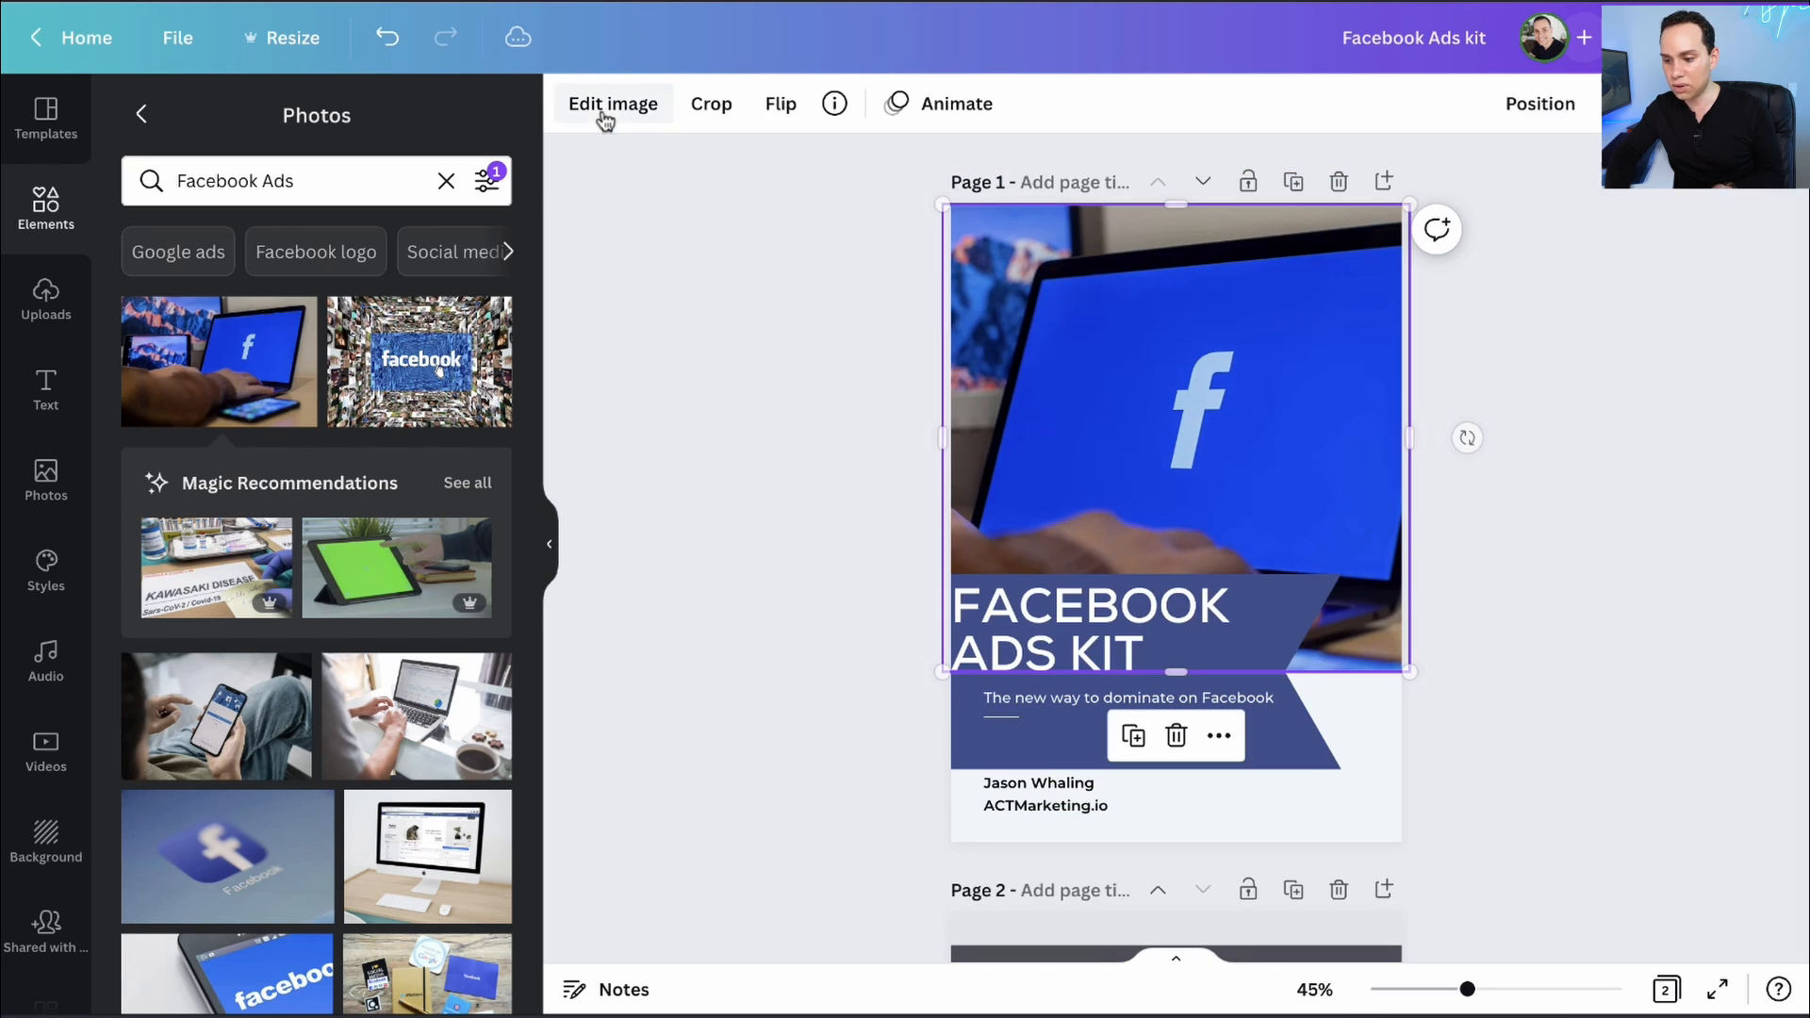
pyautogui.click(794, 497)
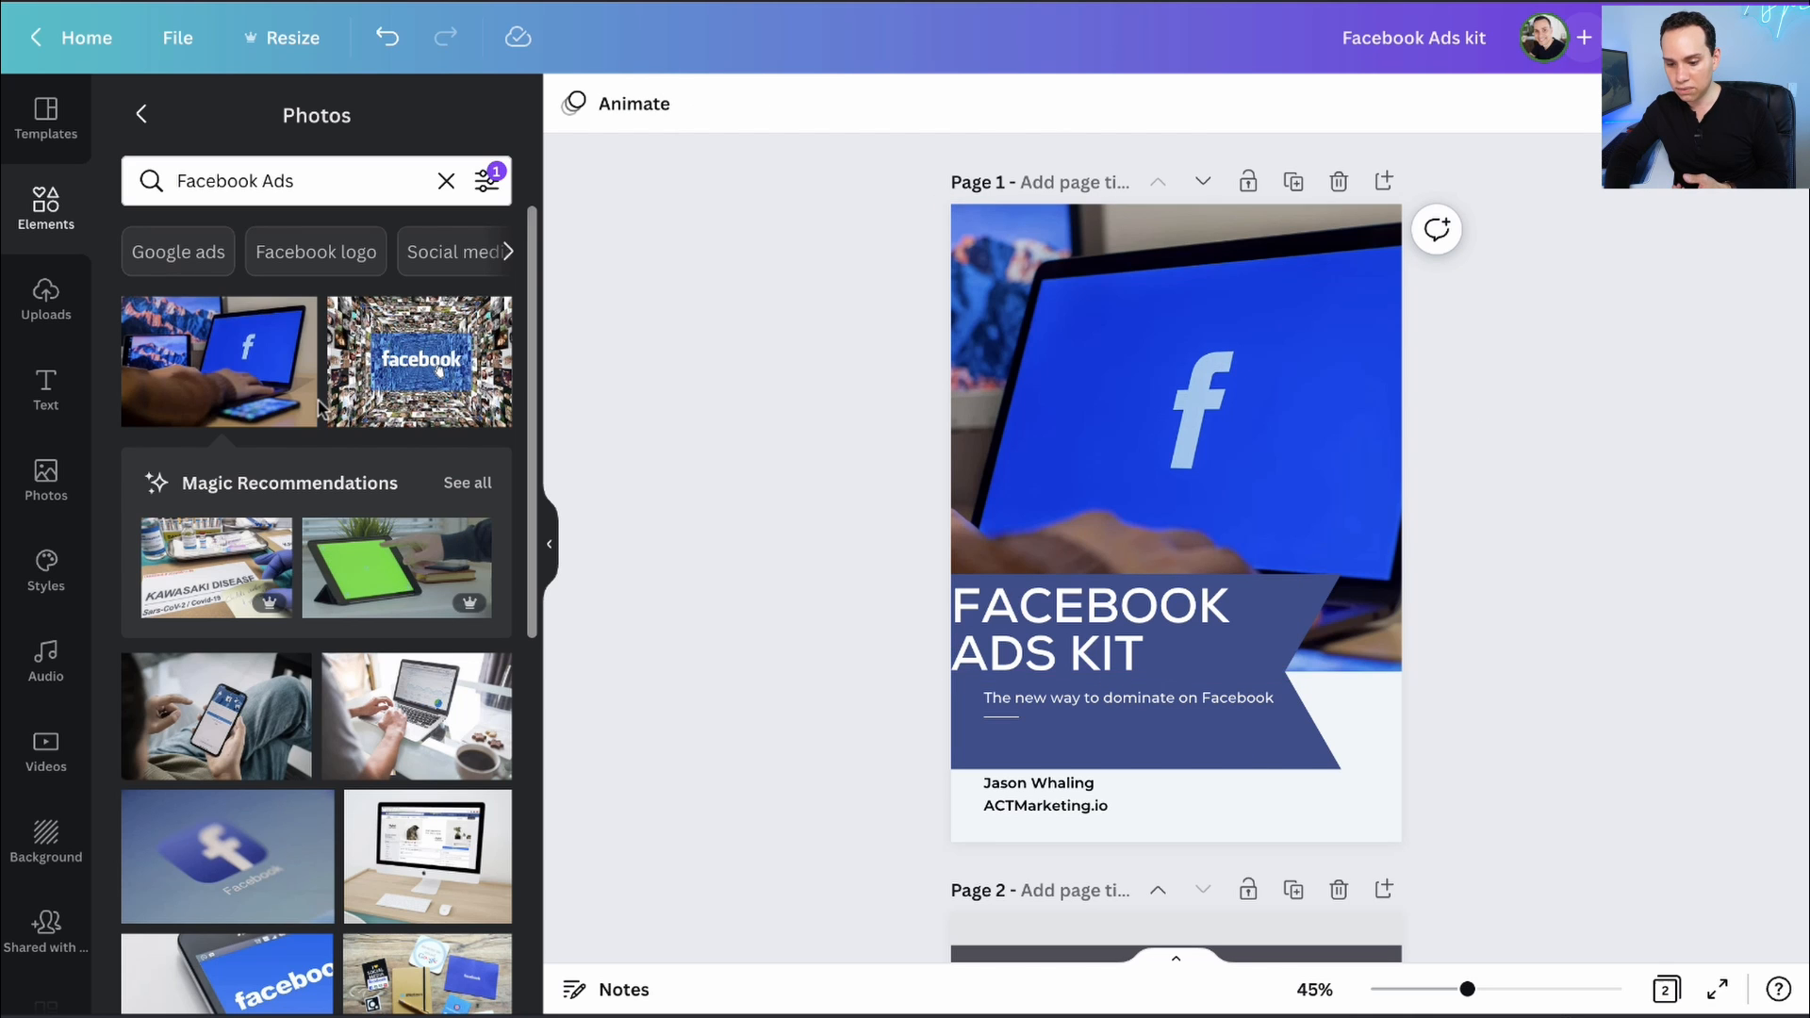
# - Try the notebook and Google desk photos on the cover, then place the iMac Facebook photo
pyautogui.scroll(-5, 320, 408)
pyautogui.moveTo(231, 396); pyautogui.dragTo(1061, 425)
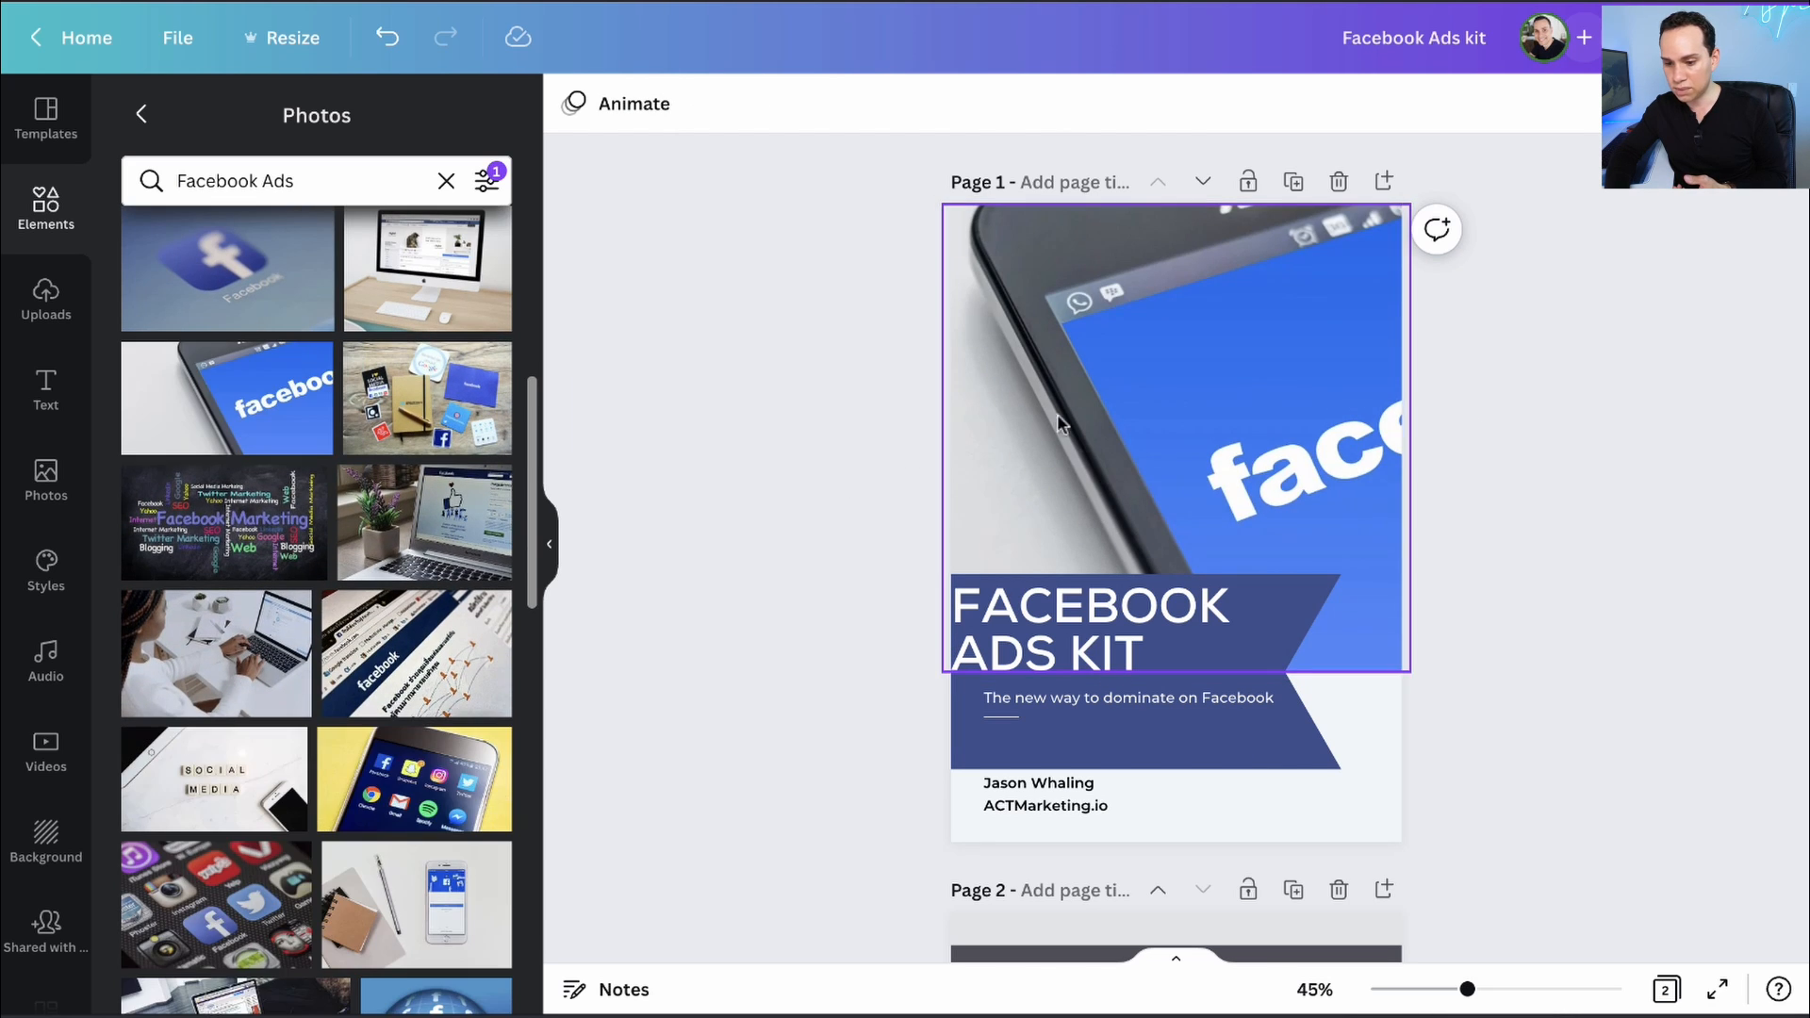
pyautogui.moveTo(427, 398); pyautogui.dragTo(1002, 533)
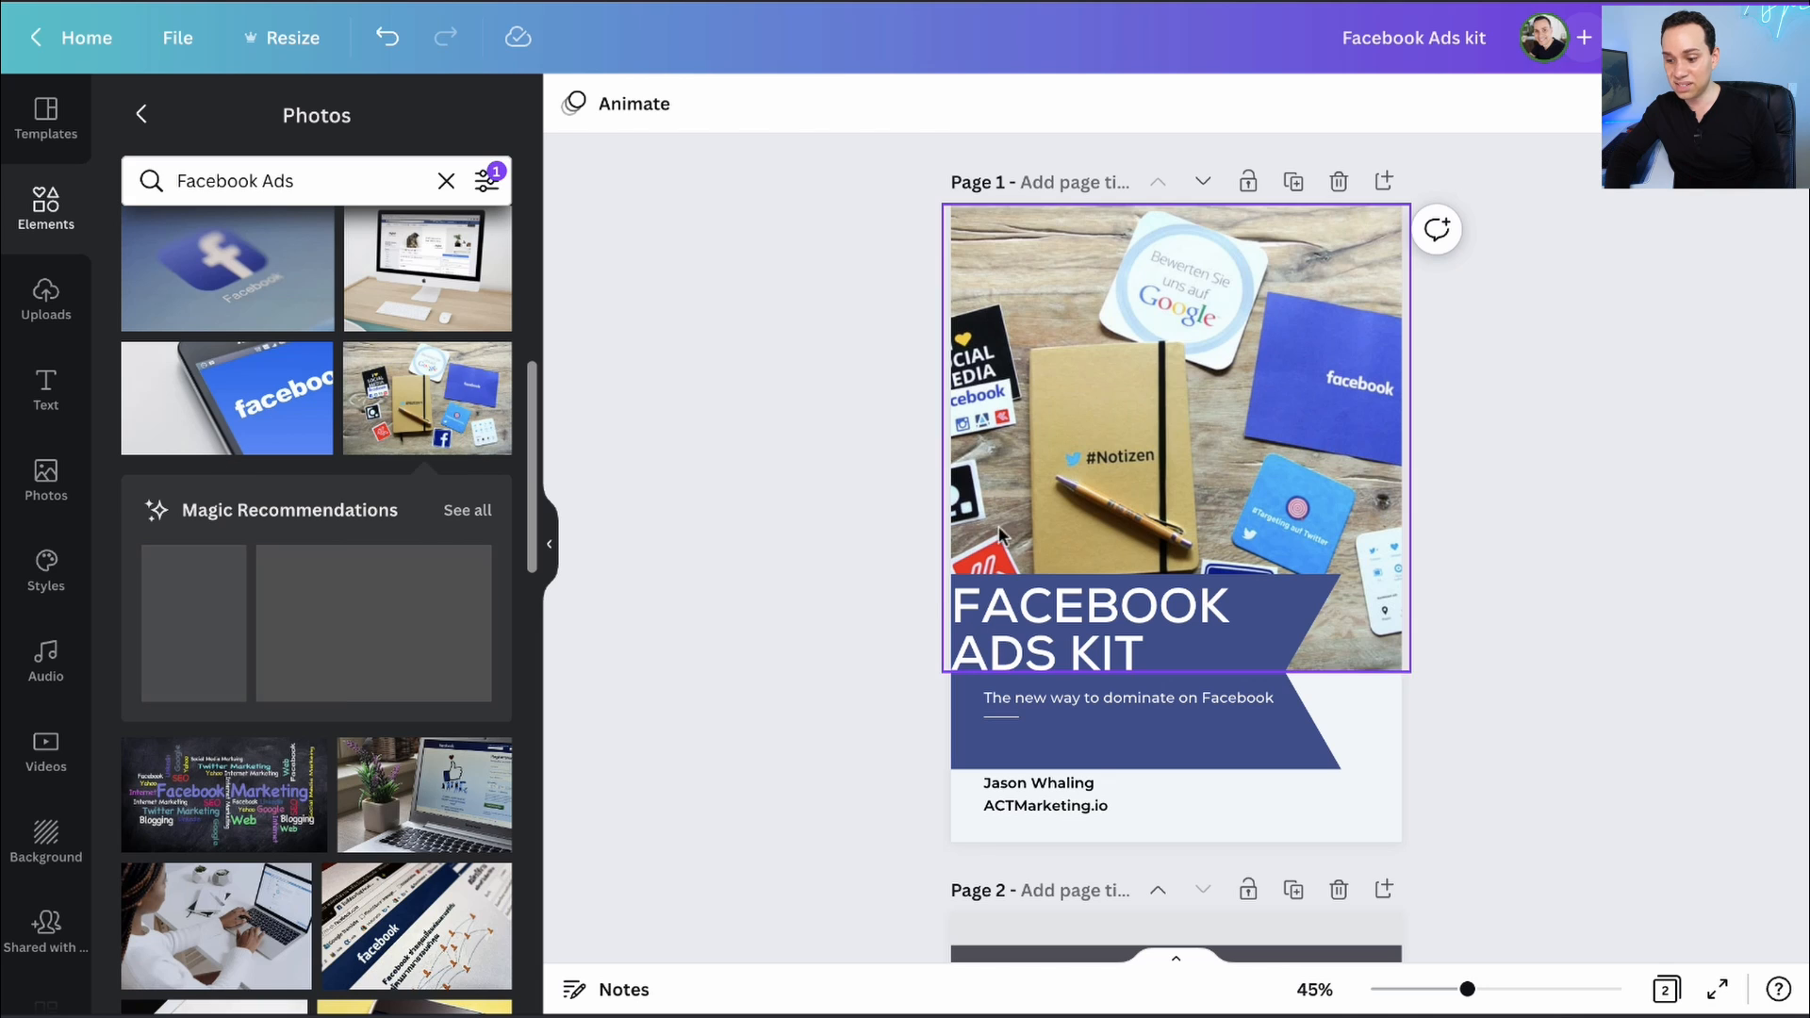
pyautogui.scroll(2, 444, 517)
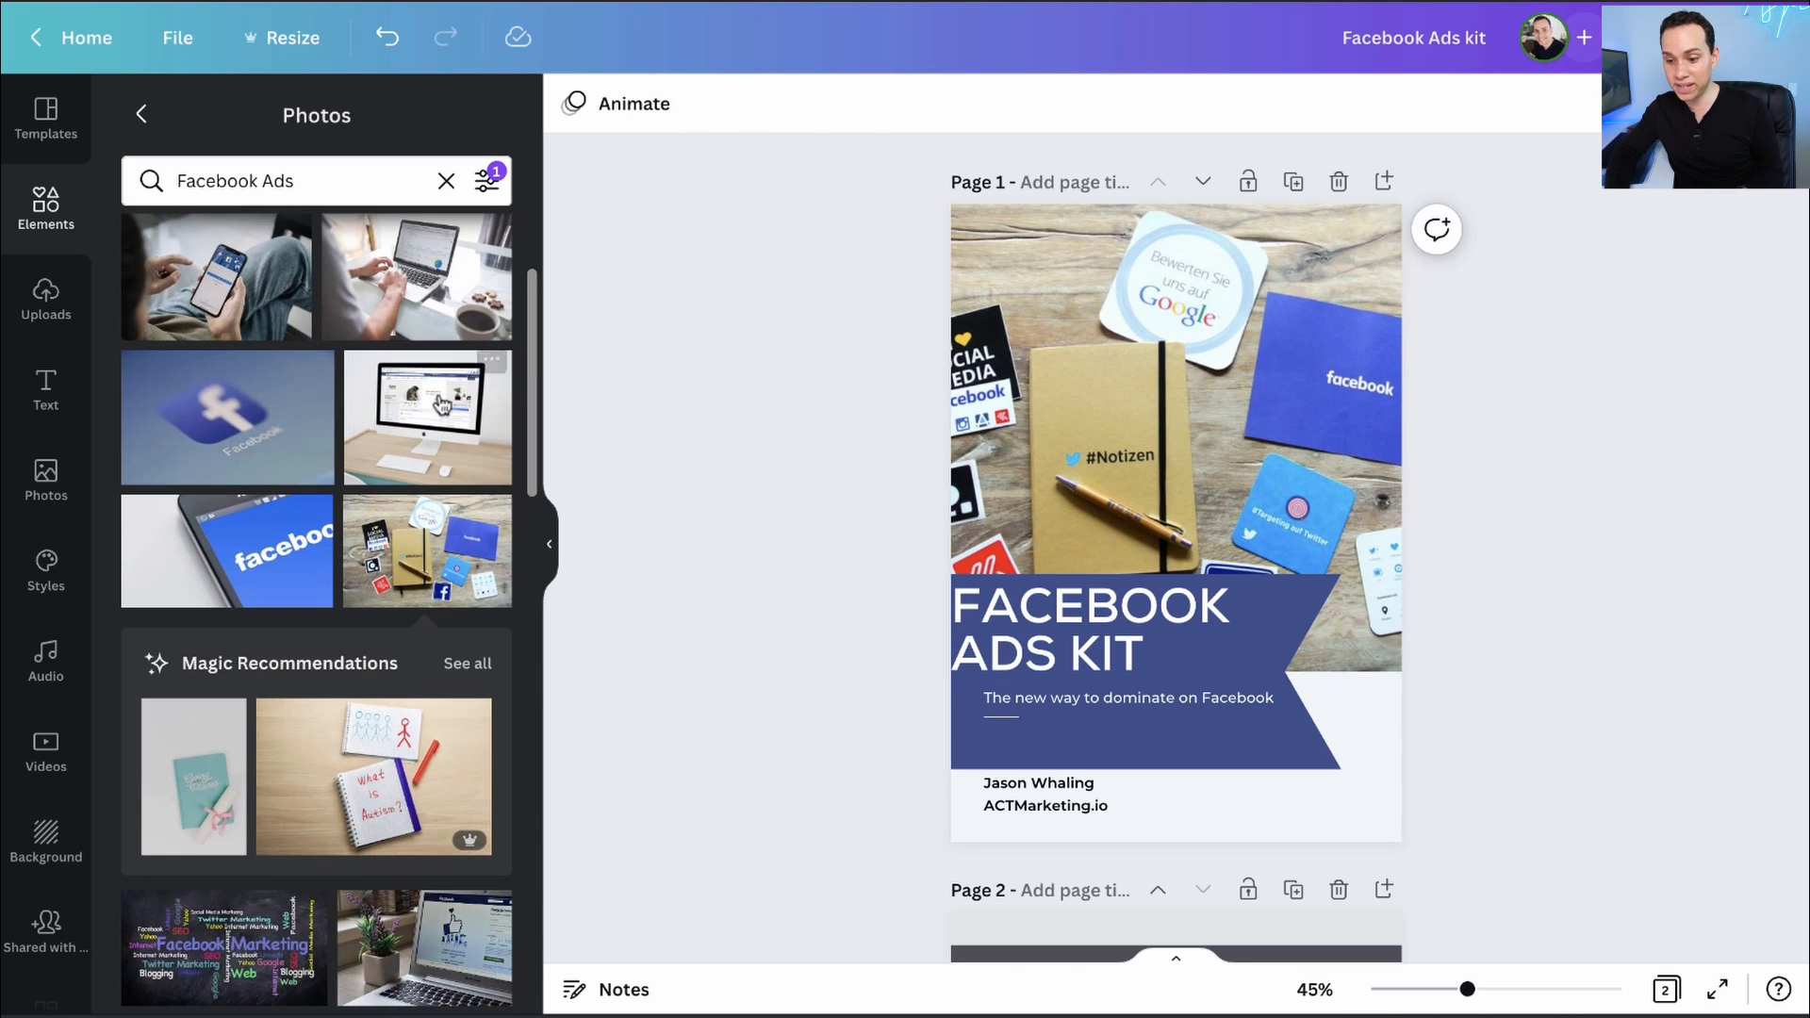
pyautogui.moveTo(441, 405); pyautogui.dragTo(1162, 451)
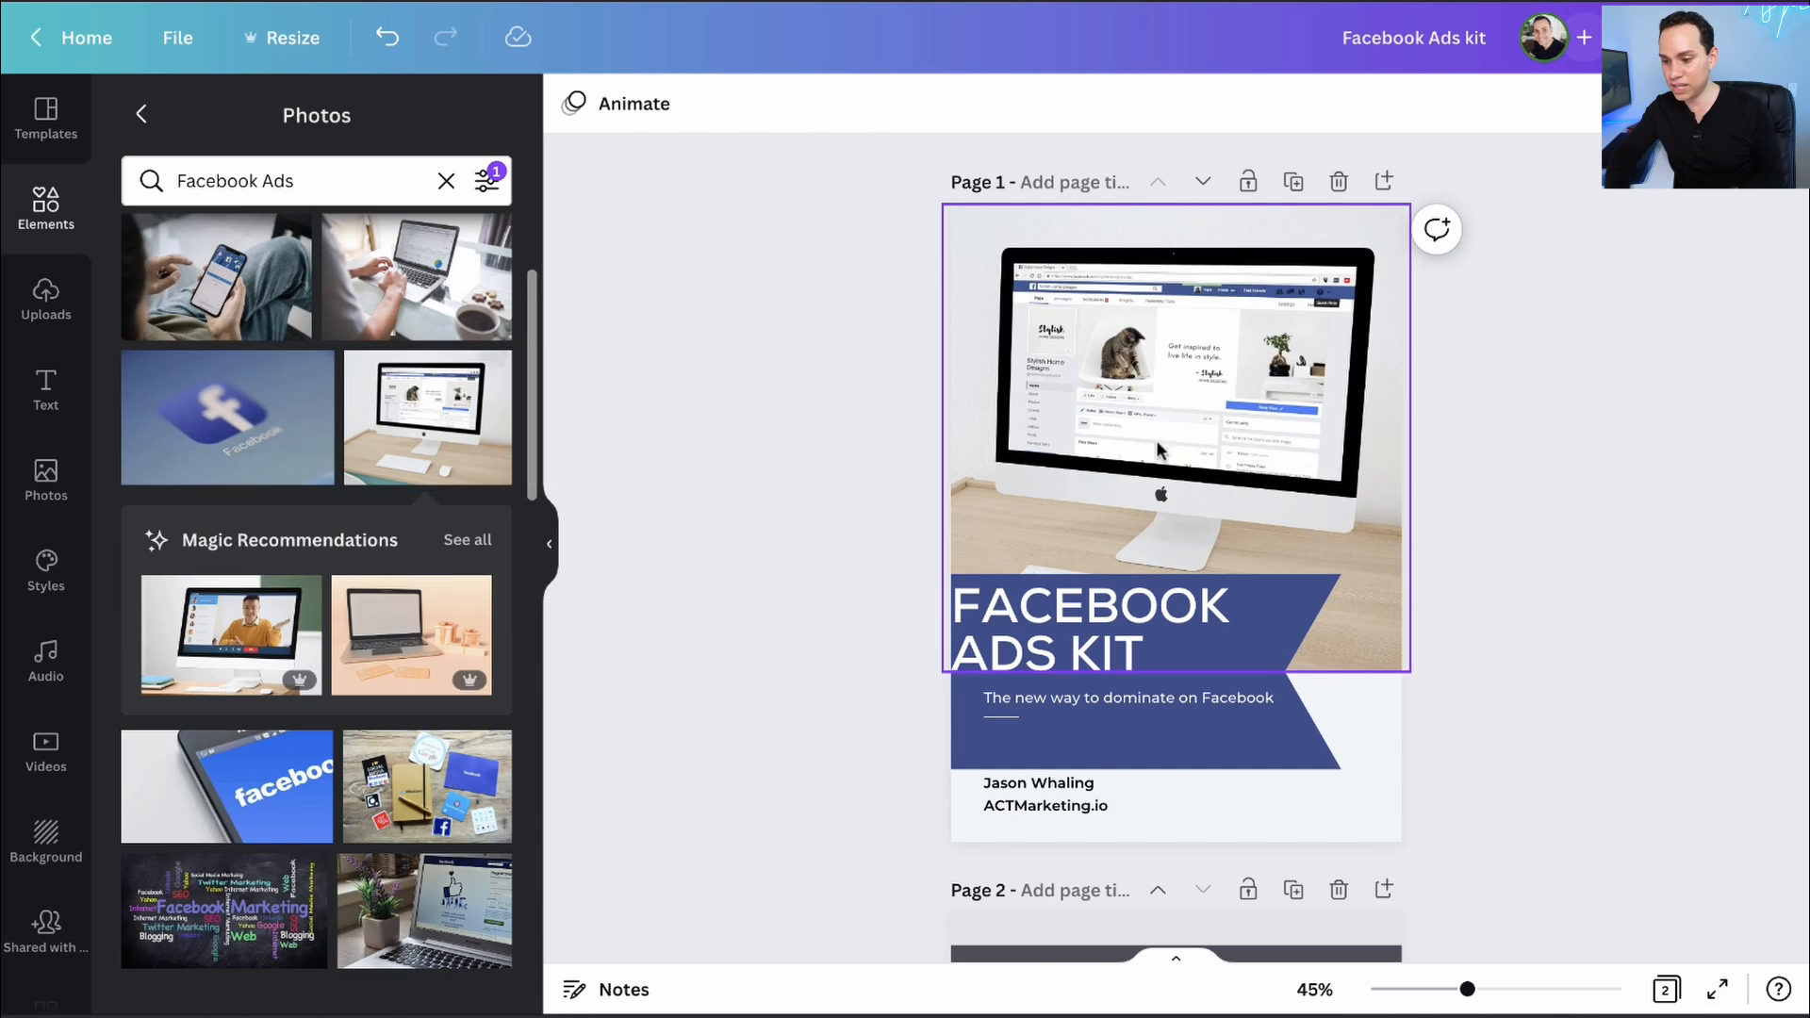
# - Enlarge and crop the iMac photo, nudging it left to frame its screen
pyautogui.doubleClick(1163, 402)
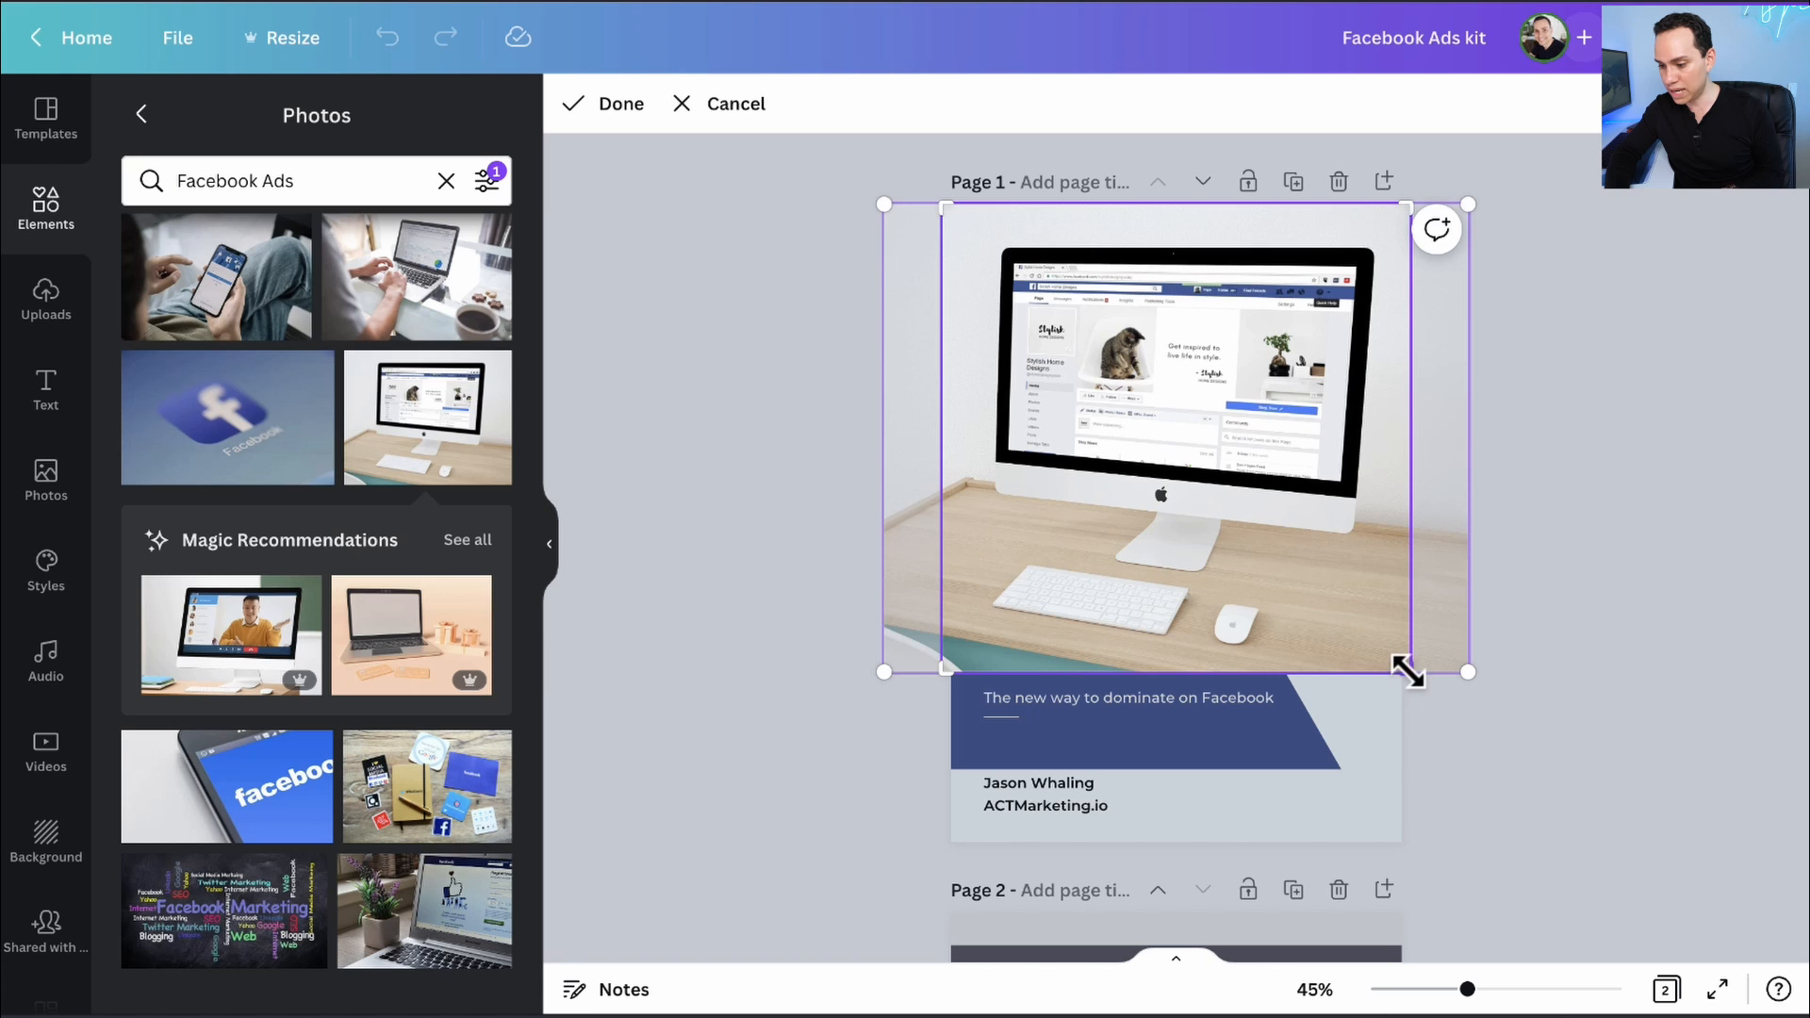
pyautogui.moveTo(1406, 672); pyautogui.dragTo(1744, 842)
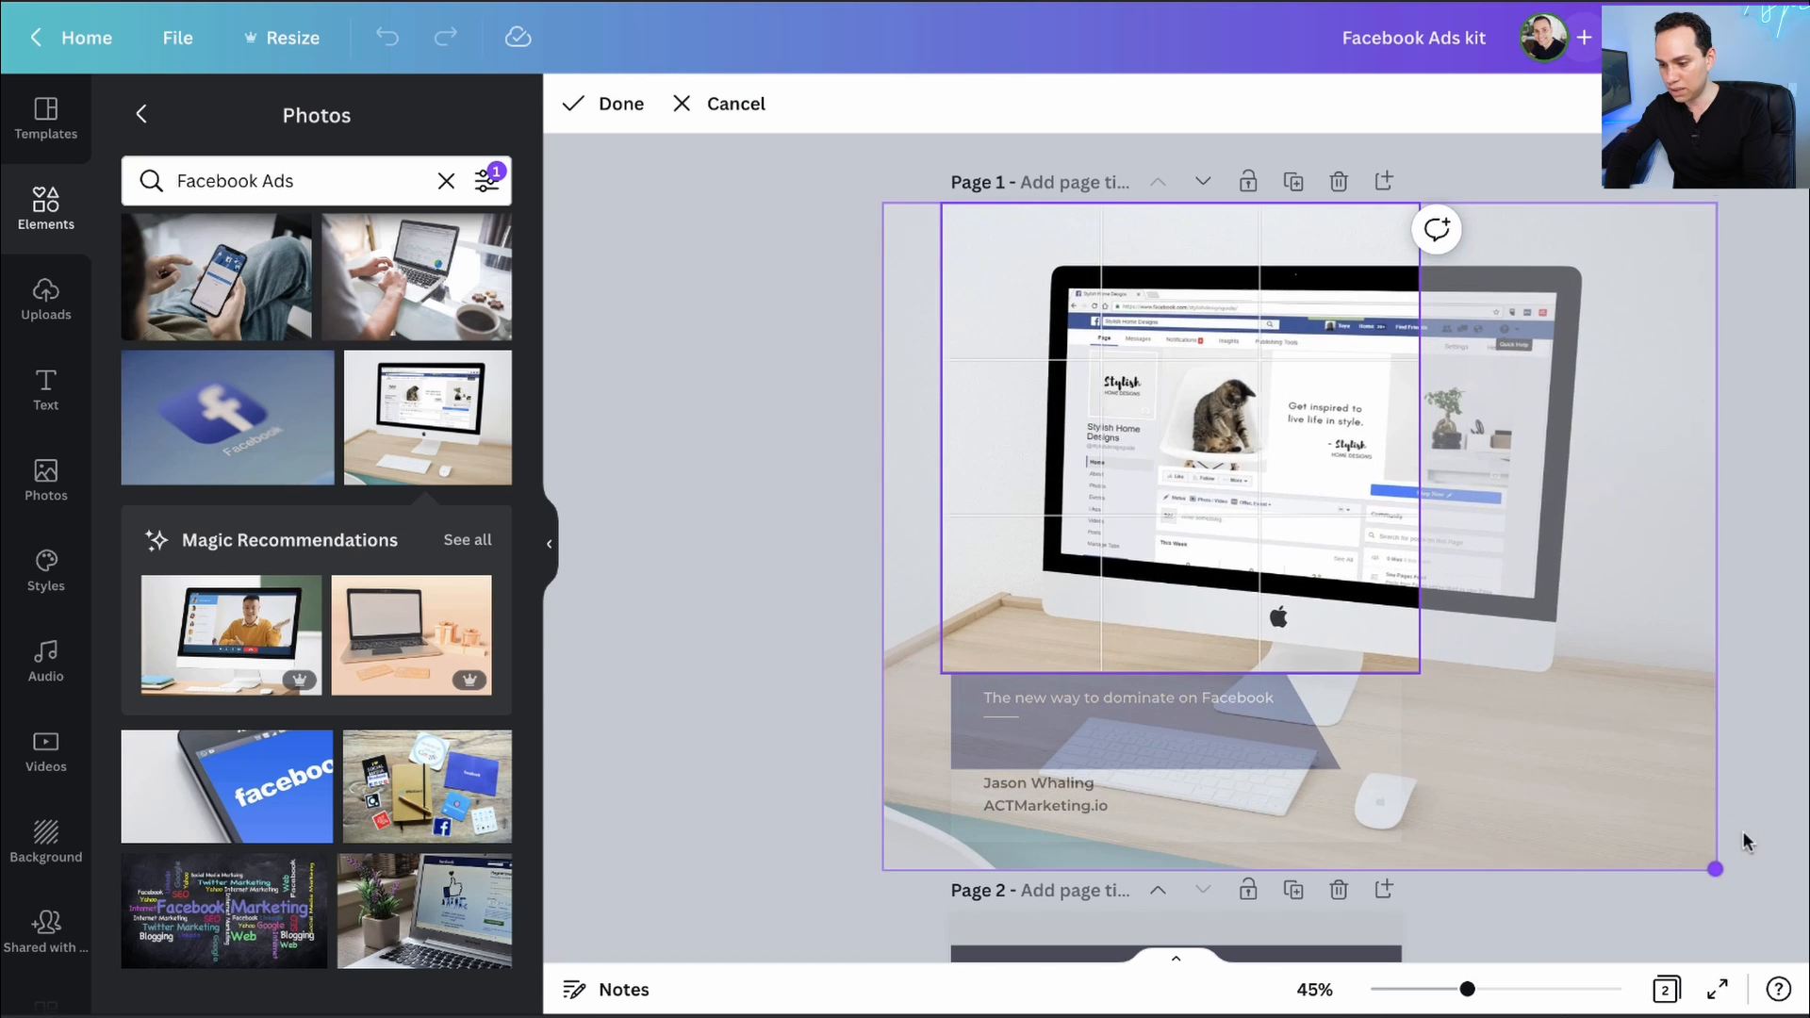
pyautogui.moveTo(1548, 500); pyautogui.dragTo(1485, 539)
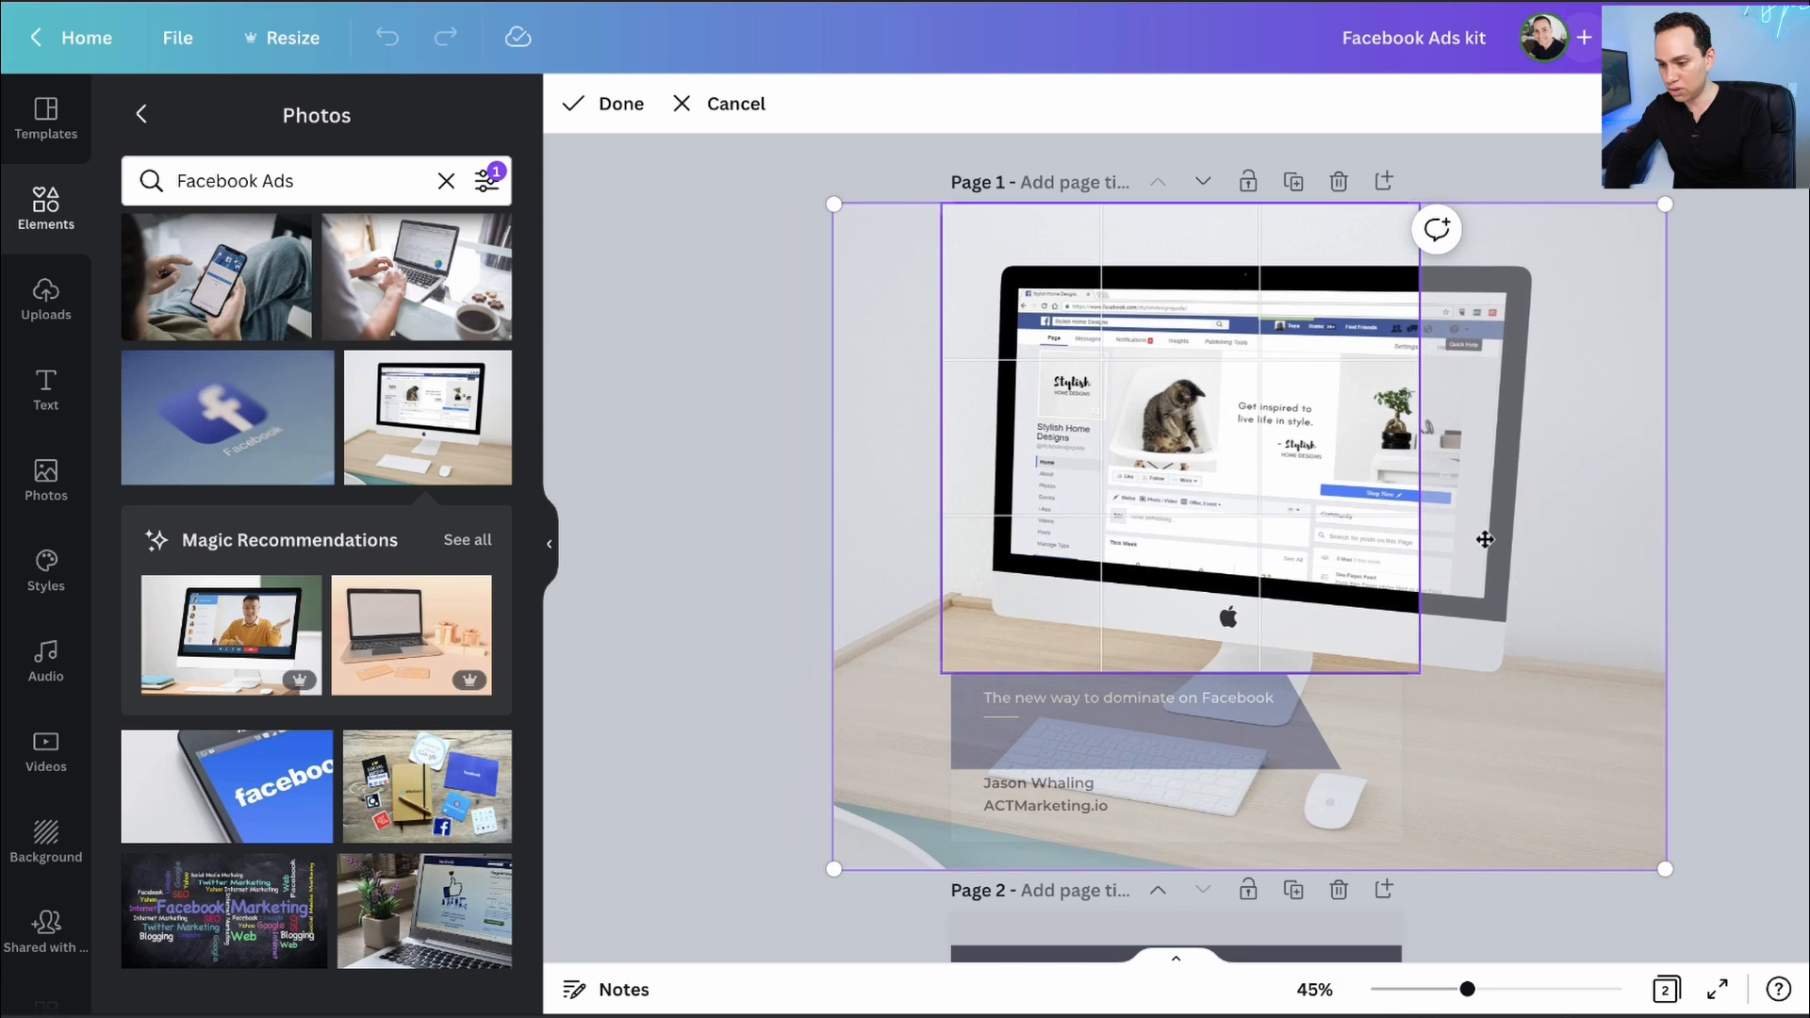
pyautogui.click(618, 104)
pyautogui.click(727, 370)
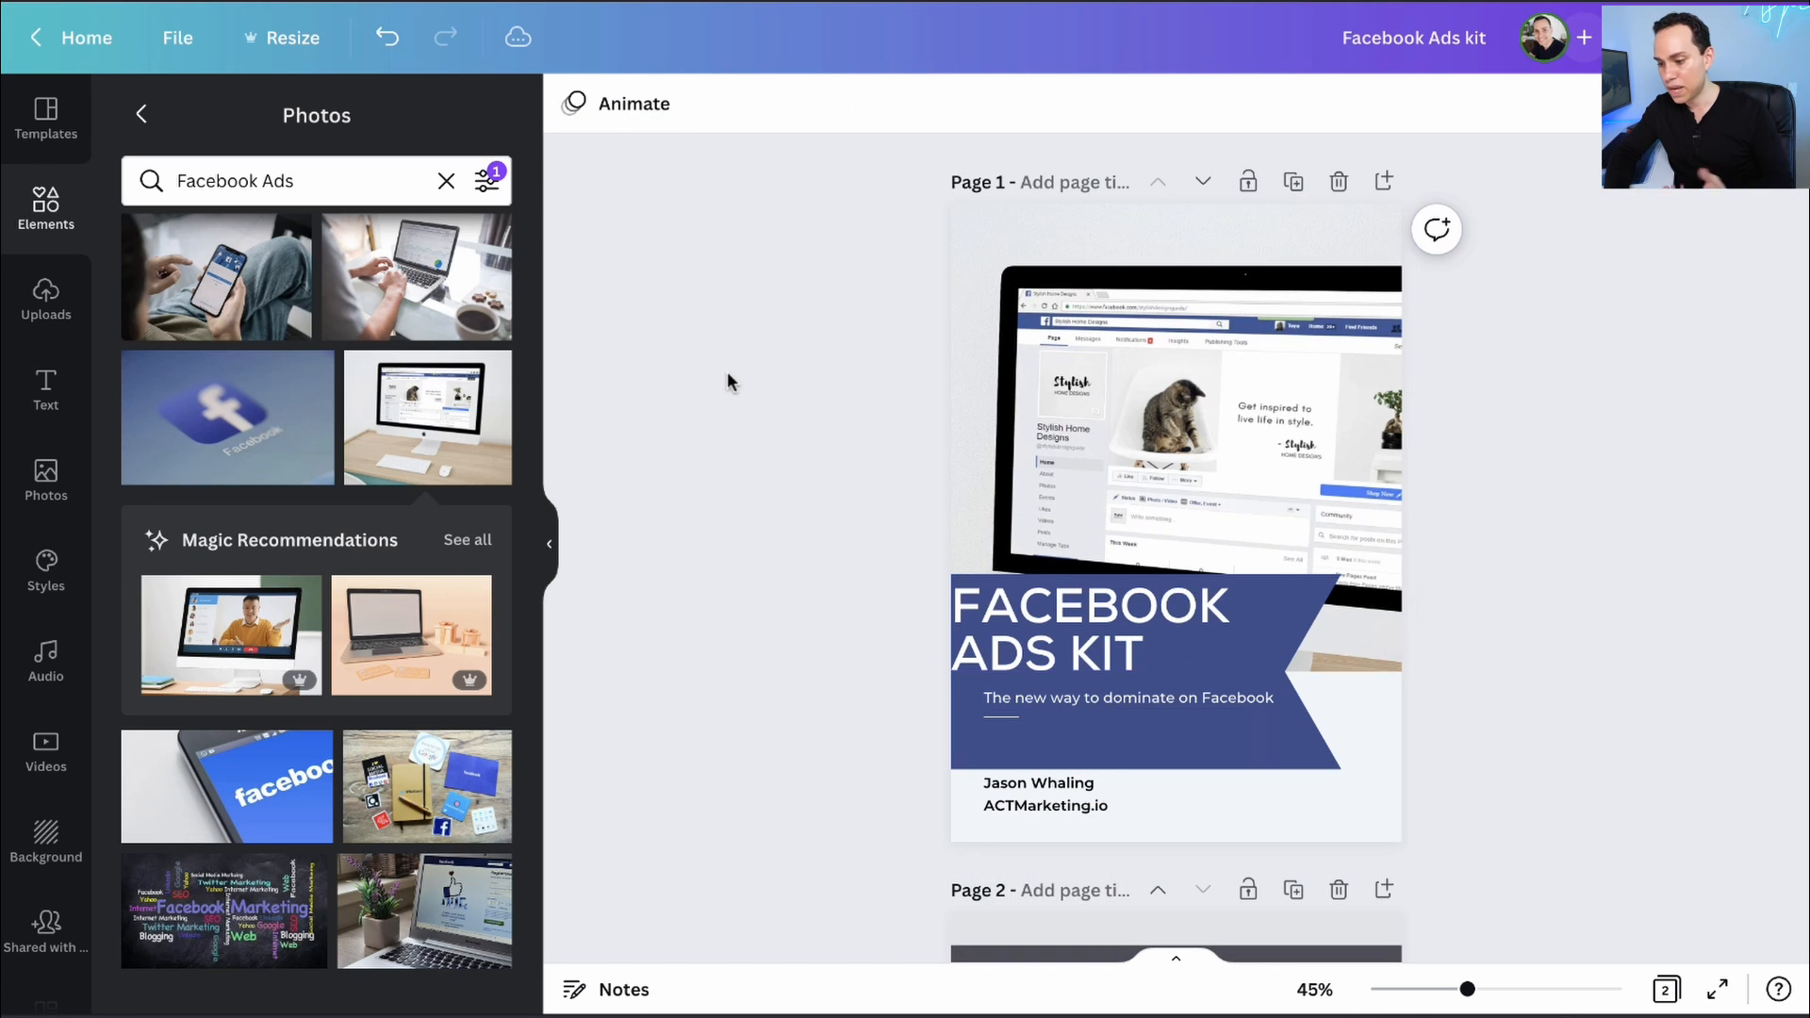
pyautogui.doubleClick(1286, 419)
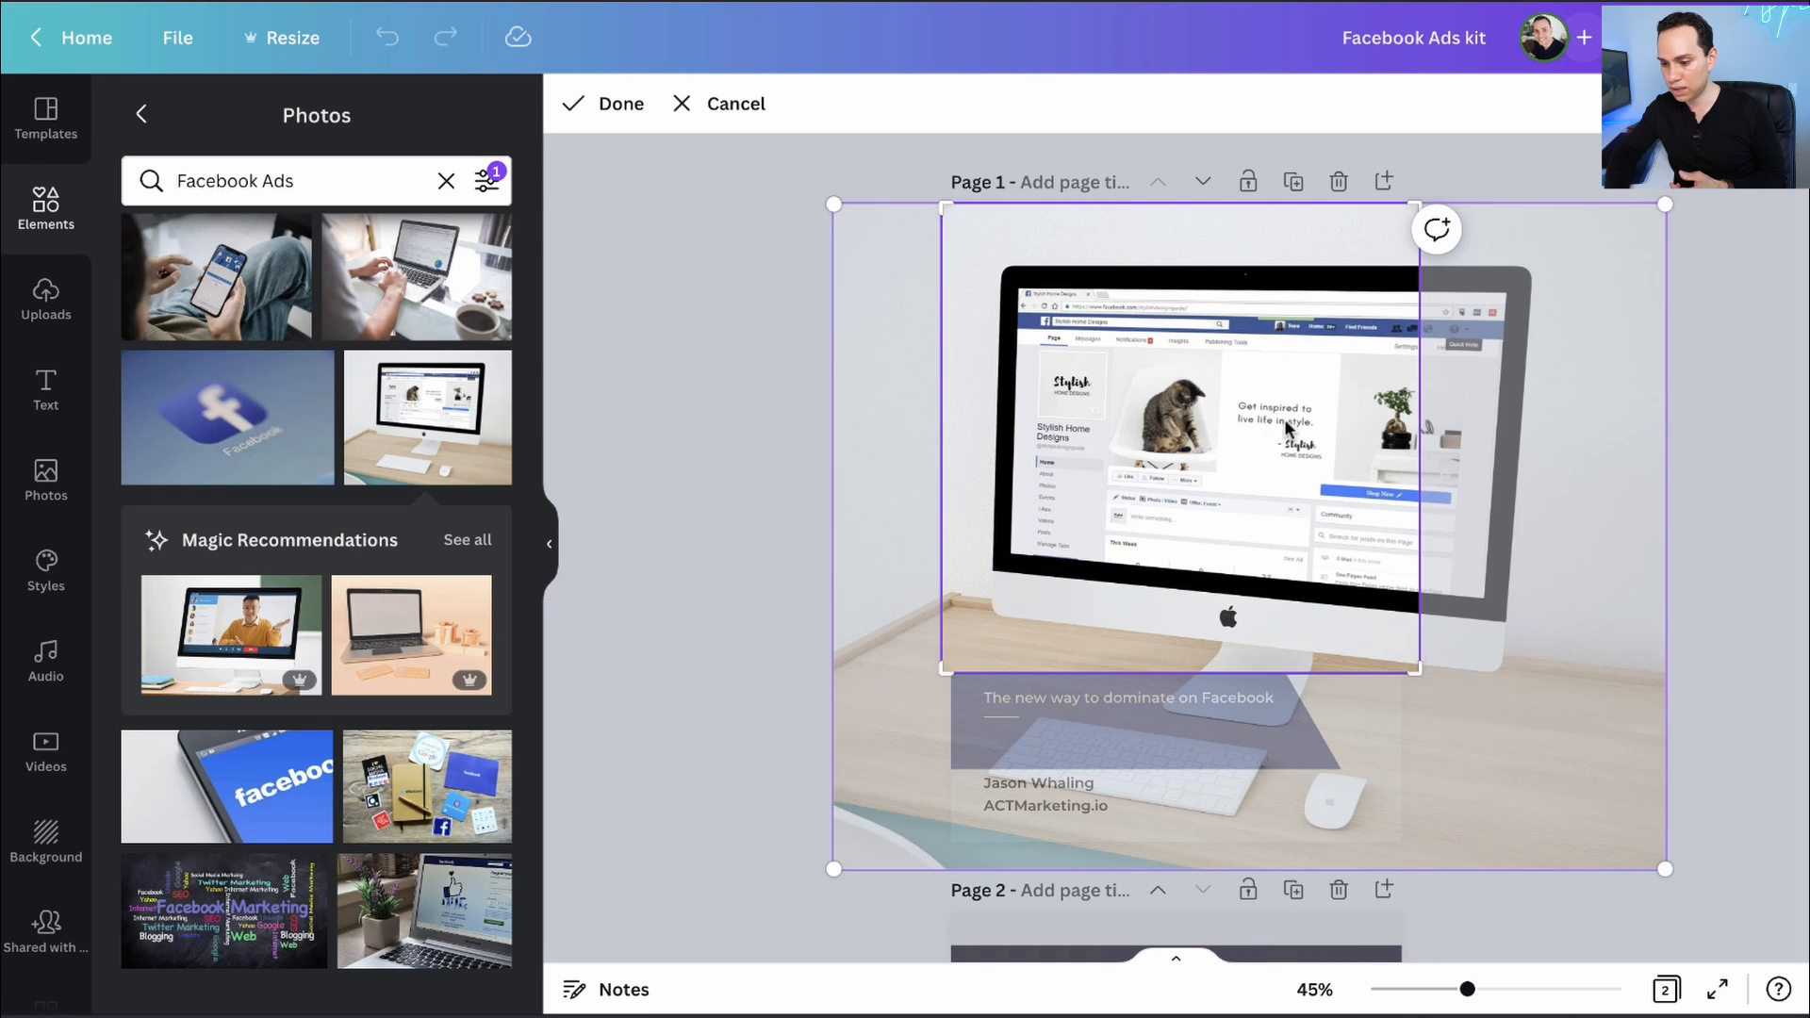
pyautogui.moveTo(1284, 419); pyautogui.dragTo(1232, 420)
pyautogui.click(608, 106)
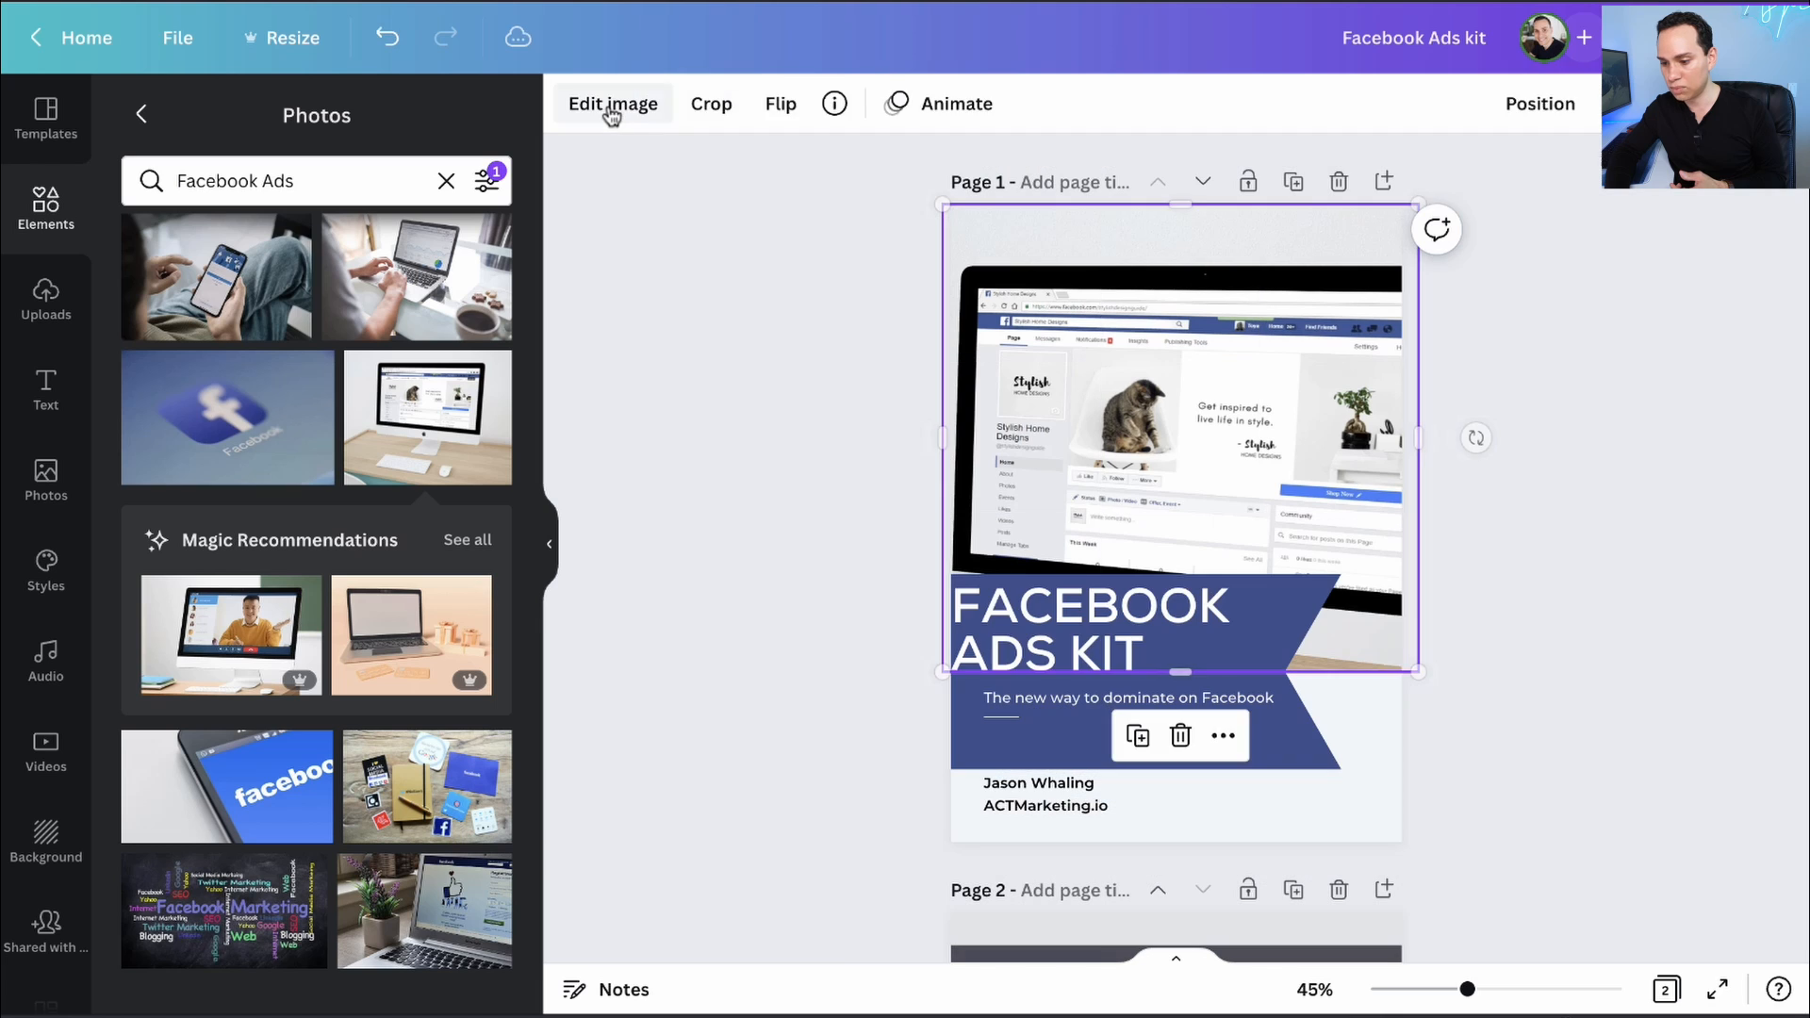
pyautogui.click(695, 352)
pyautogui.scroll(-7, 753, 353)
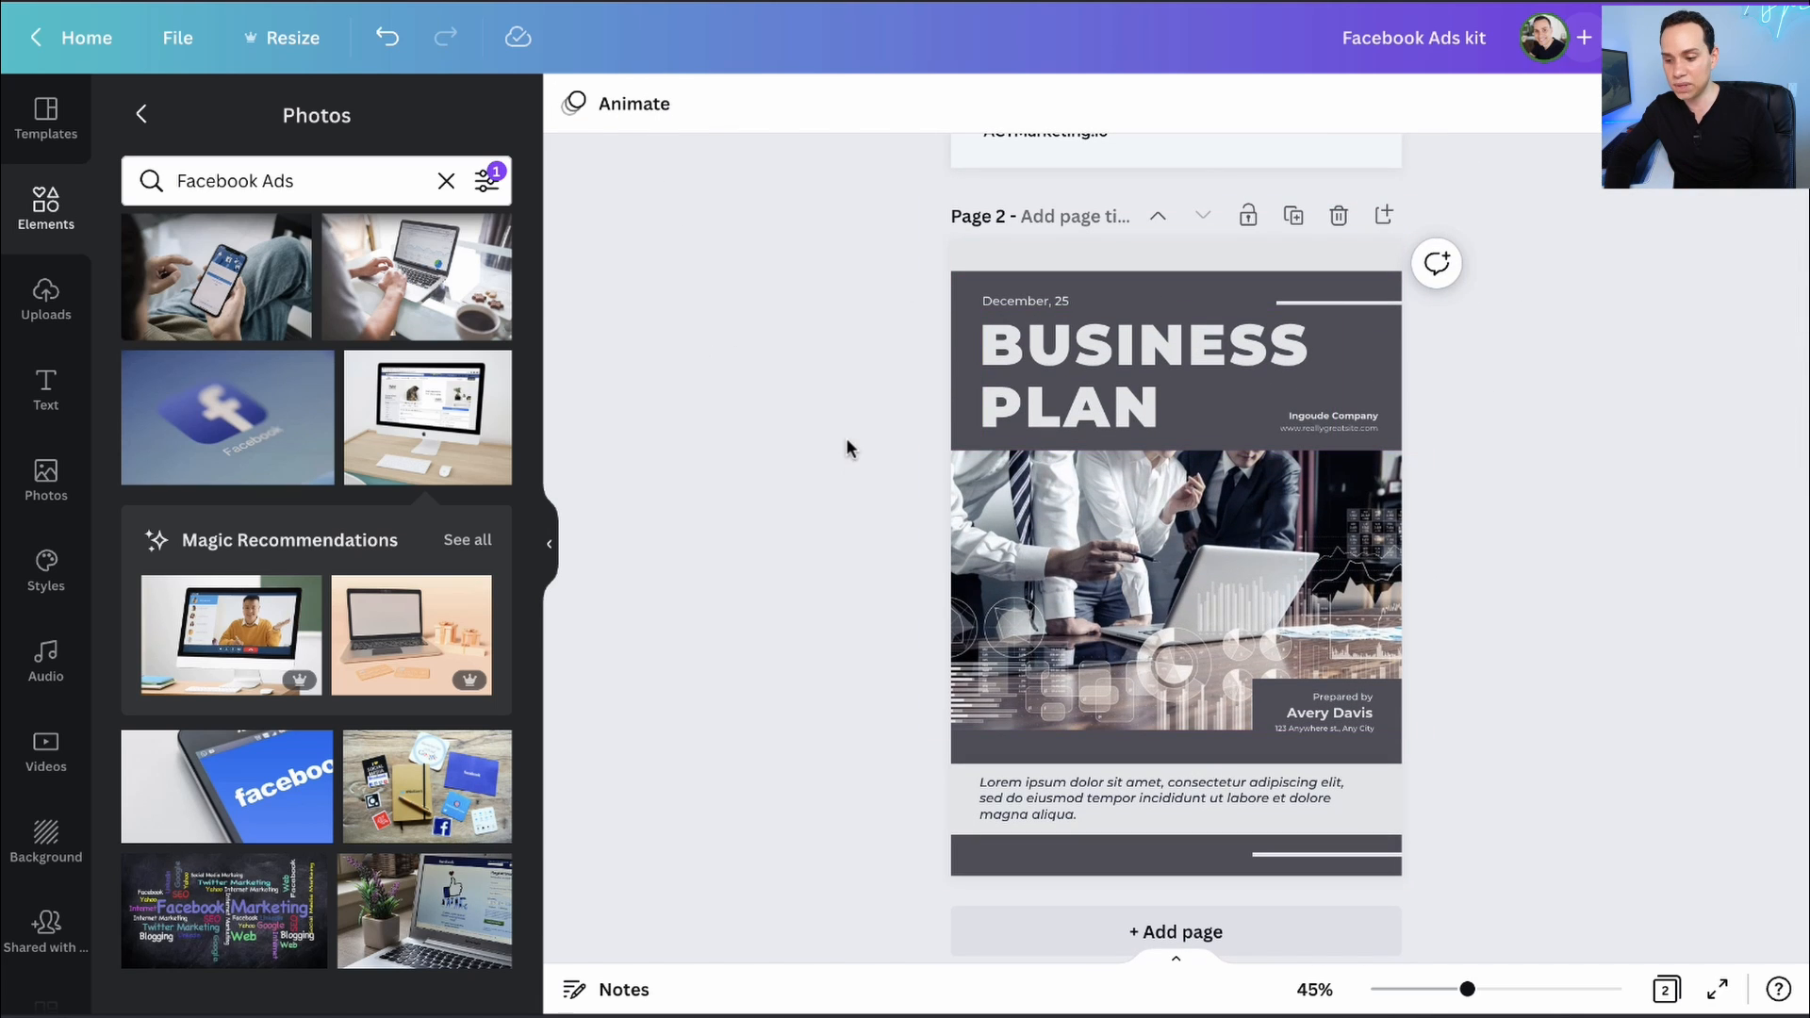
# - Swap the page 2 photo for the Facebook laptop photo and make the background document blue
pyautogui.scroll(-6, 405, 427)
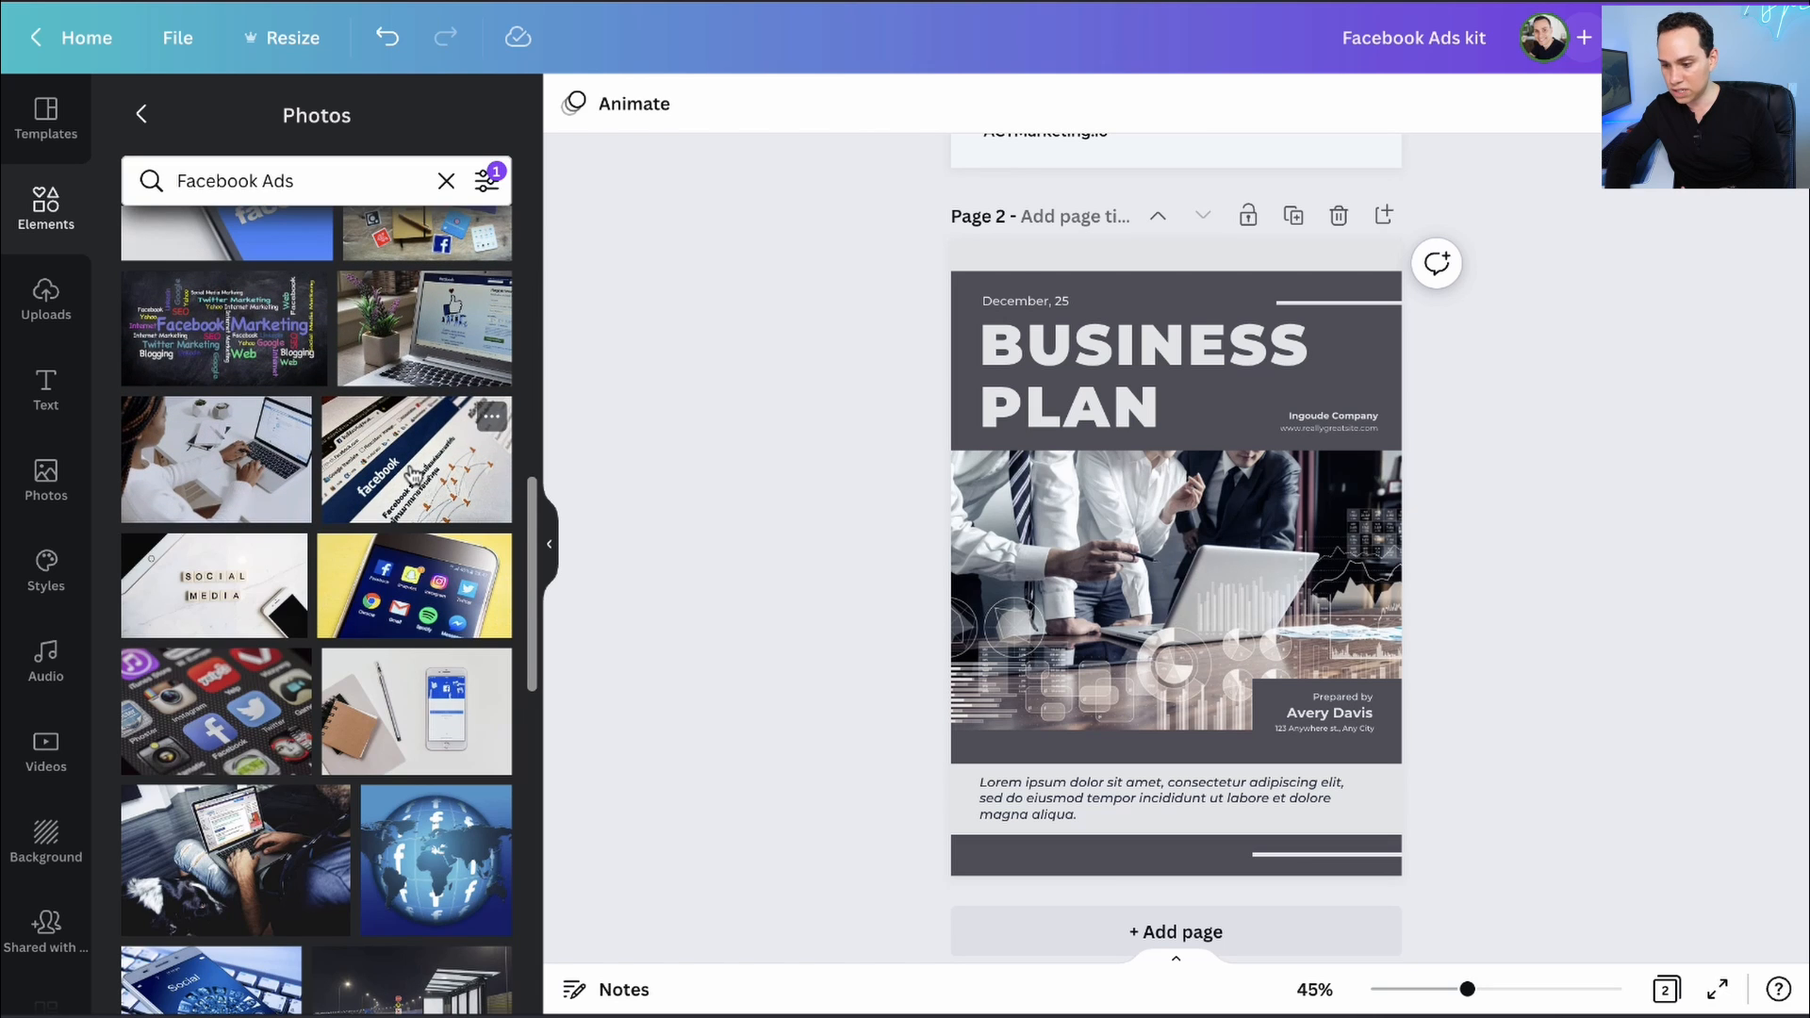
pyautogui.moveTo(412, 471); pyautogui.dragTo(1084, 585)
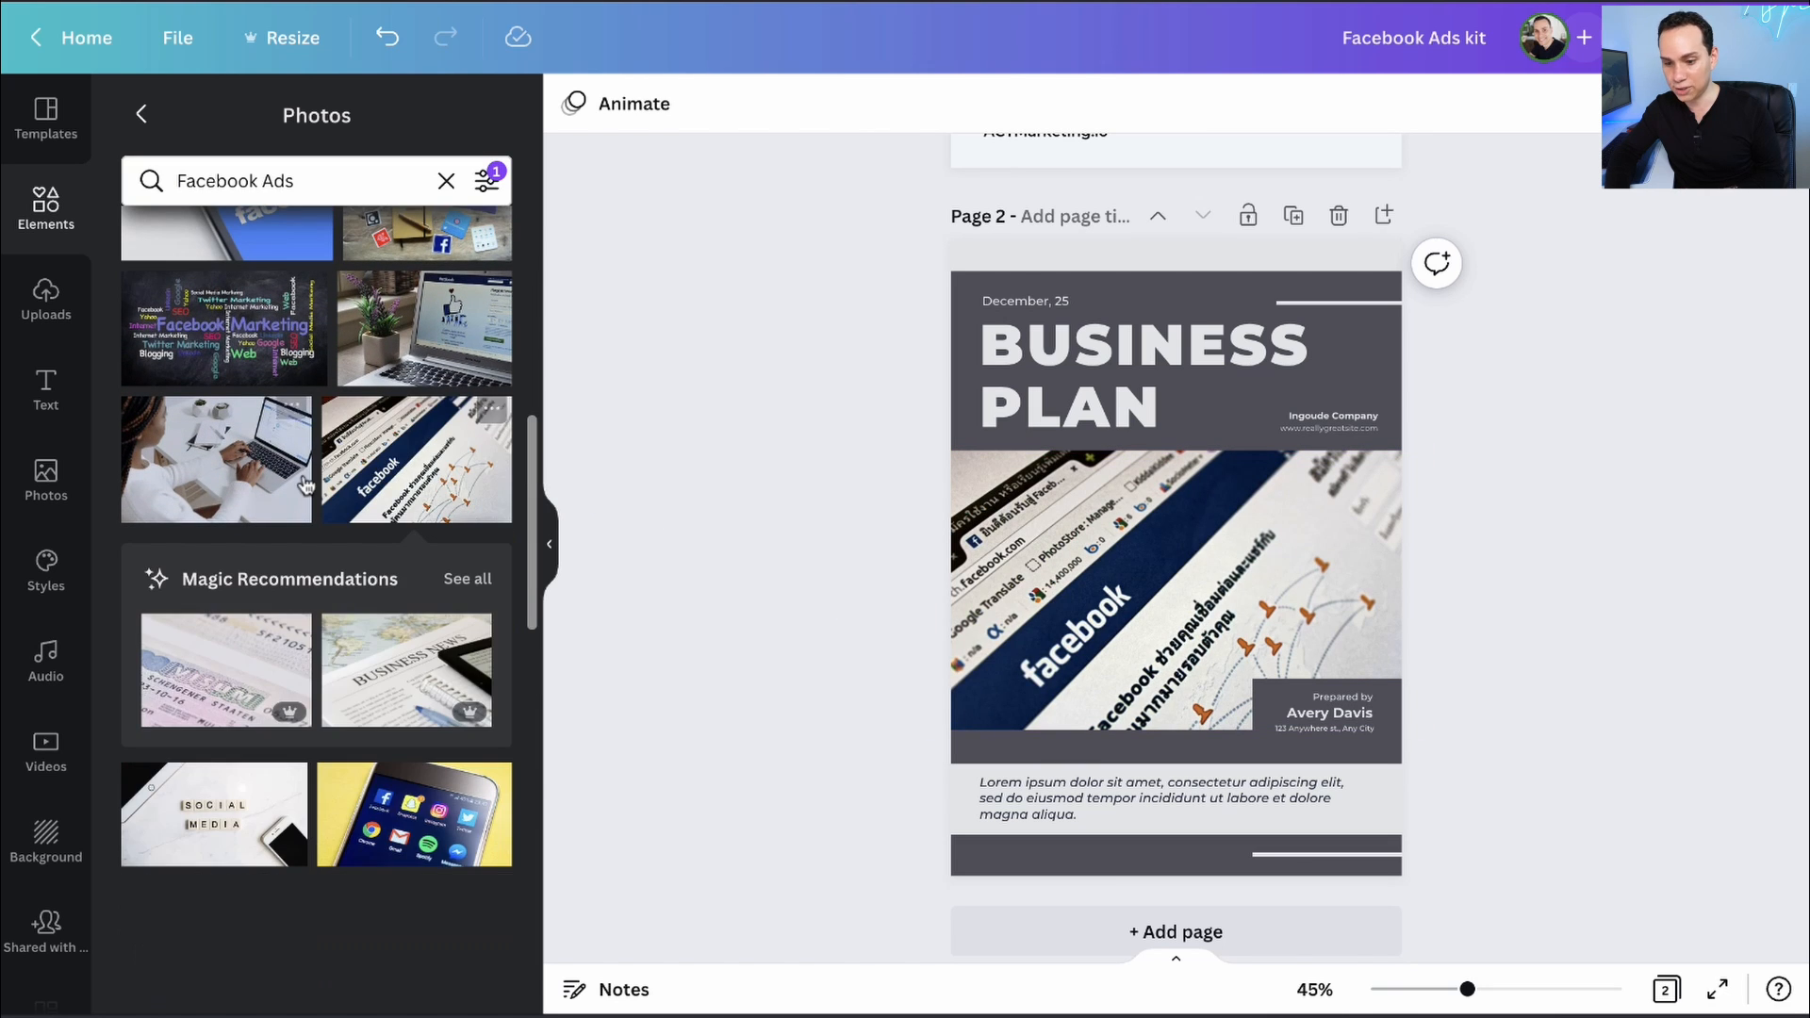
pyautogui.scroll(6, 305, 486)
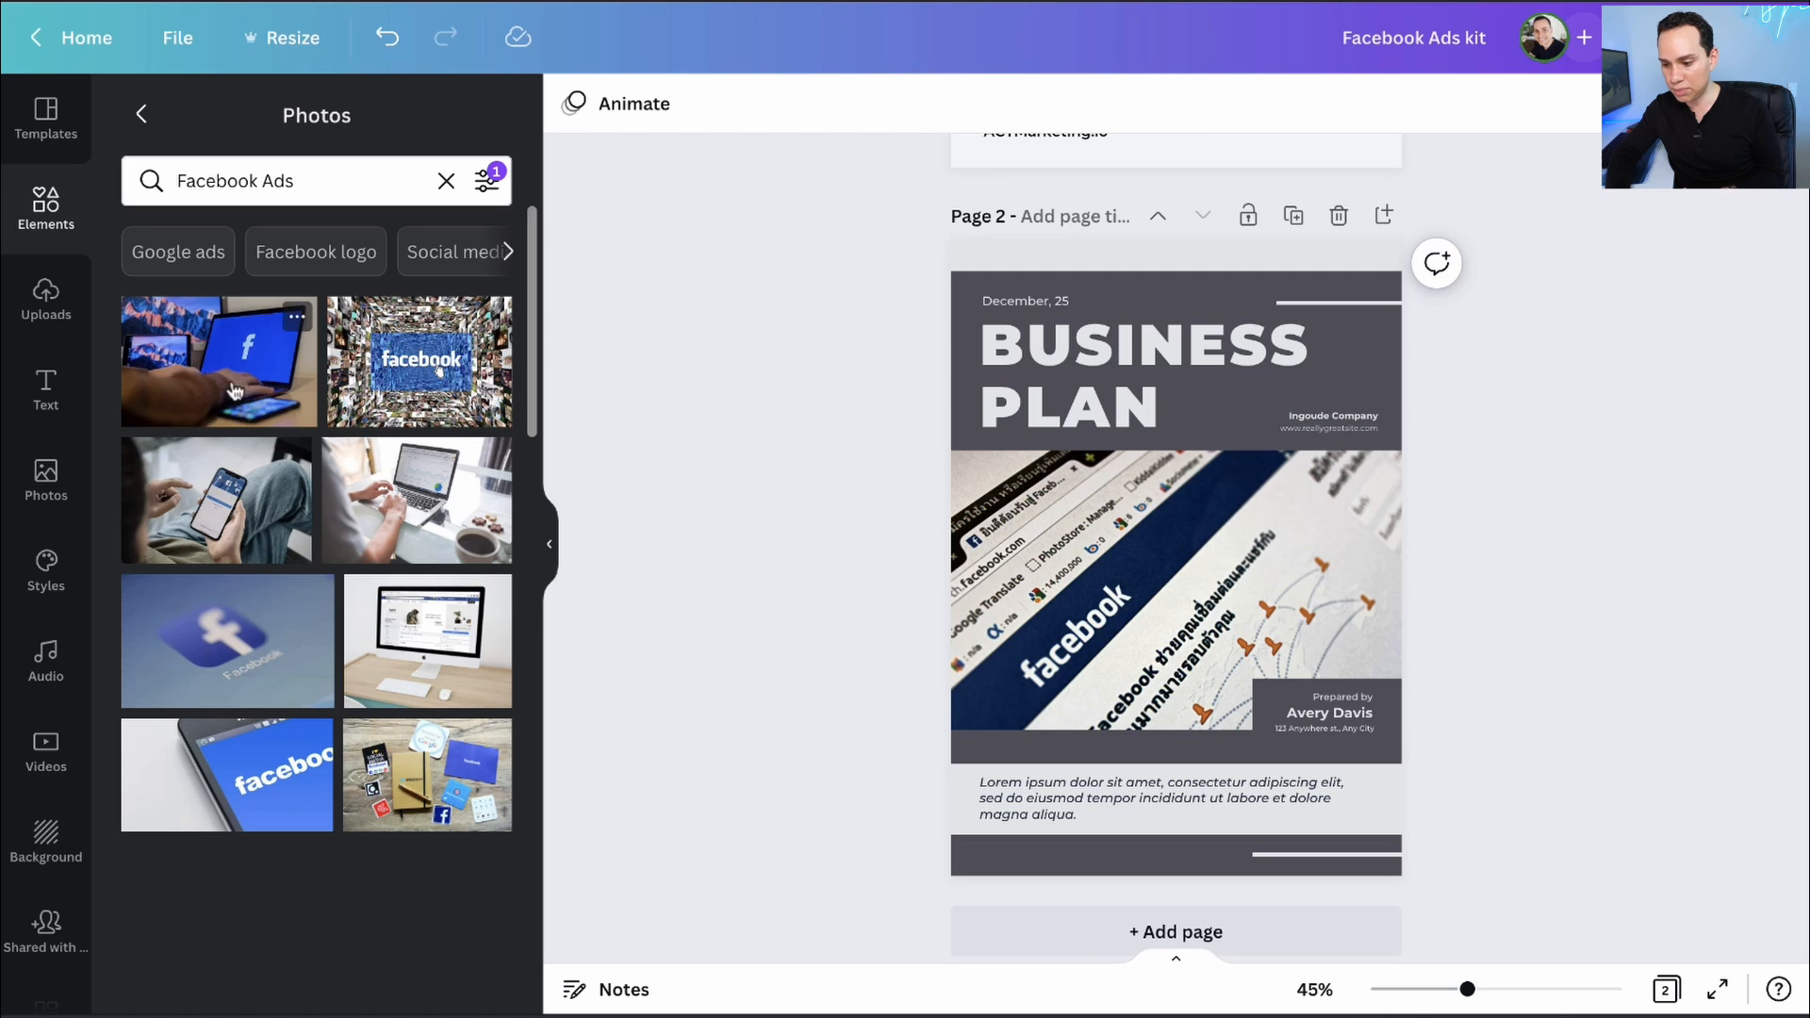
pyautogui.moveTo(236, 391); pyautogui.dragTo(1204, 623)
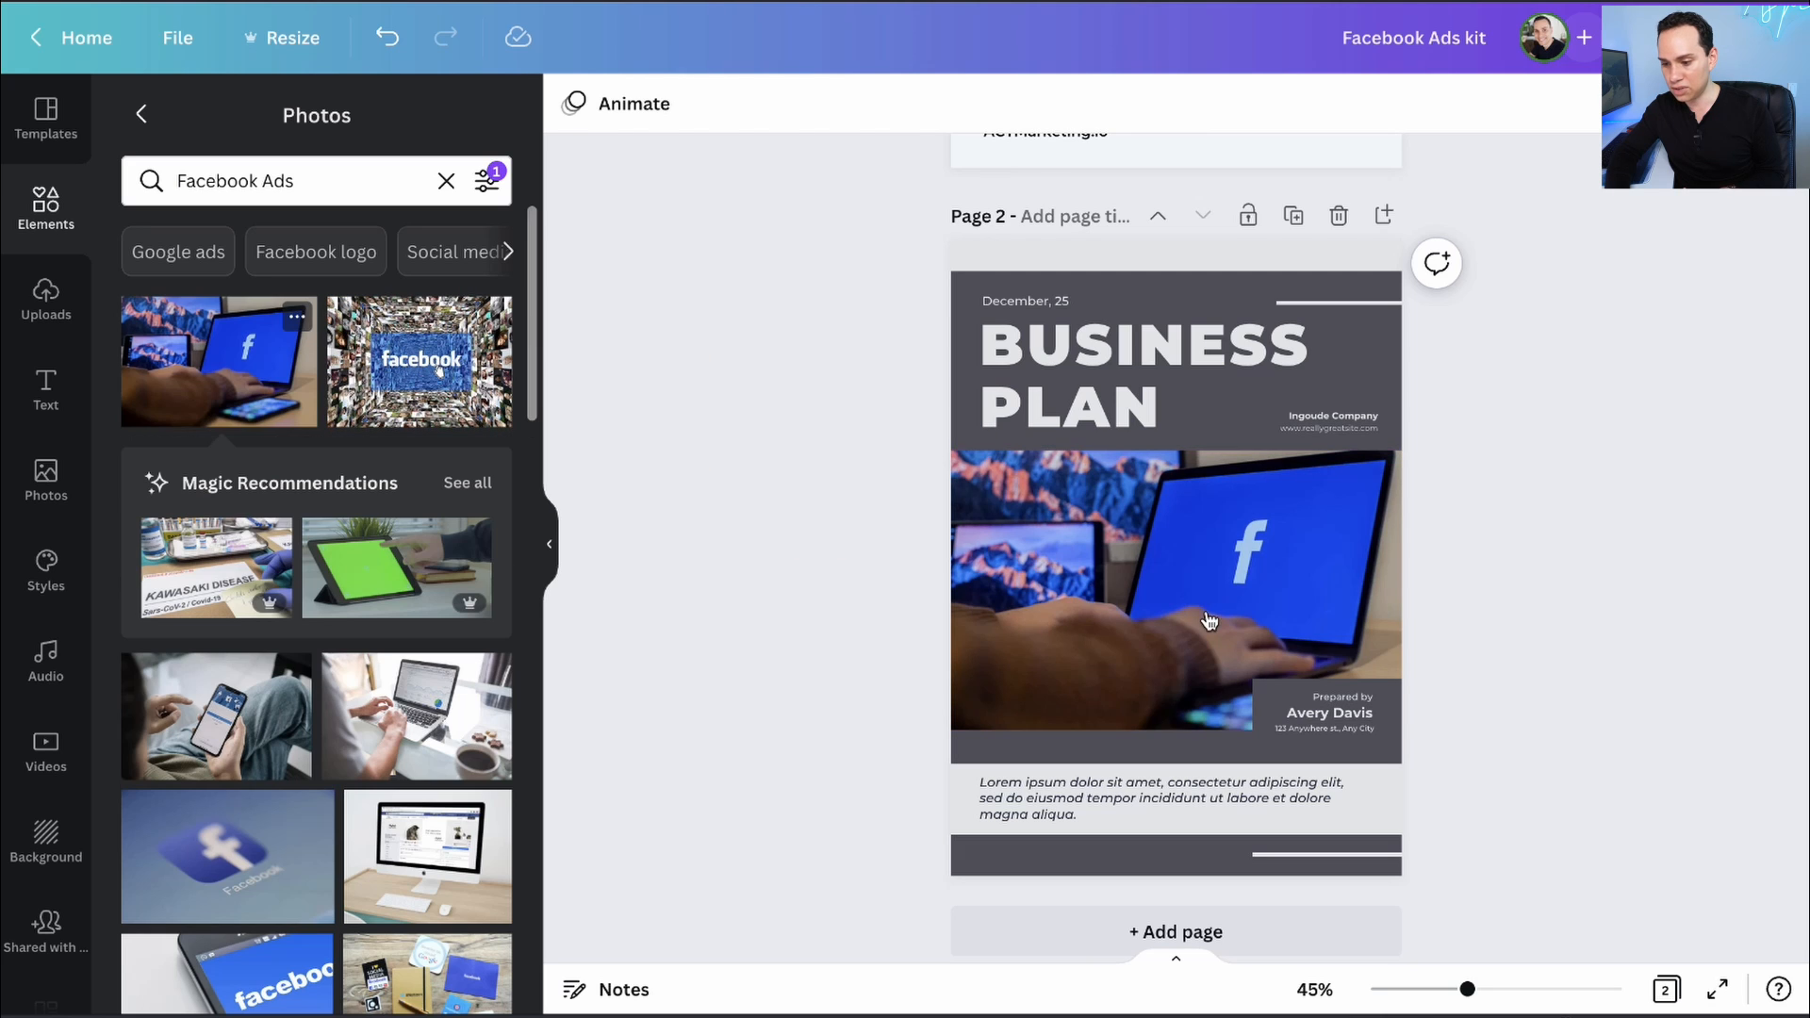
pyautogui.click(1249, 303)
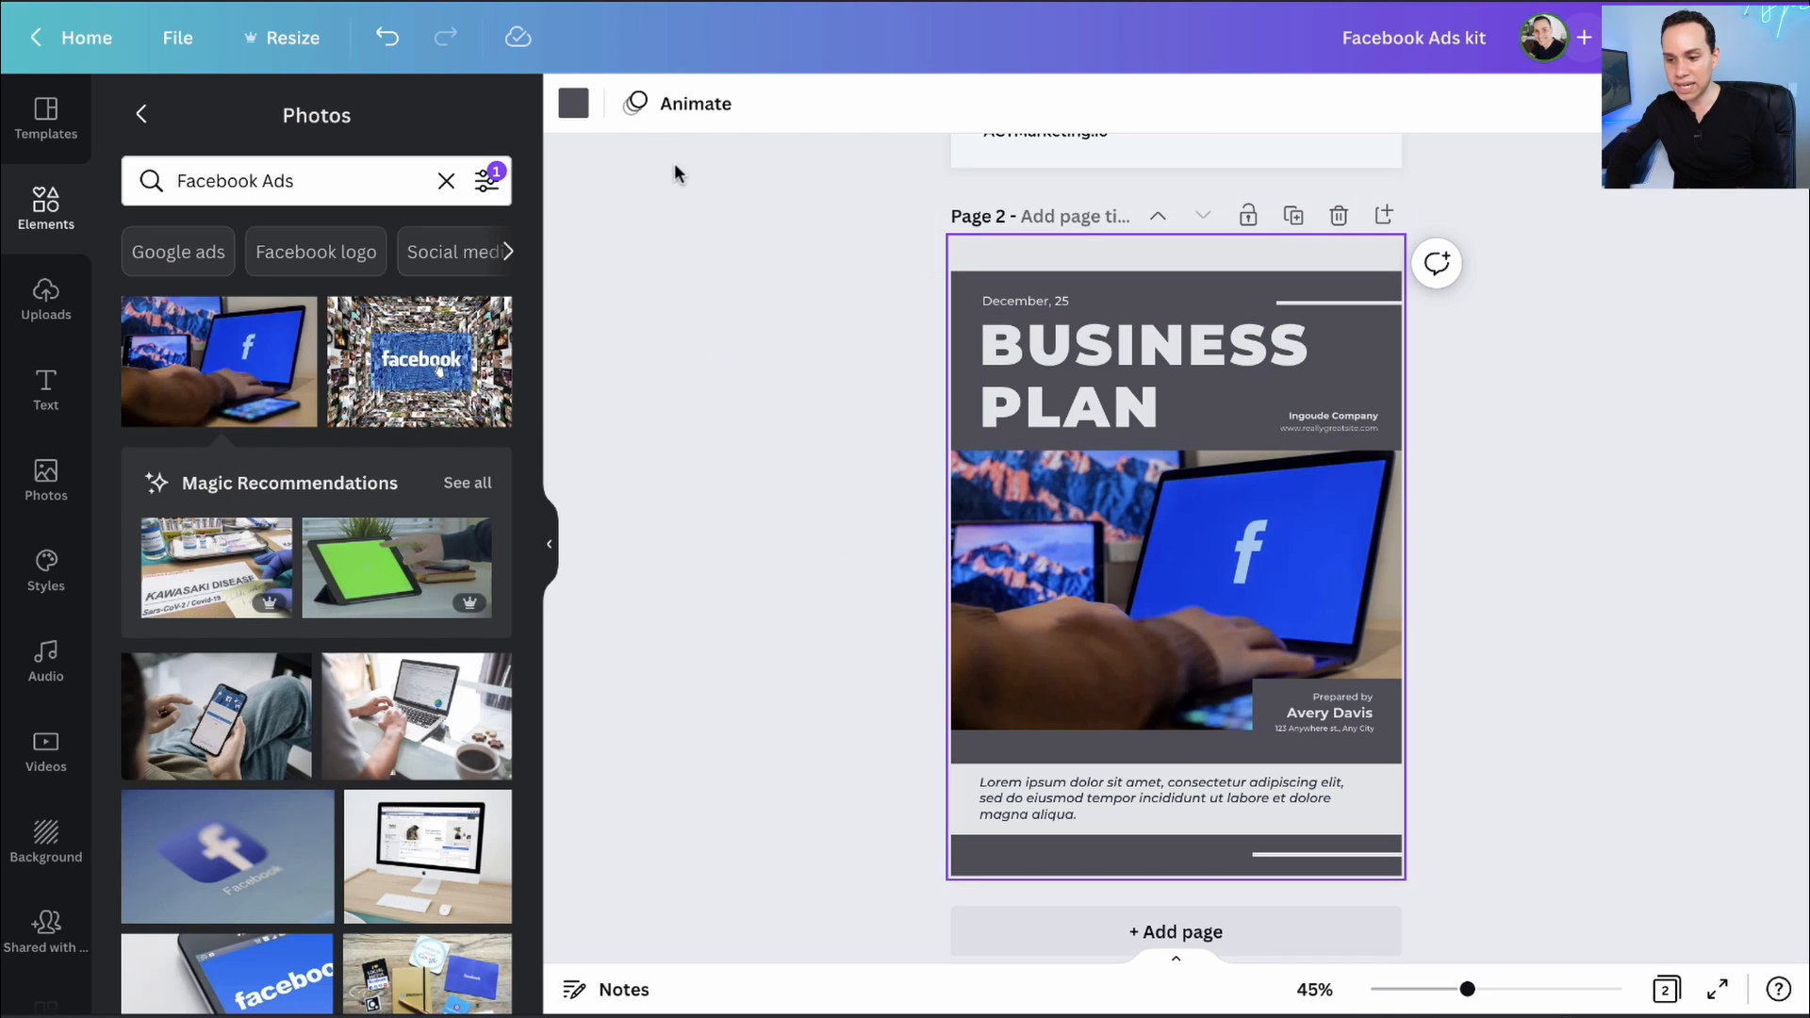
pyautogui.click(573, 102)
pyautogui.click(350, 234)
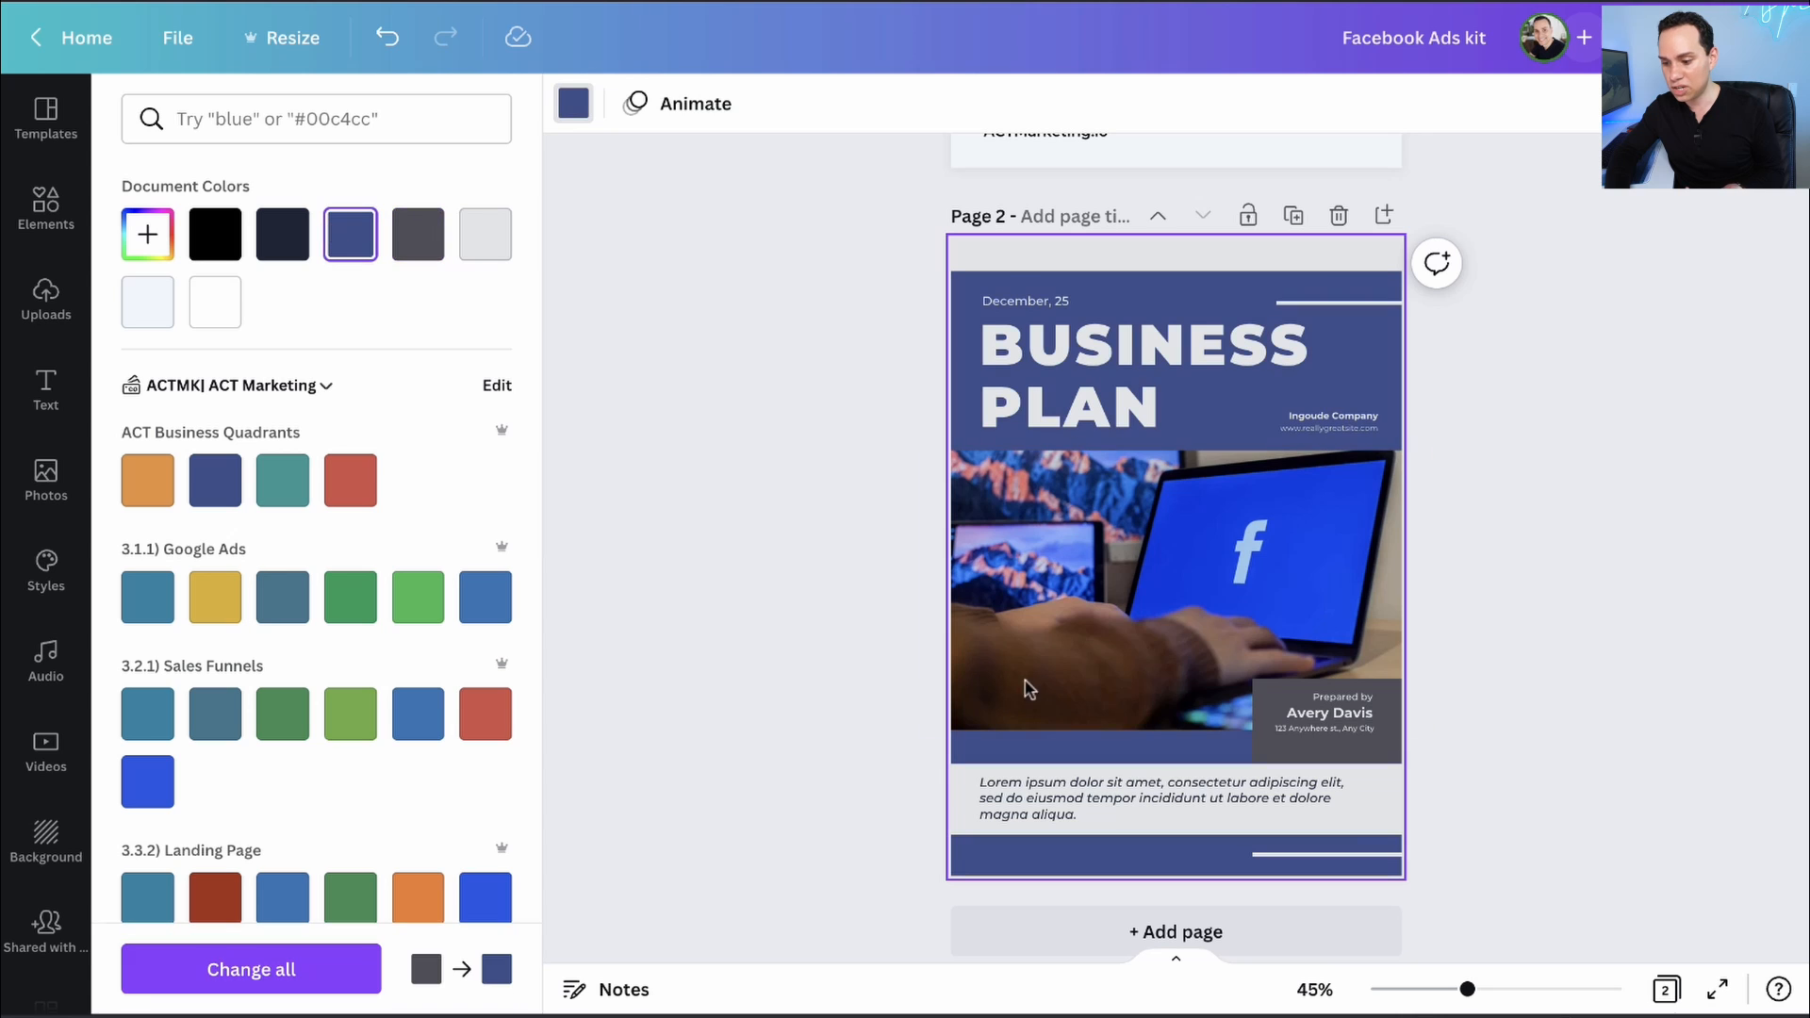
# - Fill the Prepared by box with dark grey from Background Shades
pyautogui.click(1268, 703)
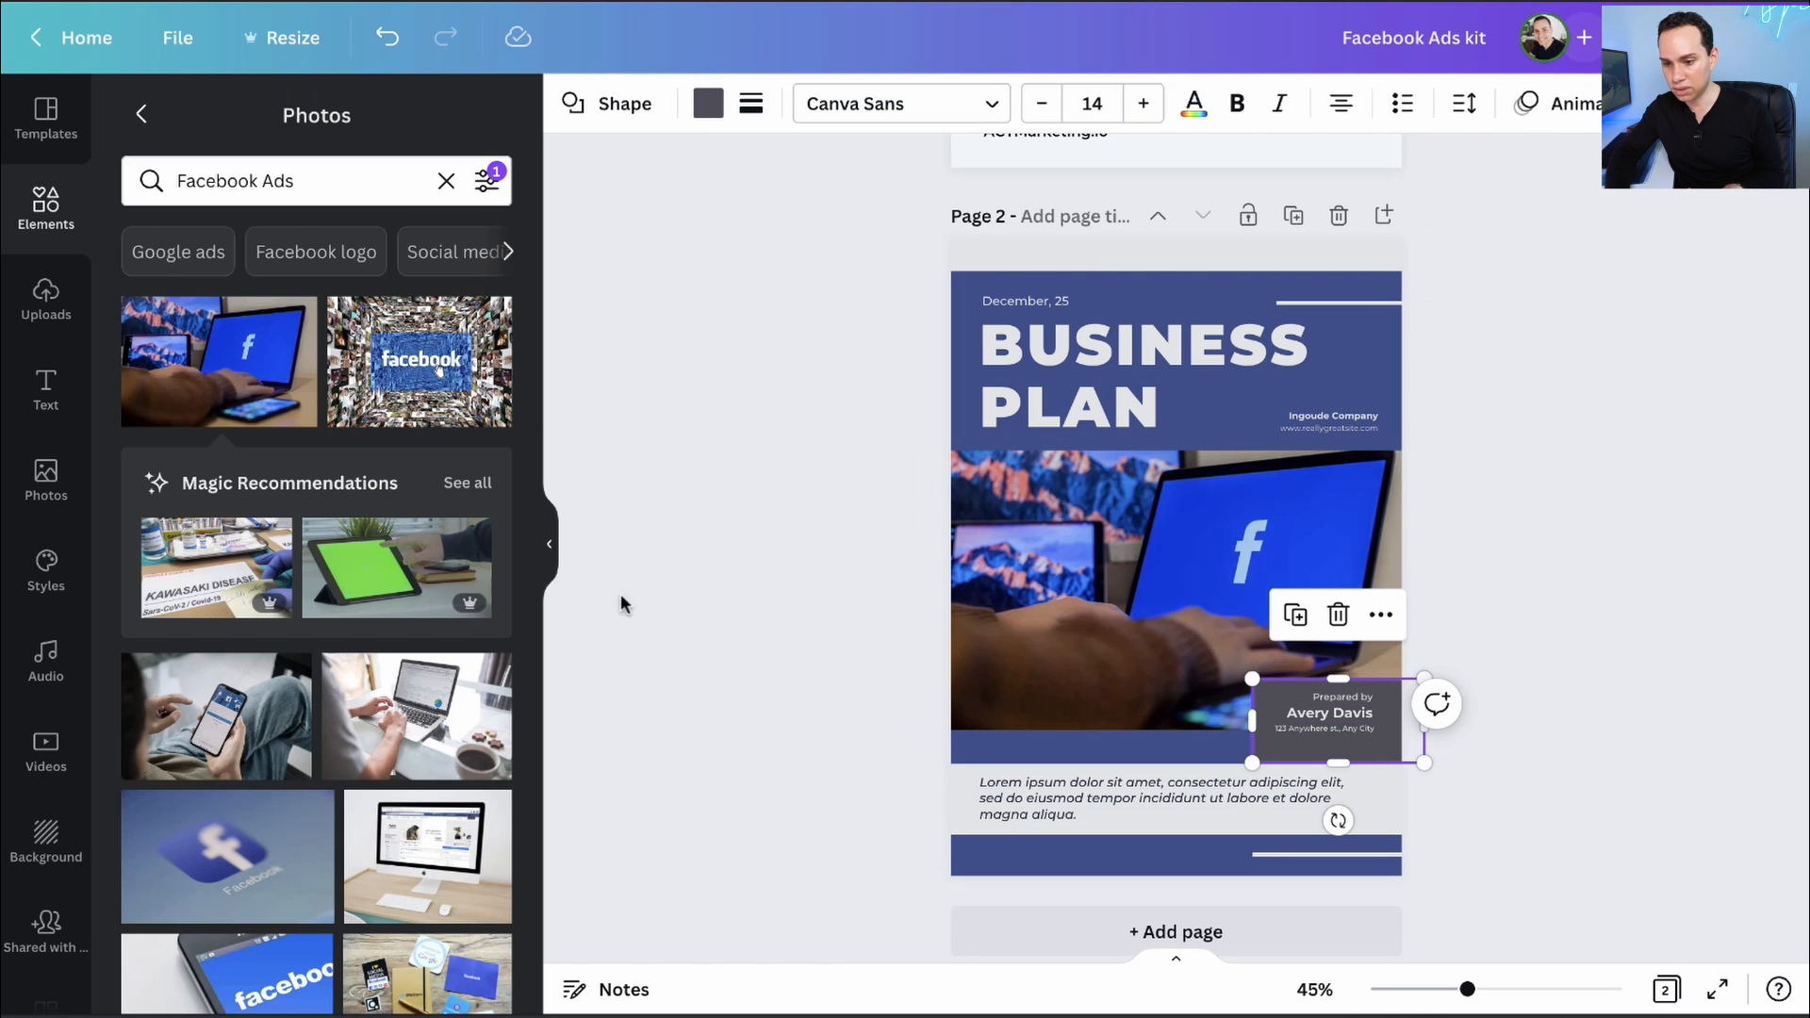
pyautogui.click(708, 103)
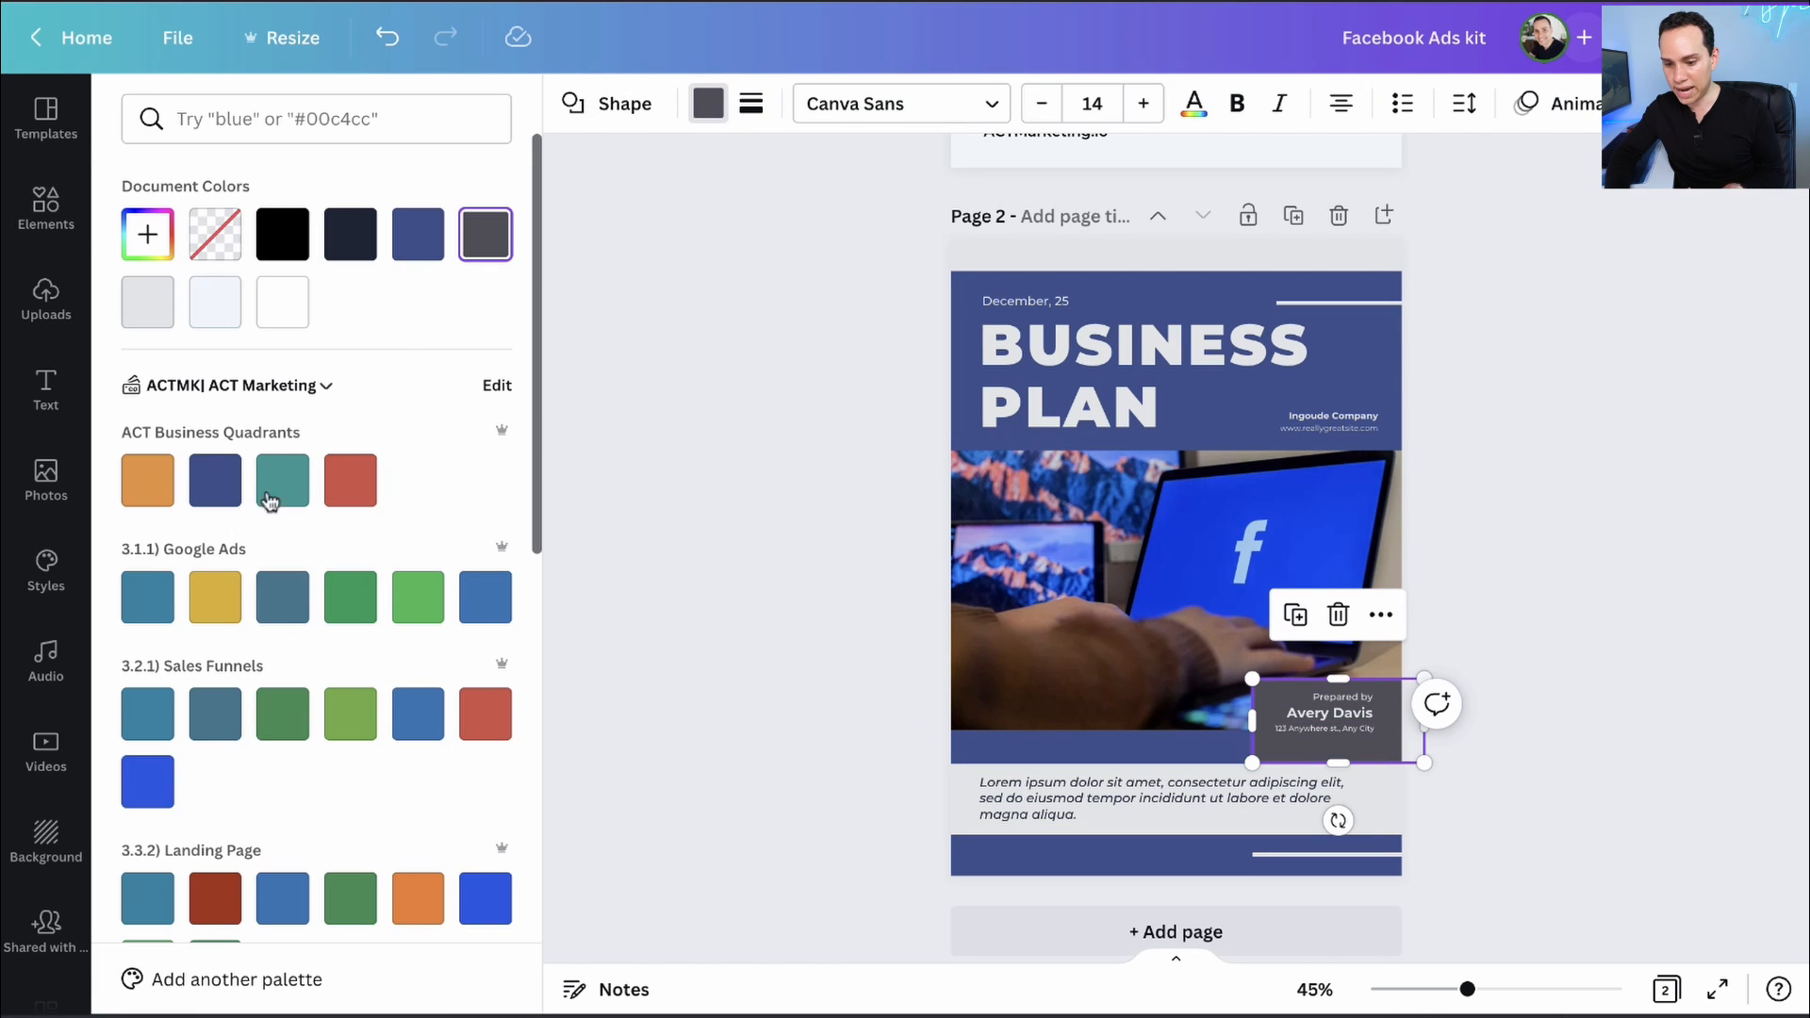
pyautogui.scroll(-10, 269, 500)
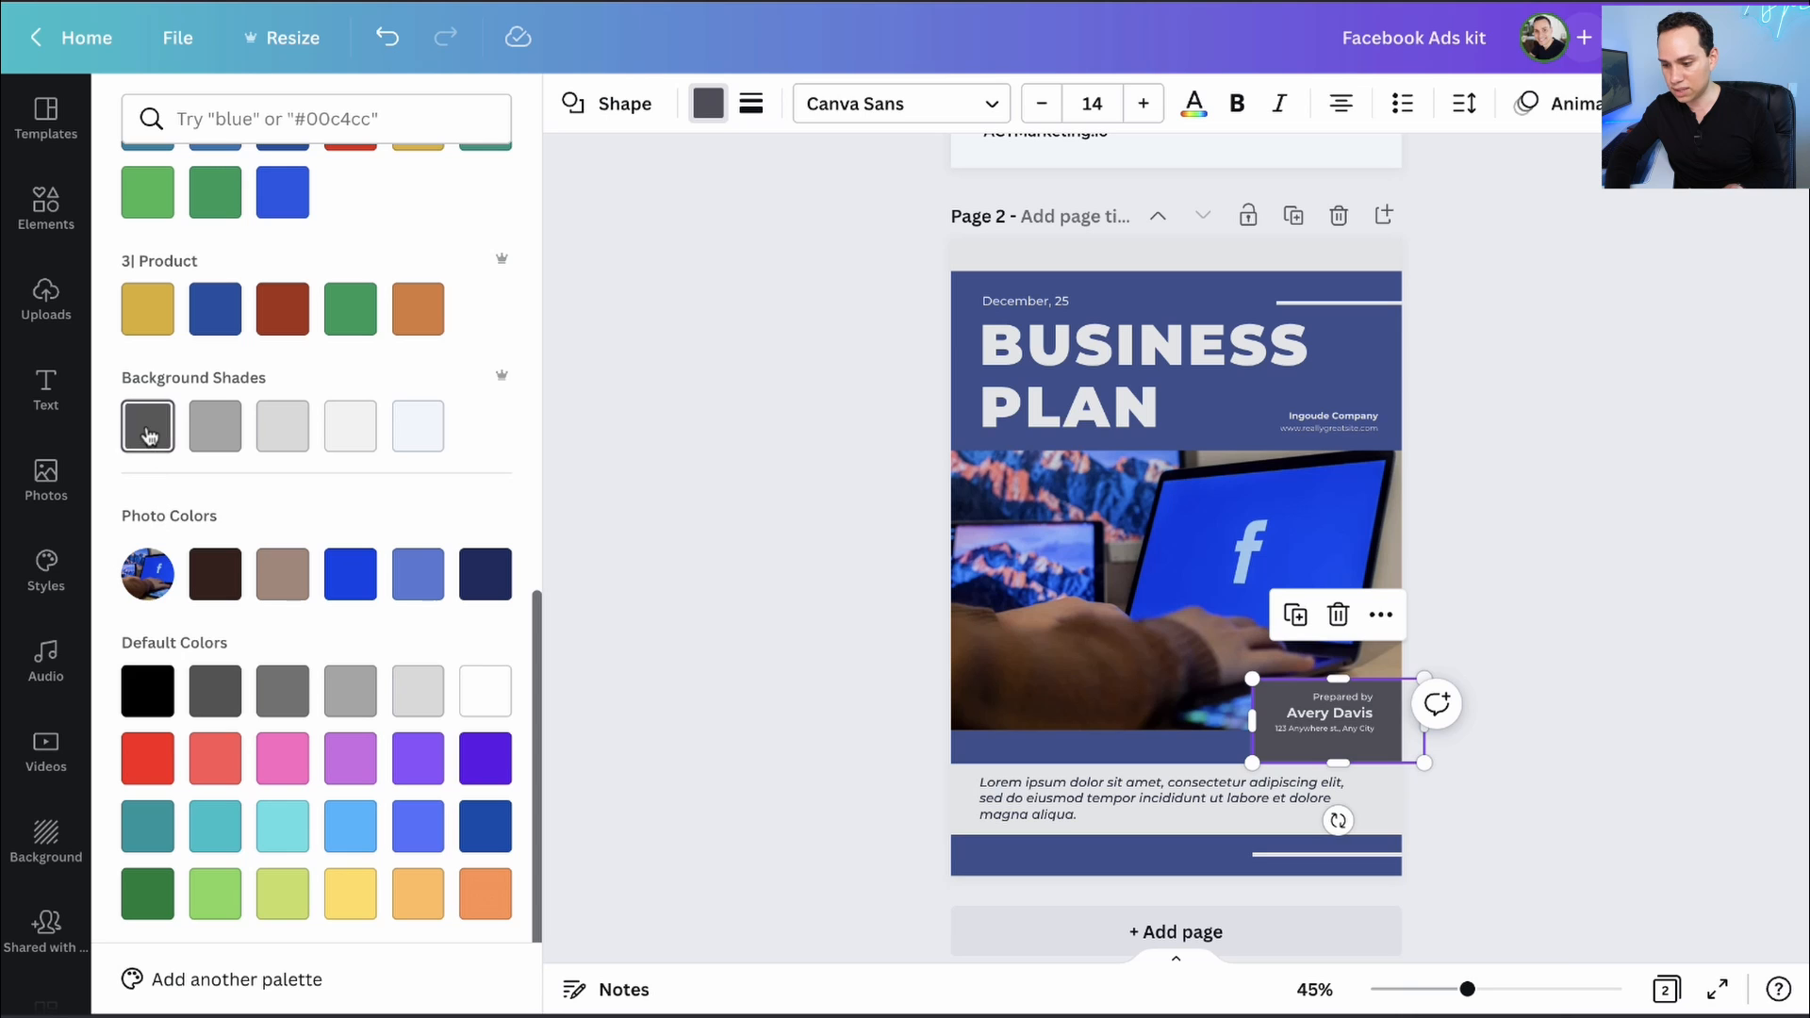
pyautogui.click(148, 435)
pyautogui.click(768, 671)
pyautogui.click(785, 600)
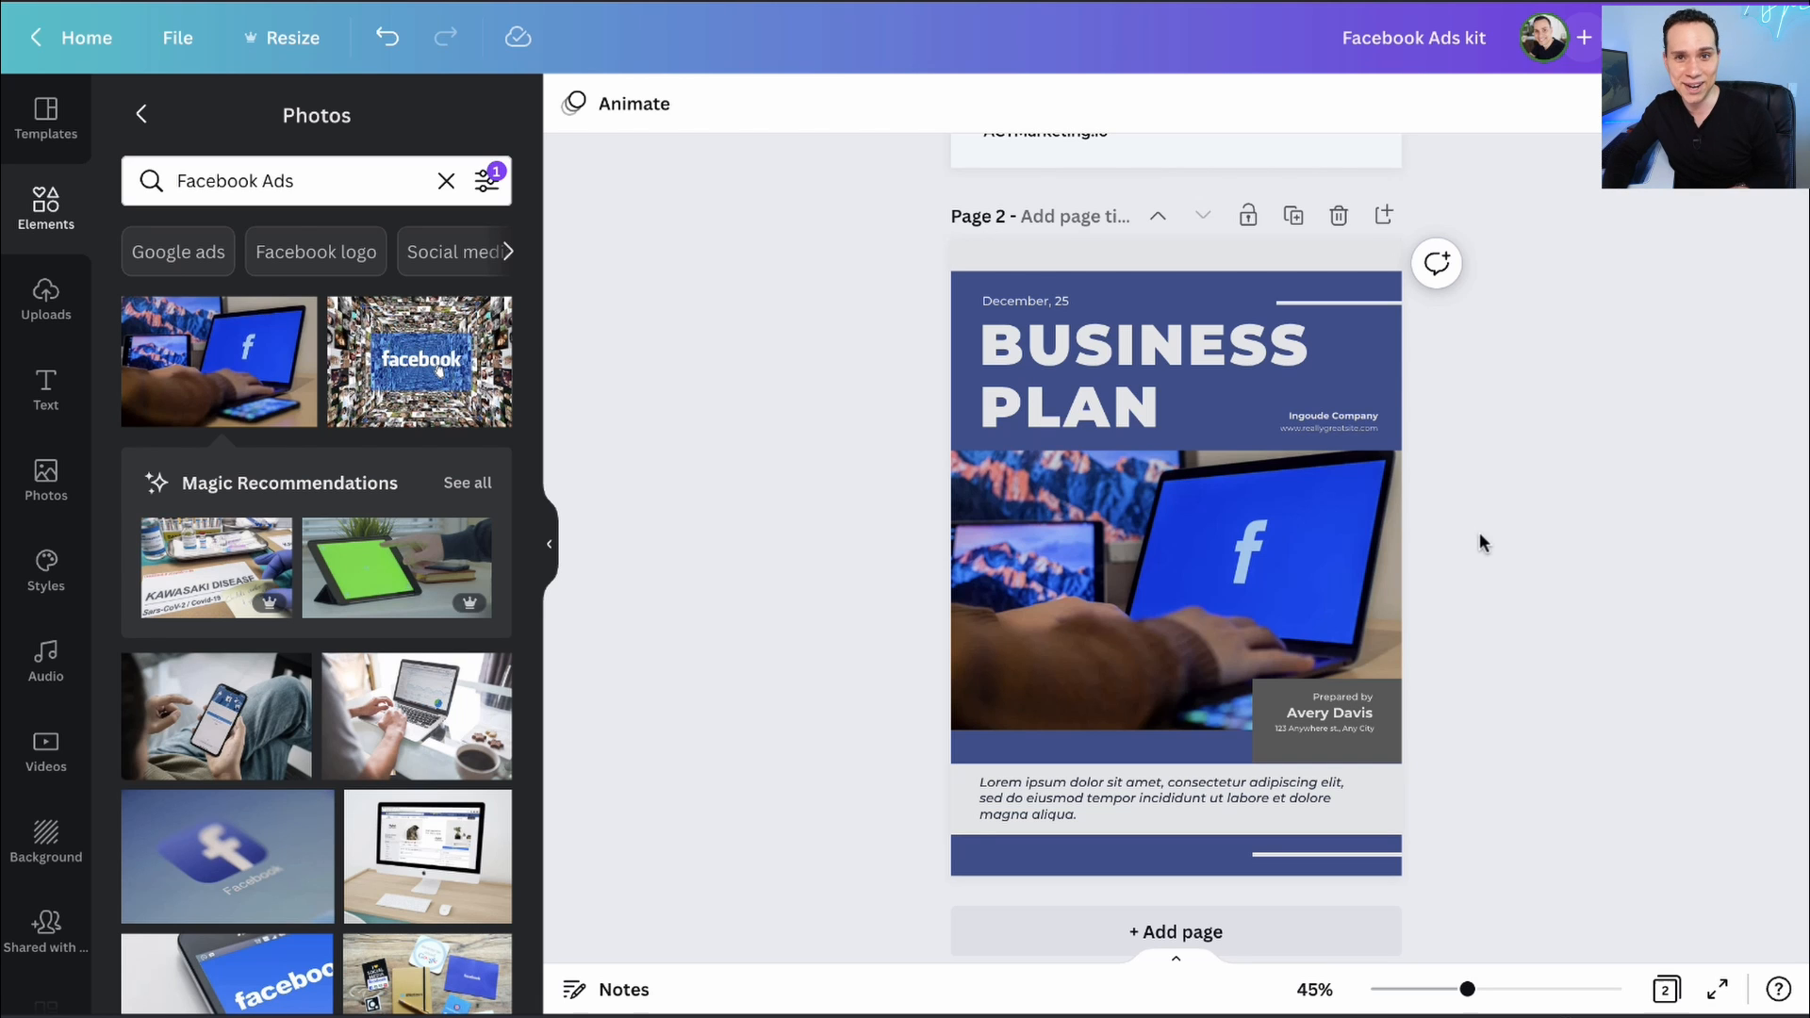
# - Add a third page, clear its blue background to white, and list Business Plans templates
pyautogui.scroll(-1, 772, 359)
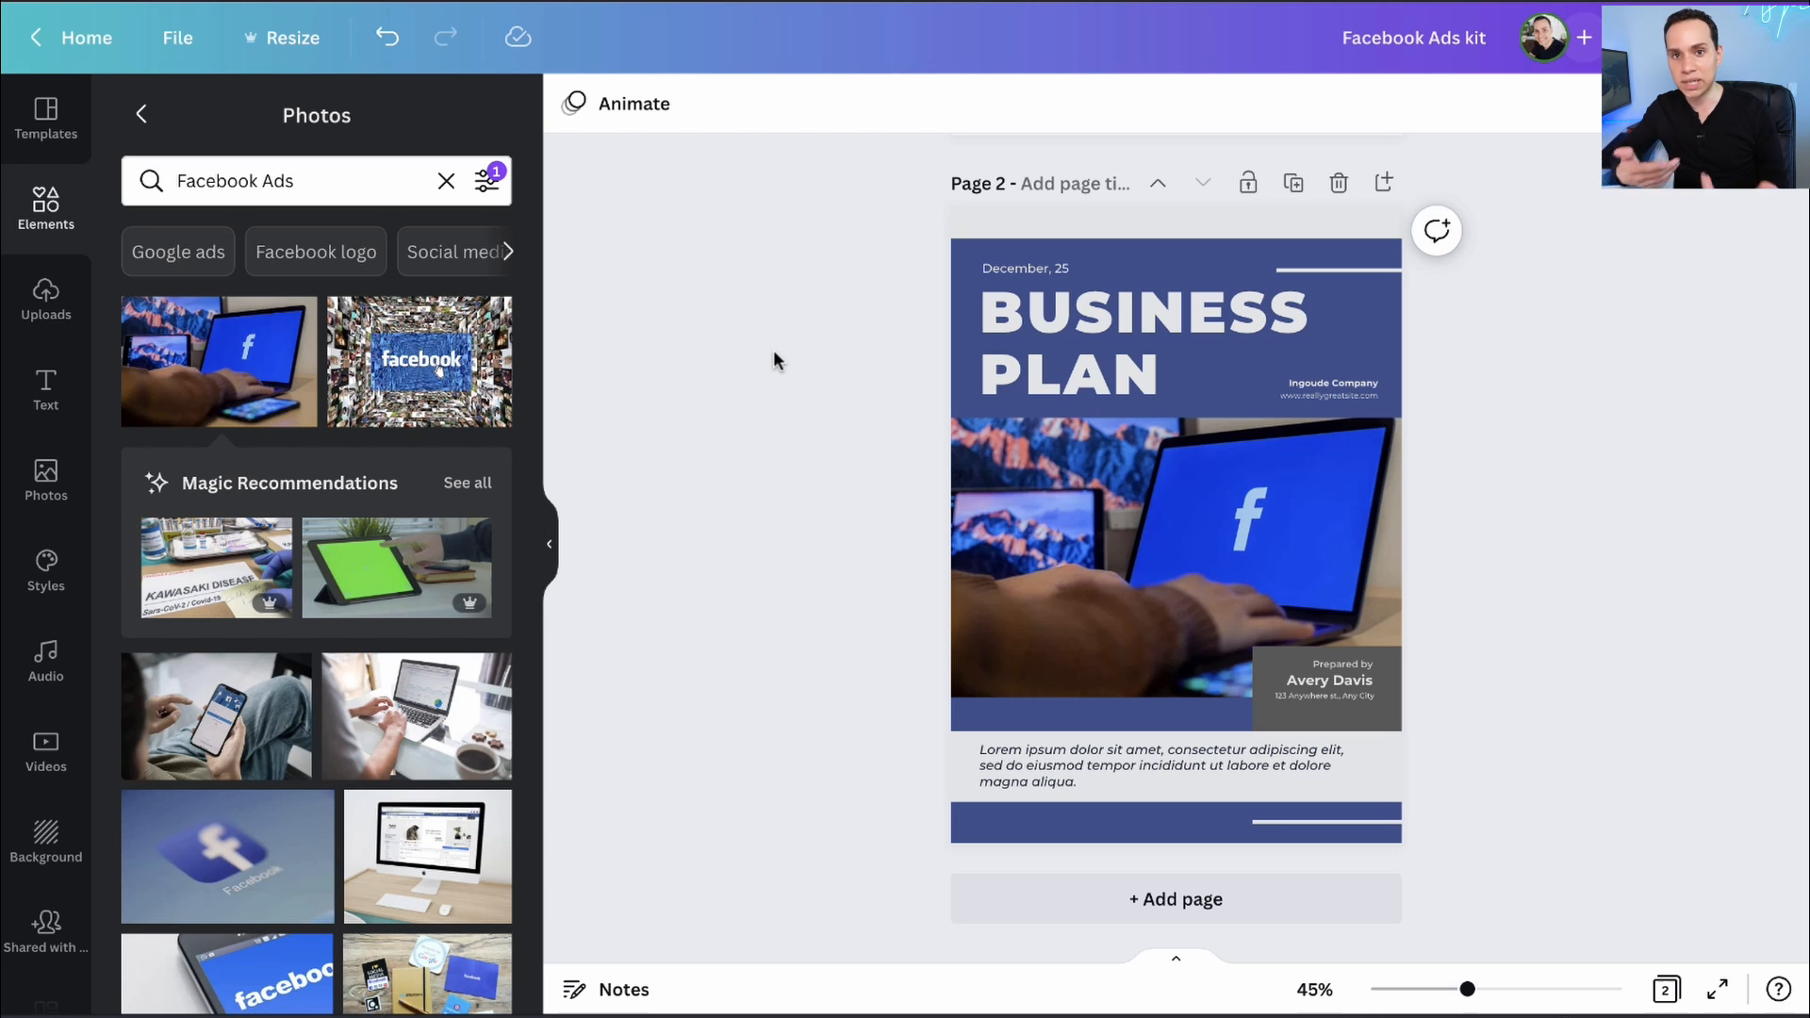
pyautogui.click(1047, 897)
pyautogui.press('BackSpace')
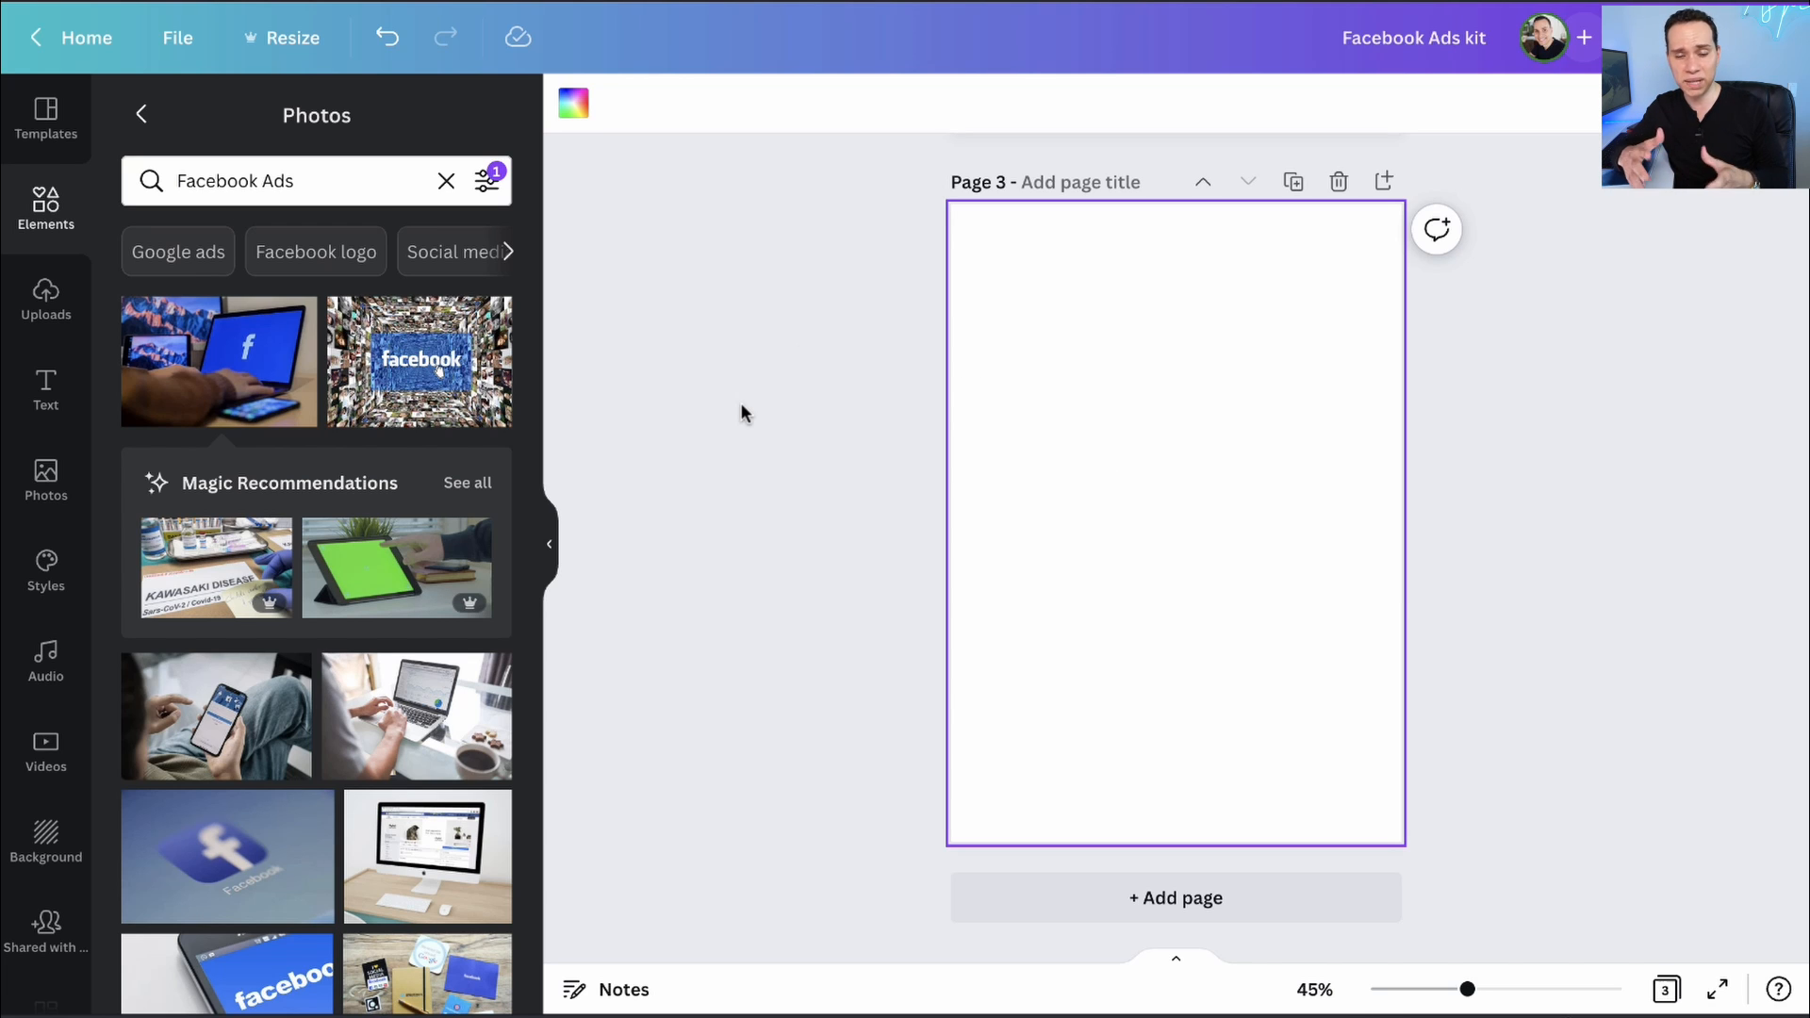
pyautogui.hotkey('ctrl', 'v')
pyautogui.hotkey('ctrl', 'v')
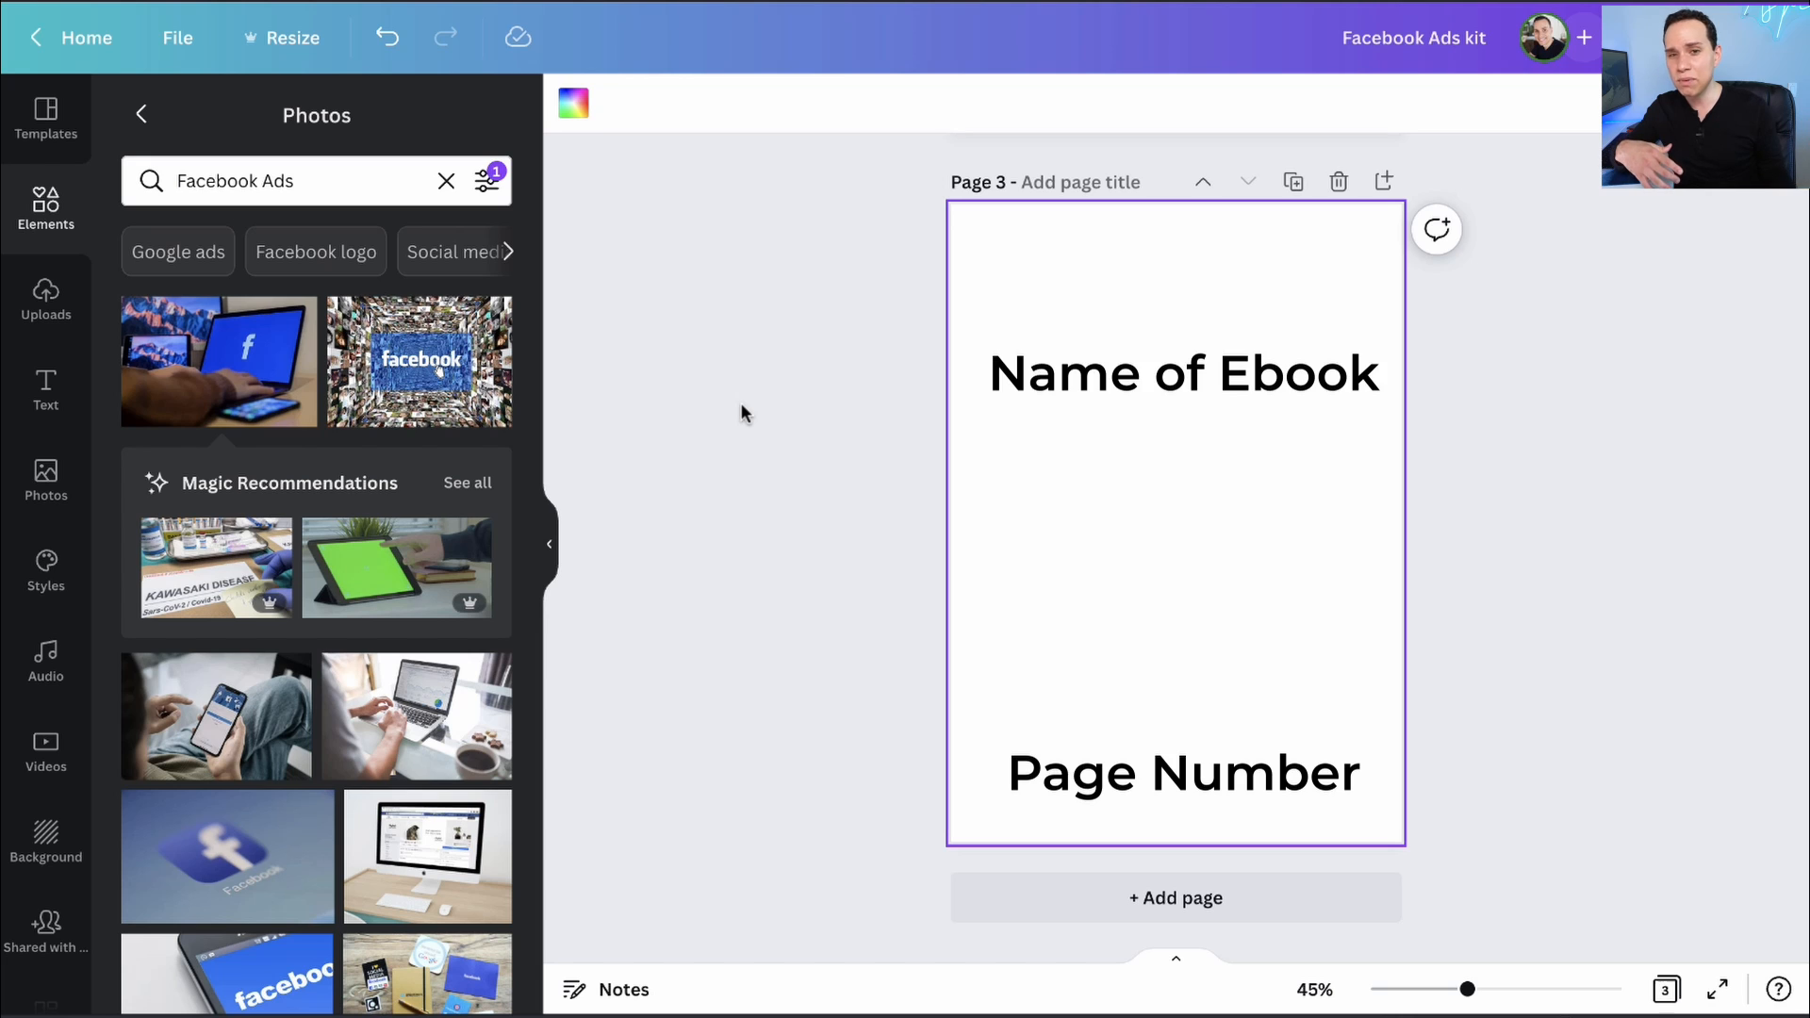
pyautogui.hotkey('ctrl', 'v')
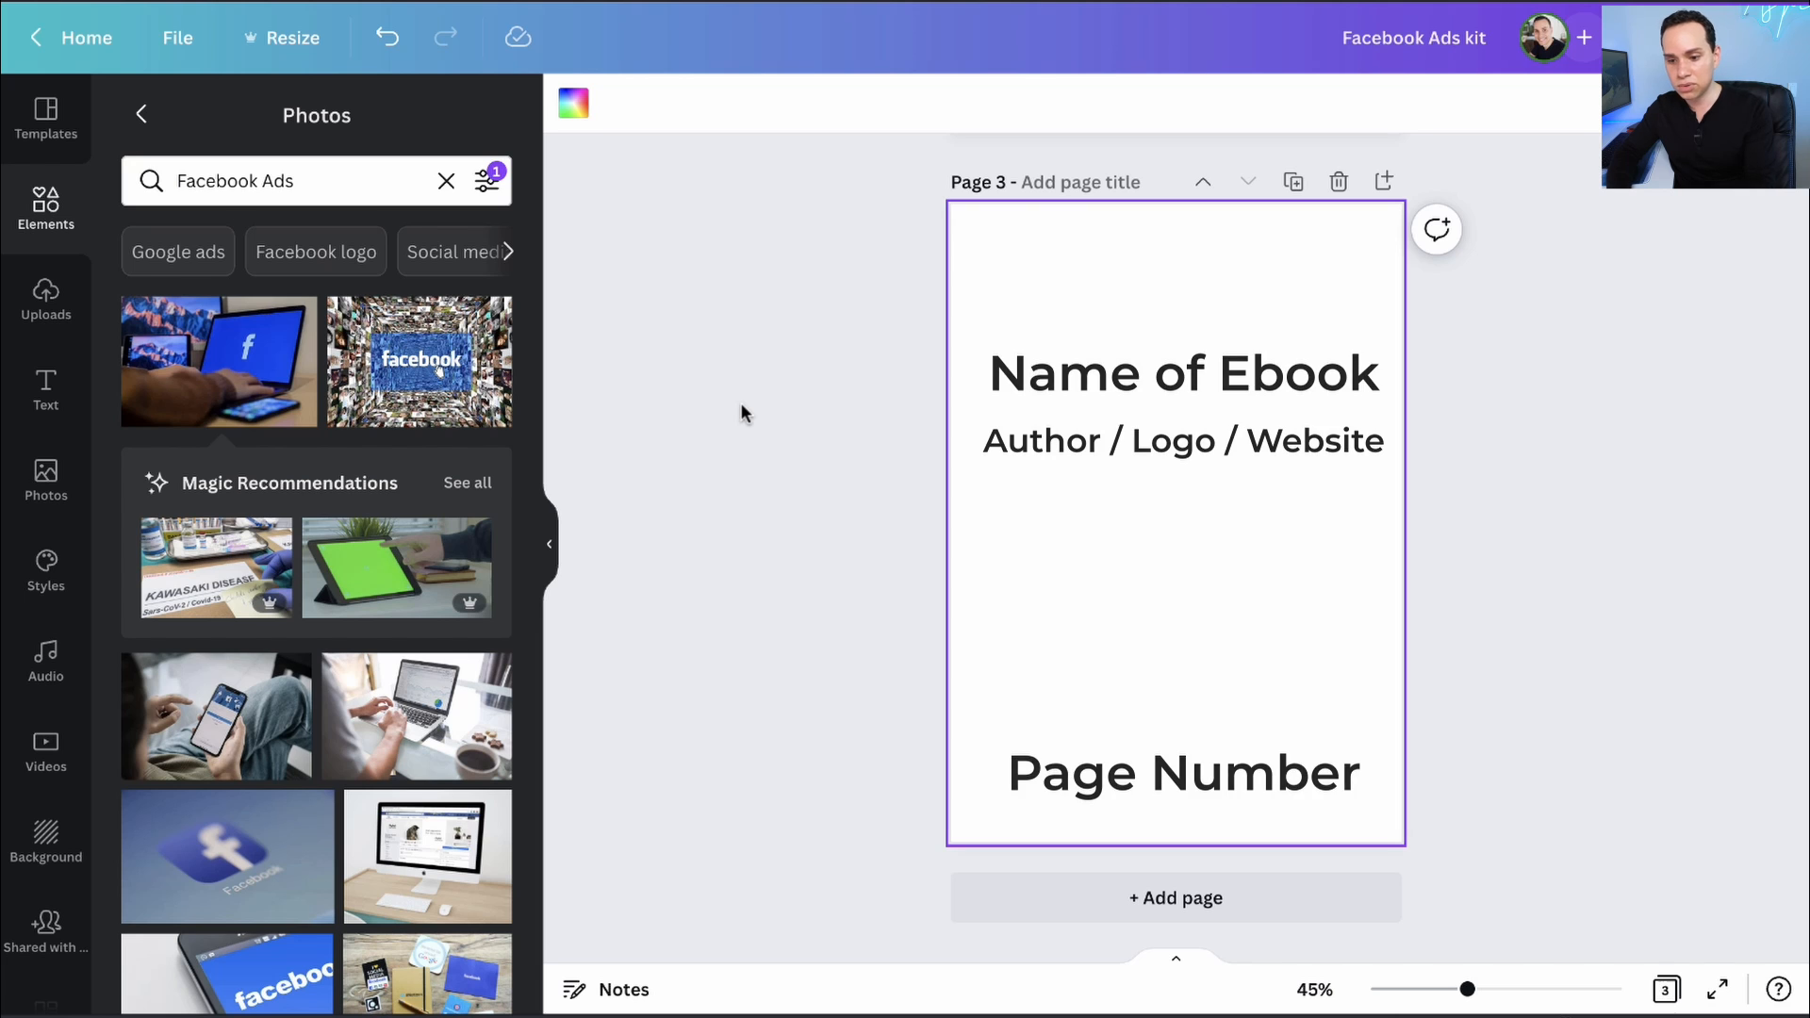
pyautogui.click(39, 129)
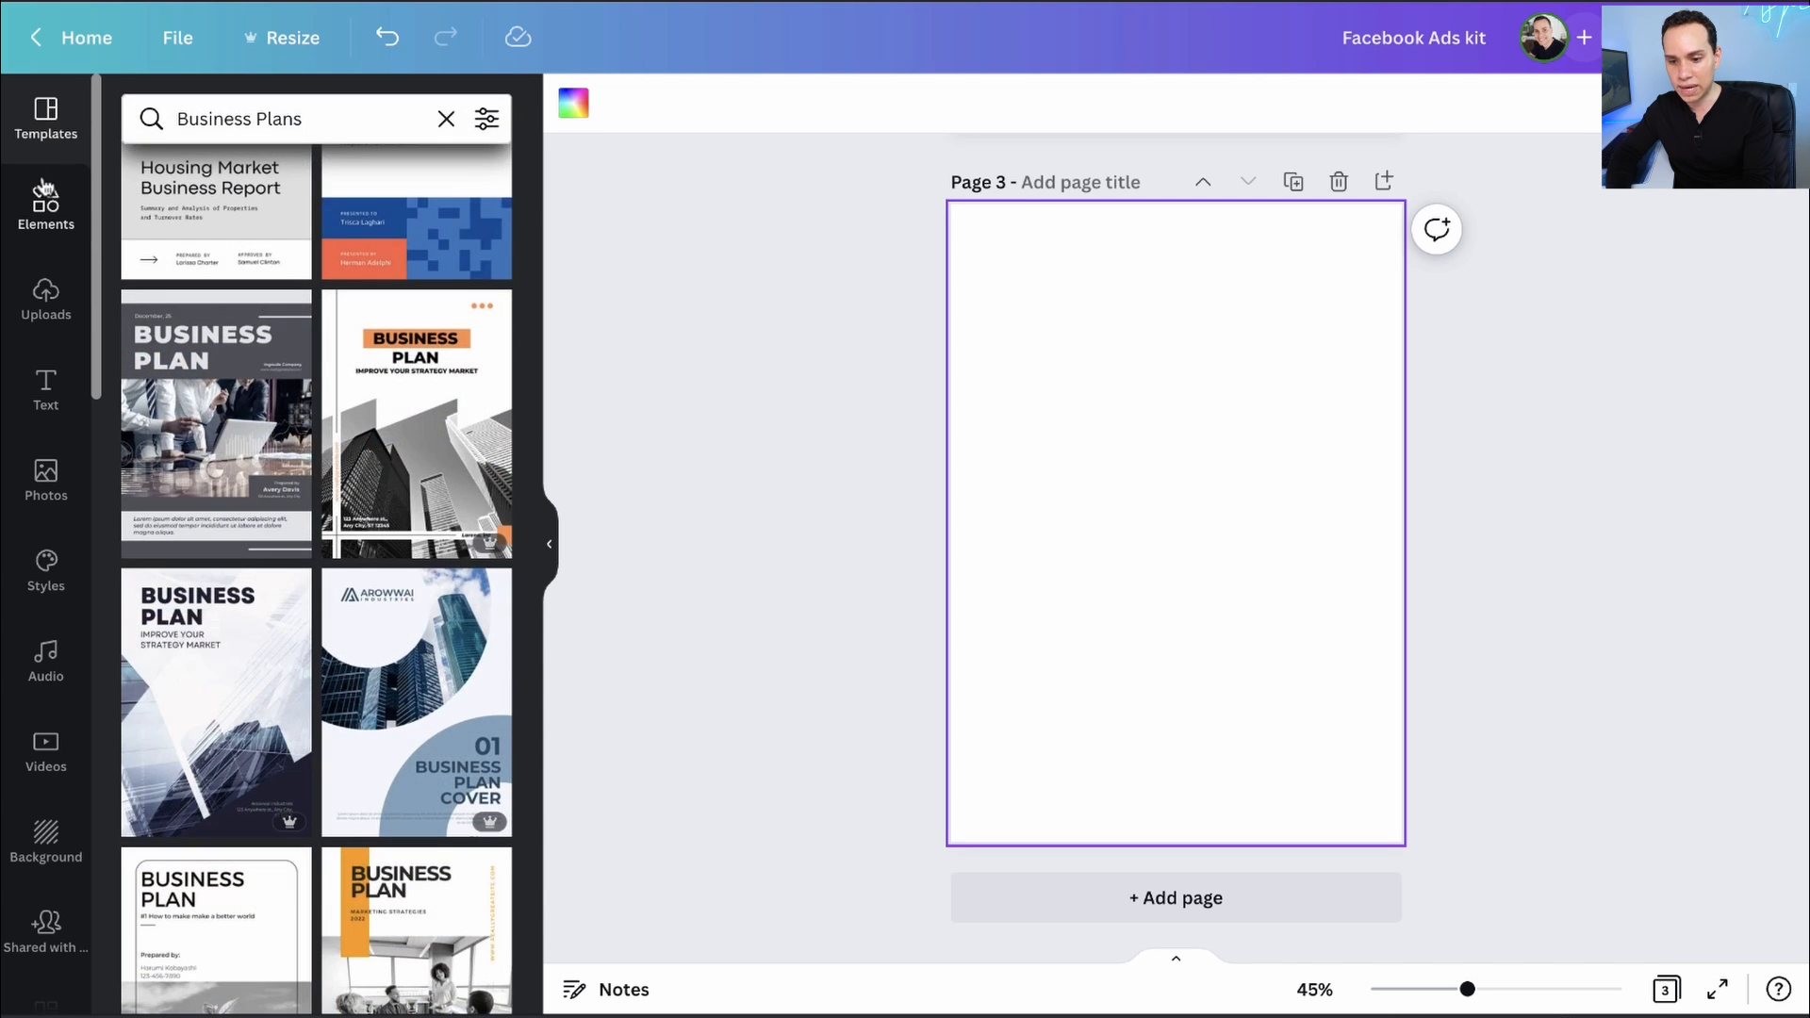
# - Add a square from Lines & Shapes to page 3 and colour it navy
pyautogui.click(45, 192)
pyautogui.click(446, 181)
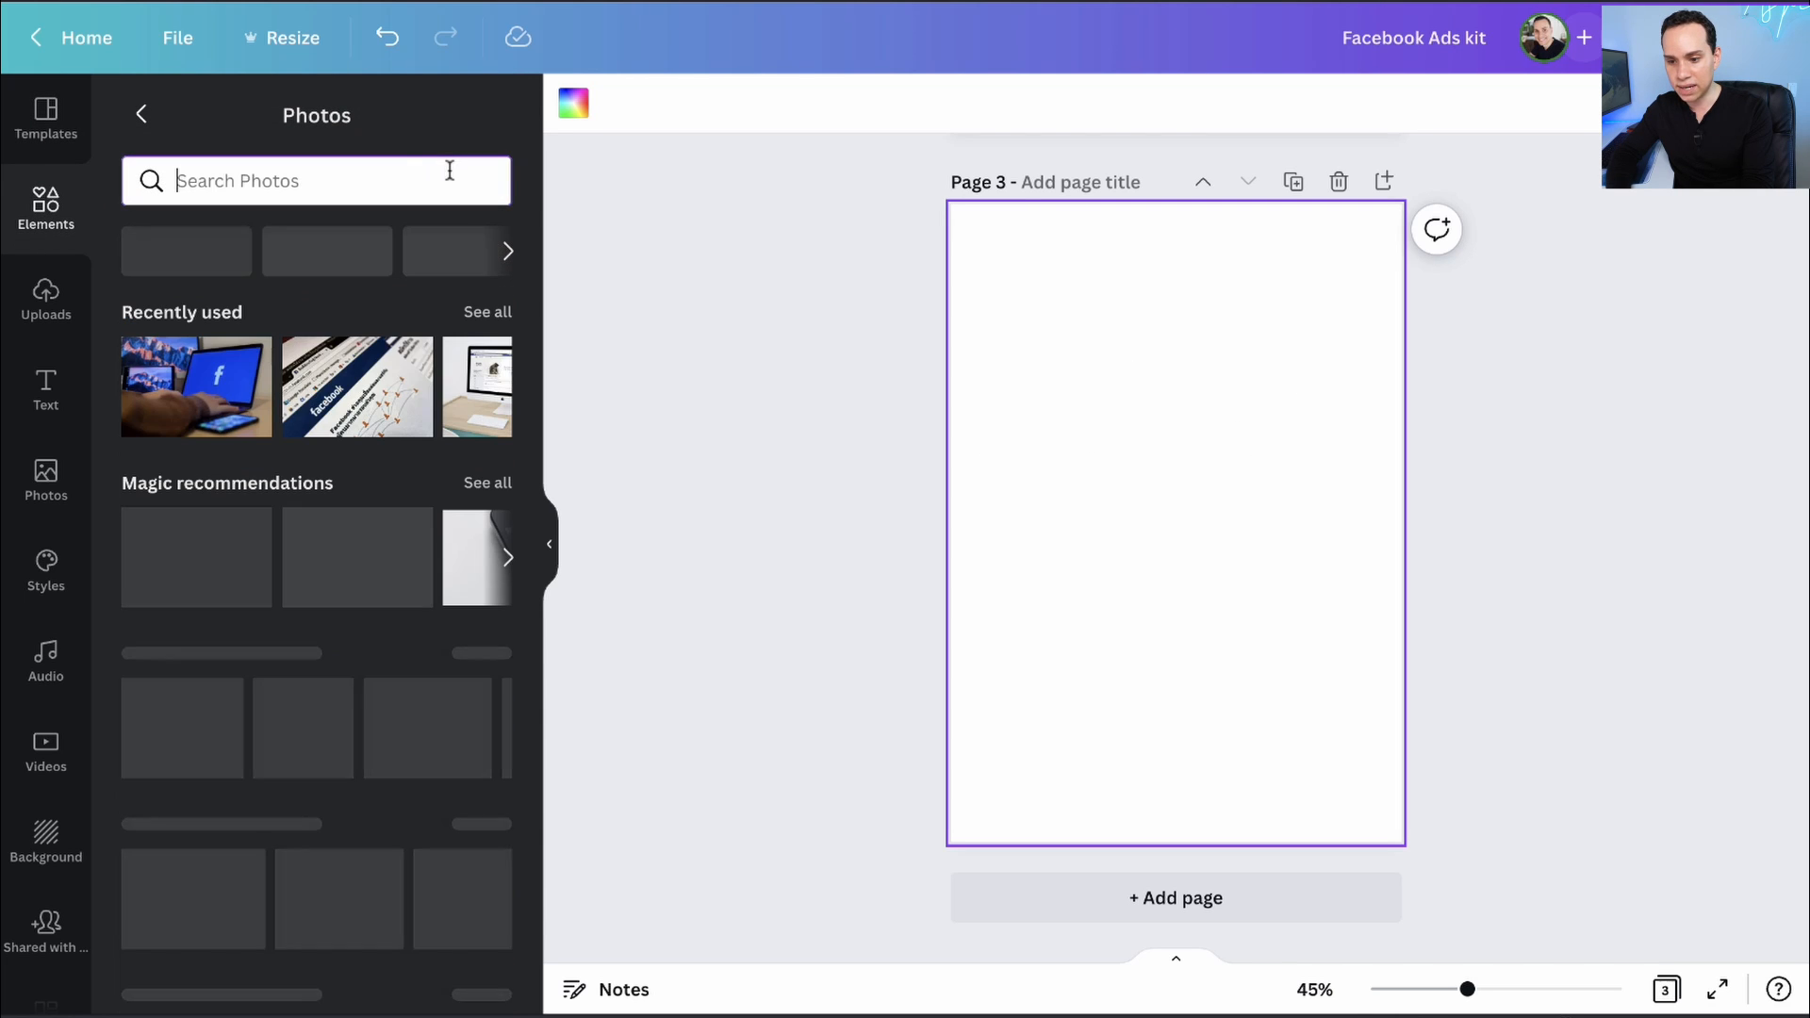
pyautogui.click(142, 114)
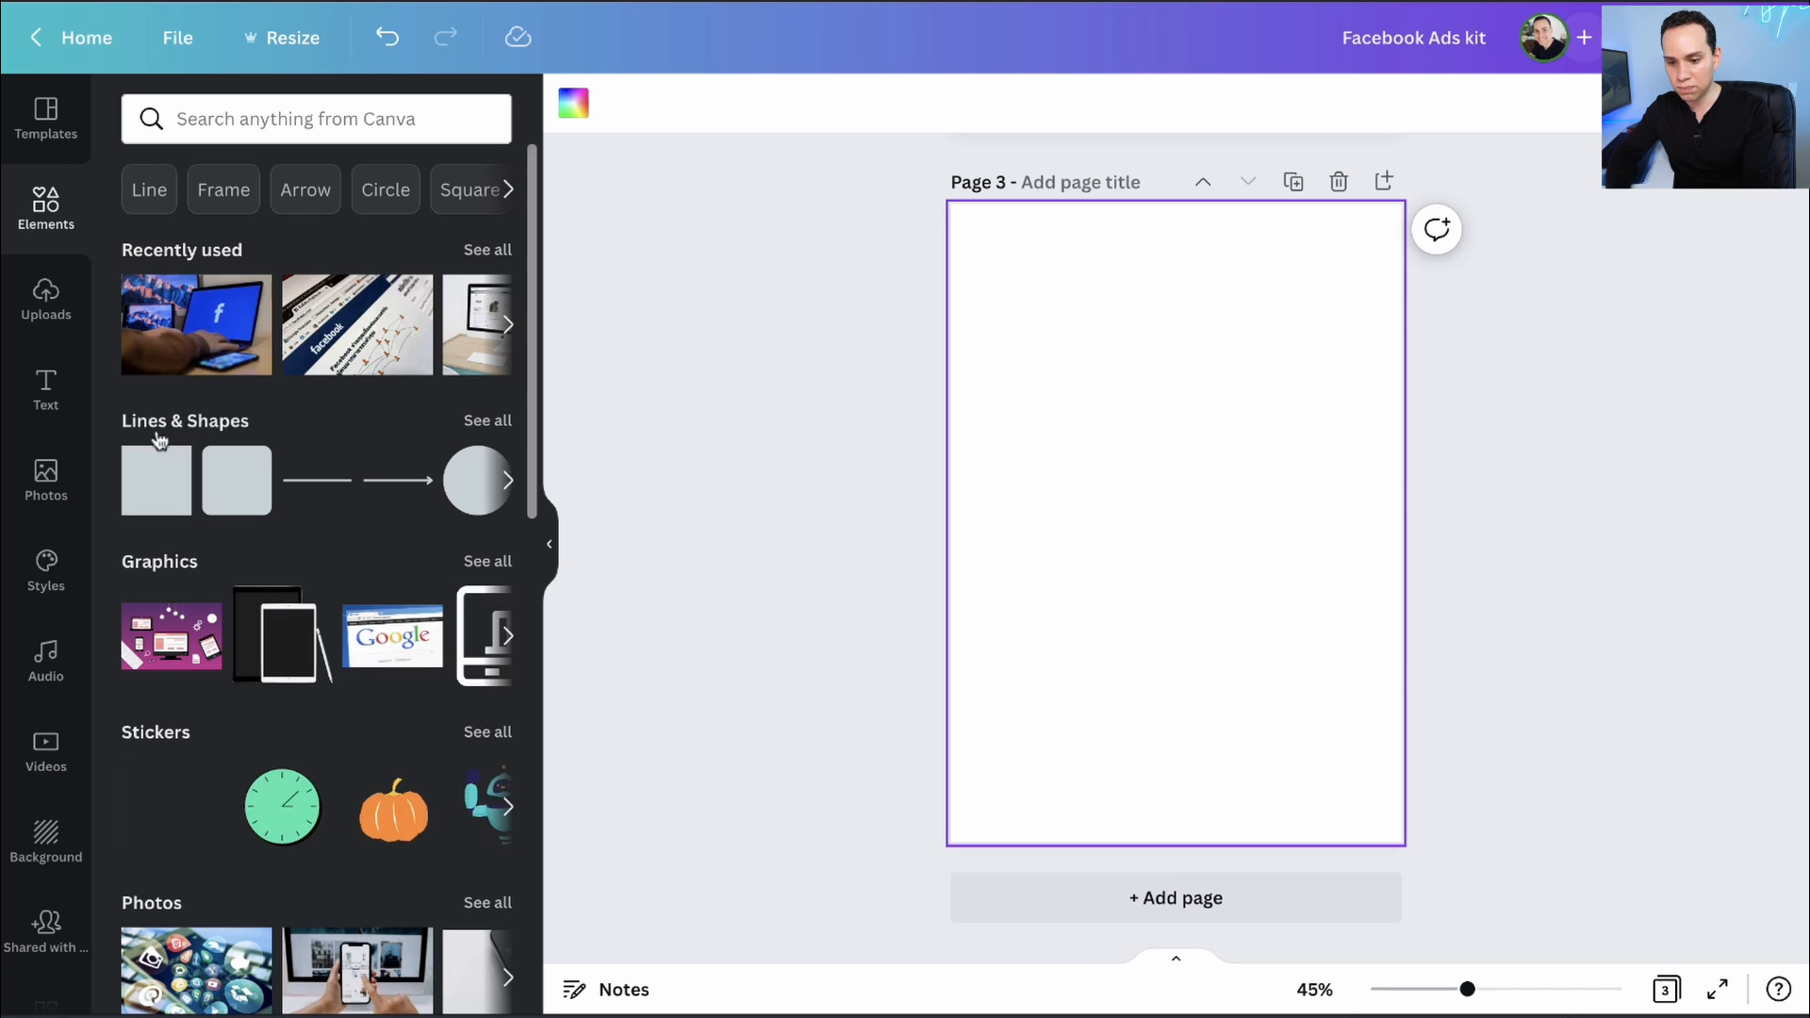
pyautogui.click(185, 425)
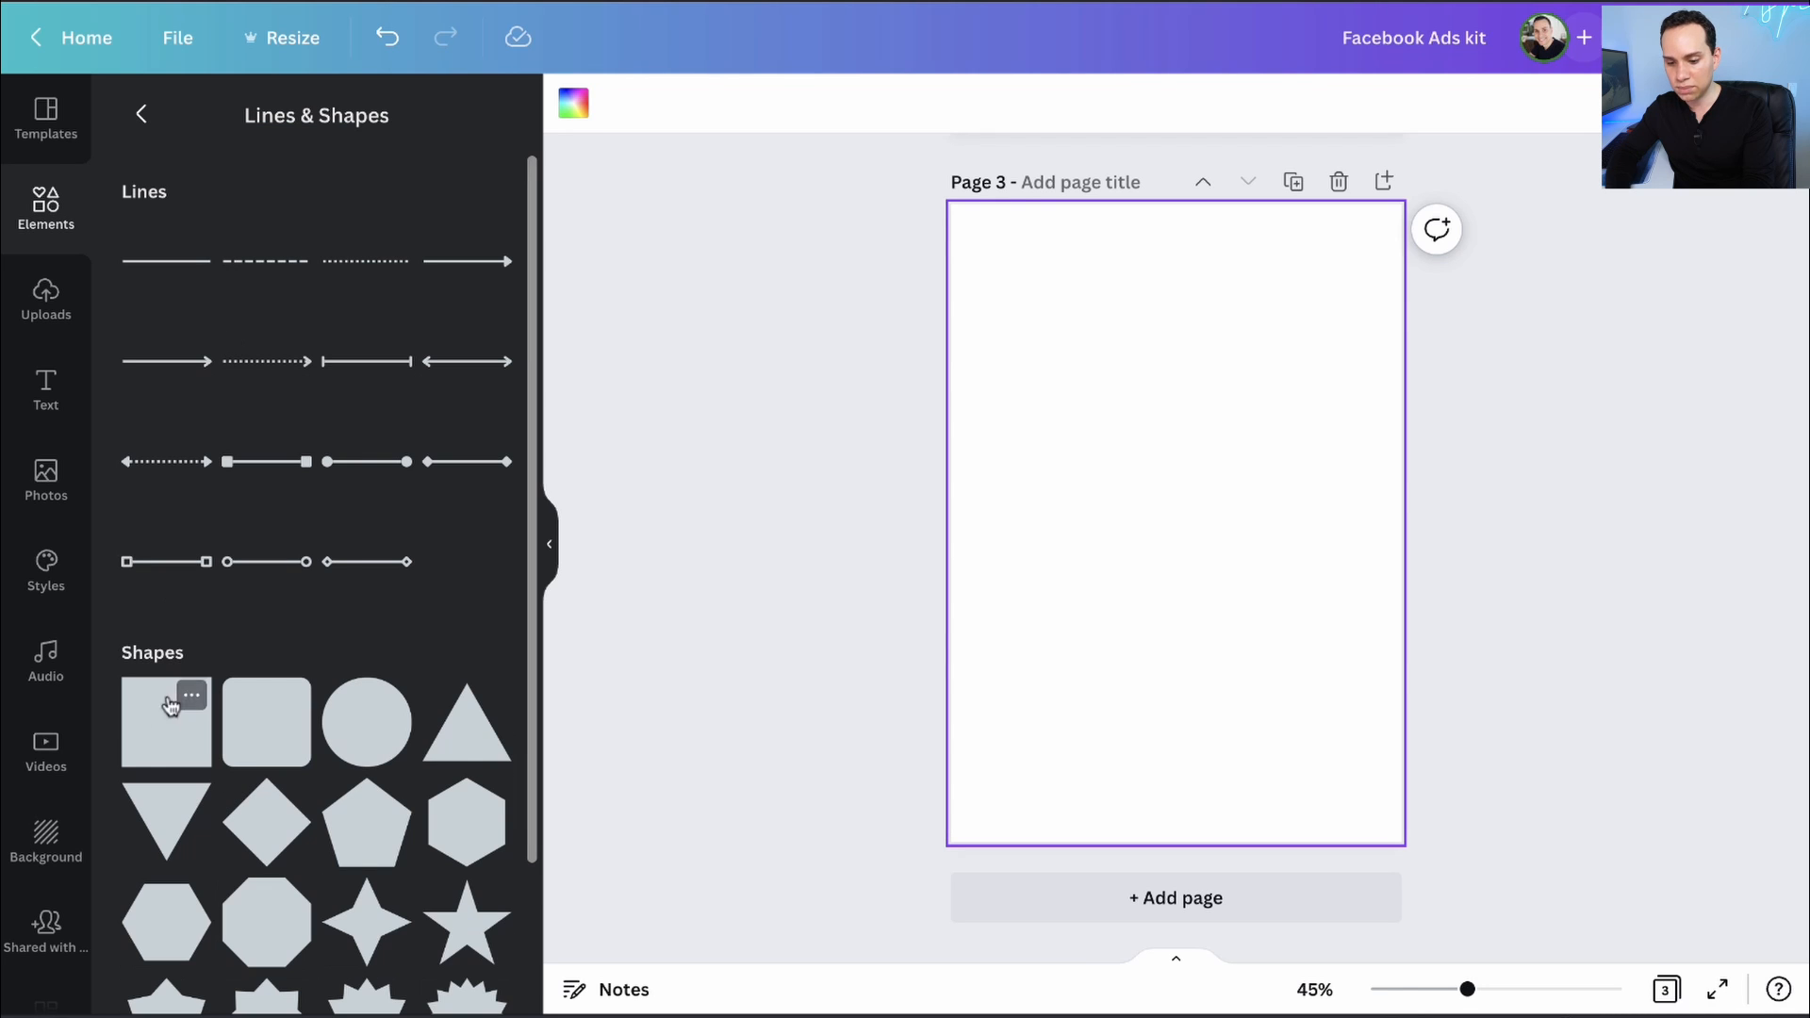
pyautogui.click(166, 744)
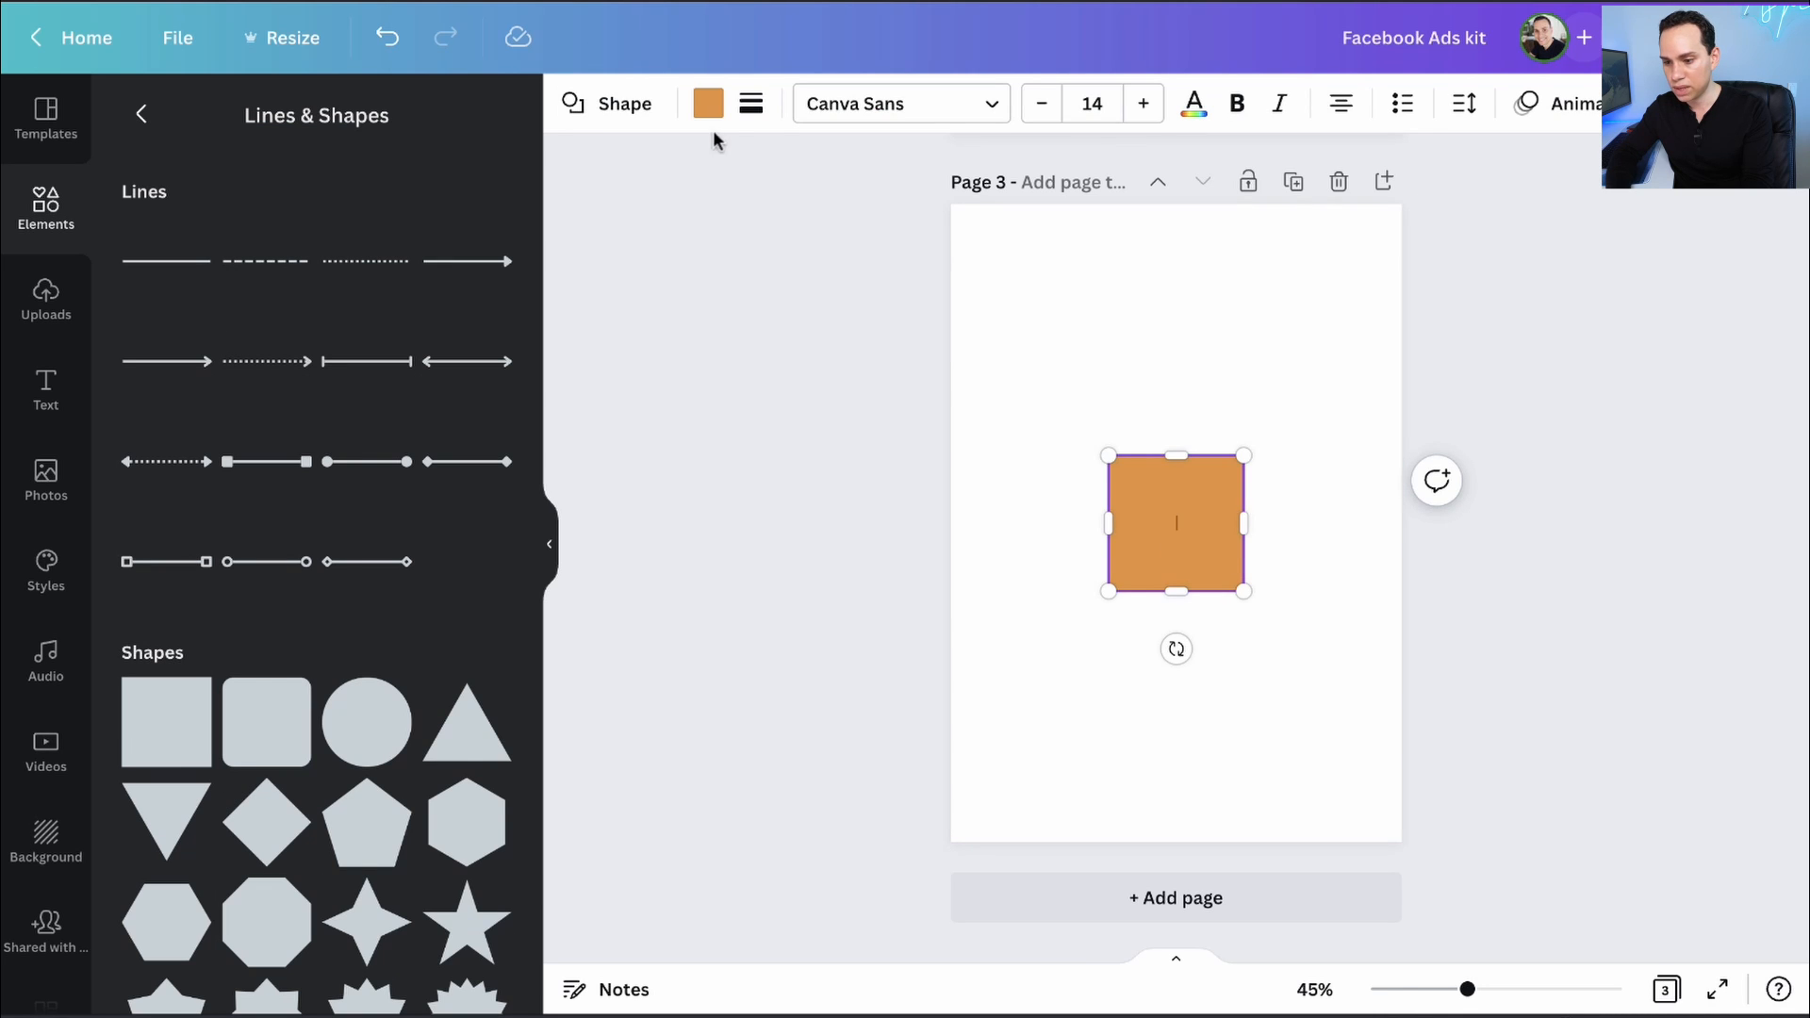
pyautogui.click(708, 107)
pyautogui.click(215, 480)
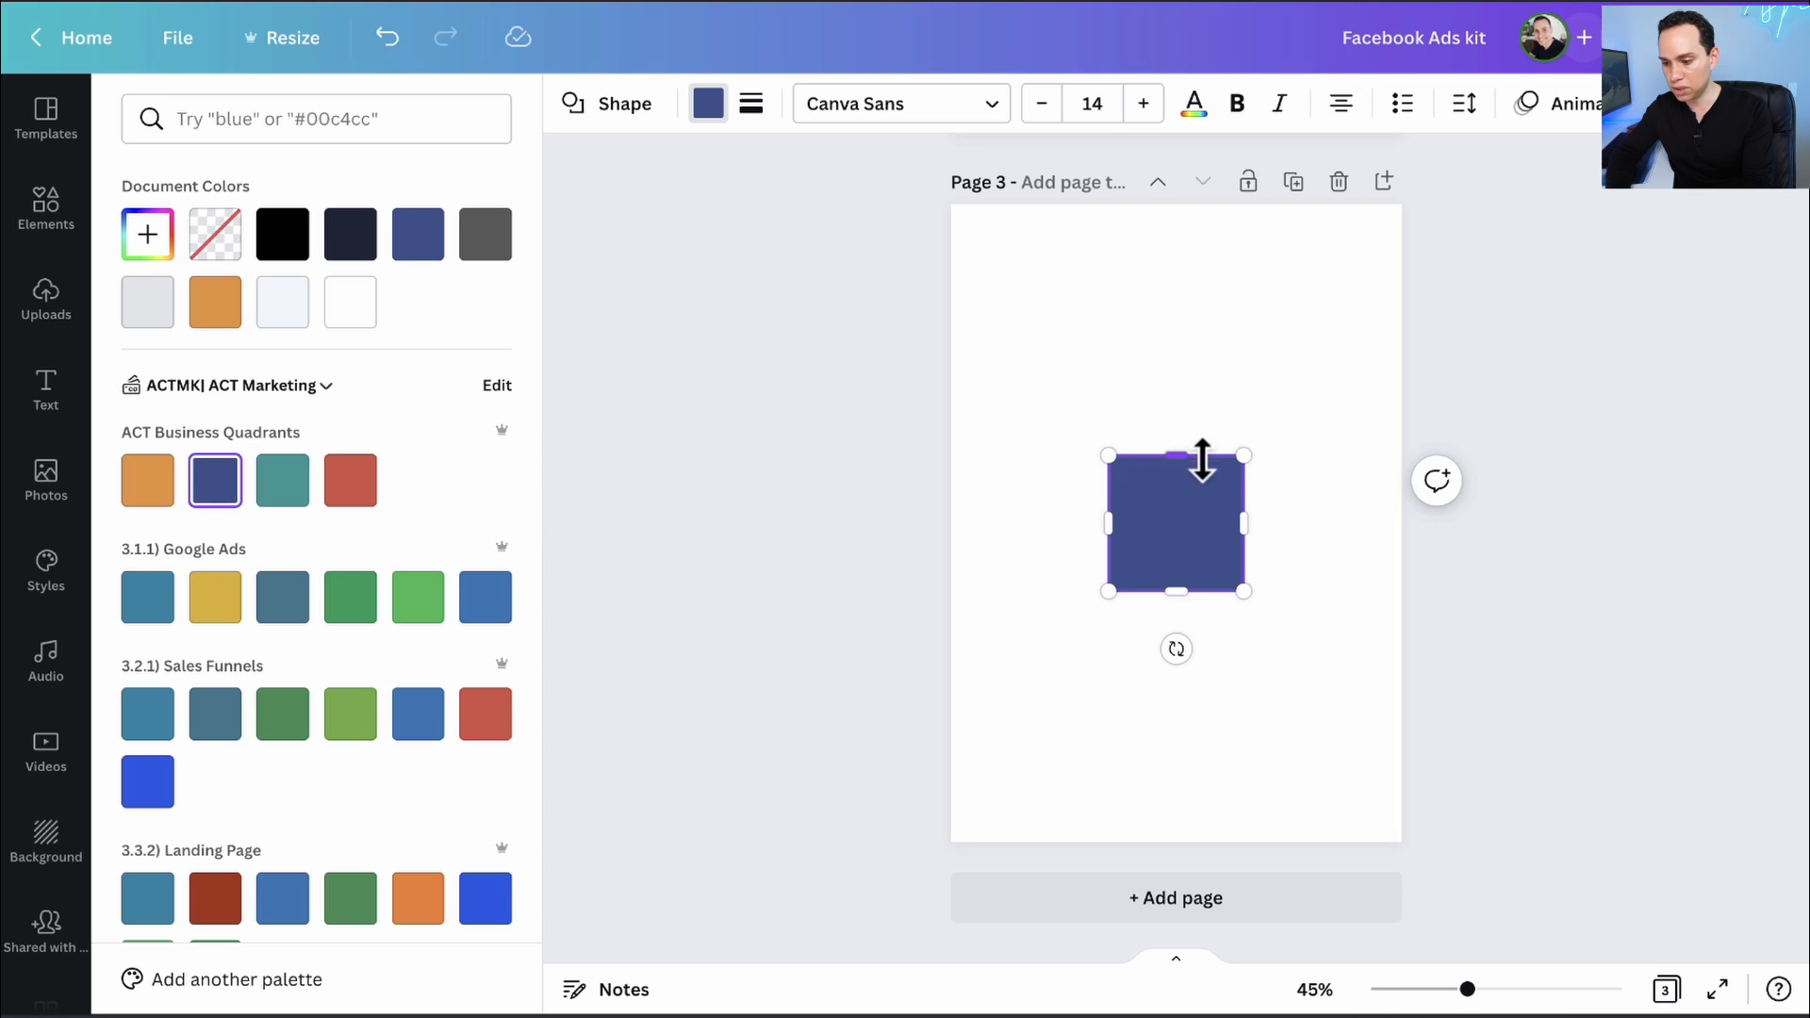
pyautogui.click(1027, 489)
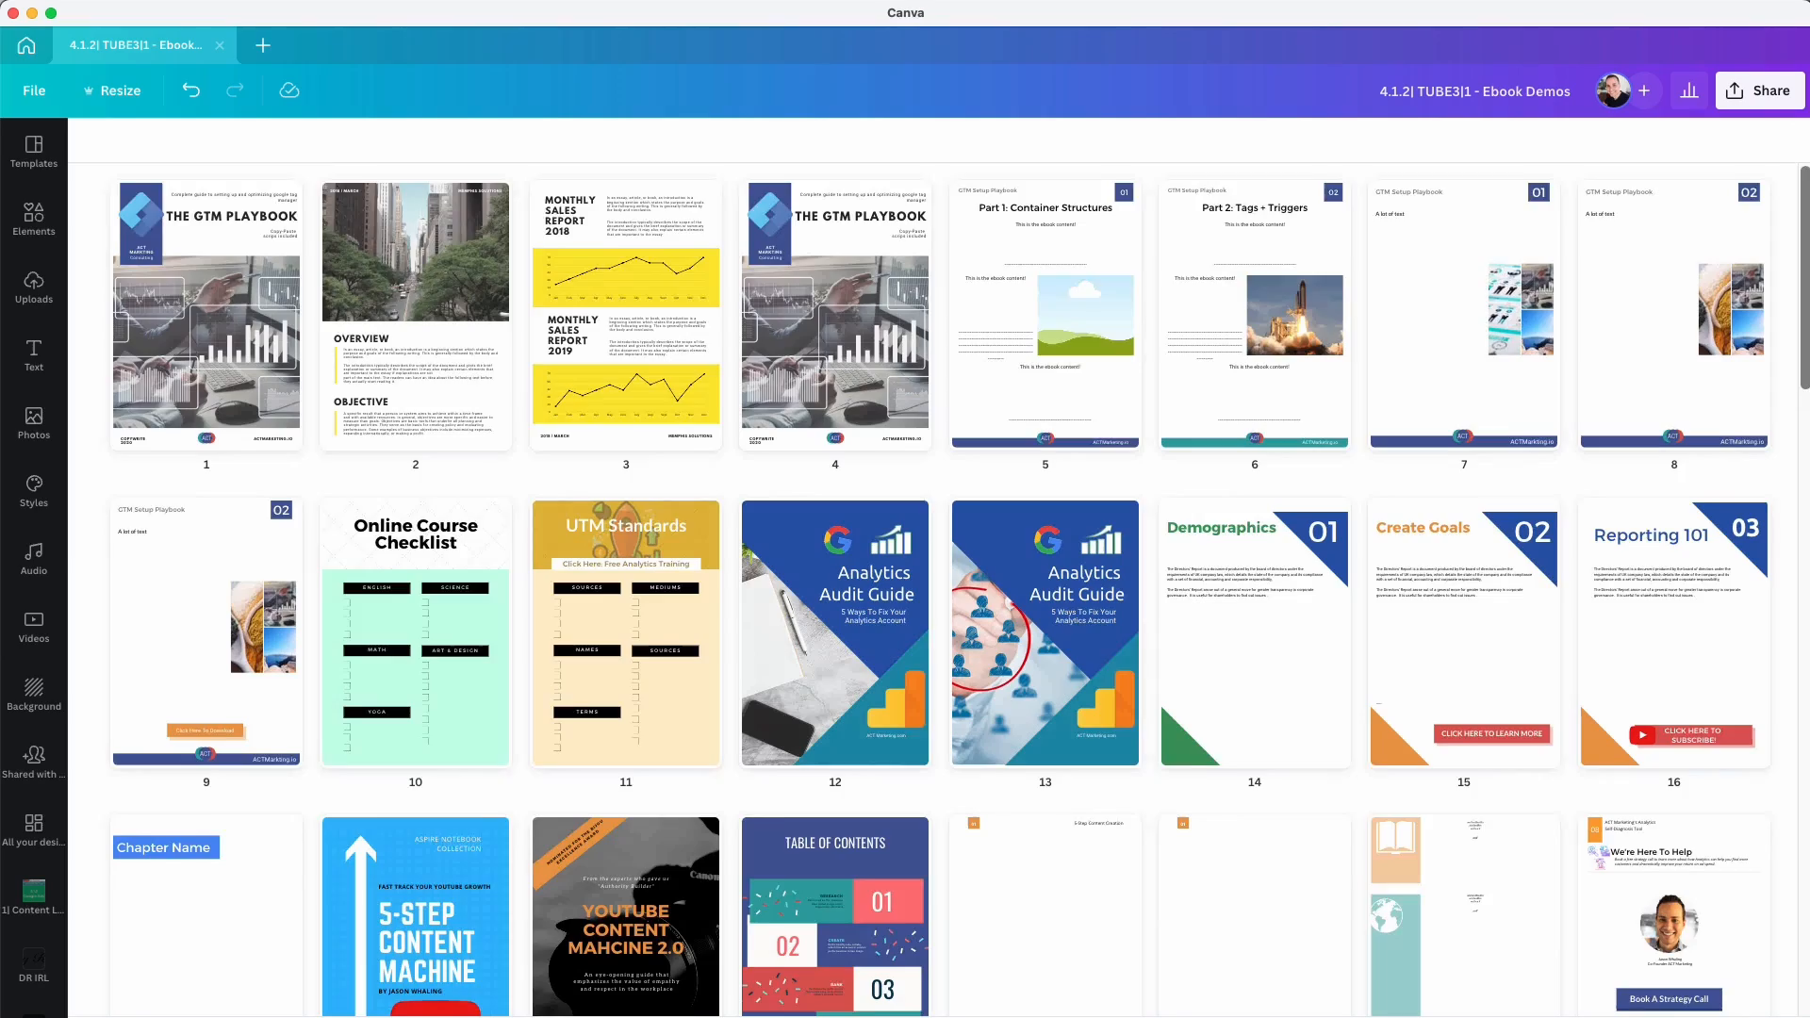
# - Shrink the navy square into a small top-left corner block
pyautogui.scroll(-3, 943, 566)
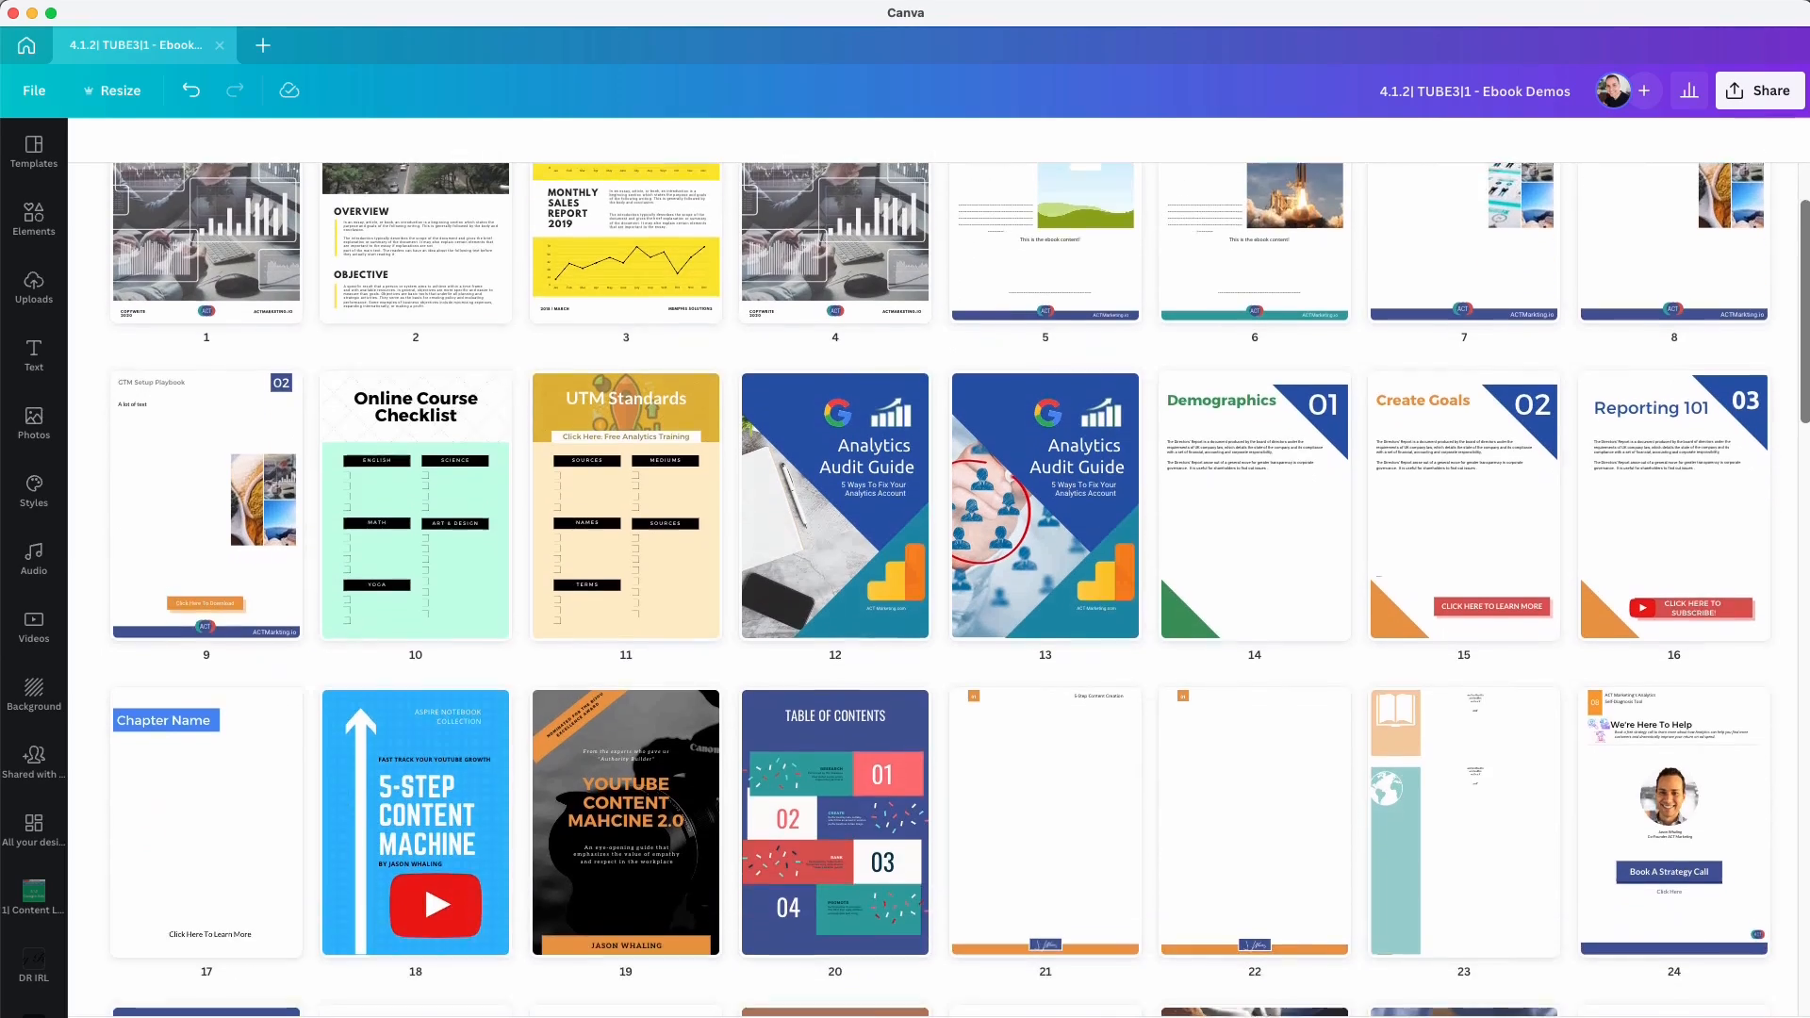
pyautogui.scroll(-5, 943, 565)
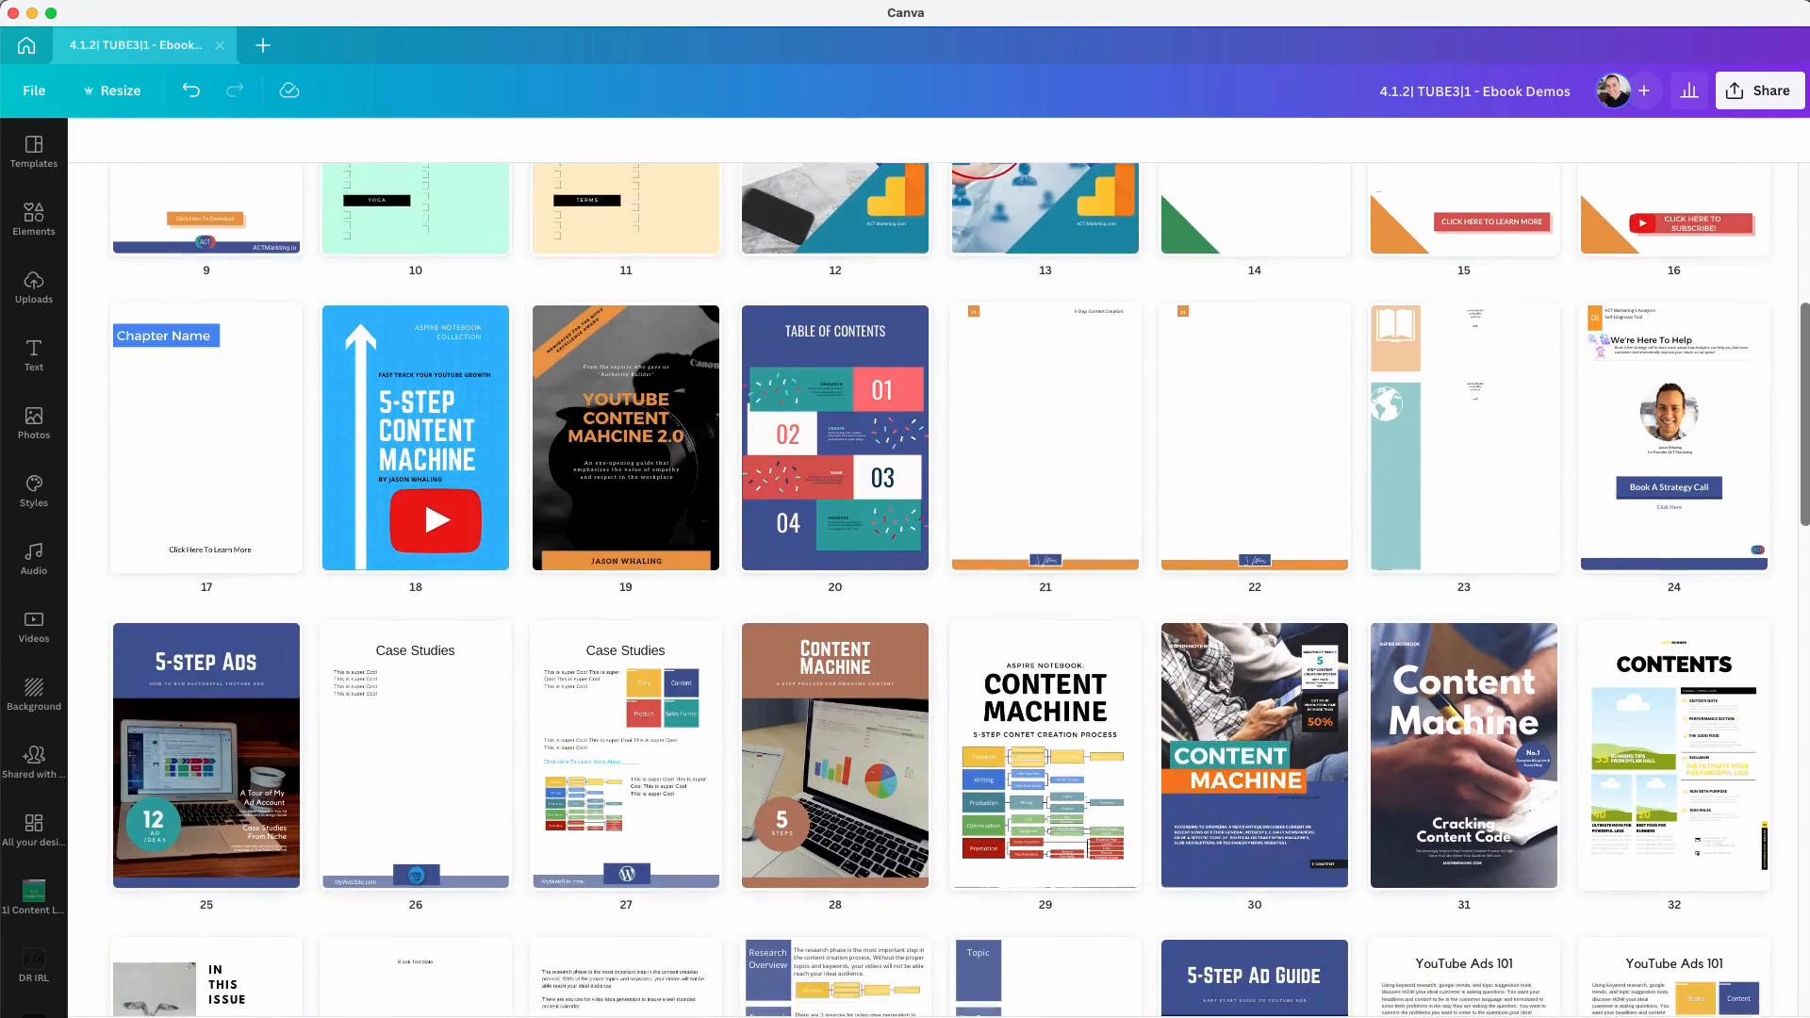
pyautogui.scroll(-5, 943, 565)
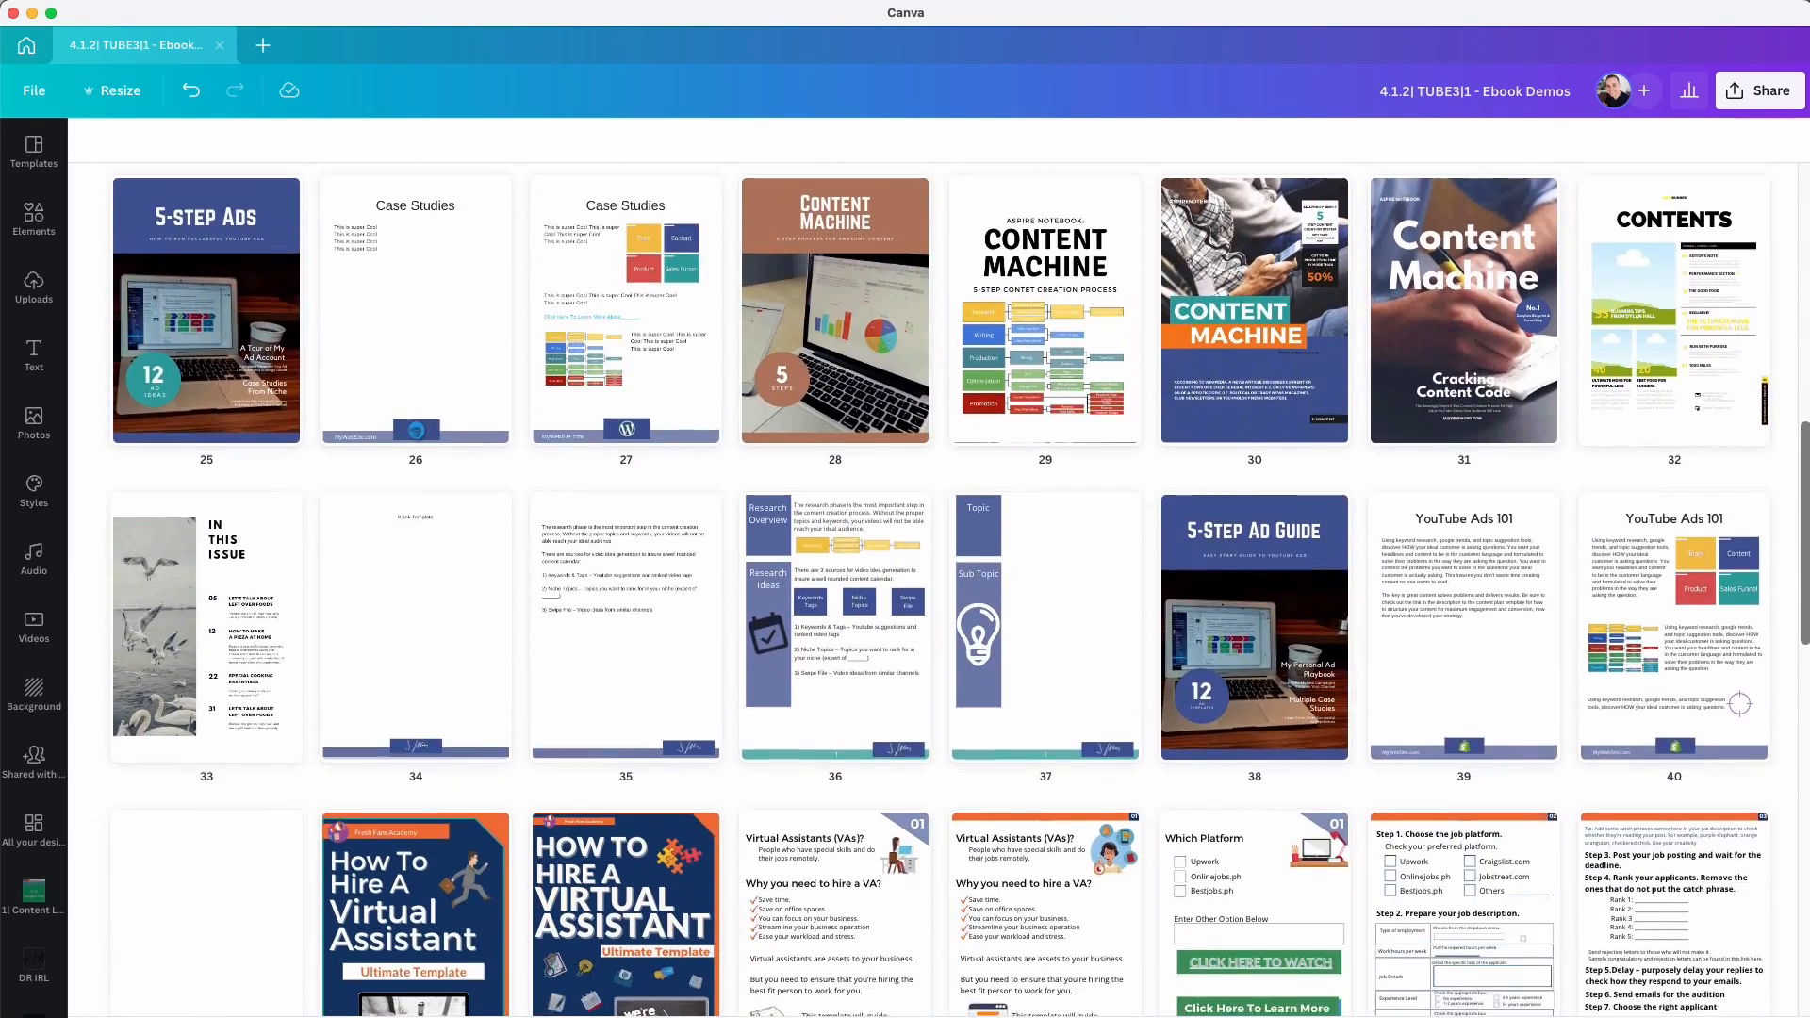
pyautogui.scroll(-5, 967, 703)
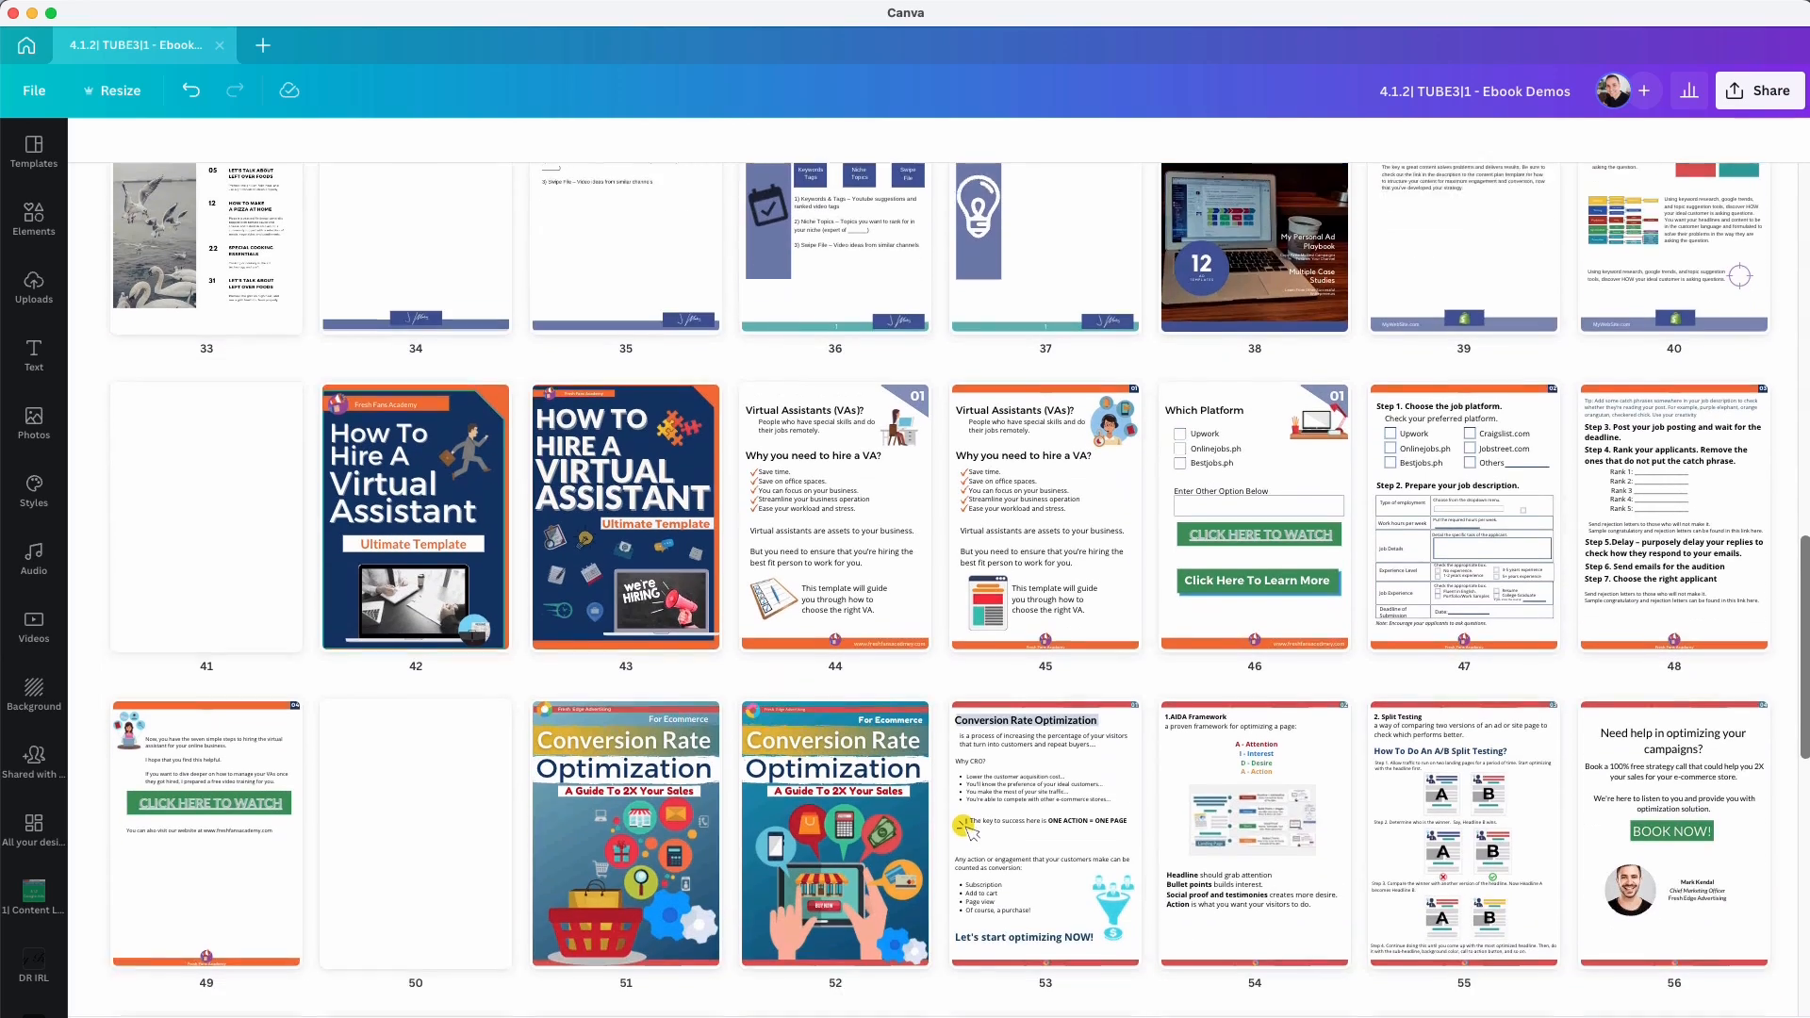
pyautogui.scroll(-6, 967, 702)
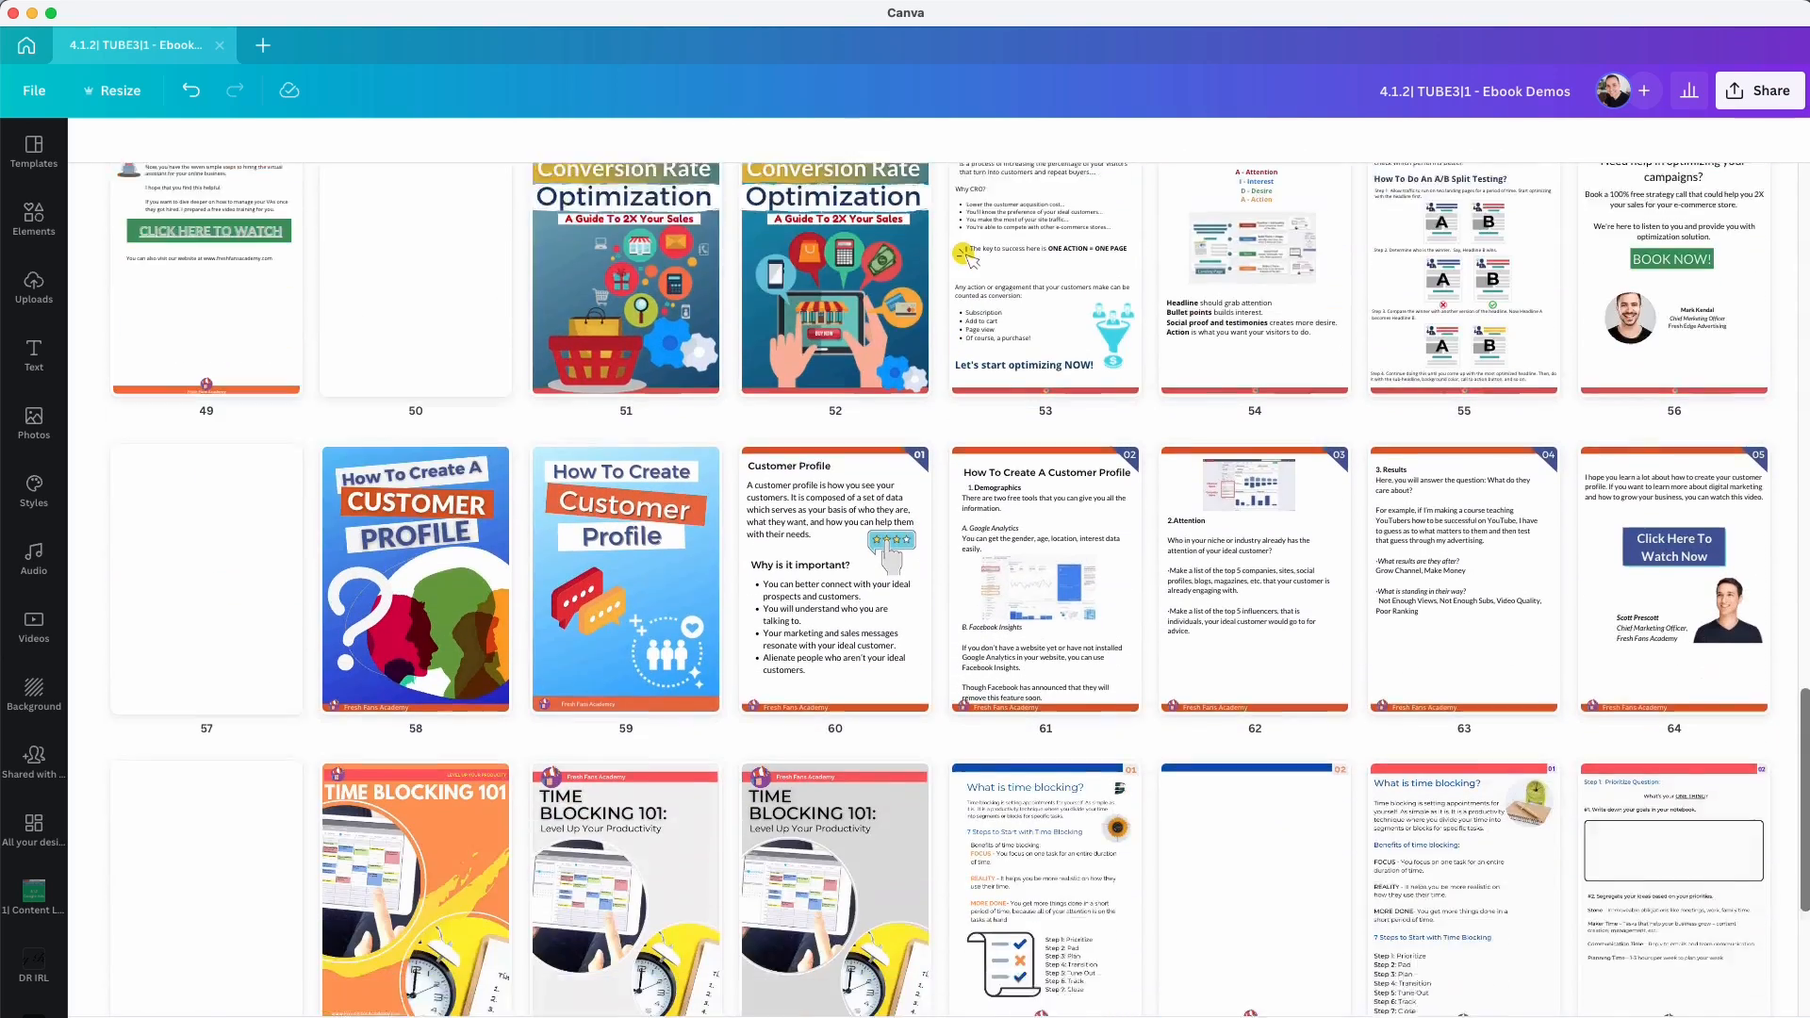
pyautogui.scroll(-3, 967, 702)
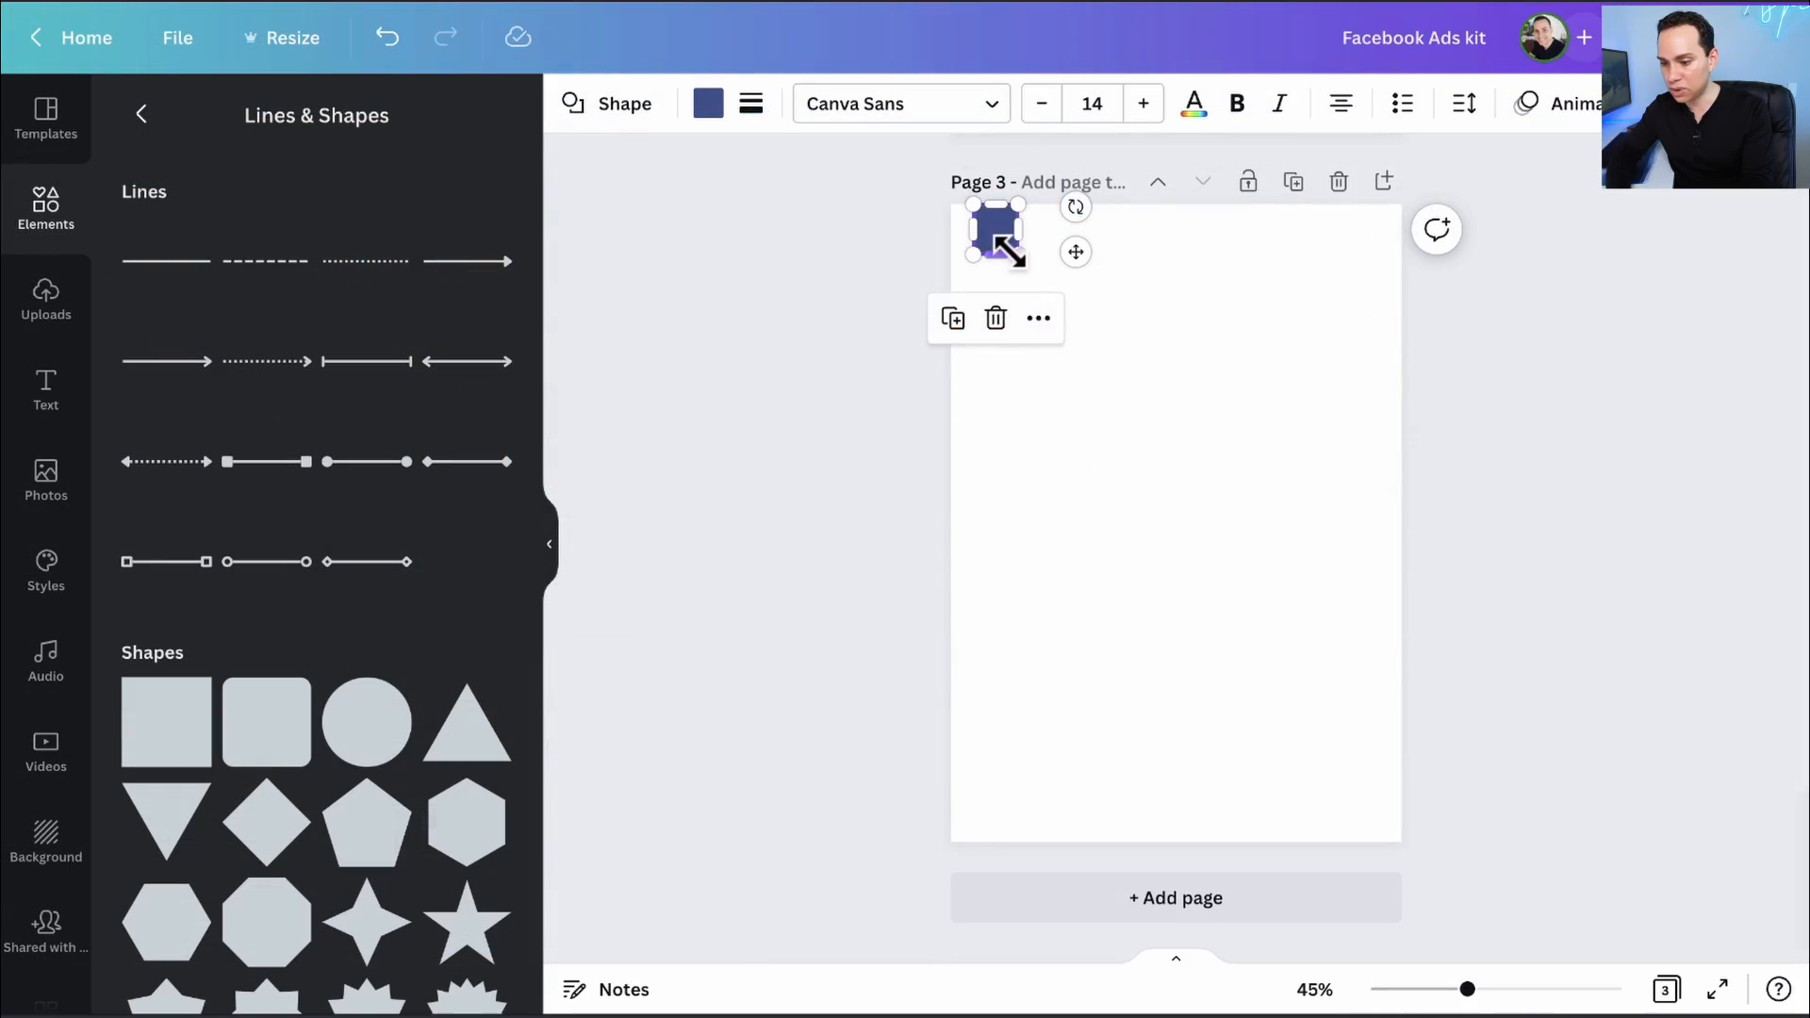
pyautogui.moveTo(1012, 253)
pyautogui.mouseDown()
pyautogui.moveTo(1032, 269)
pyautogui.moveTo(1002, 243)
pyautogui.mouseUp()
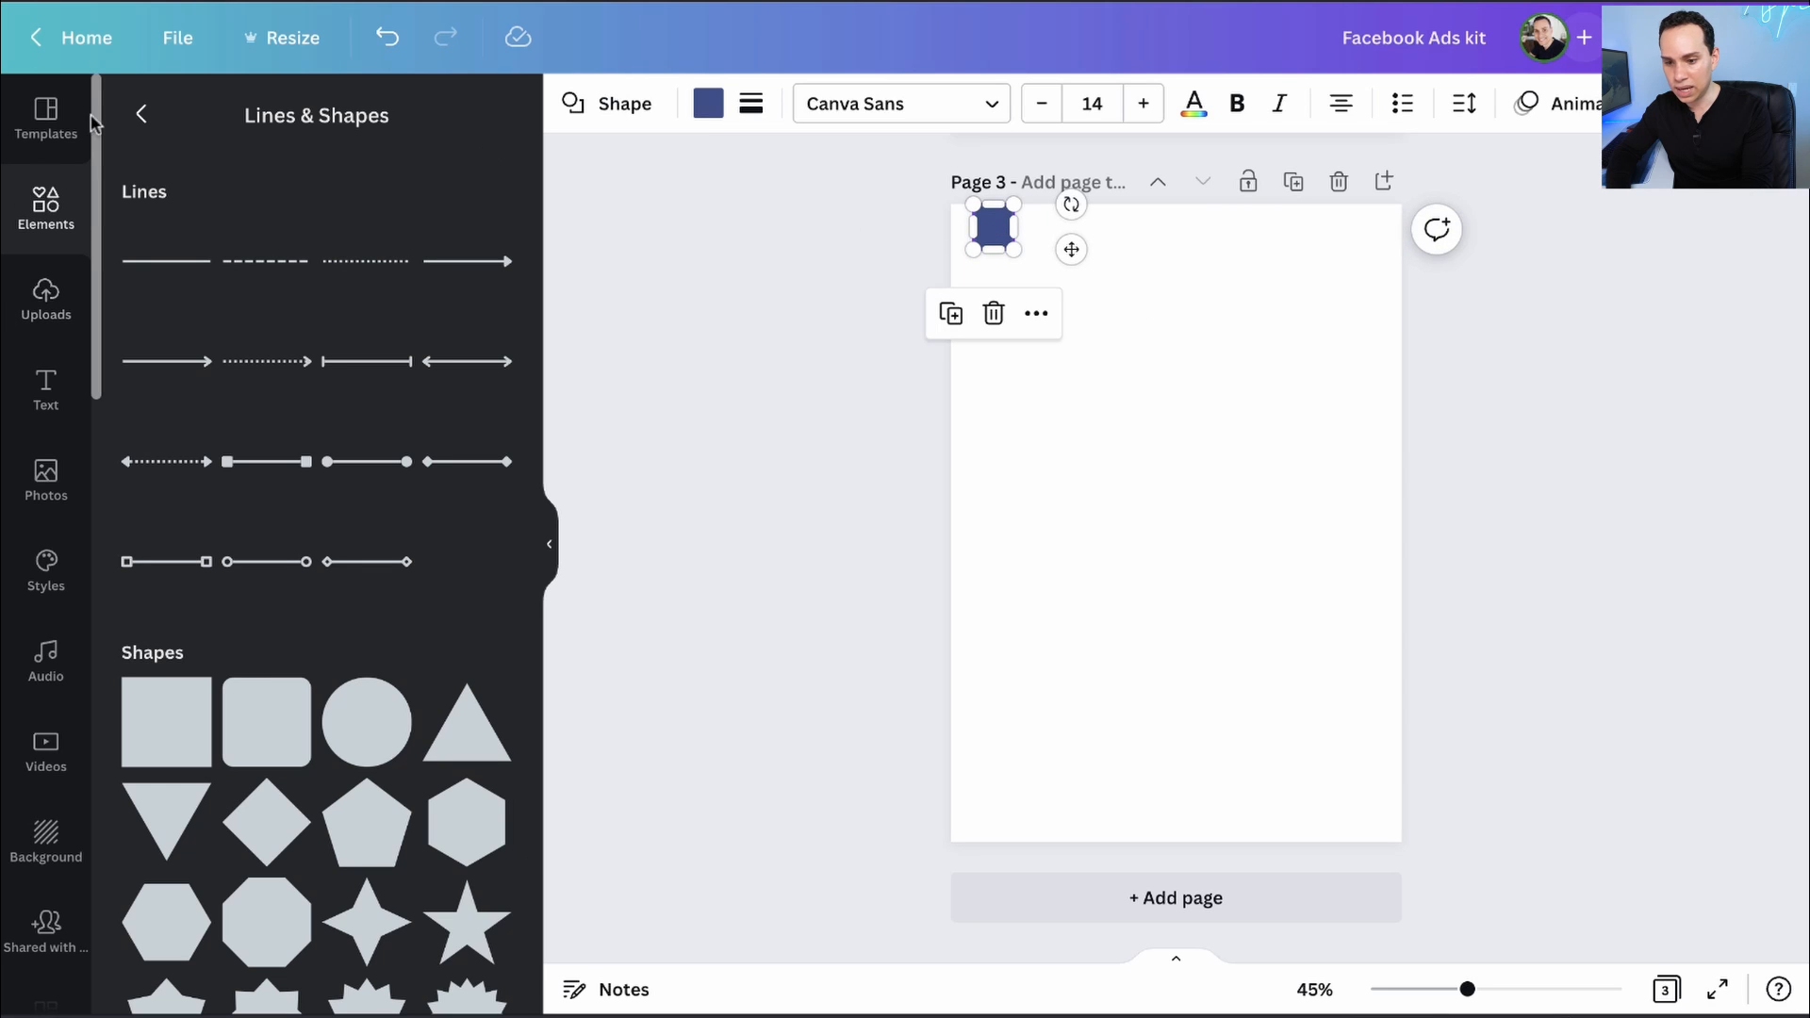
# - Add a second square as a full-width bottom bar and tint it pale grey
pyautogui.click(165, 727)
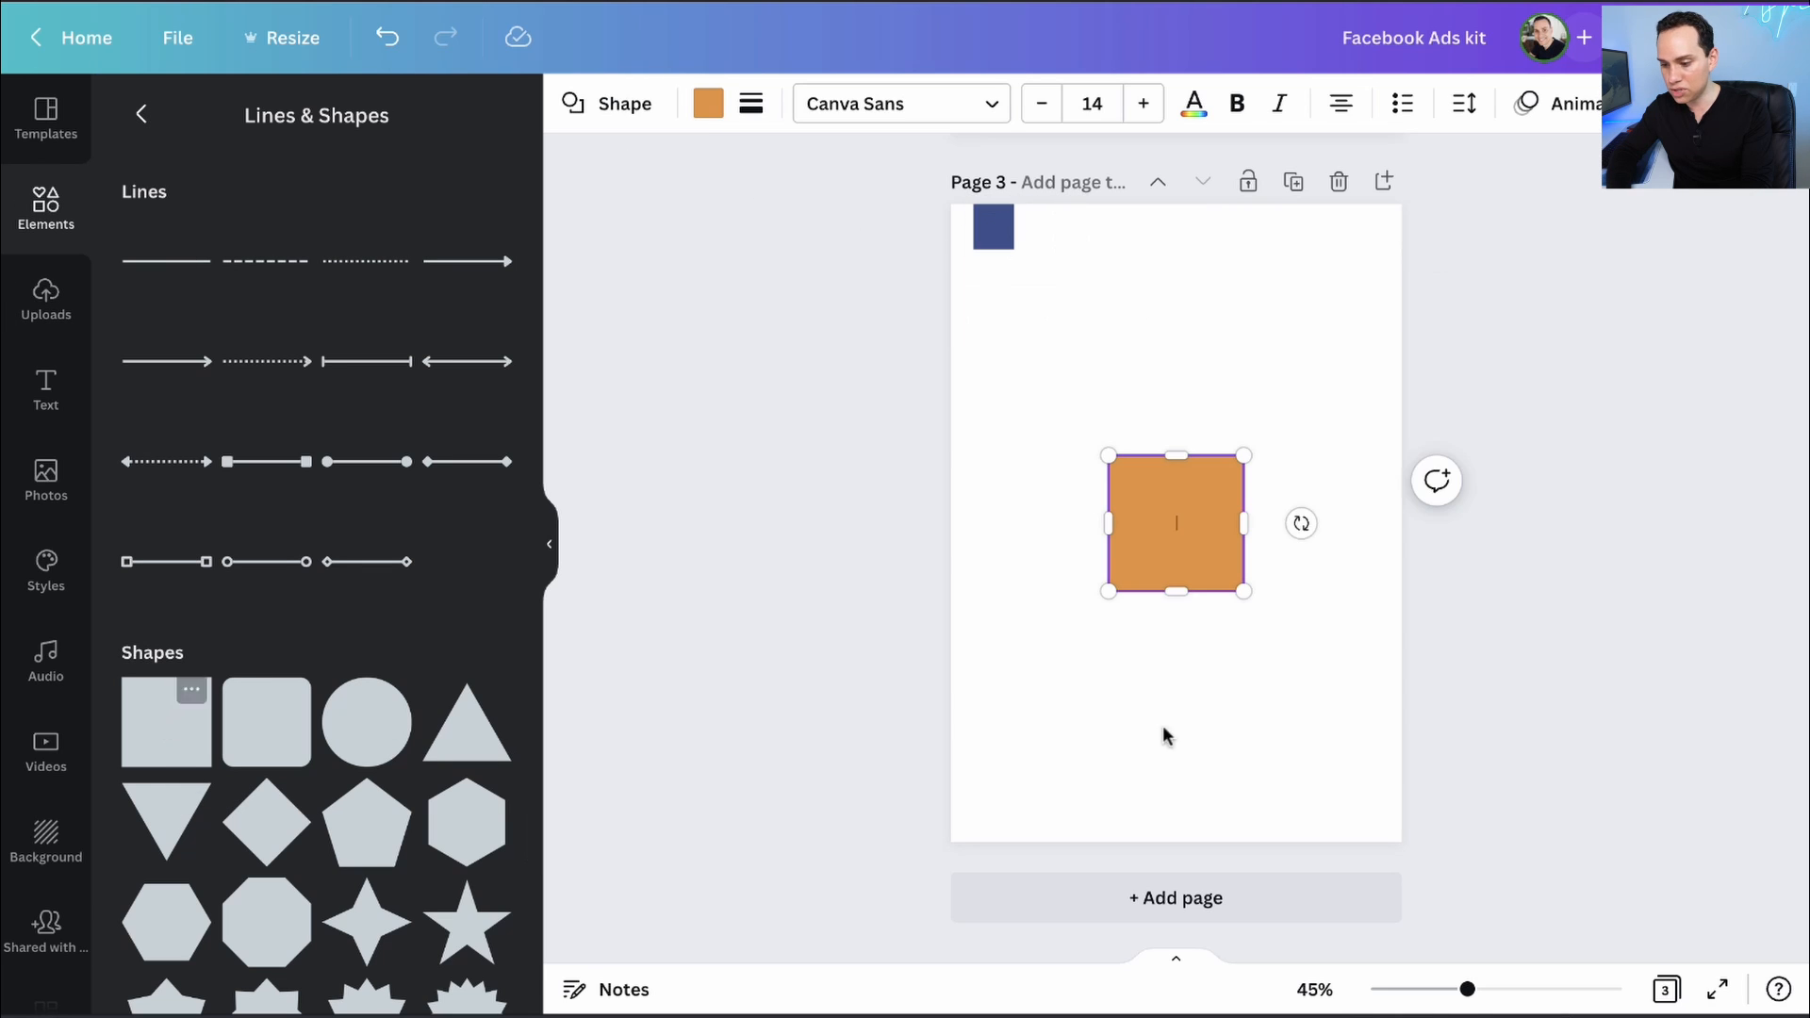
pyautogui.click(954, 526)
pyautogui.click(1202, 501)
pyautogui.moveTo(1202, 502); pyautogui.dragTo(1396, 824)
pyautogui.click(708, 104)
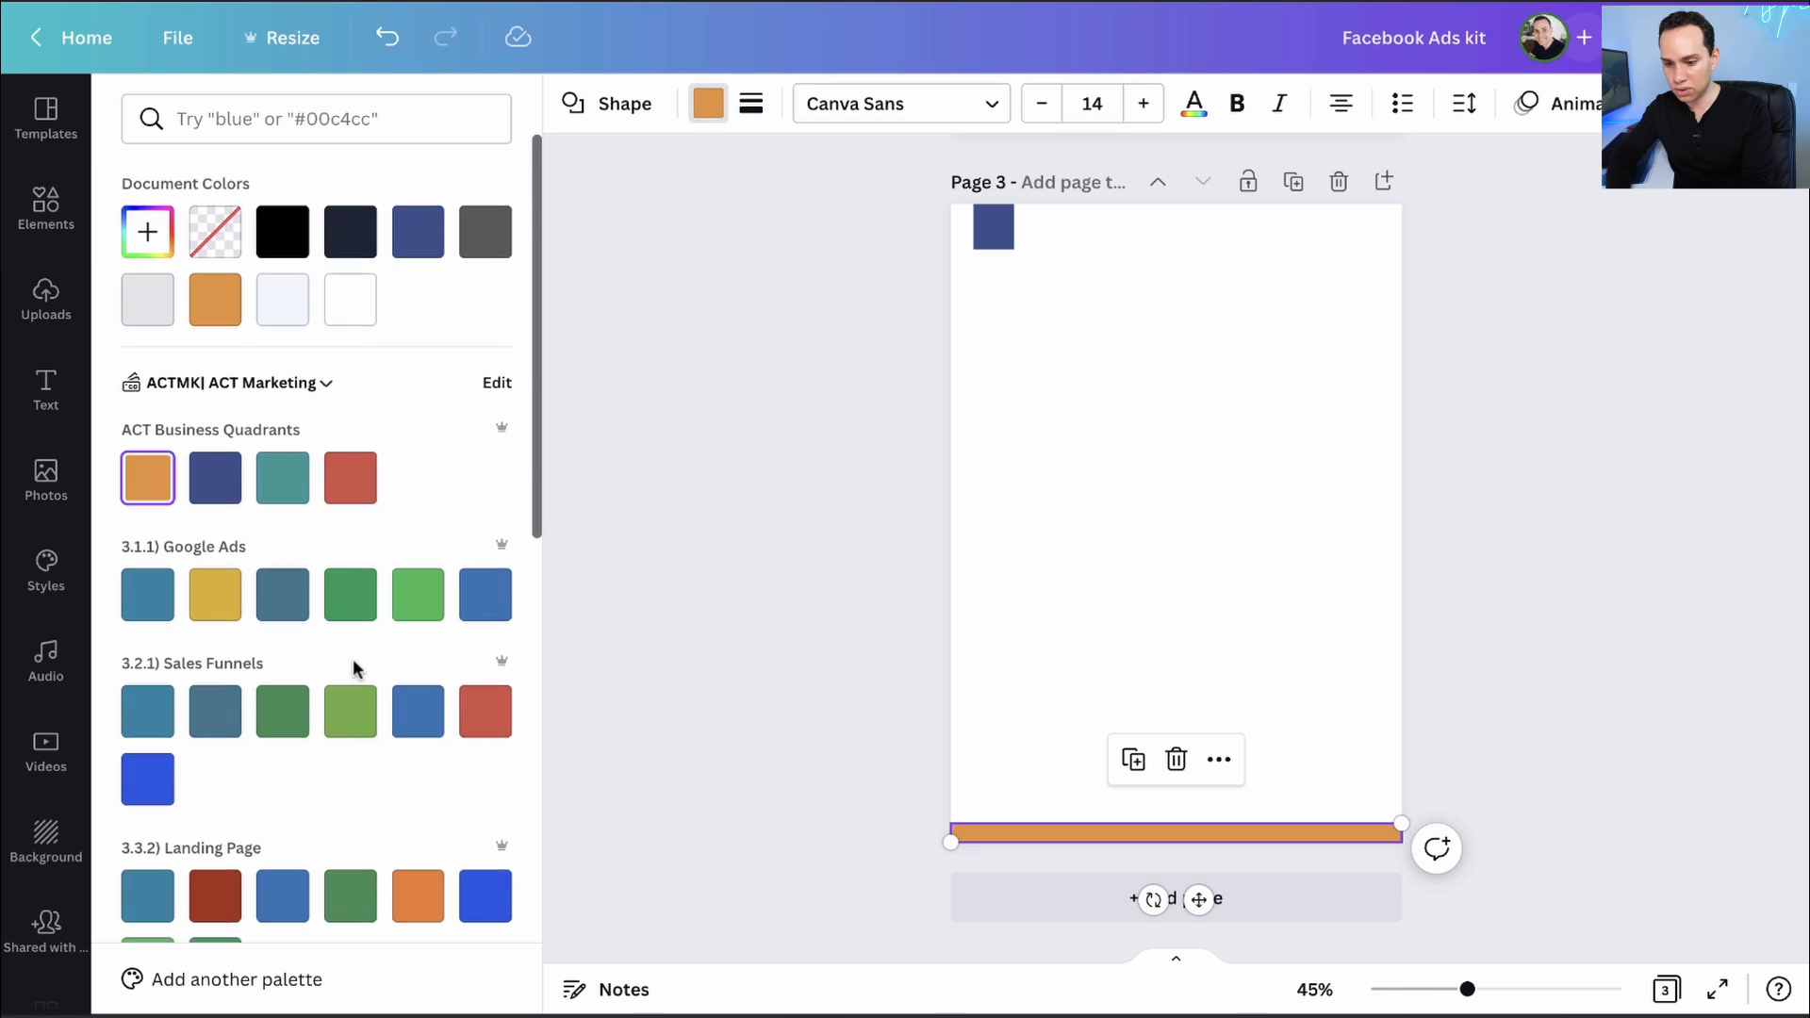
pyautogui.scroll(-5, 352, 658)
pyautogui.click(350, 889)
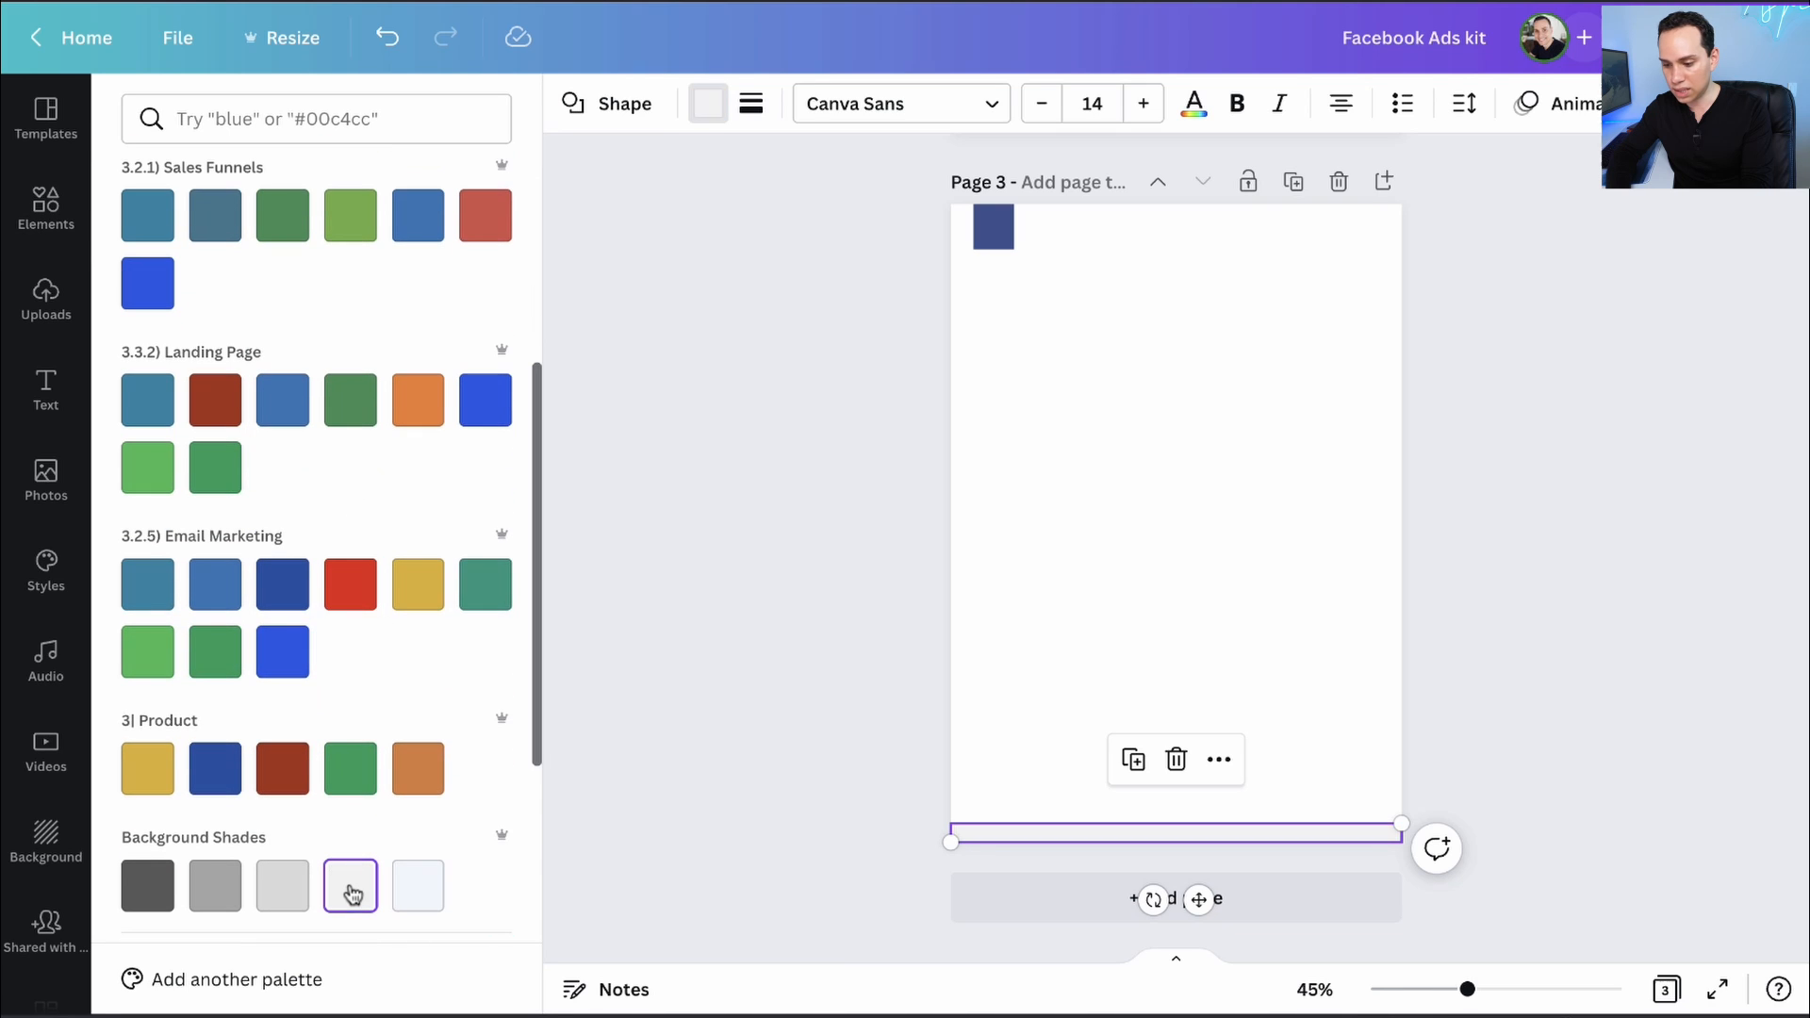
pyautogui.click(426, 888)
pyautogui.click(836, 661)
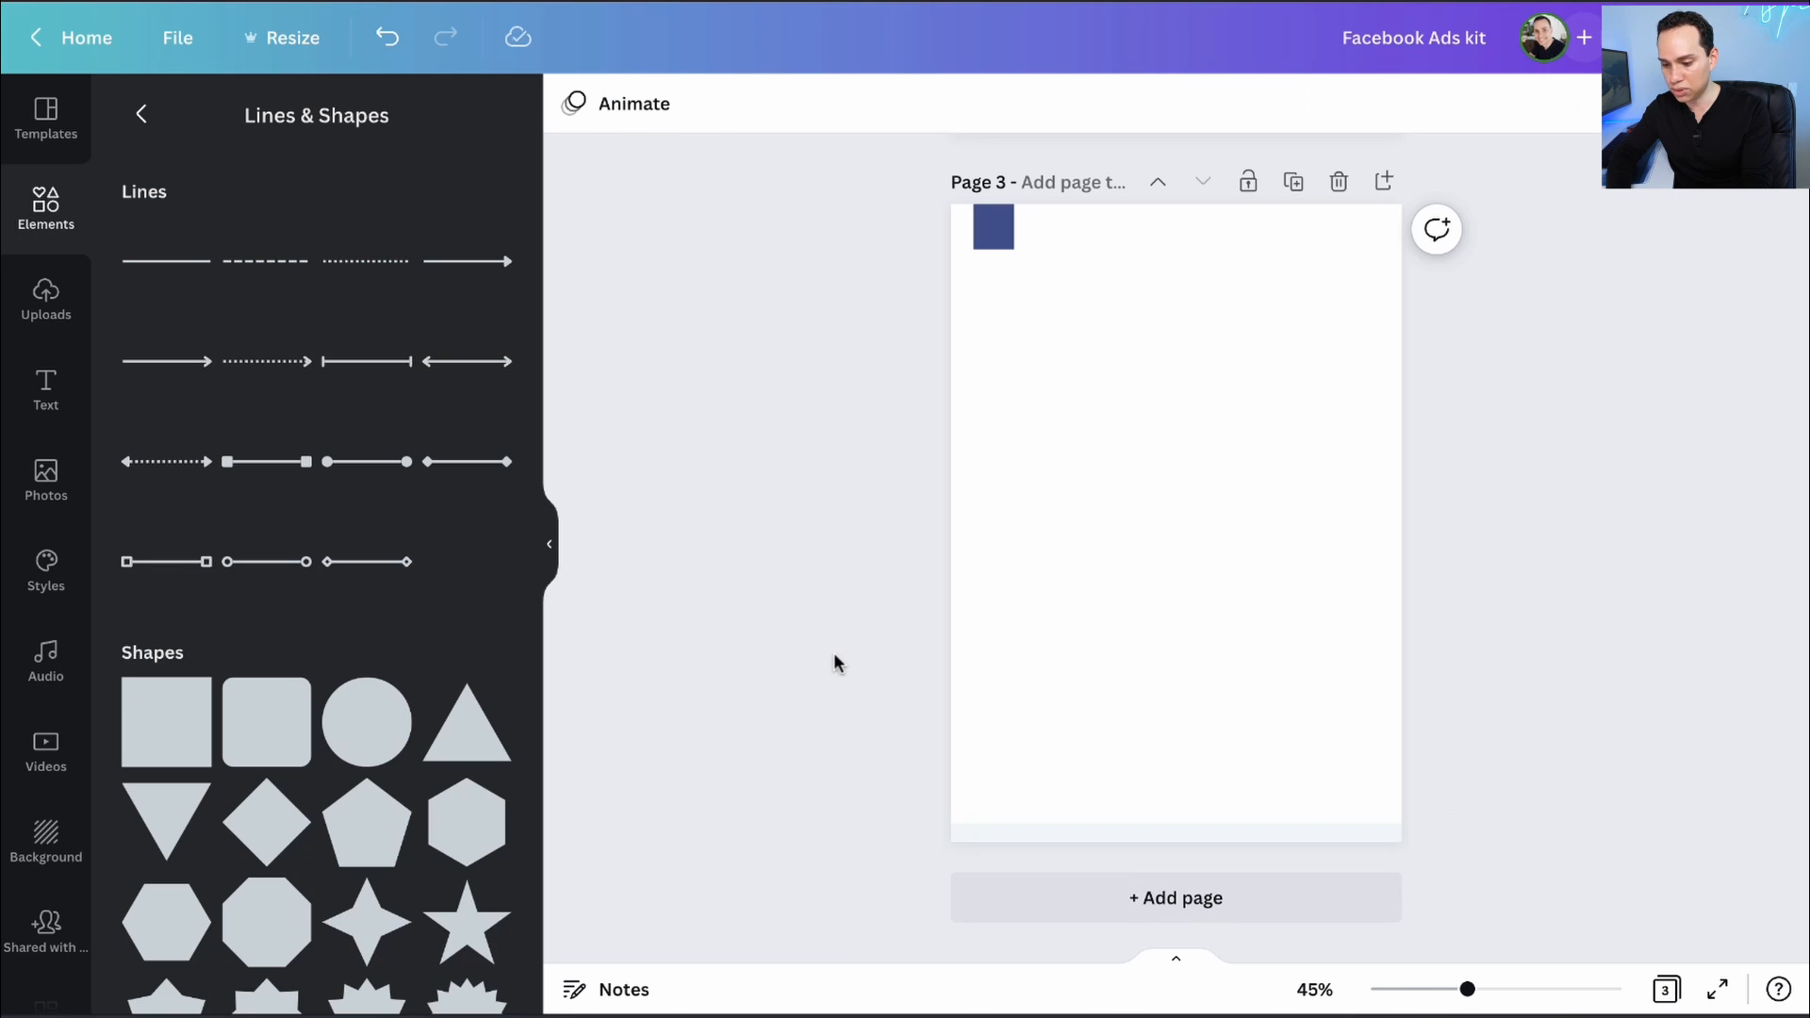
# - Add the three-ring brand logo and shrink it, centred on the pale bottom strip
pyautogui.scroll(-8, 38, 811)
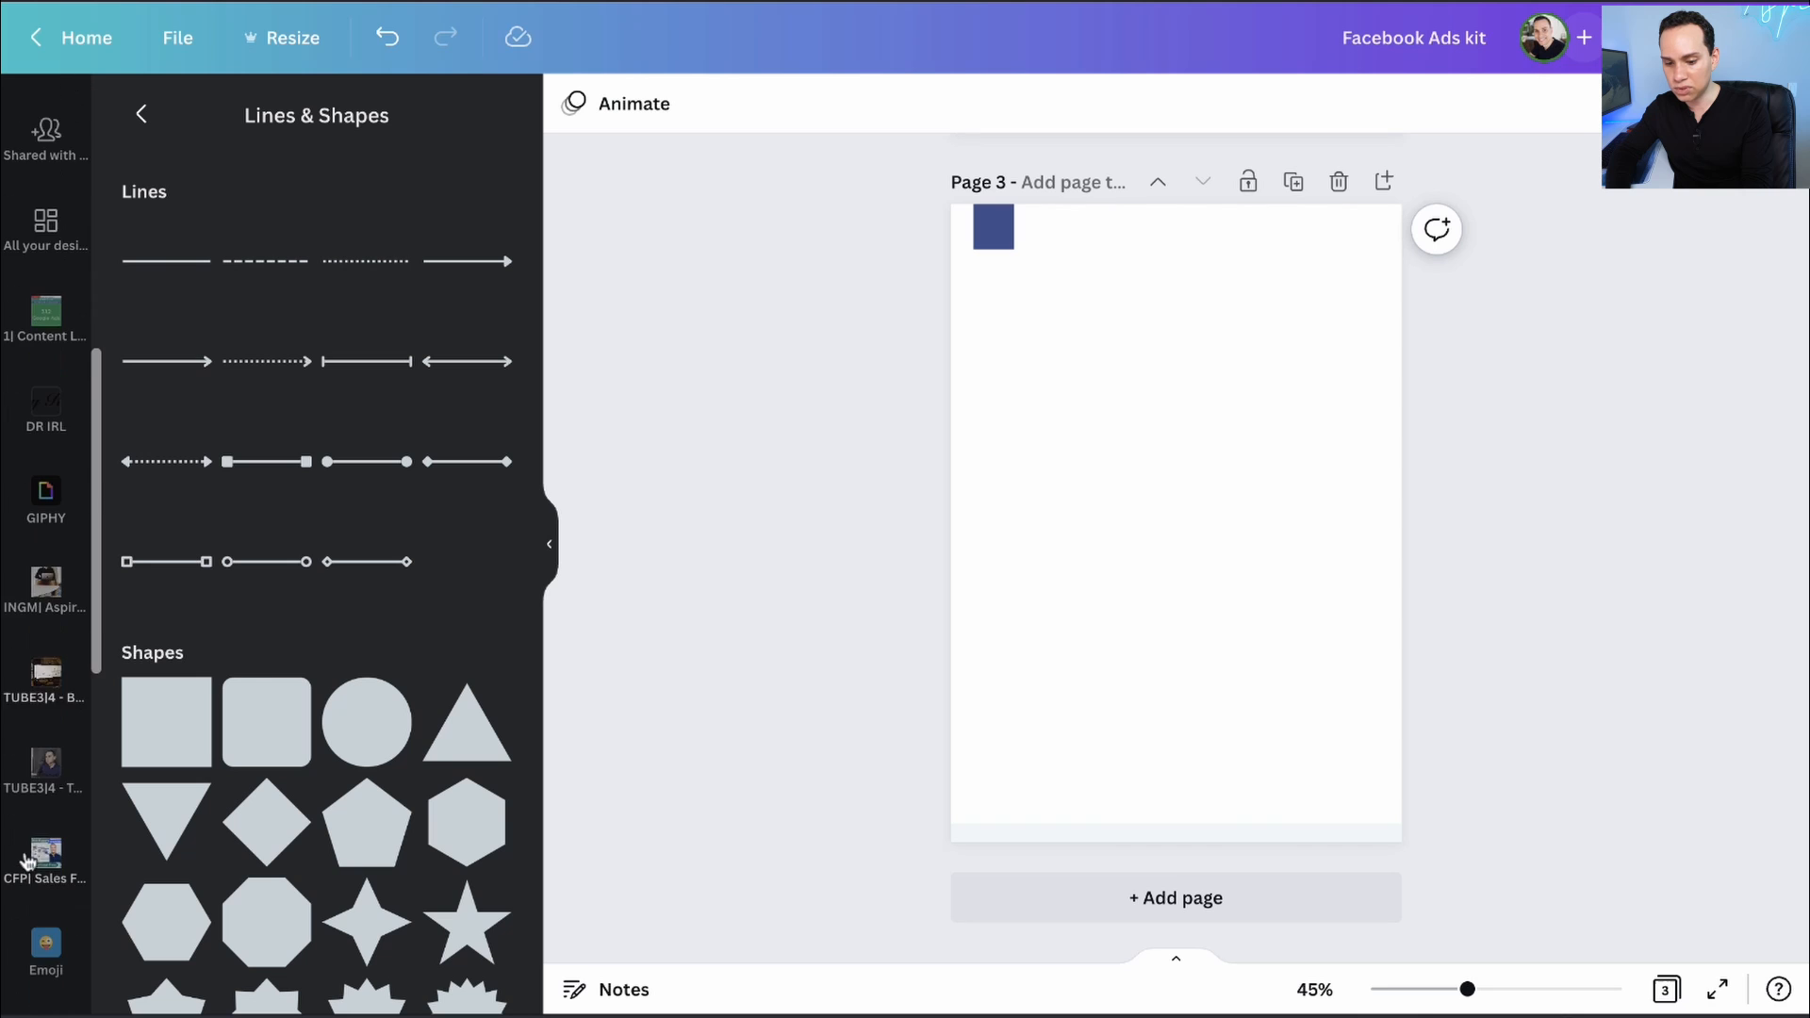
pyautogui.scroll(-10, 52, 788)
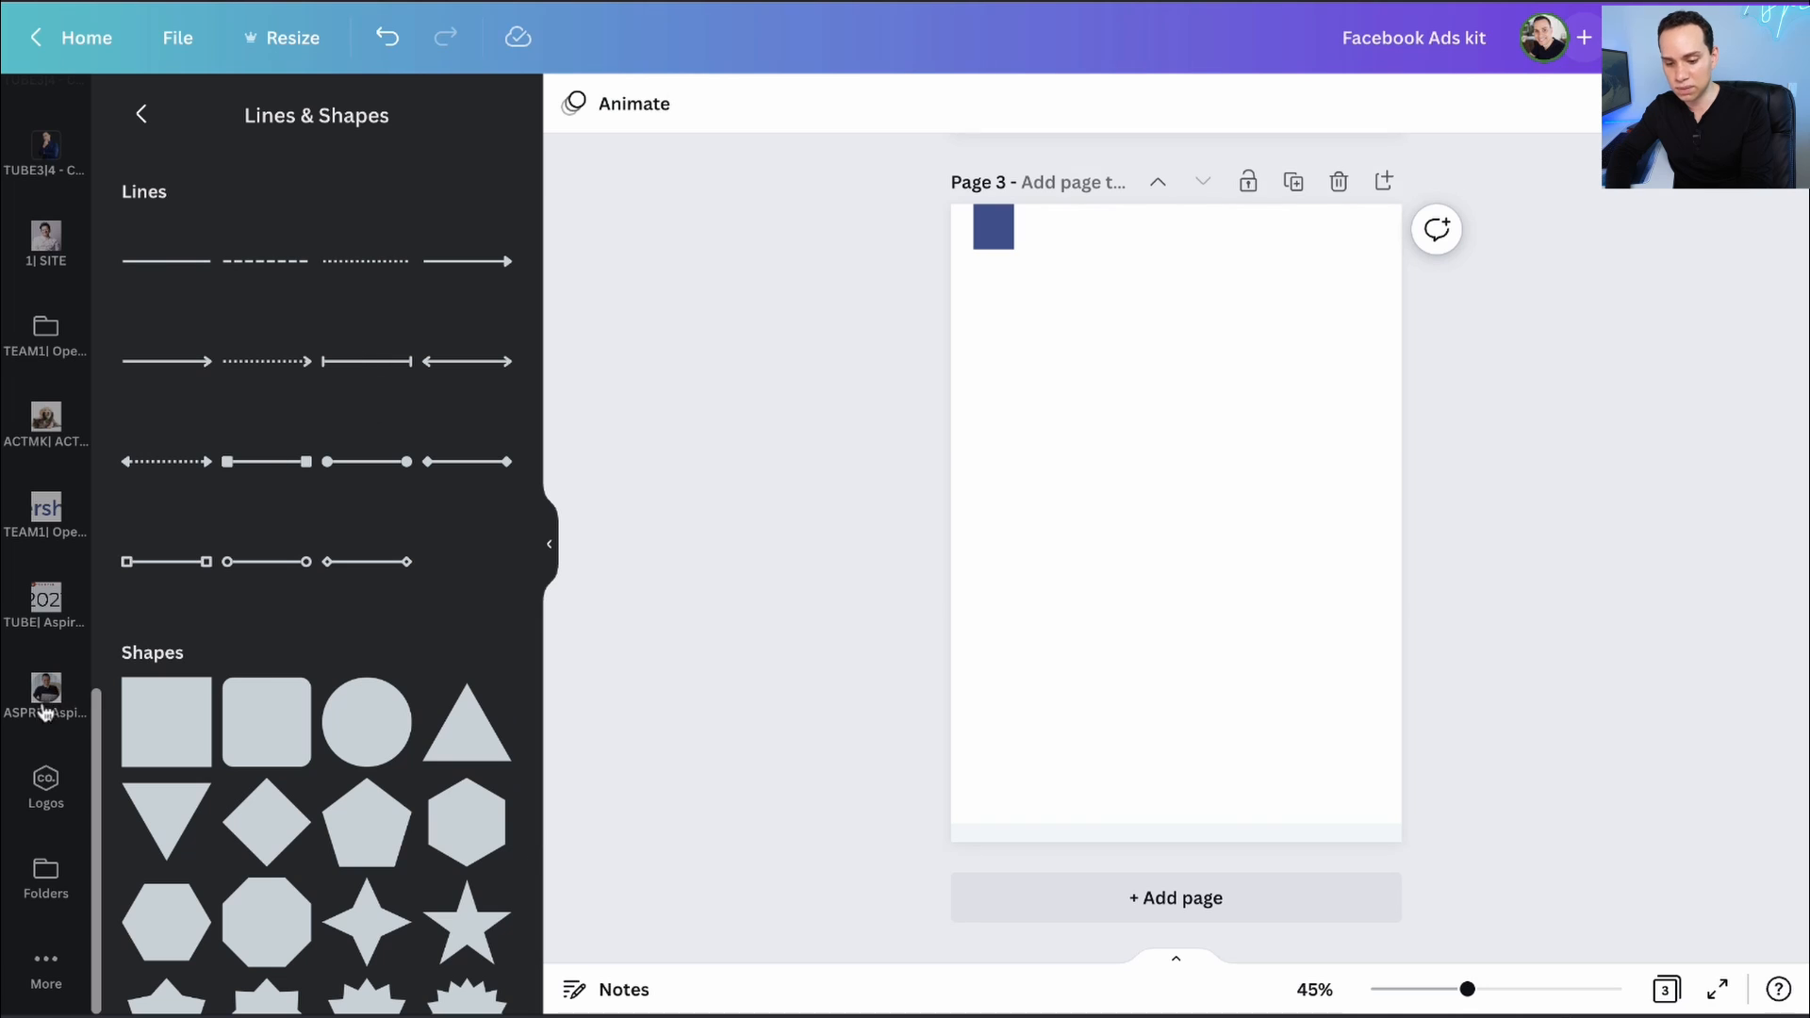
pyautogui.click(45, 780)
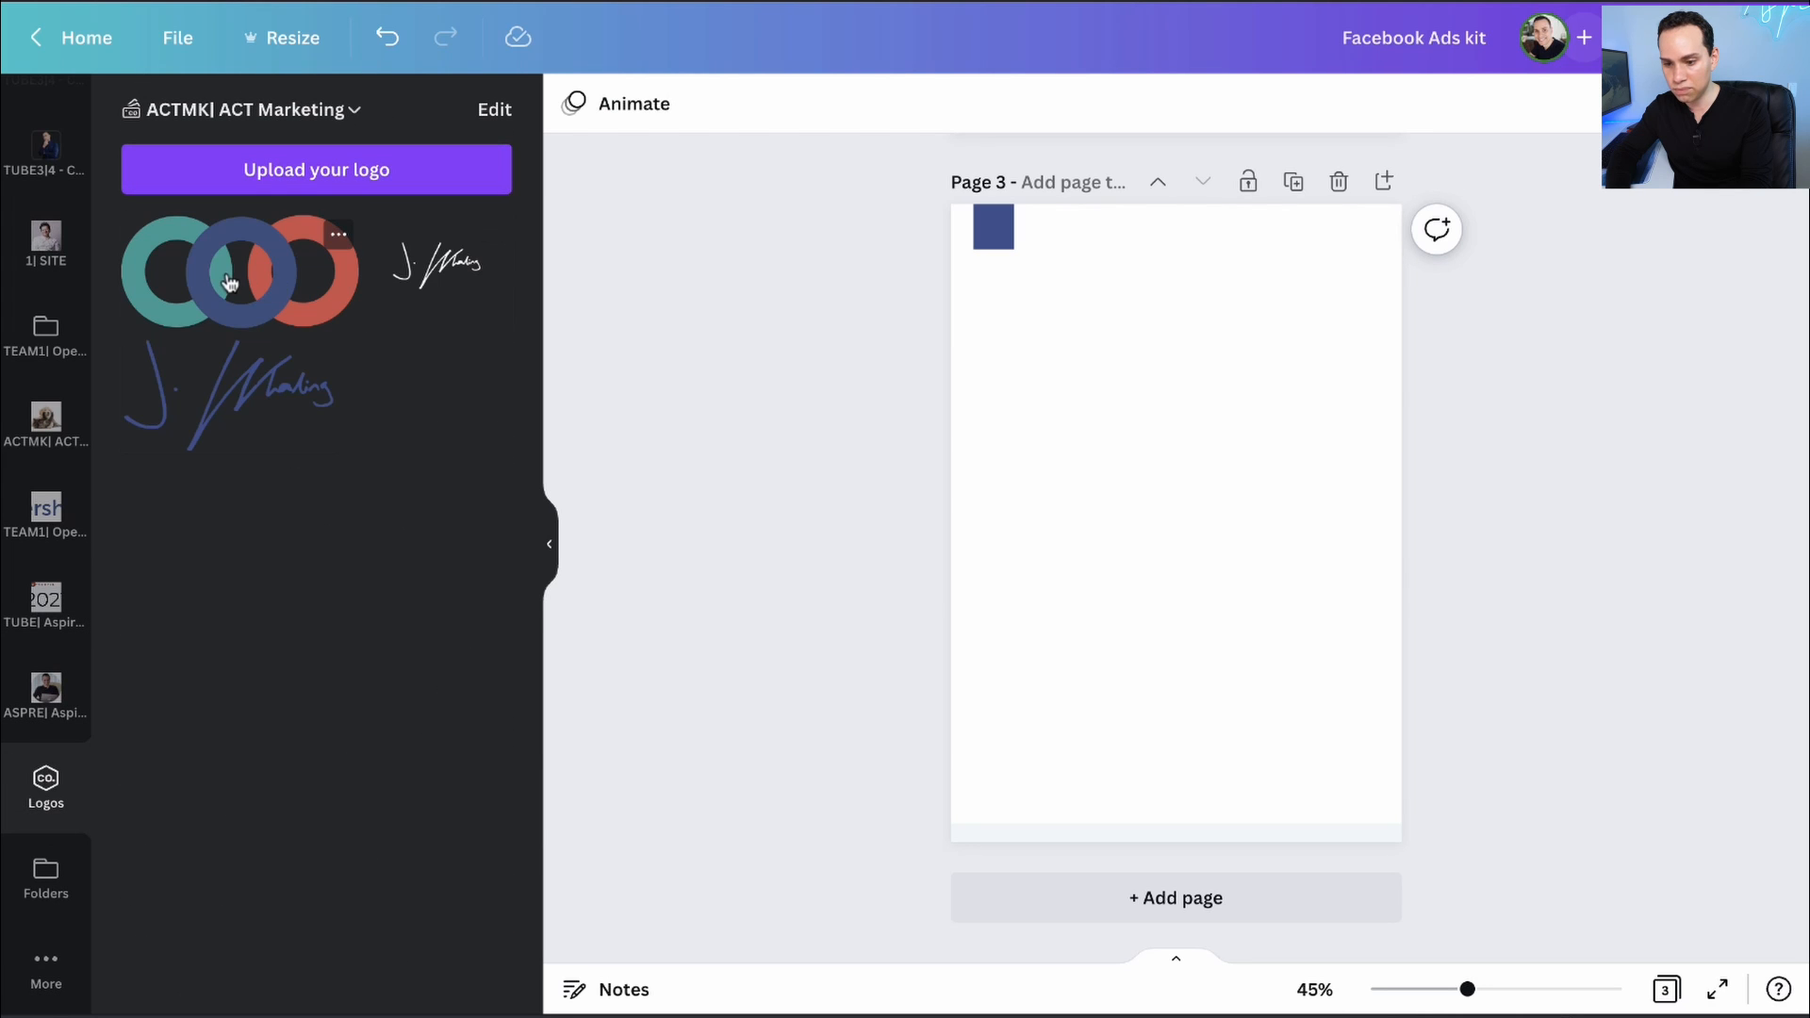
pyautogui.click(230, 276)
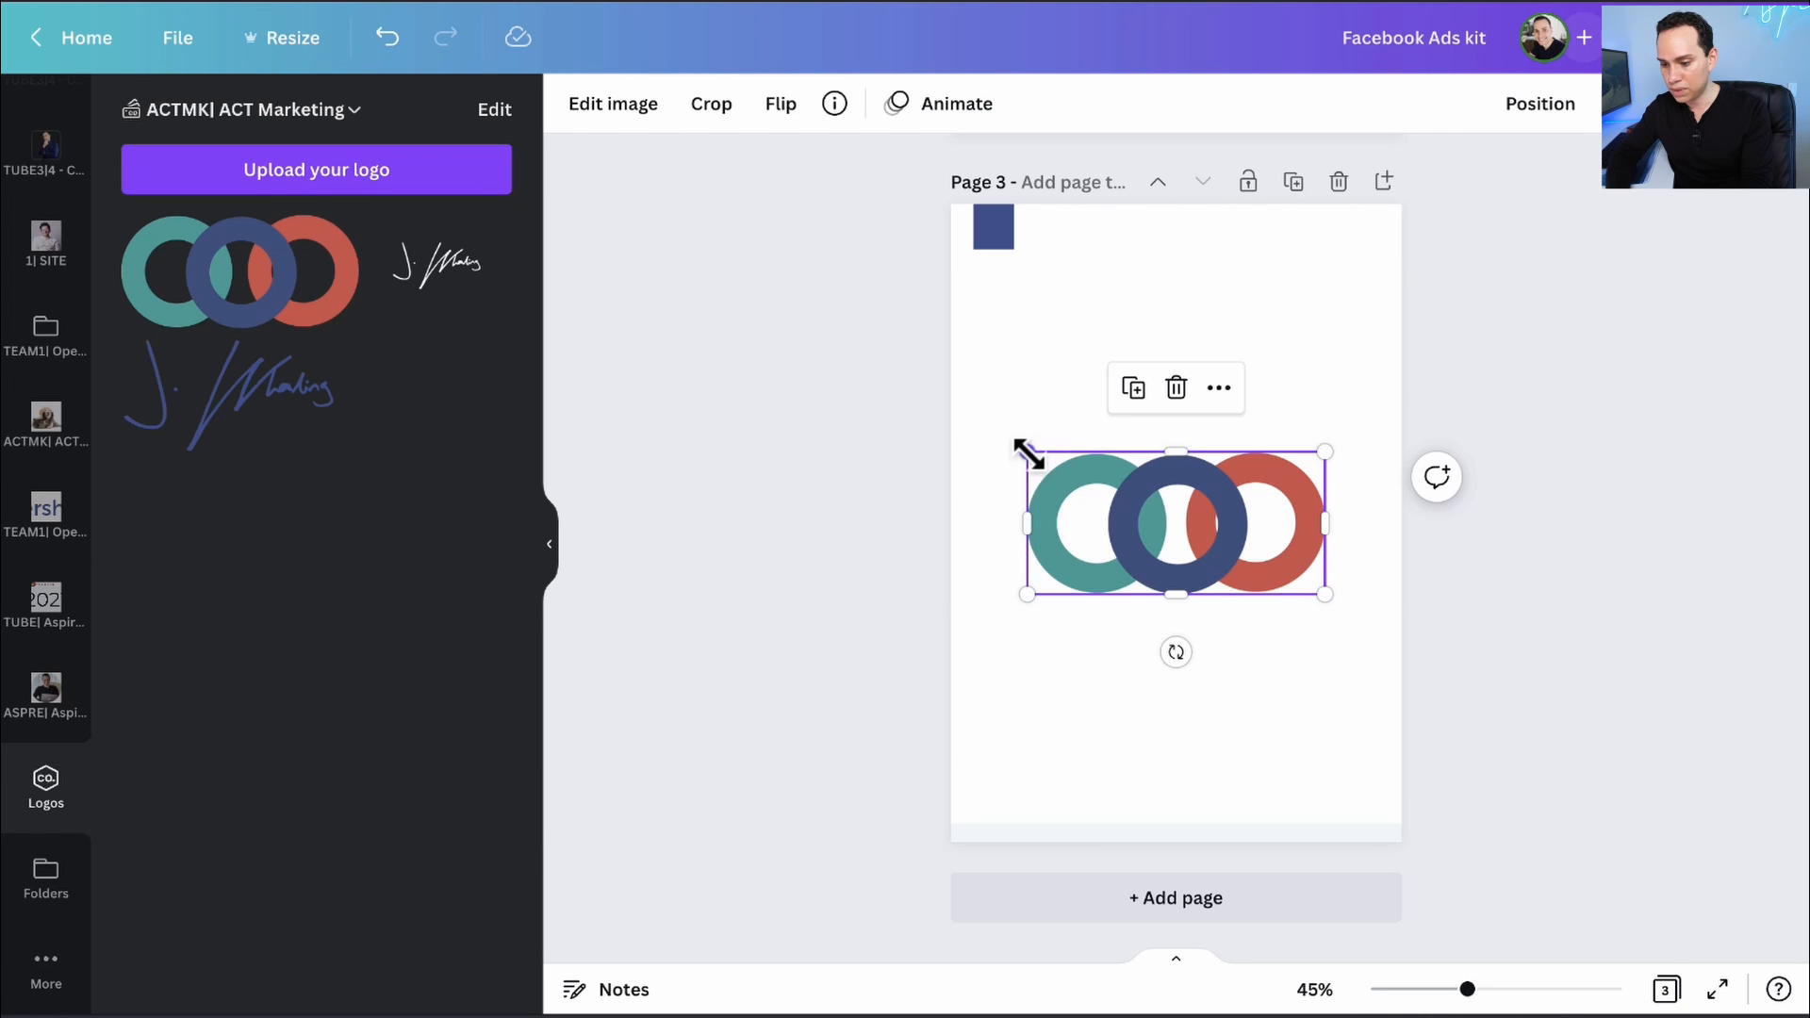
pyautogui.moveTo(1027, 452); pyautogui.dragTo(1181, 815)
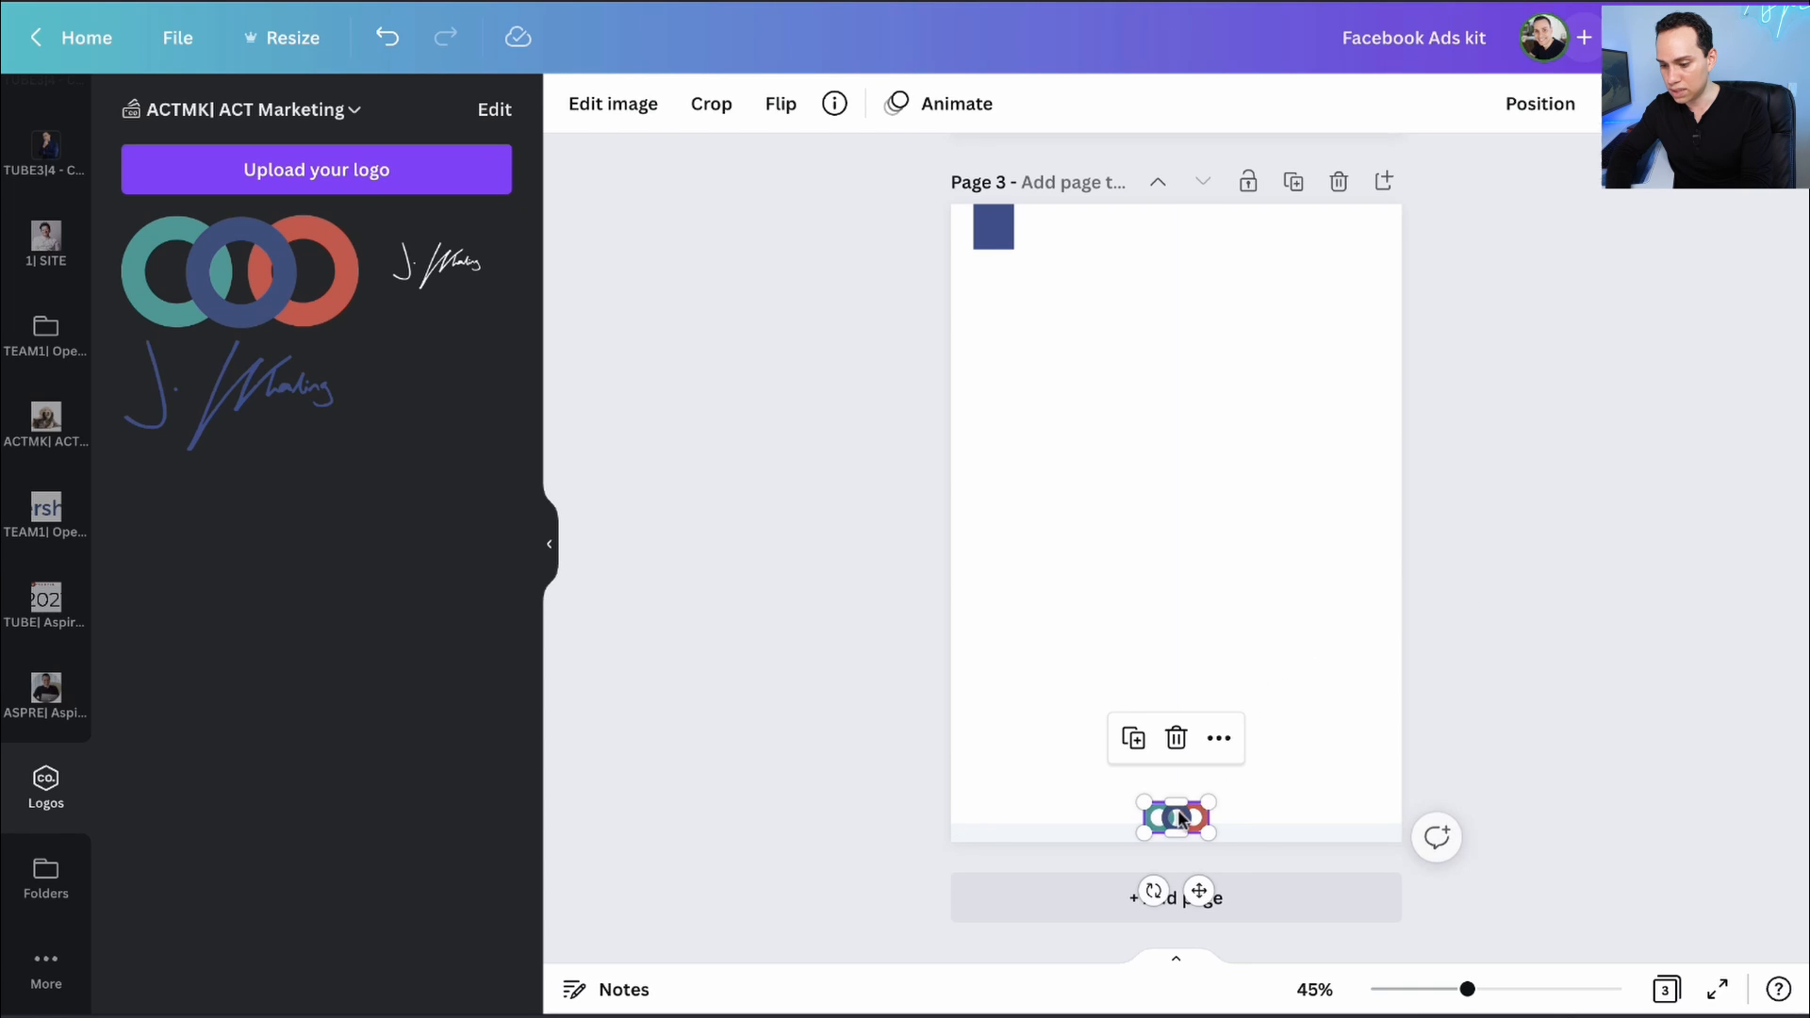
pyautogui.click(1069, 736)
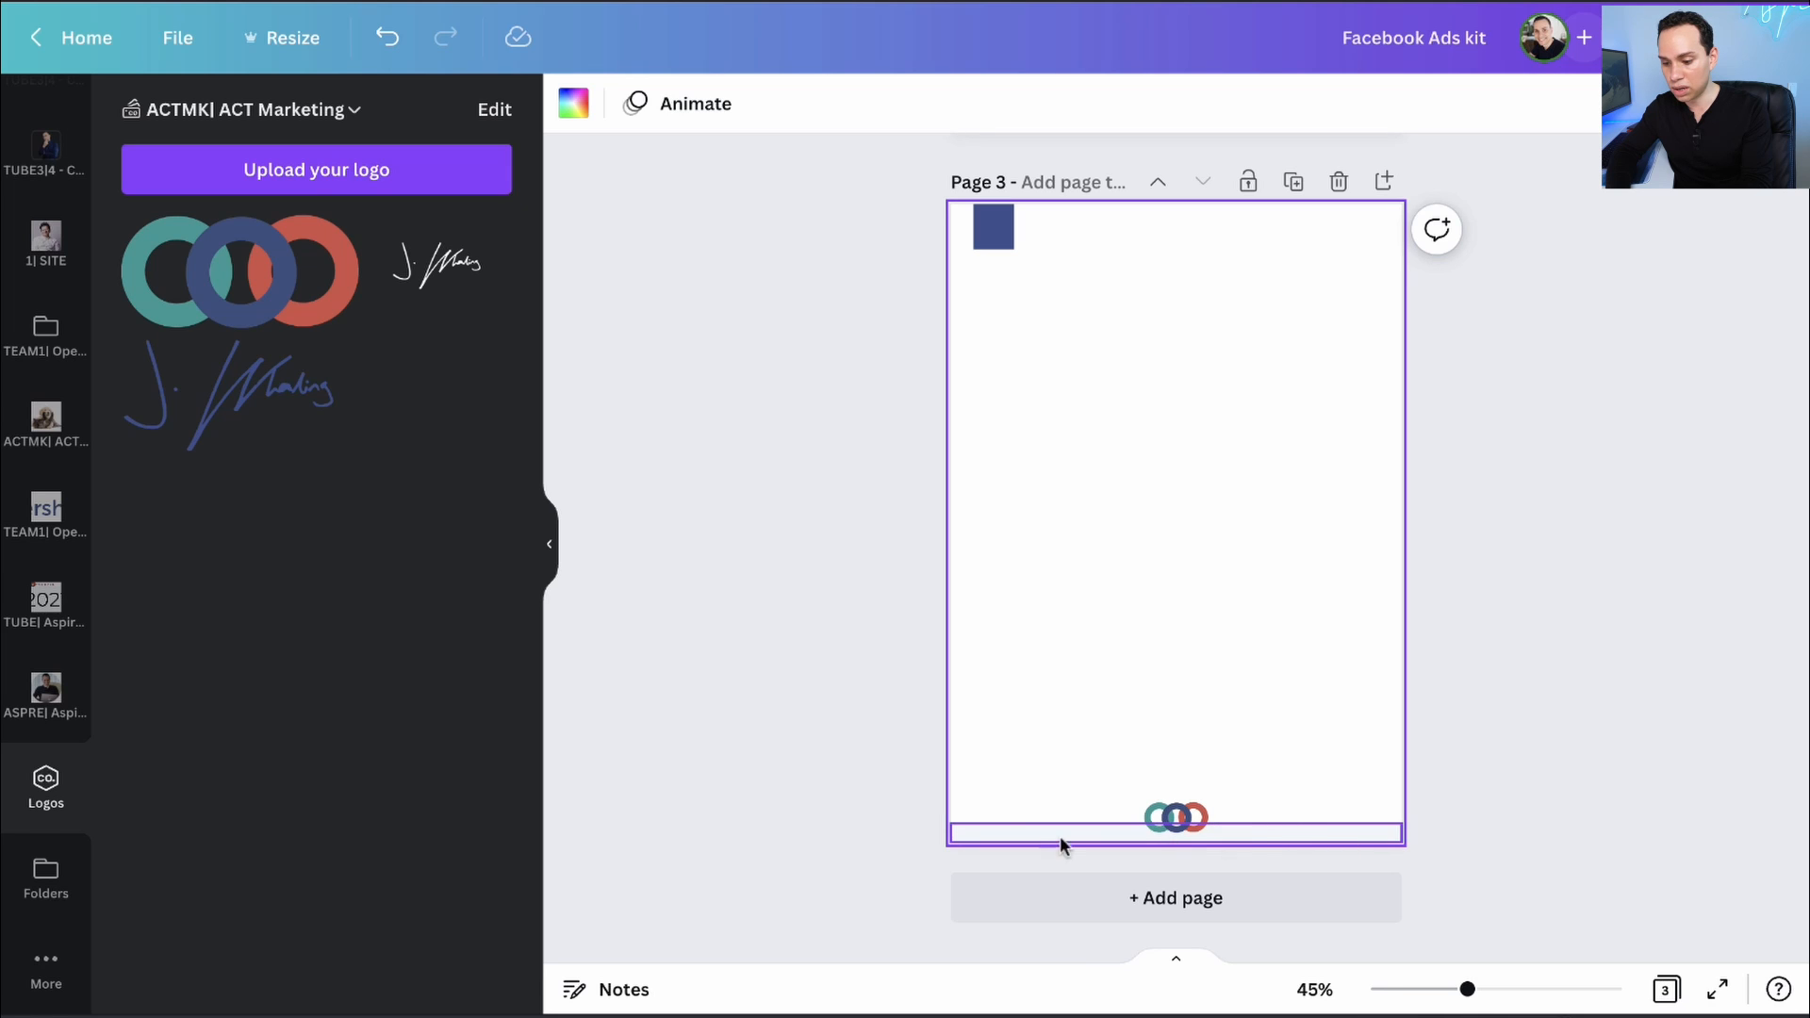
pyautogui.scroll(5, 47, 184)
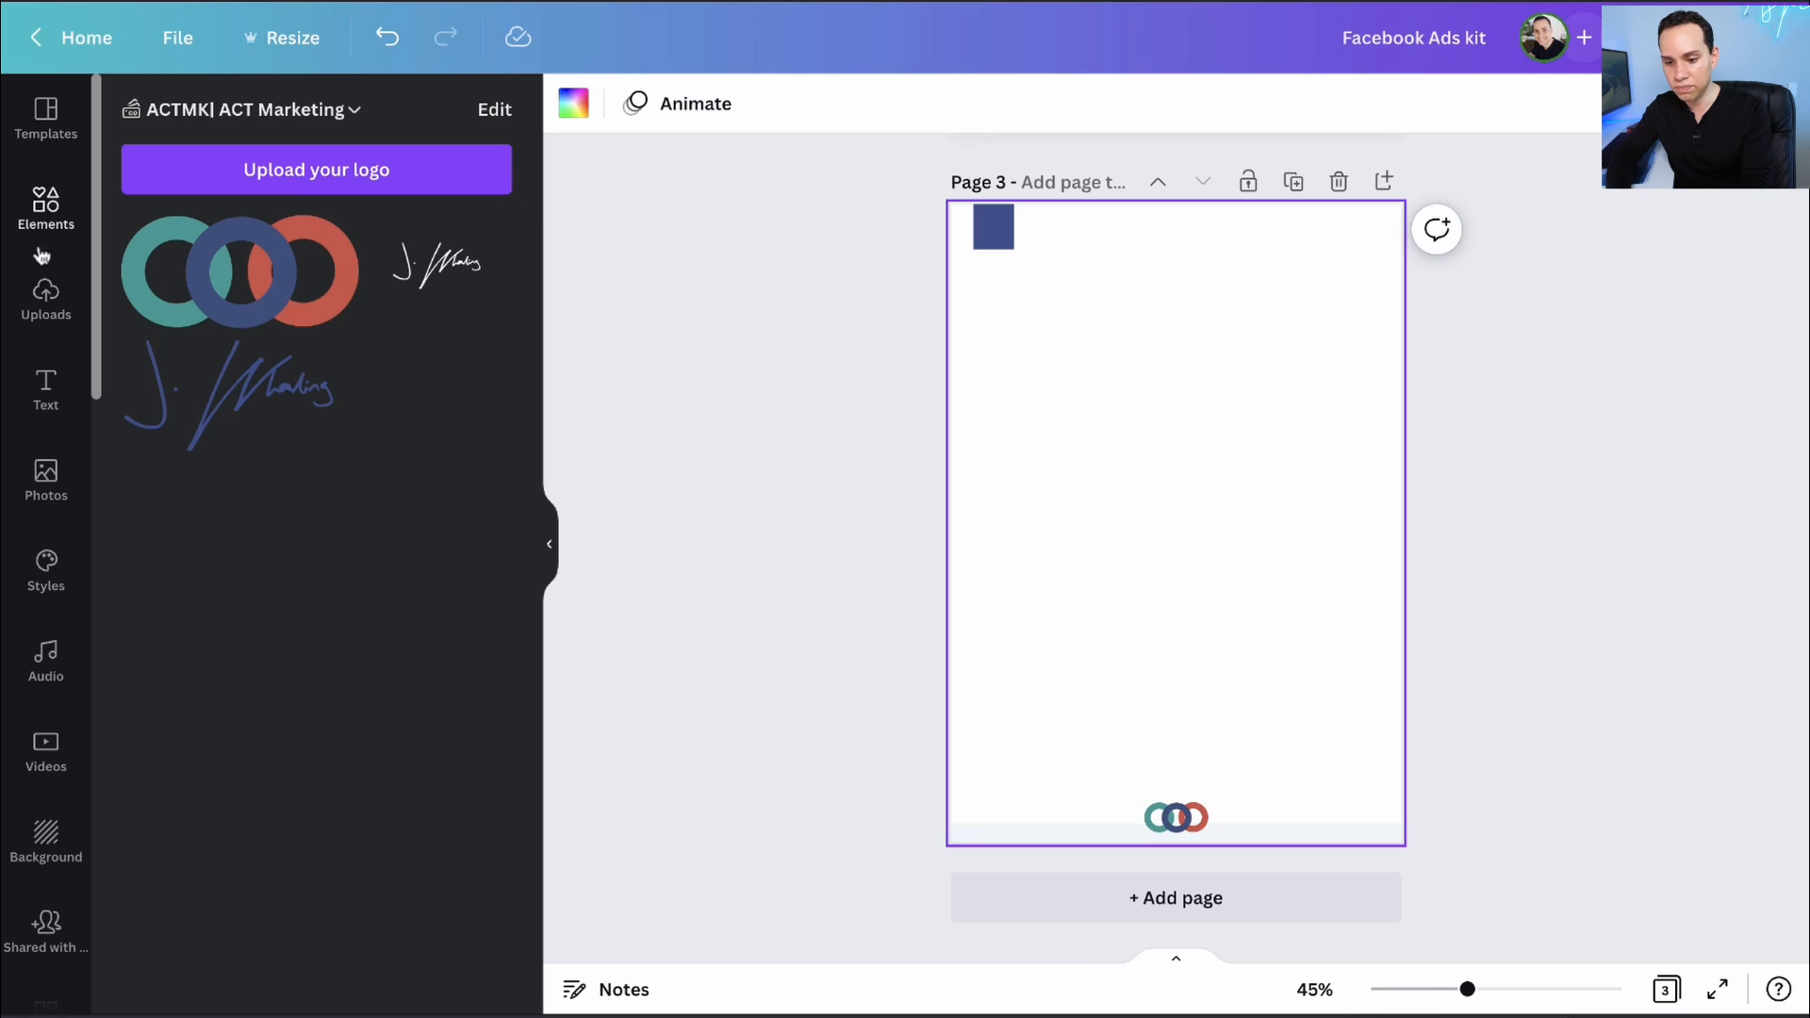
# - Add a subheading text box containing the pasted ACTMarketing.io web address
pyautogui.click(43, 385)
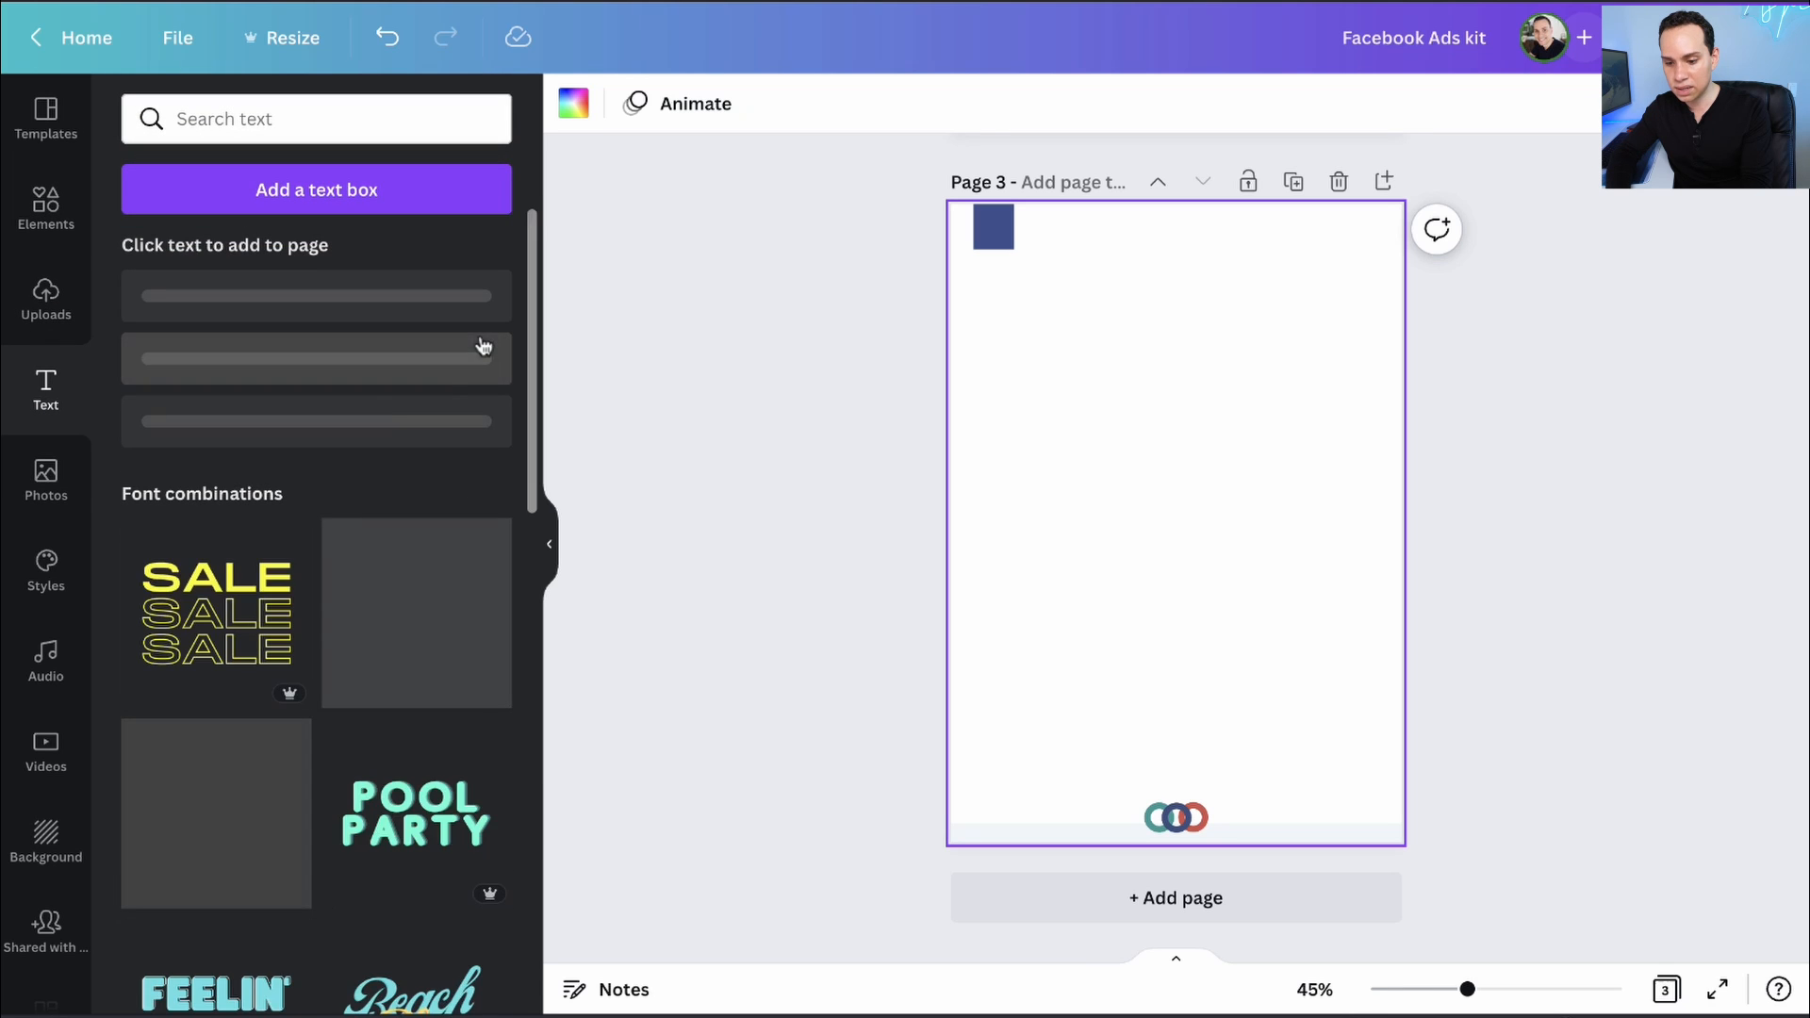
pyautogui.scroll(-5, 311, 518)
pyautogui.scroll(-5, 295, 513)
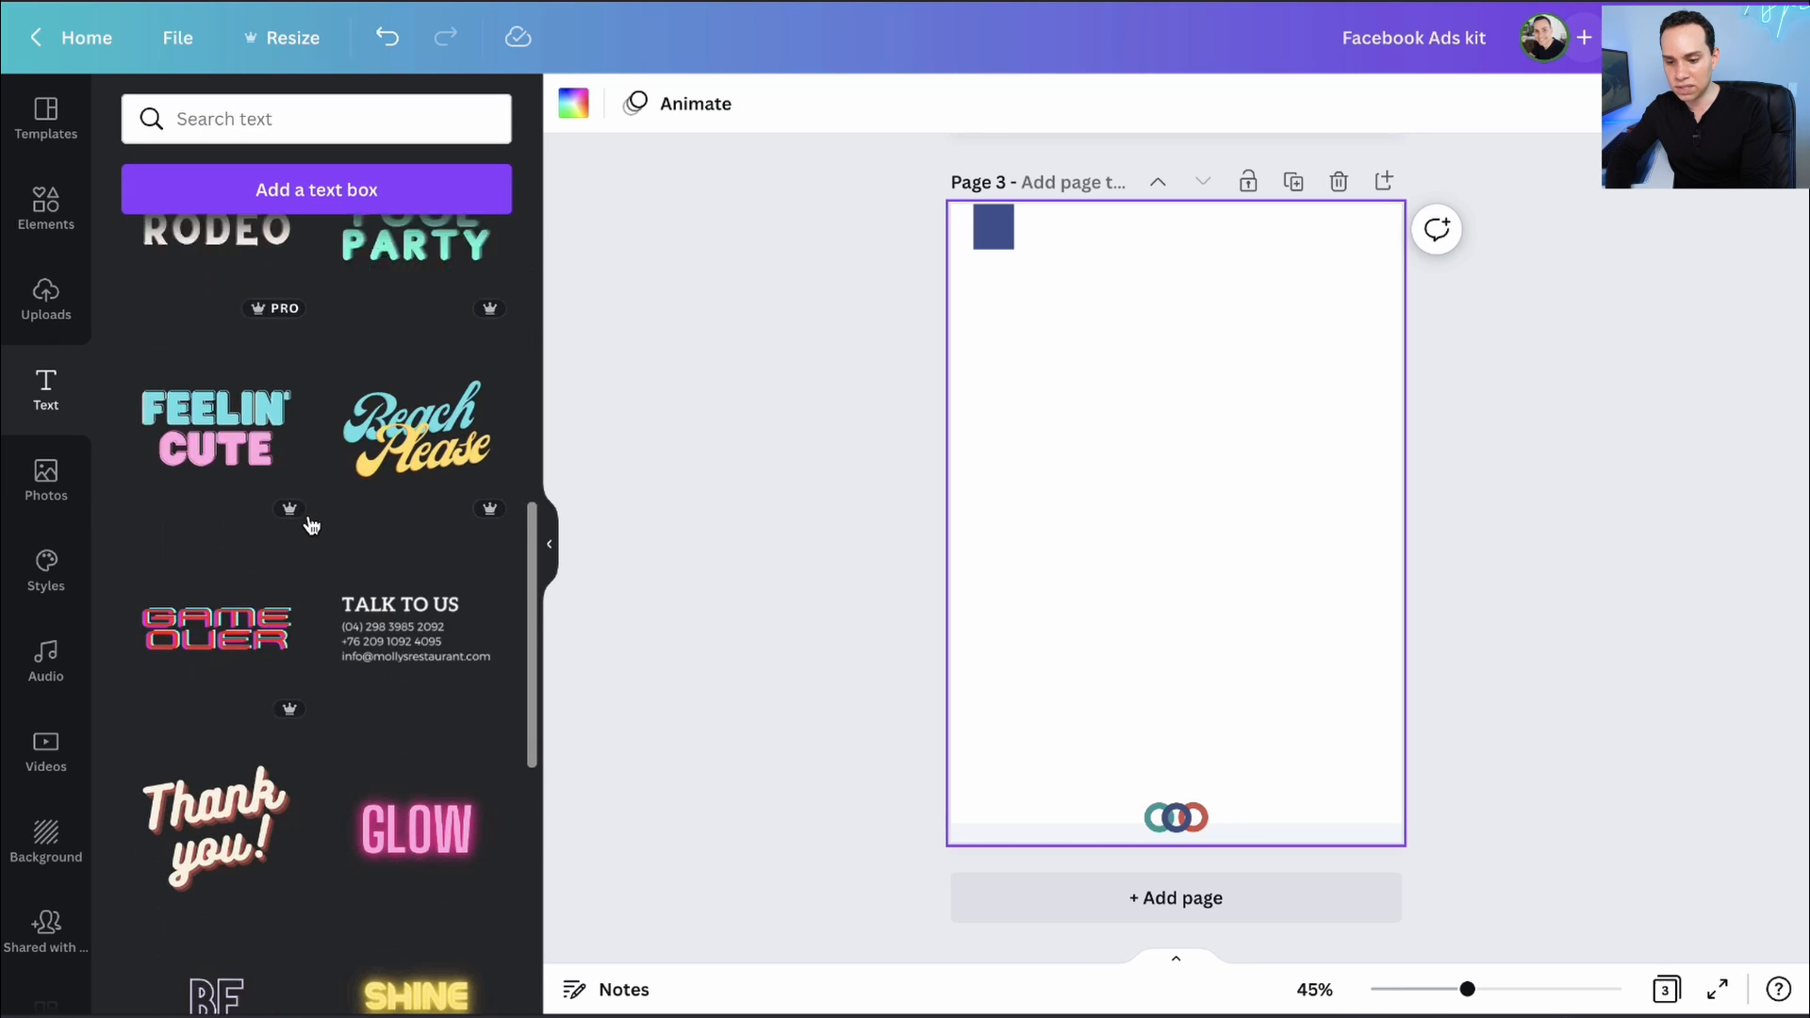
pyautogui.scroll(-5, 245, 660)
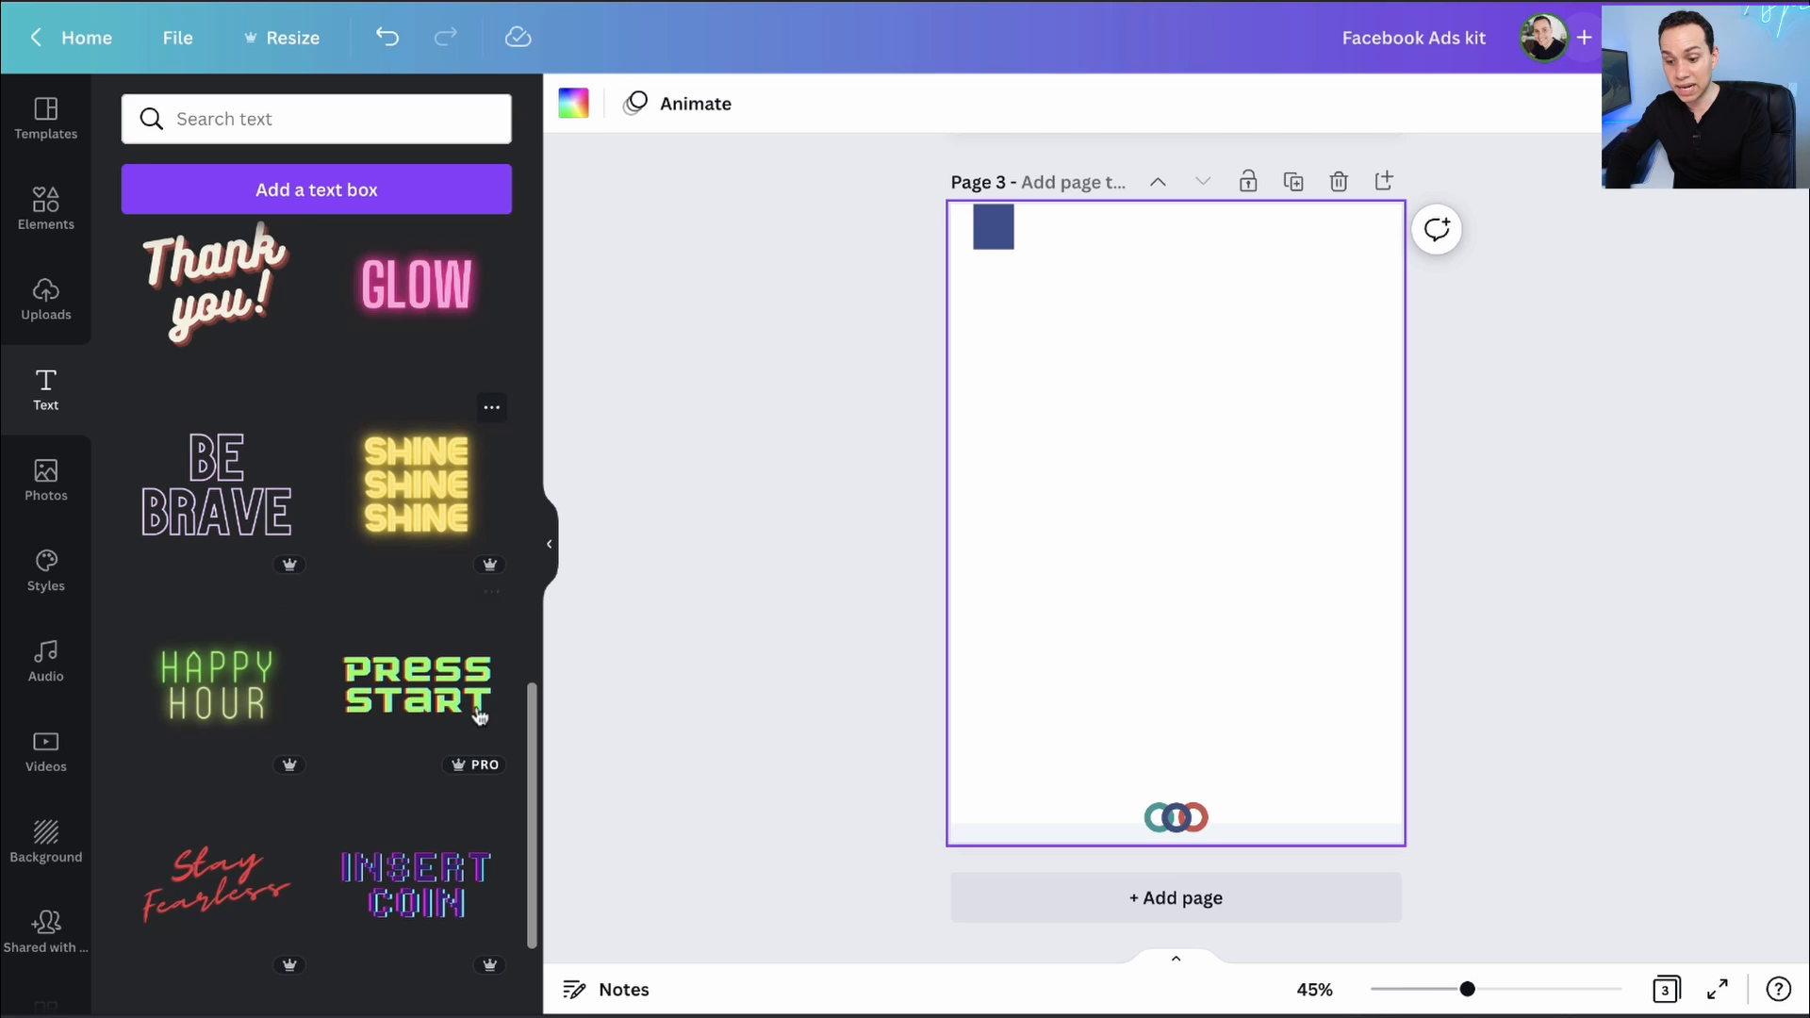
pyautogui.scroll(7, 325, 660)
pyautogui.scroll(5, 327, 662)
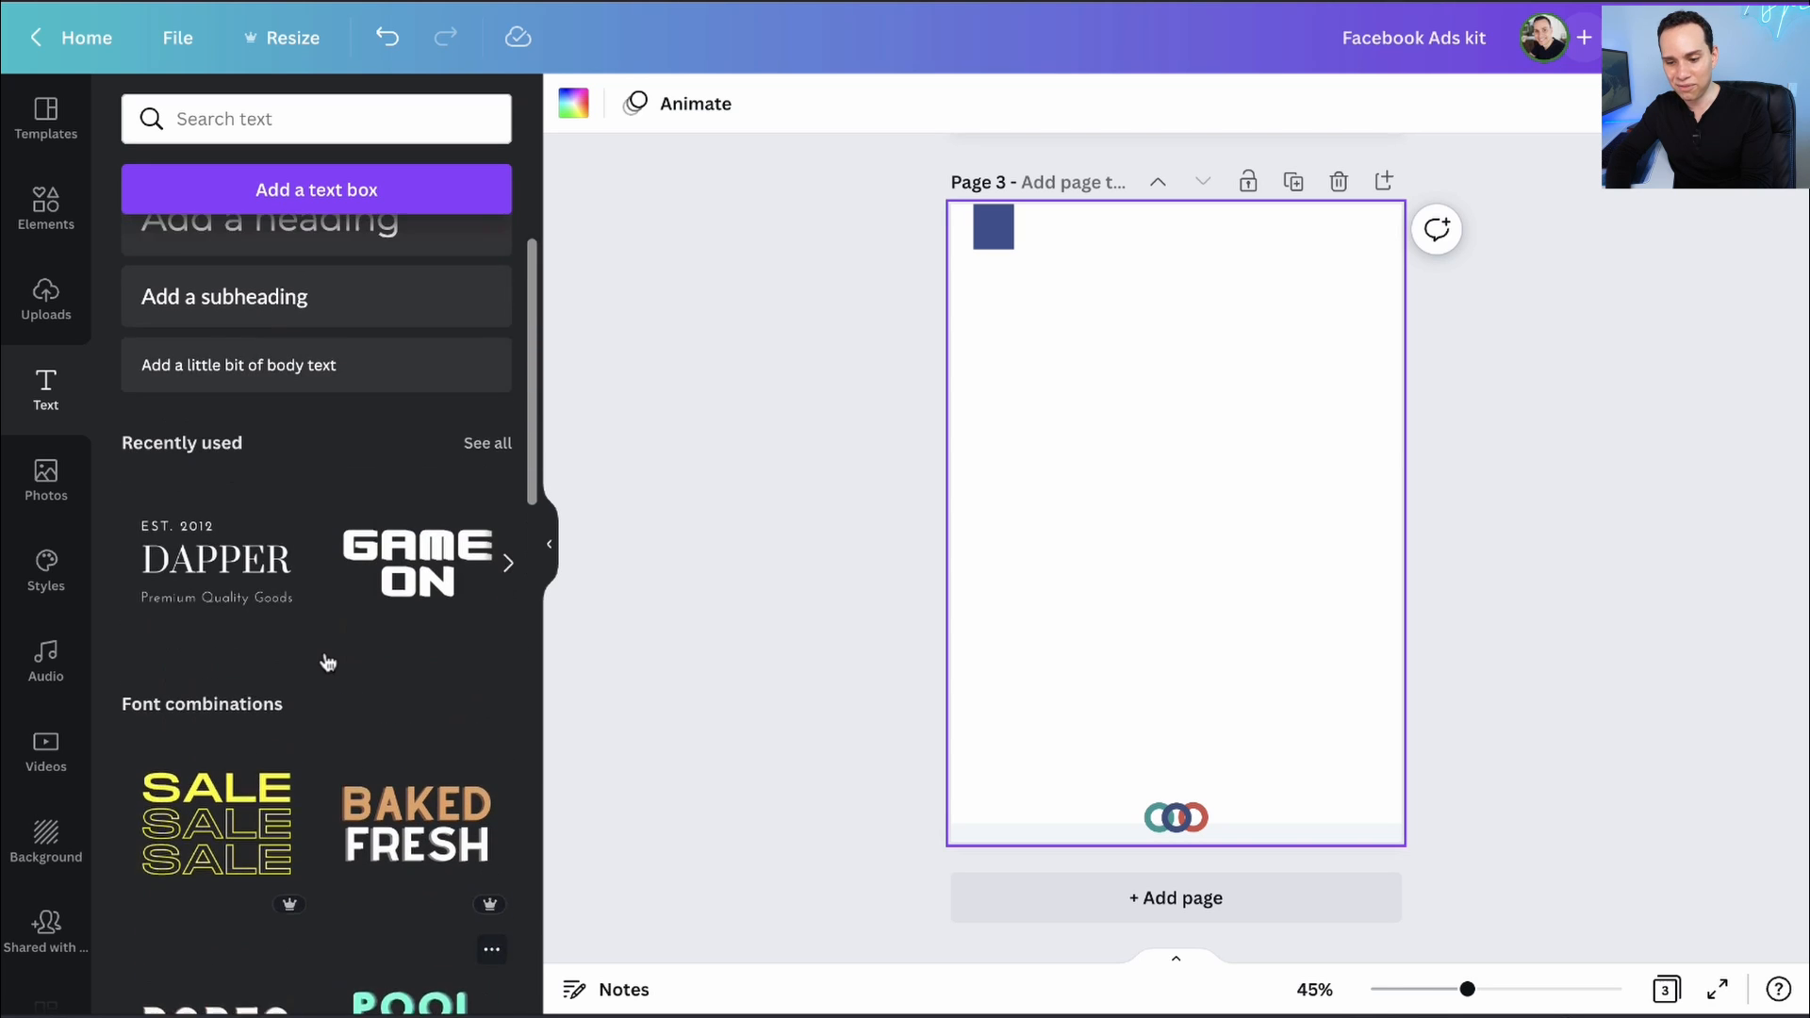
pyautogui.scroll(-2, 327, 662)
pyautogui.scroll(2, 328, 662)
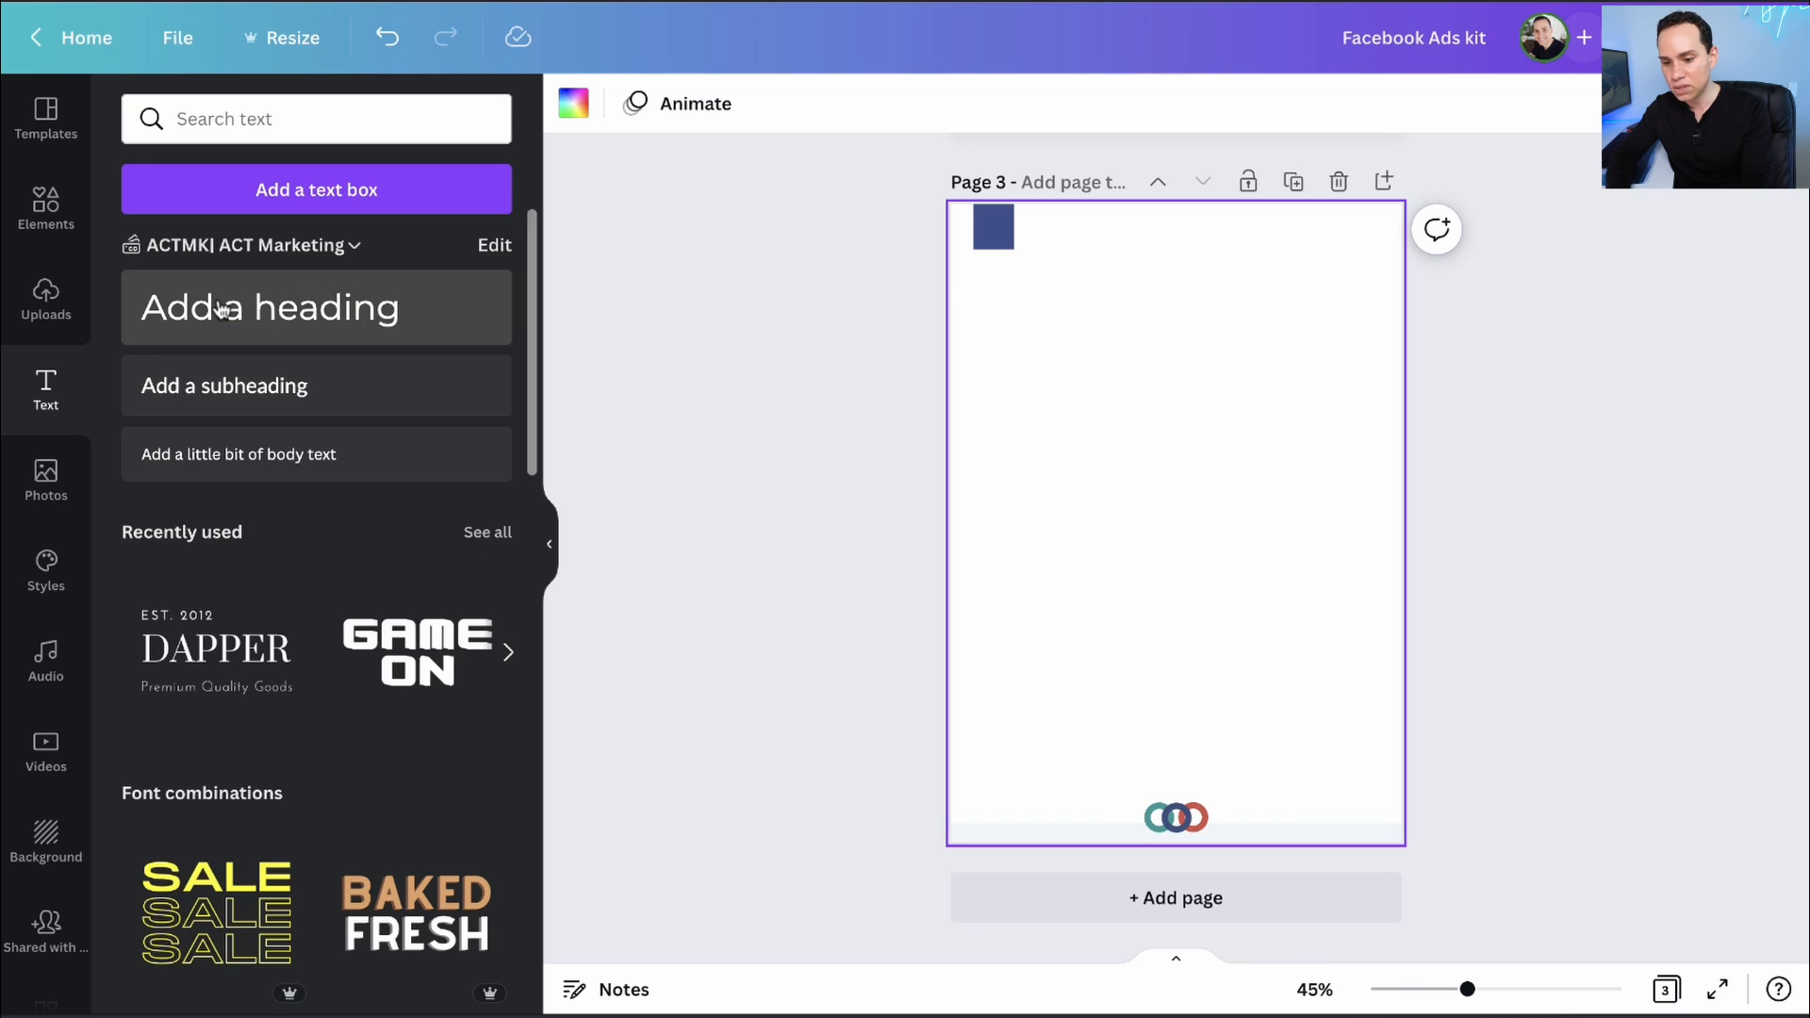
pyautogui.click(340, 387)
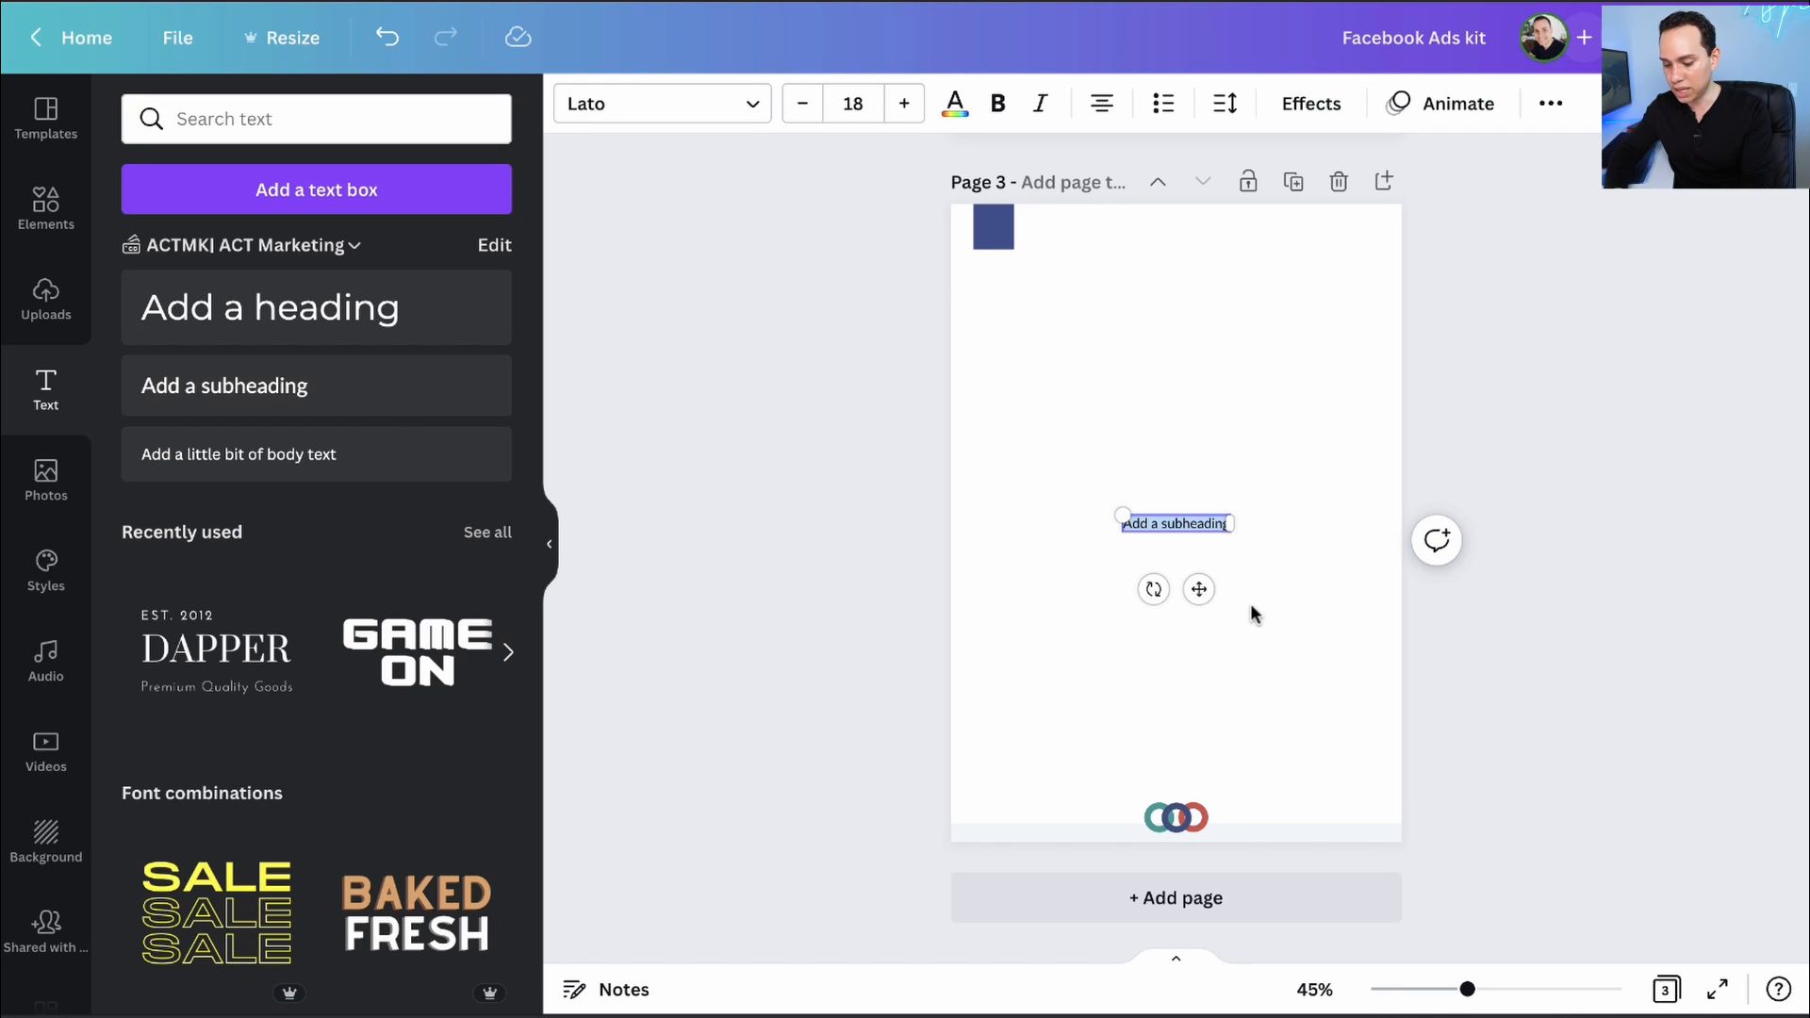
pyautogui.hotkey('ctrl', 'v')
pyautogui.click(1319, 570)
pyautogui.click(1206, 524)
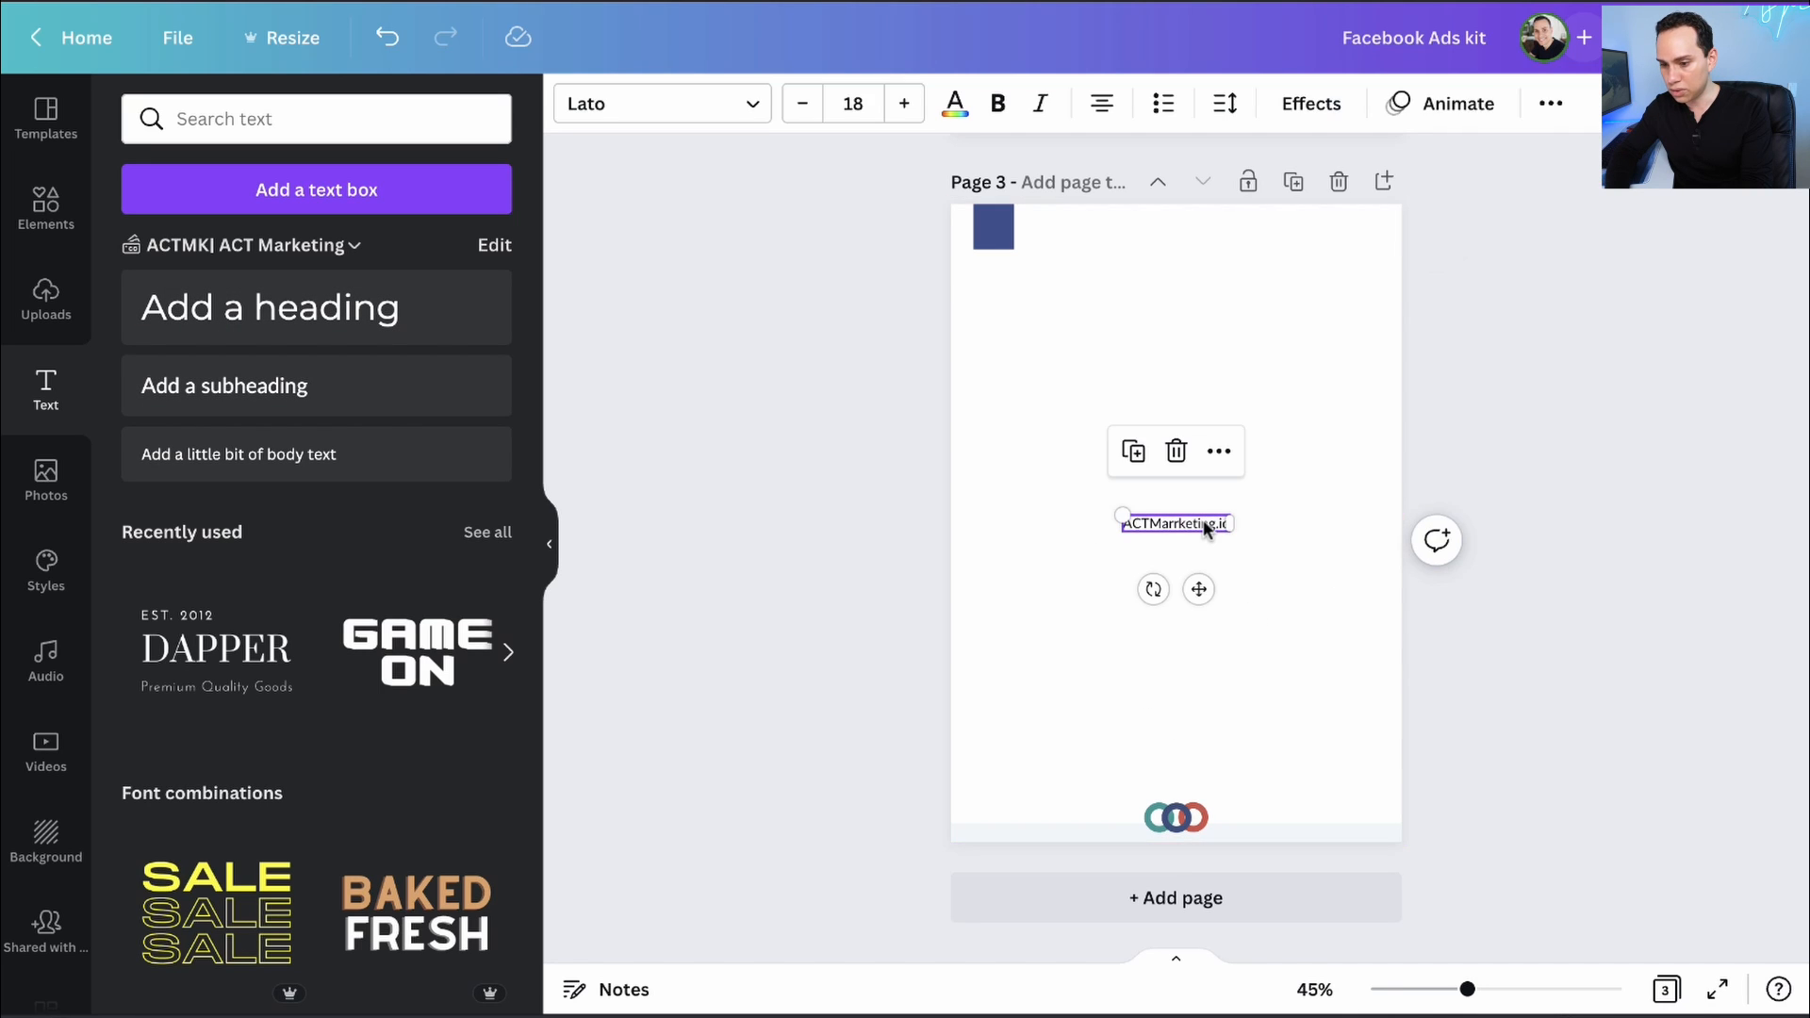
pyautogui.moveTo(1206, 528); pyautogui.dragTo(1206, 536)
# - Set the website text to Montserrat and move it beneath the footer logo
pyautogui.click(619, 106)
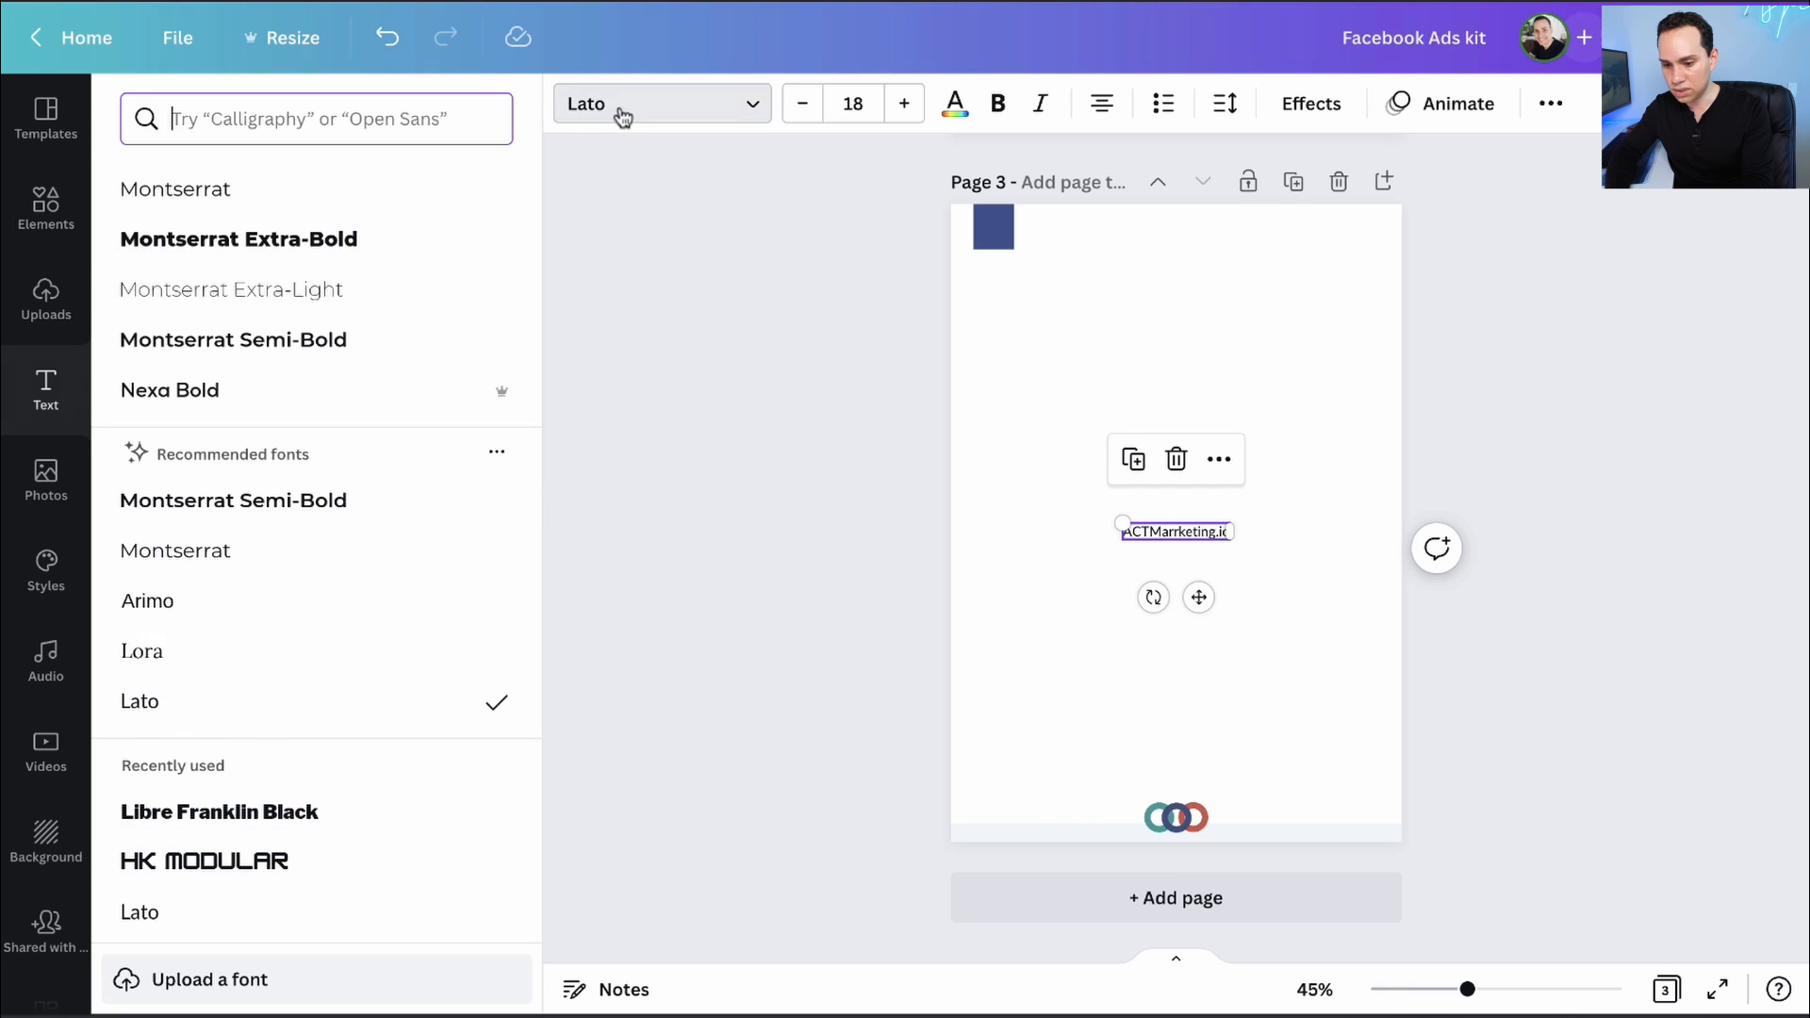
pyautogui.click(303, 242)
pyautogui.press('Escape')
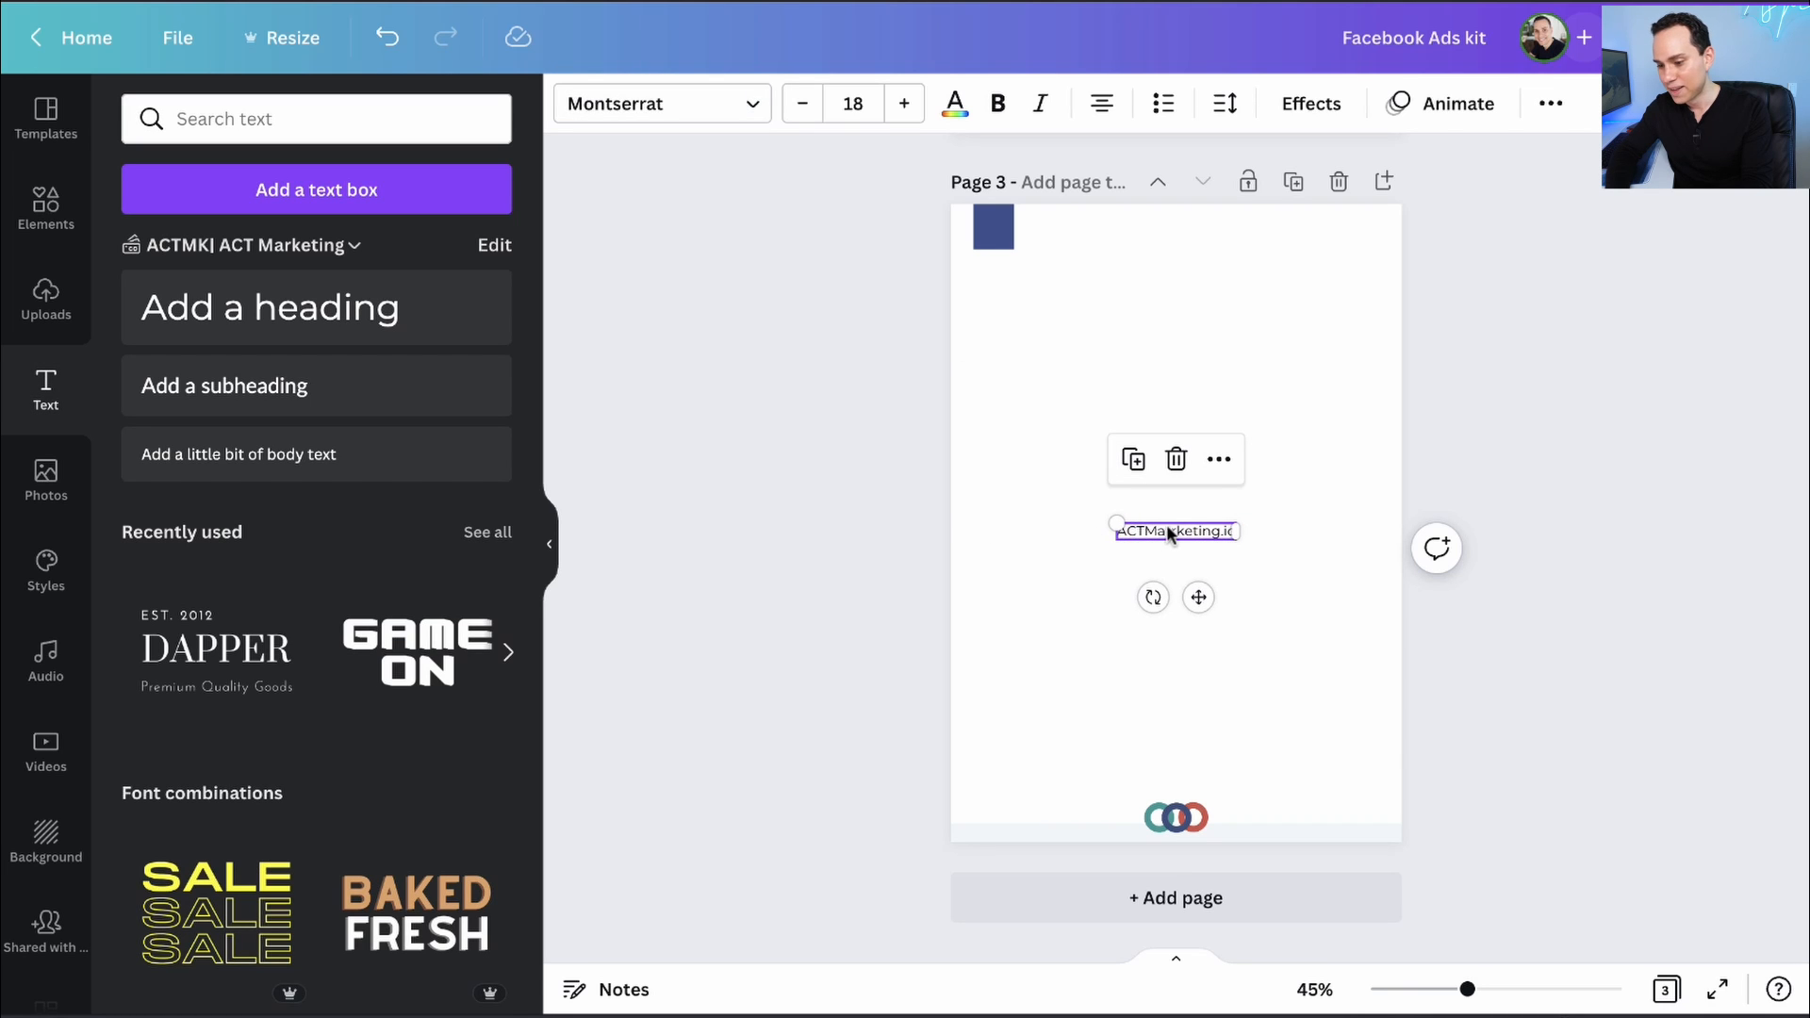
pyautogui.moveTo(1169, 526); pyautogui.dragTo(1186, 799)
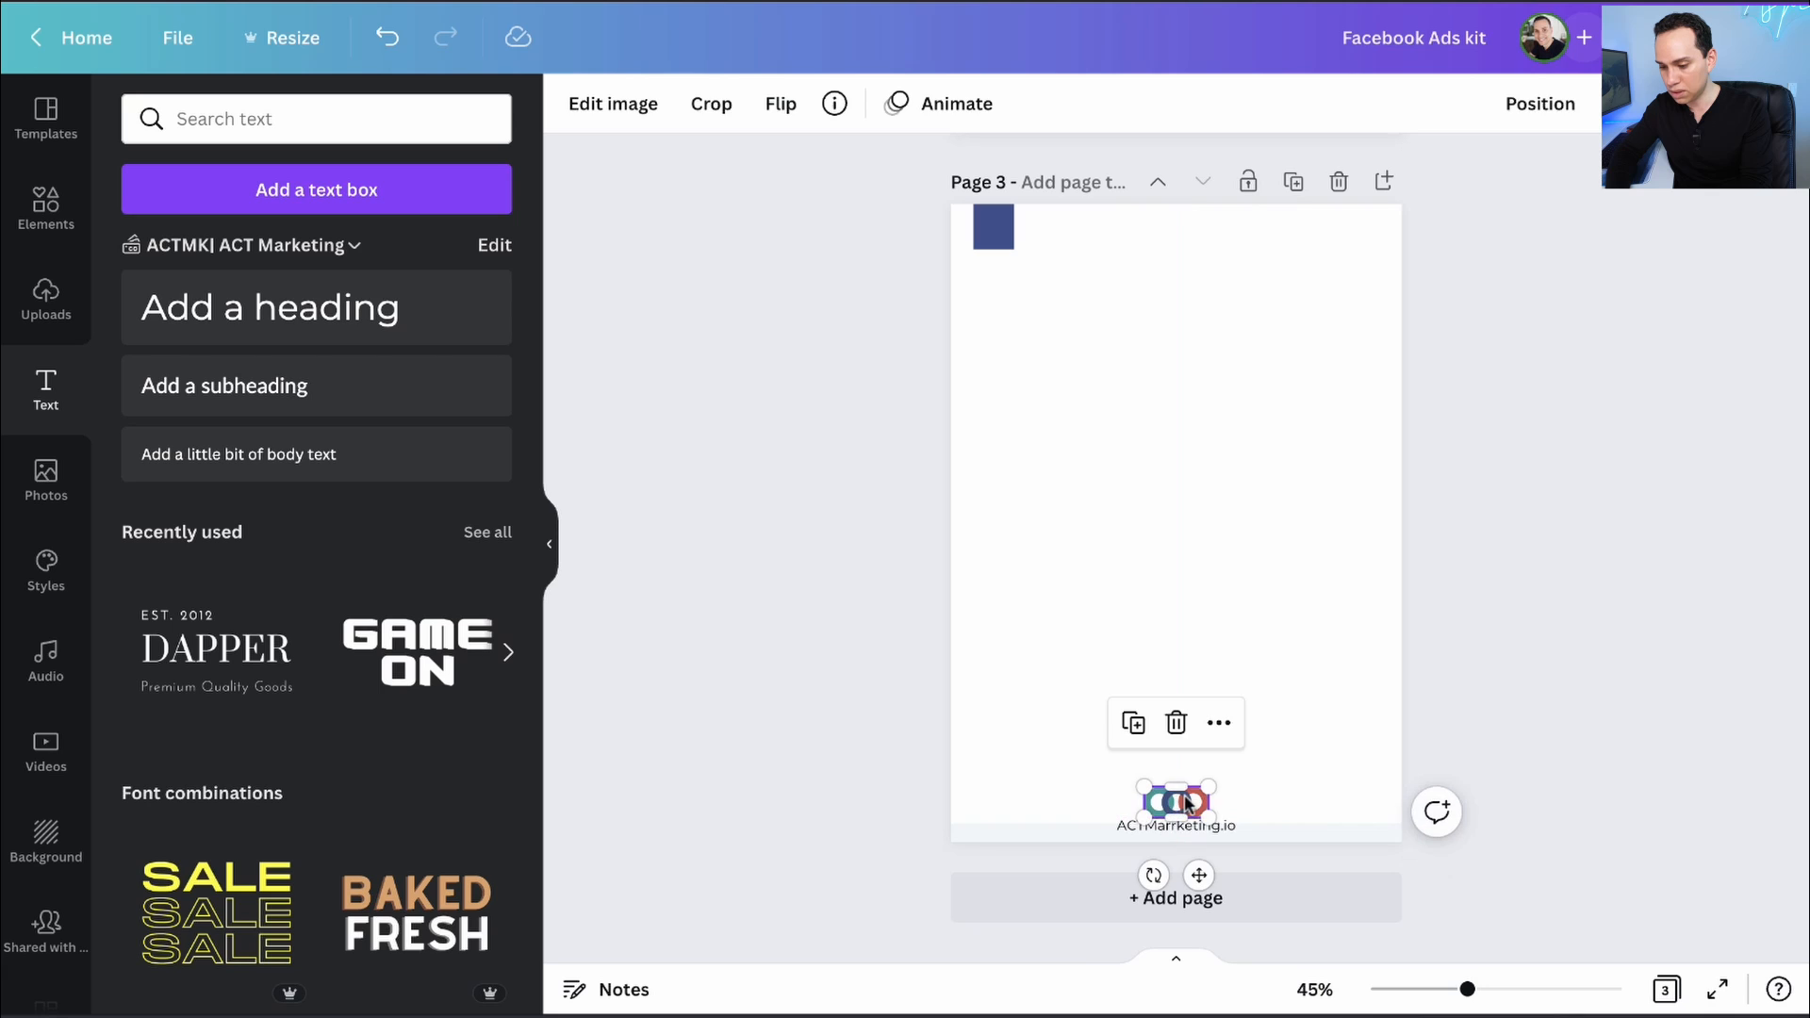
# - Drag the grey footer band's top edge up to make it taller
pyautogui.click(1075, 828)
pyautogui.moveTo(1082, 821); pyautogui.dragTo(1084, 805)
pyautogui.click(825, 747)
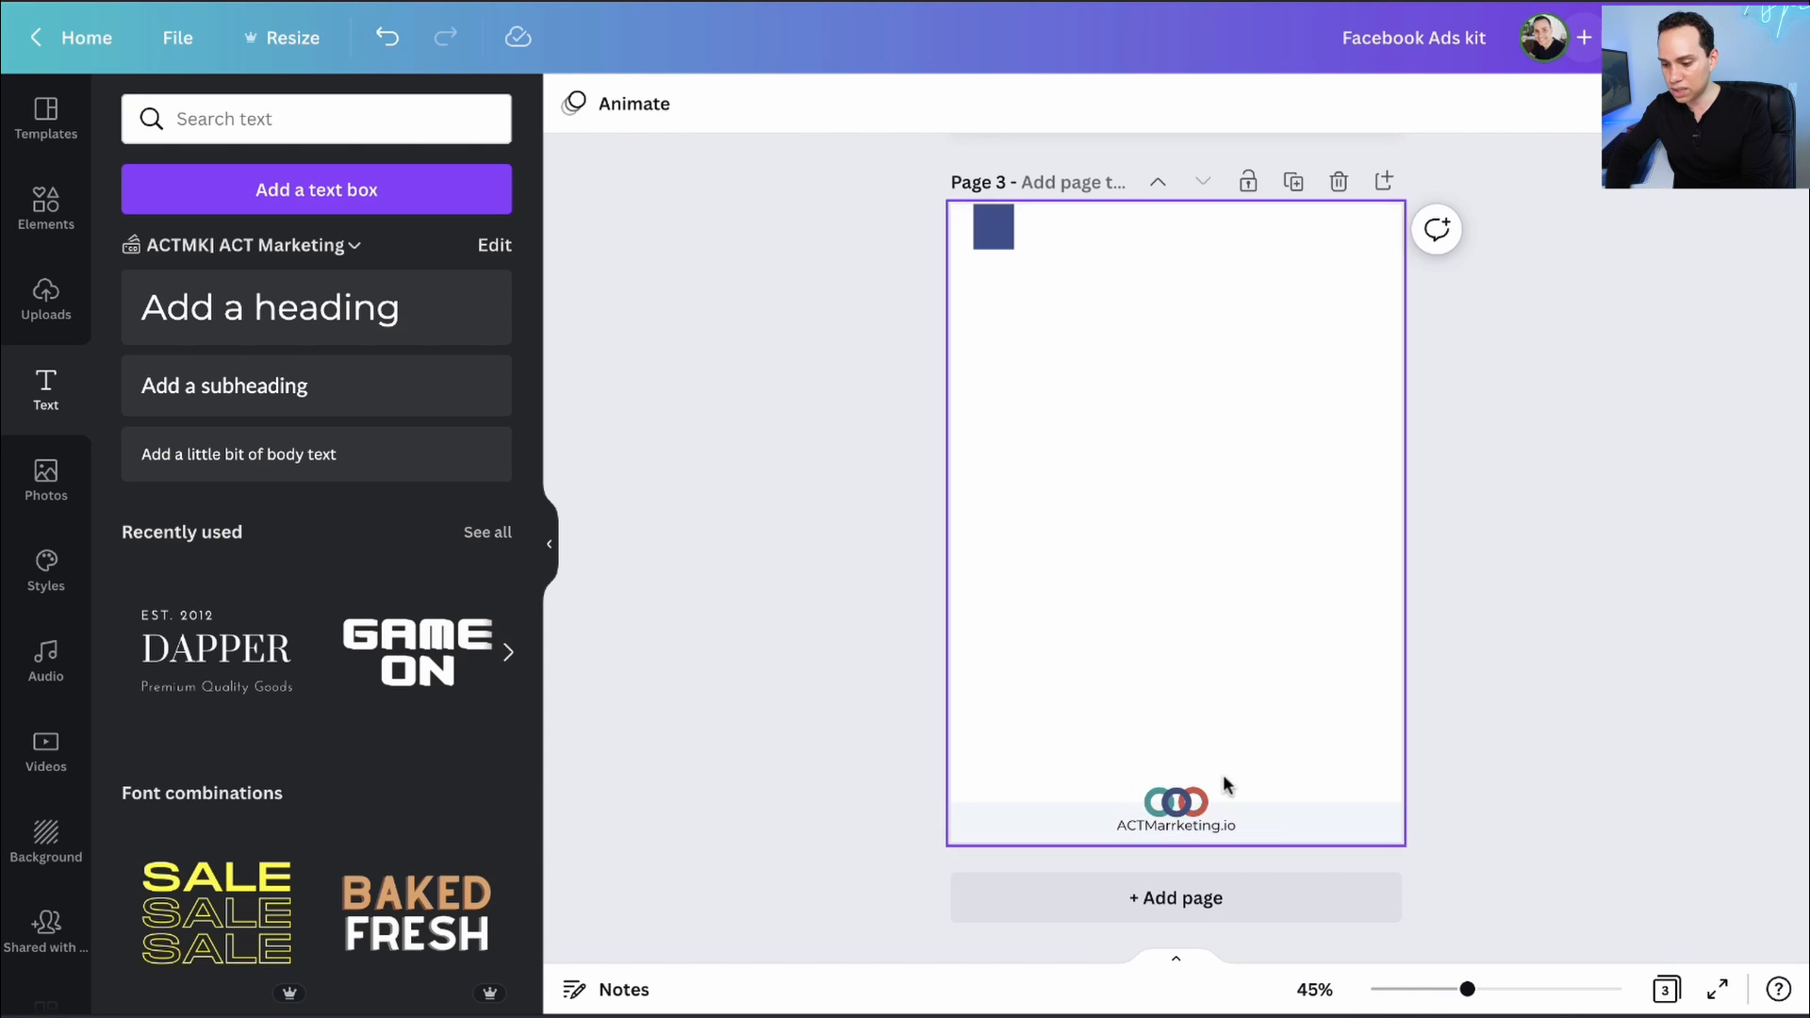
# - Reselect the website text and bring up its extra formatting options
pyautogui.click(1227, 824)
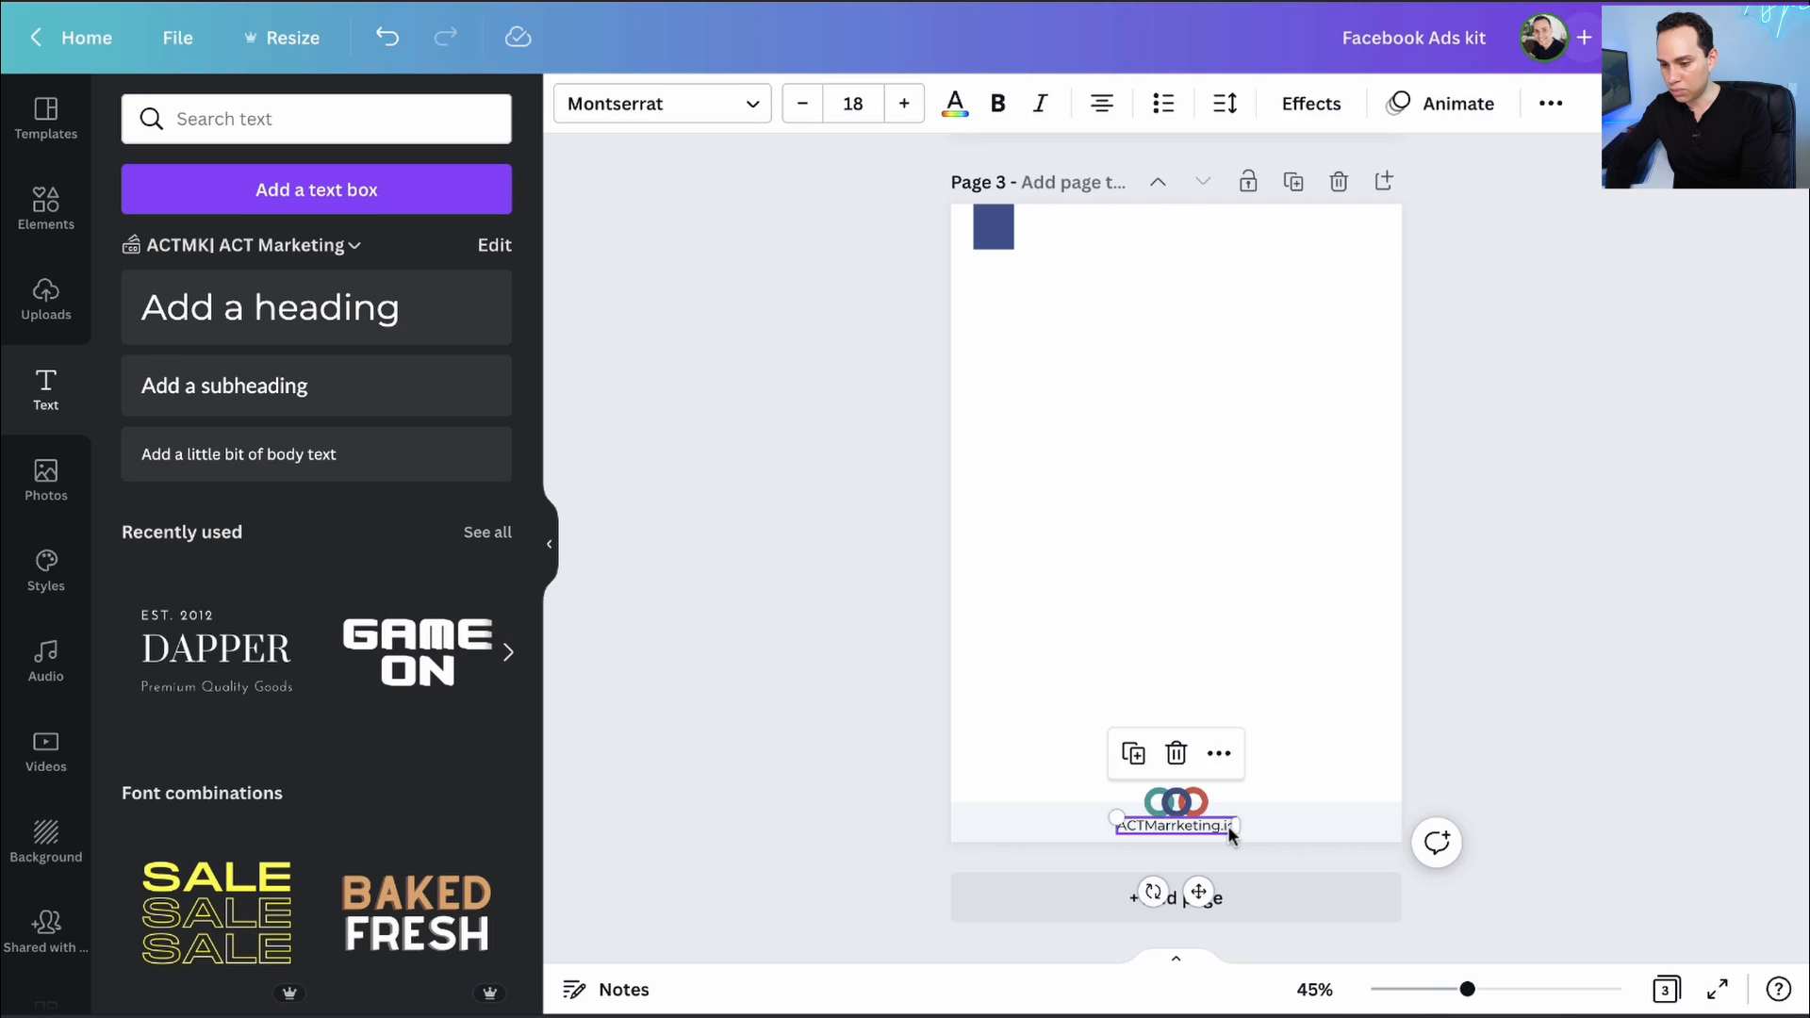
pyautogui.doubleClick(1174, 822)
pyautogui.hotkey('ctrl', 'c')
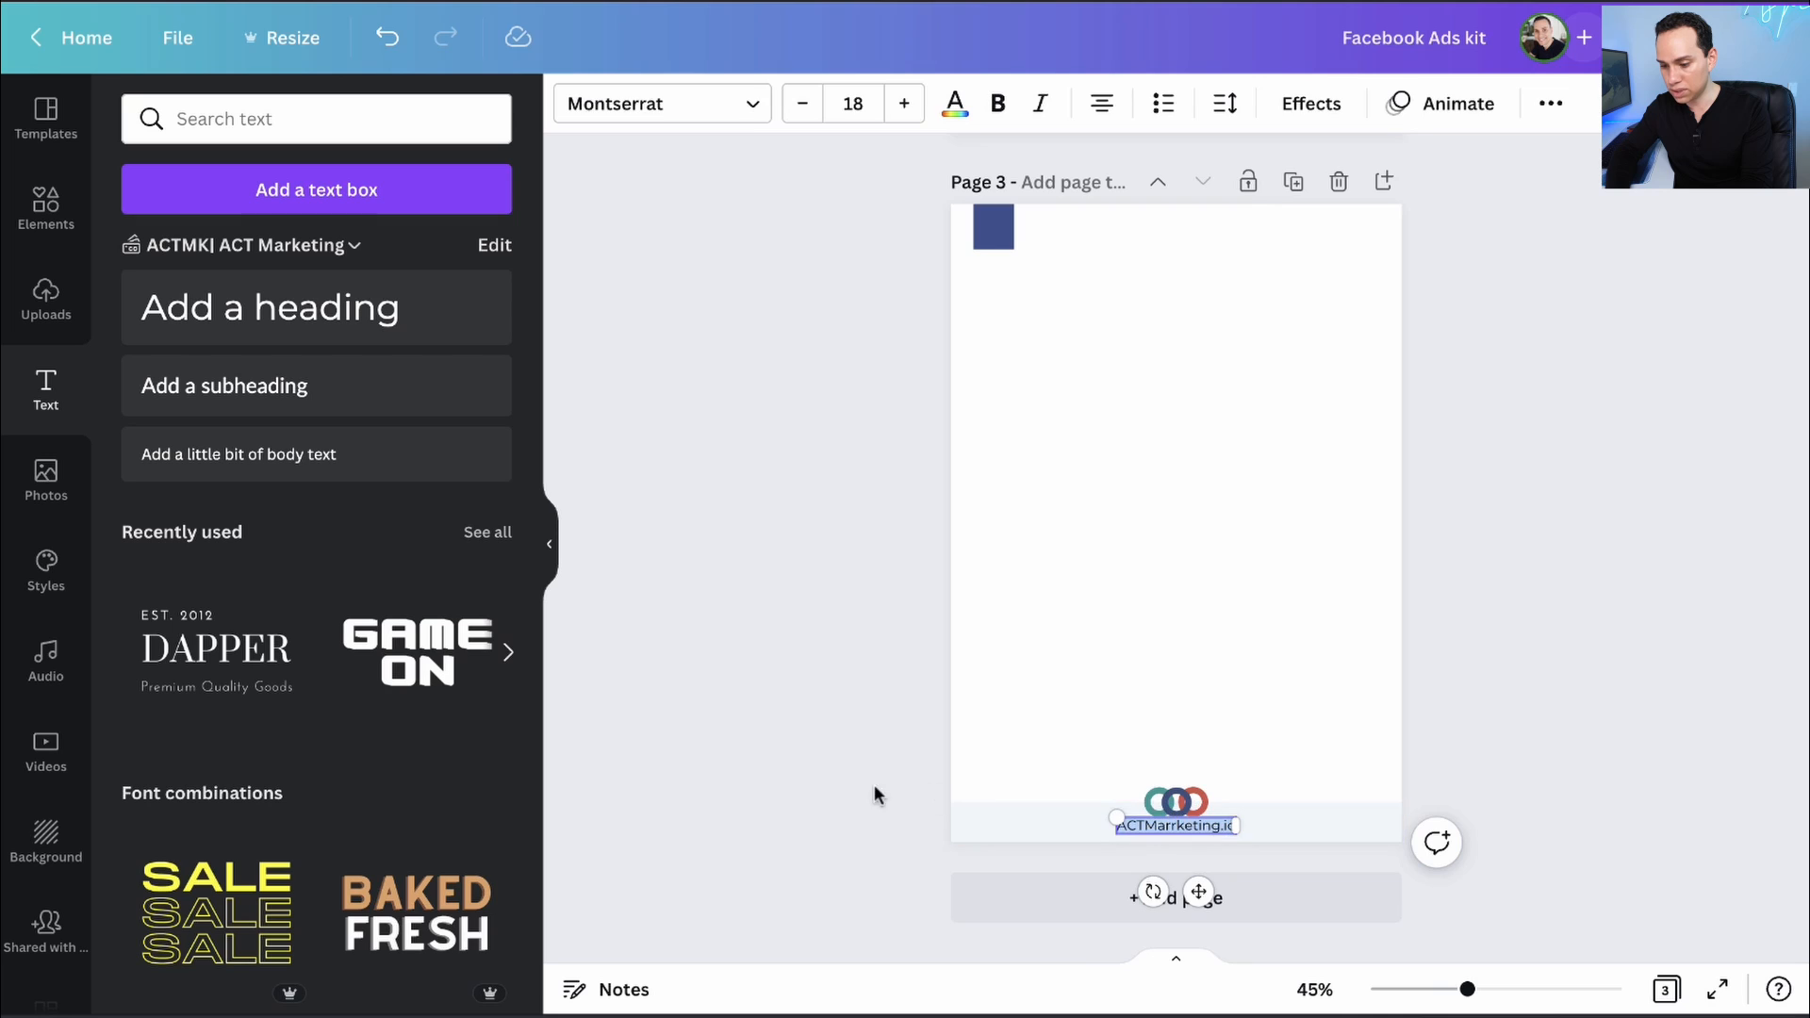
pyautogui.click(874, 787)
pyautogui.click(1185, 829)
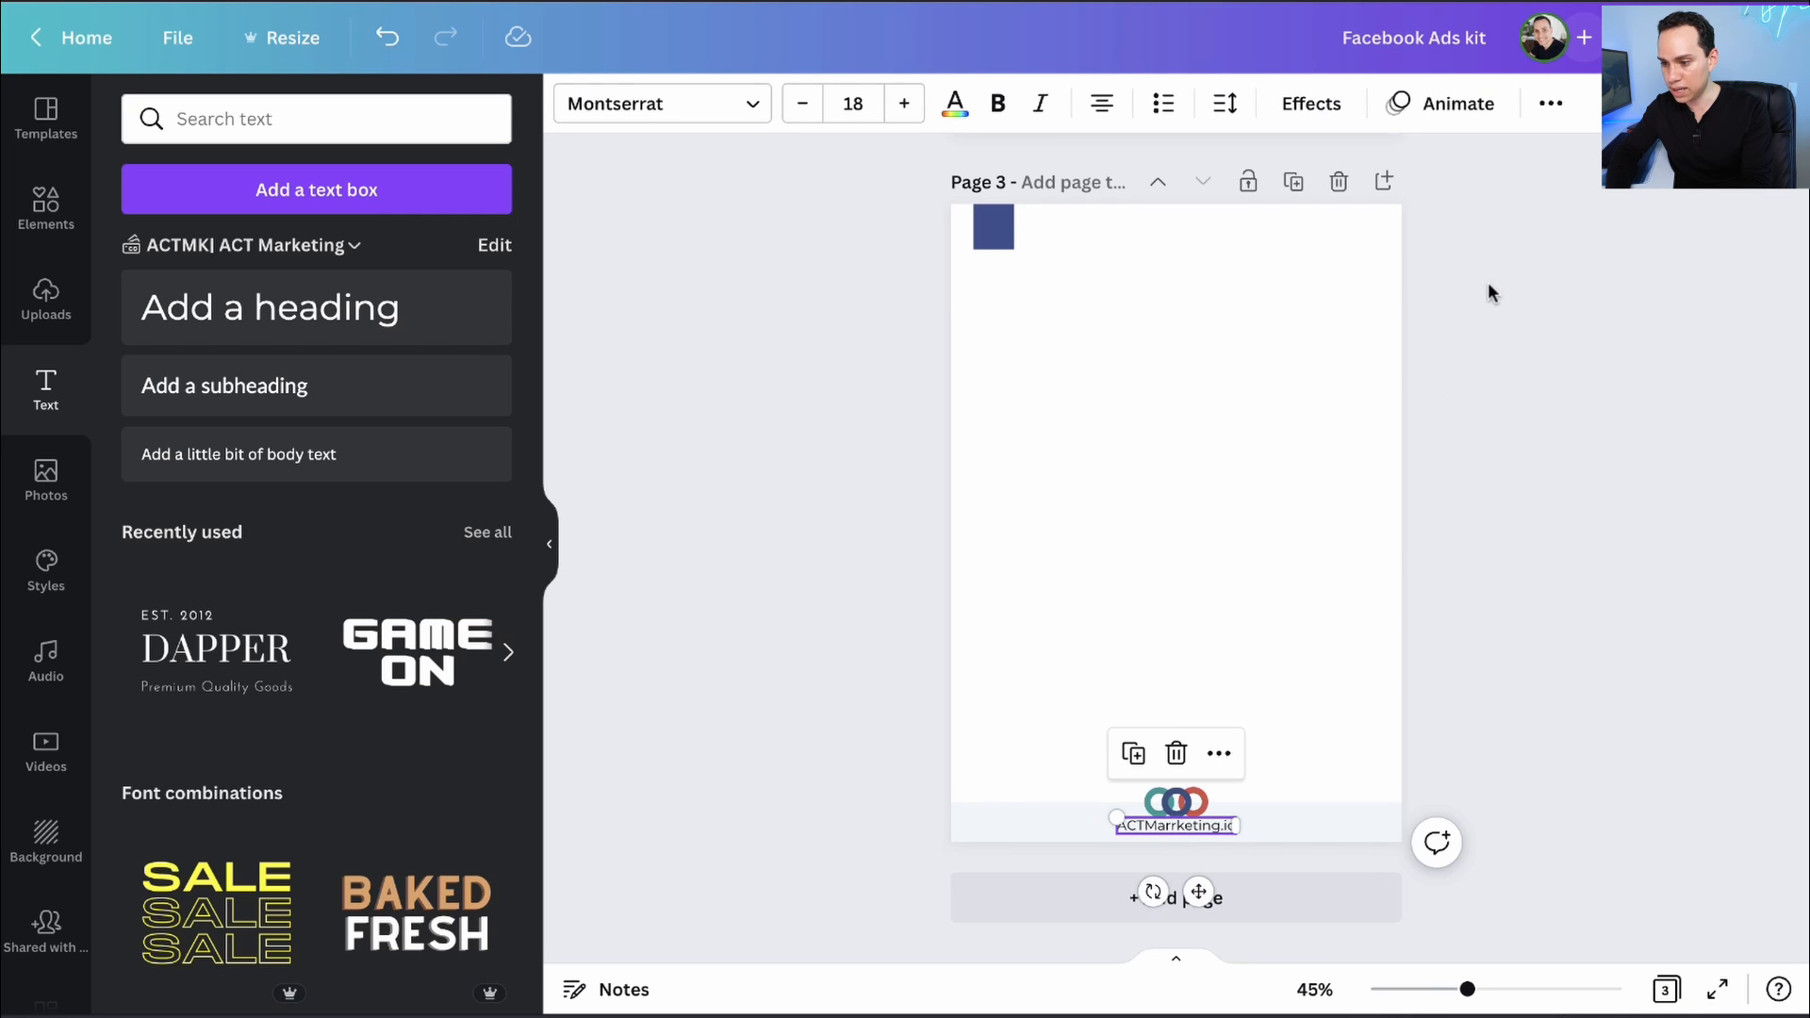
pyautogui.click(1545, 106)
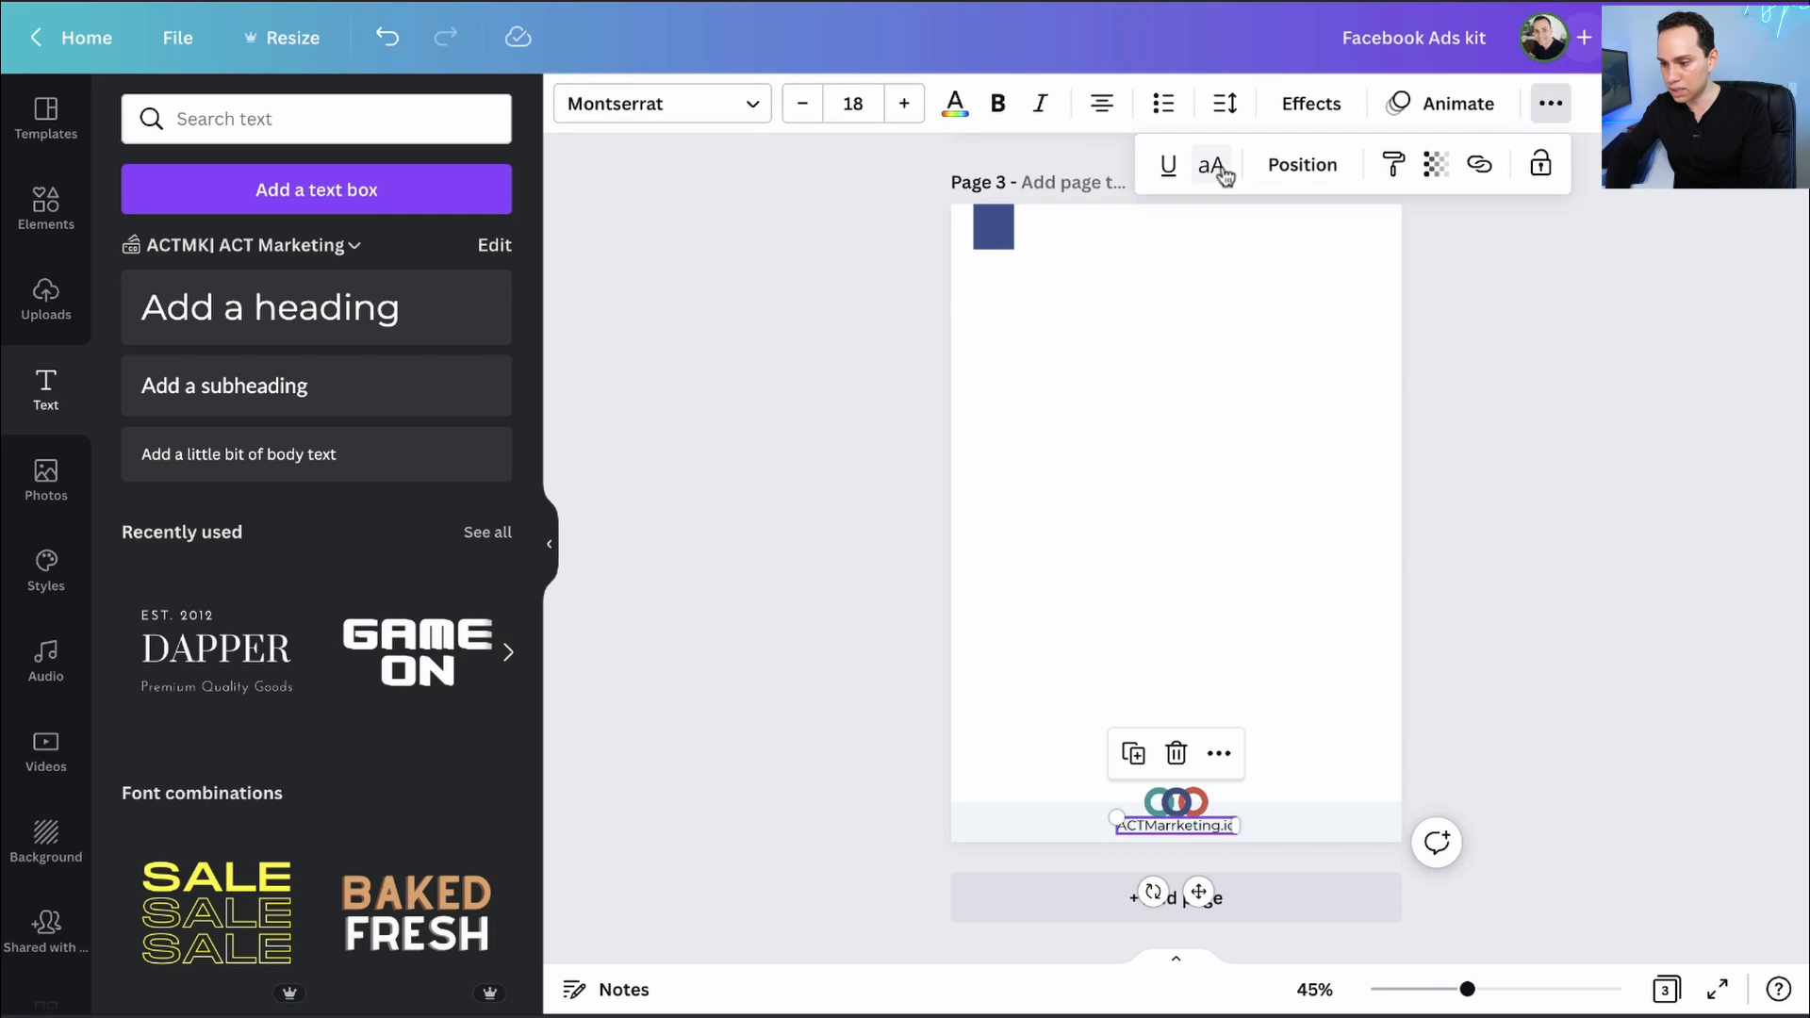
# - Link the footer's ACTMarketing.io text to the pasted website address
pyautogui.click(1479, 167)
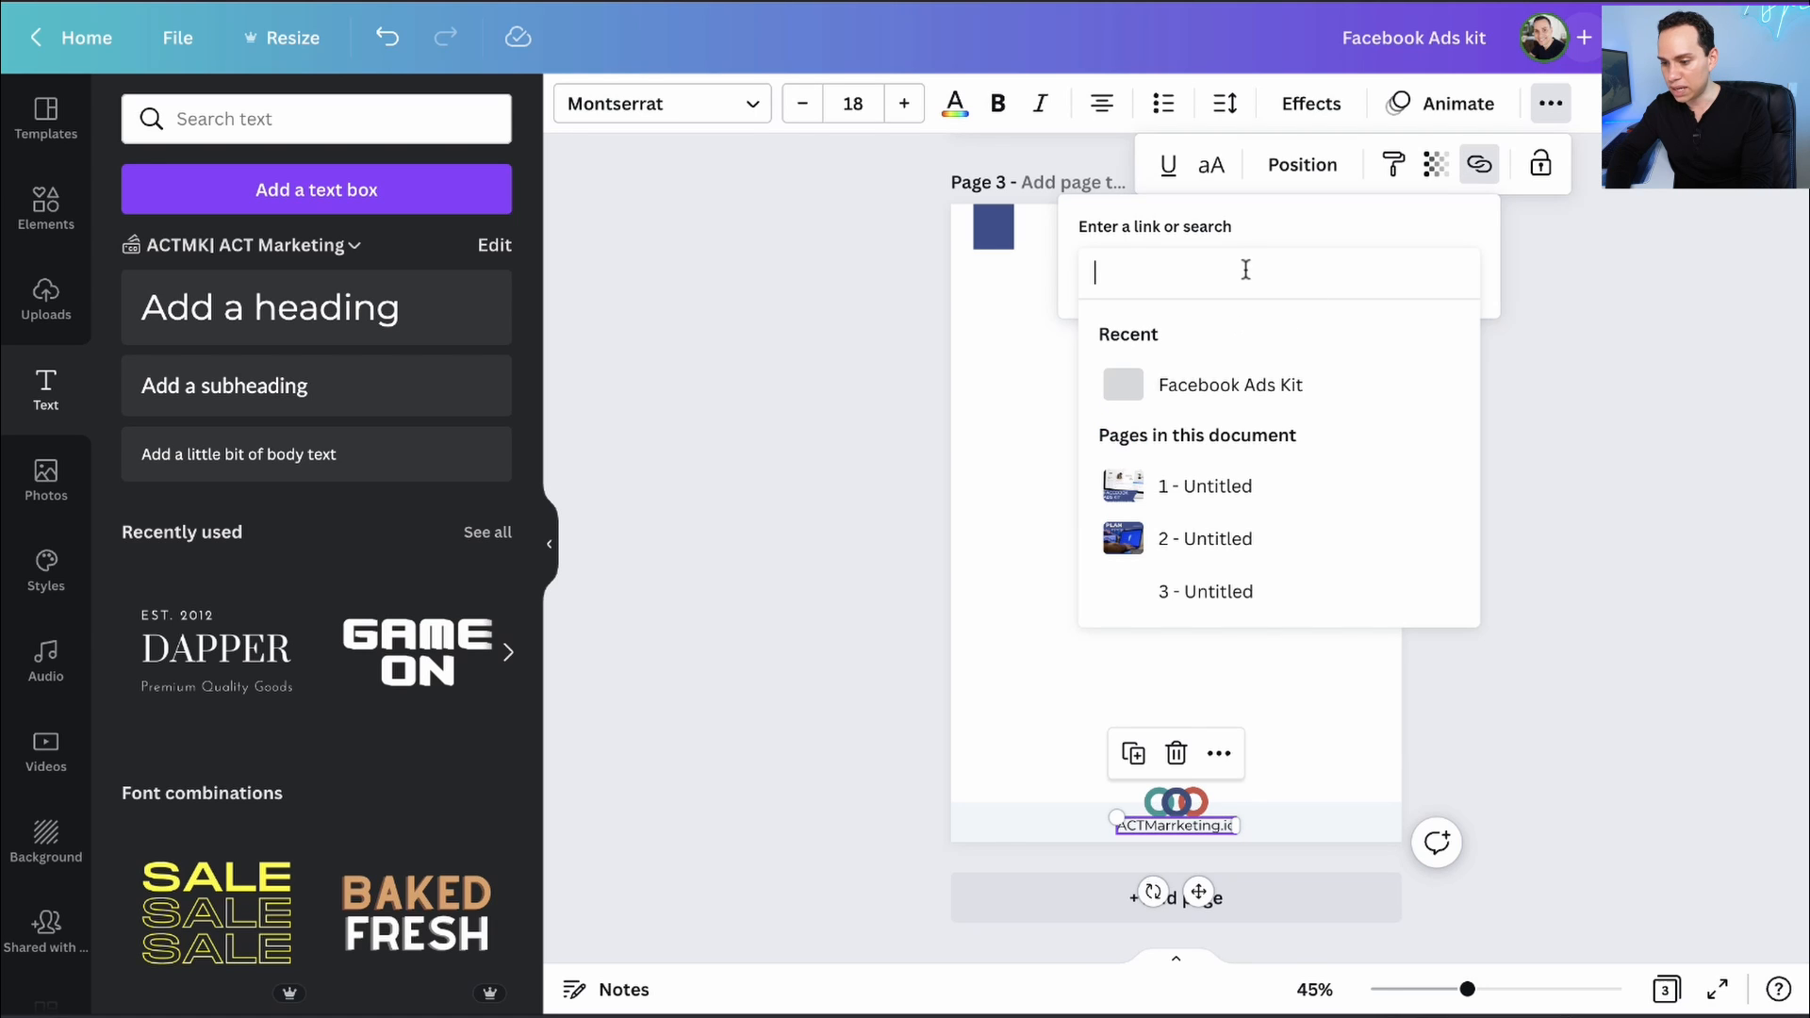
pyautogui.hotkey('ctrl', 'v')
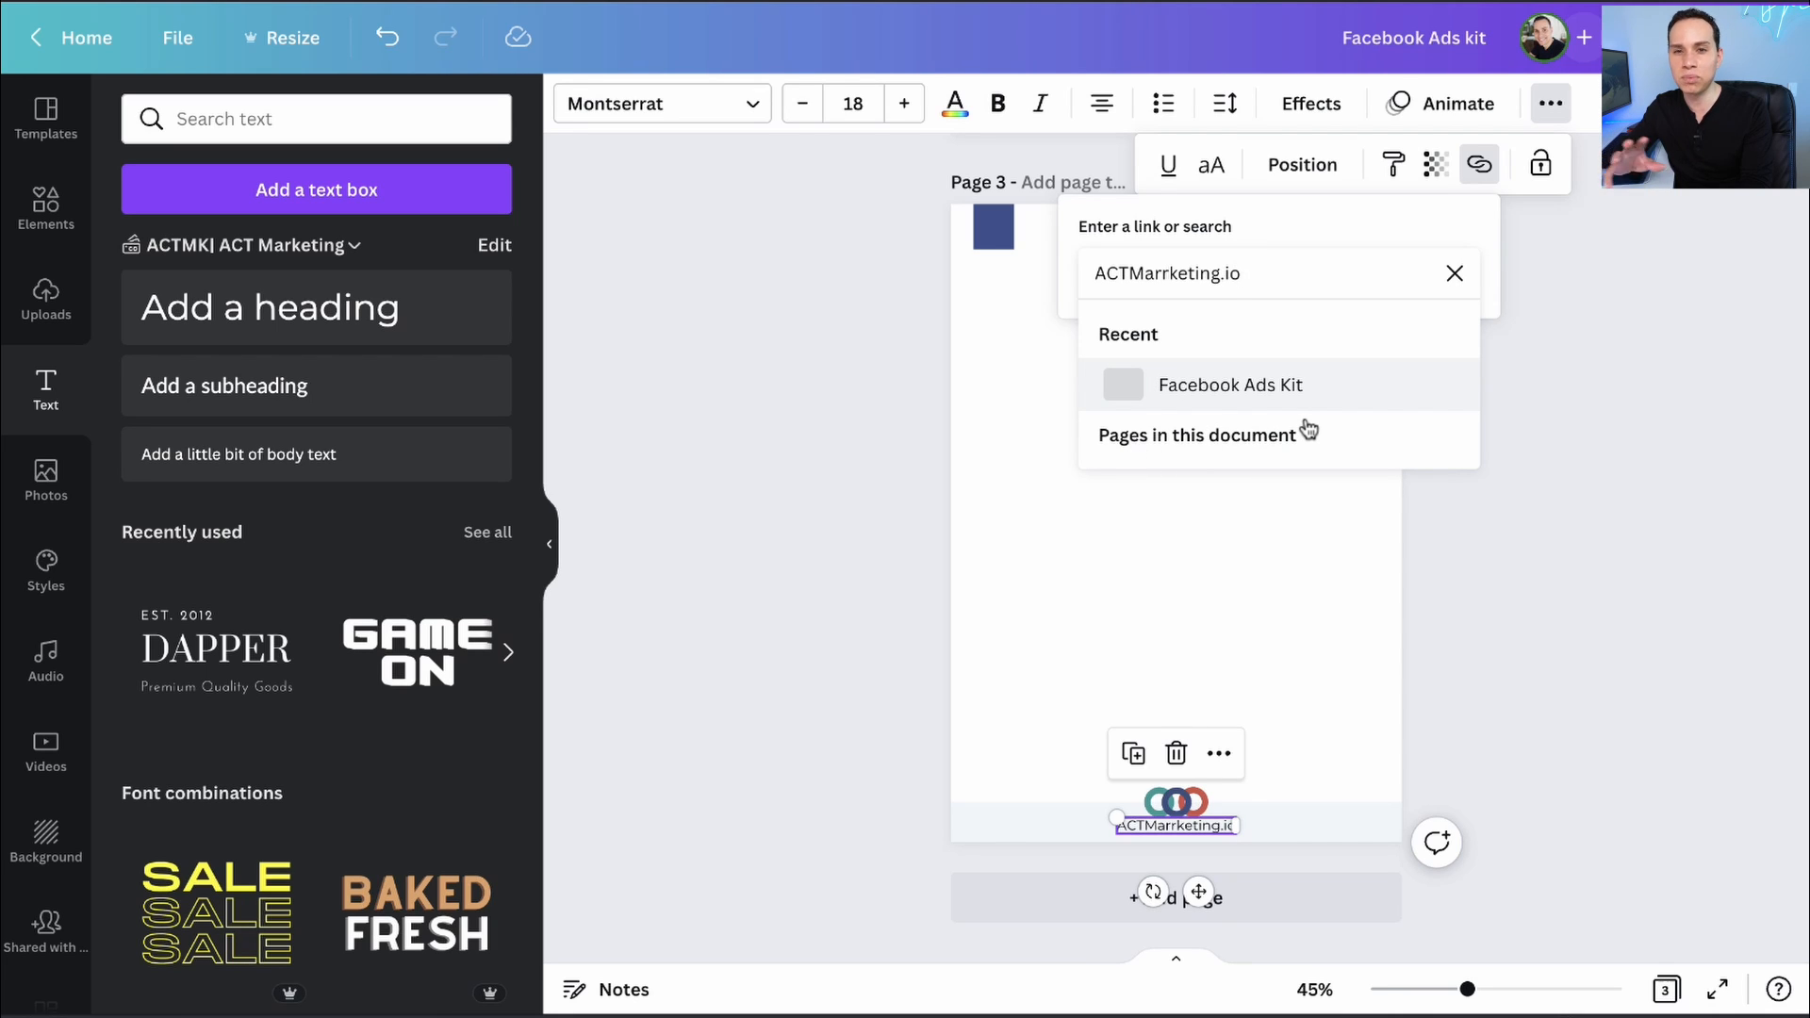
pyautogui.press('Return')
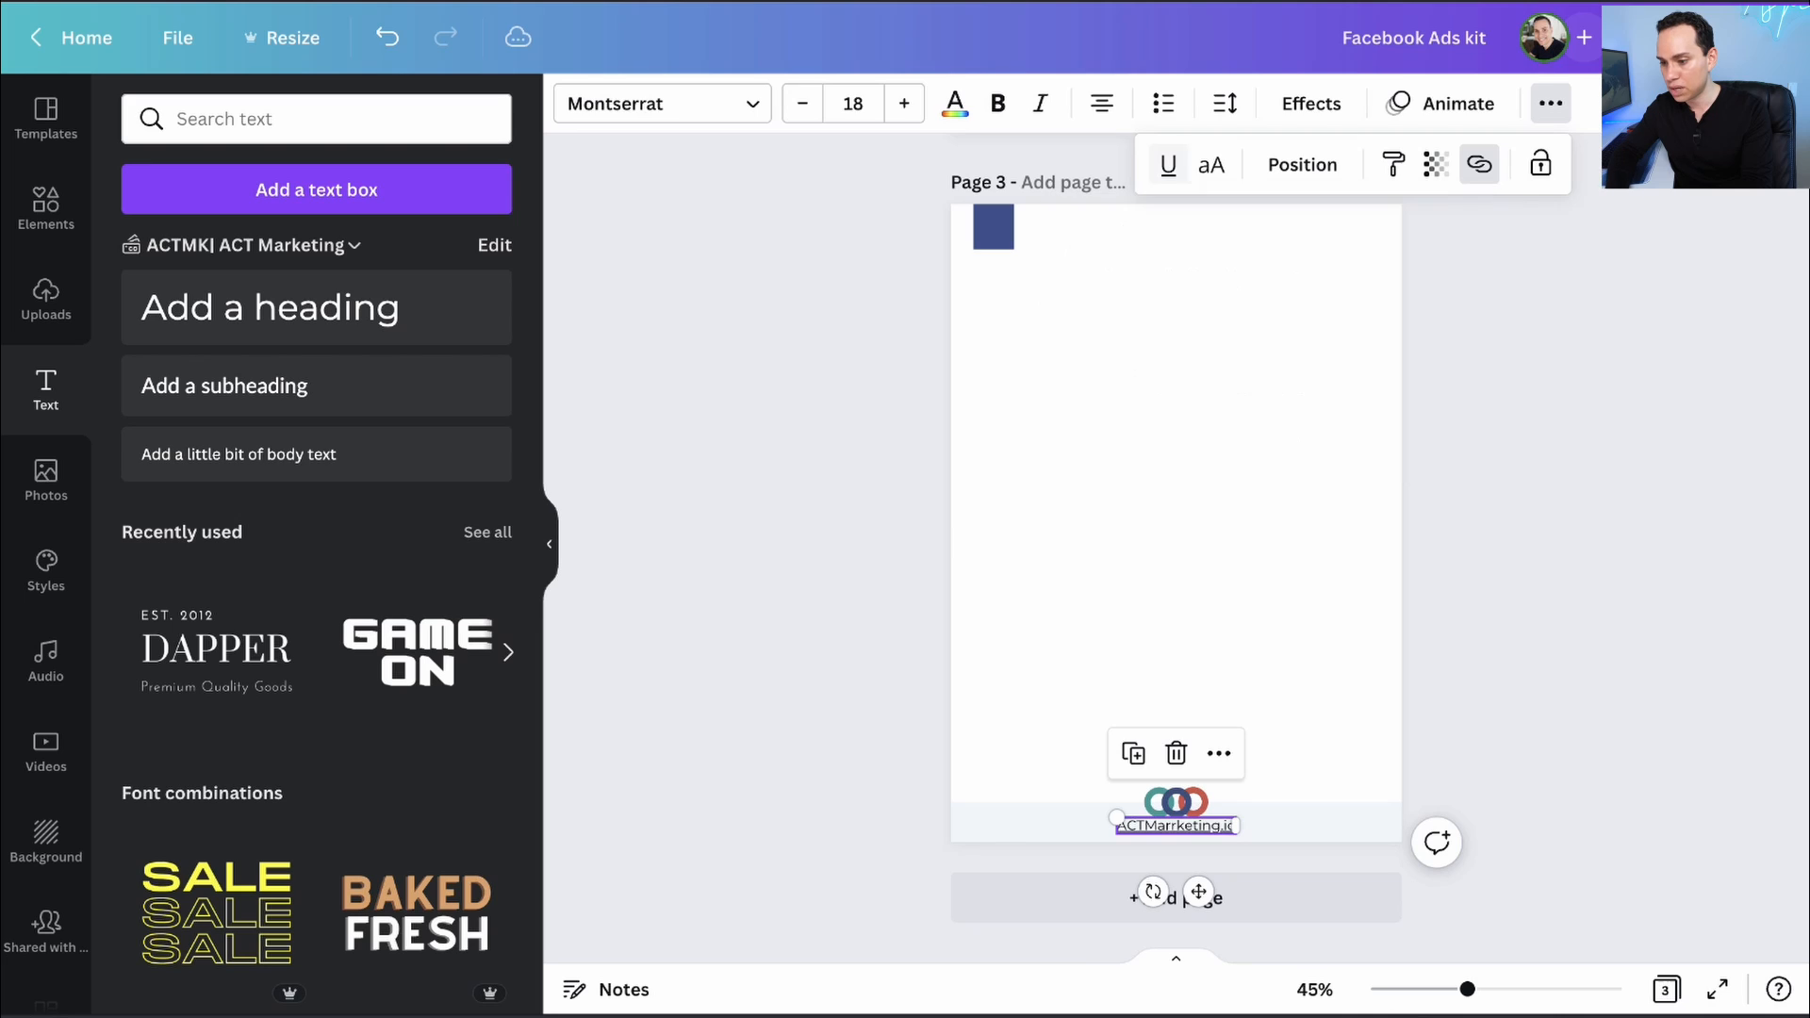
pyautogui.click(1447, 672)
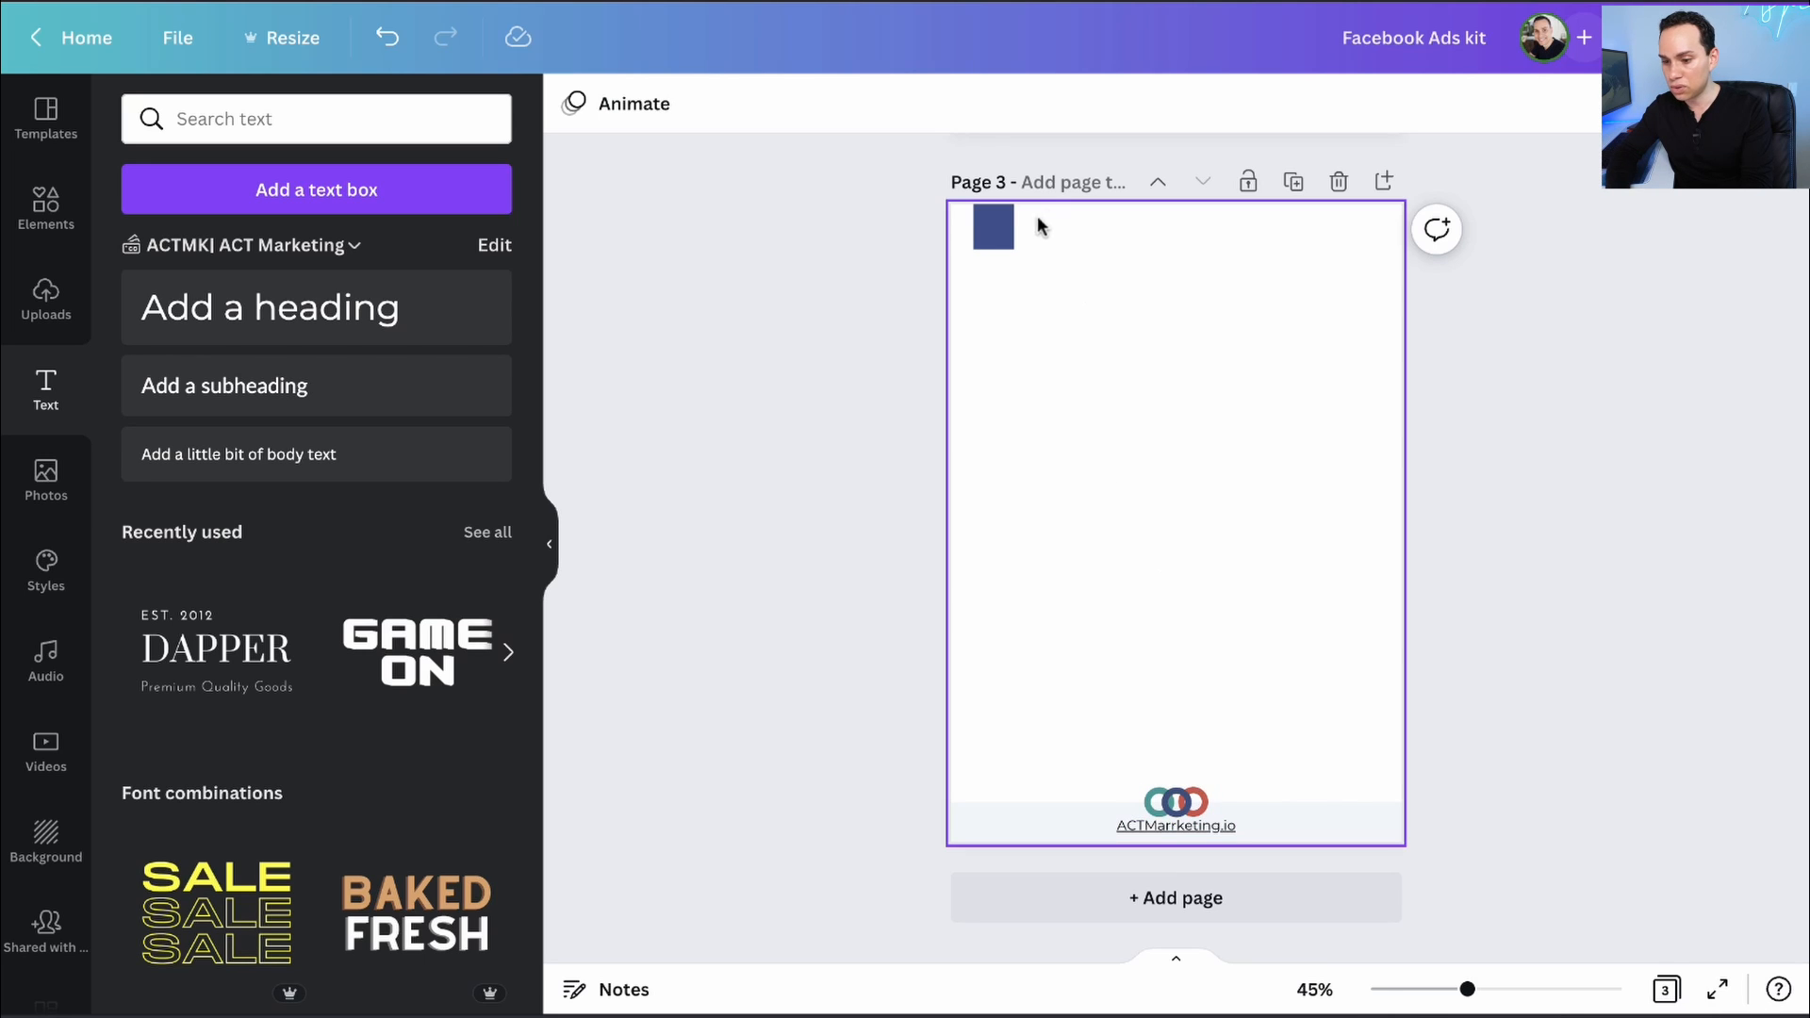
# - Add a bold dark grey 'Facebook Ads Kit' heading at size 24.6 beside the blue square
pyautogui.click(238, 313)
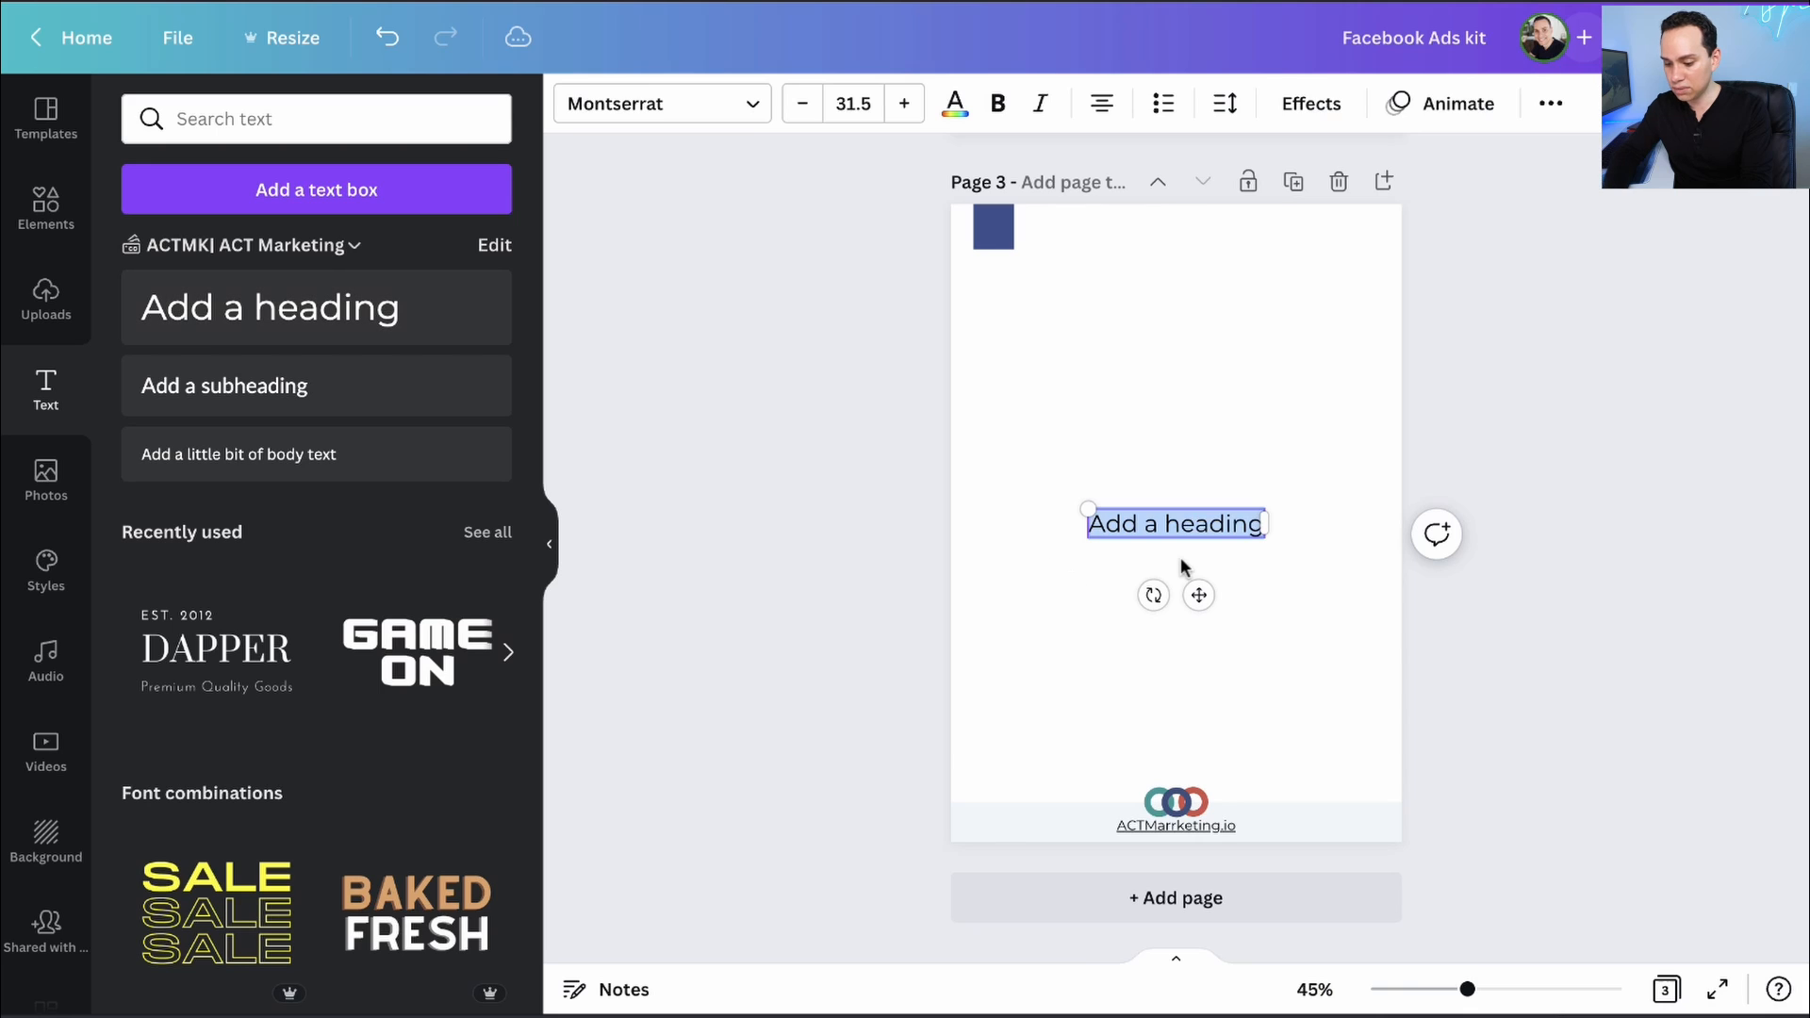
pyautogui.write('Facebook Ads Kit')
pyautogui.hotkey('ctrl', 'a')
pyautogui.click(955, 103)
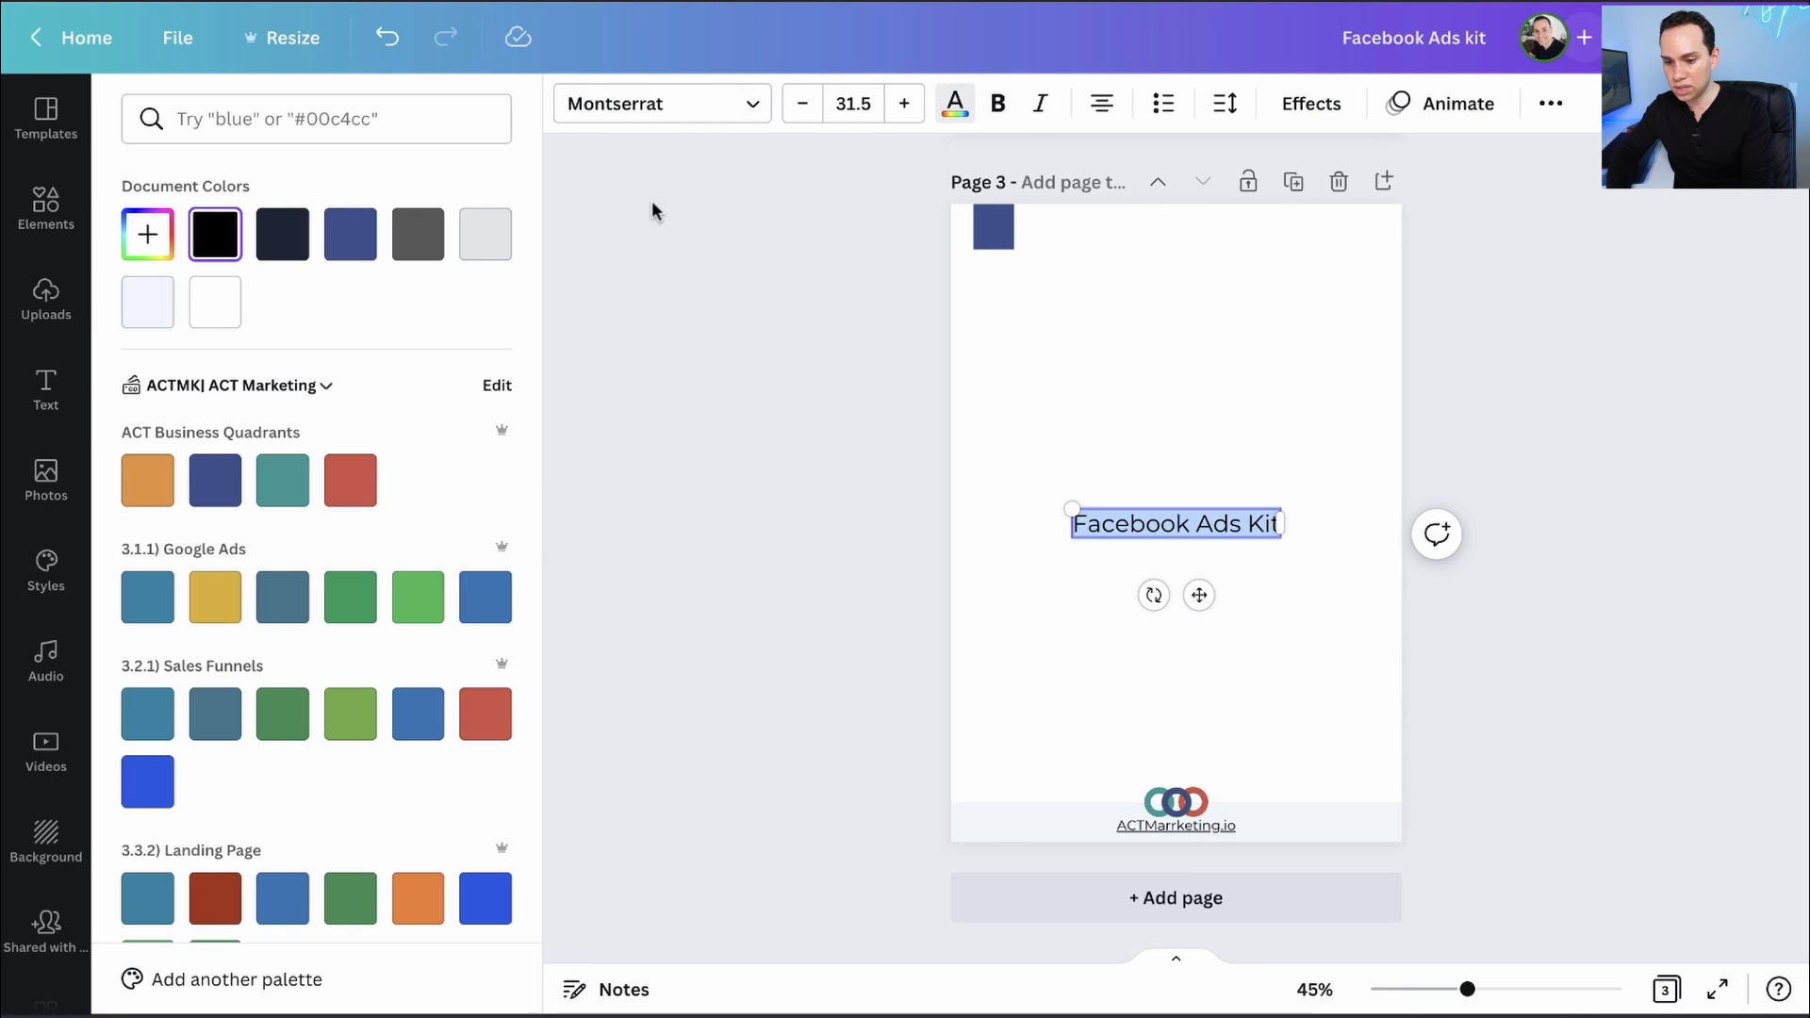
pyautogui.click(417, 234)
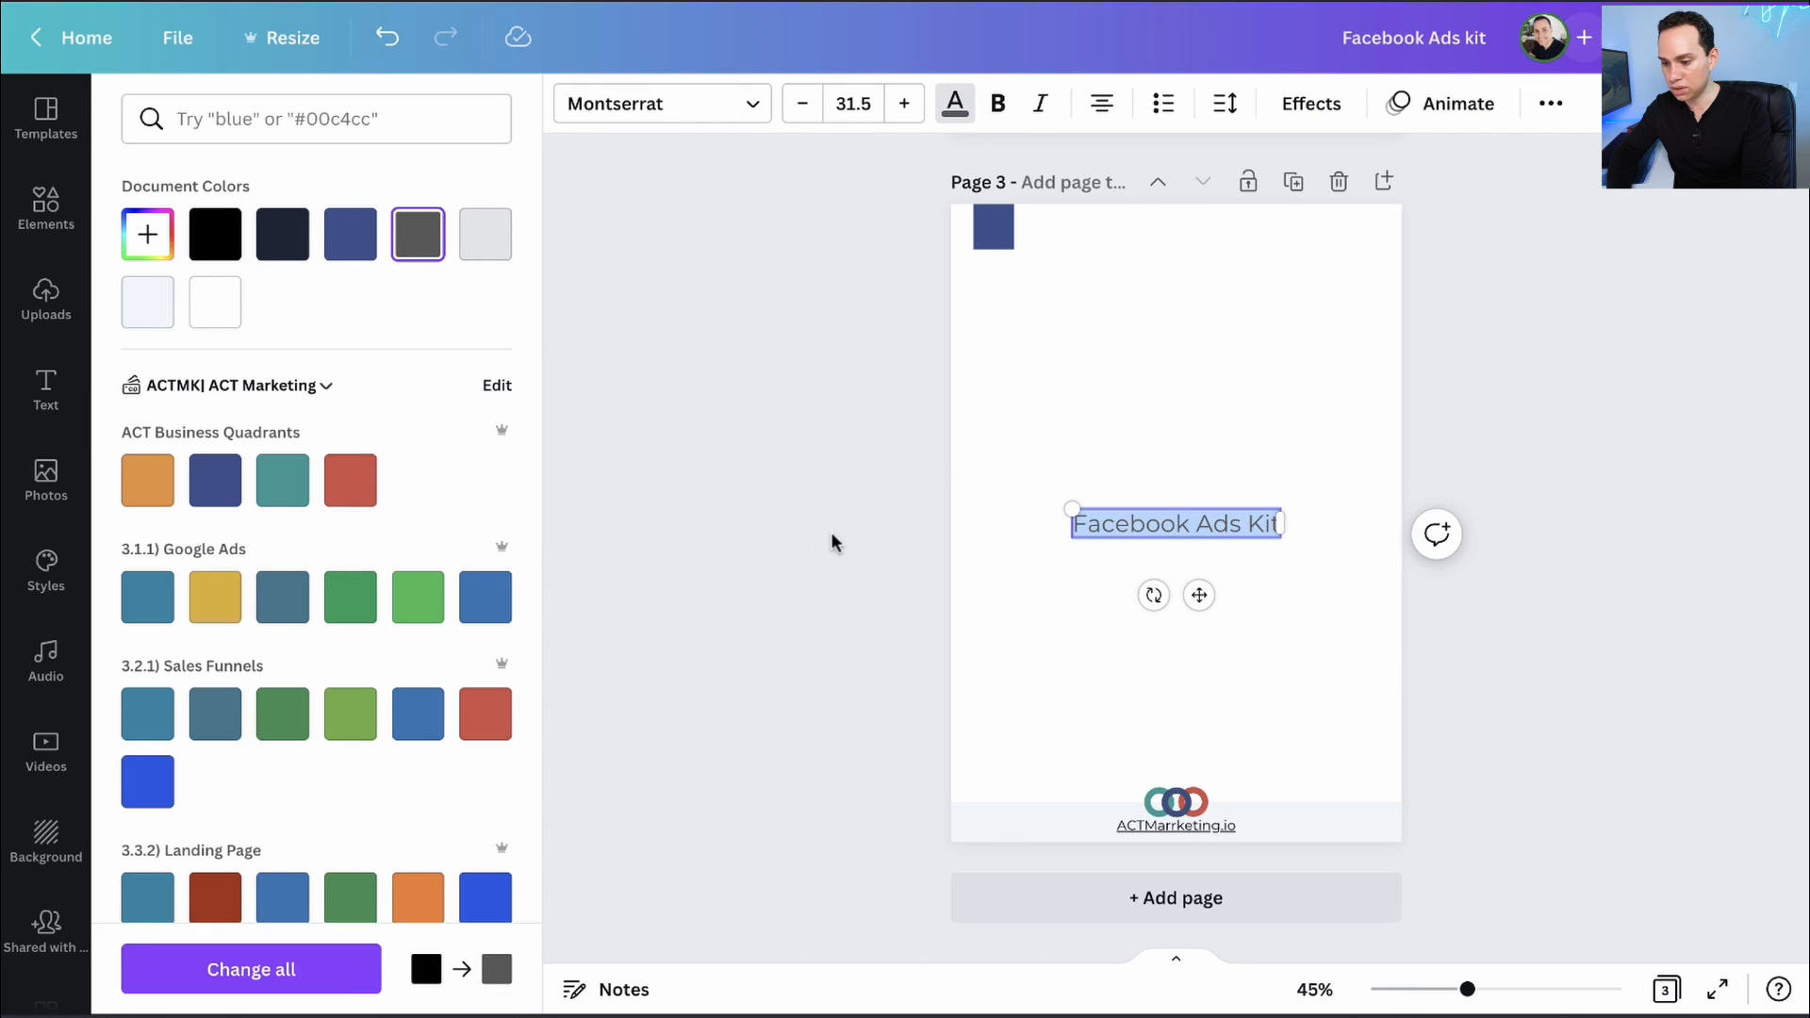
pyautogui.hotkey('ctrl', 'b')
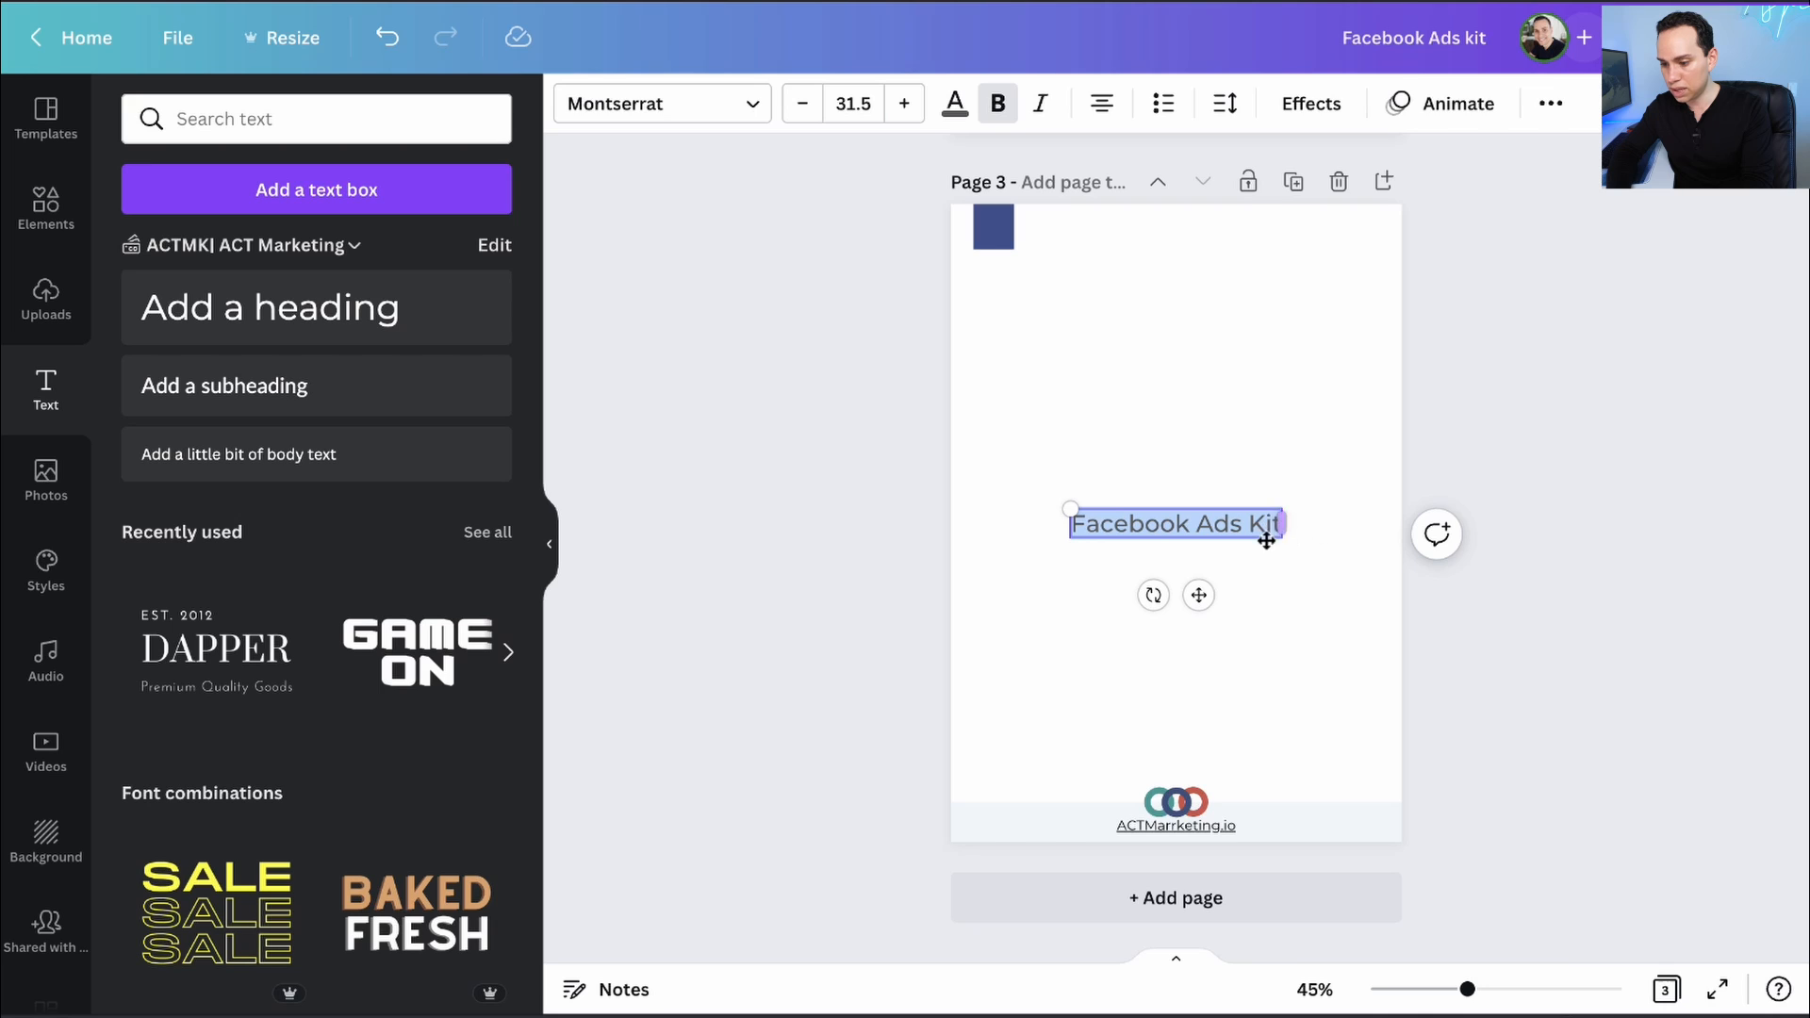
pyautogui.moveTo(1075, 506); pyautogui.dragTo(1113, 516)
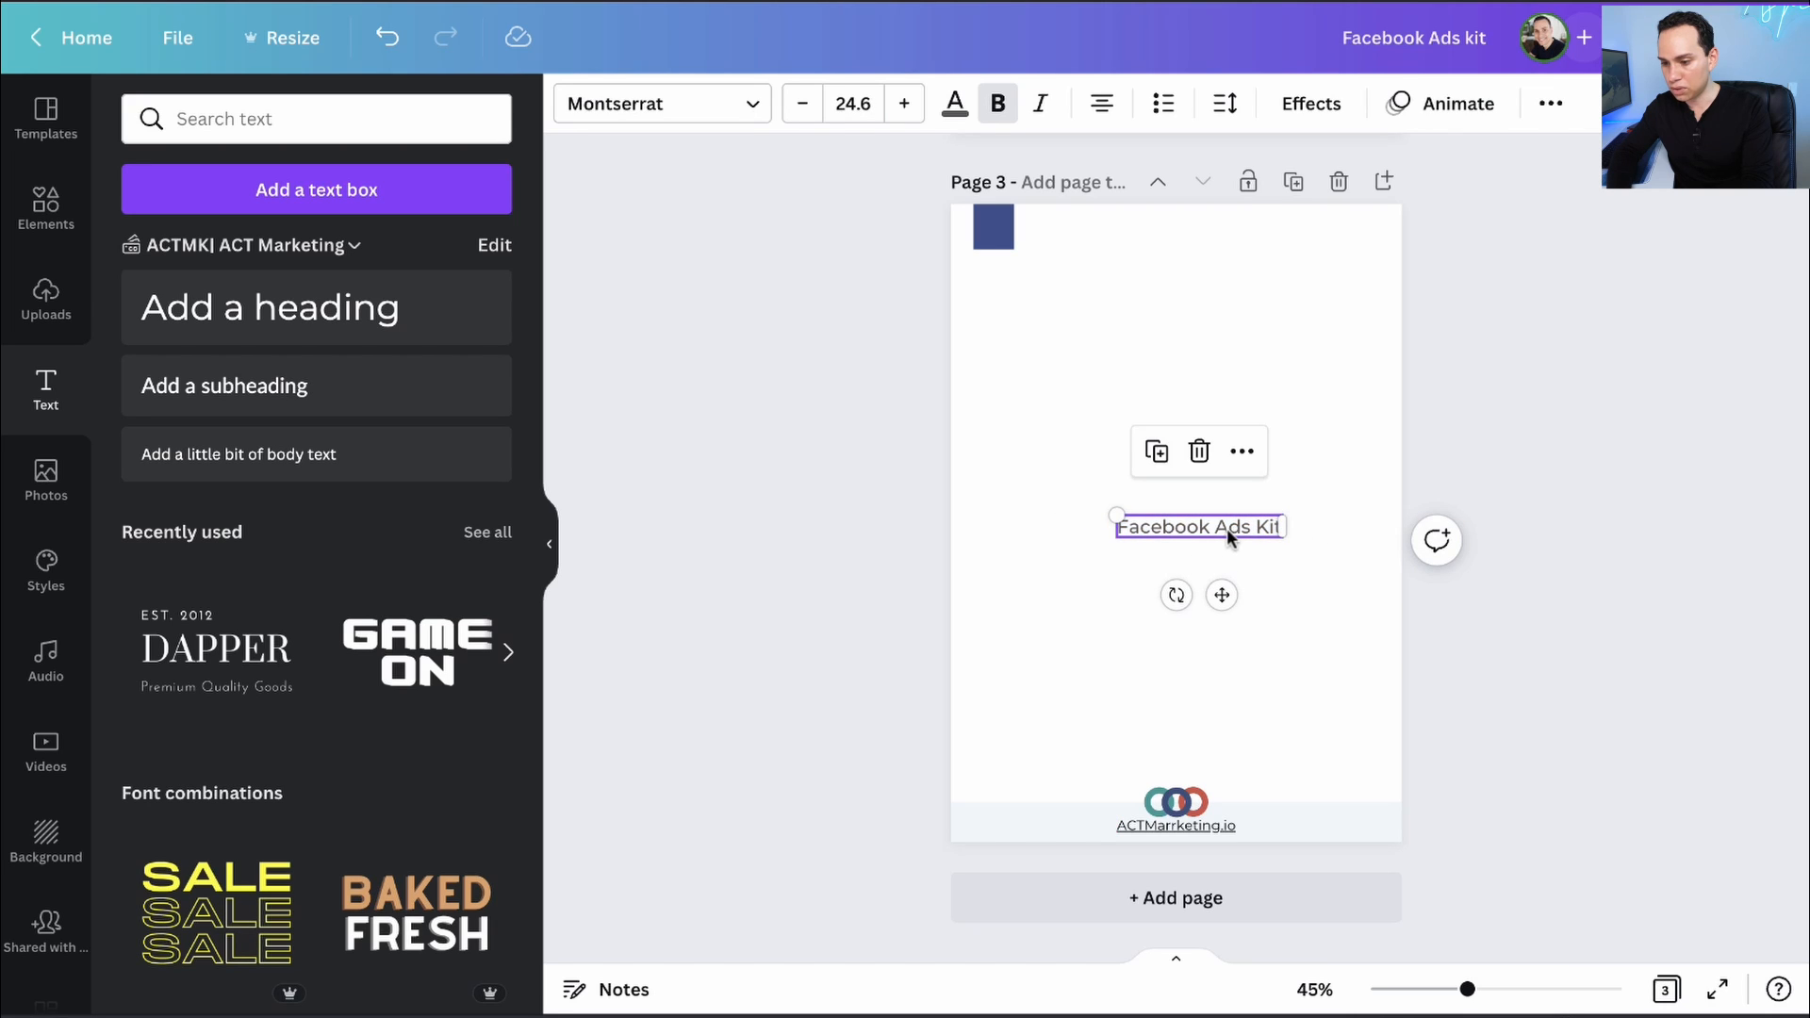
pyautogui.moveTo(1226, 528); pyautogui.dragTo(1142, 234)
pyautogui.click(927, 275)
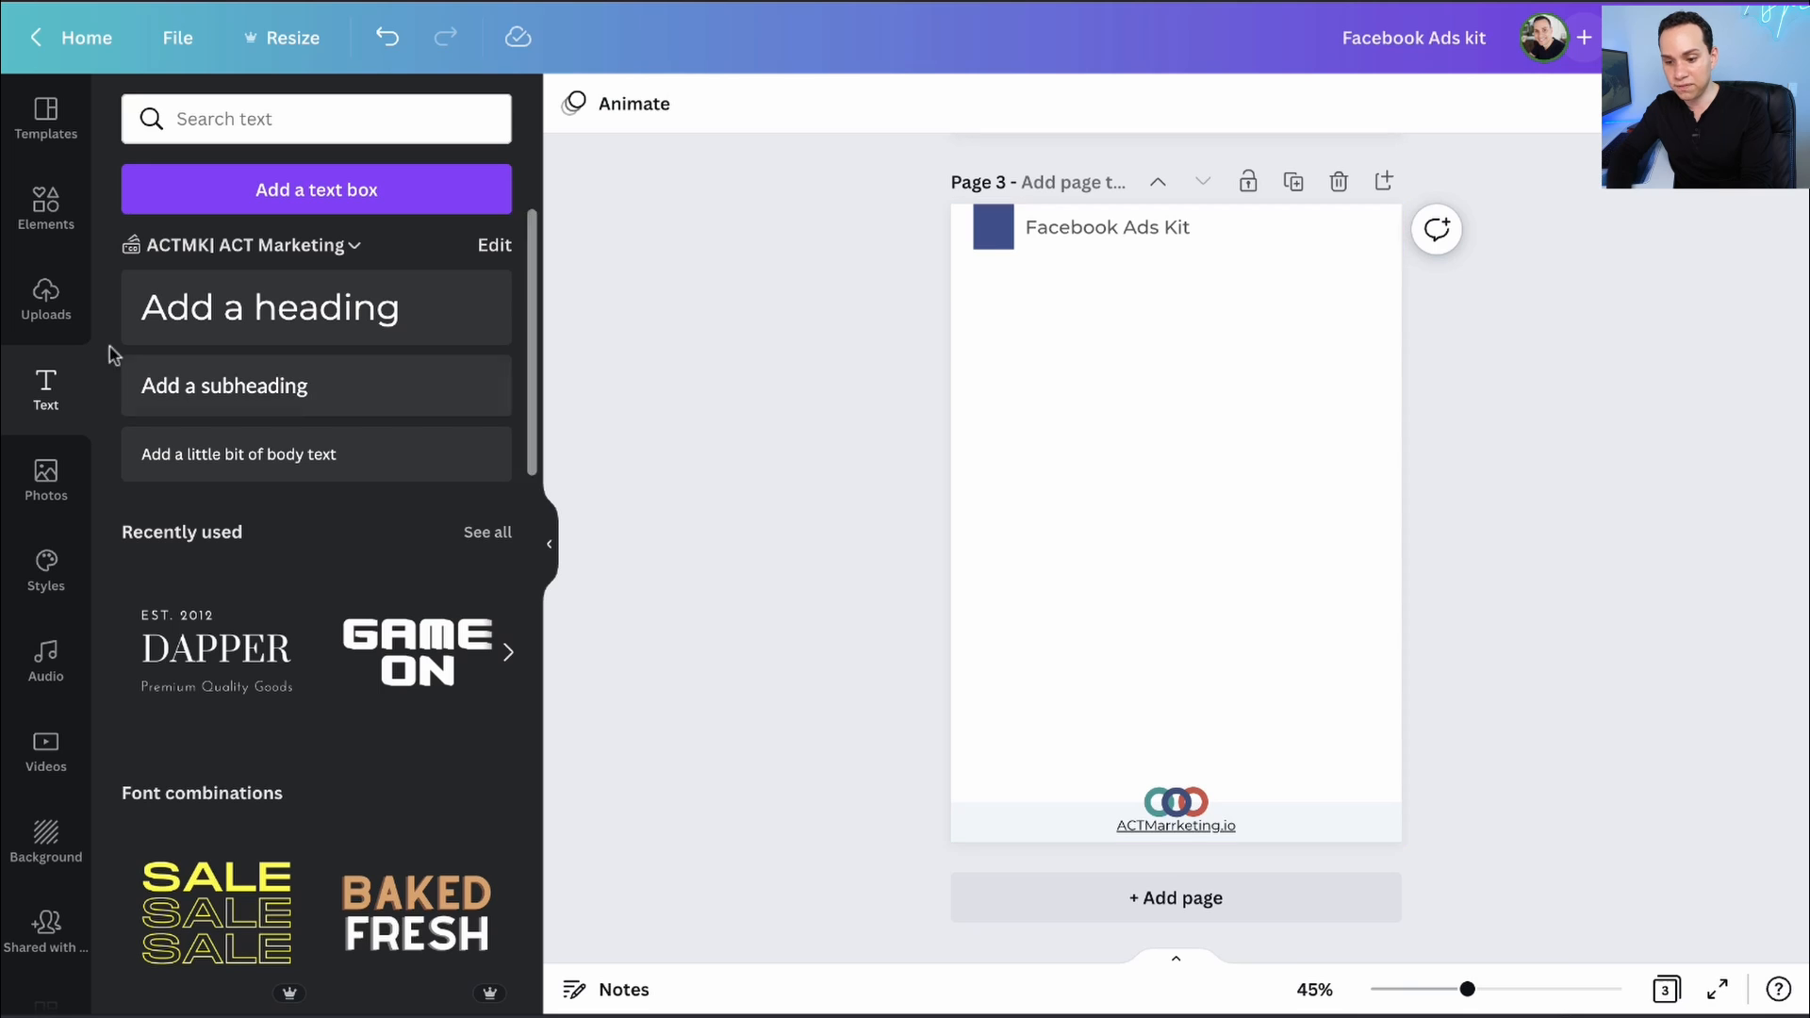
# - Add a bold '01' number and place it on the blue square beside the title
pyautogui.click(270, 308)
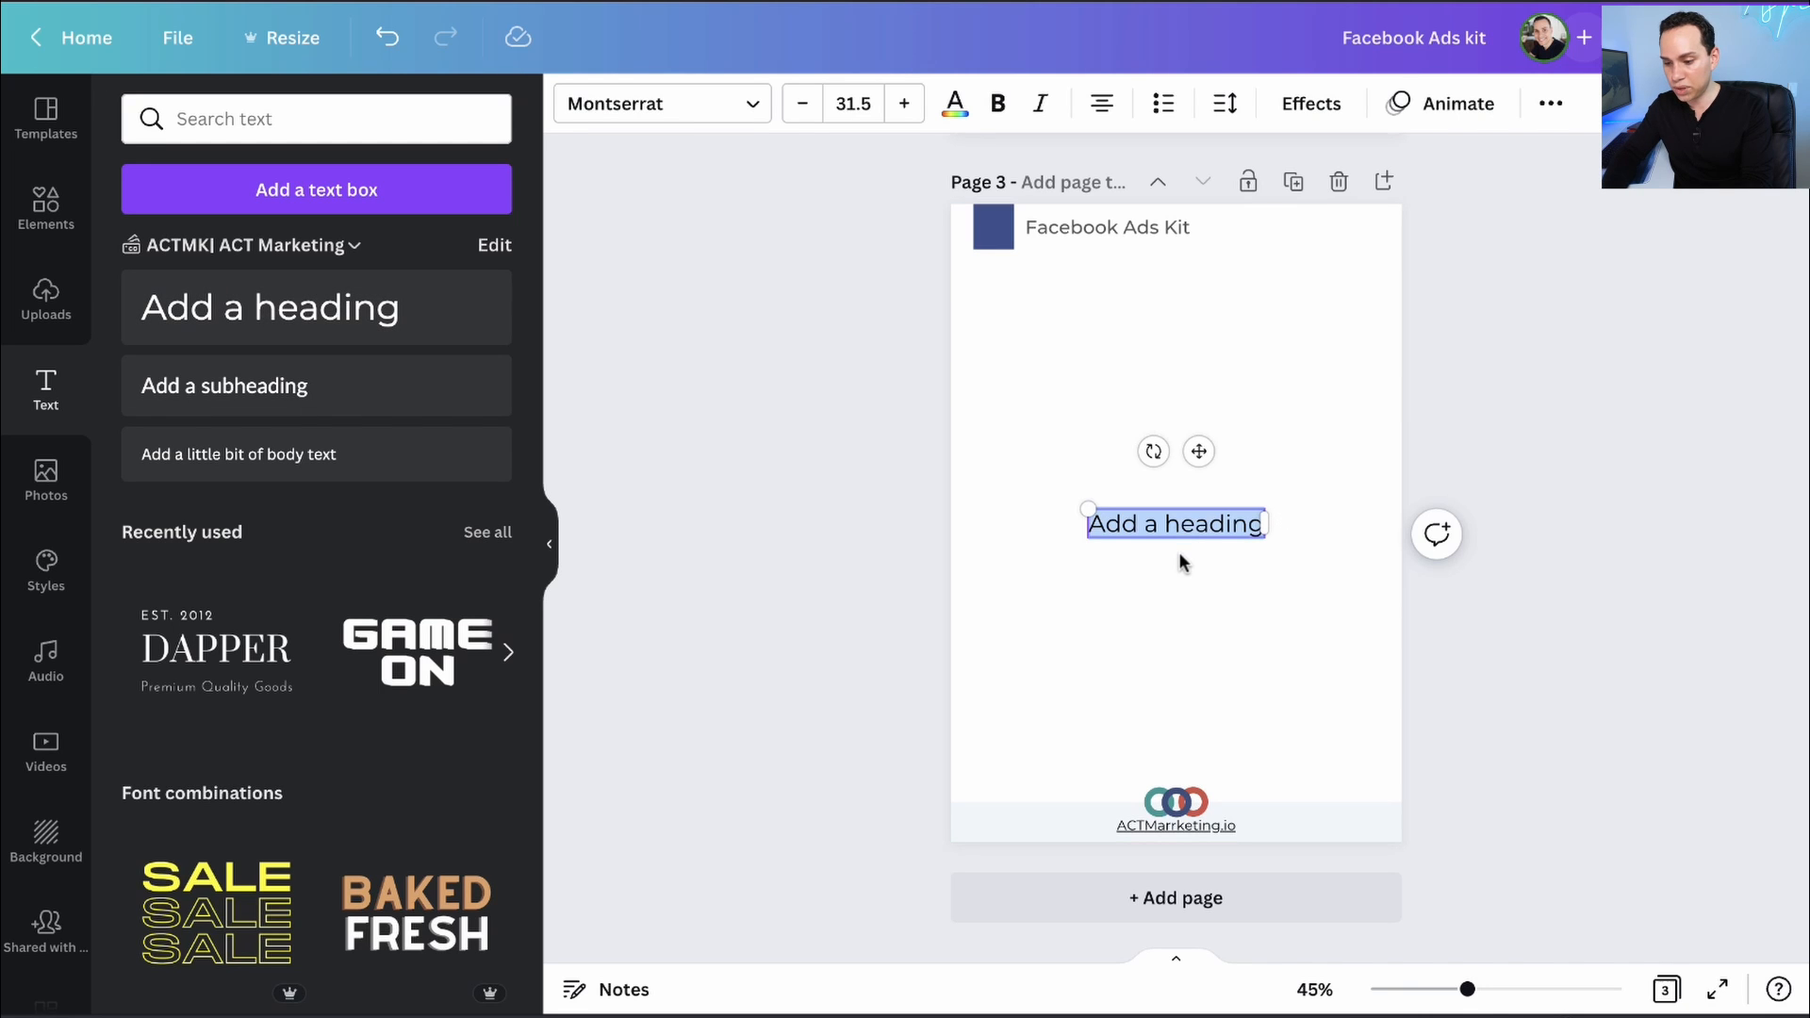
pyautogui.write('01')
pyautogui.click(955, 103)
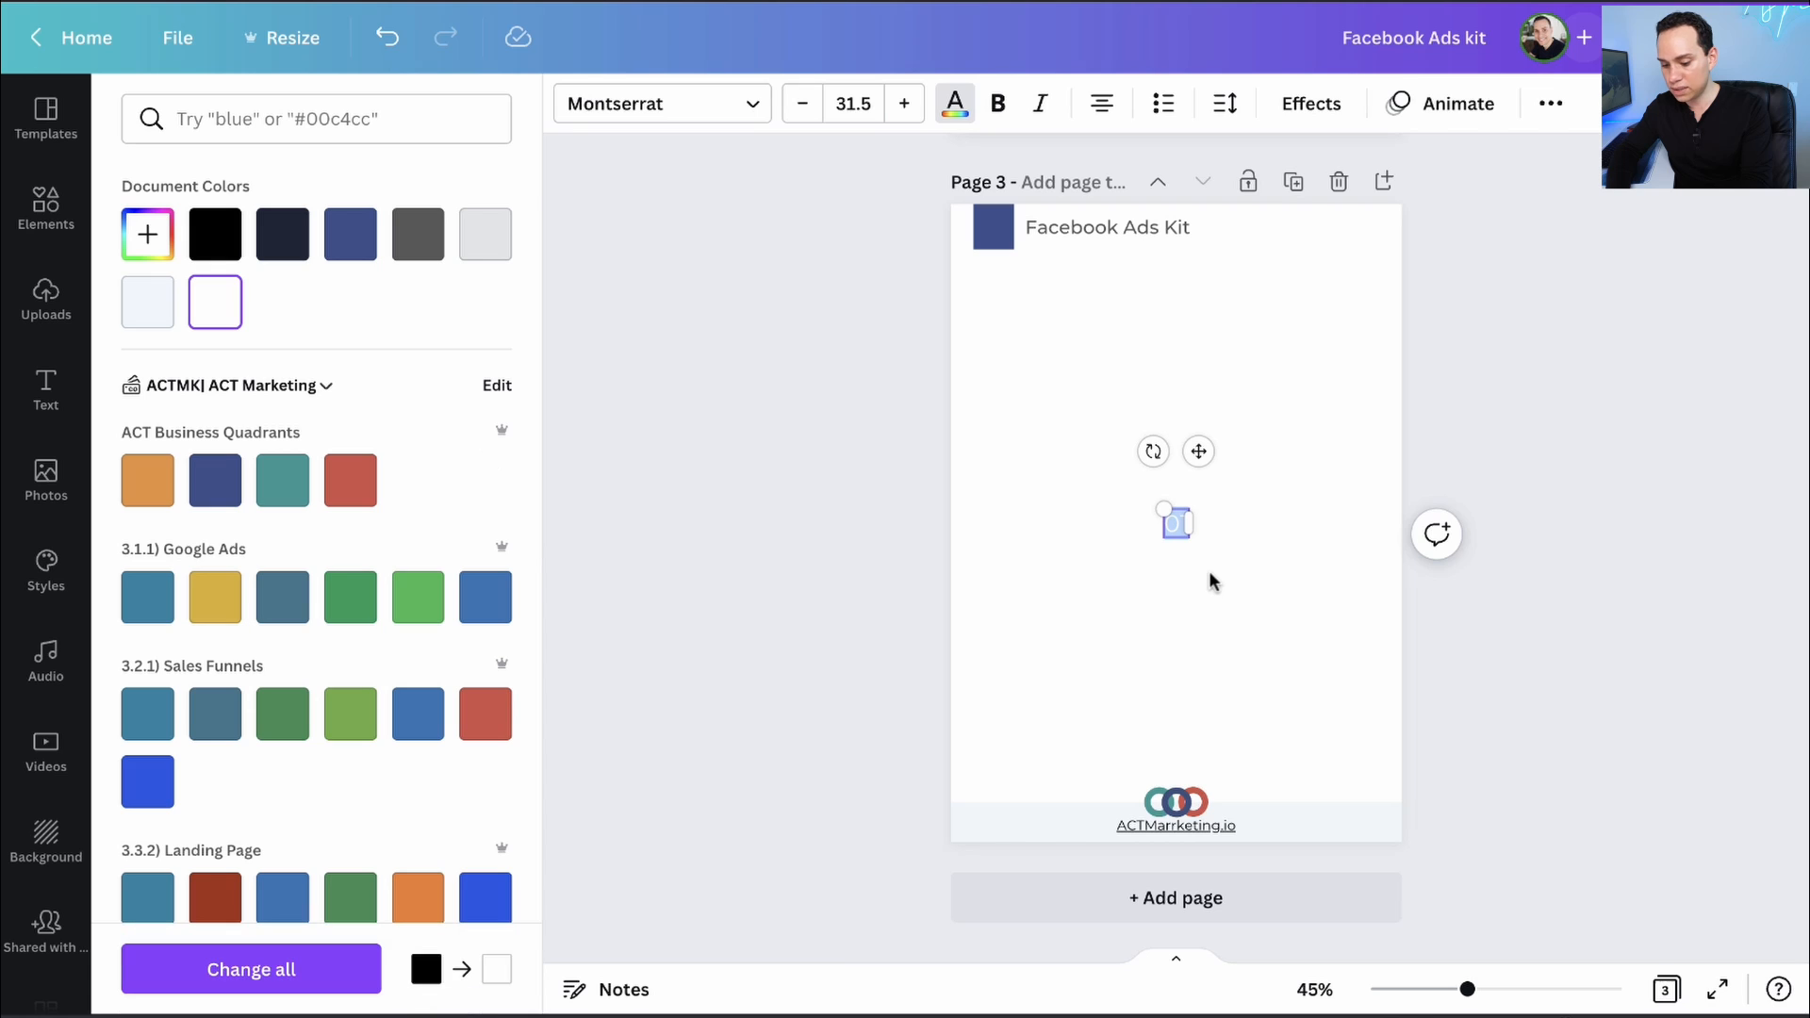
pyautogui.hotkey('ctrl', 'b')
pyautogui.press('Escape')
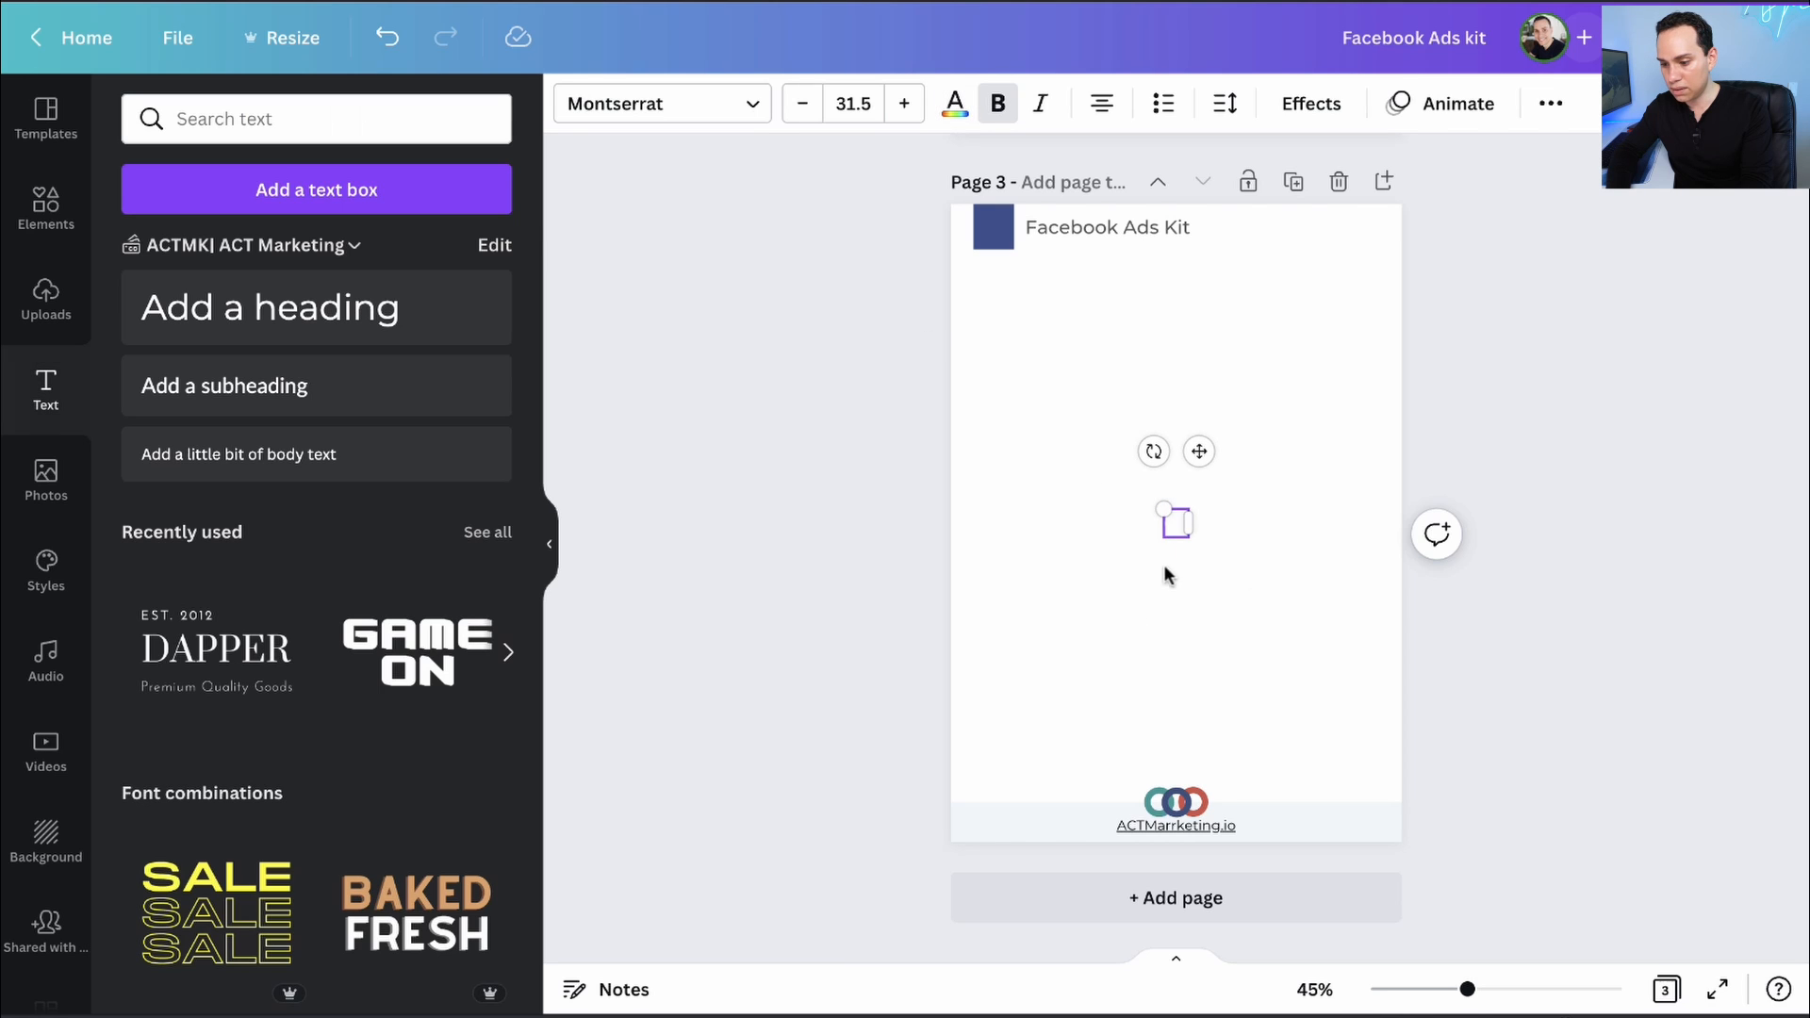
pyautogui.click(1176, 535)
pyautogui.moveTo(1175, 535); pyautogui.dragTo(995, 237)
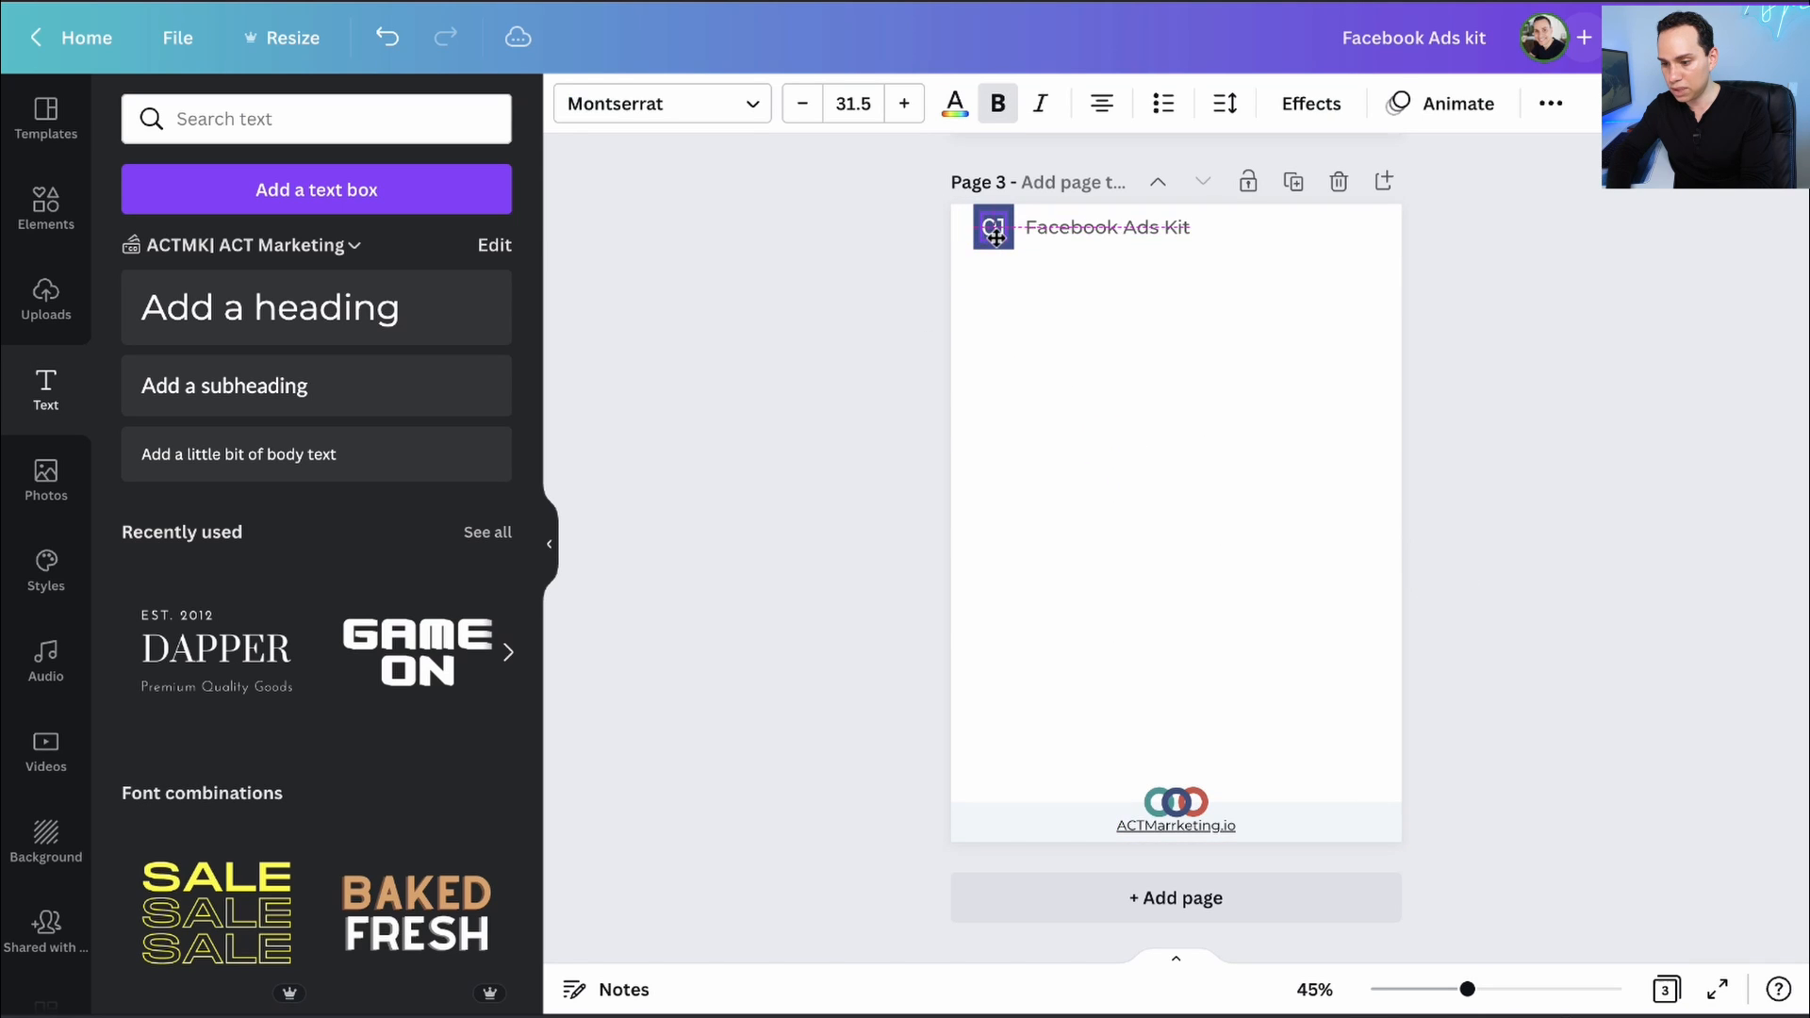
pyautogui.click(884, 271)
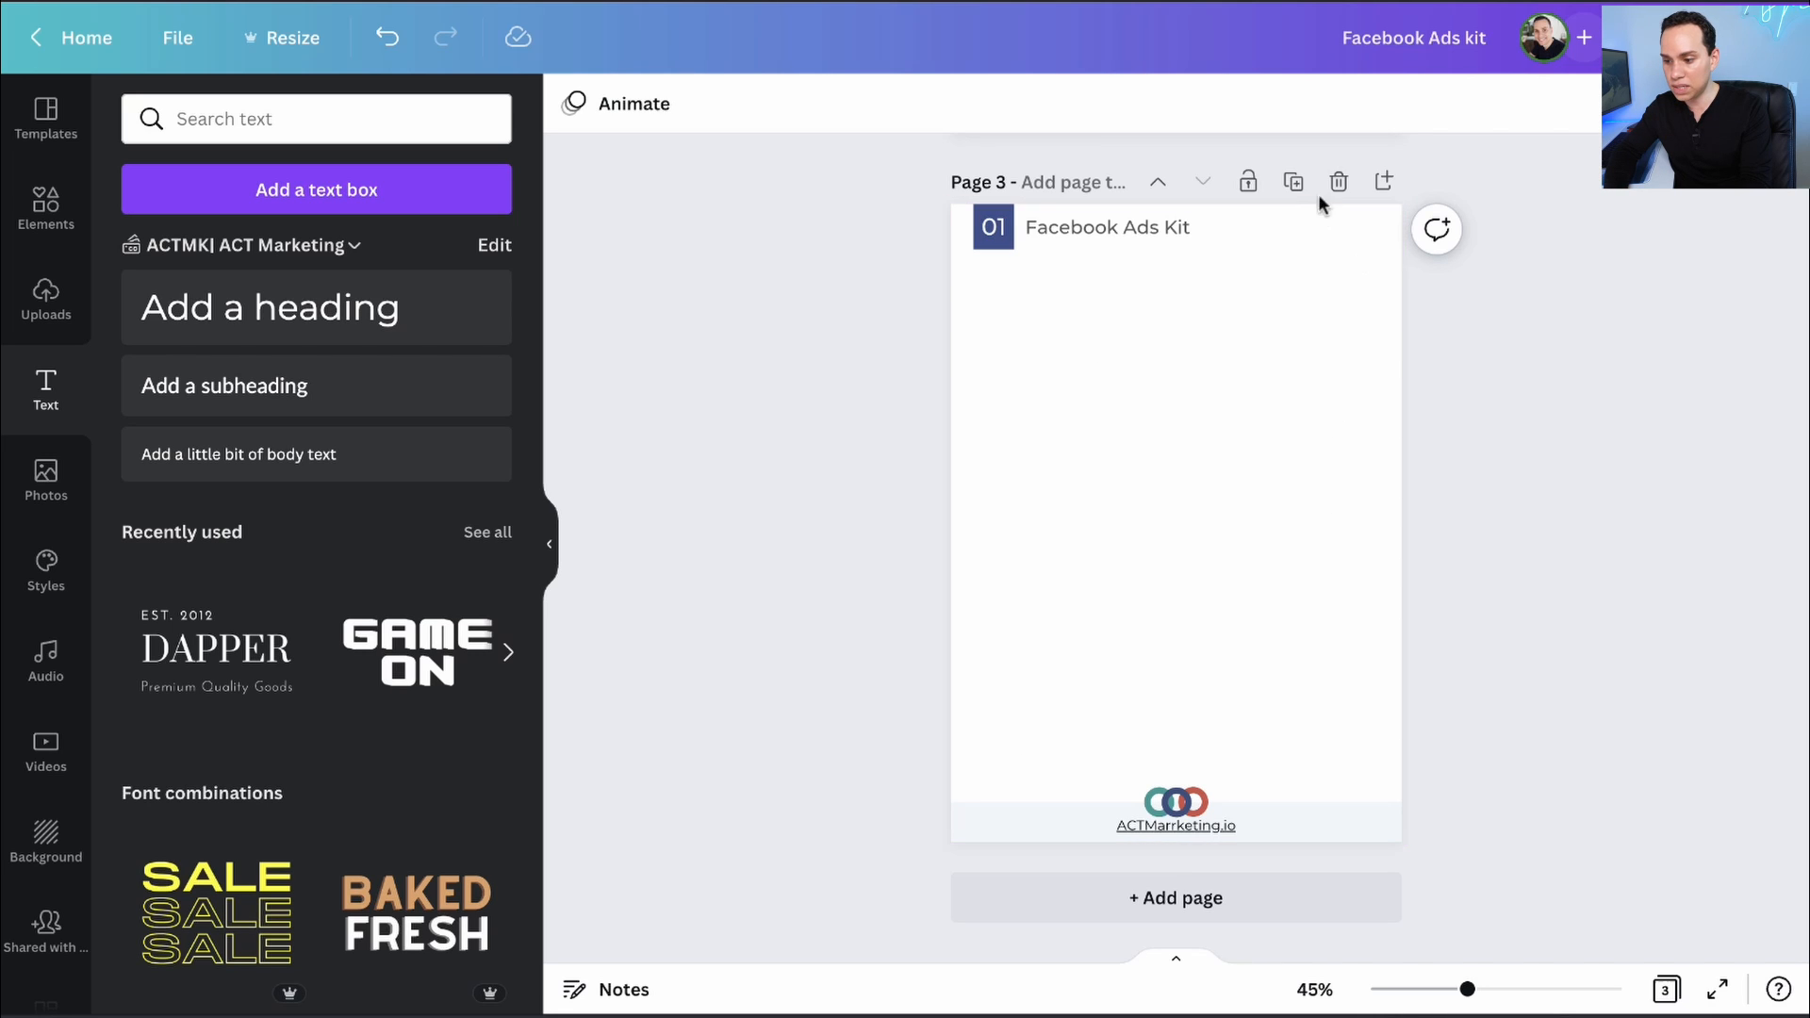
# - Duplicate page 3 four times, making a seven-page document
pyautogui.click(1294, 185)
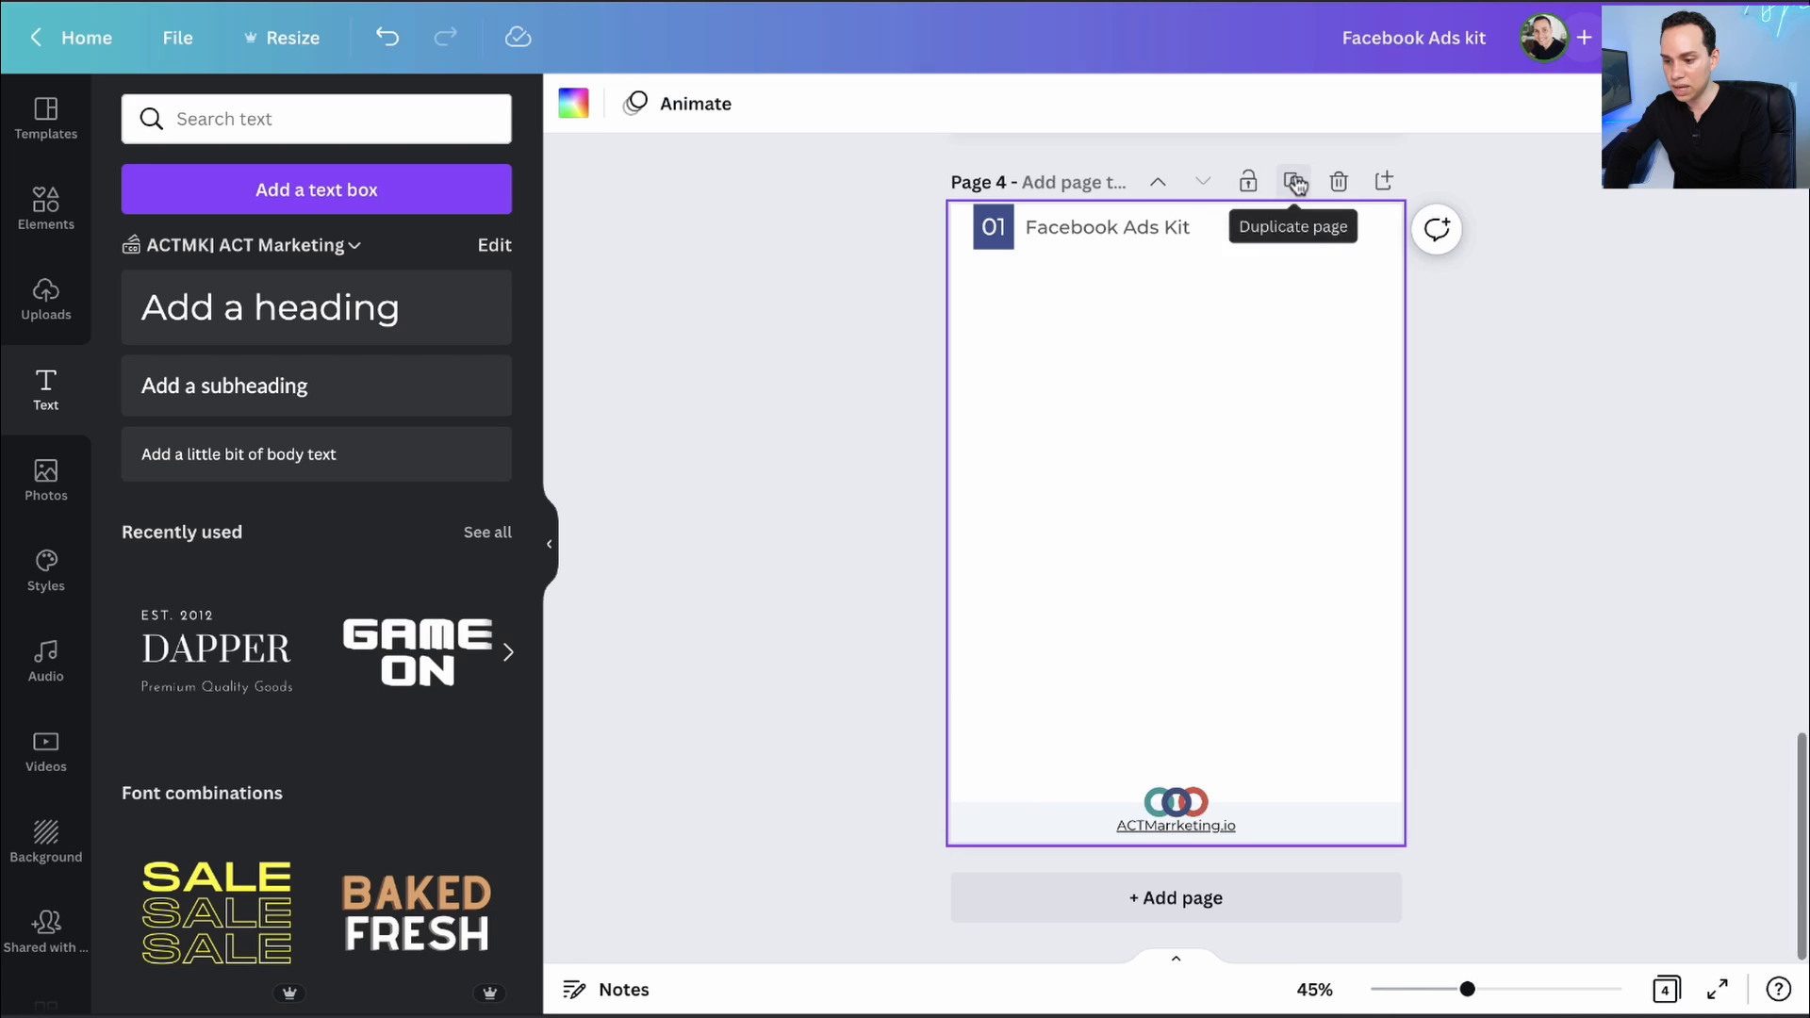
pyautogui.click(1295, 185)
pyautogui.click(1294, 184)
pyautogui.click(1295, 183)
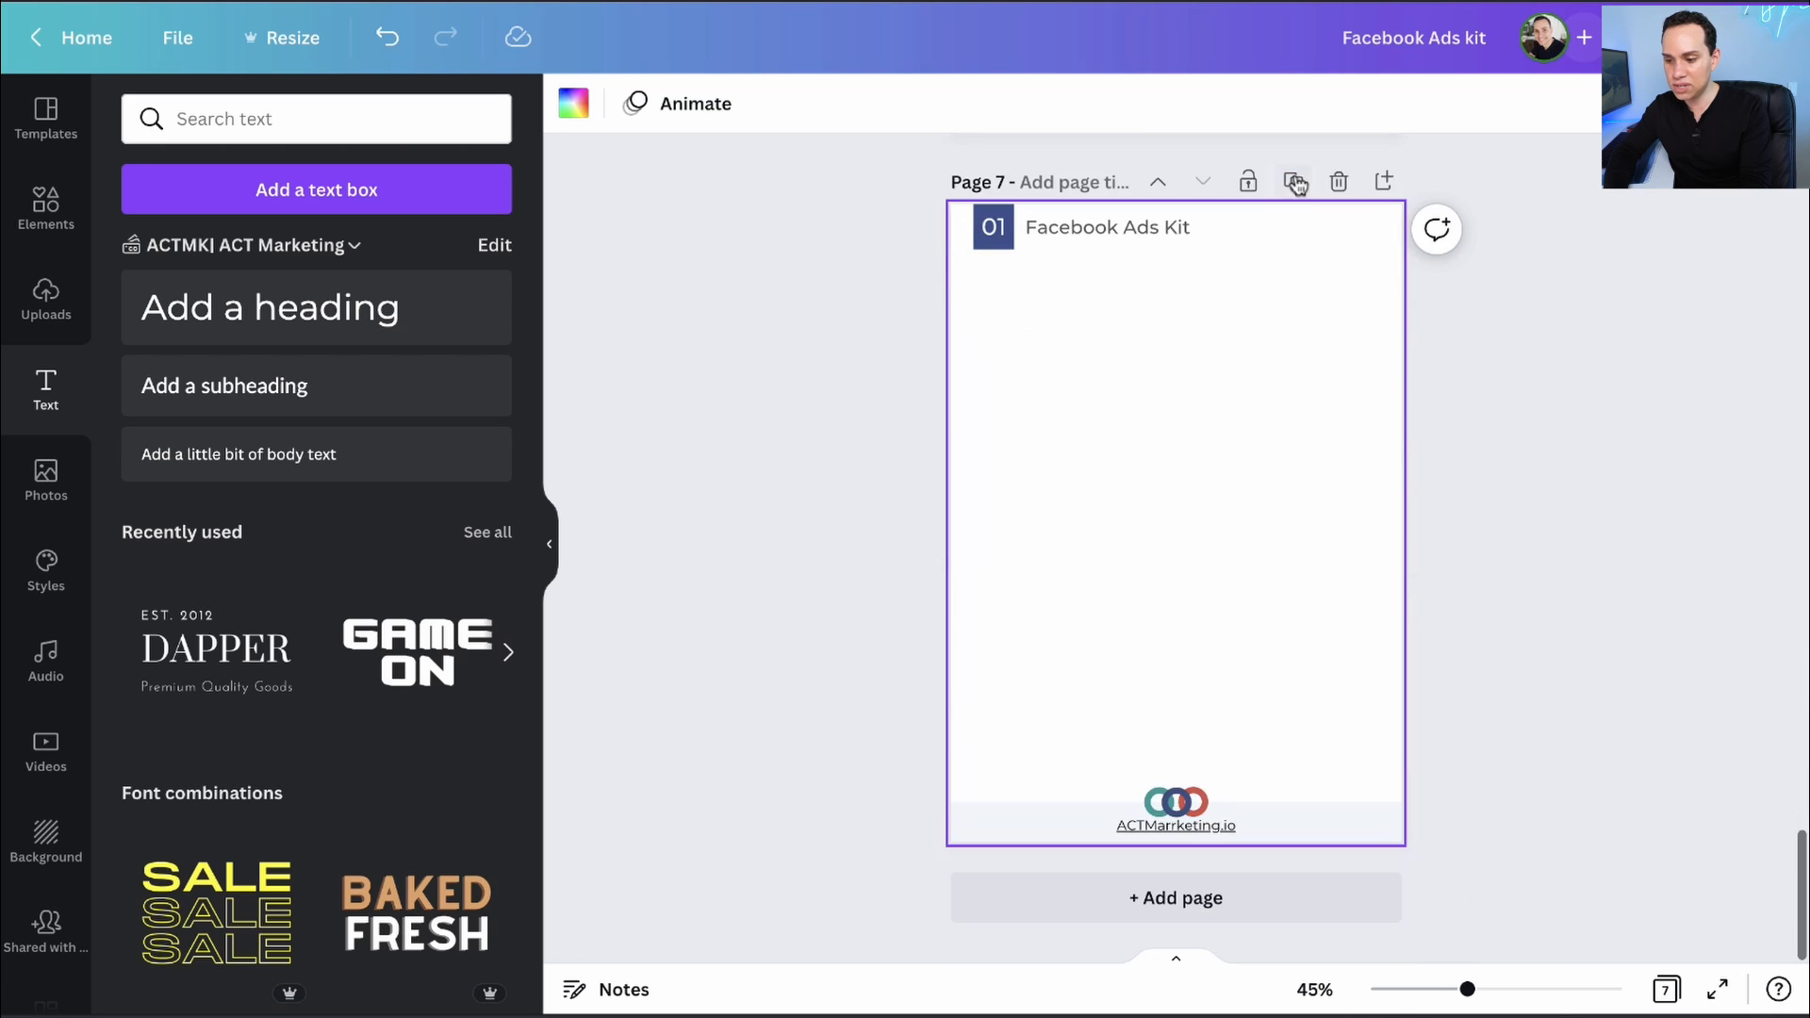
pyautogui.scroll(15, 1198, 521)
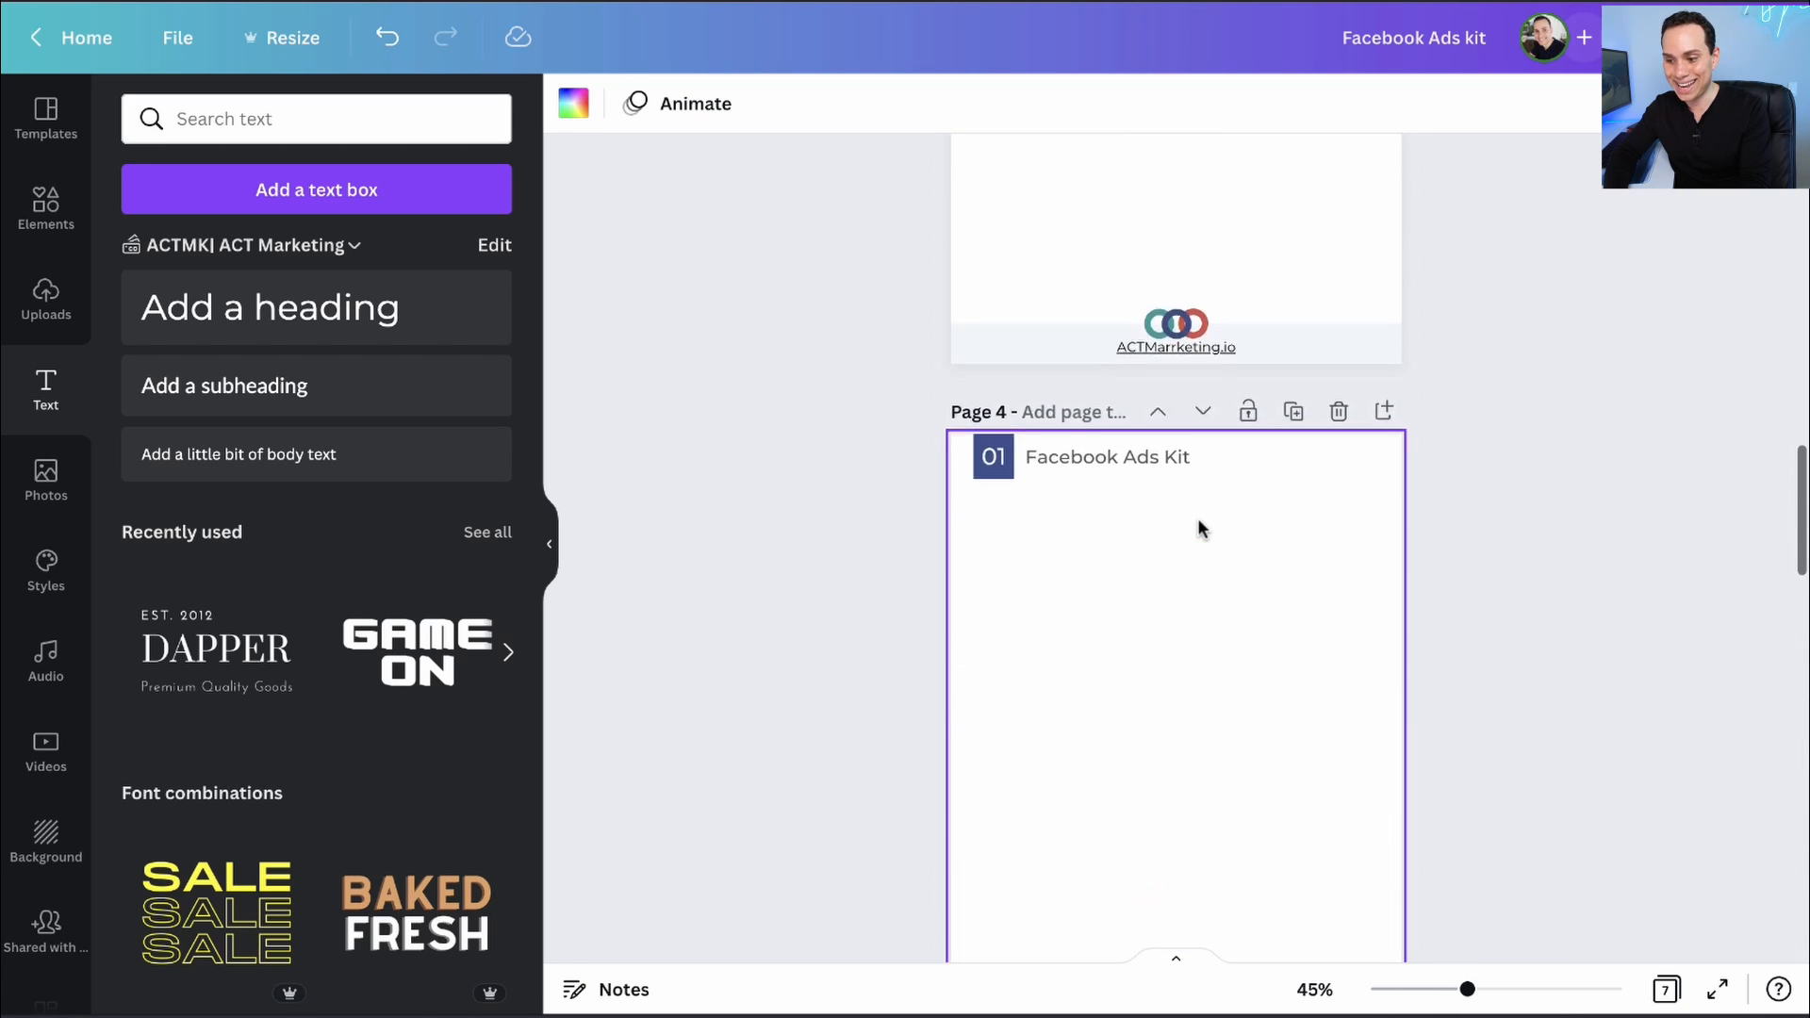
pyautogui.scroll(5, 1179, 454)
pyautogui.scroll(-3, 1178, 455)
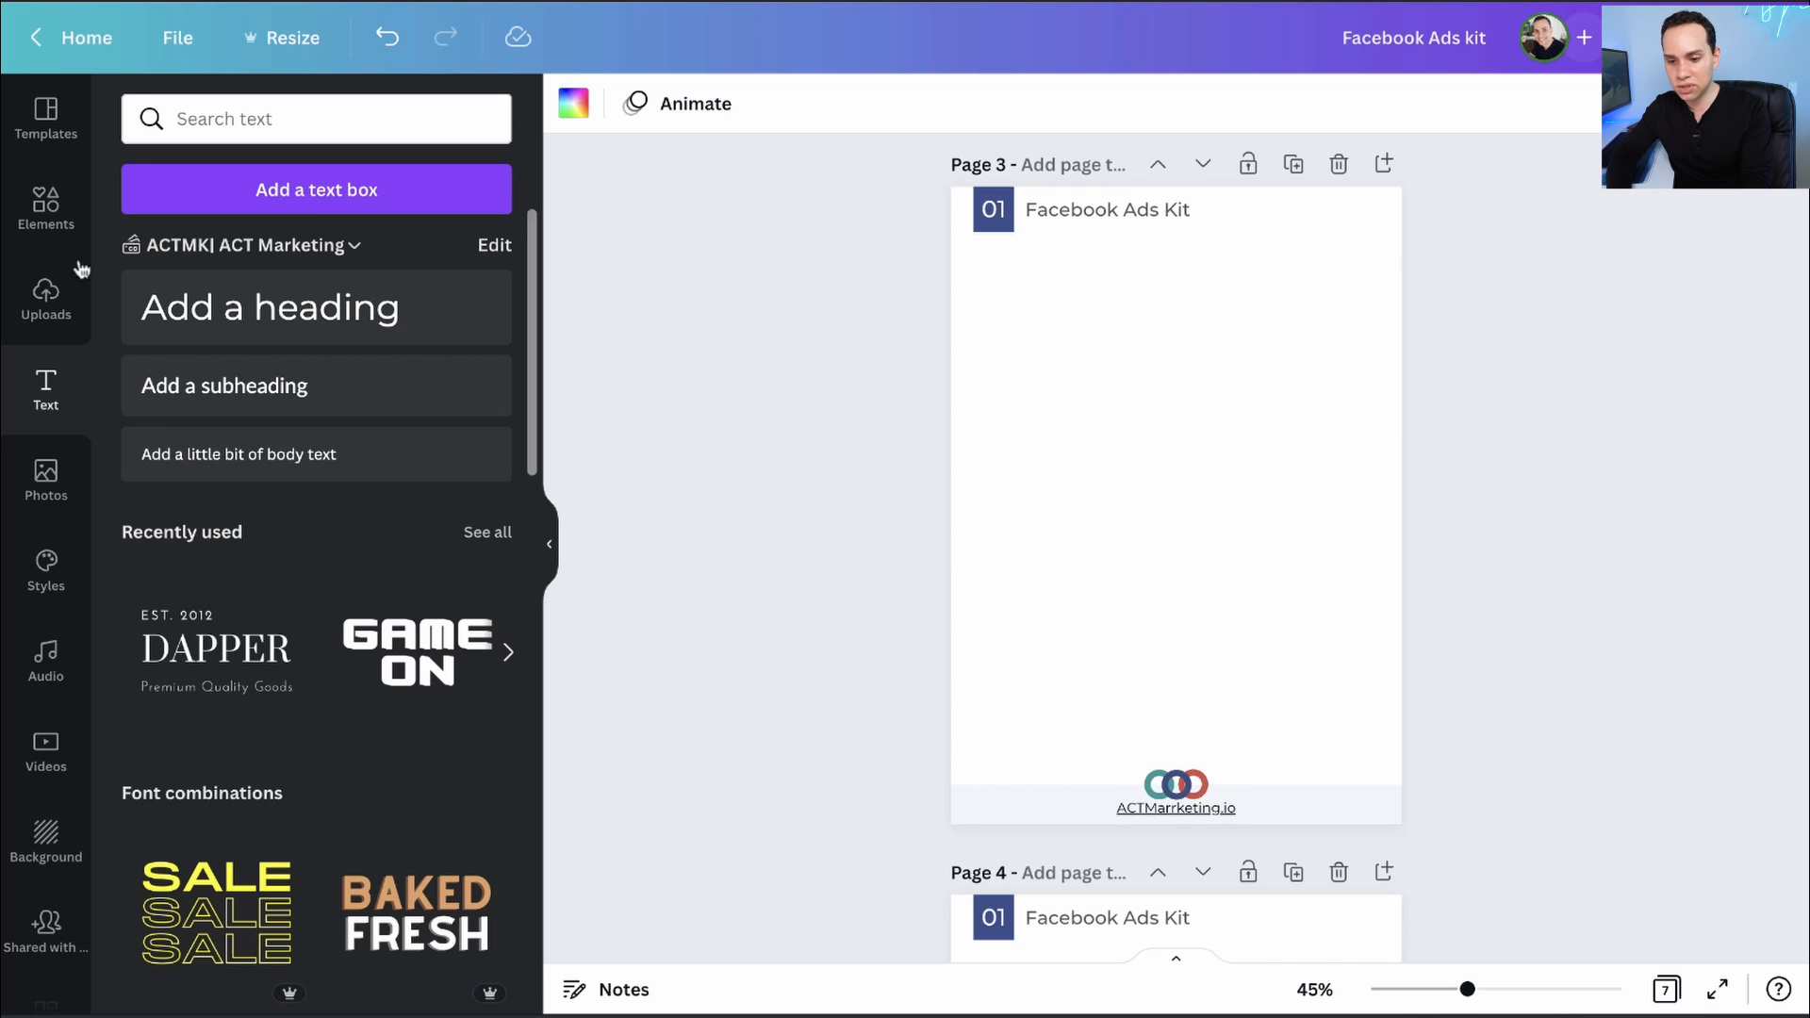
# - Show the main Elements library with its charts, tables and frames sections
pyautogui.click(47, 209)
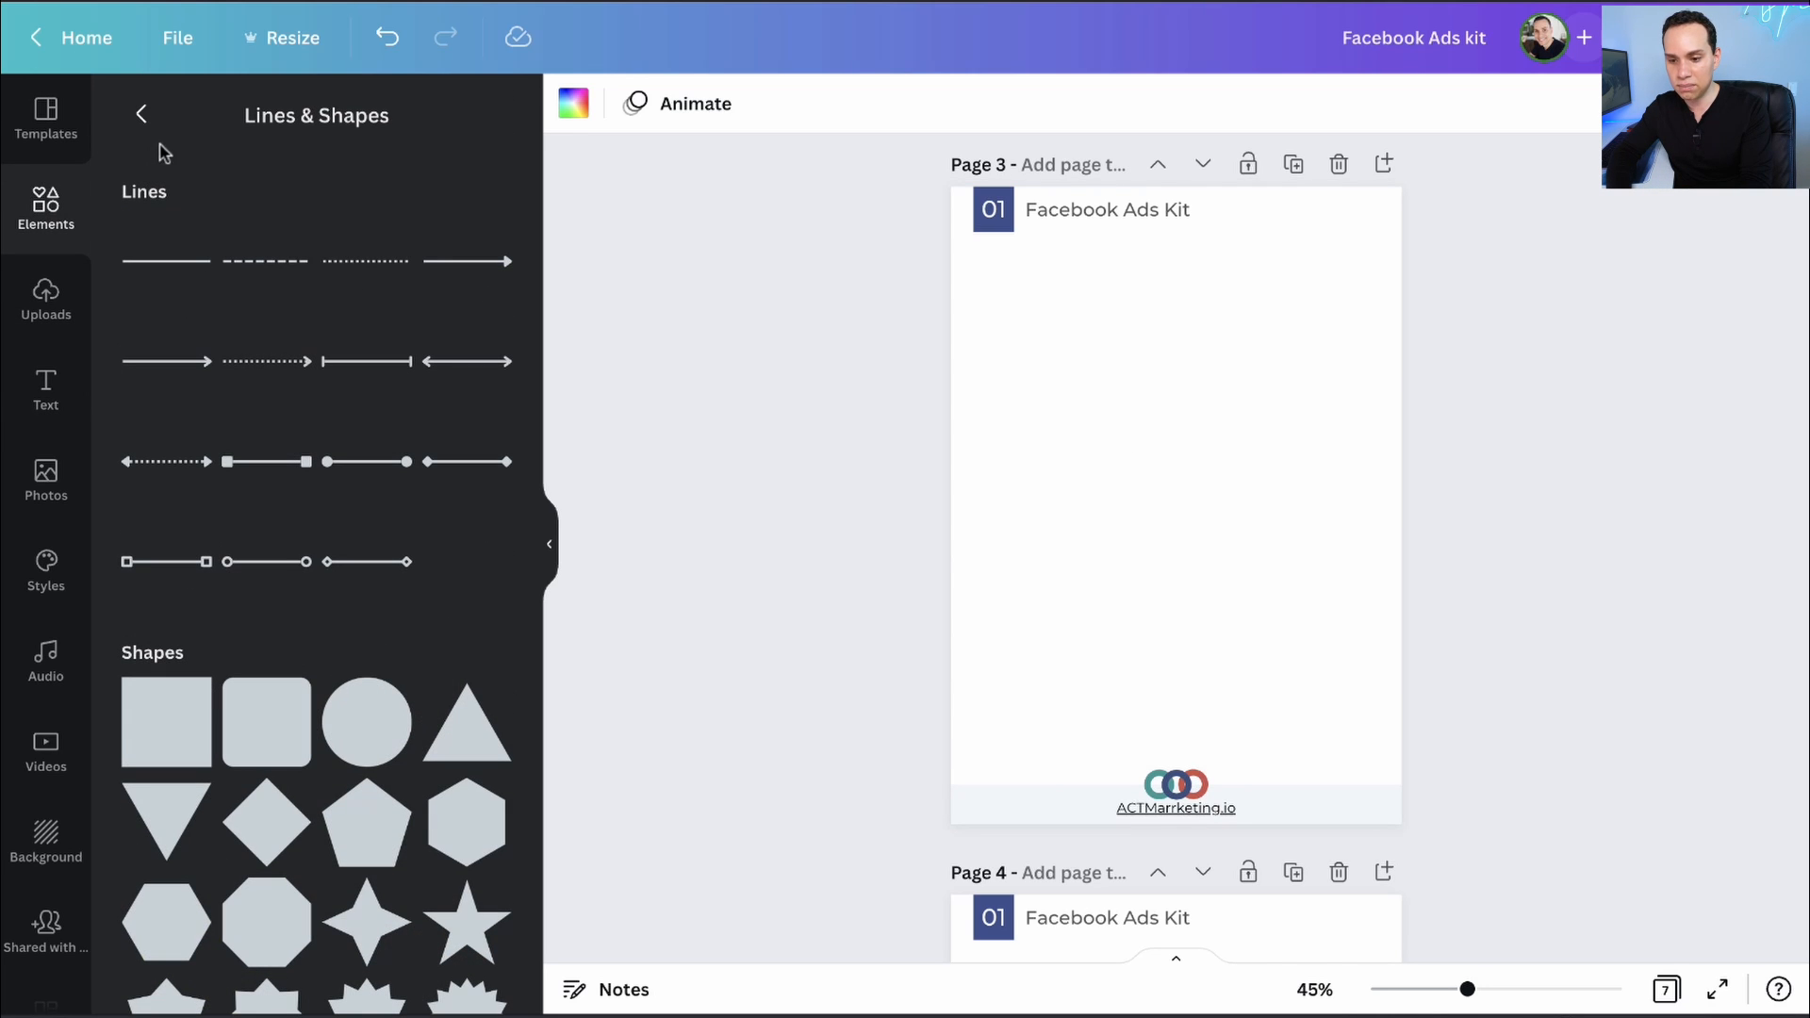
pyautogui.click(141, 113)
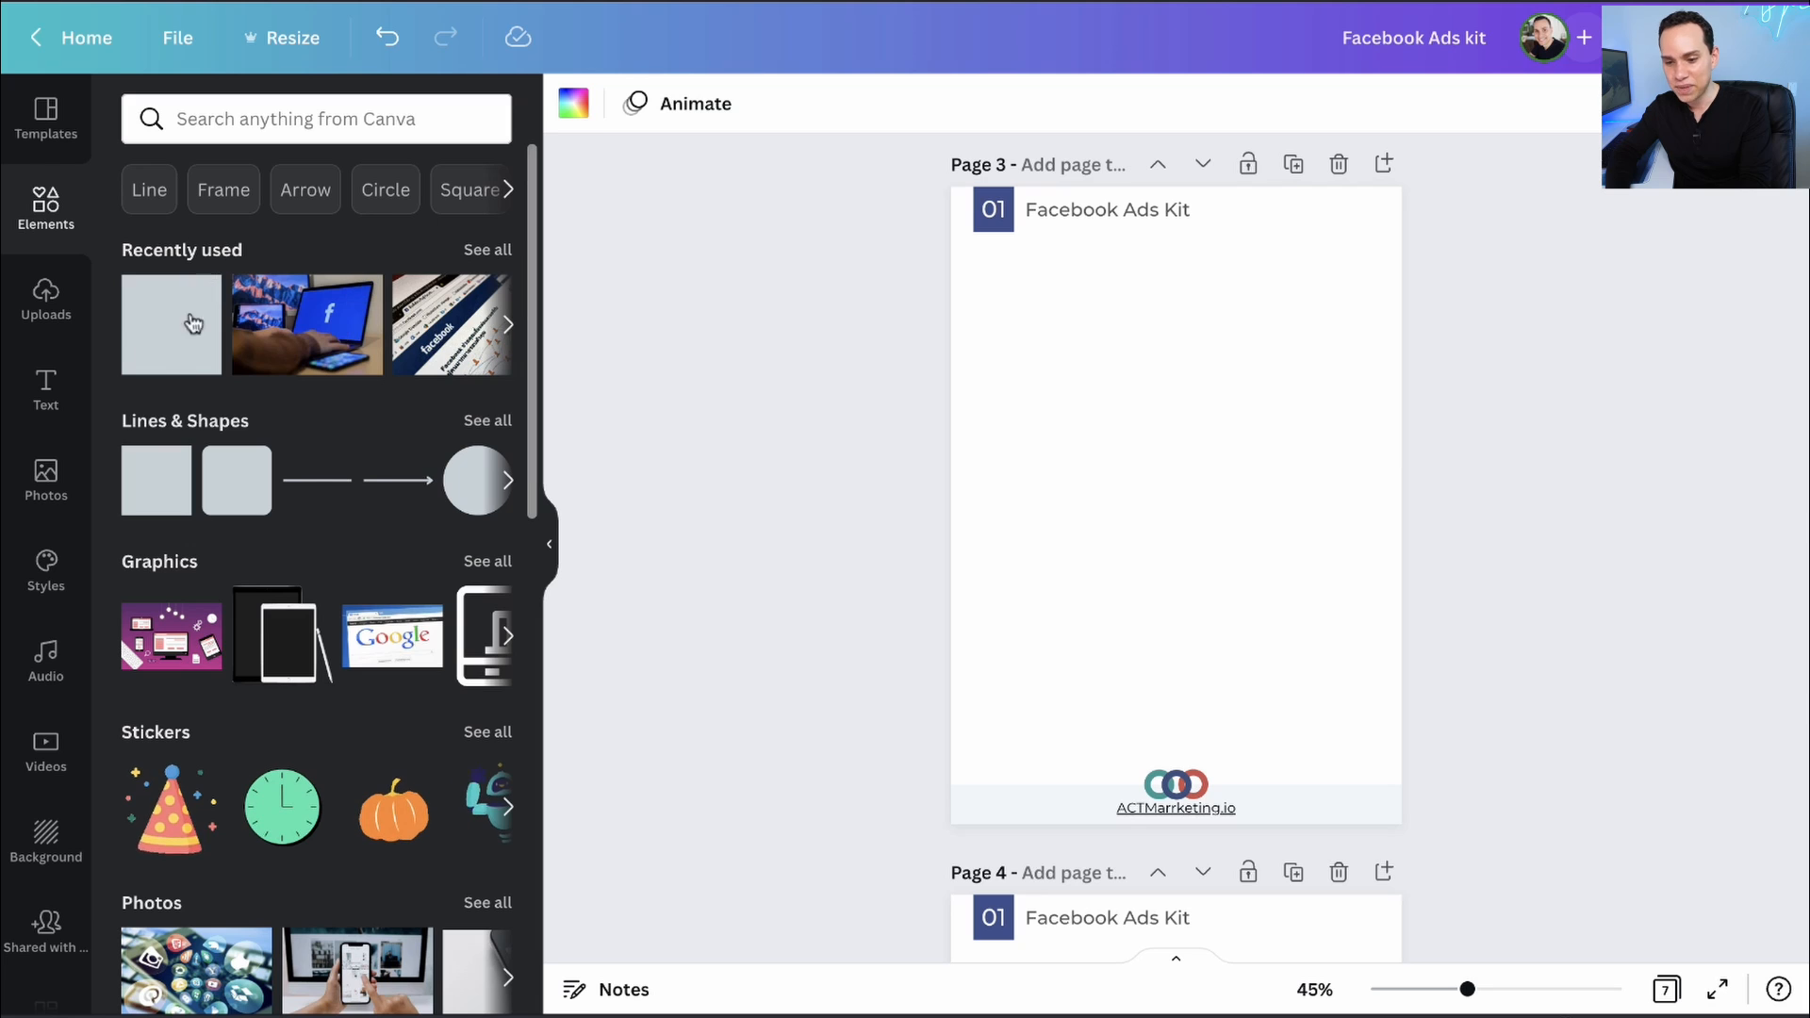
pyautogui.scroll(-15, 259, 243)
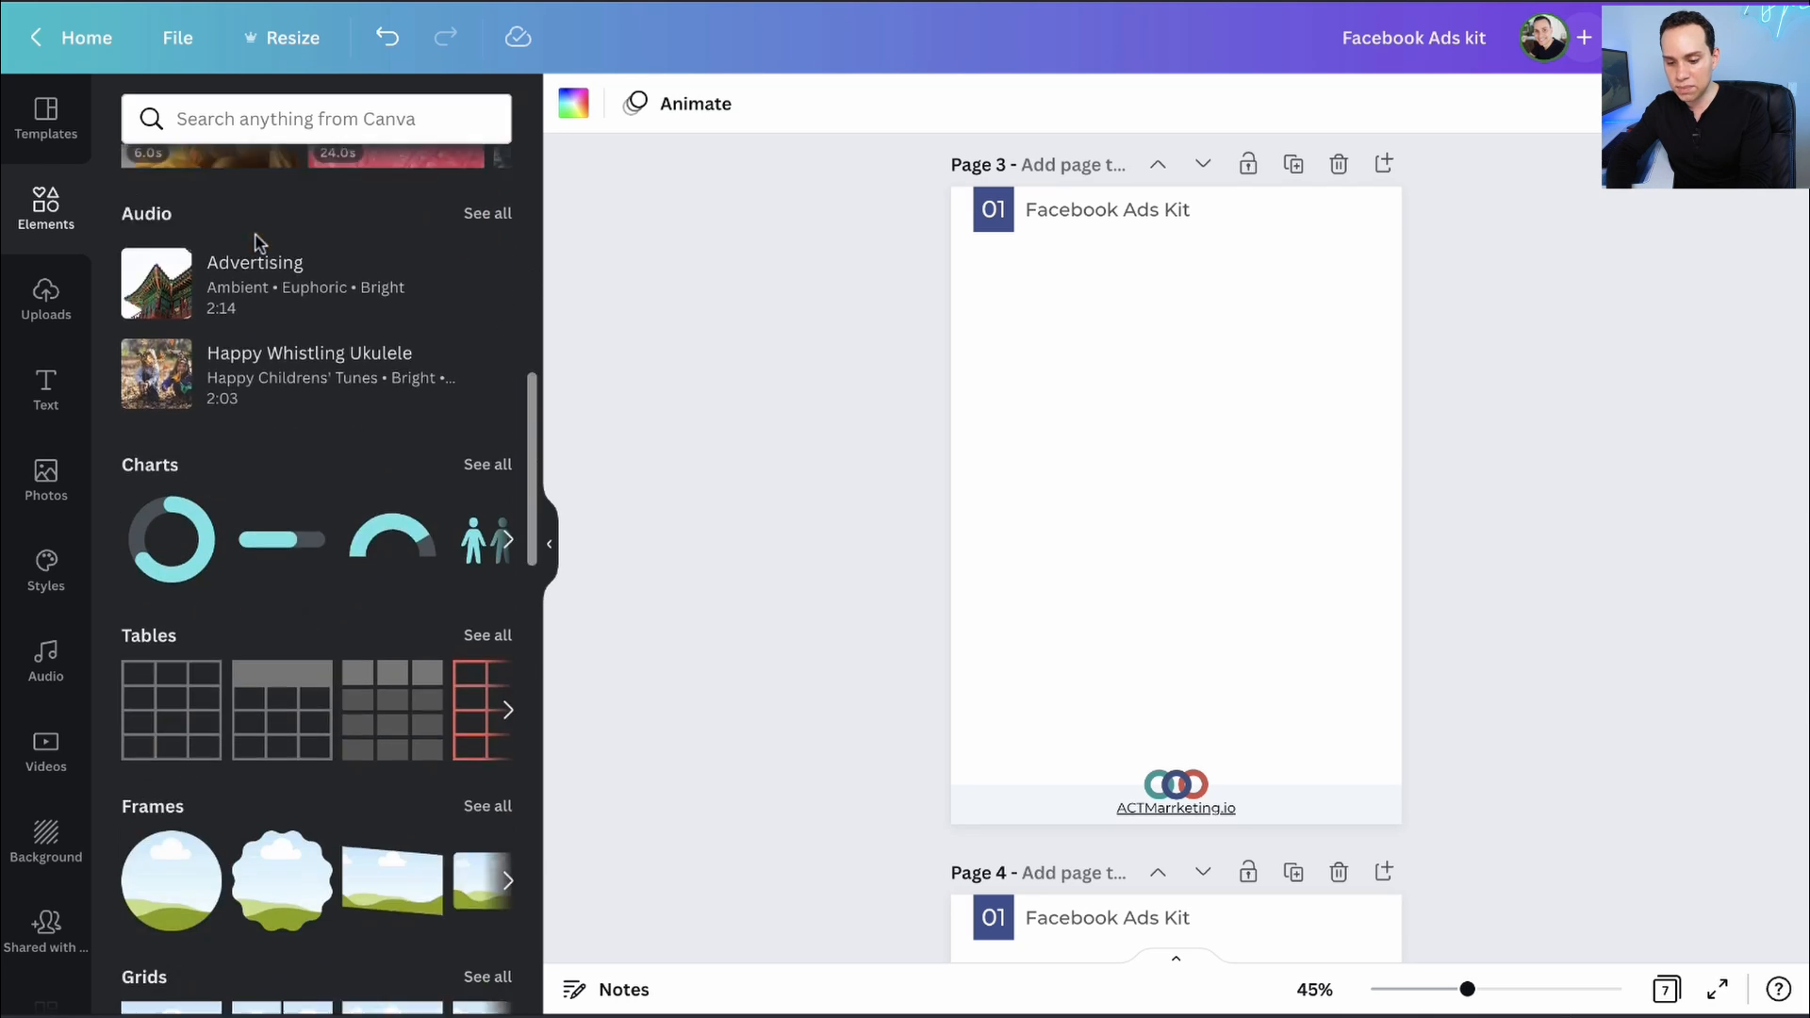
# - Place a brush-stroke photo frame at page 3's top right, just below the header
pyautogui.scroll(1, 254, 241)
pyautogui.click(146, 230)
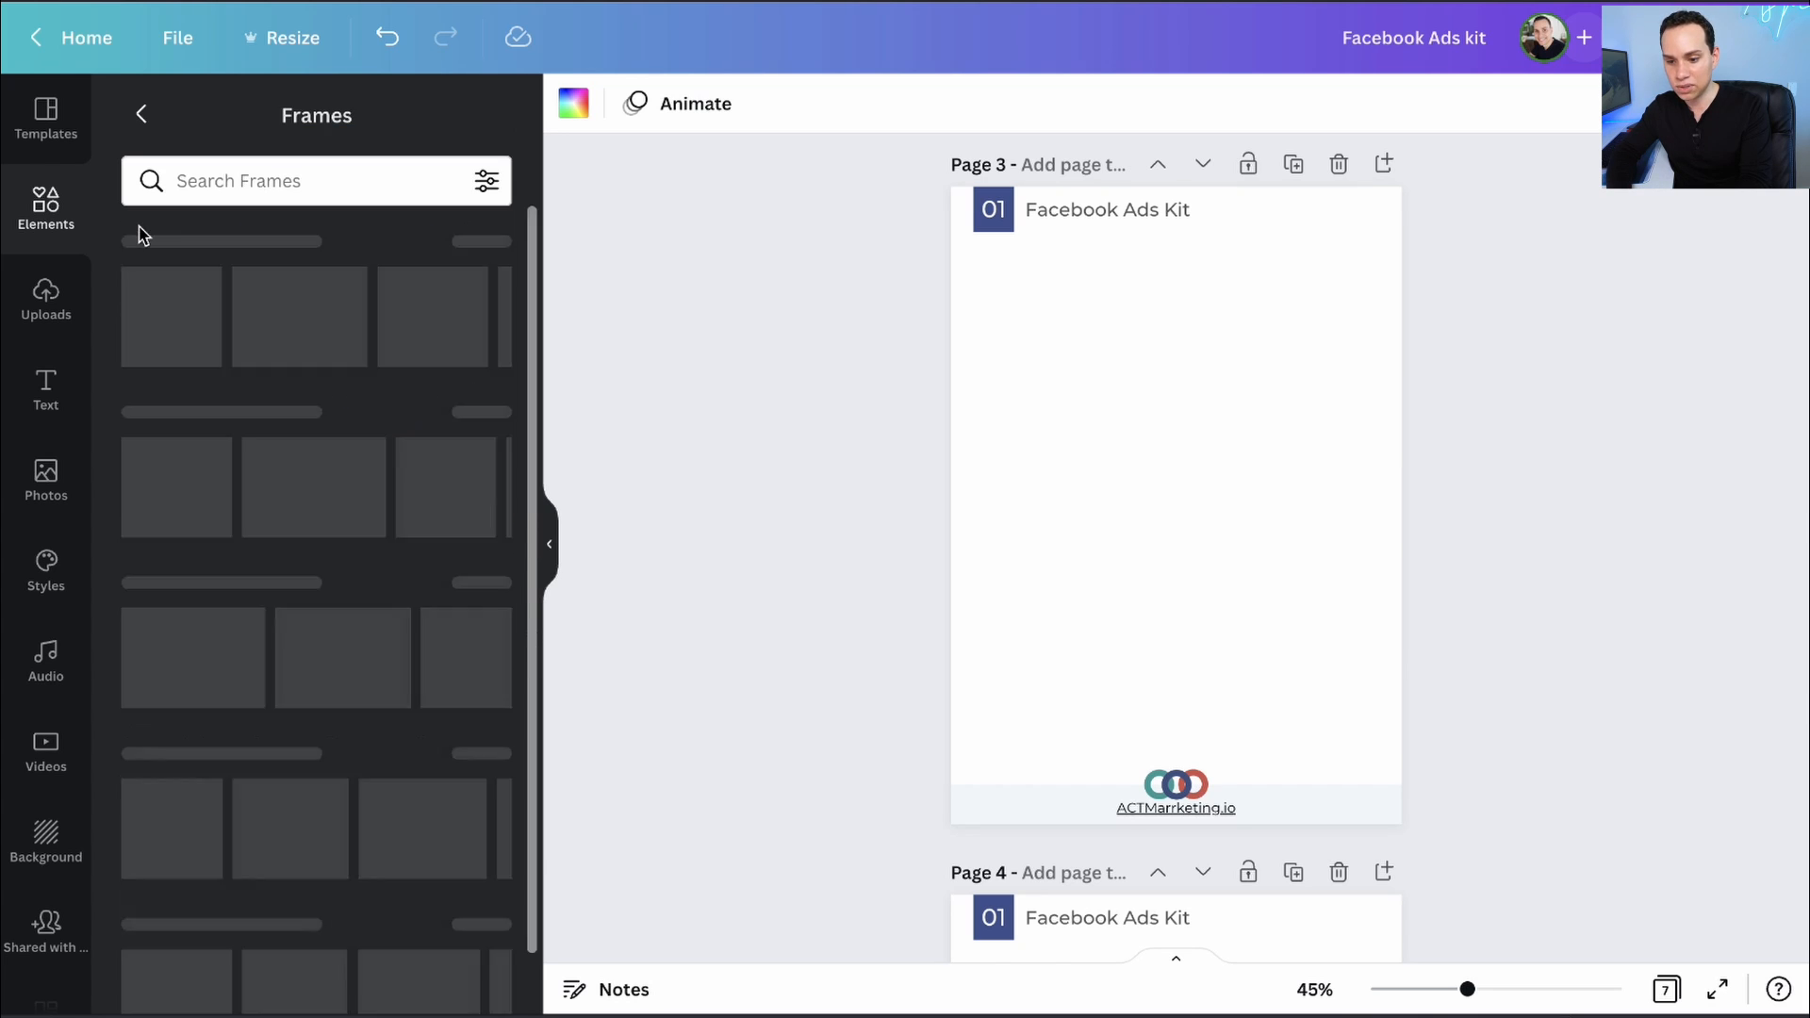
pyautogui.scroll(-8, 282, 525)
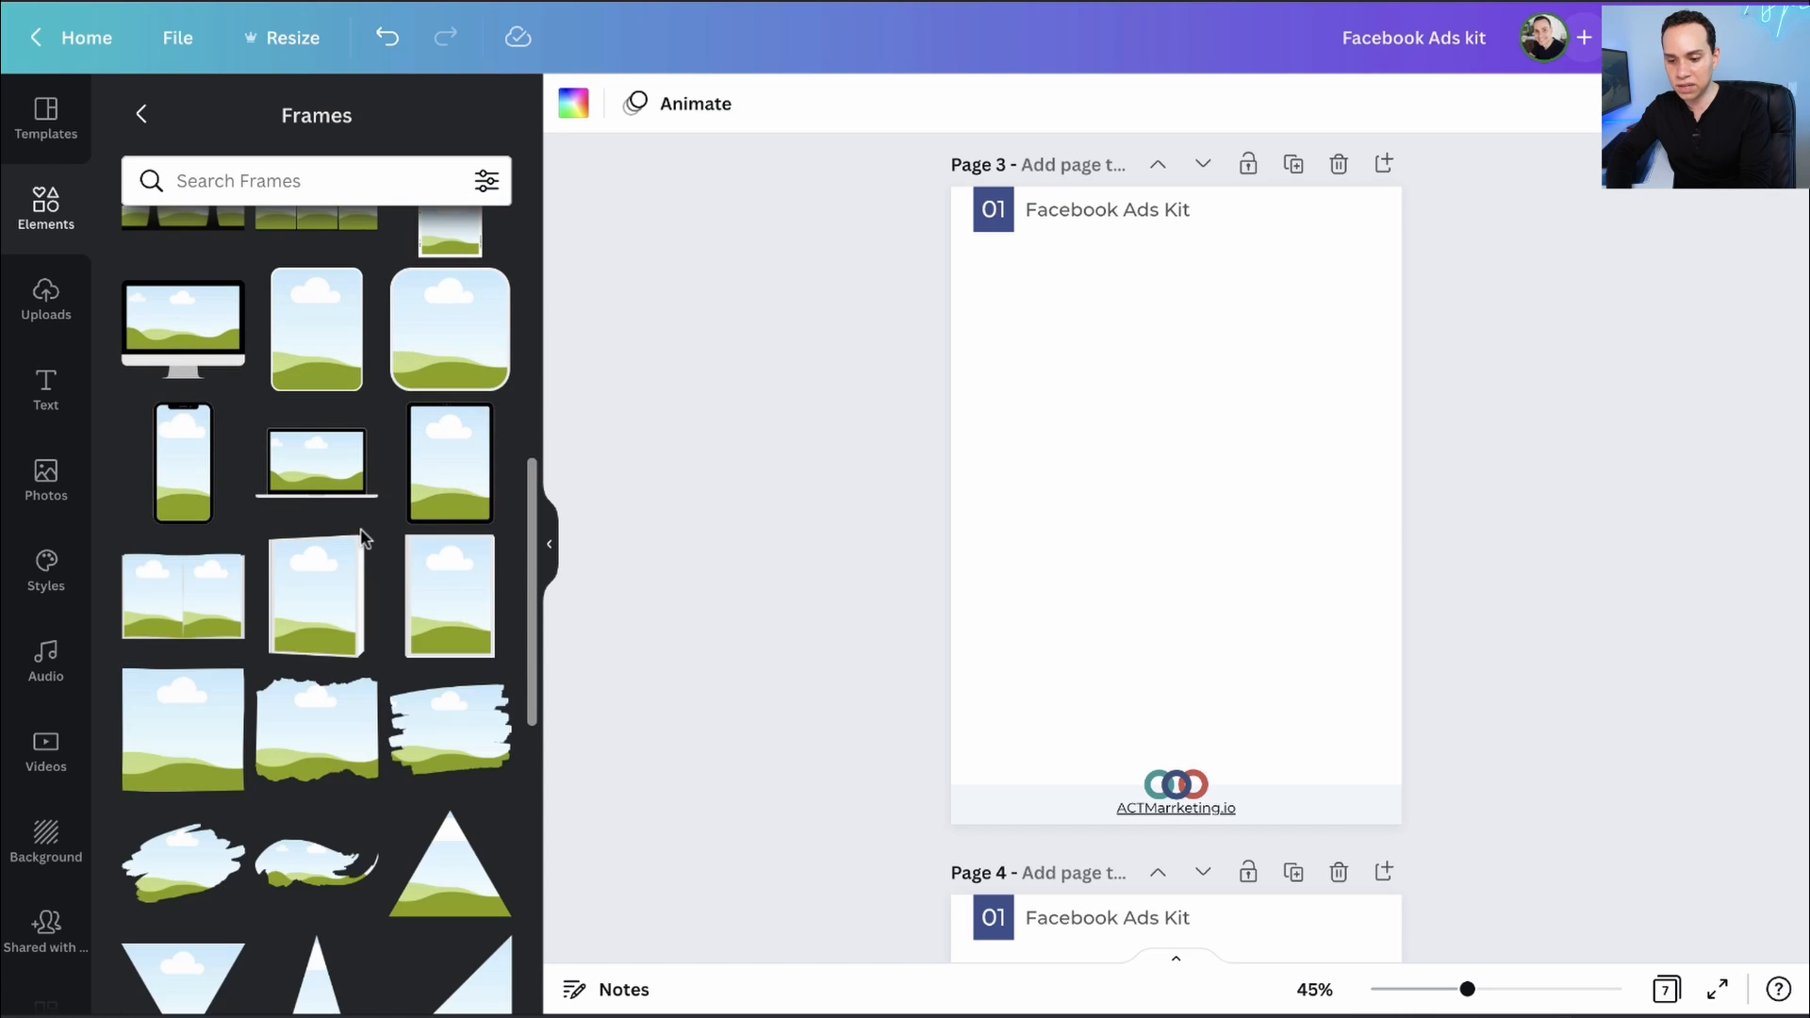
pyautogui.scroll(-3, 291, 524)
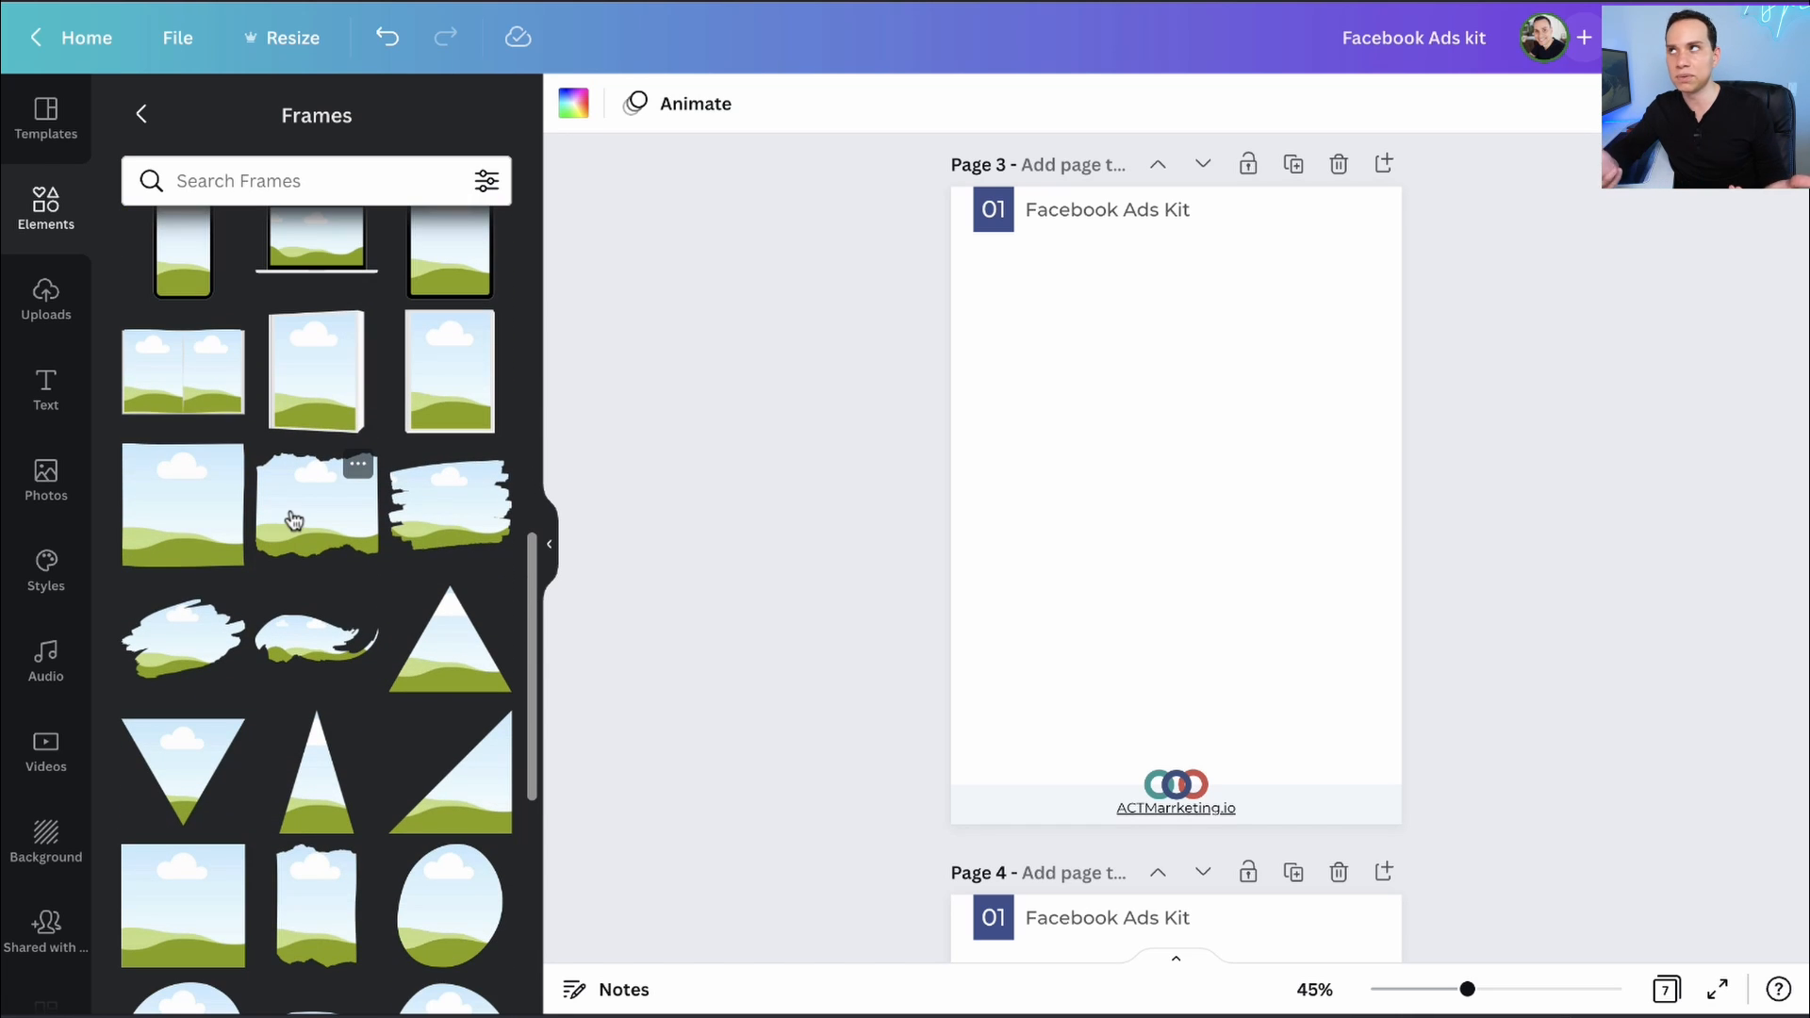
pyautogui.scroll(-3, 293, 520)
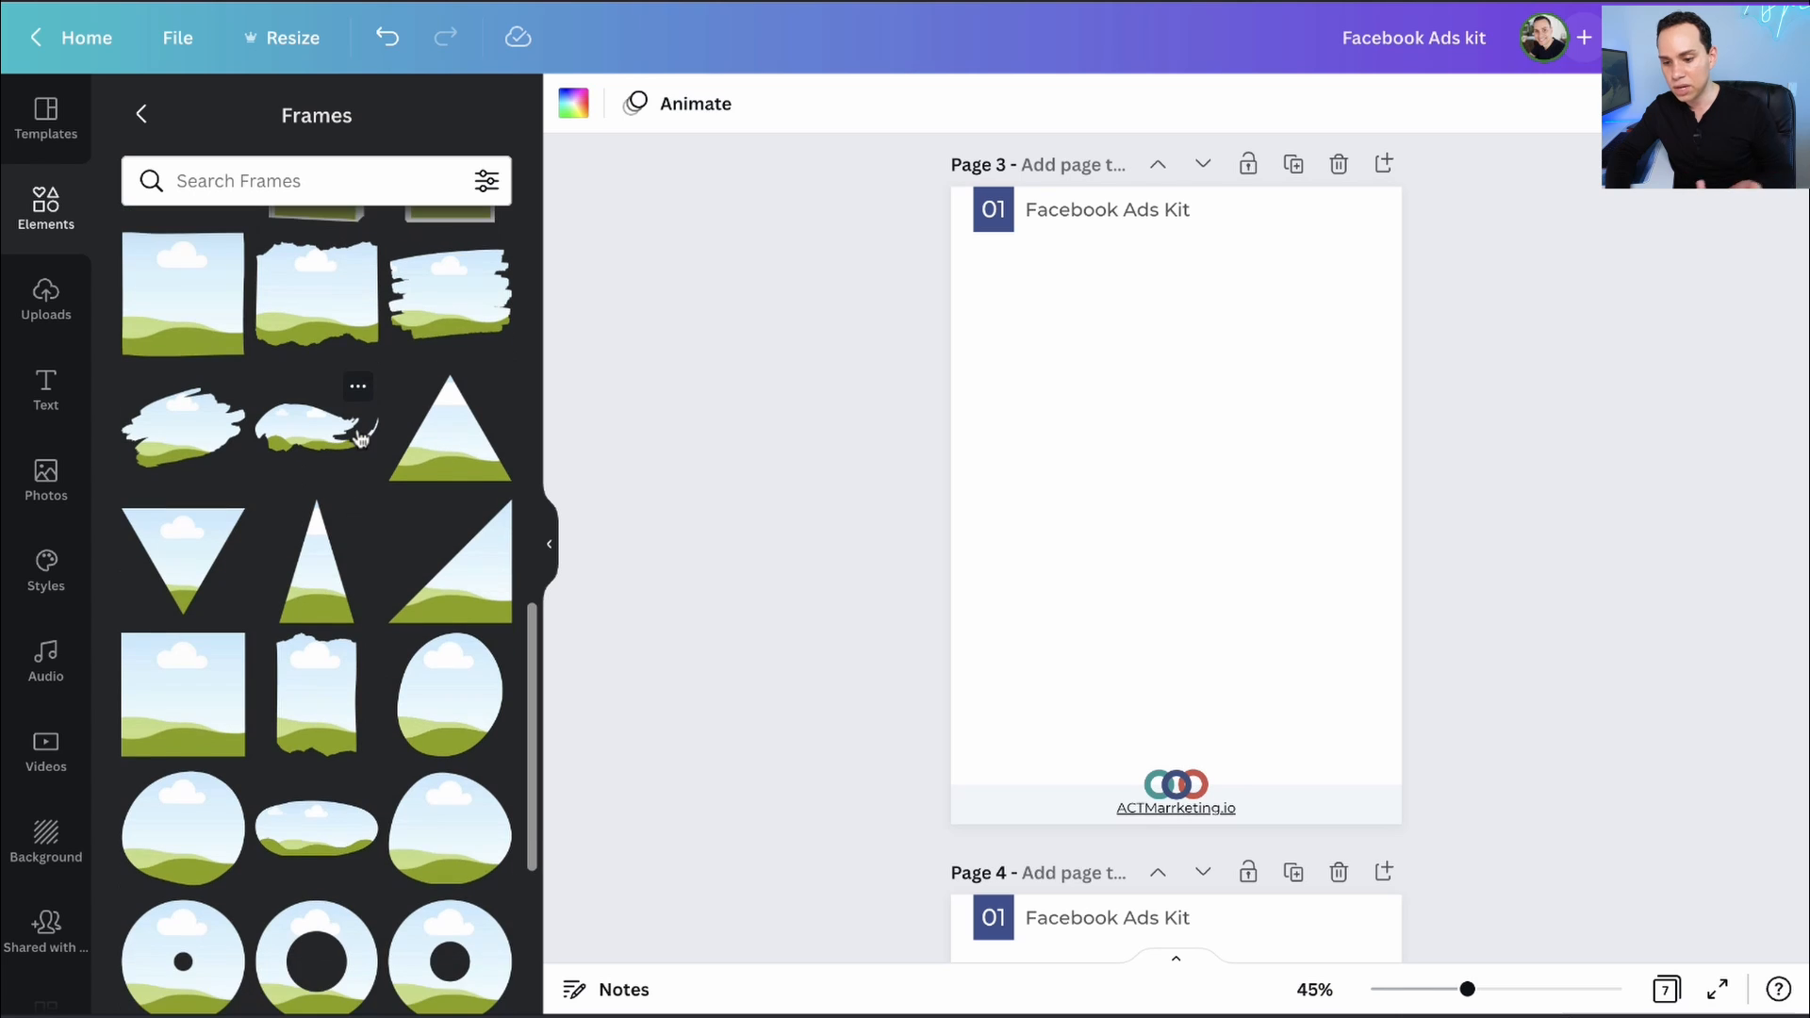
pyautogui.scroll(2, 416, 421)
pyautogui.click(156, 613)
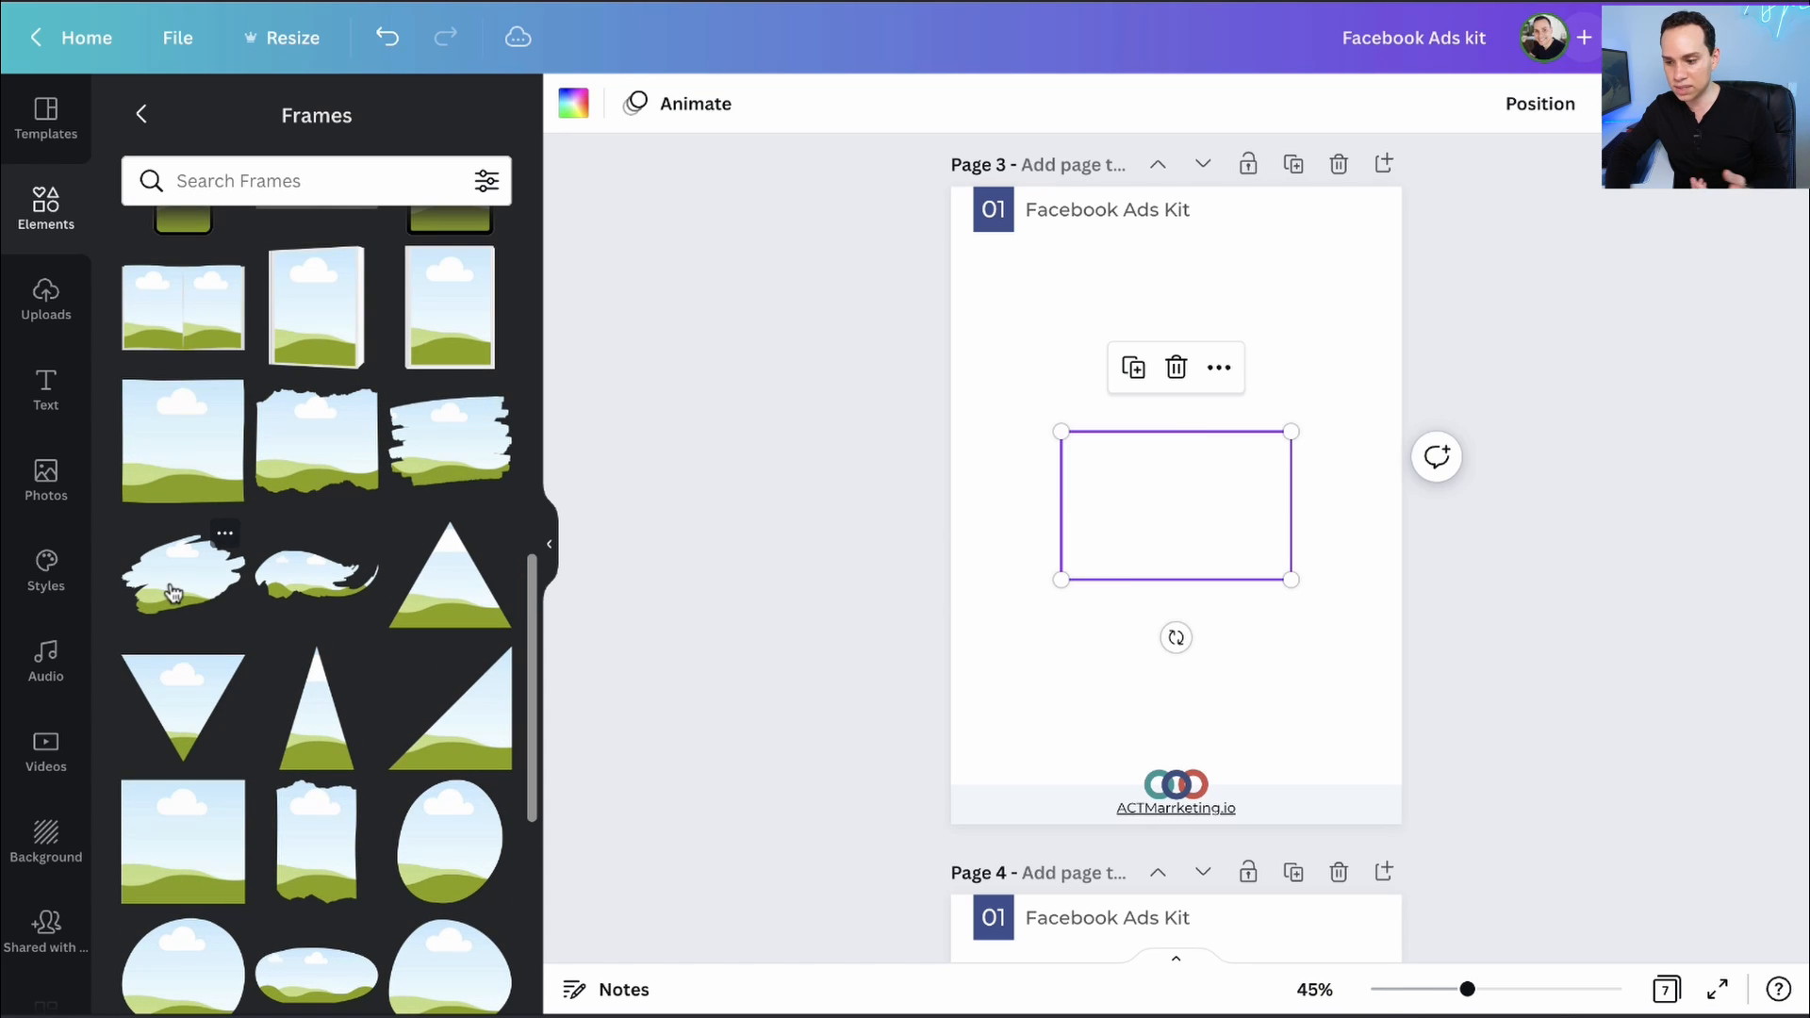
pyautogui.moveTo(1196, 513)
pyautogui.mouseDown()
pyautogui.moveTo(1285, 315)
pyautogui.moveTo(1286, 739)
pyautogui.moveTo(1330, 510)
pyautogui.moveTo(1321, 300)
pyautogui.moveTo(1313, 343)
pyautogui.mouseUp()
pyautogui.click(1478, 375)
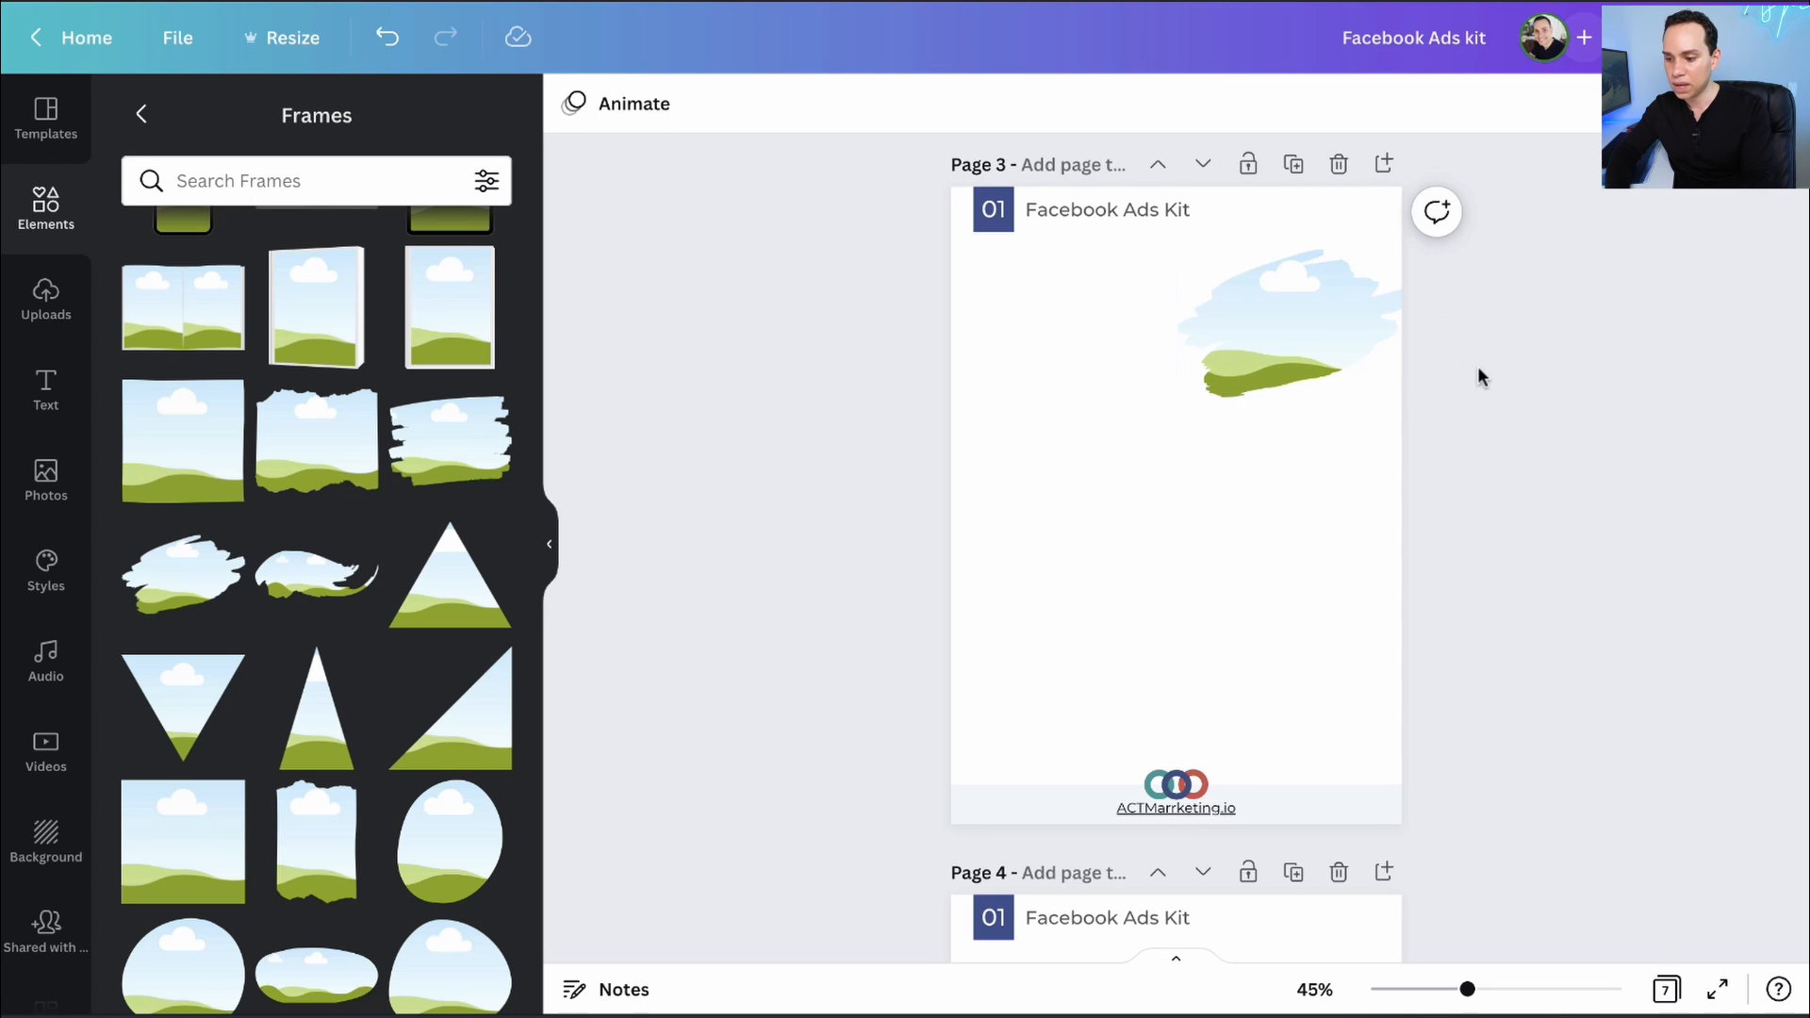
pyautogui.click(142, 114)
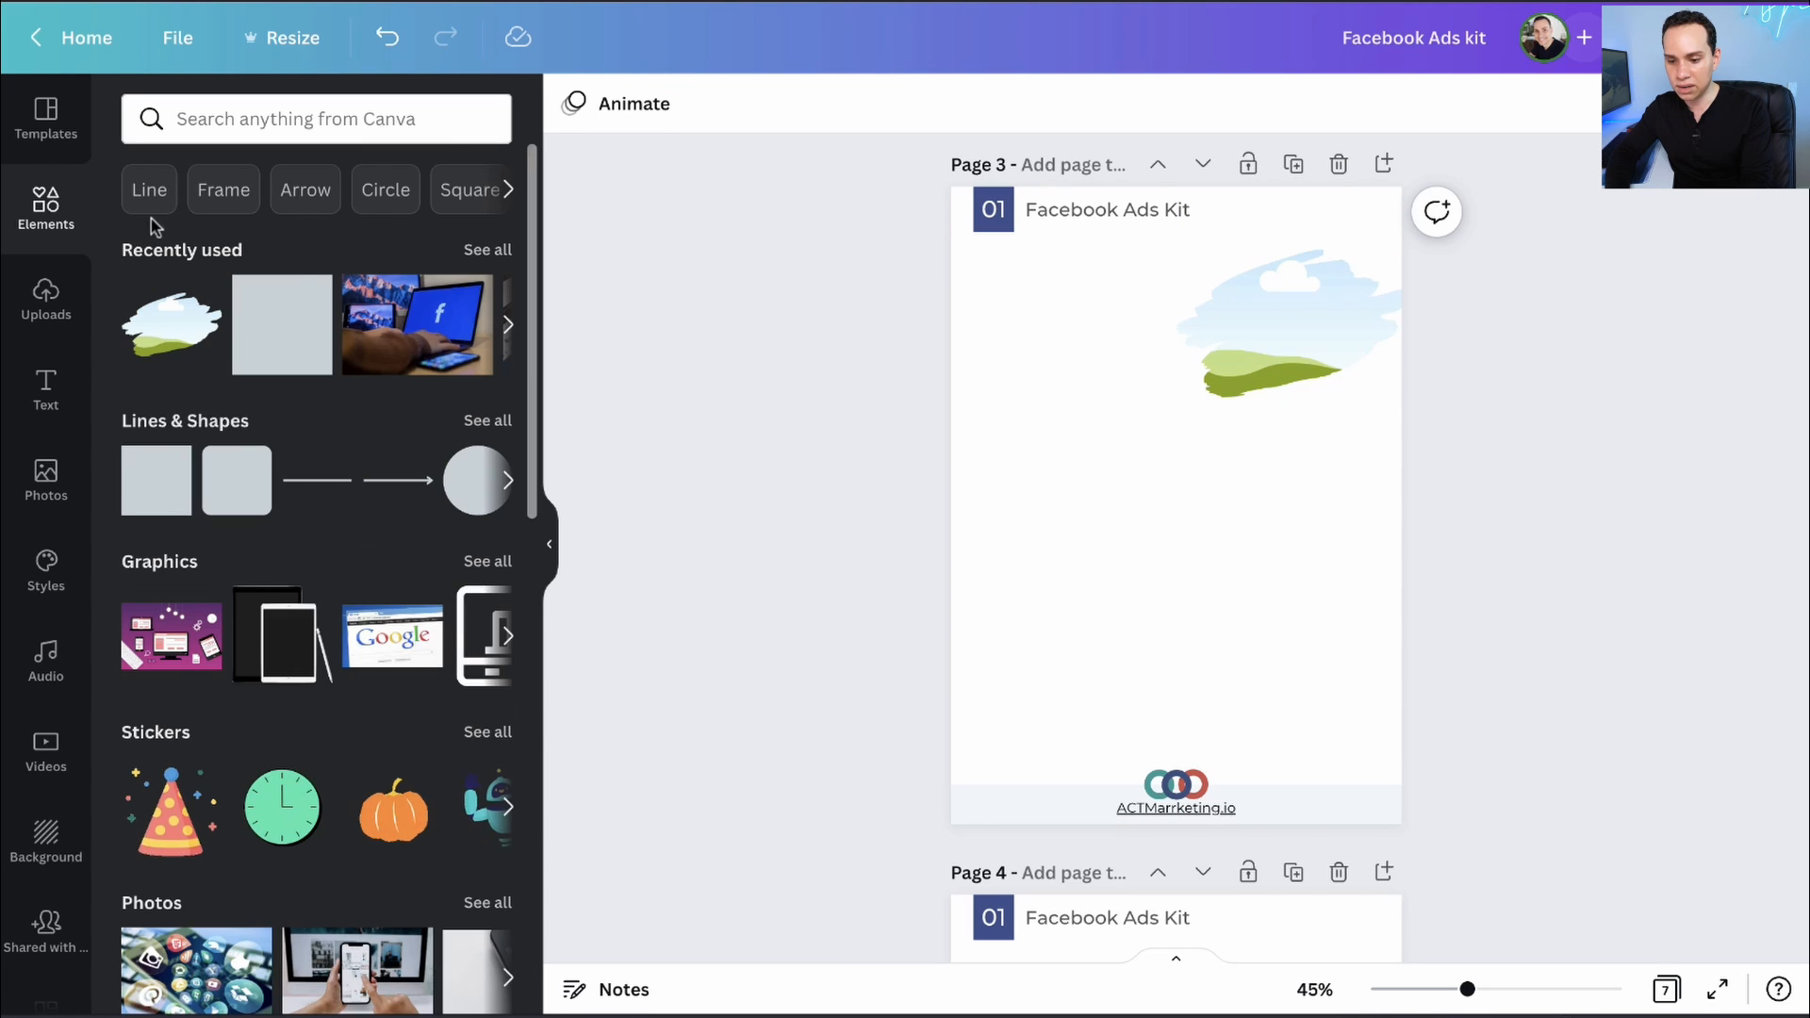
# - Search Elements for 'data big' photos, filtered to free results only
pyautogui.click(321, 120)
pyautogui.write('data big')
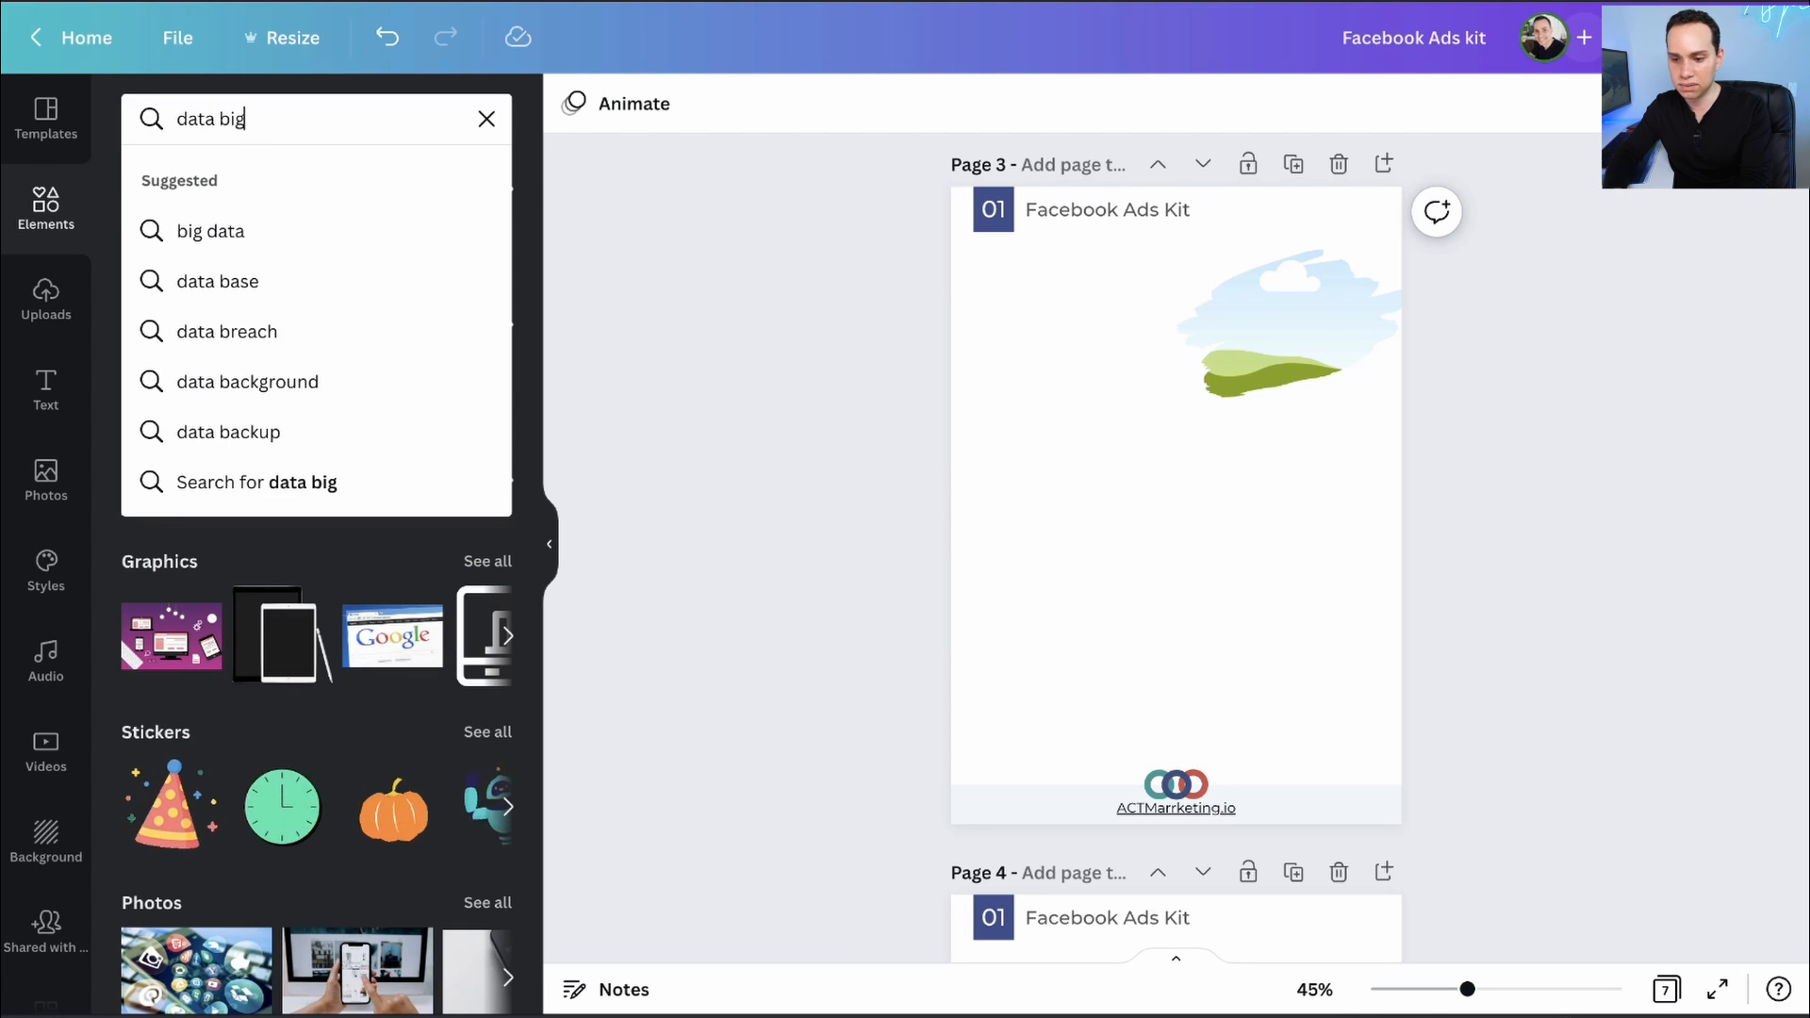
pyautogui.press('Return')
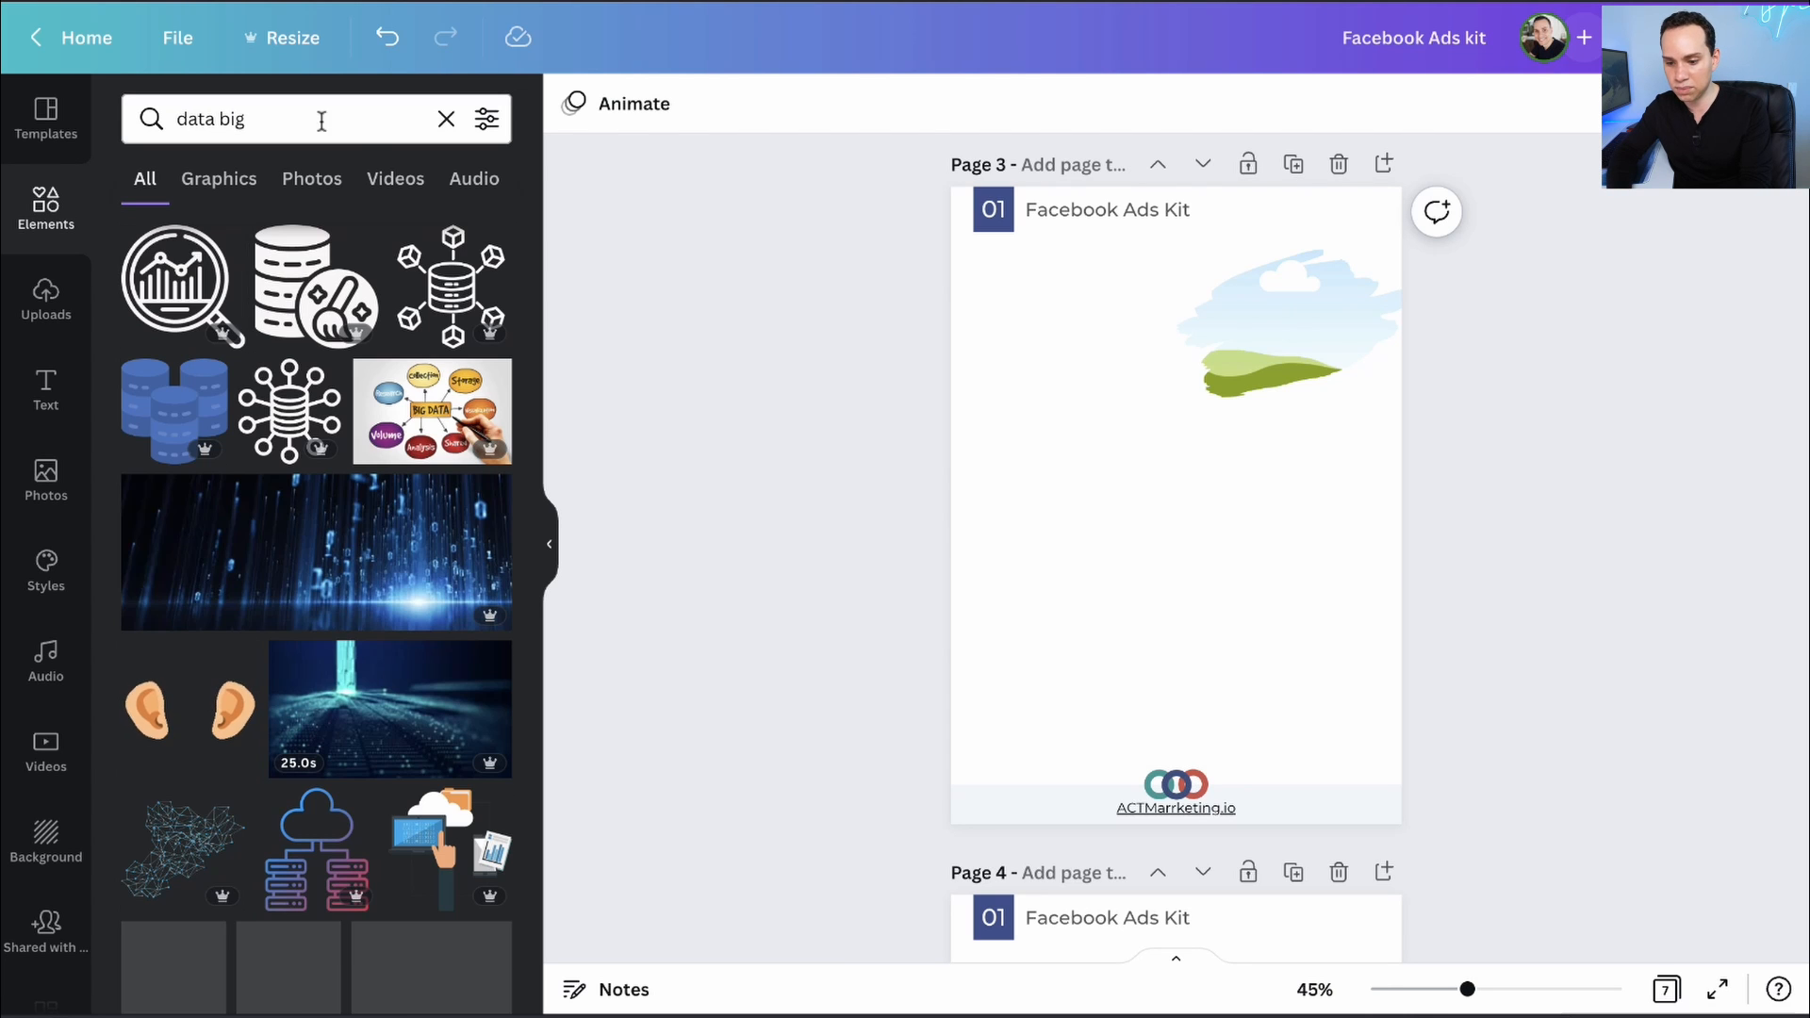
pyautogui.click(304, 181)
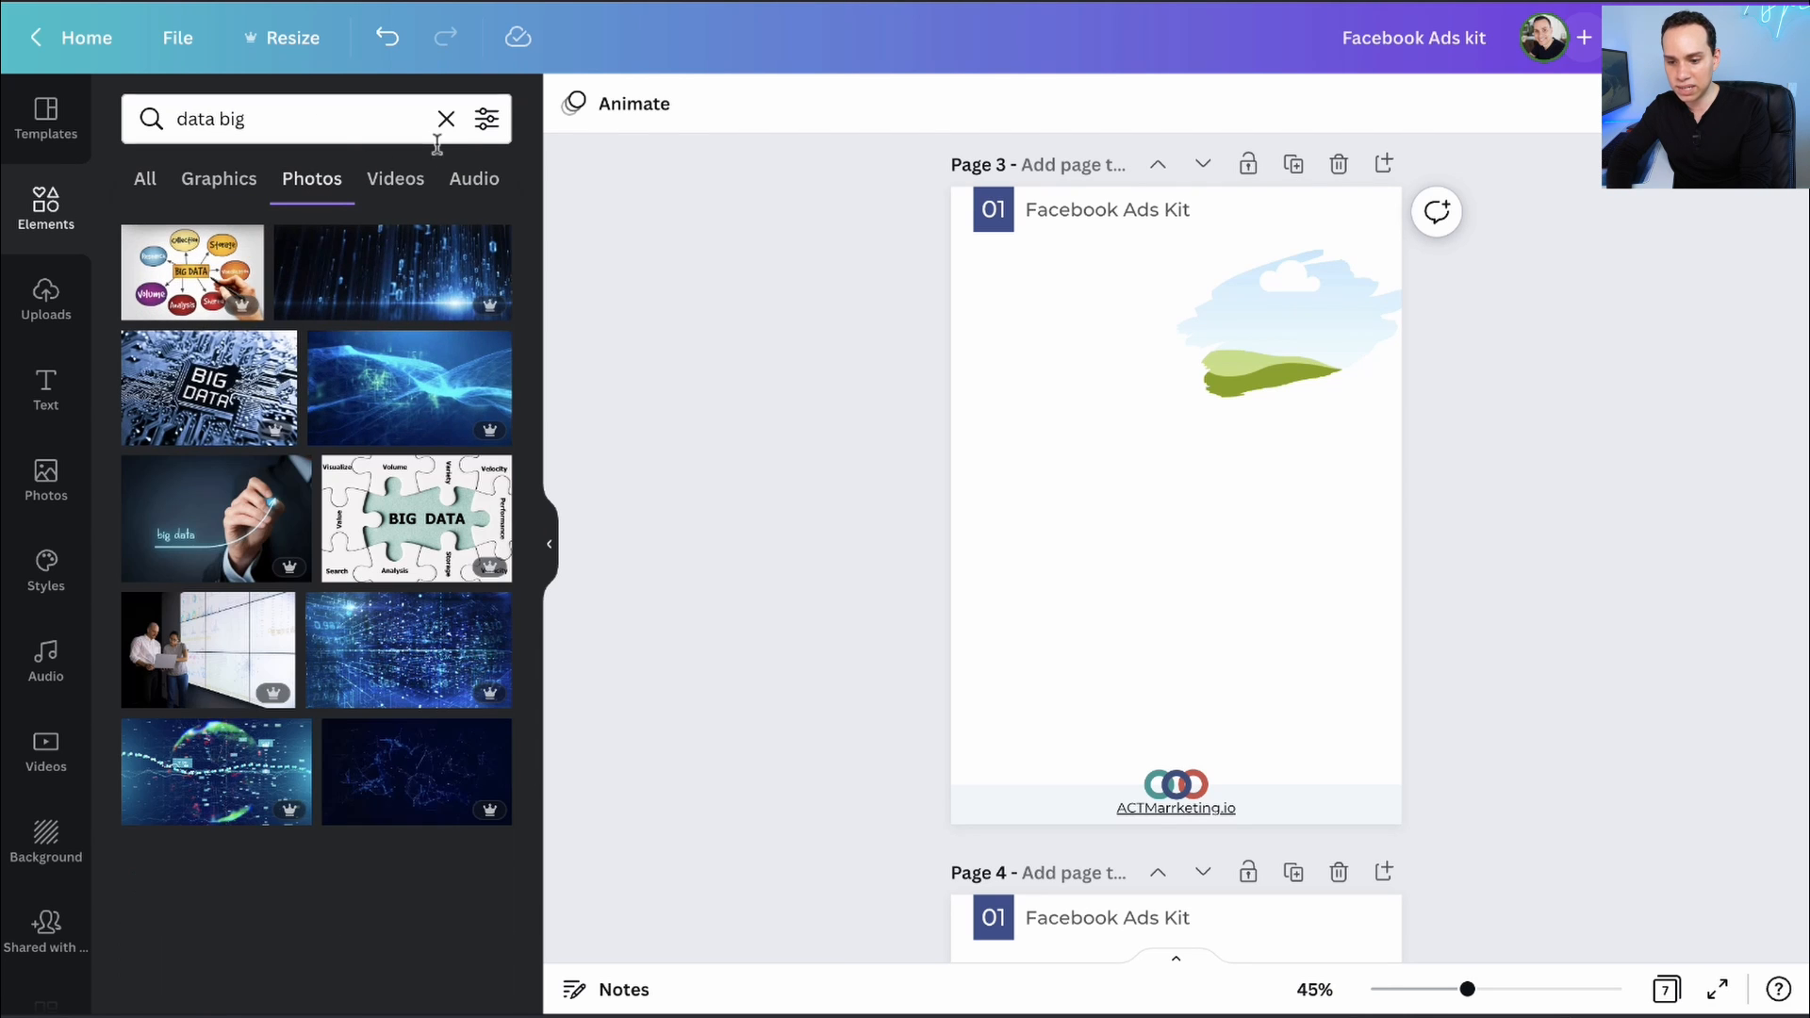
pyautogui.click(486, 119)
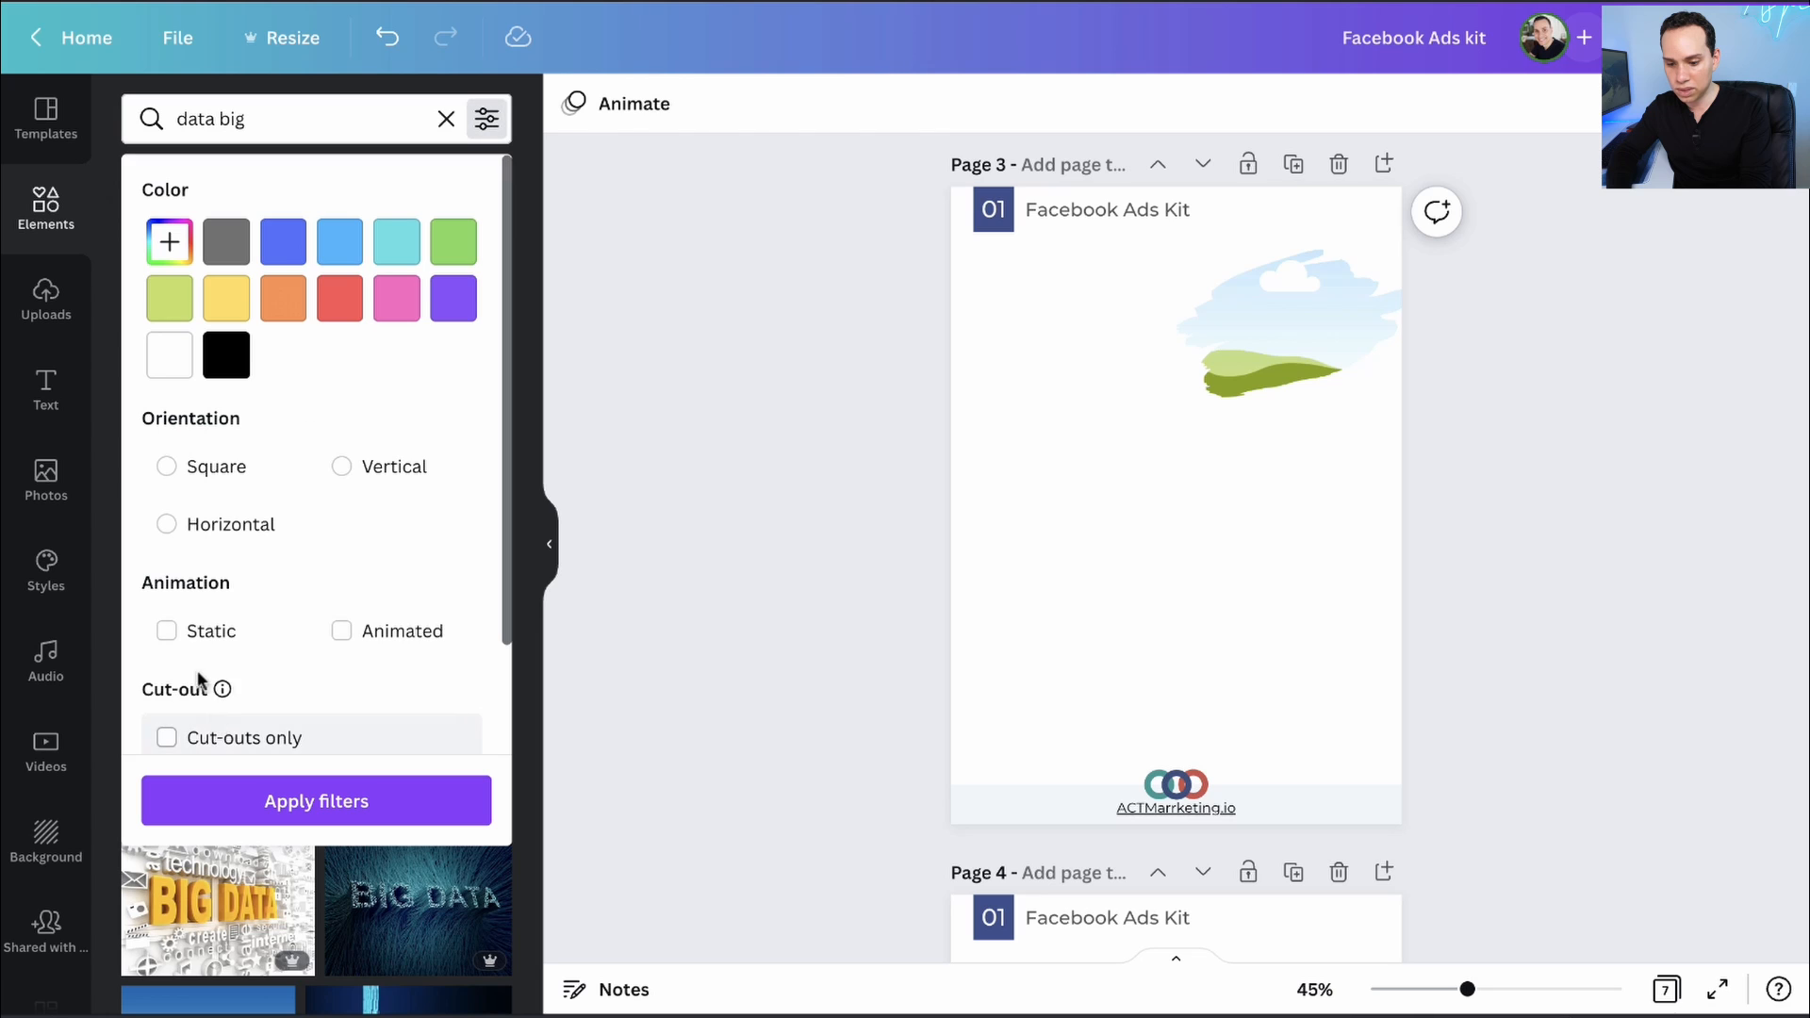
pyautogui.scroll(-2, 202, 651)
pyautogui.click(204, 716)
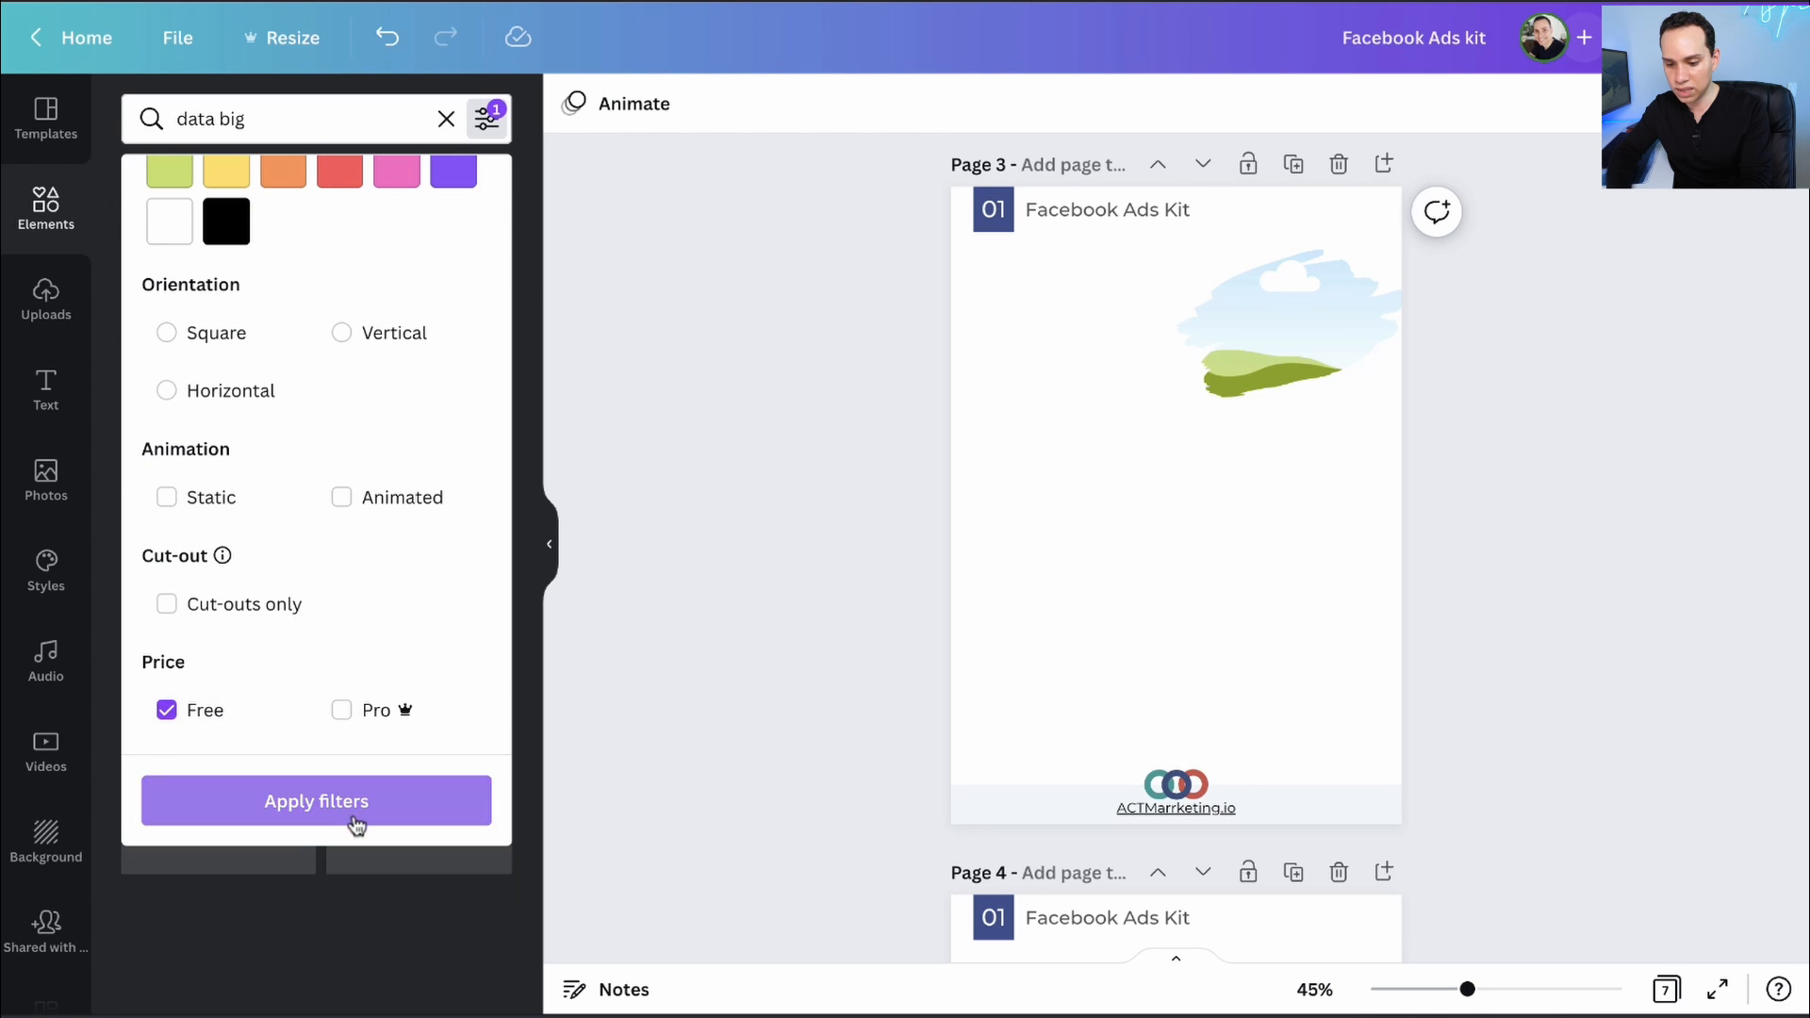
pyautogui.click(355, 816)
# - Drop the calculator-and-pen paperwork photo into the brush-stroke frame
pyautogui.scroll(-3, 146, 525)
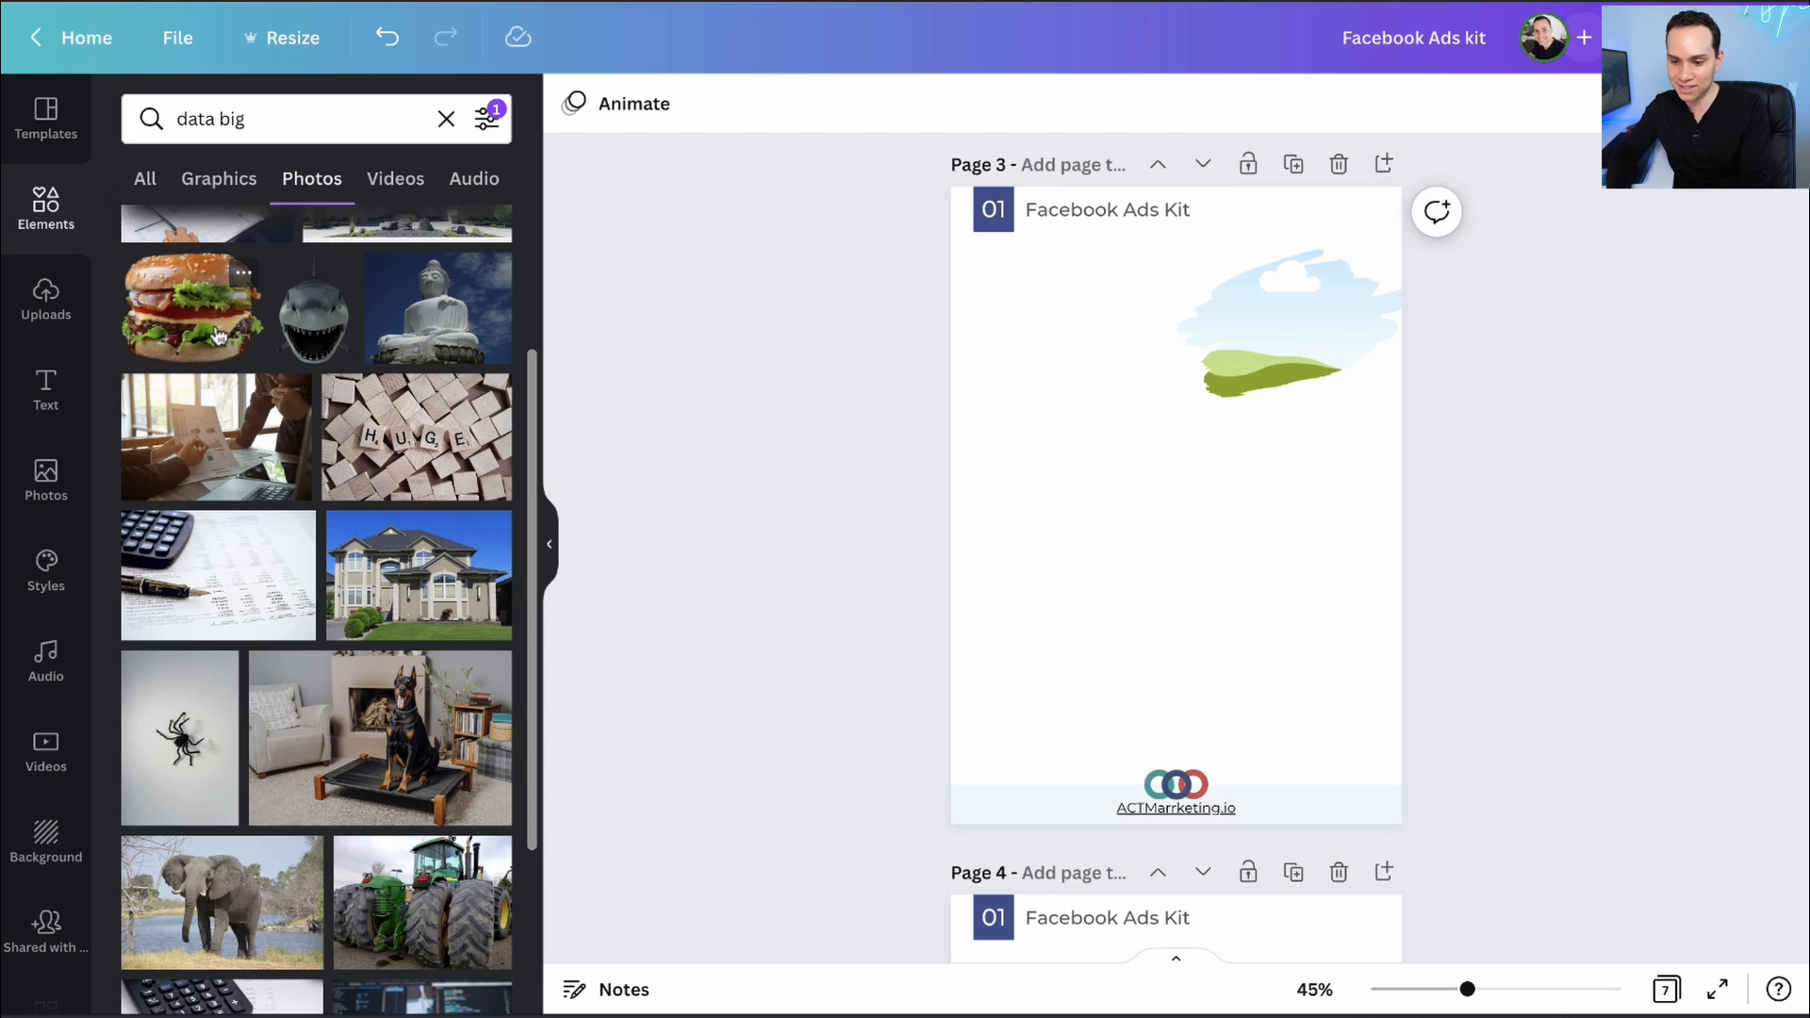
pyautogui.scroll(-8, 322, 492)
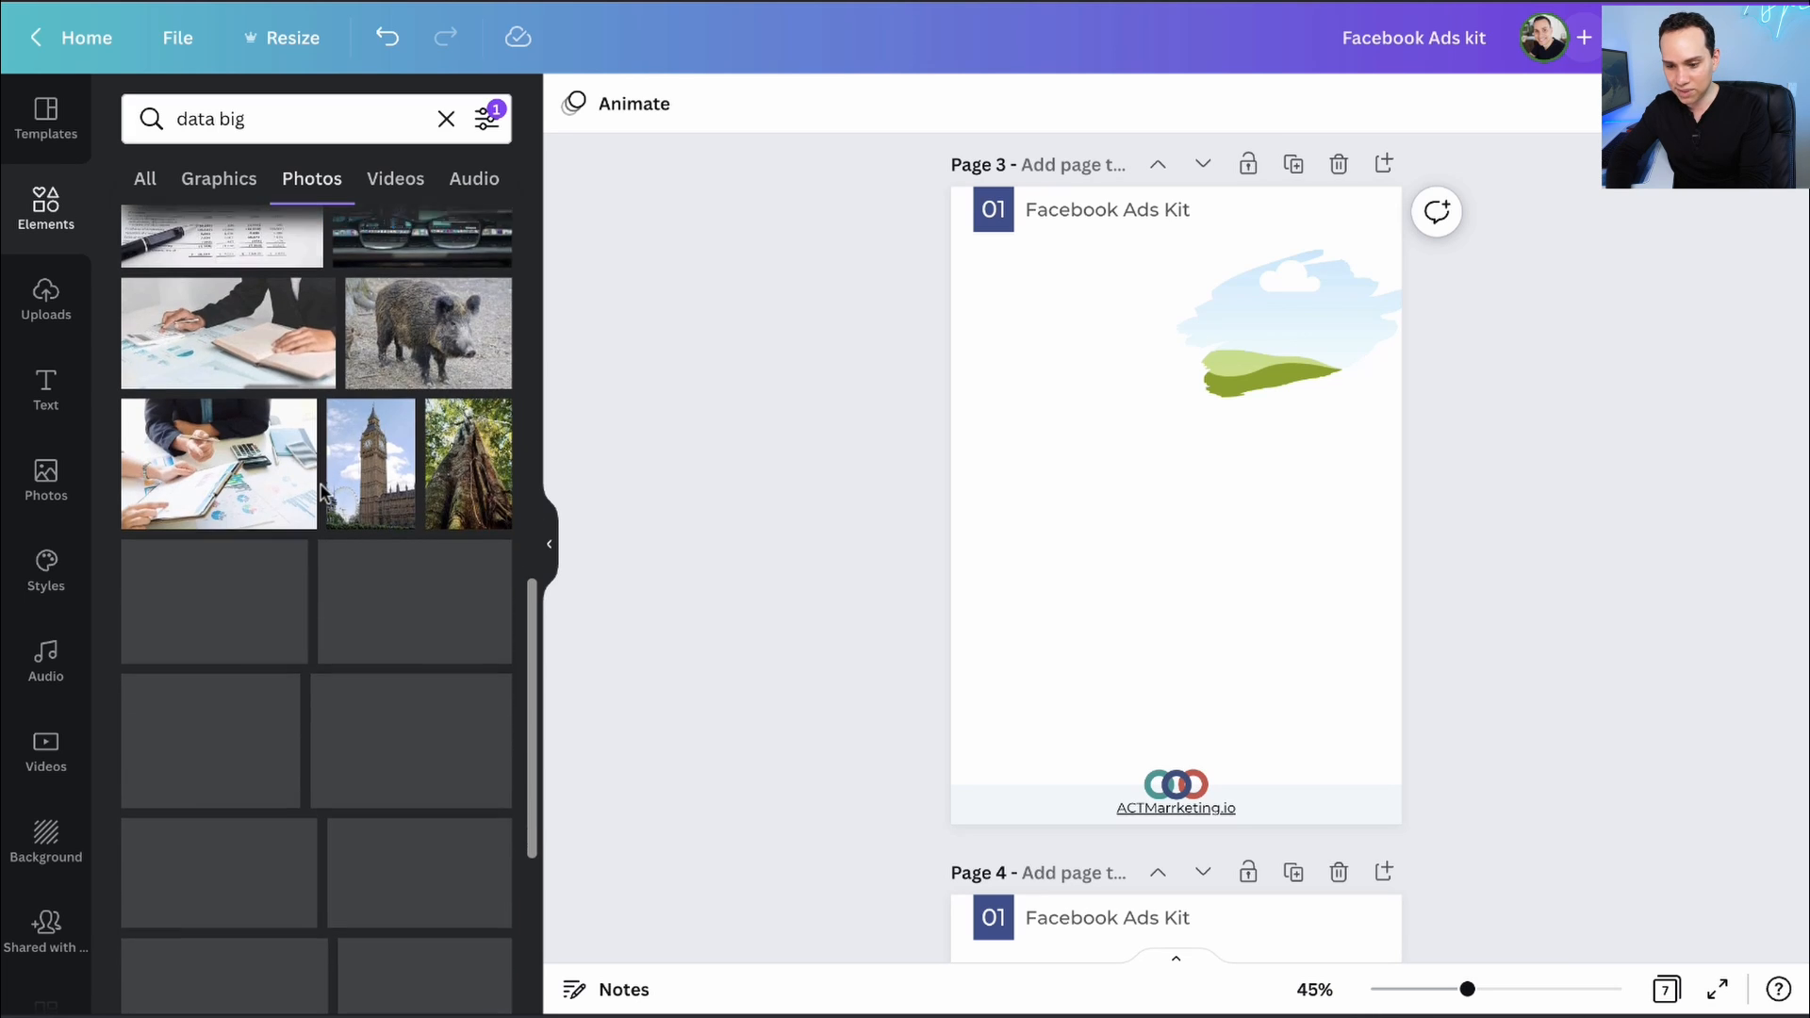
pyautogui.scroll(10, 322, 492)
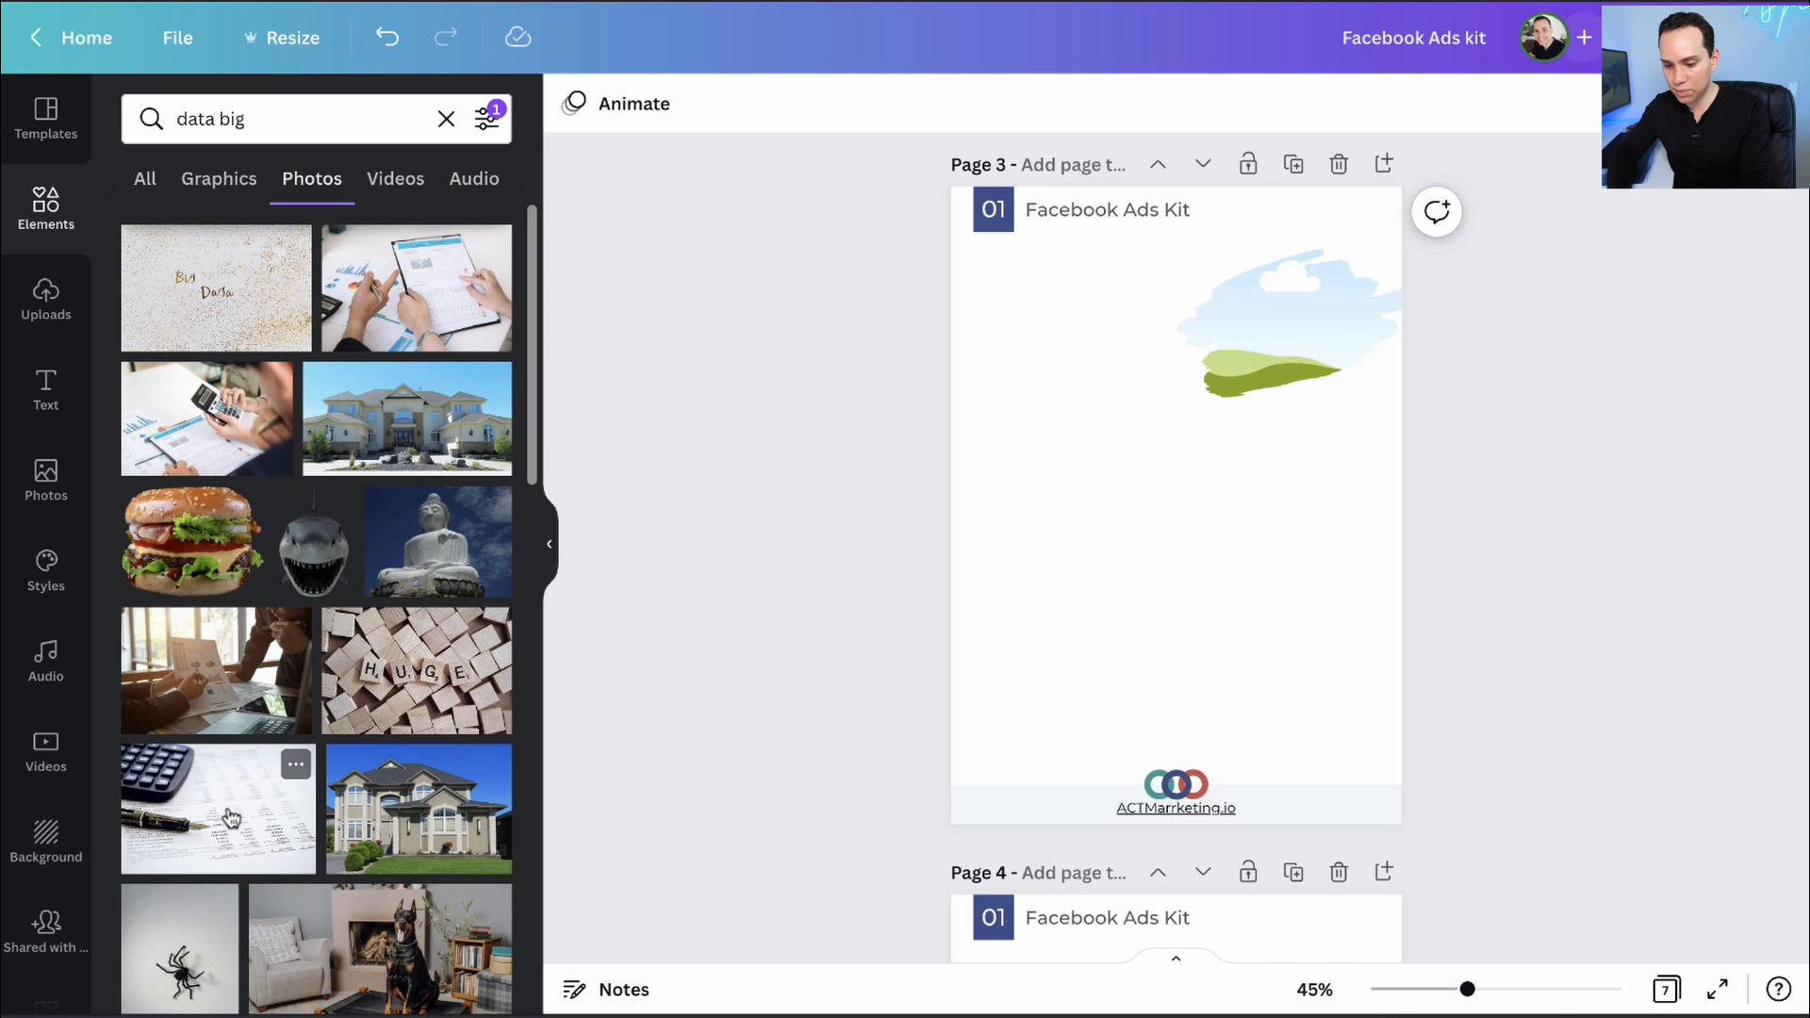
pyautogui.moveTo(231, 817); pyautogui.dragTo(1297, 320)
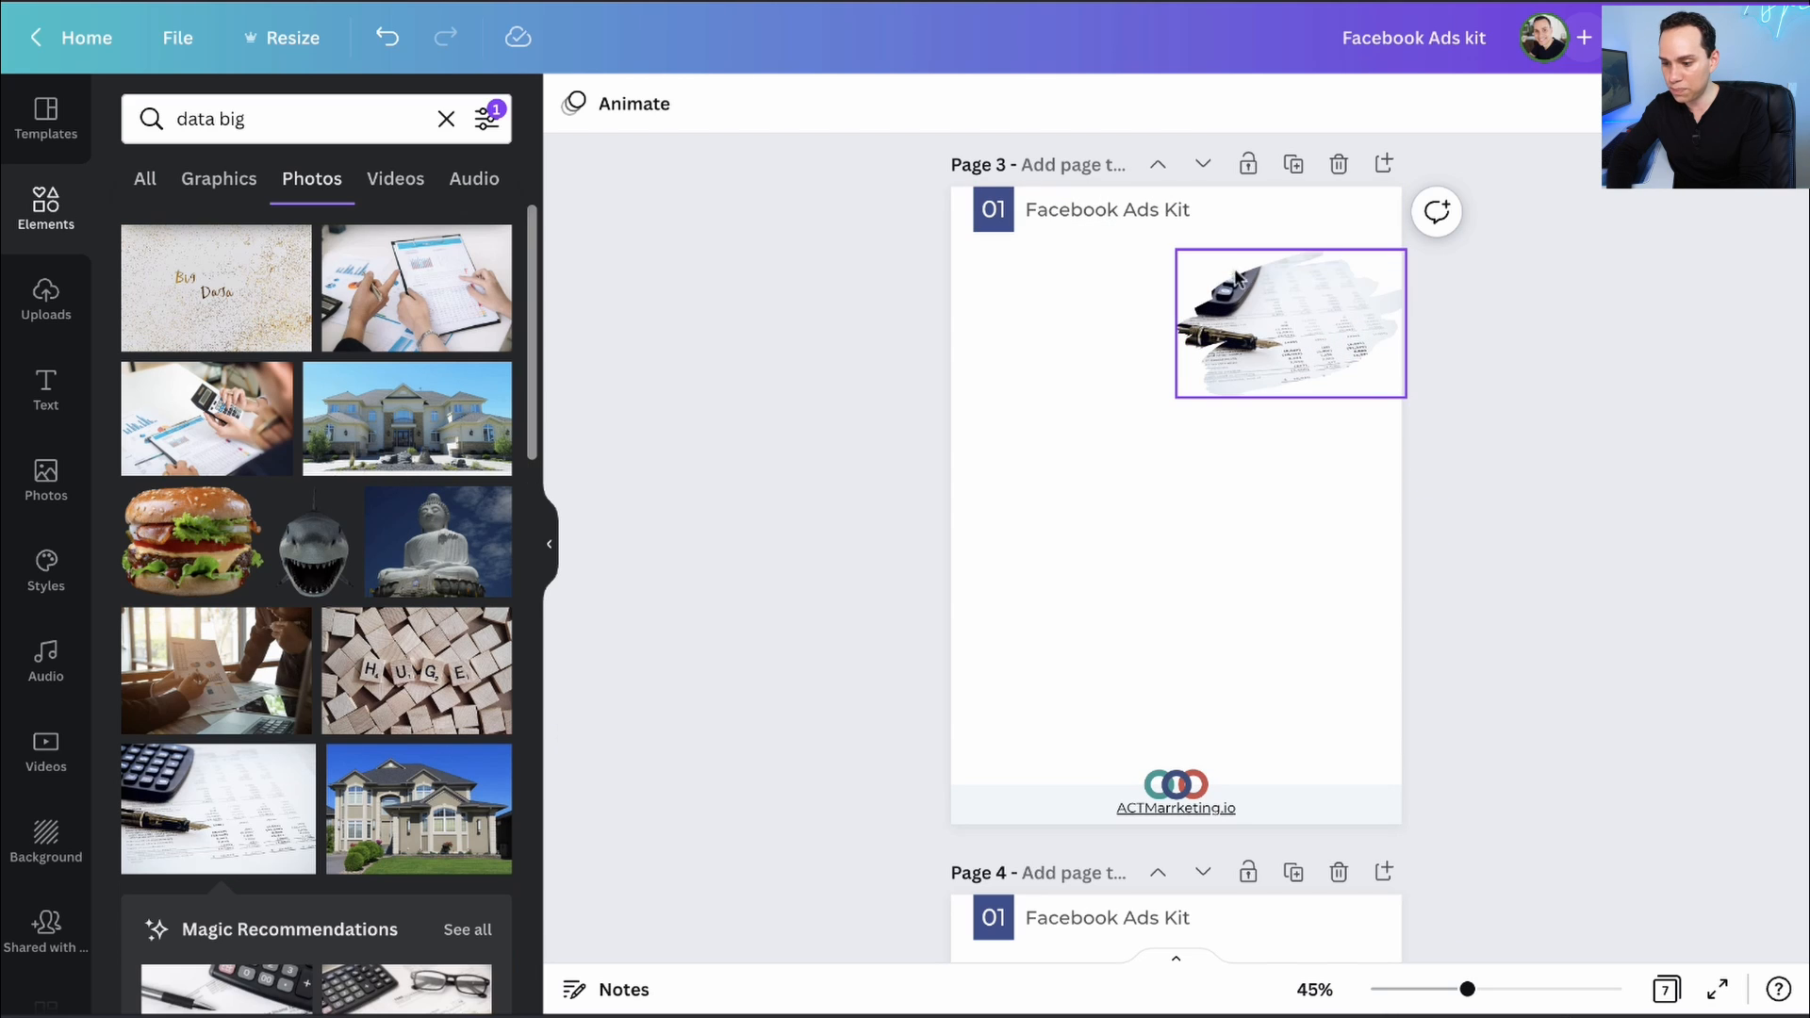
# - Enlarge and reposition the calculator photo within its brush-stroke frame
pyautogui.doubleClick(1297, 314)
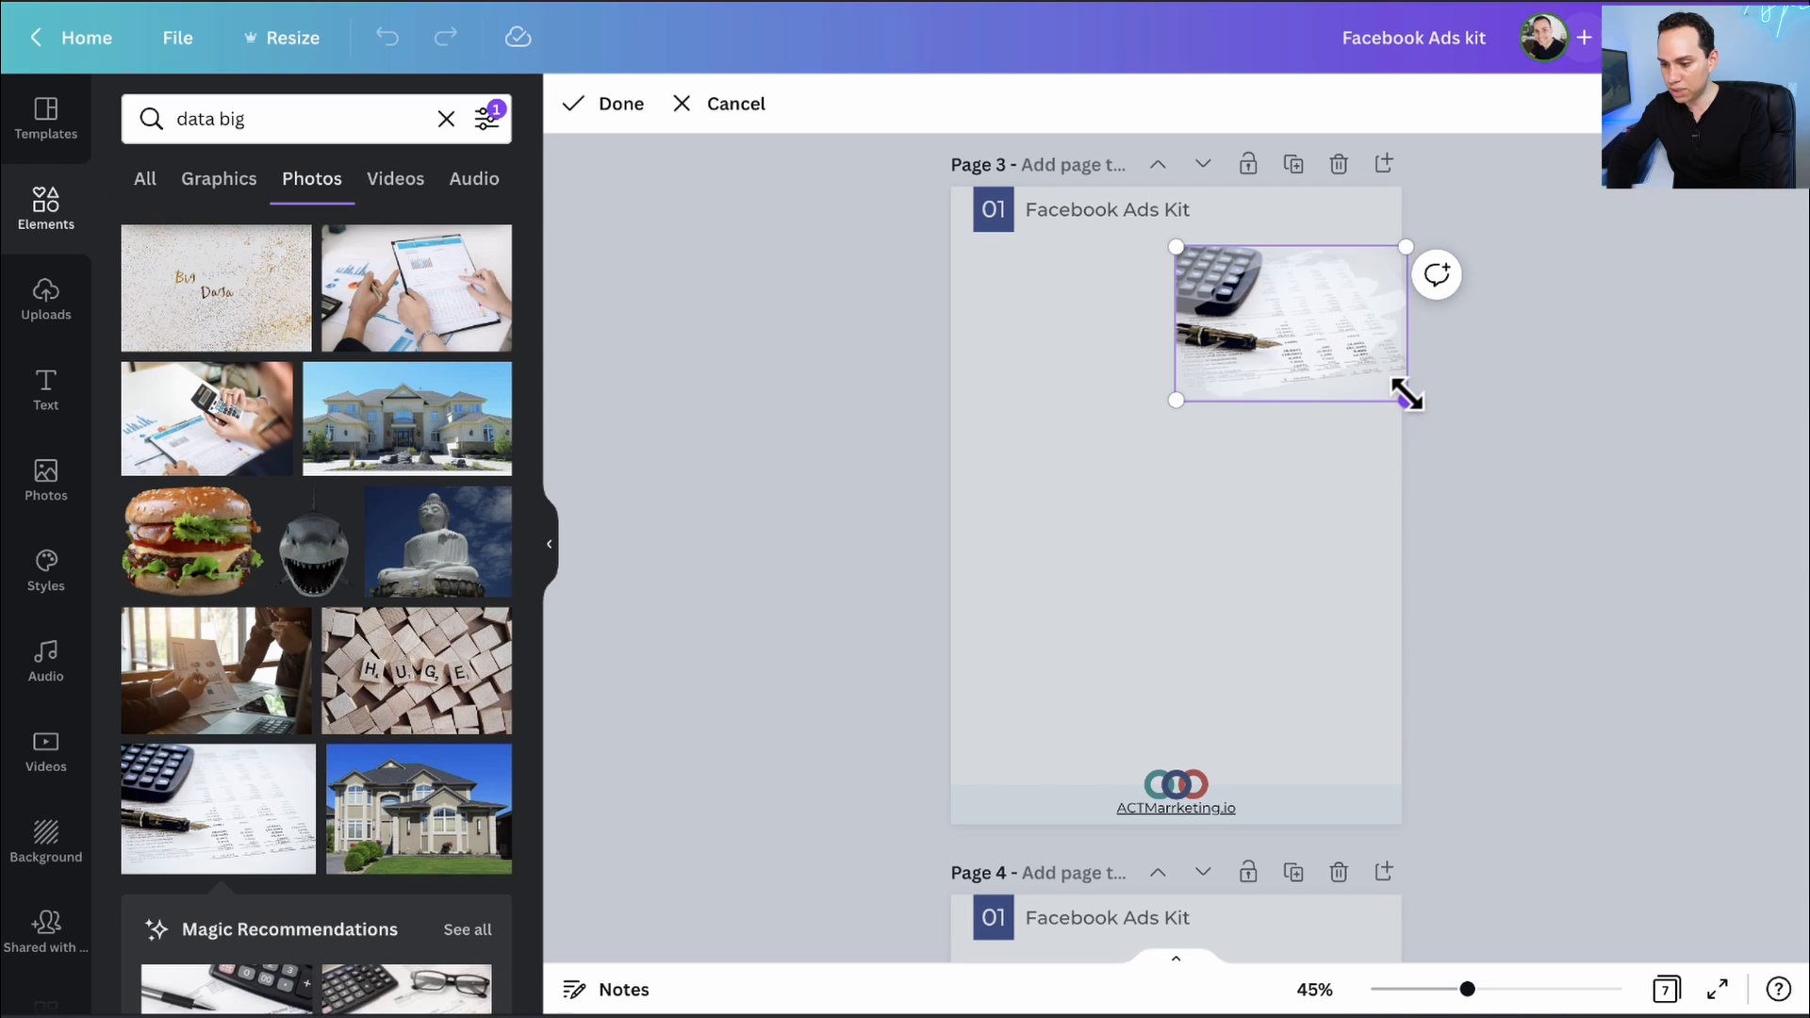
pyautogui.moveTo(1405, 396); pyautogui.dragTo(1507, 447)
pyautogui.moveTo(1306, 323); pyautogui.dragTo(1321, 346)
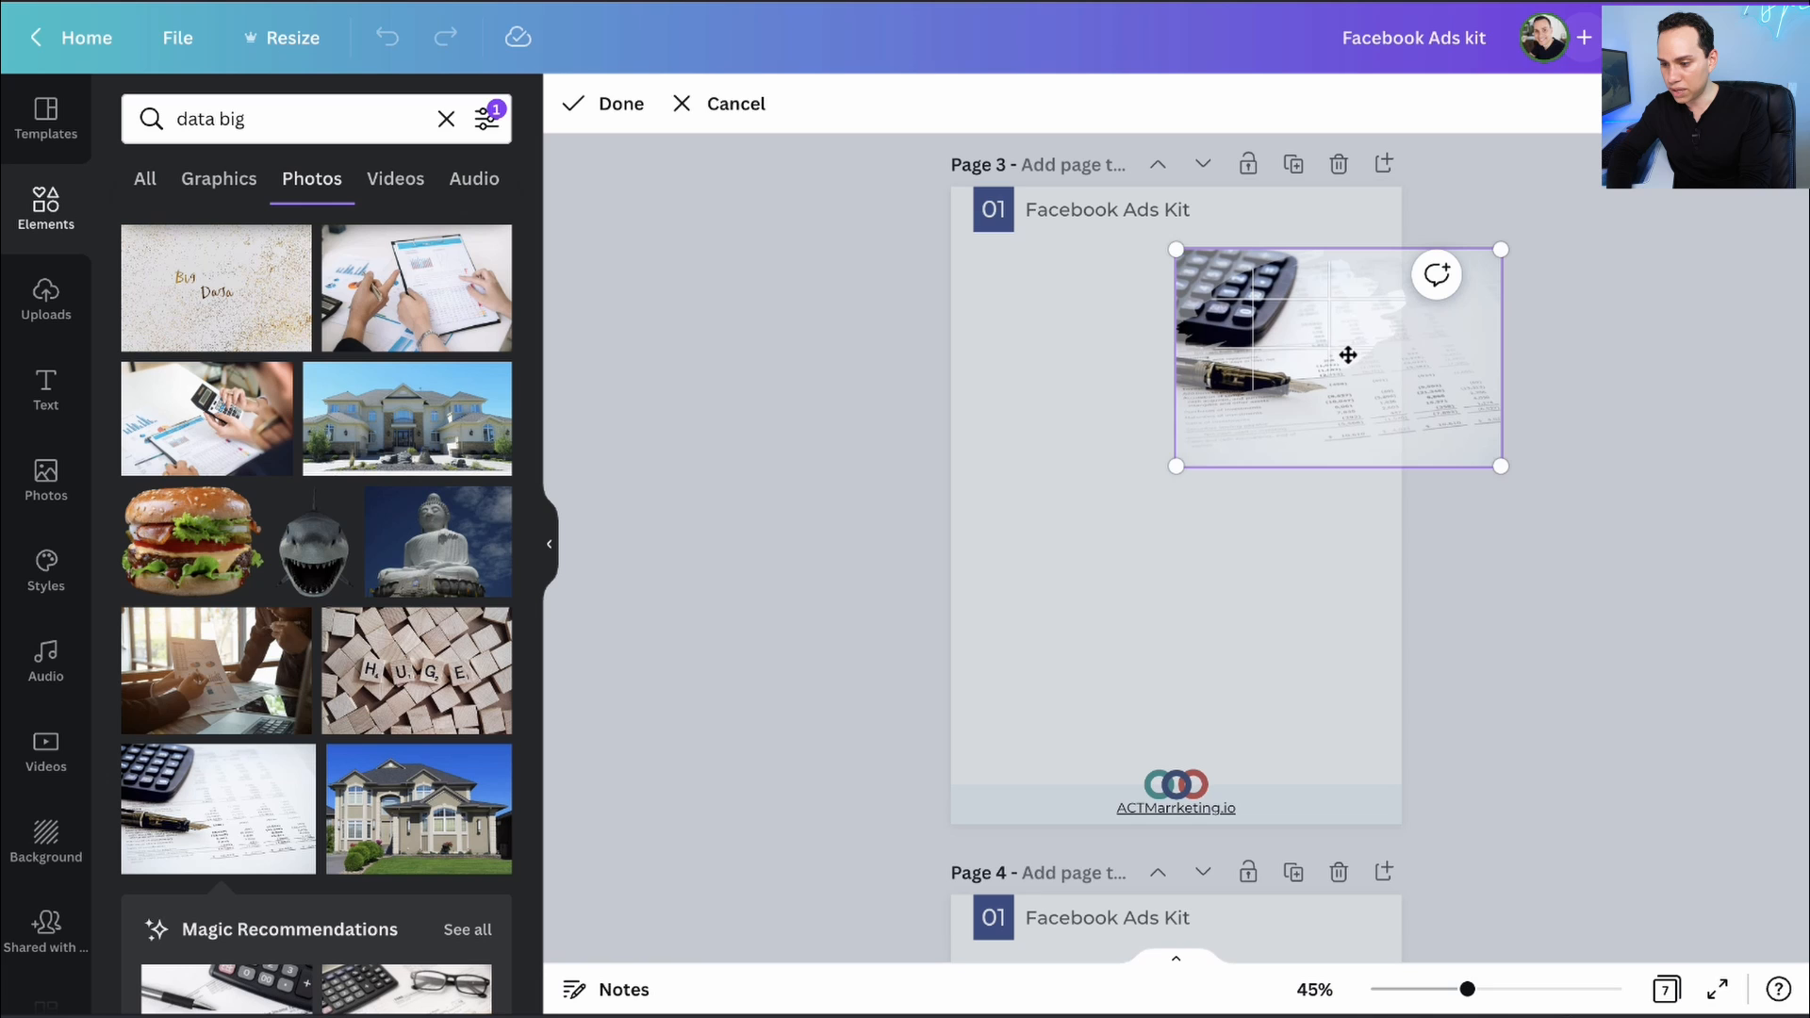
pyautogui.moveTo(1505, 472); pyautogui.dragTo(1614, 577)
pyautogui.click(1584, 633)
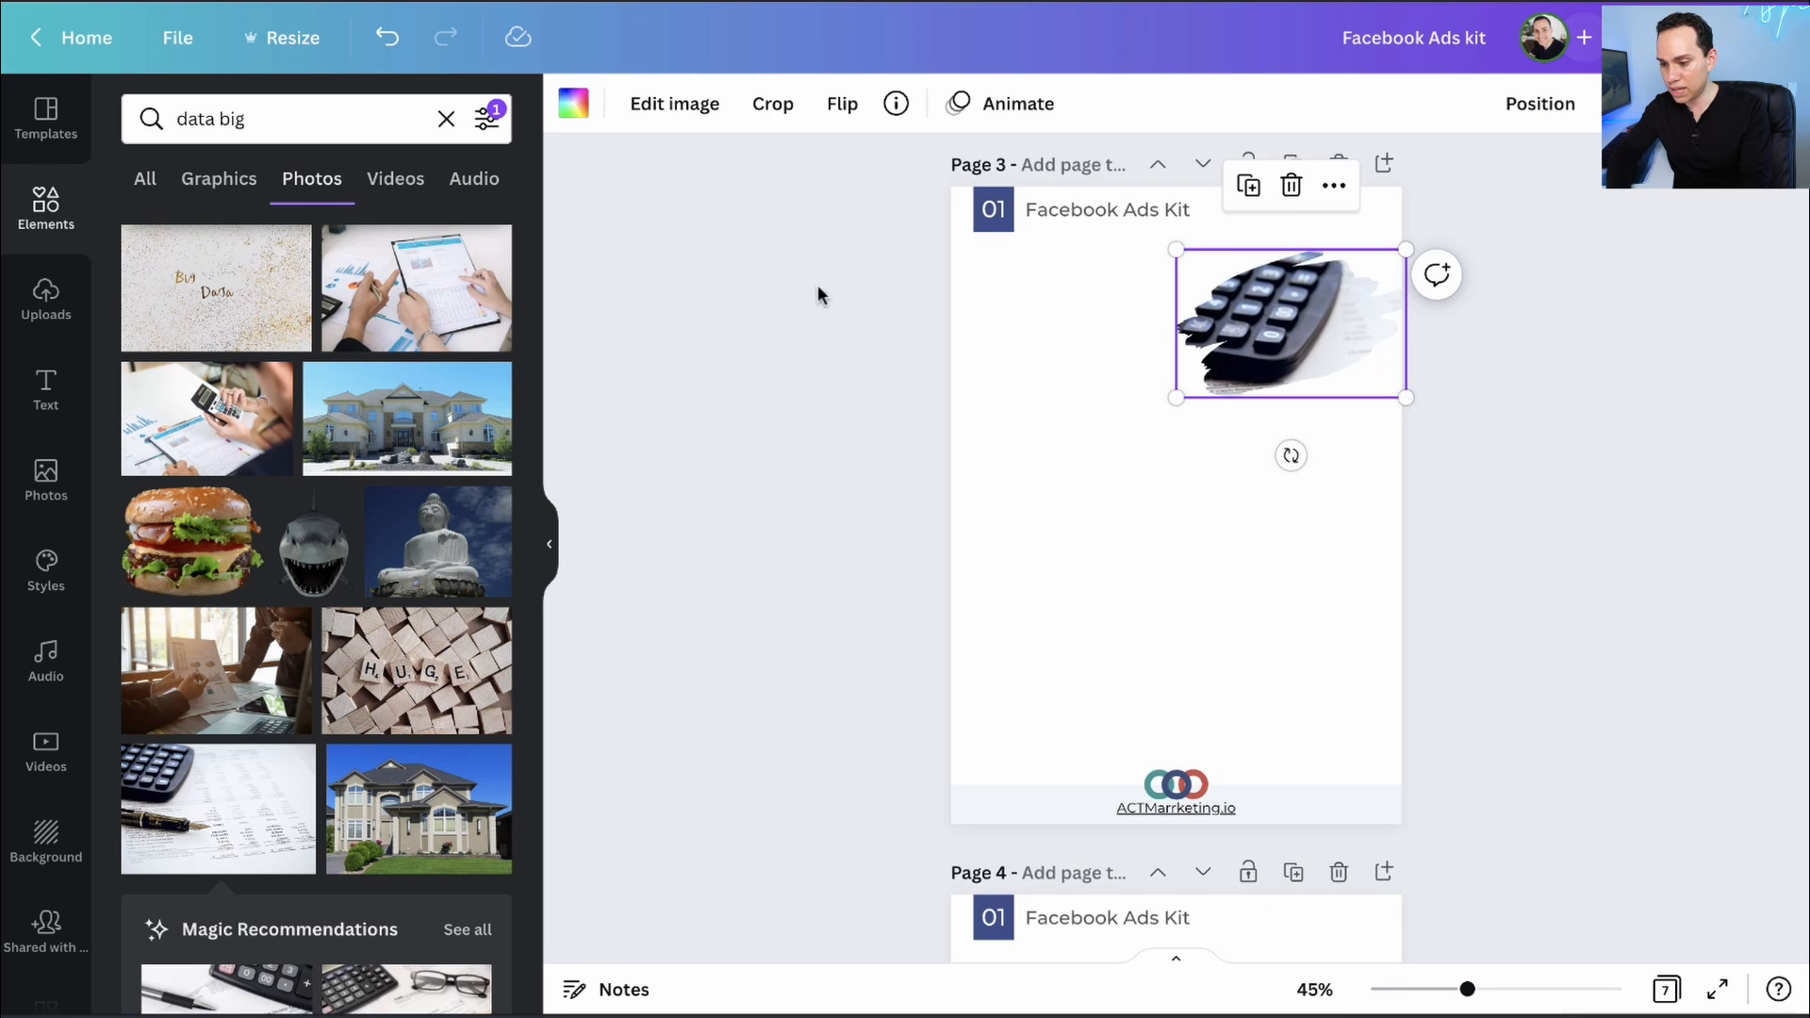
pyautogui.click(987, 341)
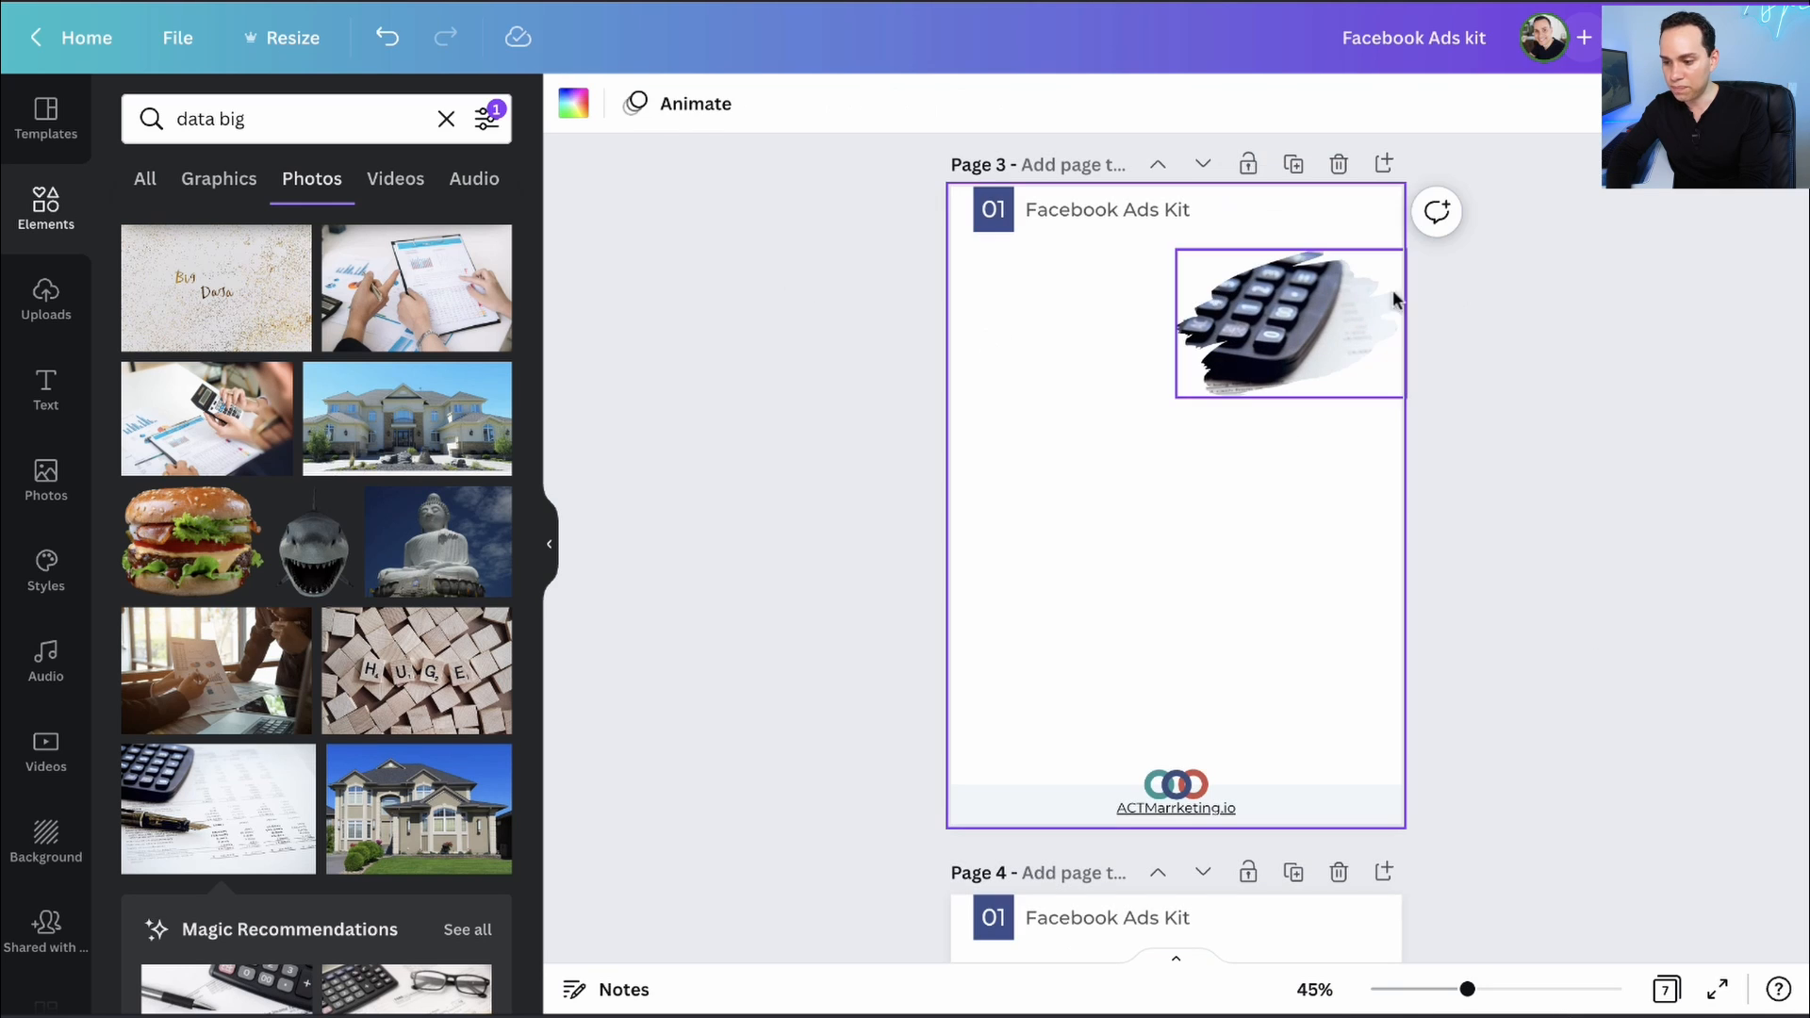
# - Paste the framed calculator photo onto pages 4, 5 and 6
pyautogui.click(1263, 318)
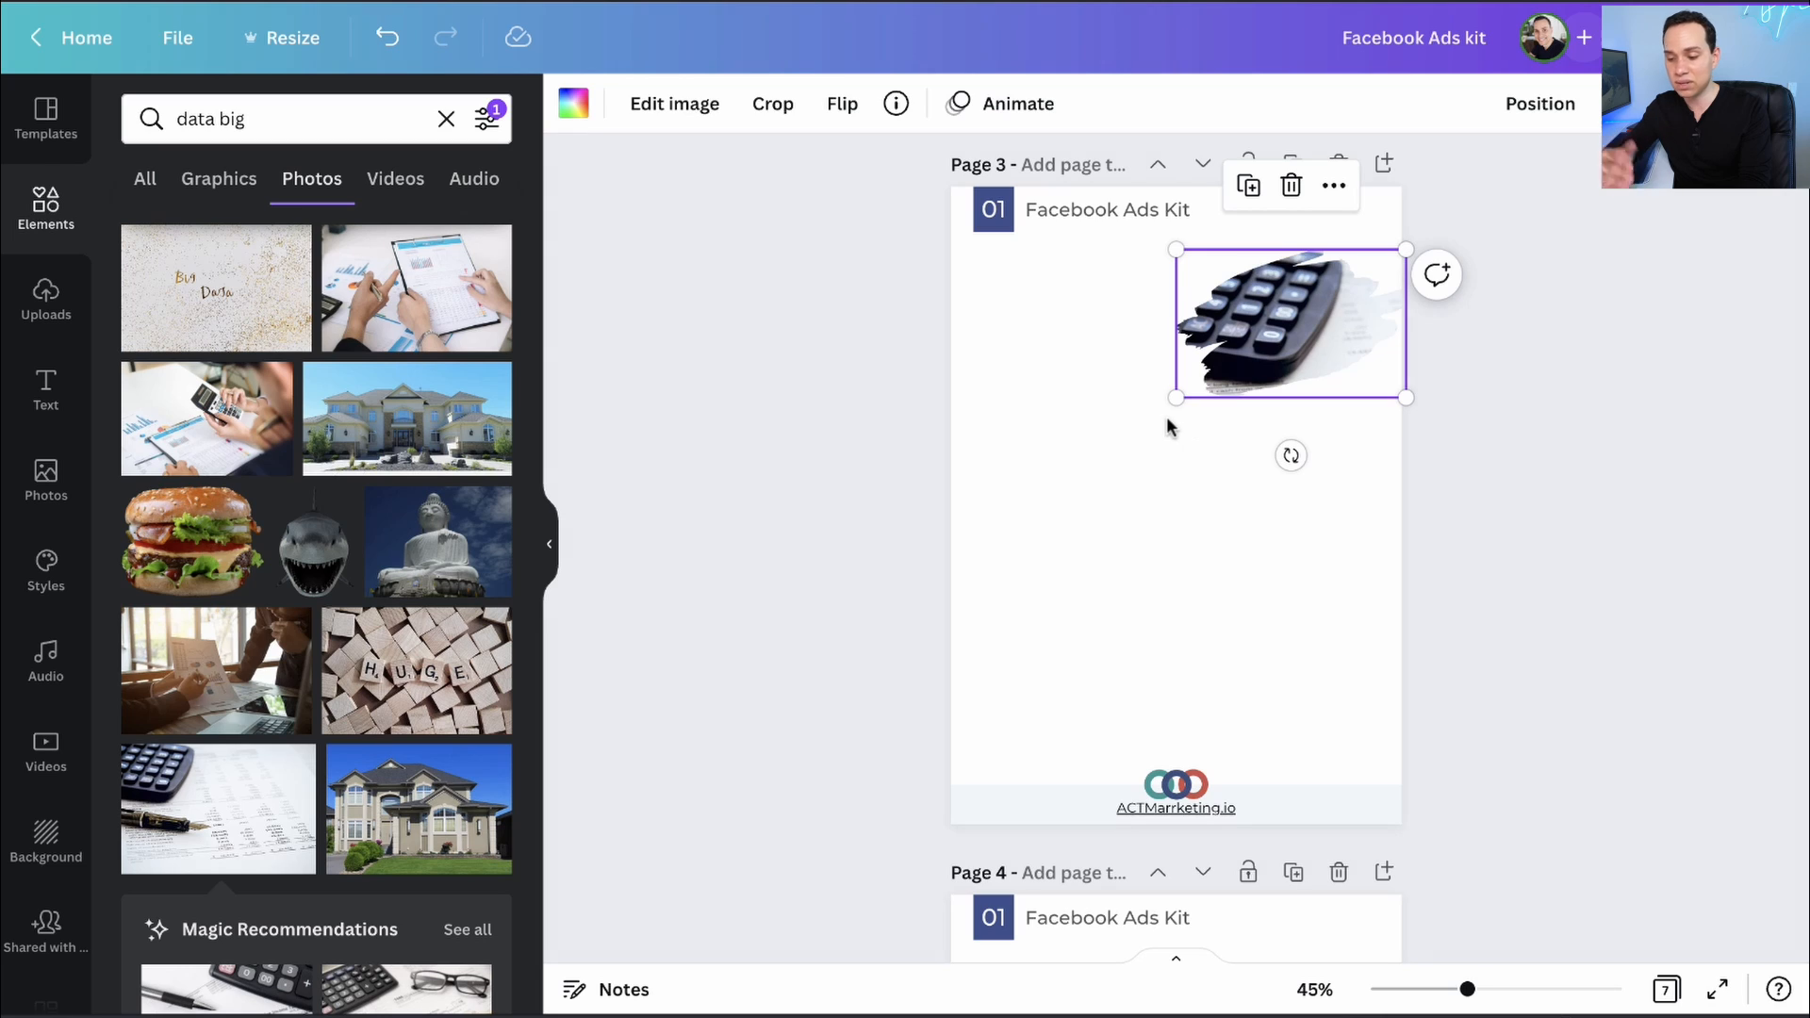
pyautogui.scroll(-6, 1217, 509)
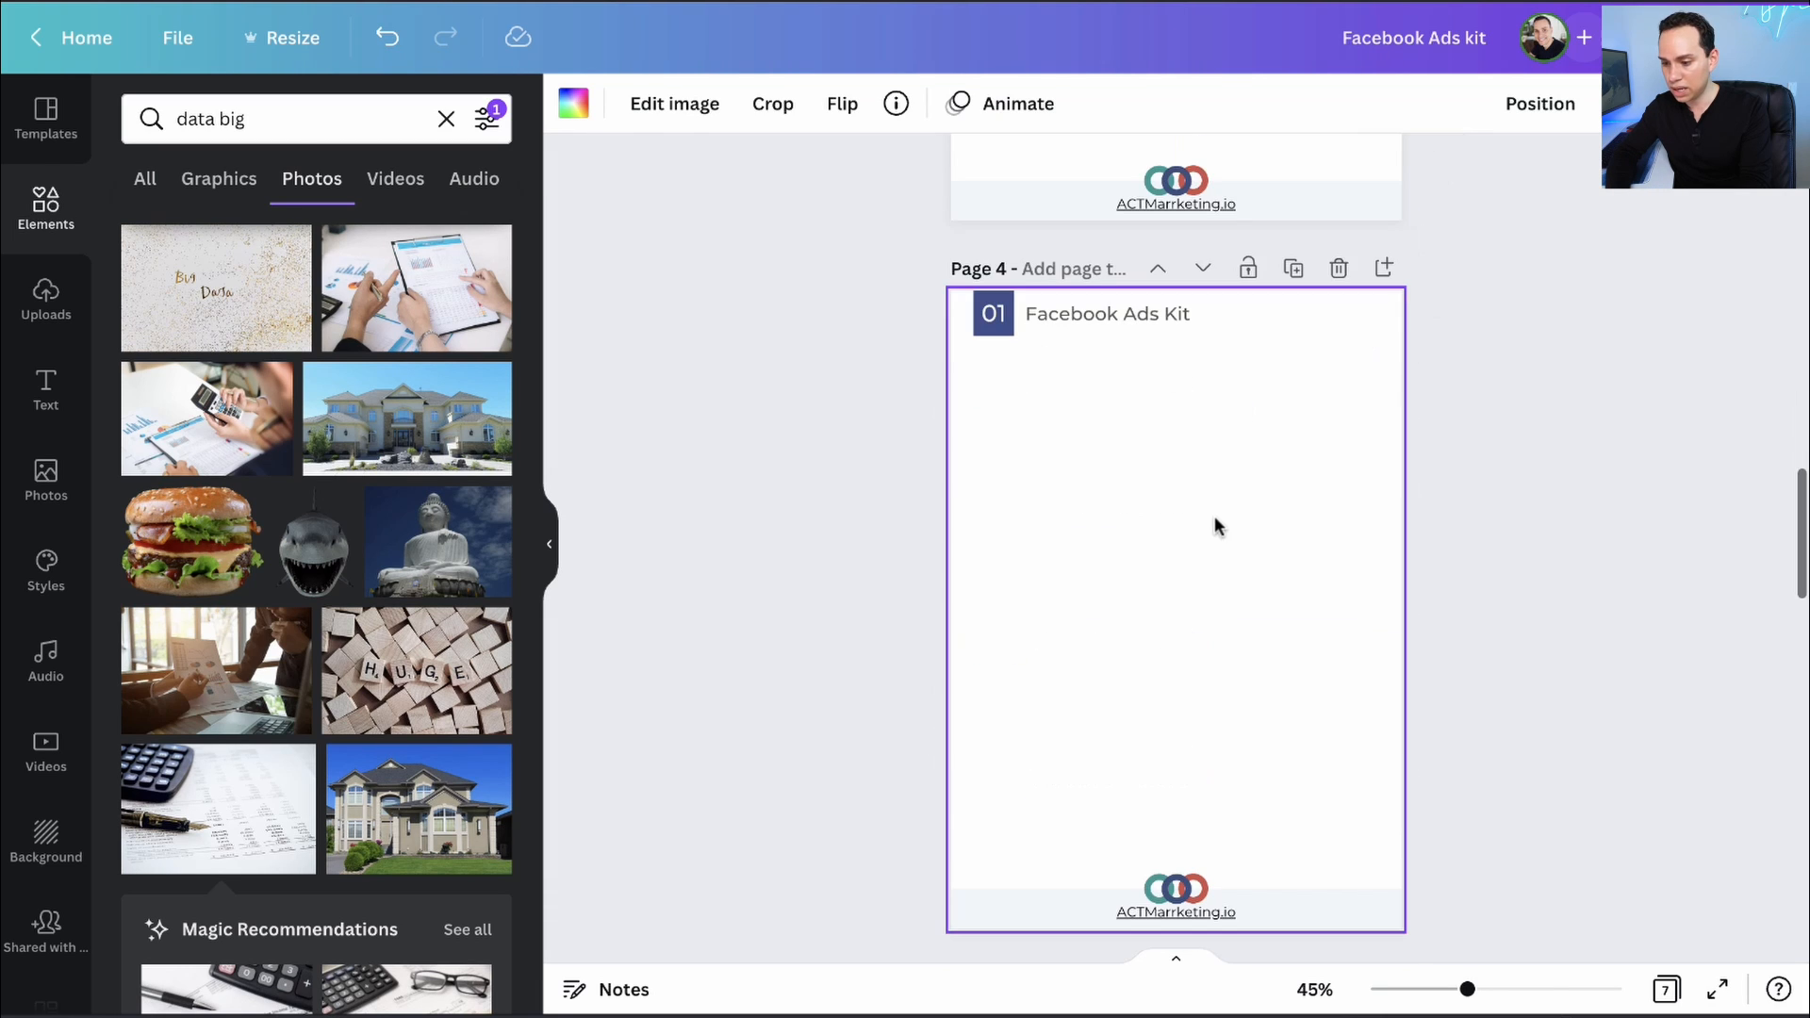
pyautogui.click(1214, 528)
pyautogui.hotkey('ctrl', 'v')
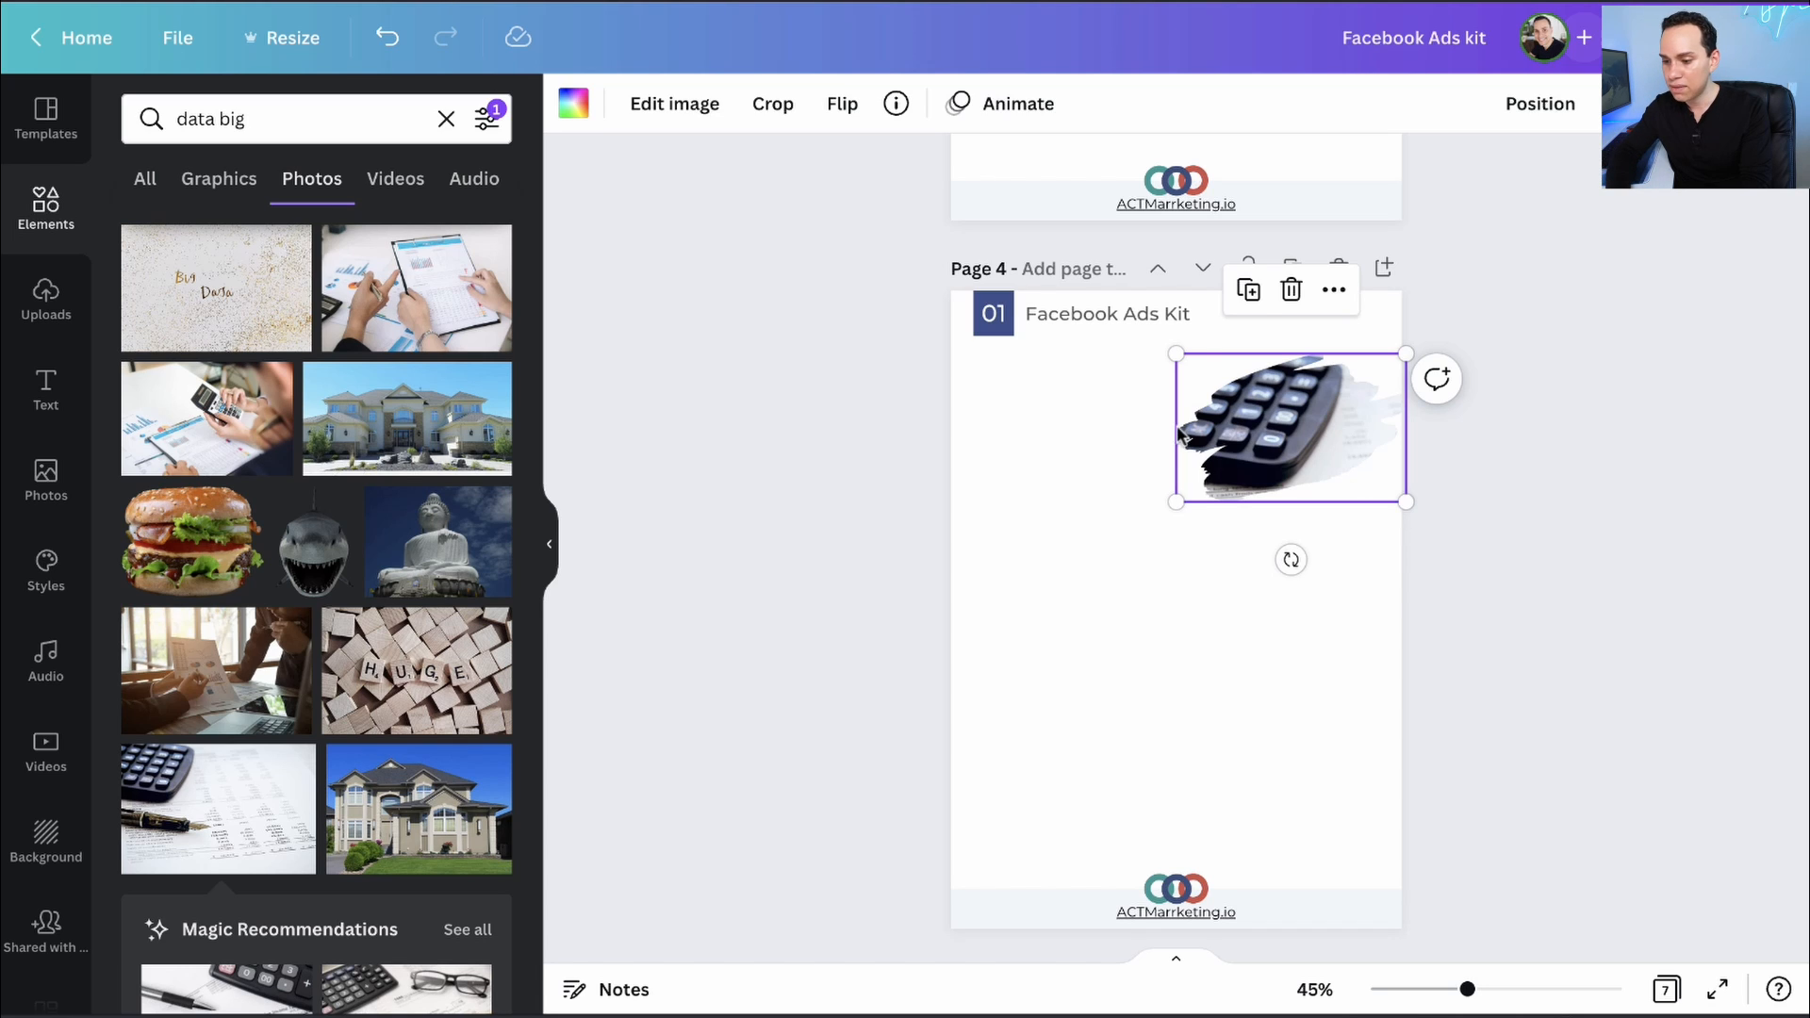
pyautogui.scroll(-1, 1263, 504)
pyautogui.scroll(-2, 1160, 834)
pyautogui.hotkey('ctrl', 'v')
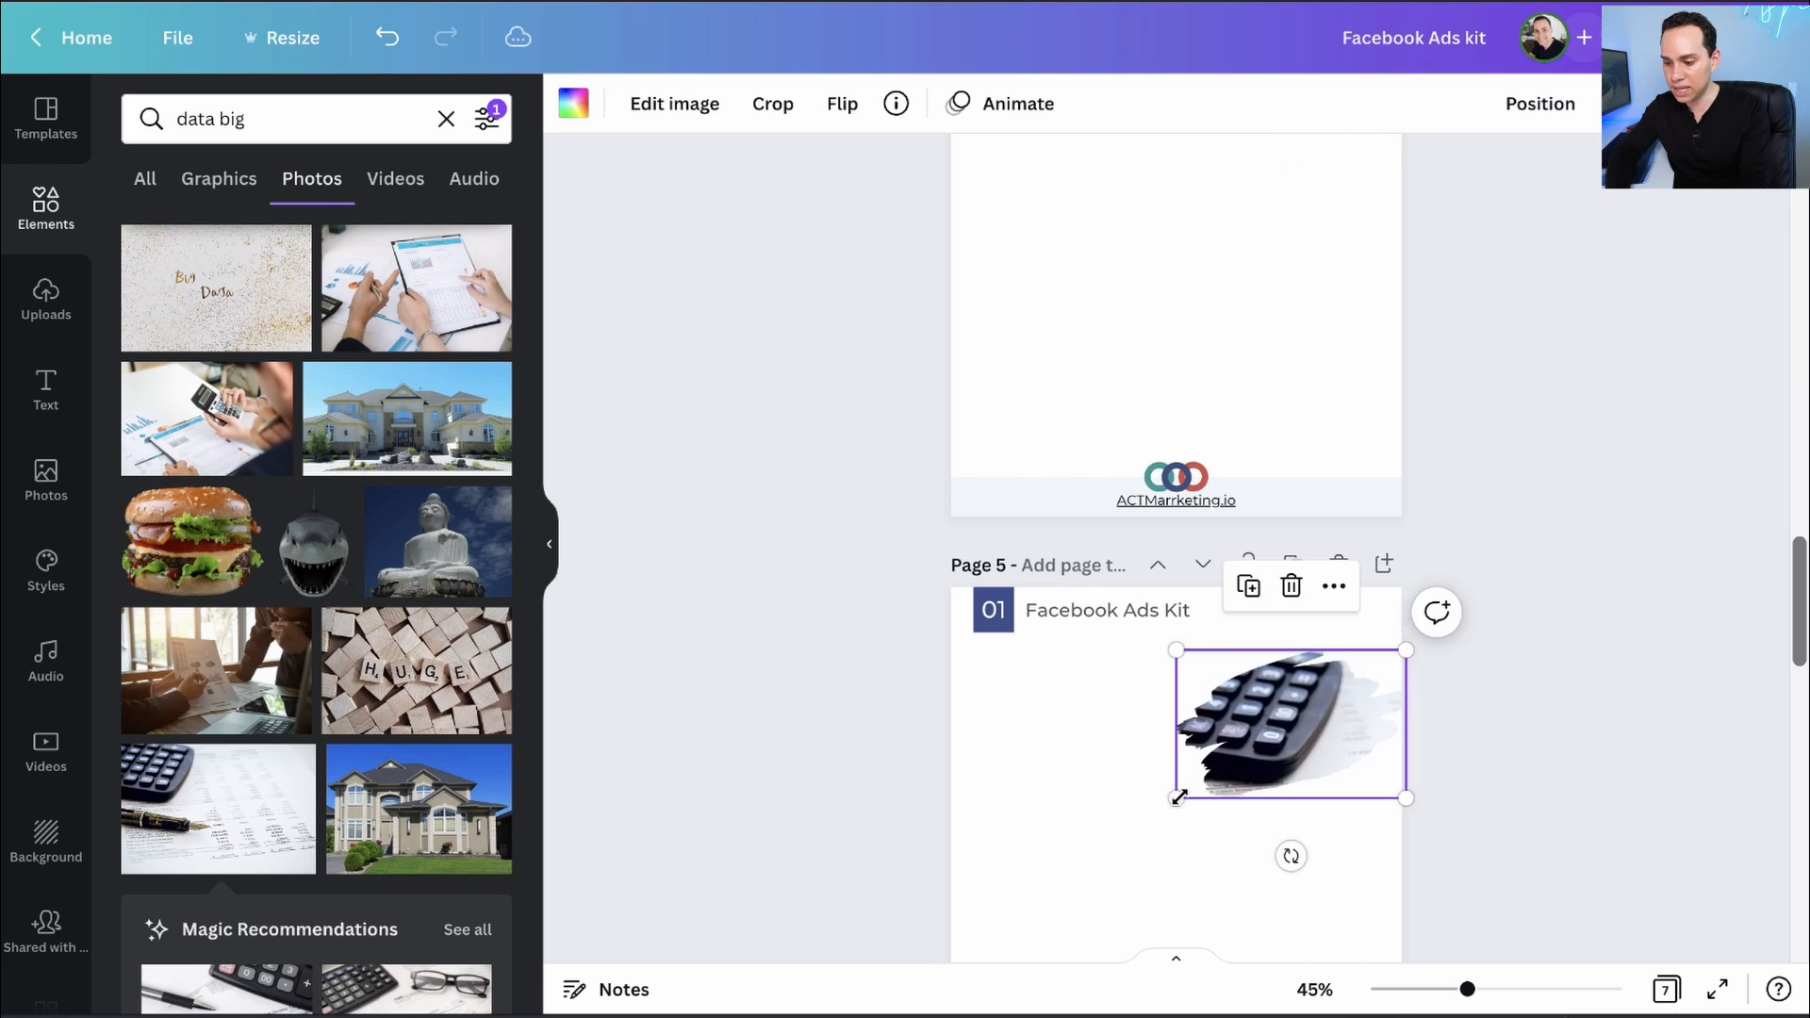
pyautogui.scroll(-6, 1180, 801)
pyautogui.click(1201, 722)
pyautogui.hotkey('ctrl', 'v')
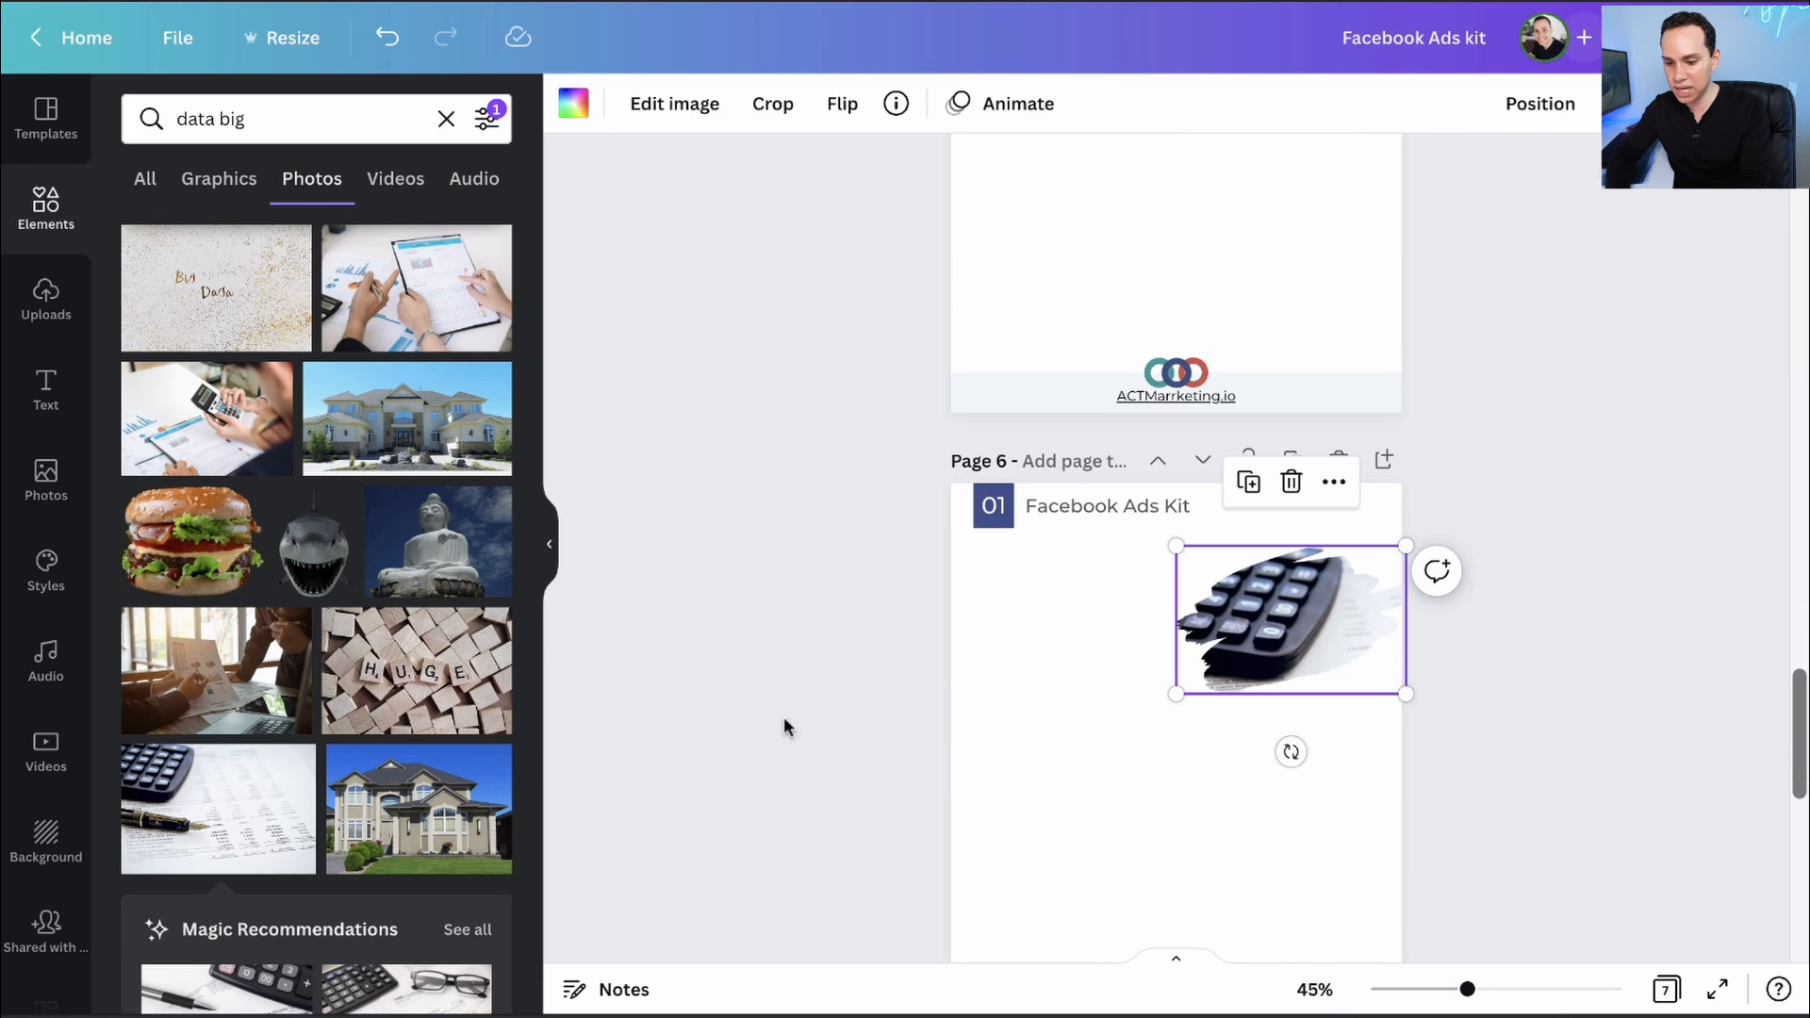
pyautogui.click(549, 629)
# - Replace page 6's calculator photo with the code-screen photo
pyautogui.scroll(-8, 452, 637)
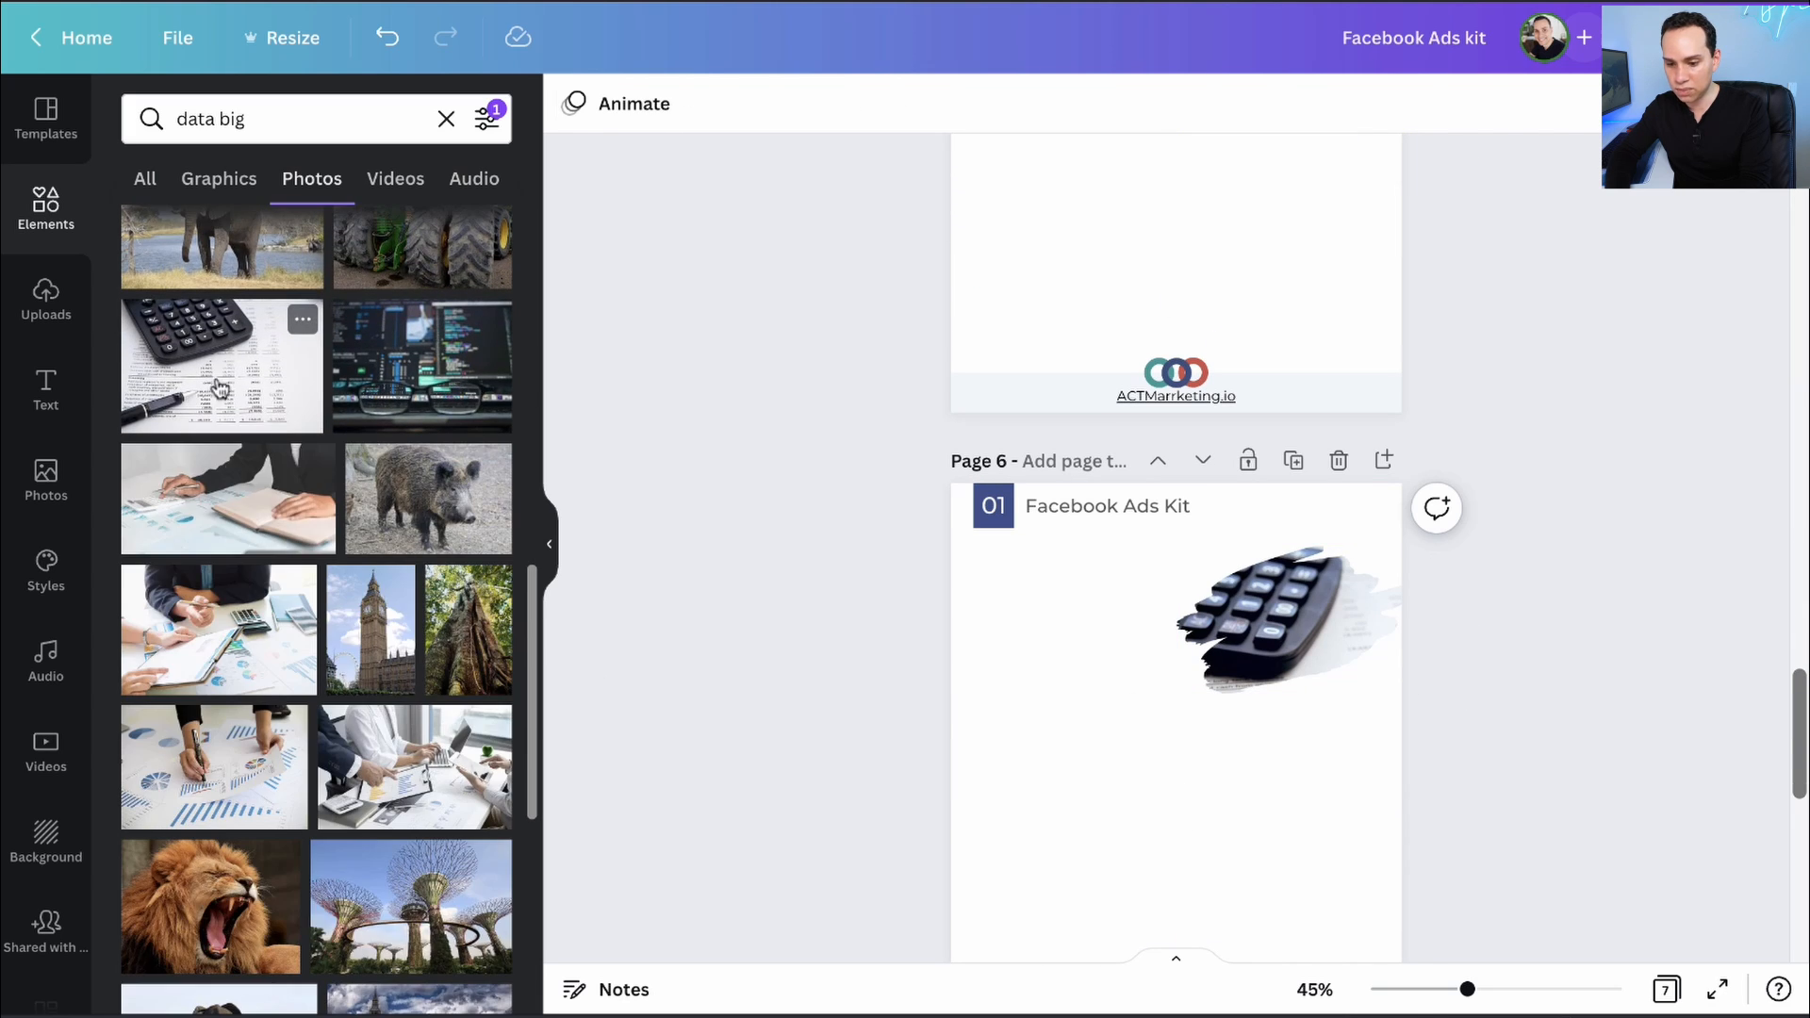
pyautogui.moveTo(422, 368); pyautogui.dragTo(1270, 610)
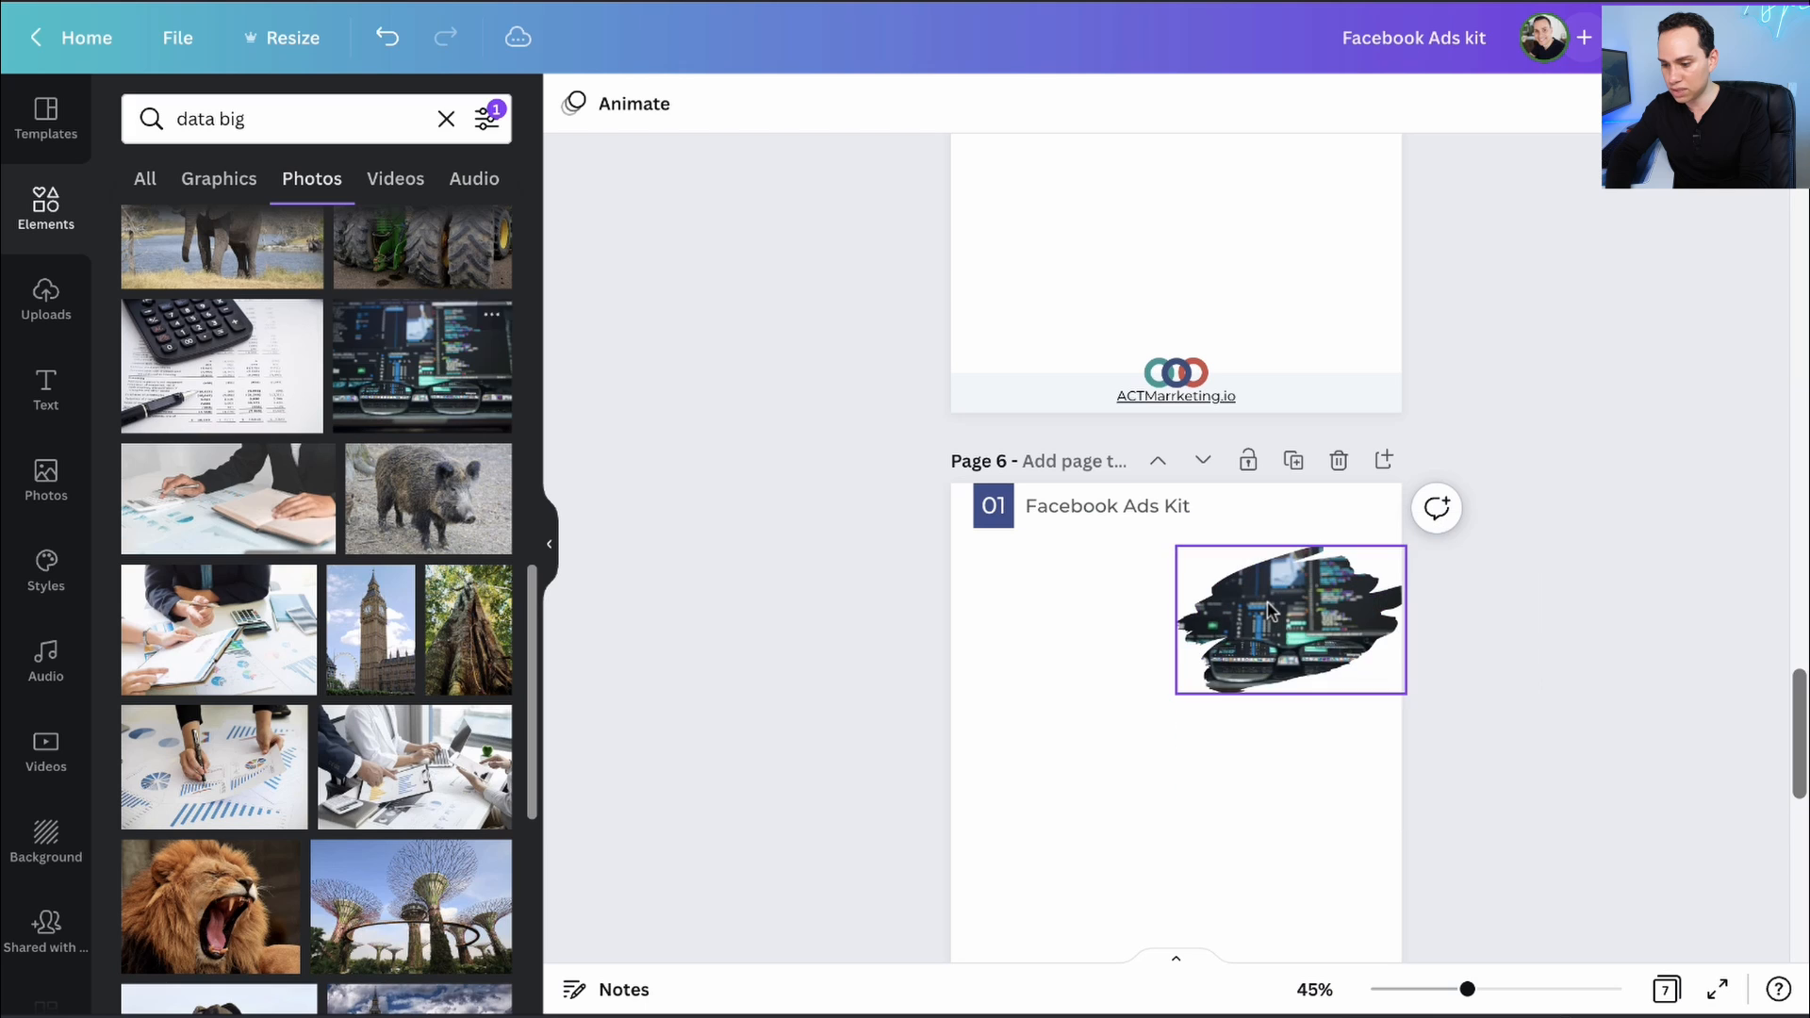
pyautogui.scroll(-3, 1259, 641)
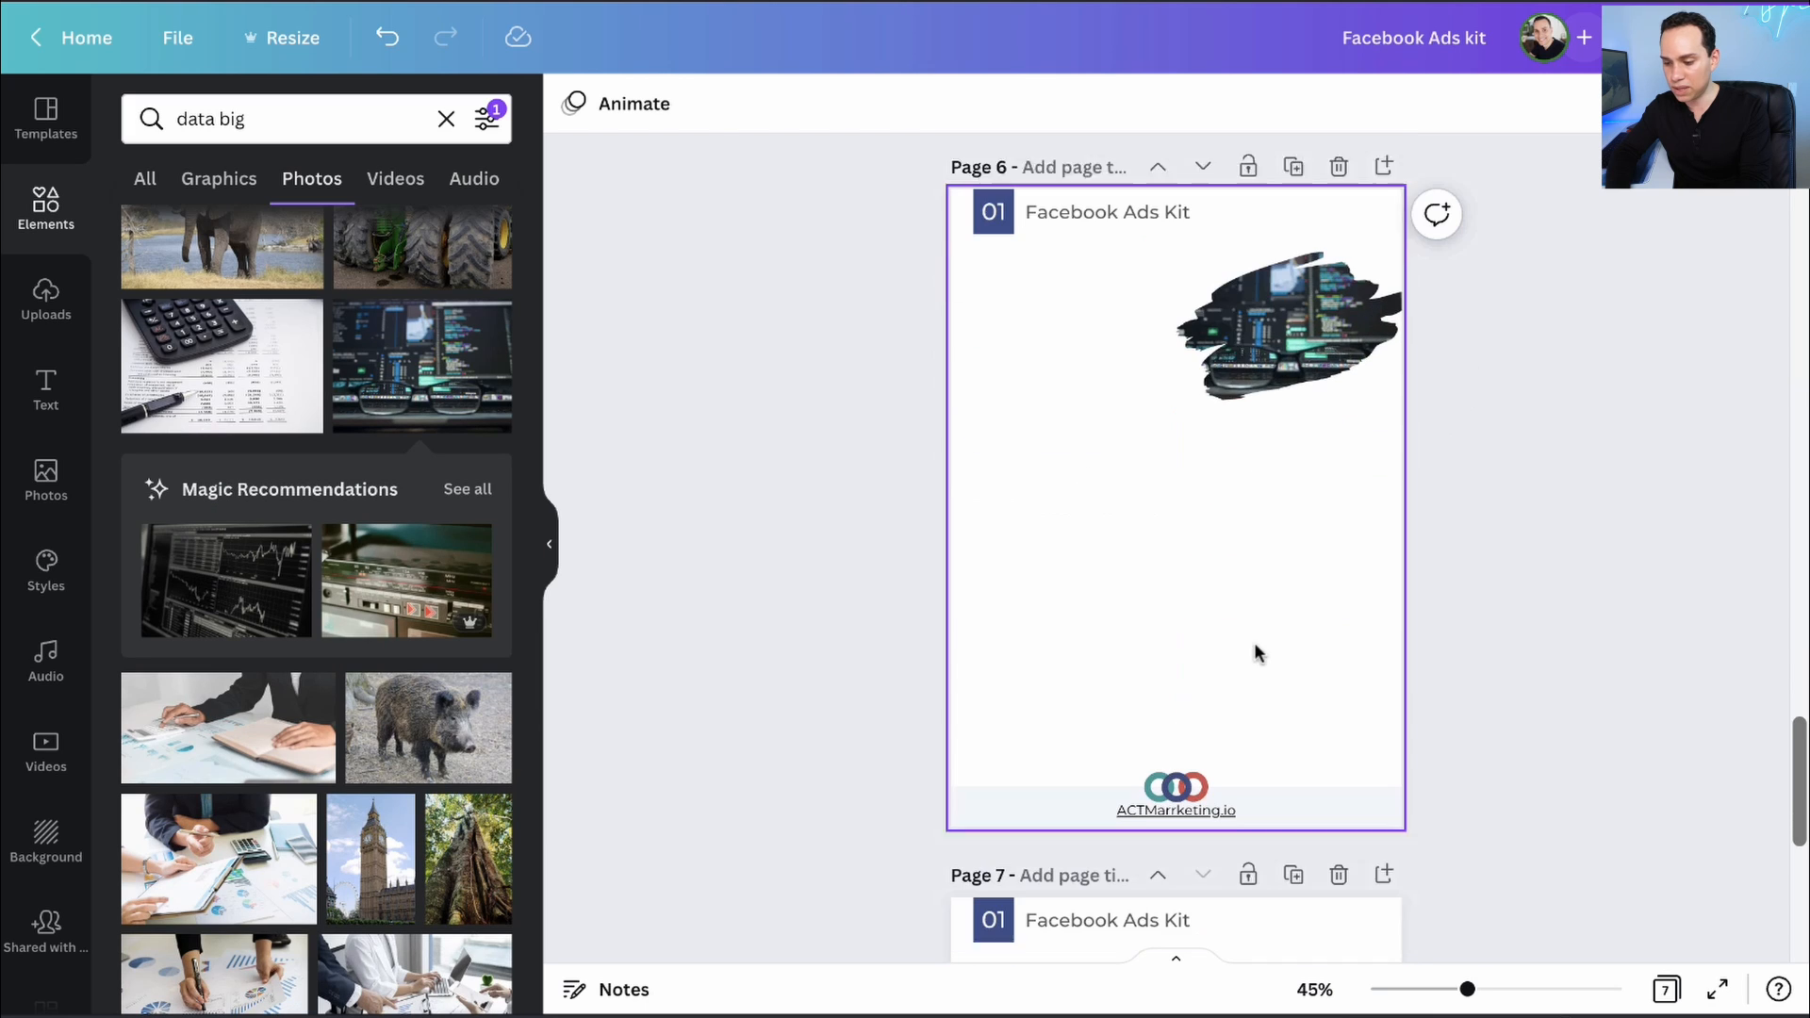
pyautogui.scroll(1, 1295, 347)
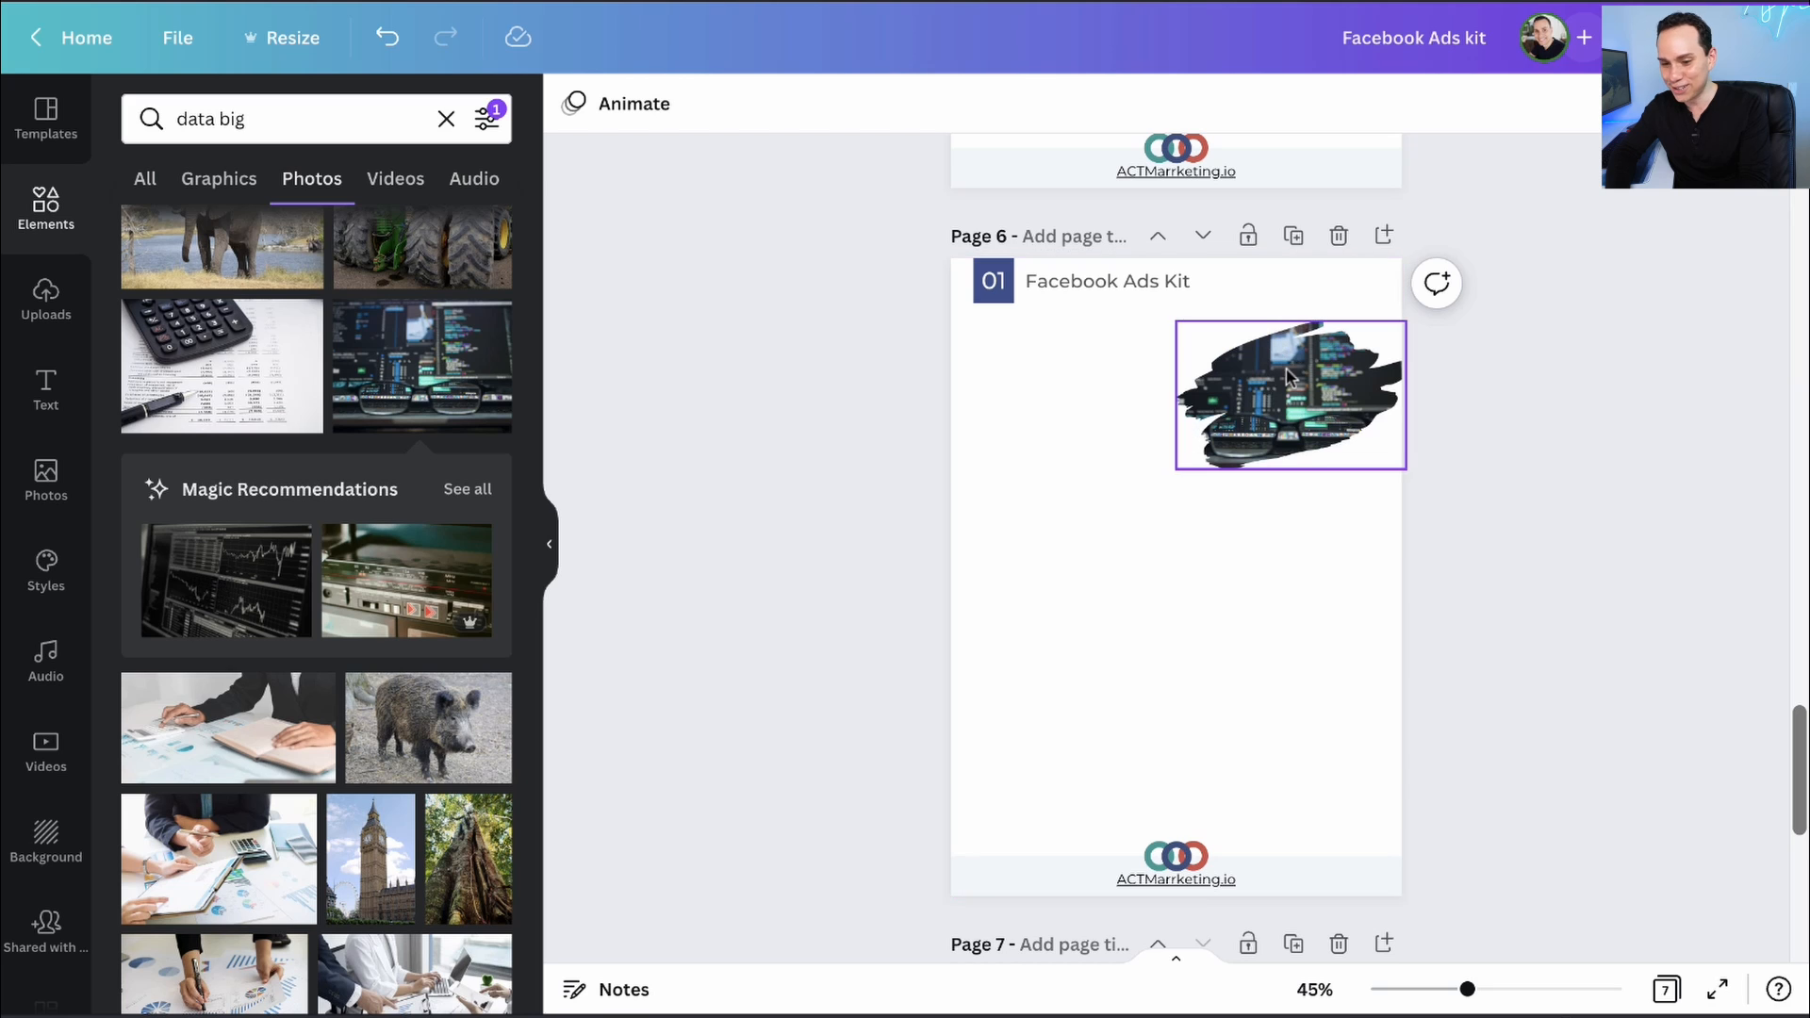
# - Clear the photo search and place a shrunk cloud-arrows graphic at page 6's bottom left
pyautogui.click(446, 121)
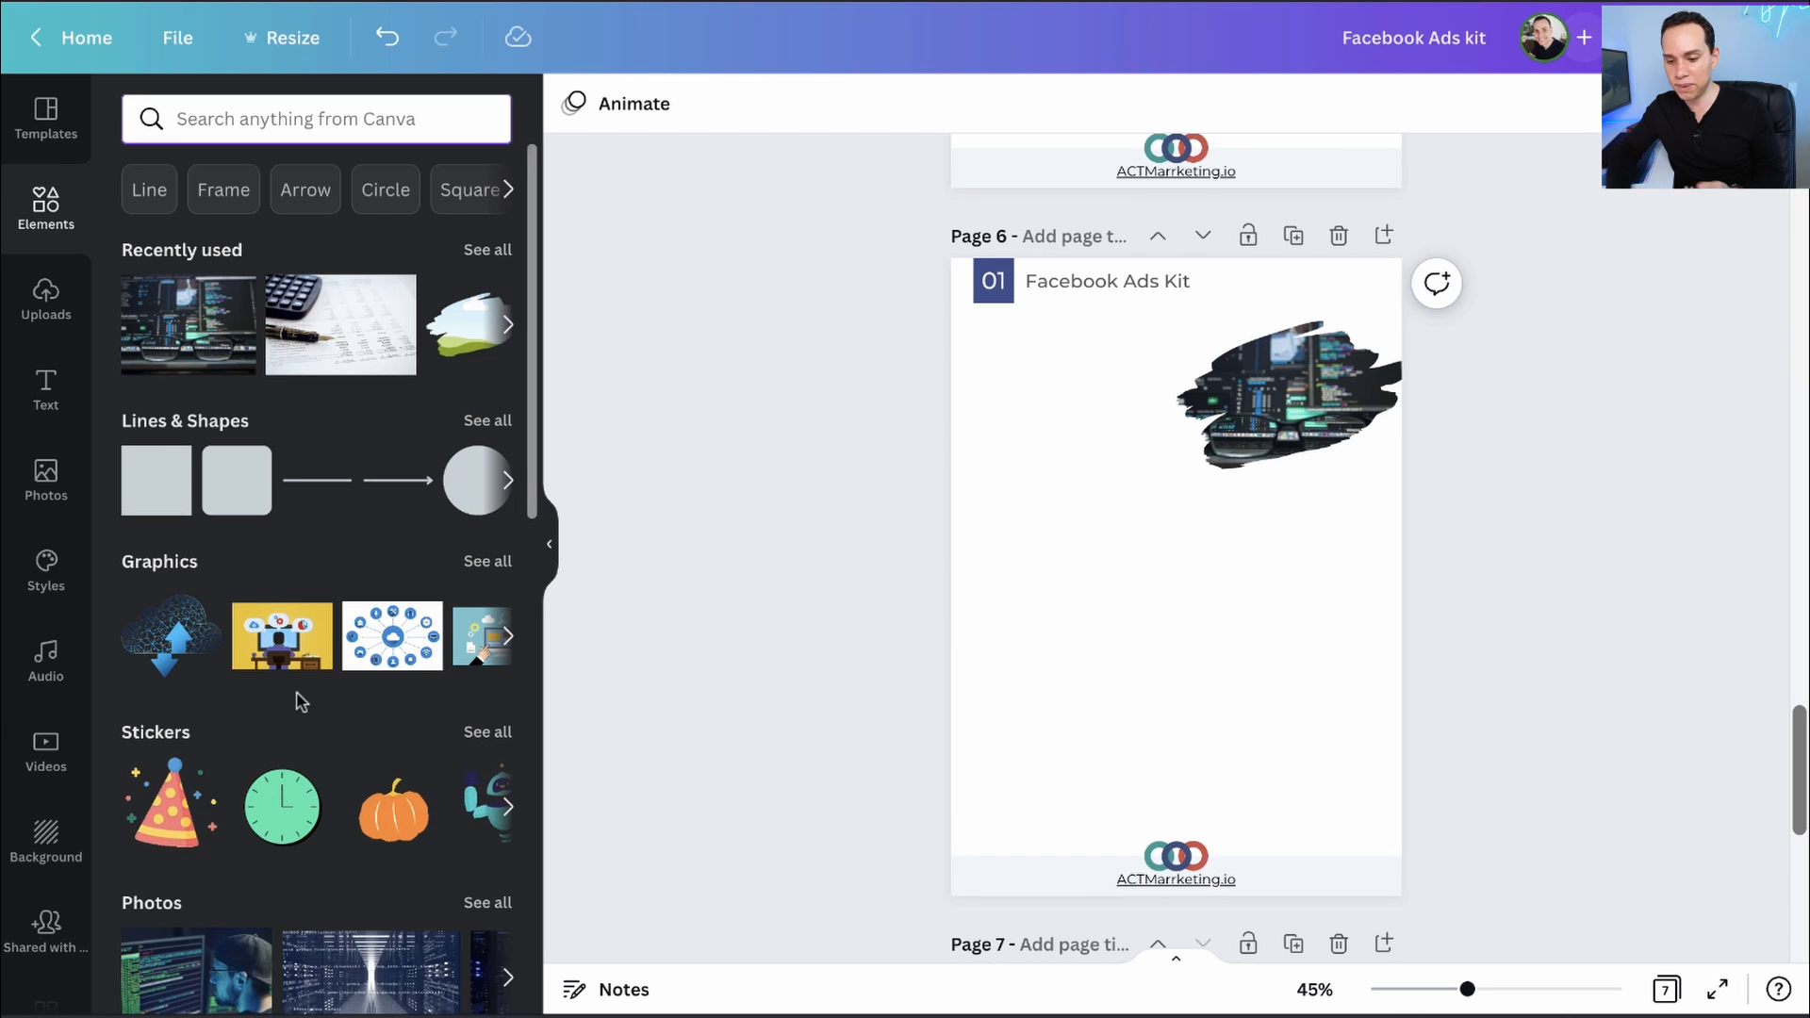
pyautogui.click(169, 634)
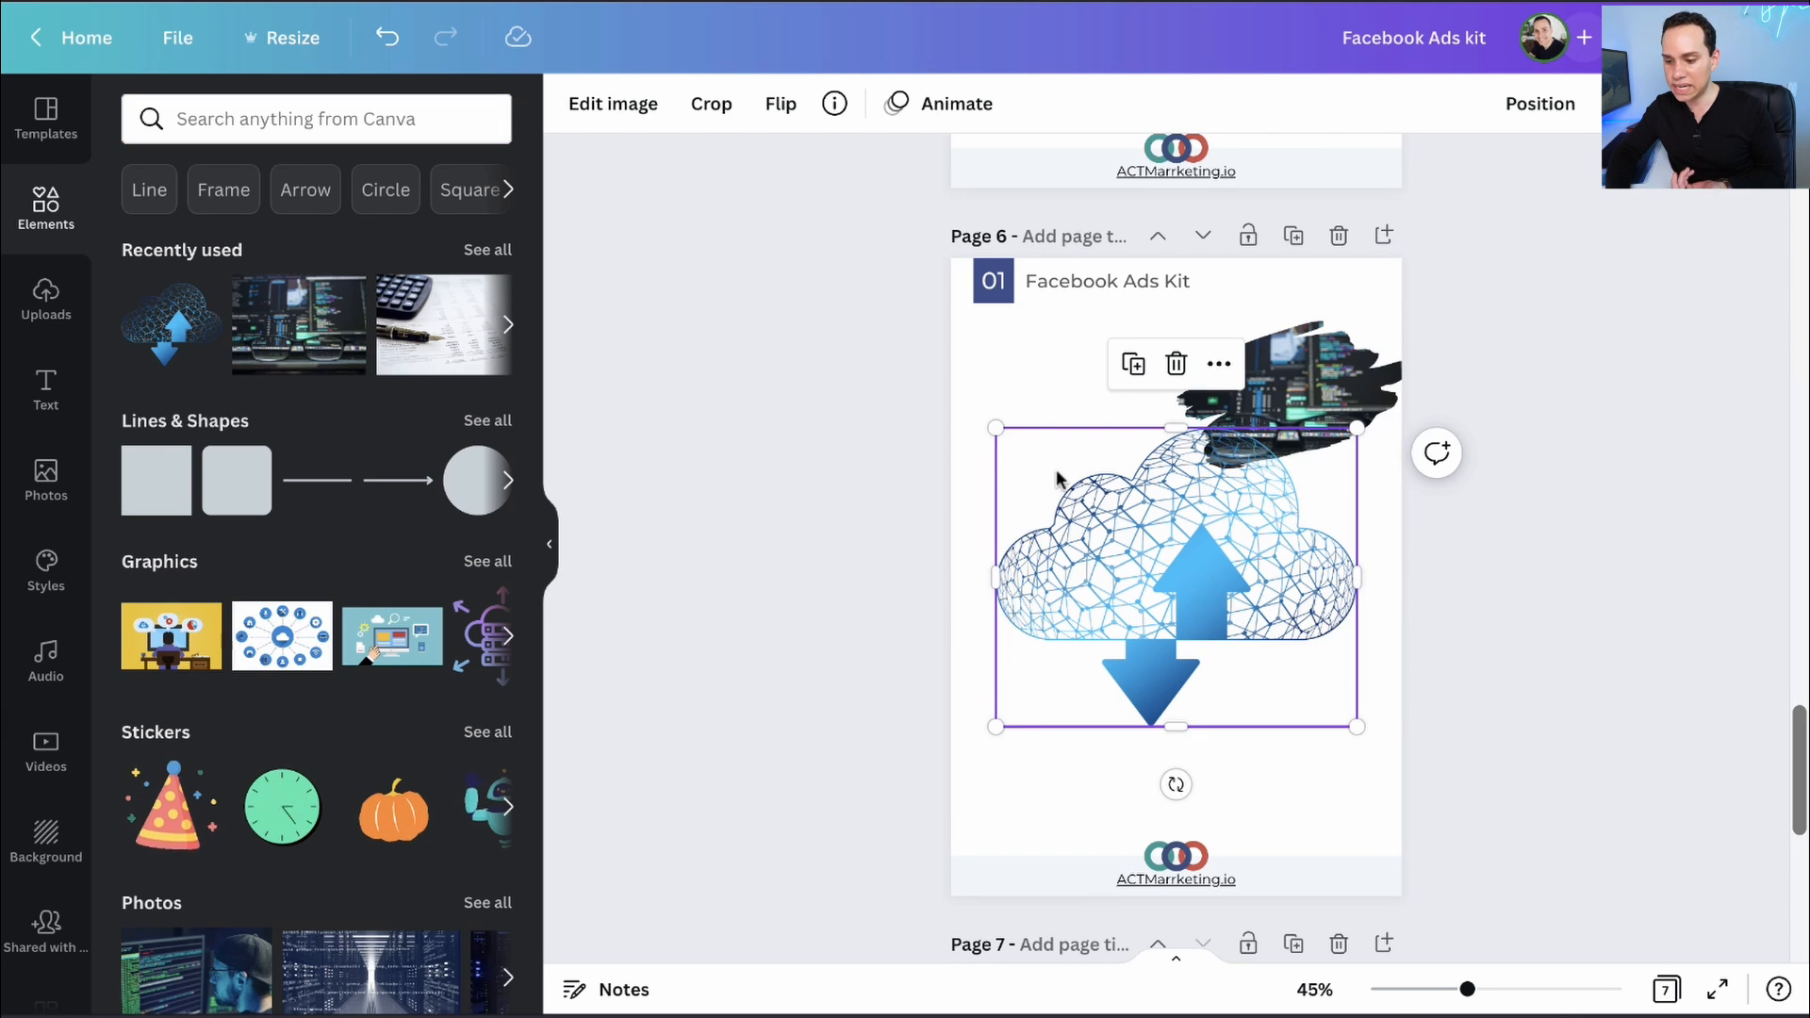
pyautogui.moveTo(989, 421); pyautogui.dragTo(989, 816)
pyautogui.click(1197, 578)
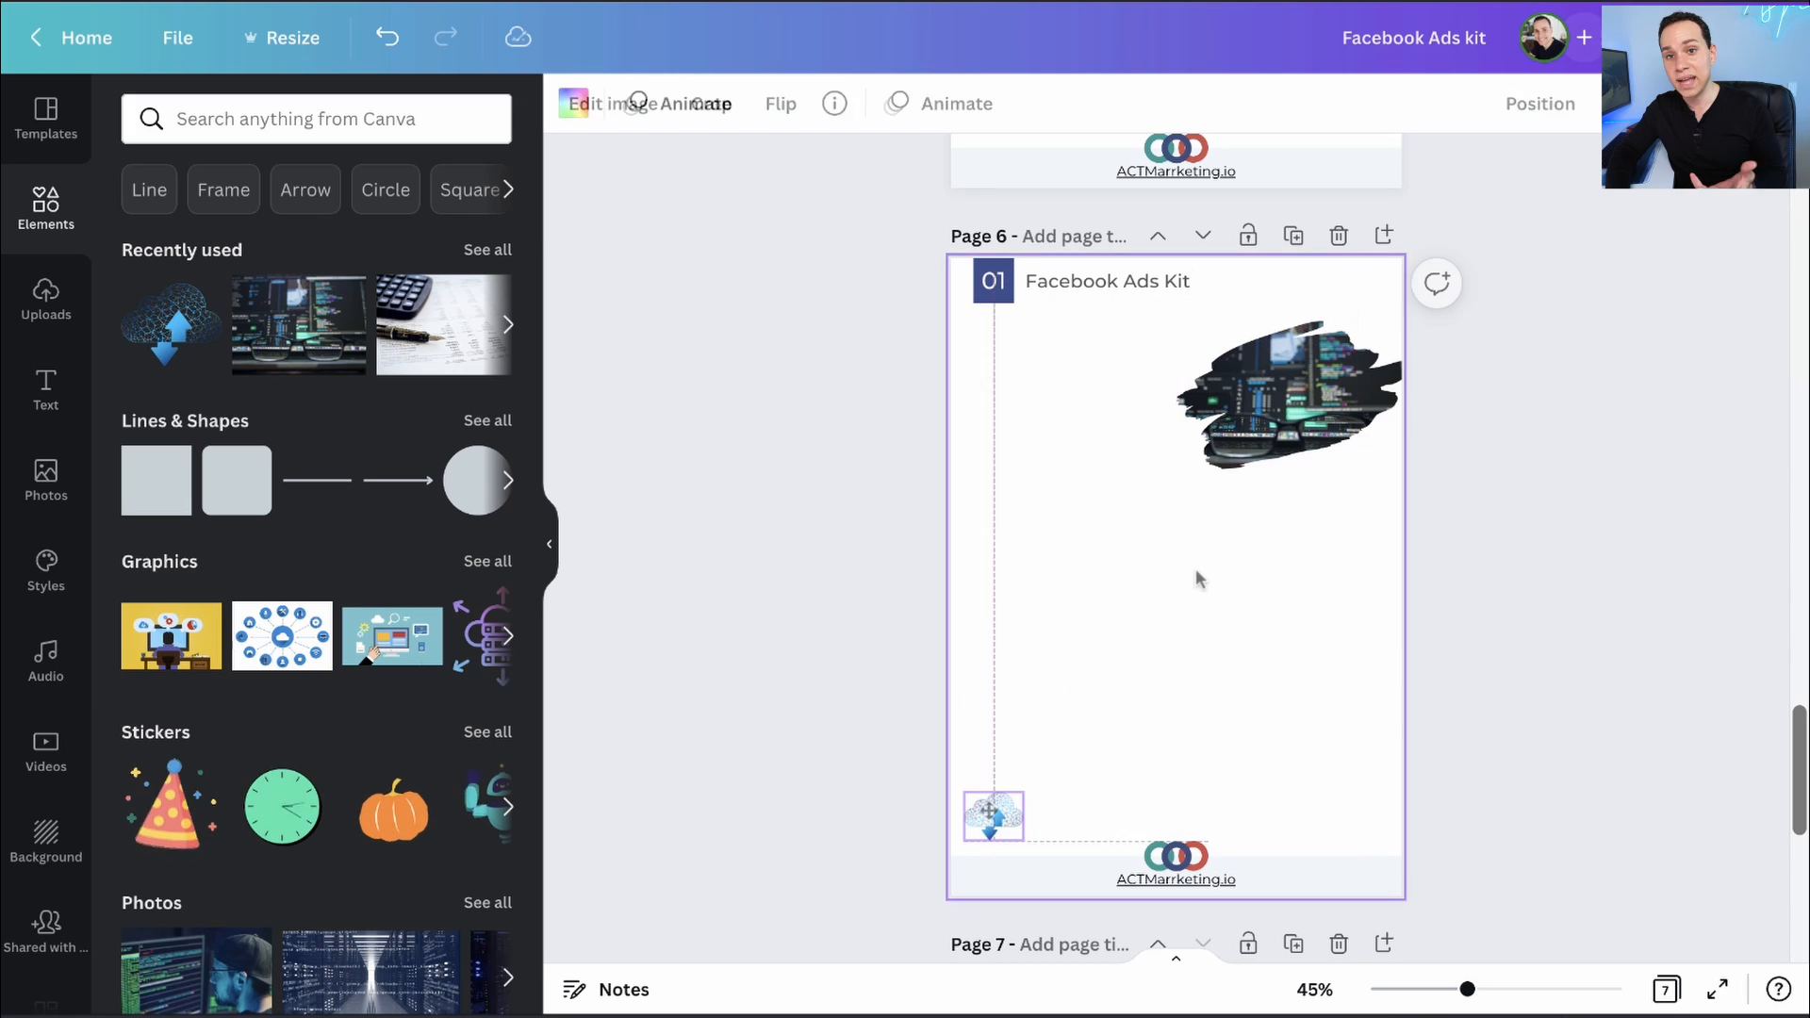
# - Add a size-20 subheading under the 01 Facebook Ads Kit header reading "We Have Lots Of Text....."
pyautogui.click(46, 382)
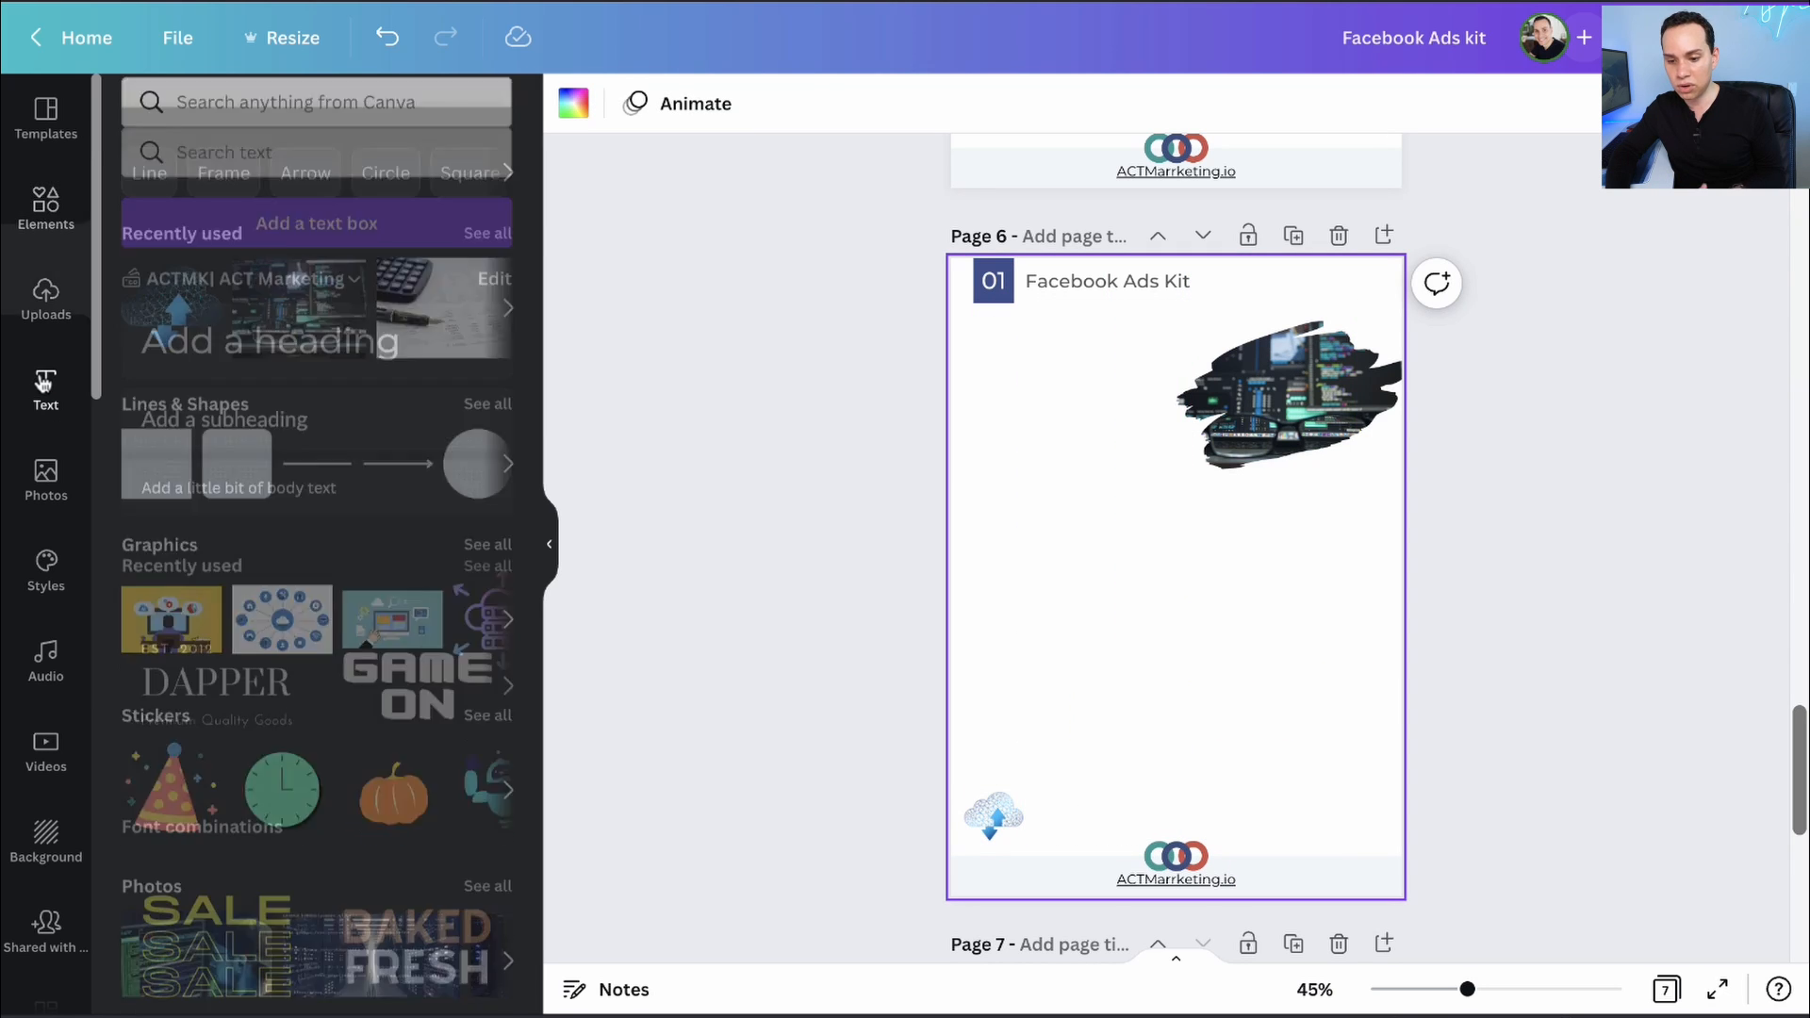
pyautogui.click(272, 388)
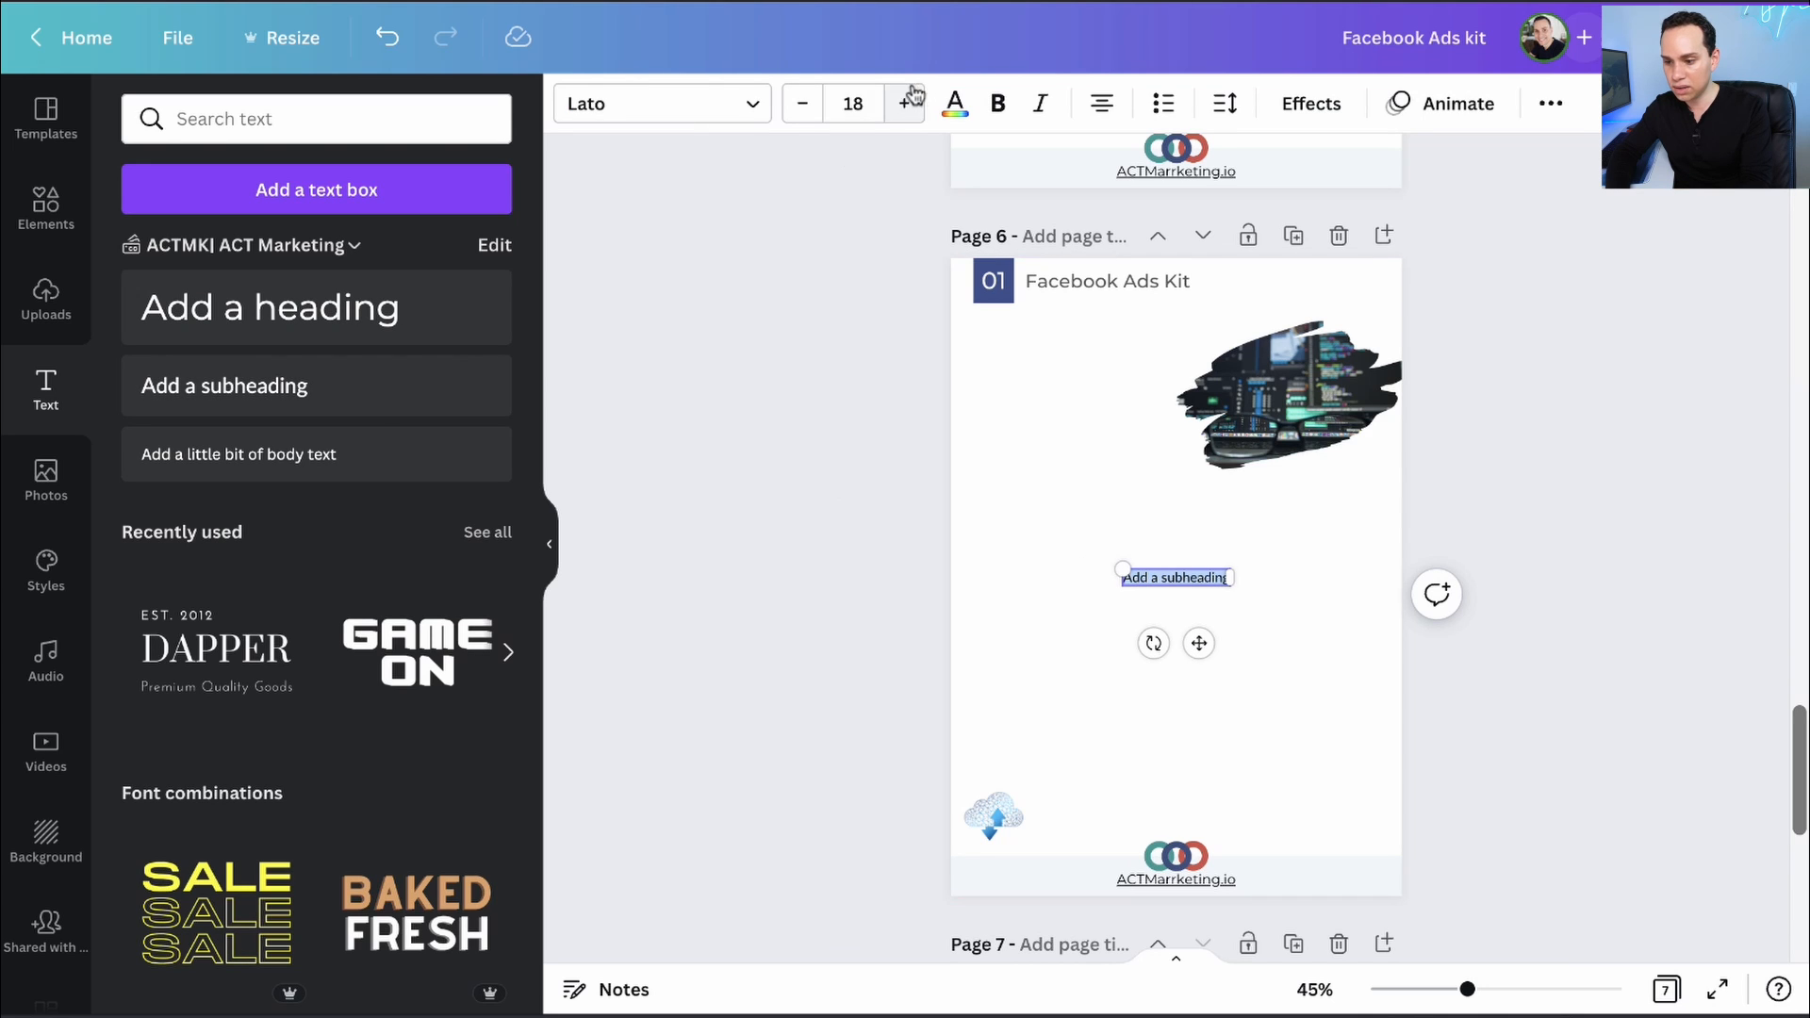
pyautogui.click(870, 101)
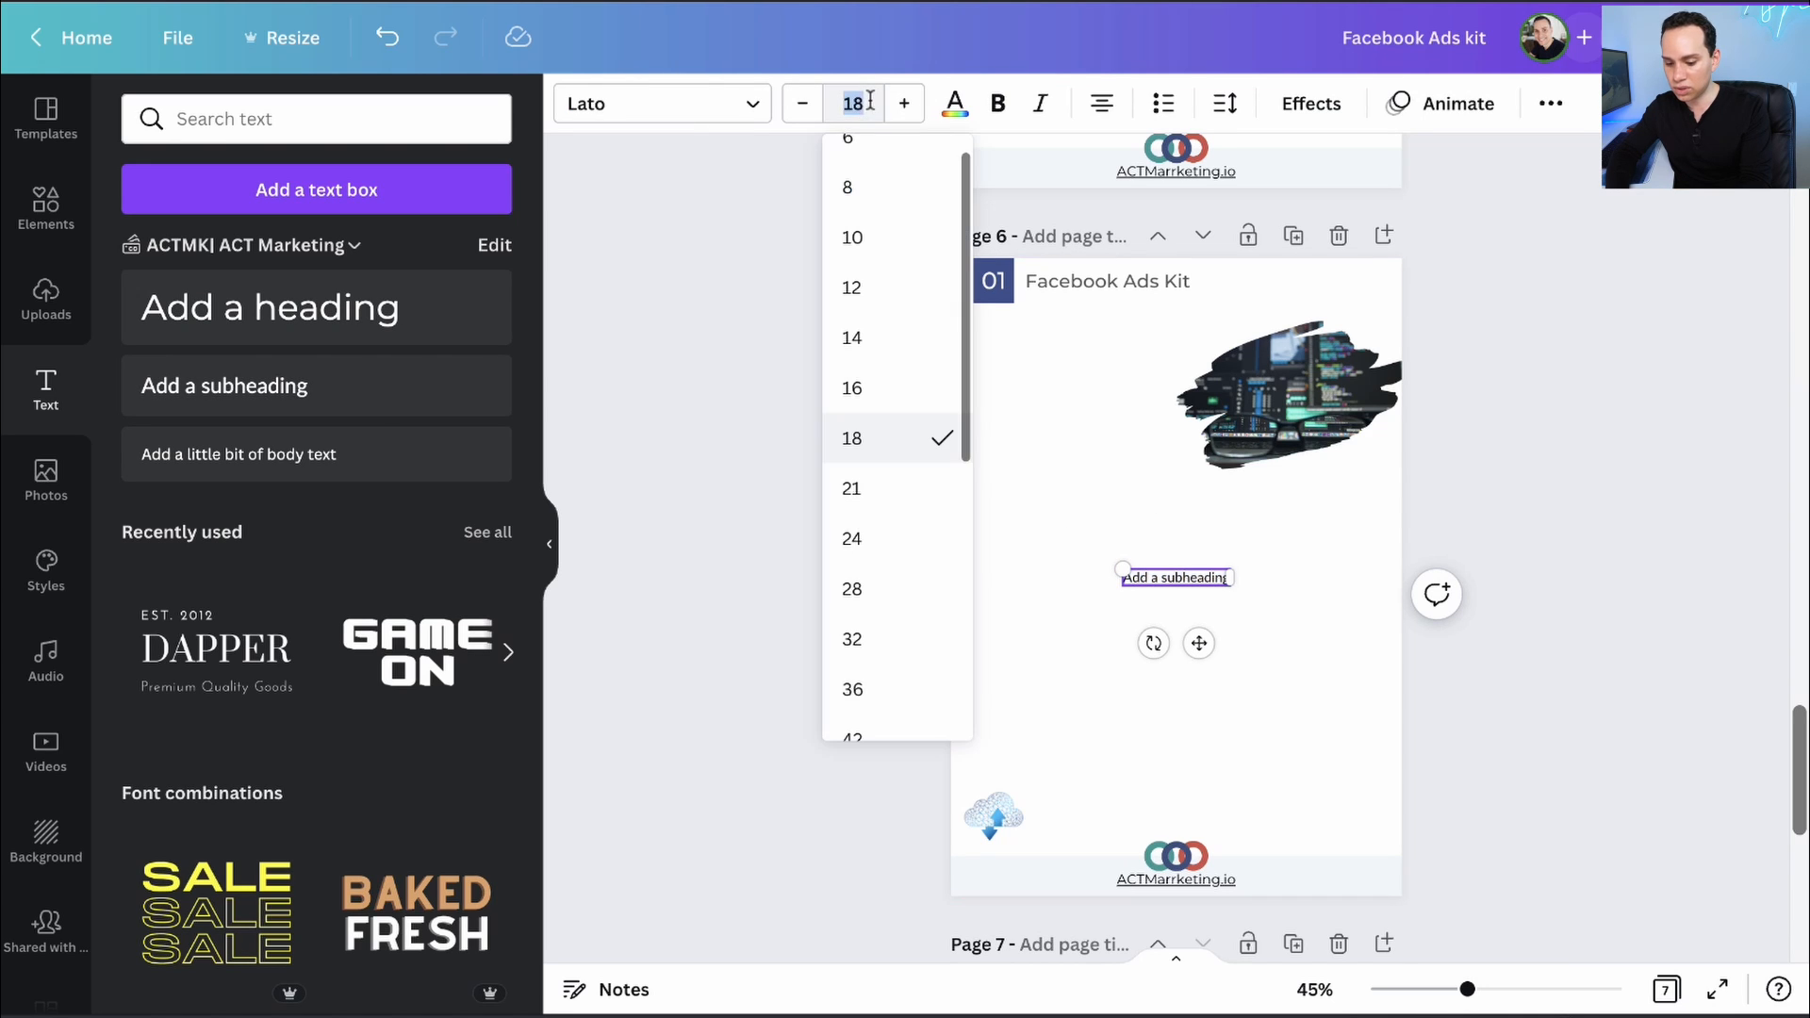
pyautogui.press('Return')
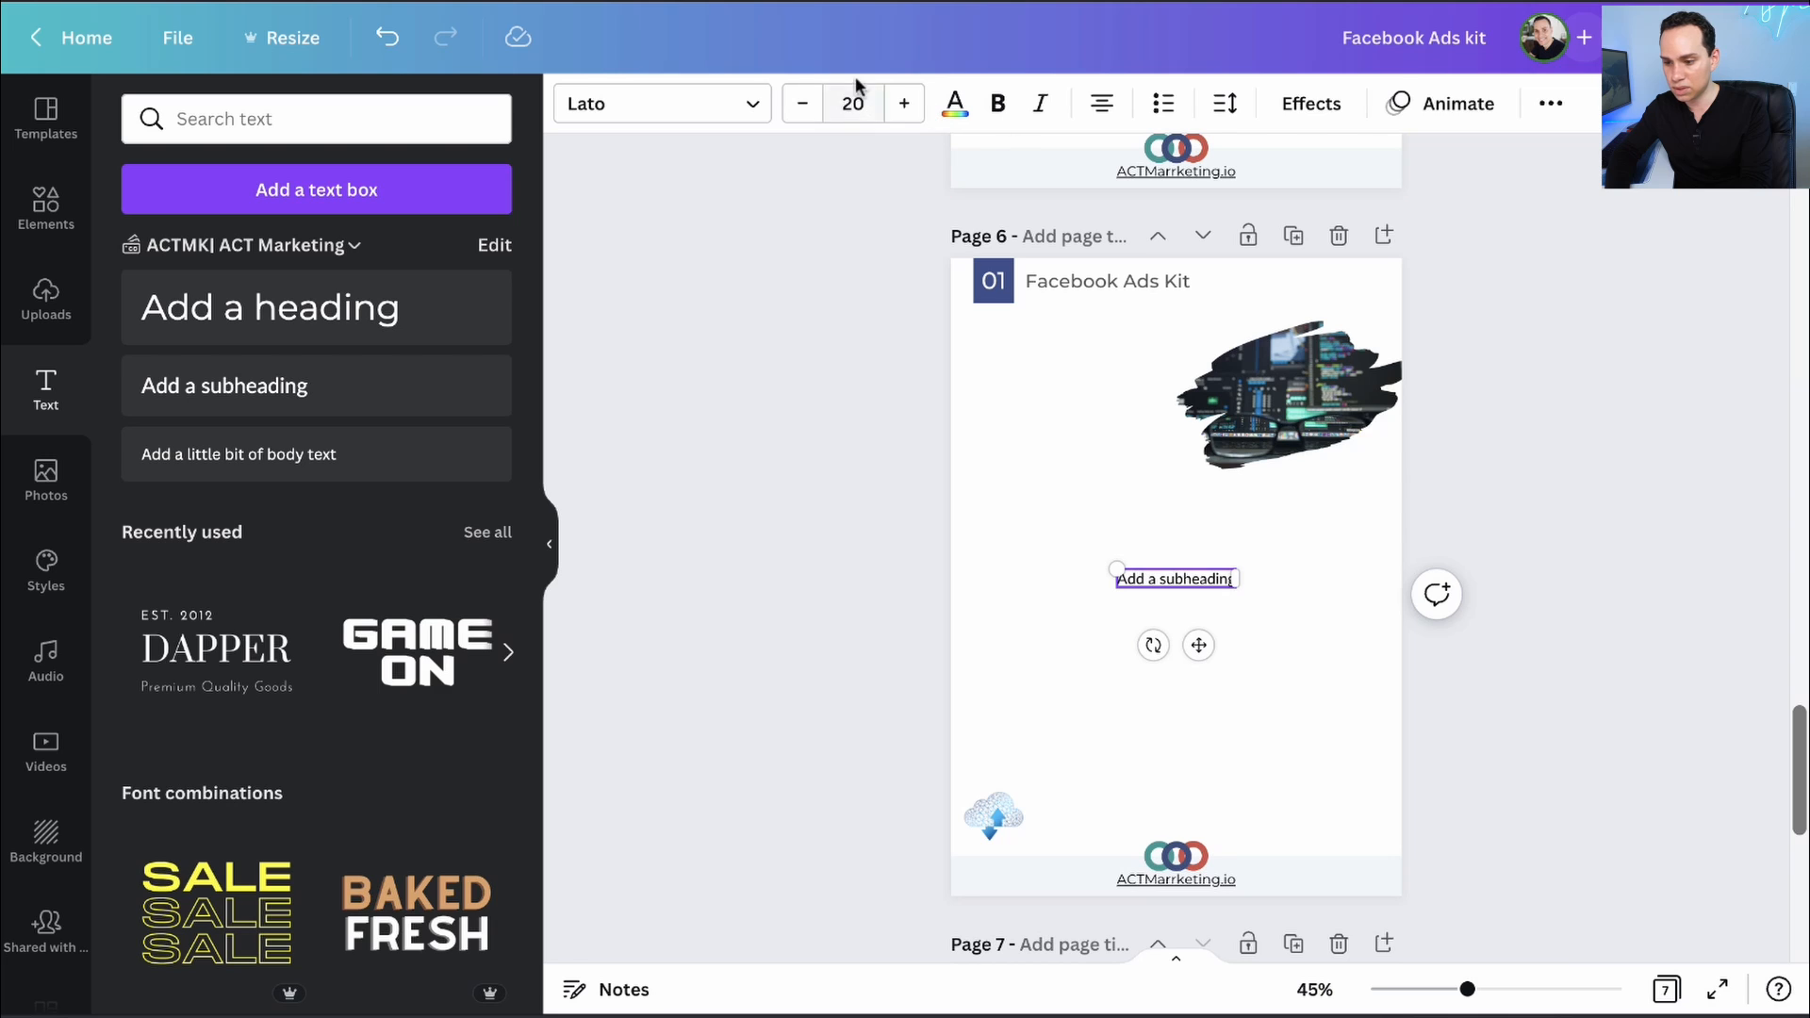
pyautogui.moveTo(1234, 580); pyautogui.dragTo(1318, 580)
pyautogui.moveTo(1178, 575); pyautogui.dragTo(1033, 357)
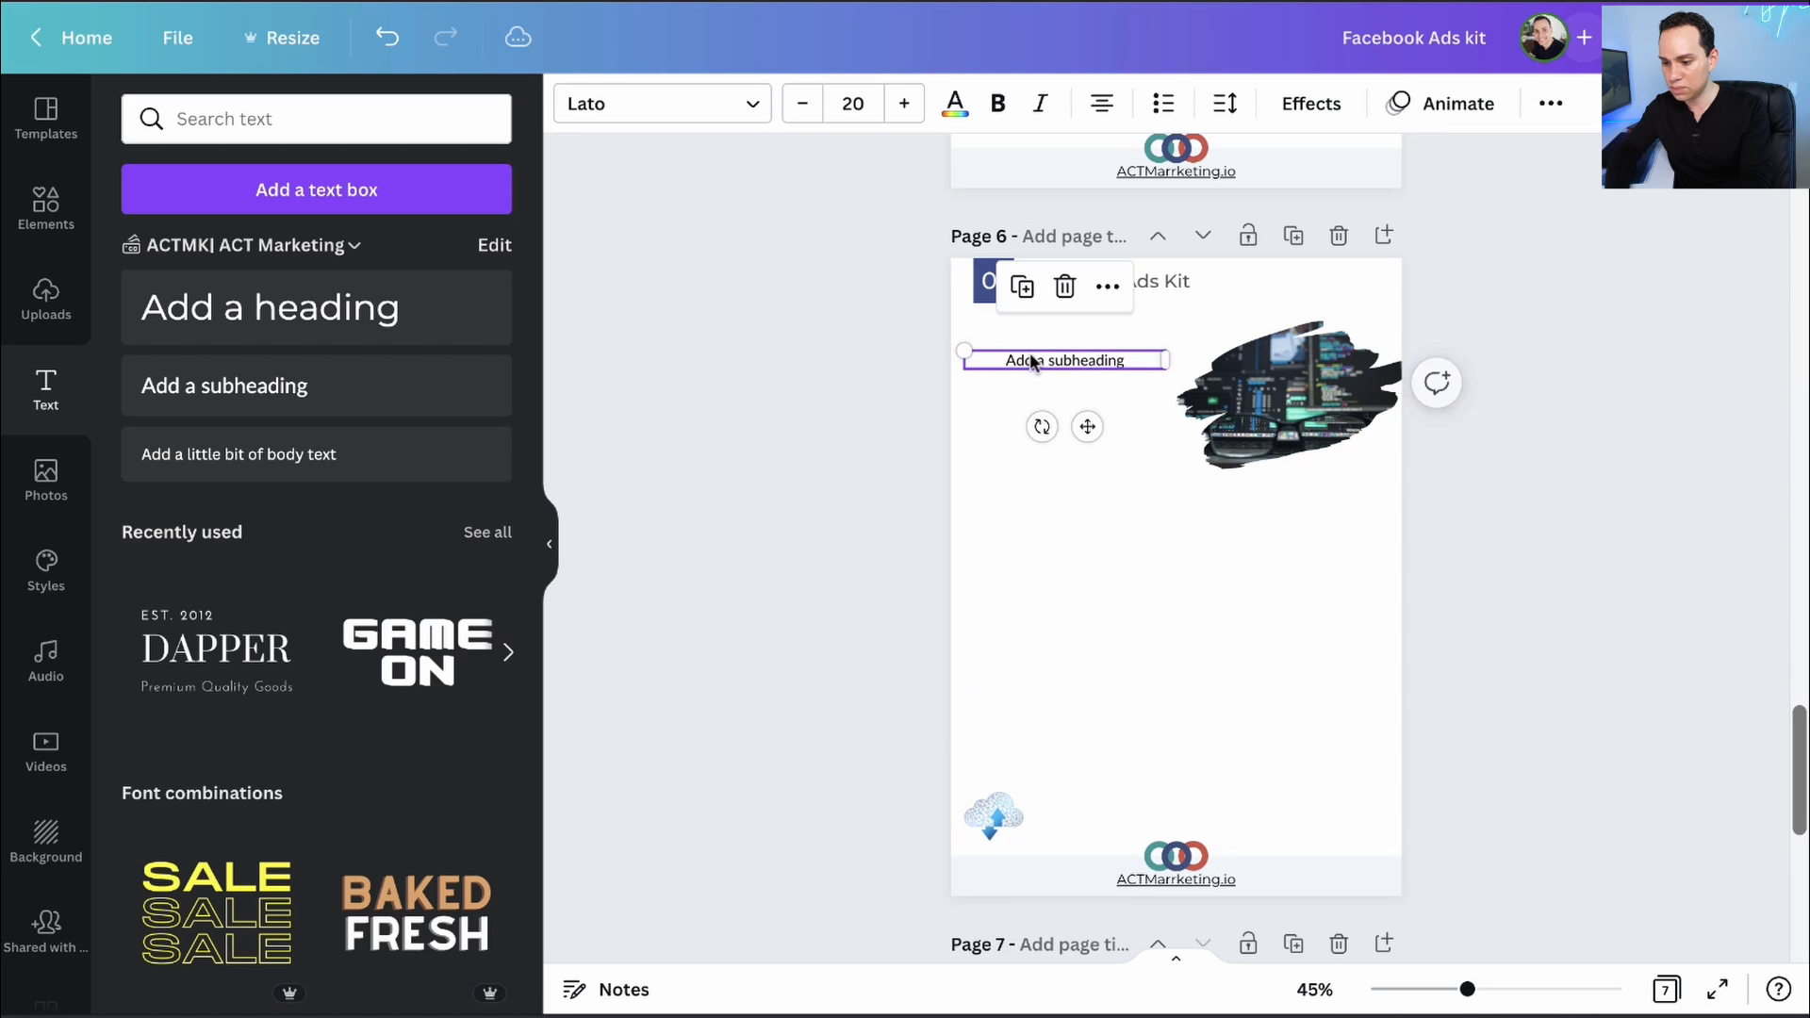
pyautogui.click(1138, 360)
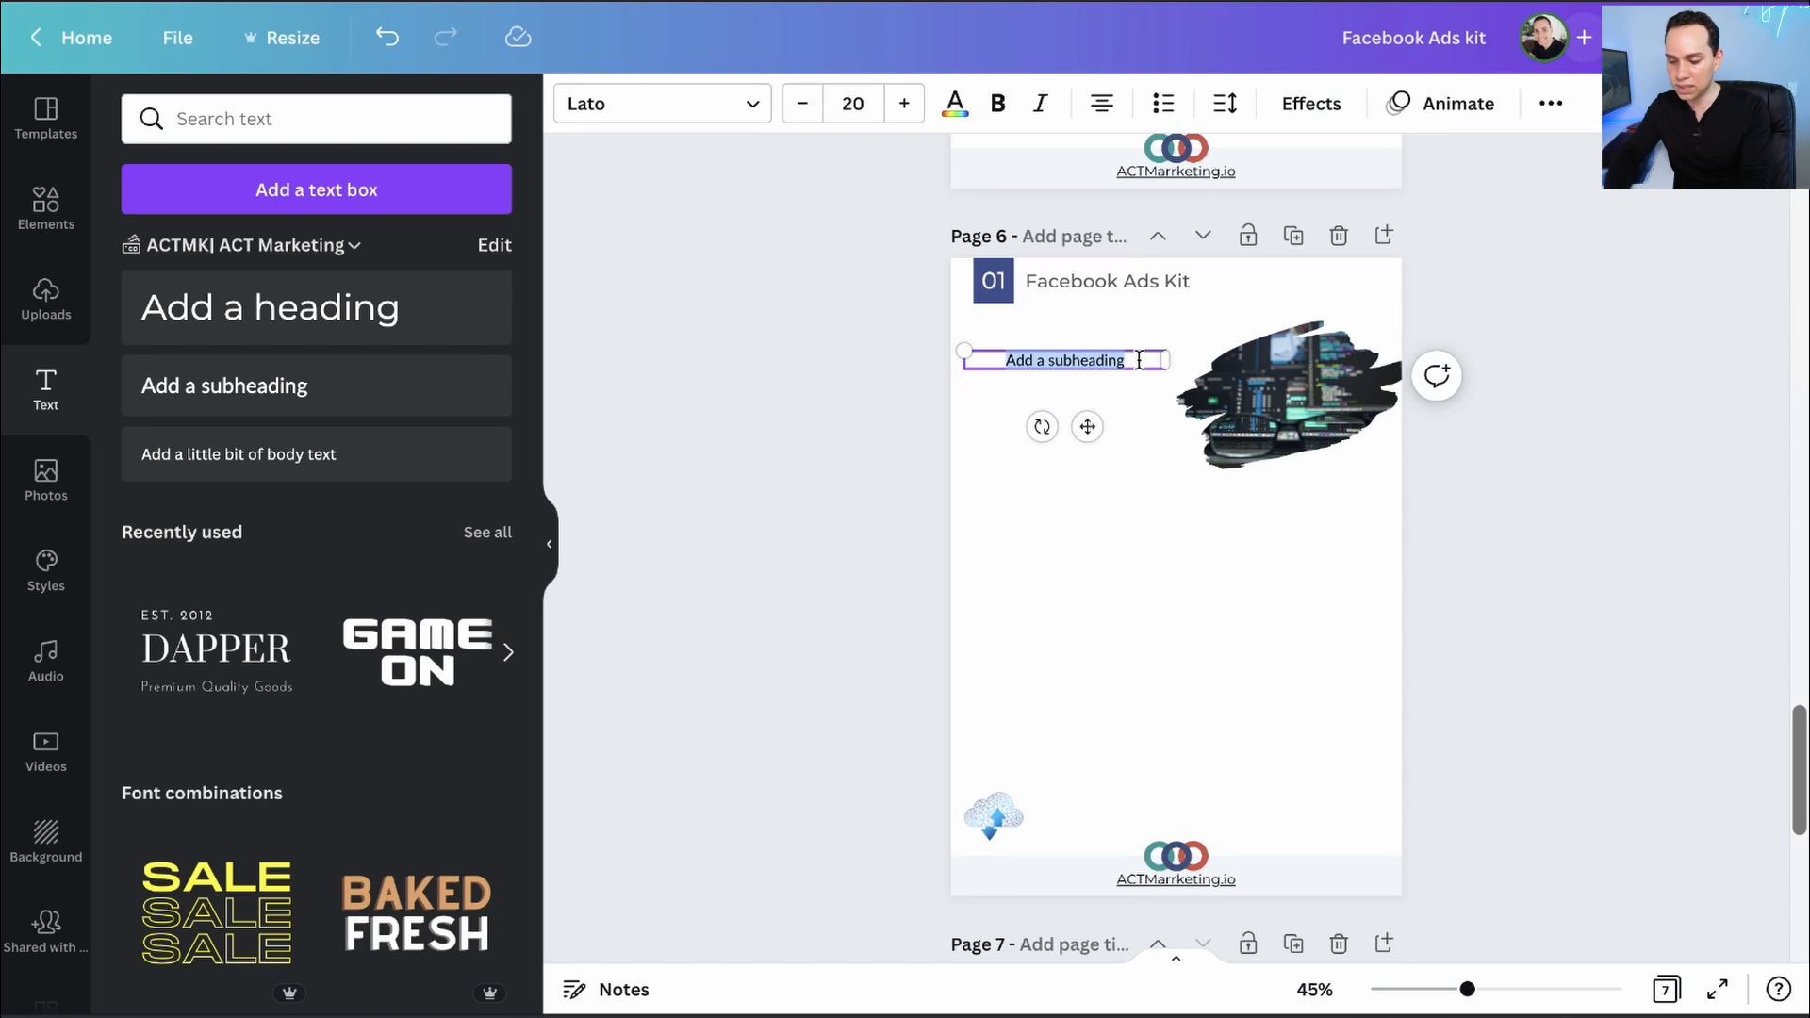
pyautogui.write('We Have Lots Of Text.....')
pyautogui.moveTo(1174, 357); pyautogui.dragTo(1180, 357)
pyautogui.press('Return')
pyautogui.press('Return')
pyautogui.press('Return')
pyautogui.press('Return')
pyautogui.press('Return')
pyautogui.press('Return')
pyautogui.press('Return')
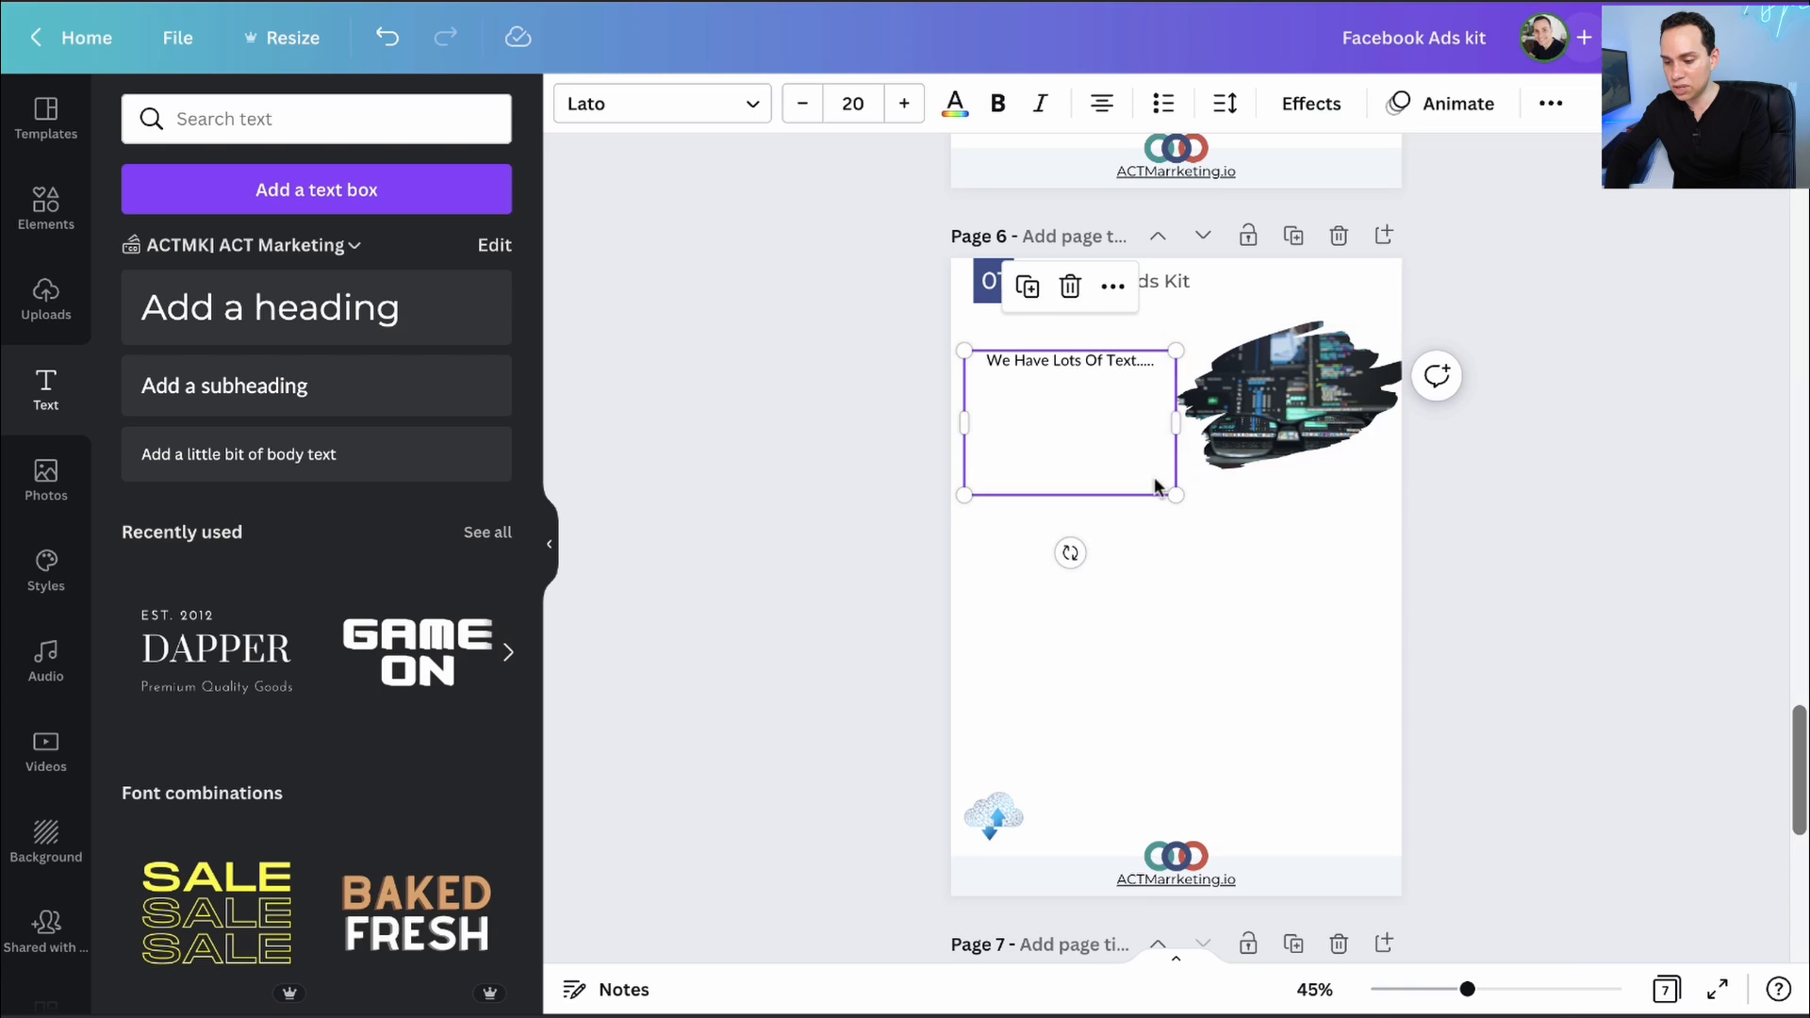
# - Duplicate that text box below the code-screen photo, stretching it wide and tall toward the footer
pyautogui.press('super+d')
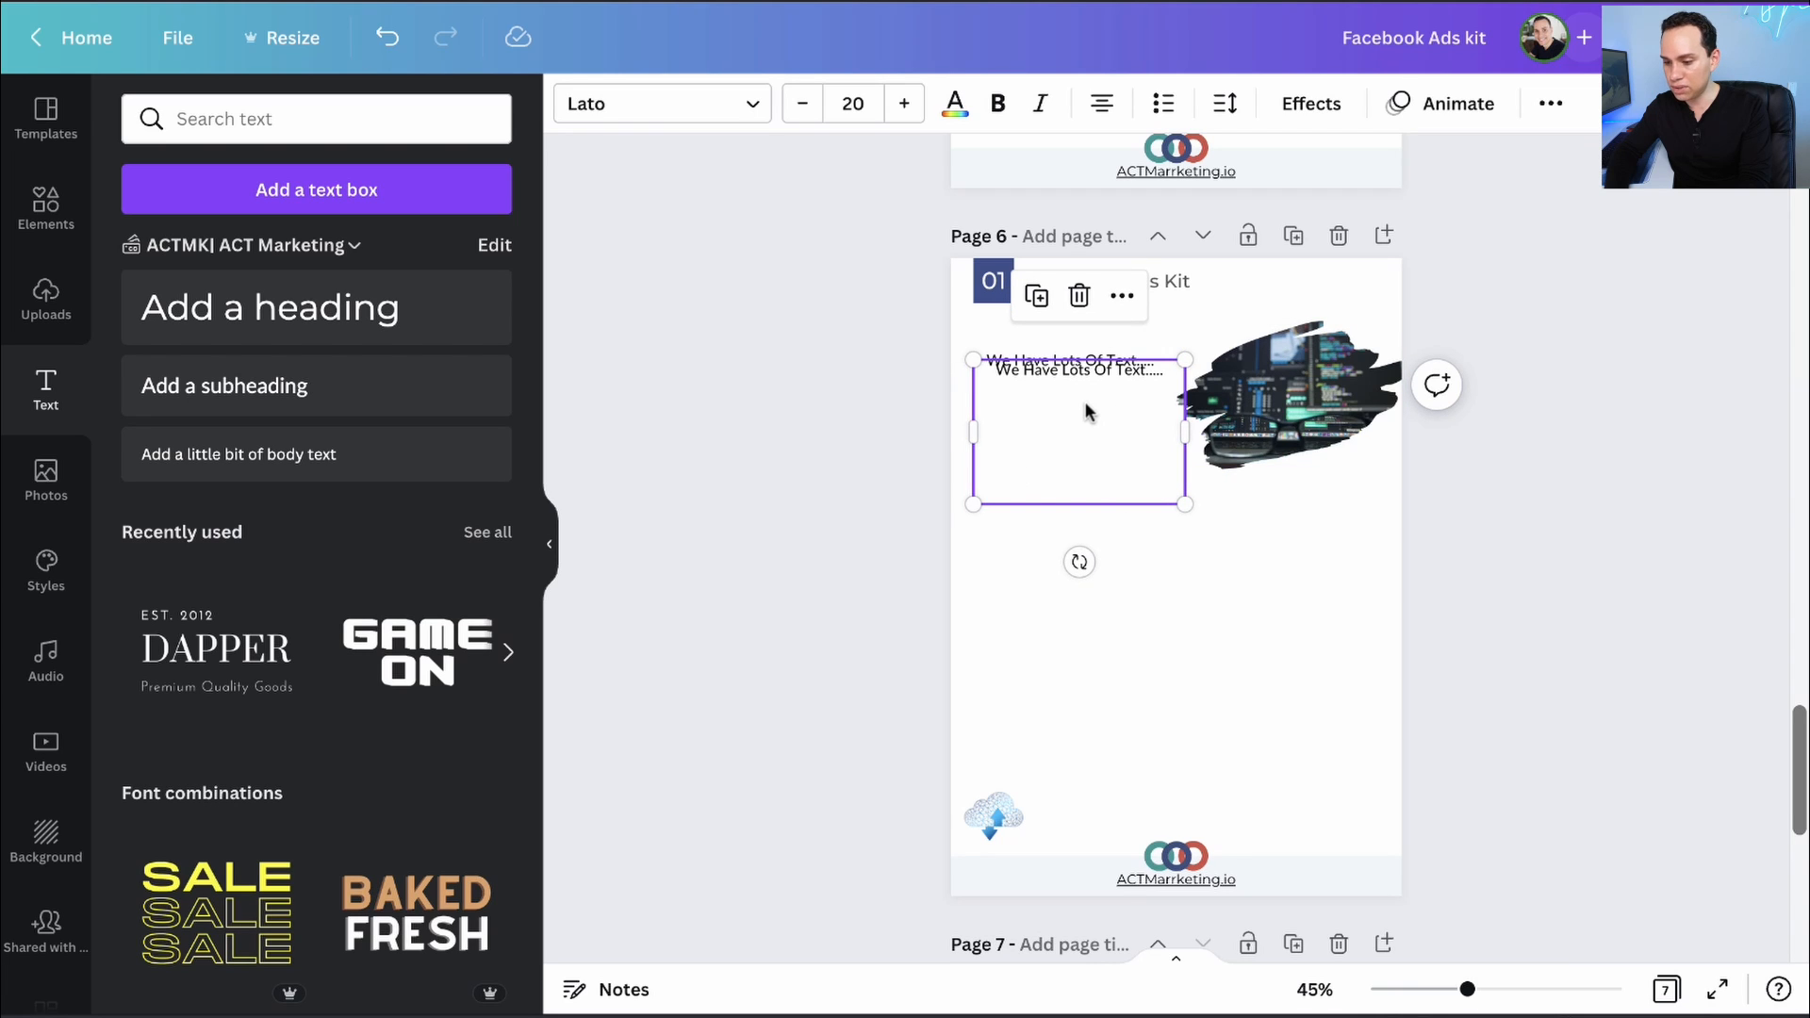
pyautogui.press('super+z')
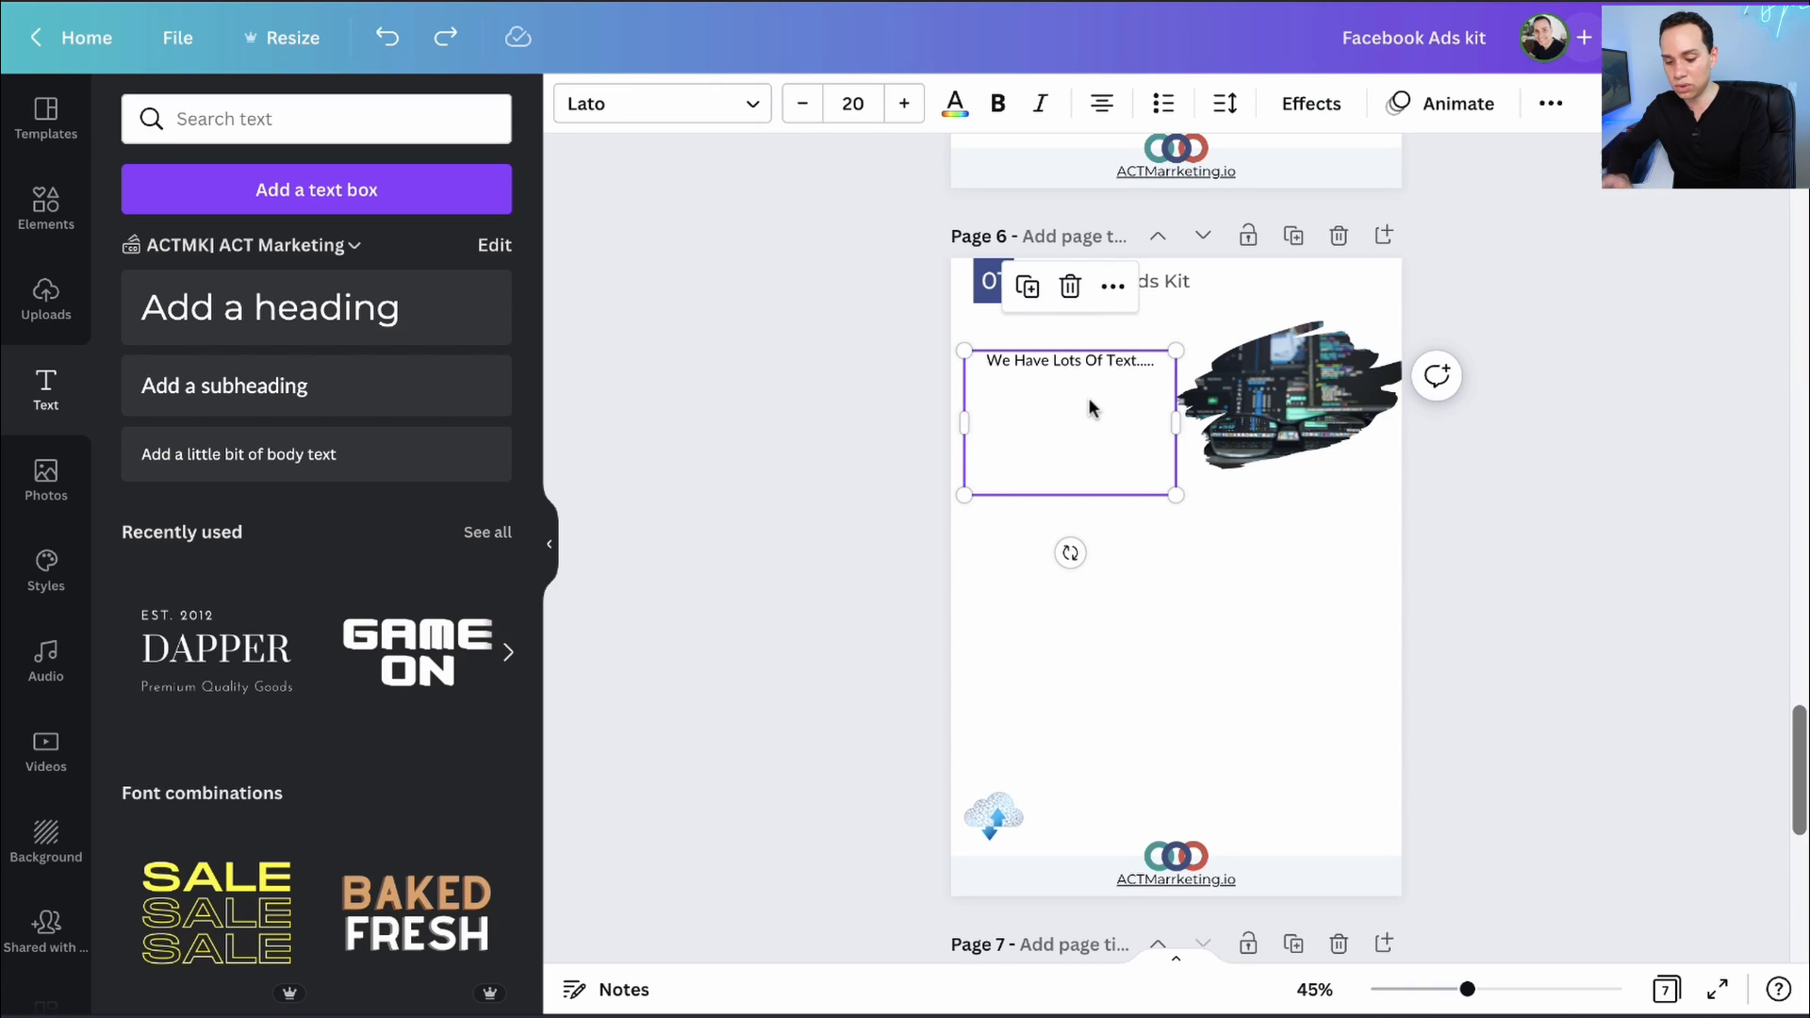
pyautogui.press('super+d')
pyautogui.moveTo(1100, 394); pyautogui.dragTo(1092, 524)
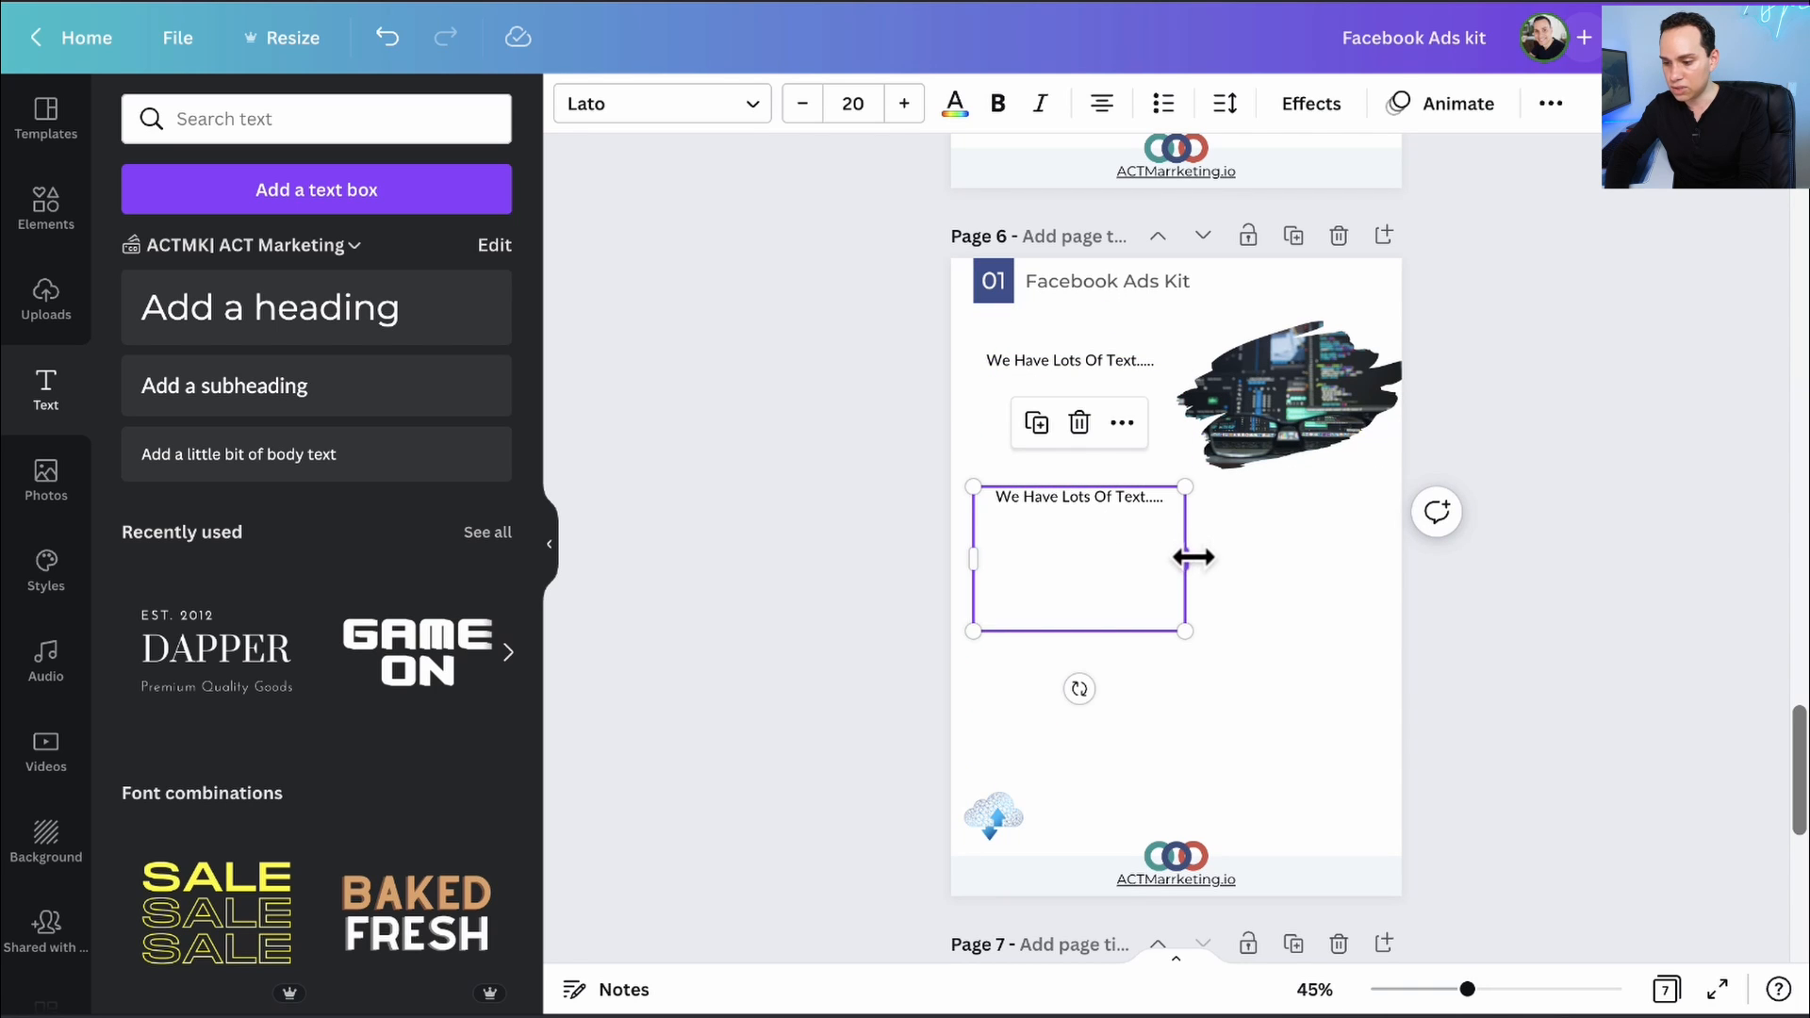
pyautogui.moveTo(1186, 556); pyautogui.dragTo(1398, 551)
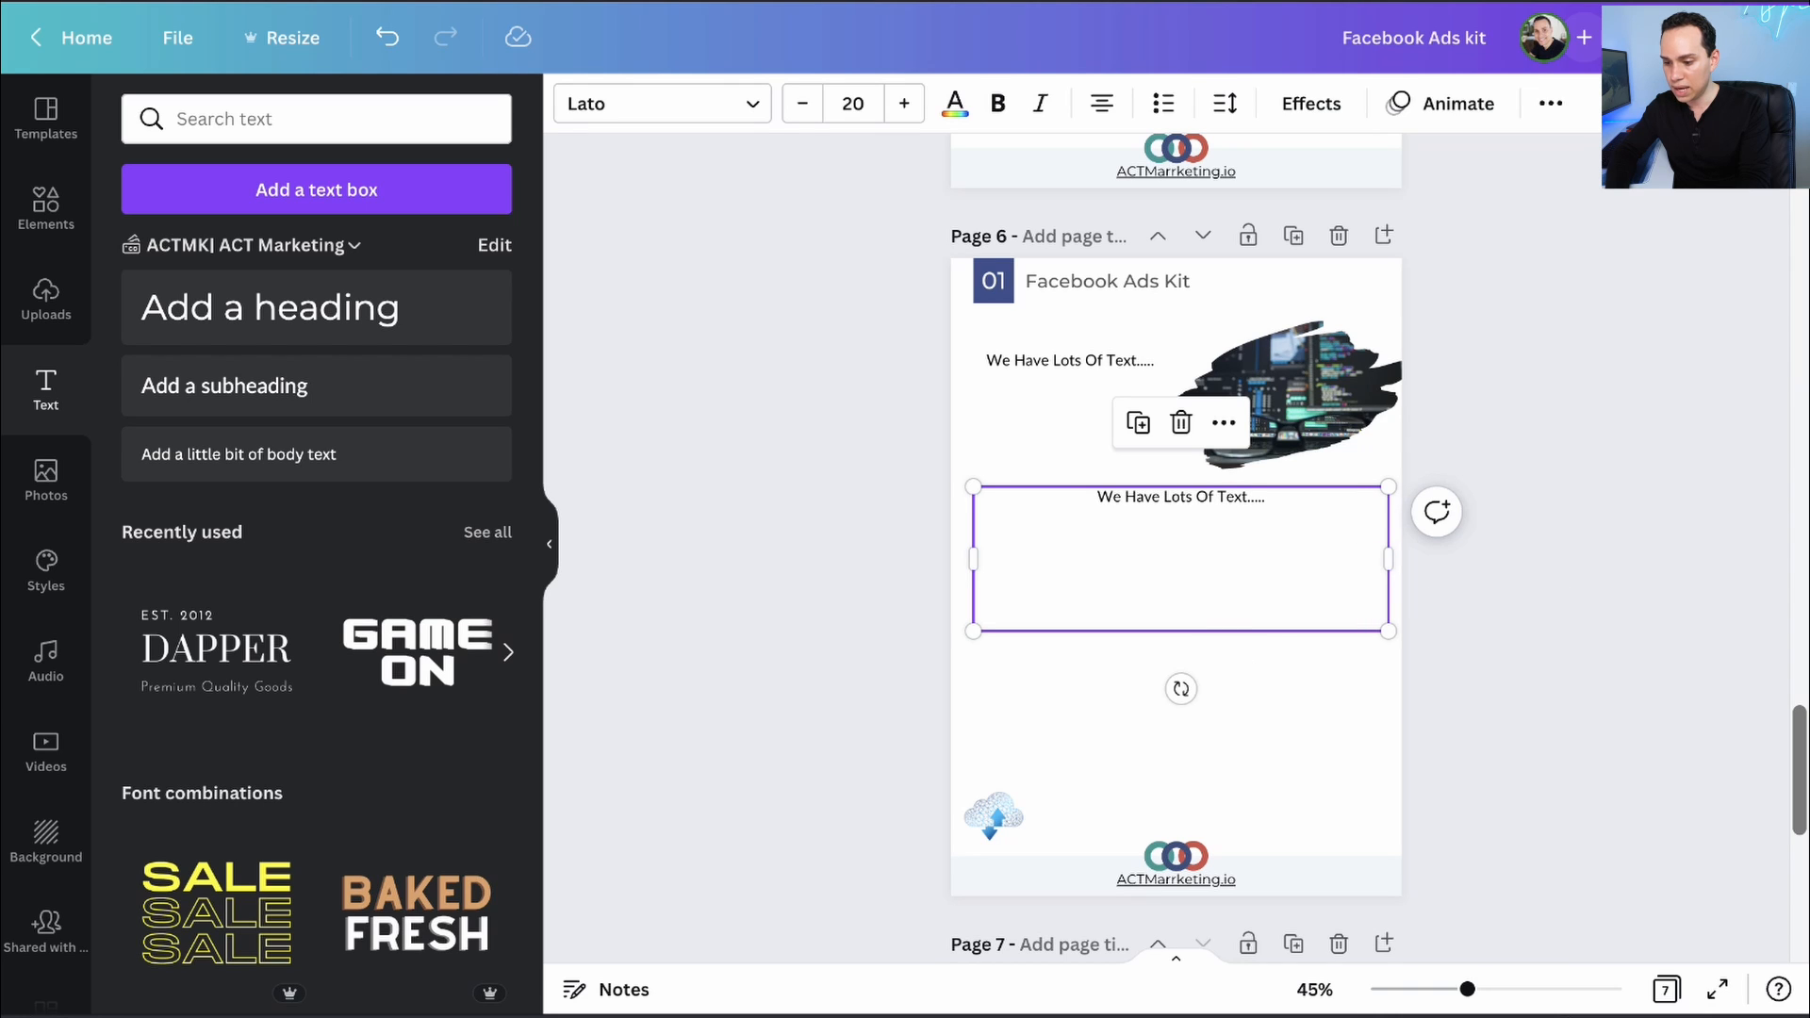
pyautogui.press('Return')
pyautogui.press('Return')
pyautogui.press('Return')
pyautogui.press('Return')
pyautogui.press('Return')
pyautogui.press('Return')
pyautogui.press('Return')
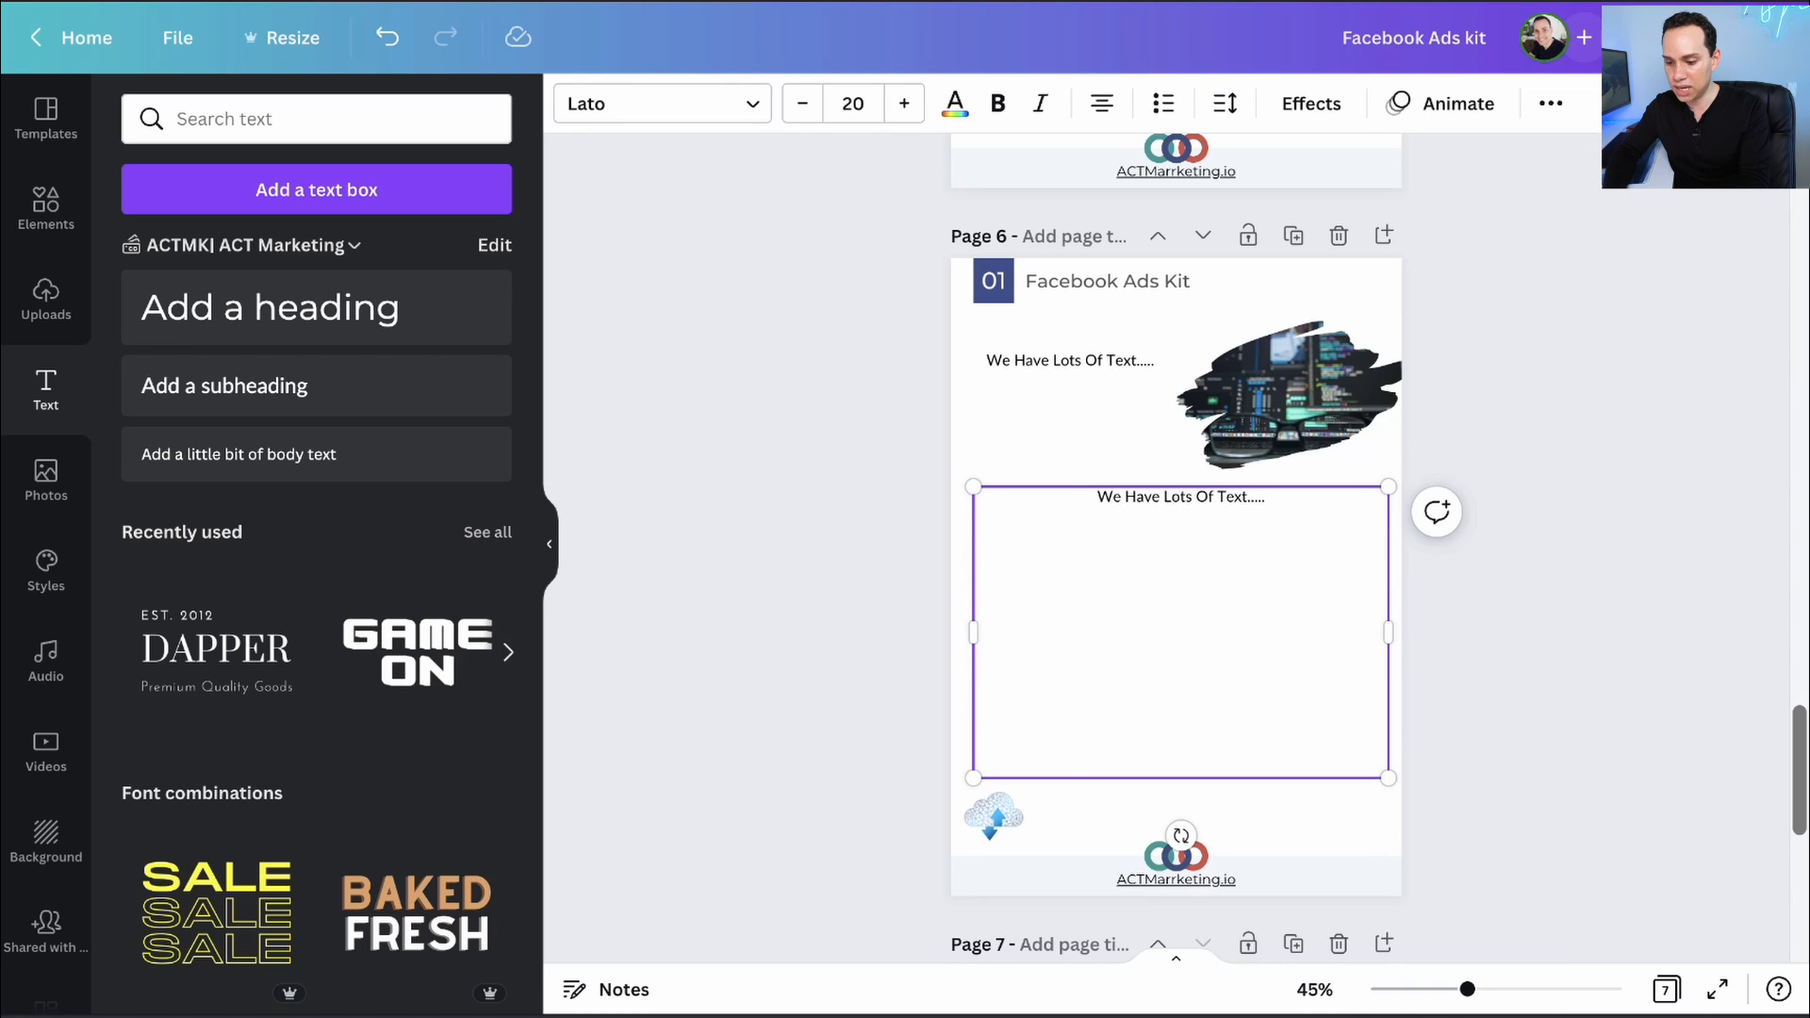
pyautogui.press('Return')
pyautogui.press('Return')
pyautogui.press('Return')
pyautogui.press('Return')
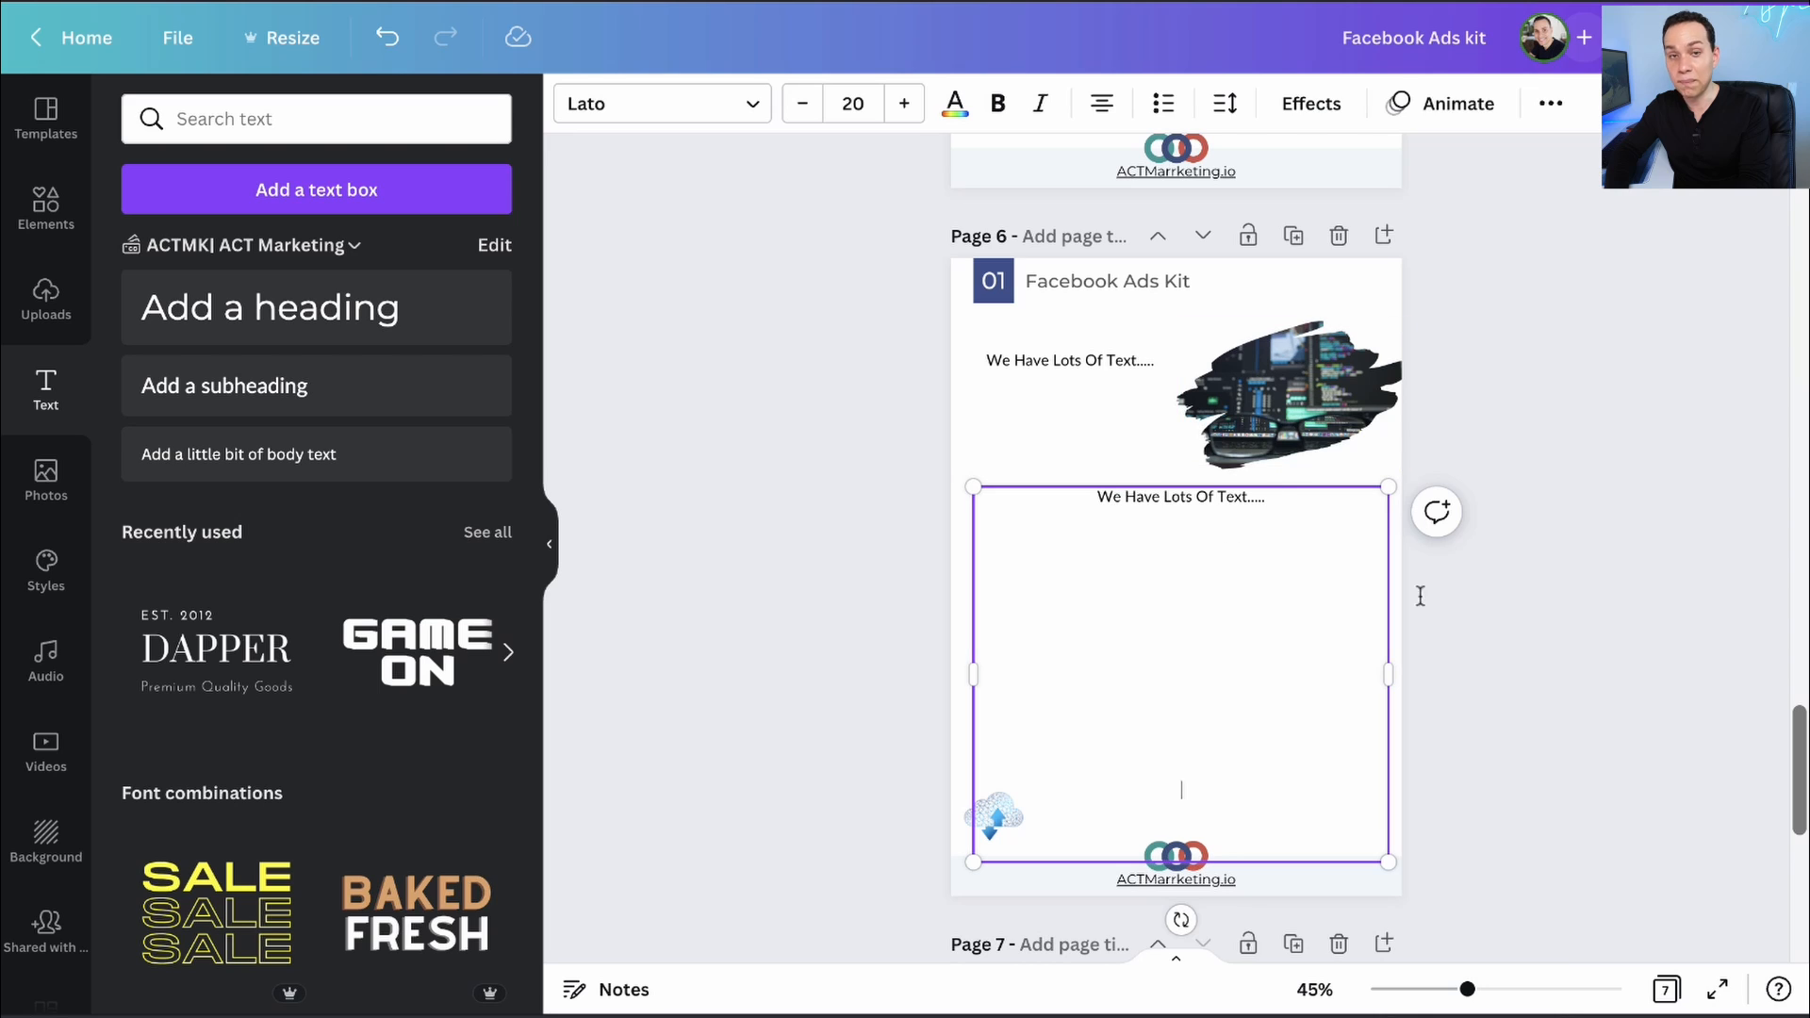
pyautogui.click(1476, 551)
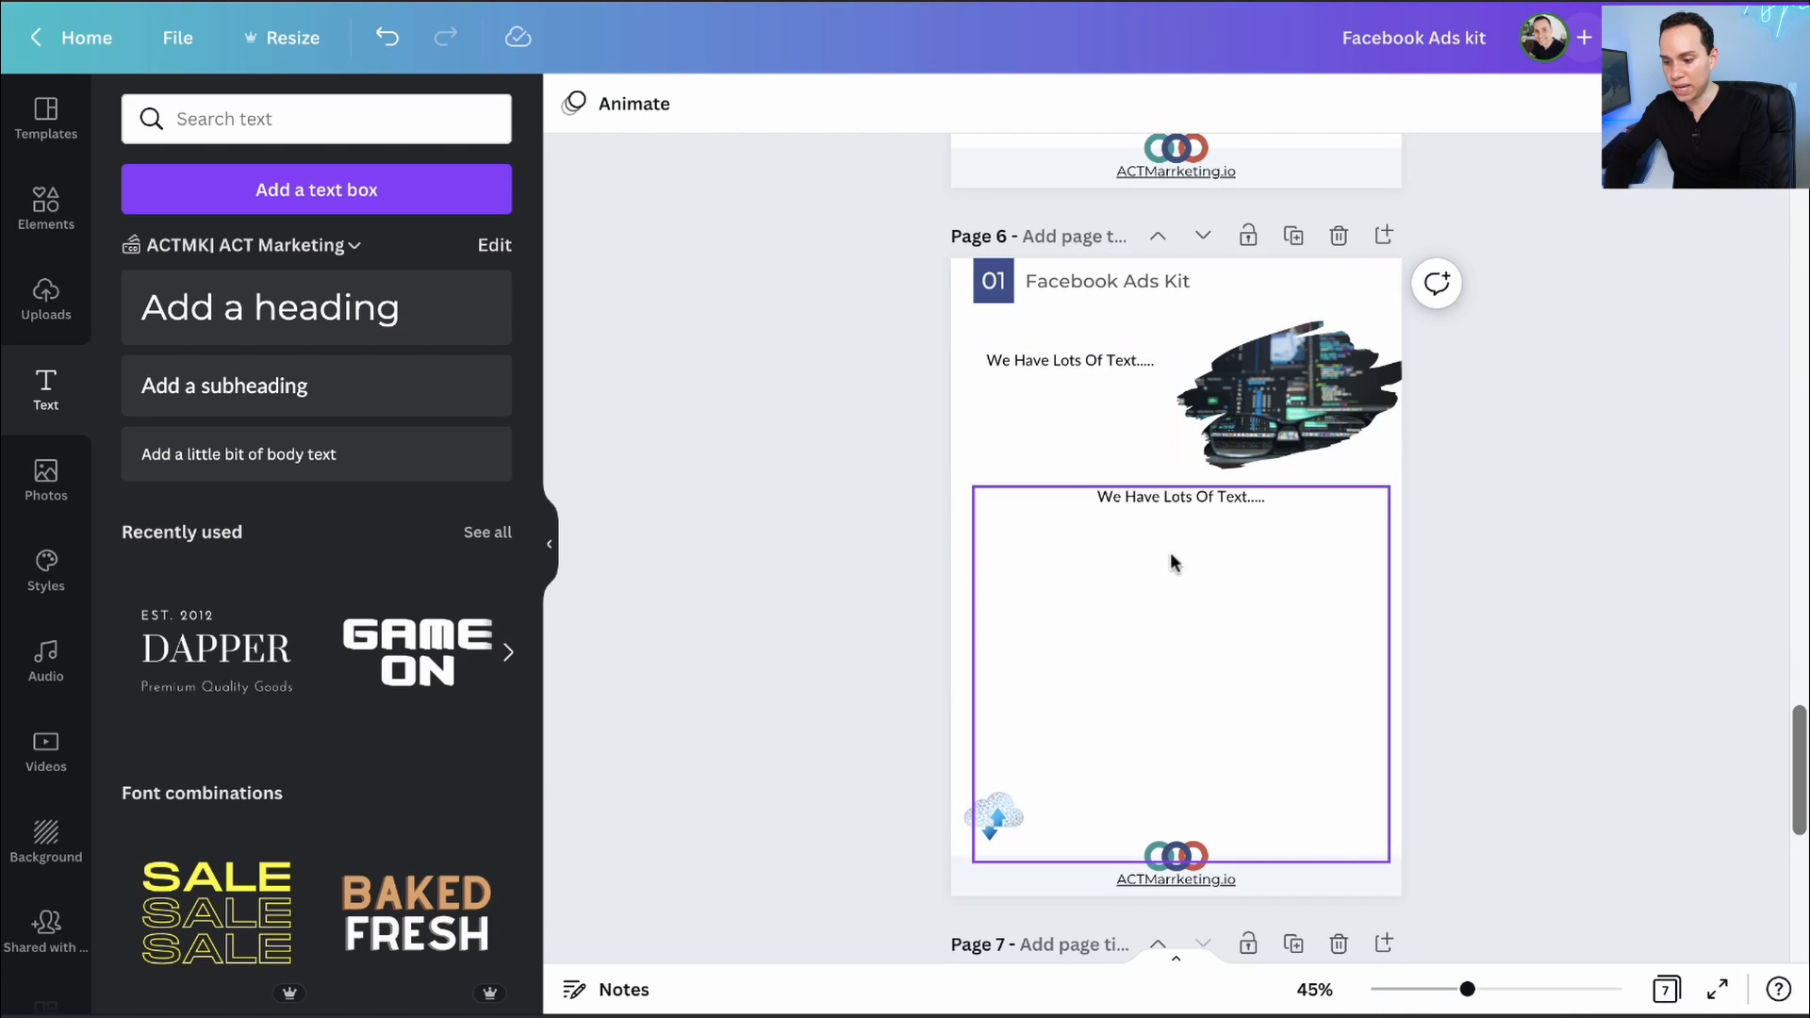
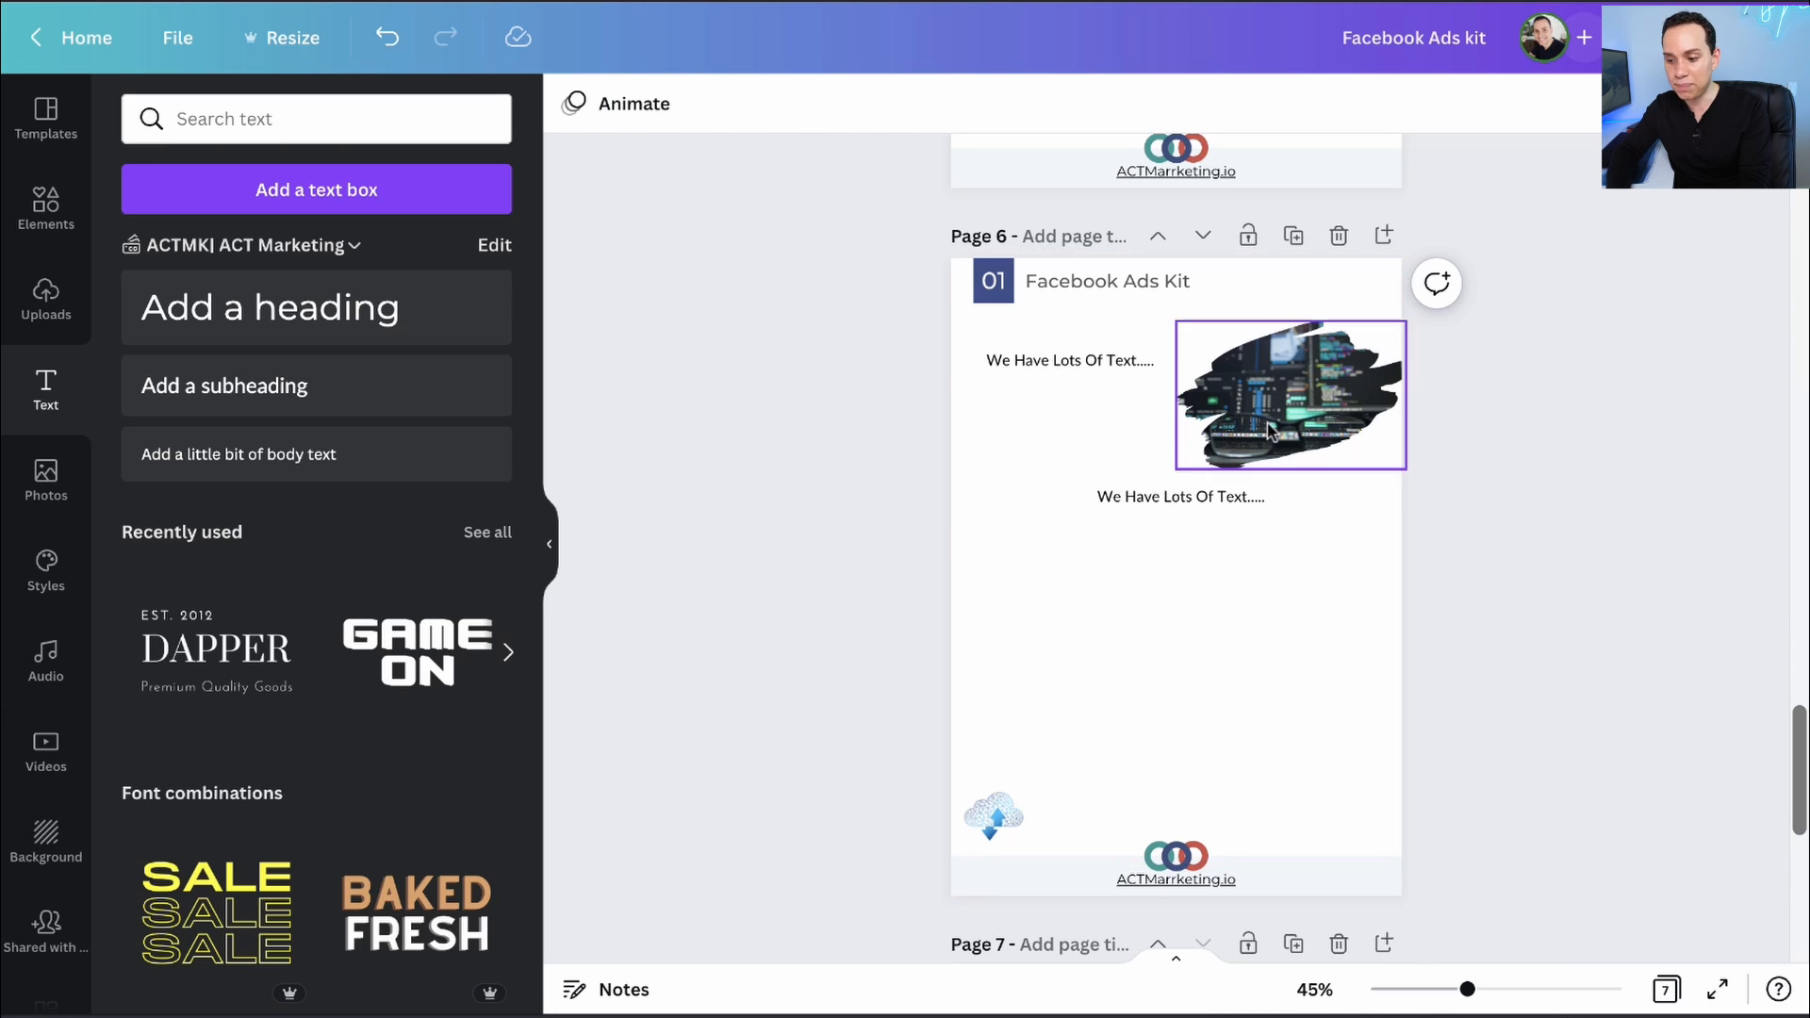
# - Select both 'We Have Lots Of Text.....' text boxes on page 6
pyautogui.click(1139, 573)
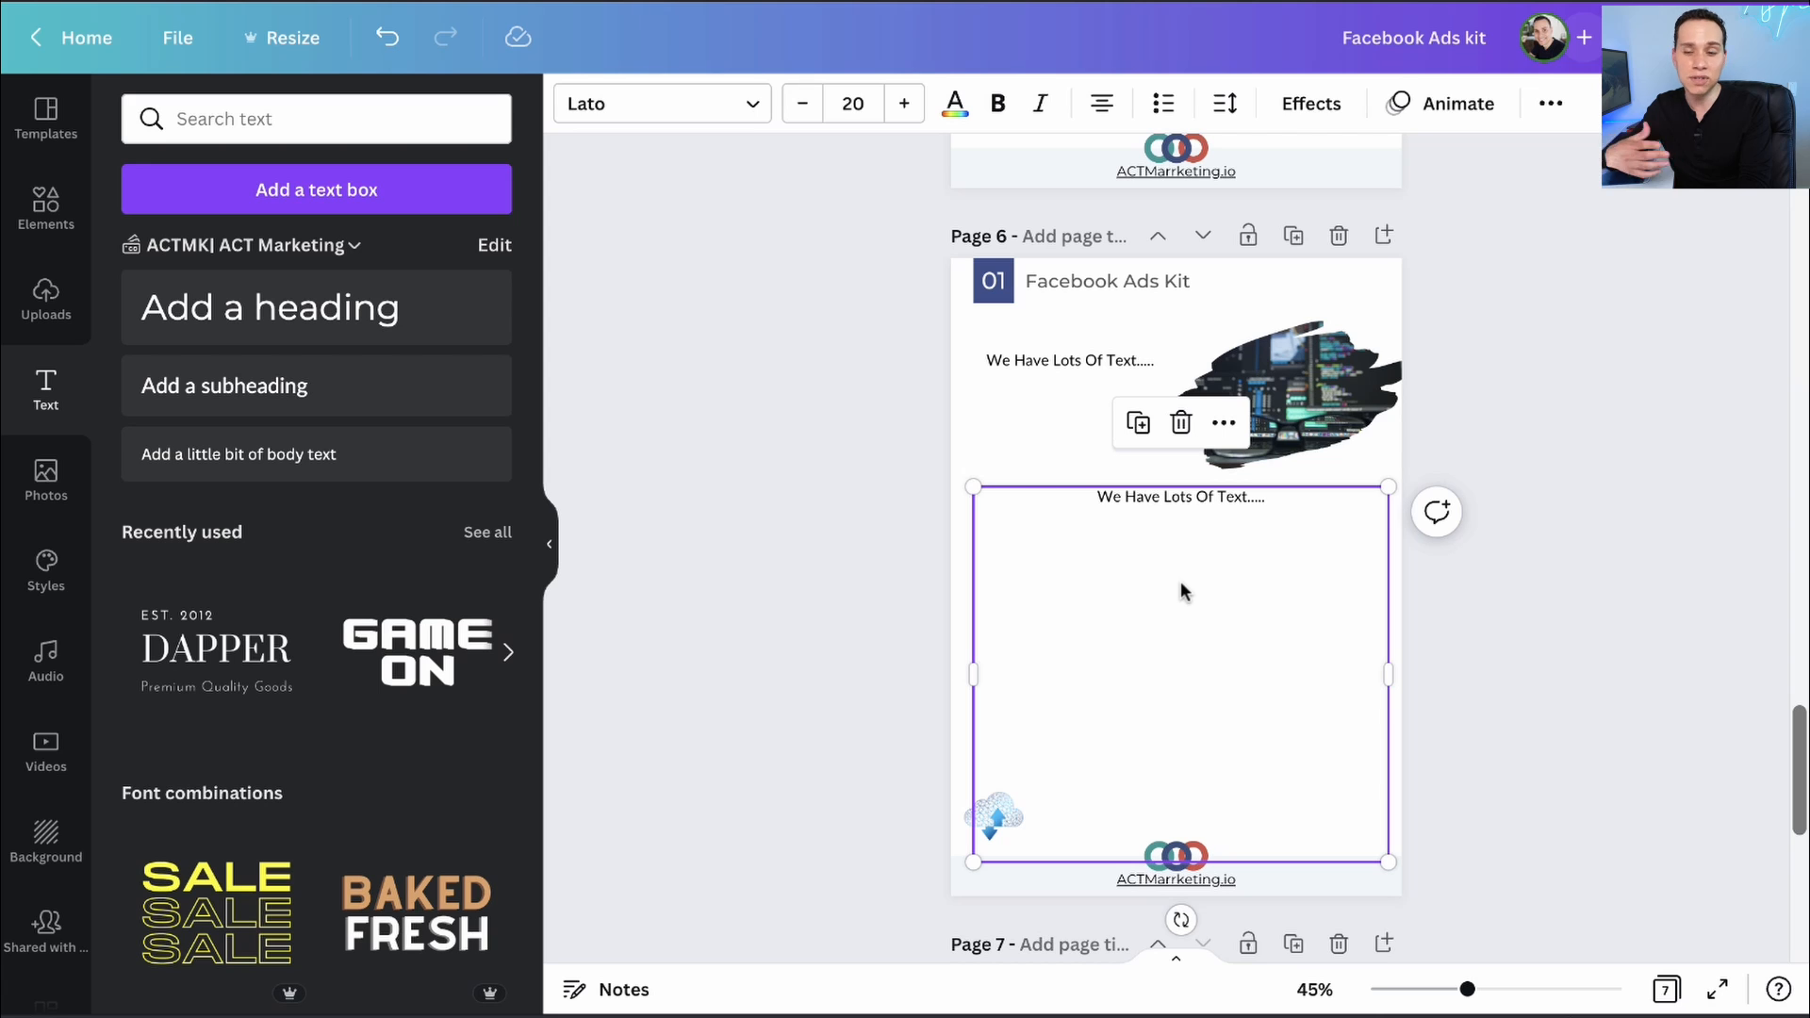
pyautogui.scroll(6, 1183, 591)
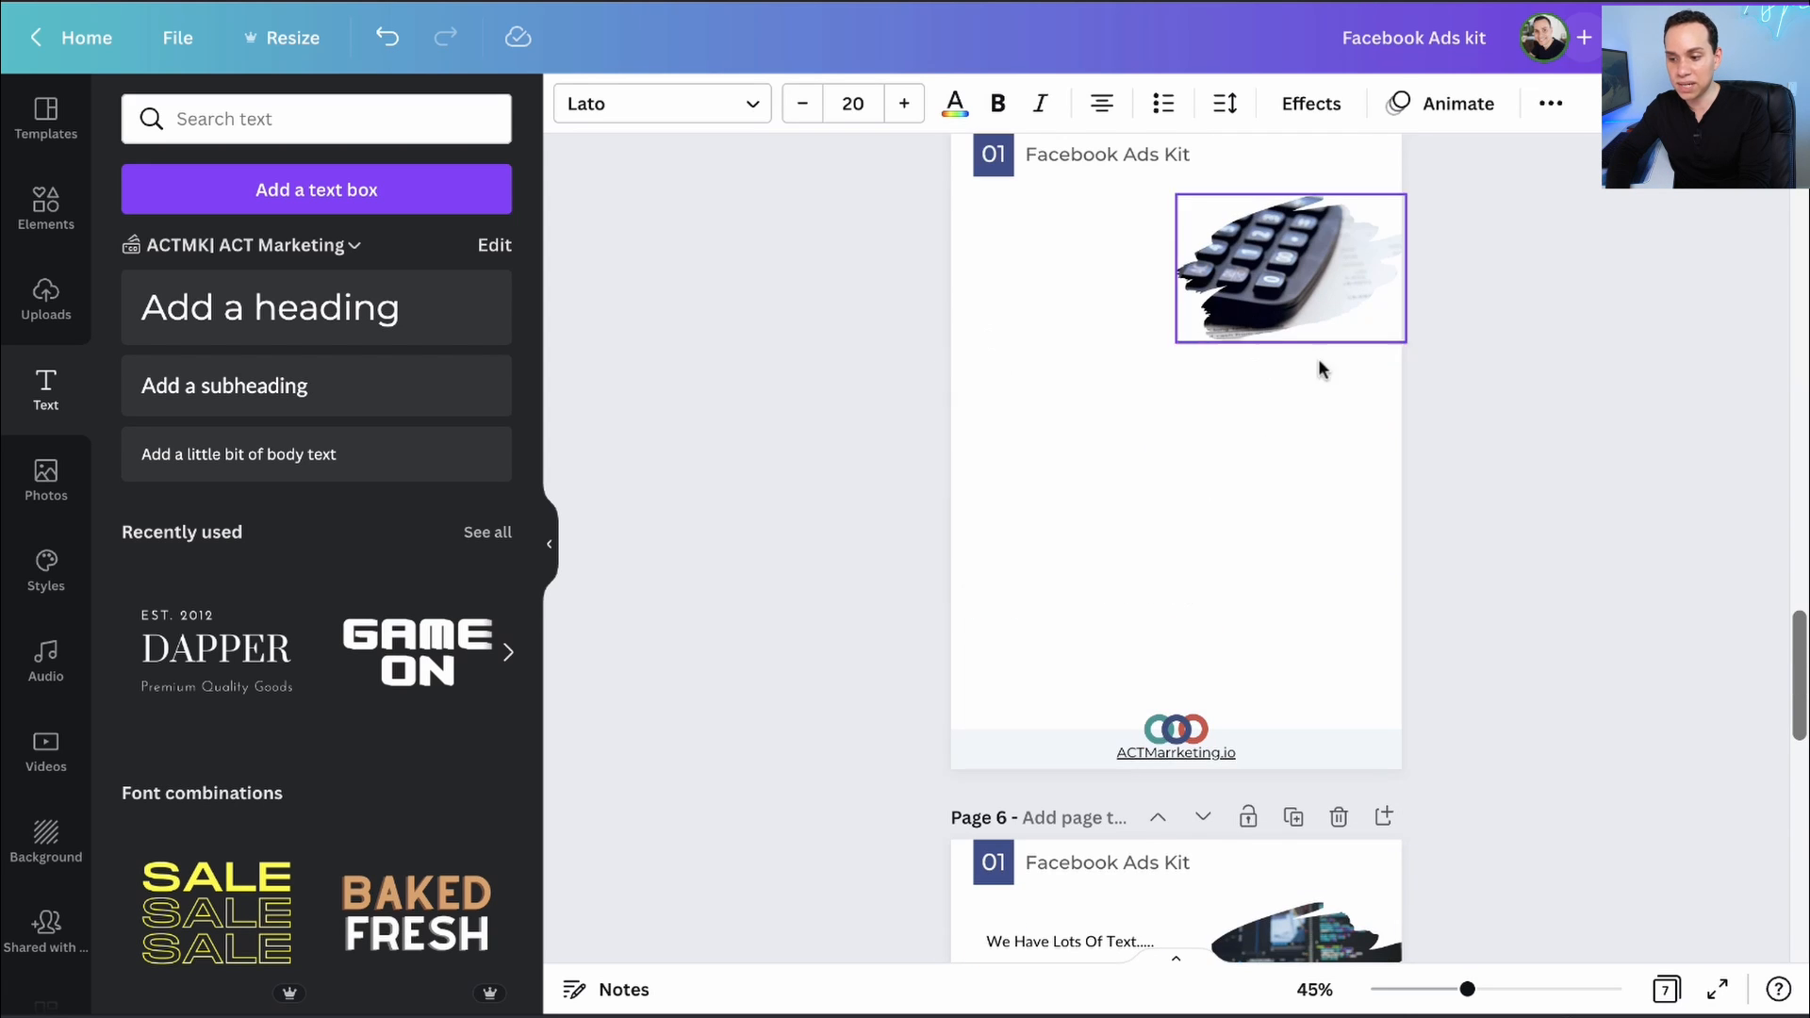
pyautogui.scroll(-5, 1197, 449)
pyautogui.click(1046, 485)
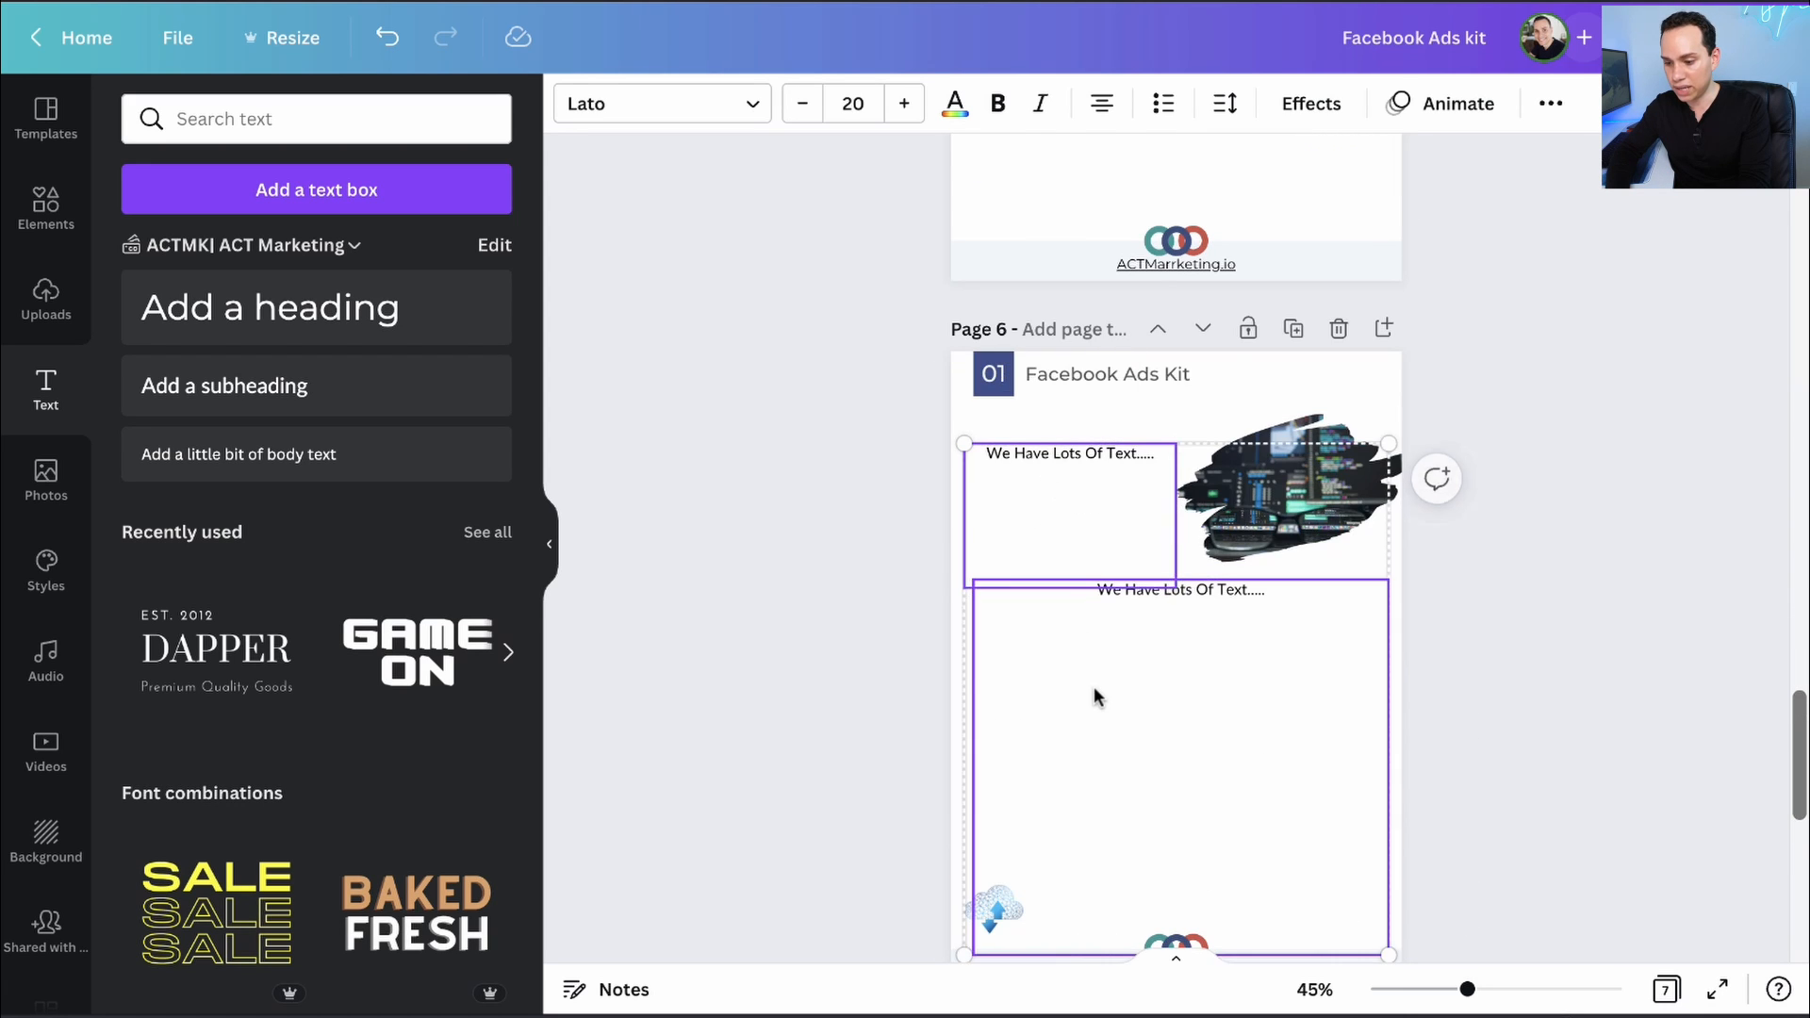
pyautogui.scroll(10, 1093, 687)
pyautogui.scroll(-3, 1075, 820)
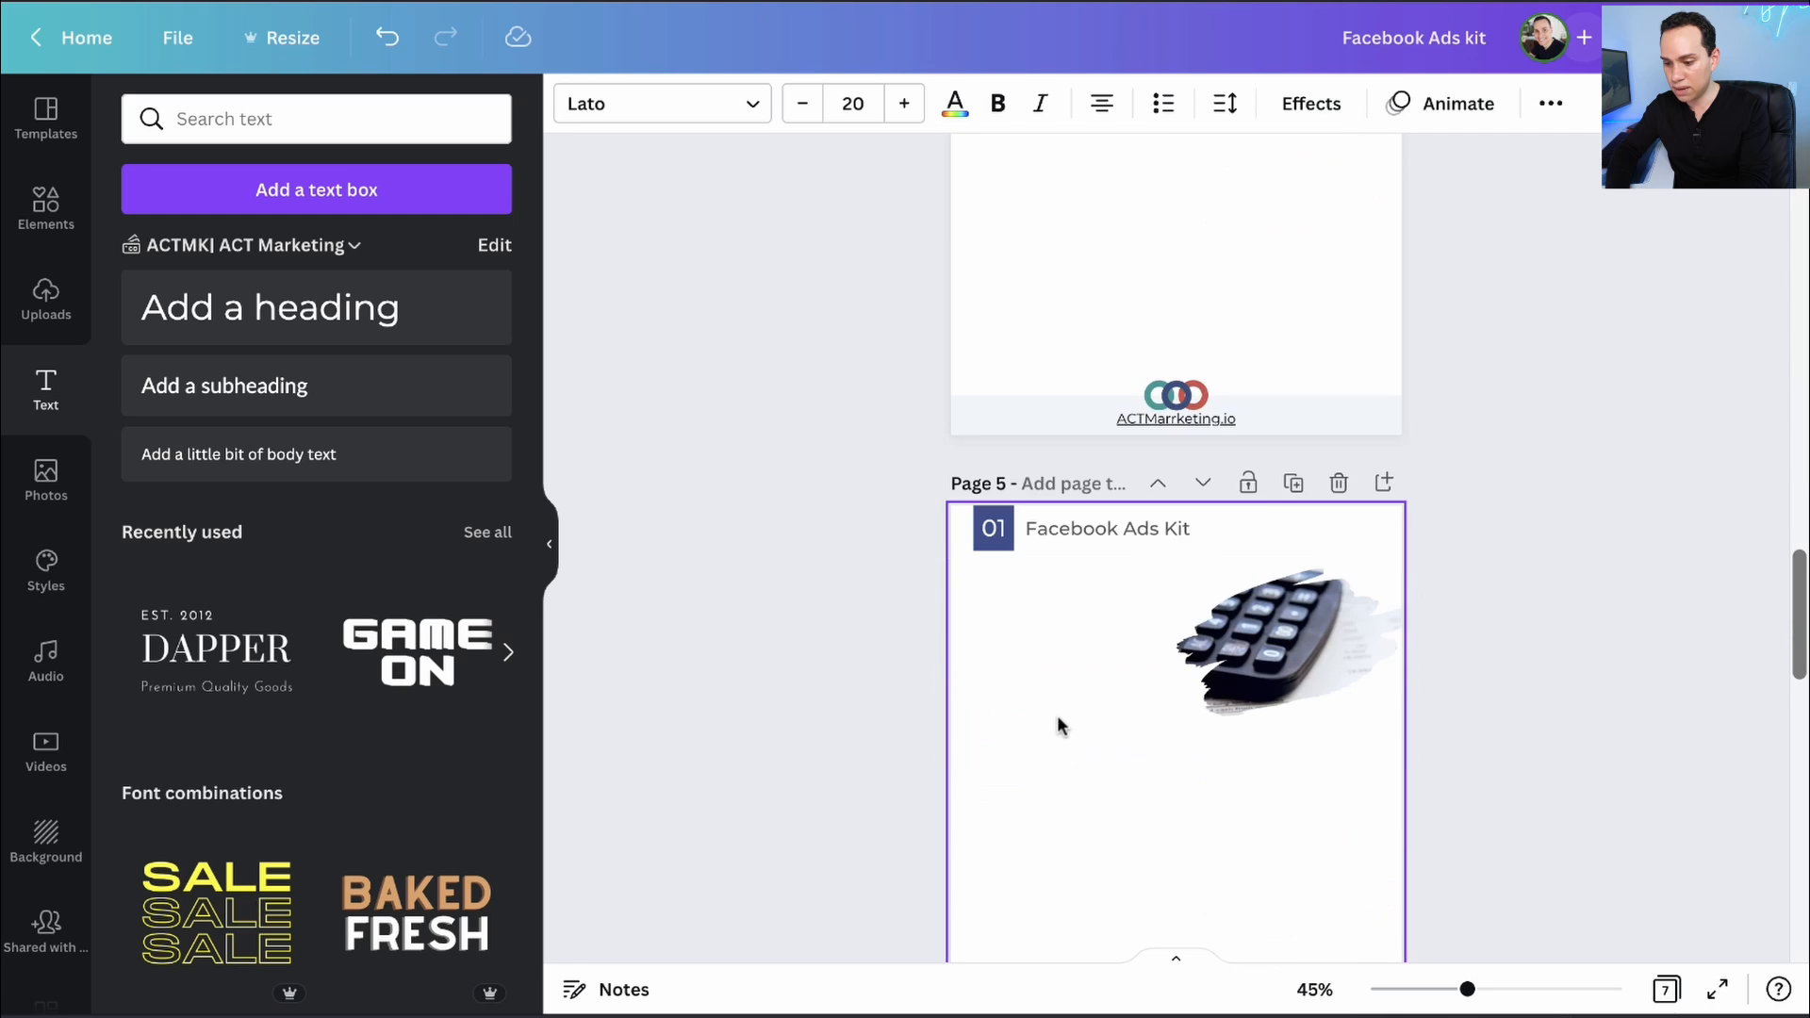
pyautogui.click(1055, 713)
# - Paste the two text boxes onto pages 4 and 3
pyautogui.scroll(2, 1054, 710)
pyautogui.hotkey('ctrl', 'v')
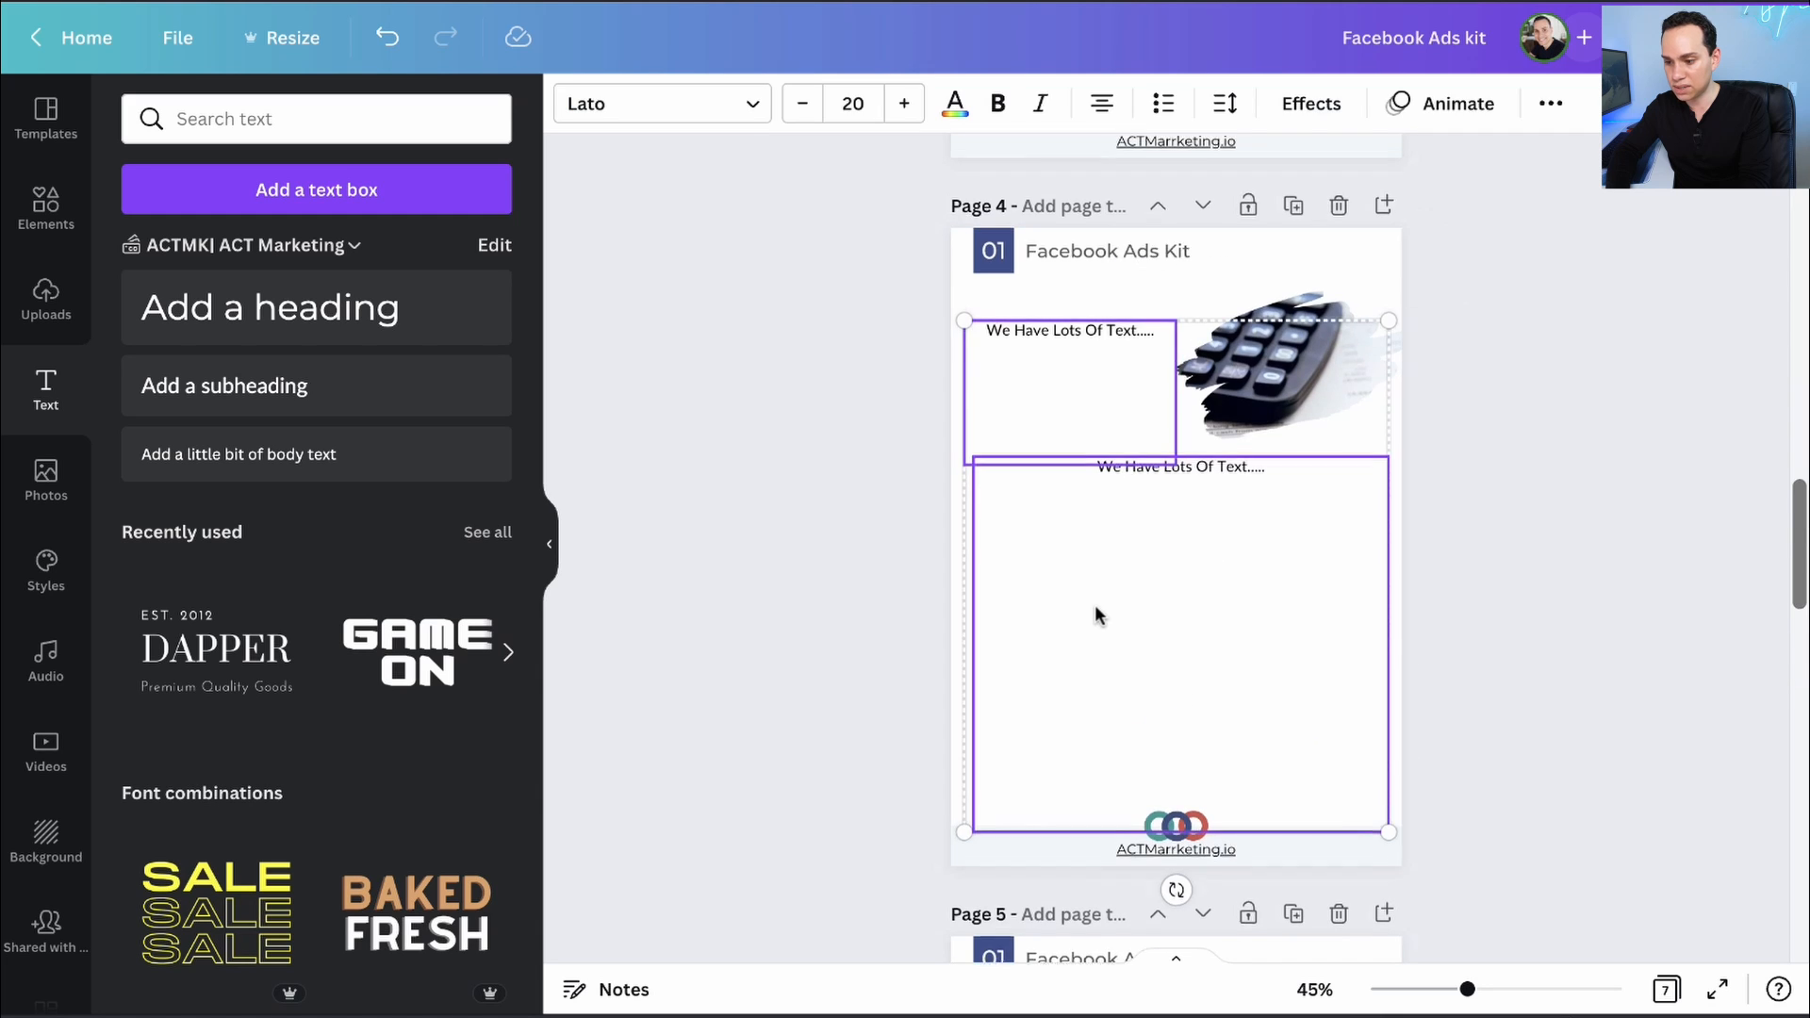
pyautogui.scroll(8, 1095, 608)
pyautogui.hotkey('ctrl', 'v')
pyautogui.click(807, 517)
pyautogui.scroll(-1, 806, 517)
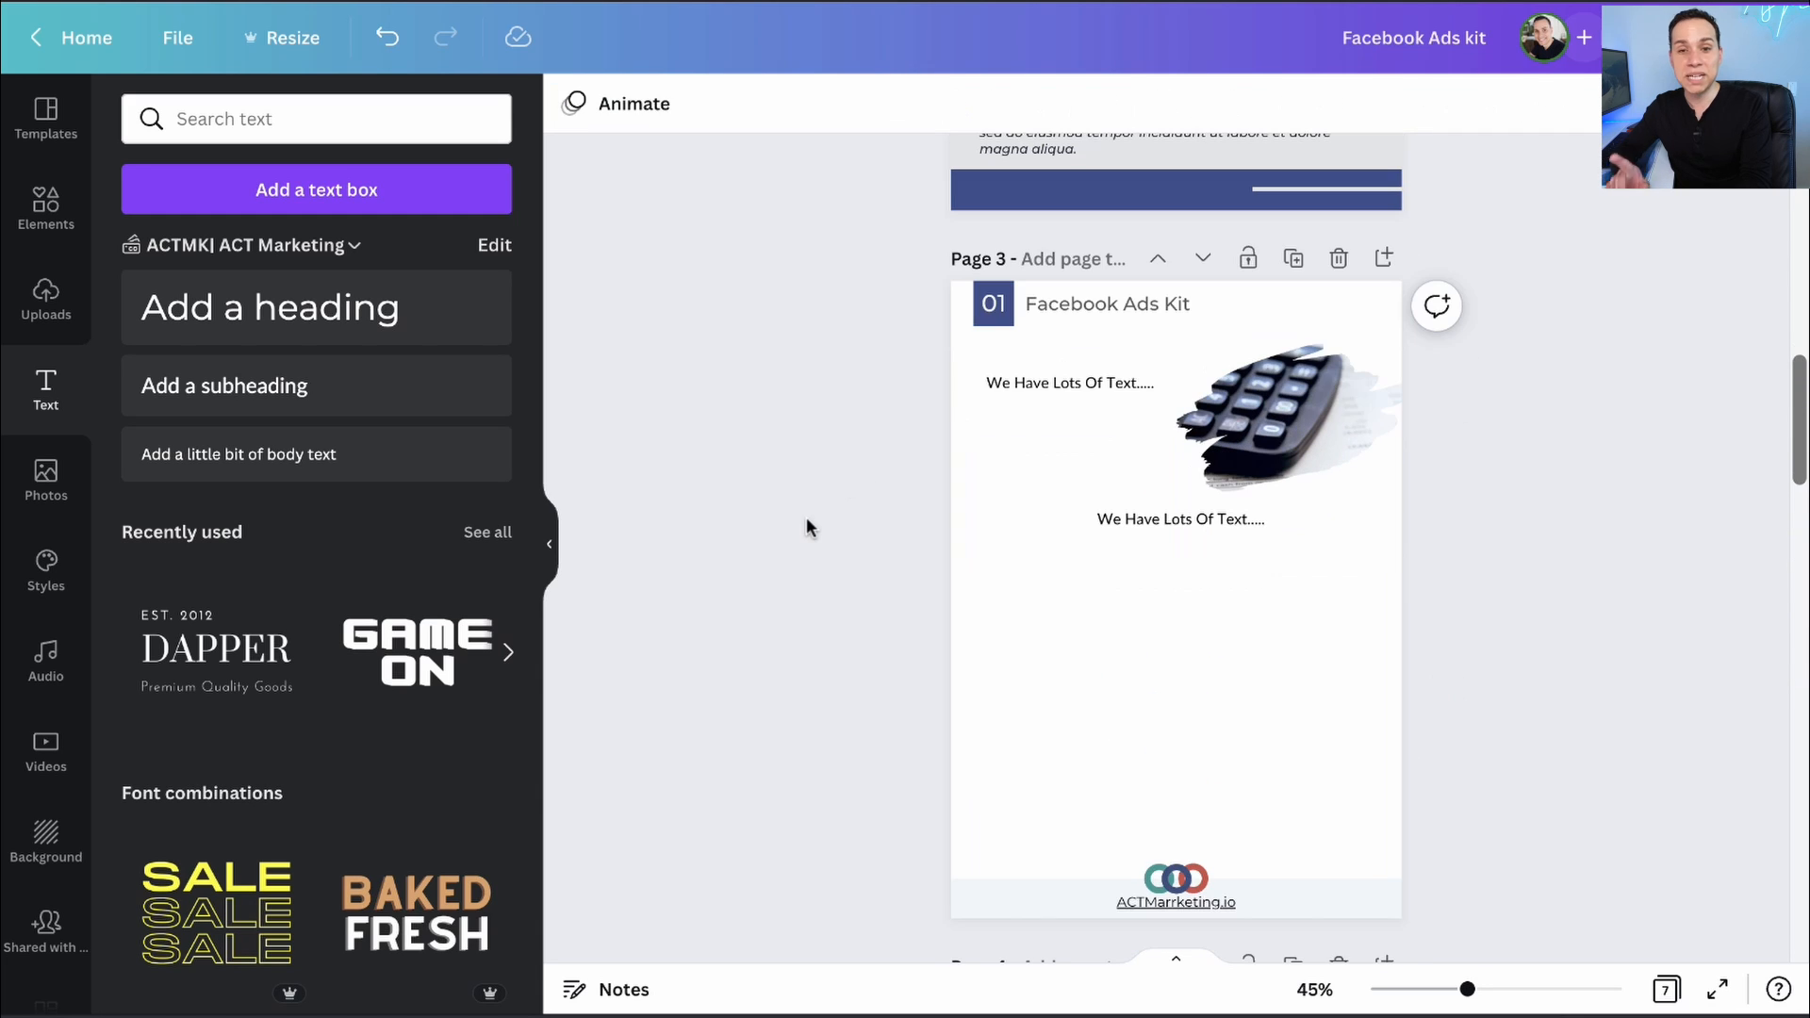
# - Scroll through the Ebook Text document in Google Docs to review its content
pyautogui.click(649, 18)
pyautogui.scroll(-20, 727, 491)
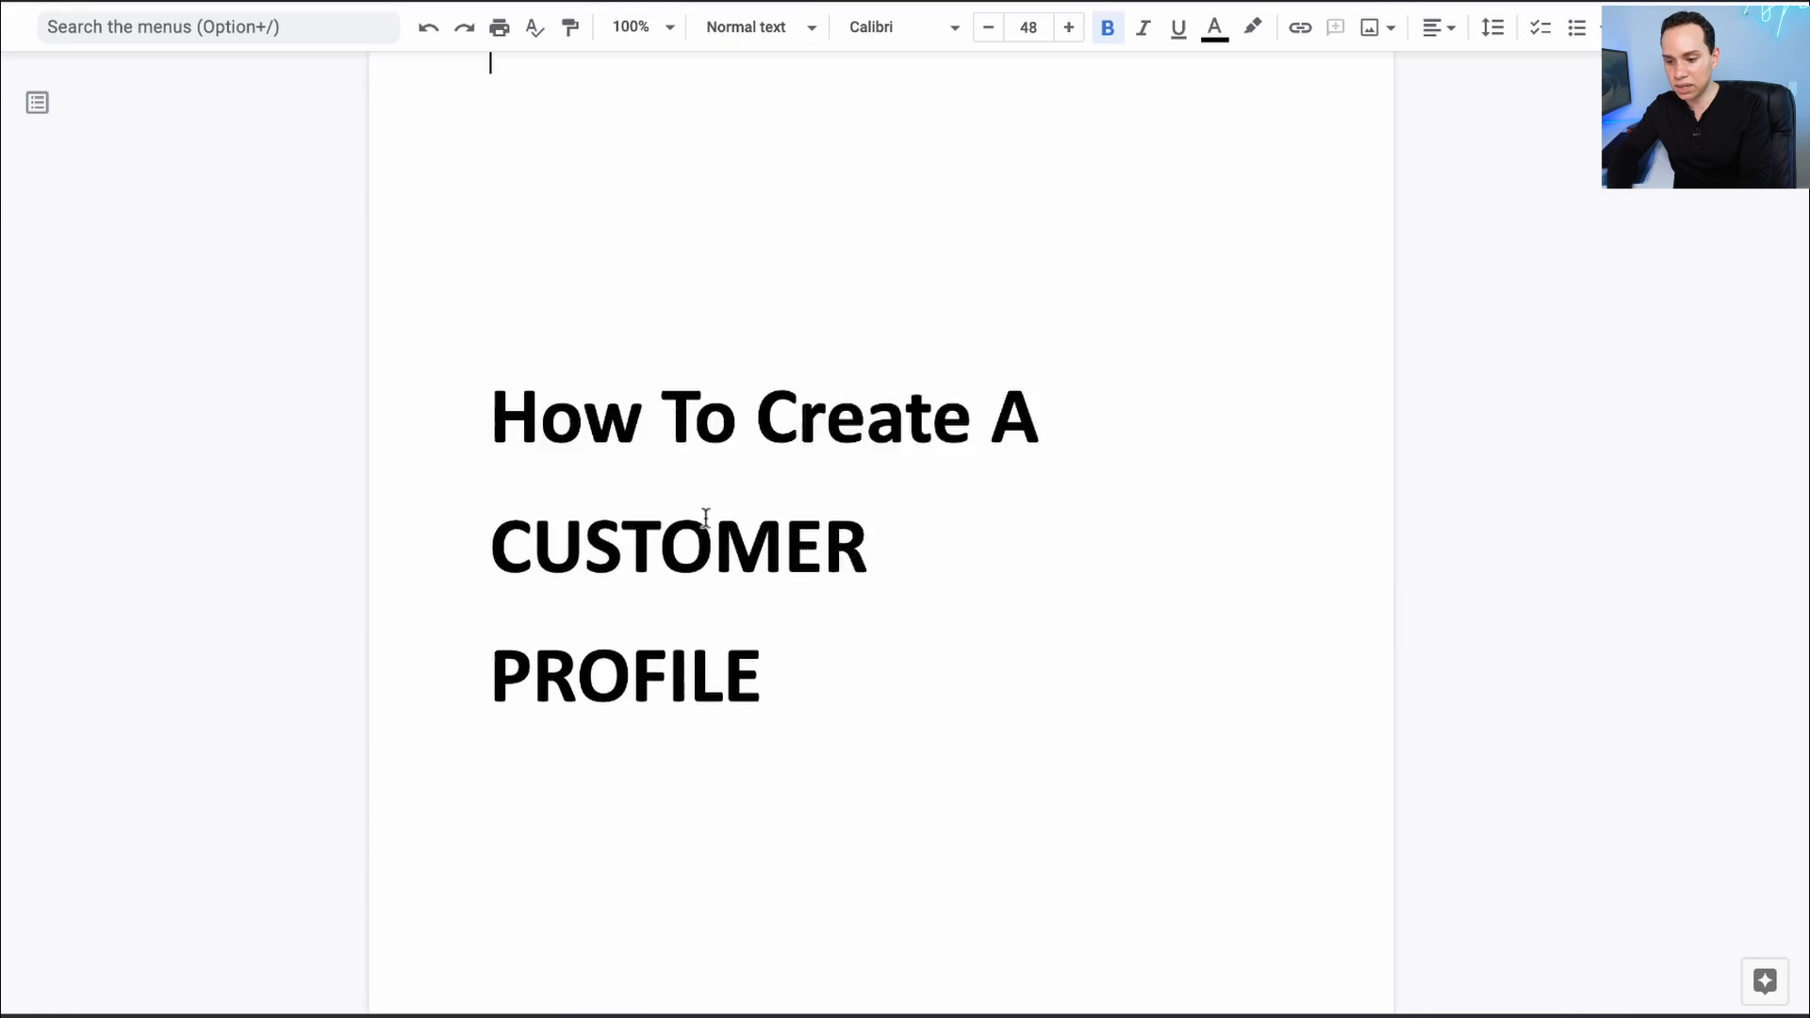
pyautogui.scroll(-20, 706, 517)
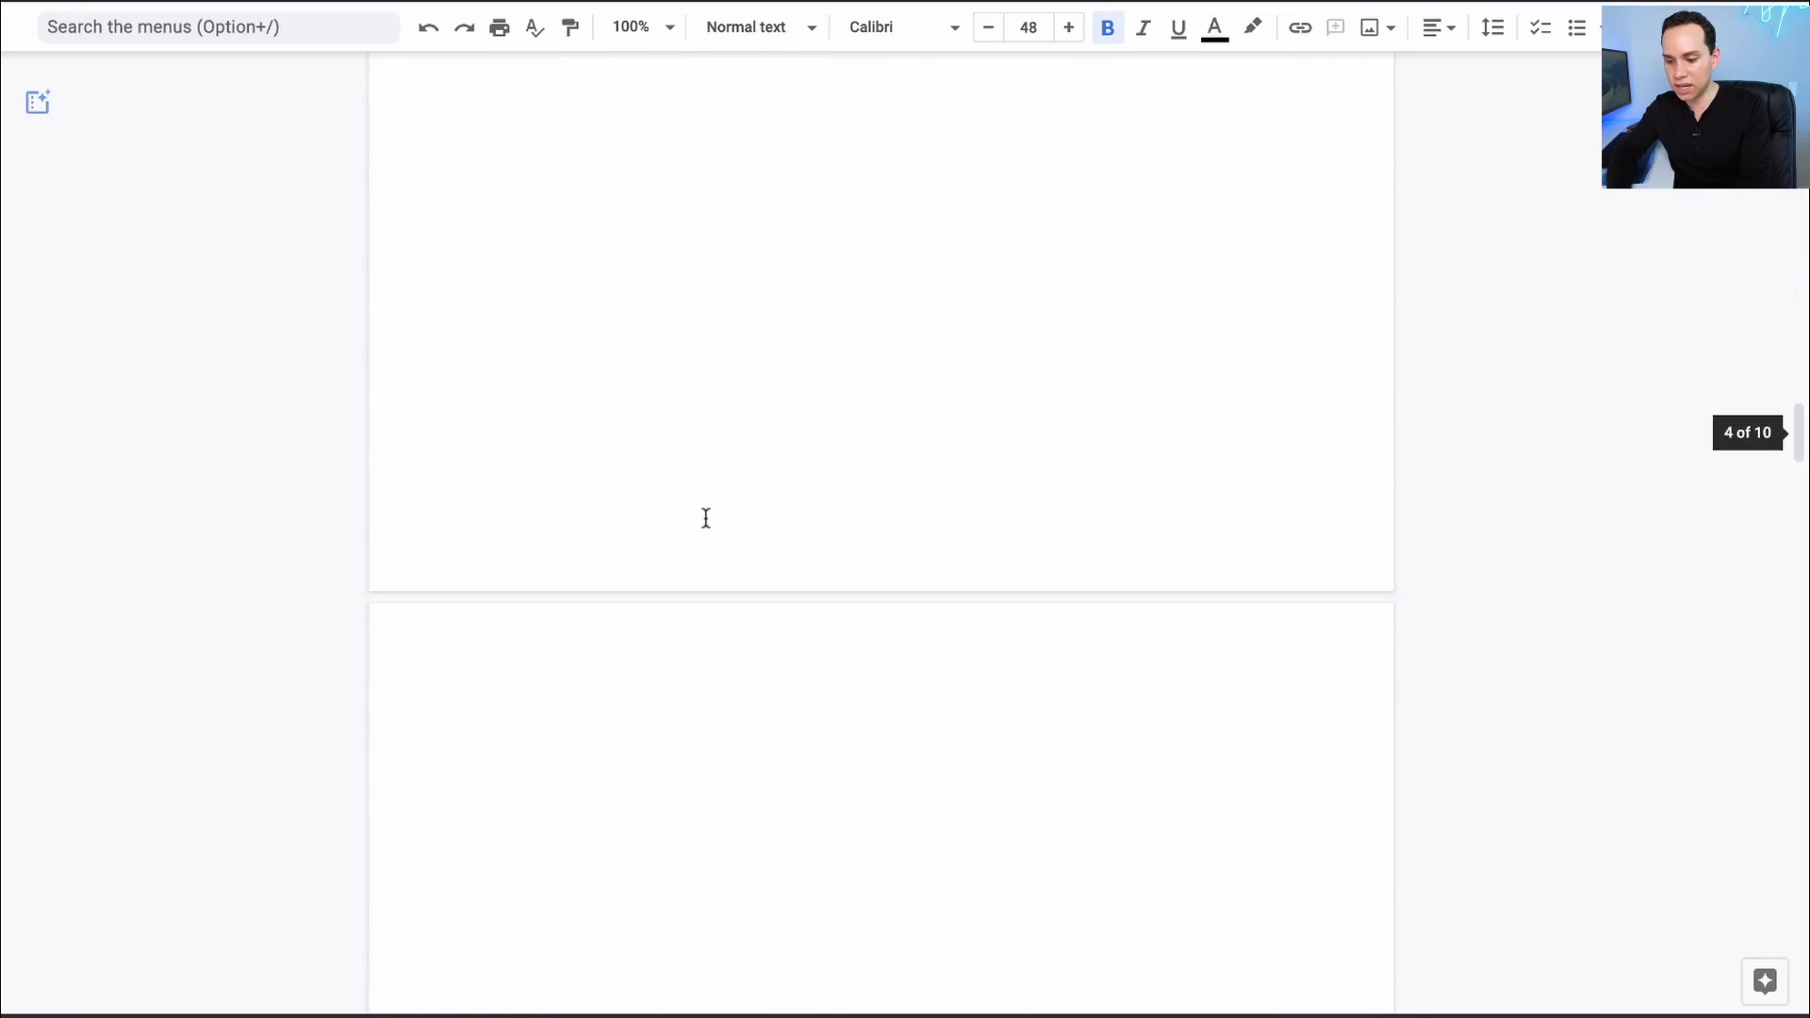
pyautogui.scroll(-20, 705, 518)
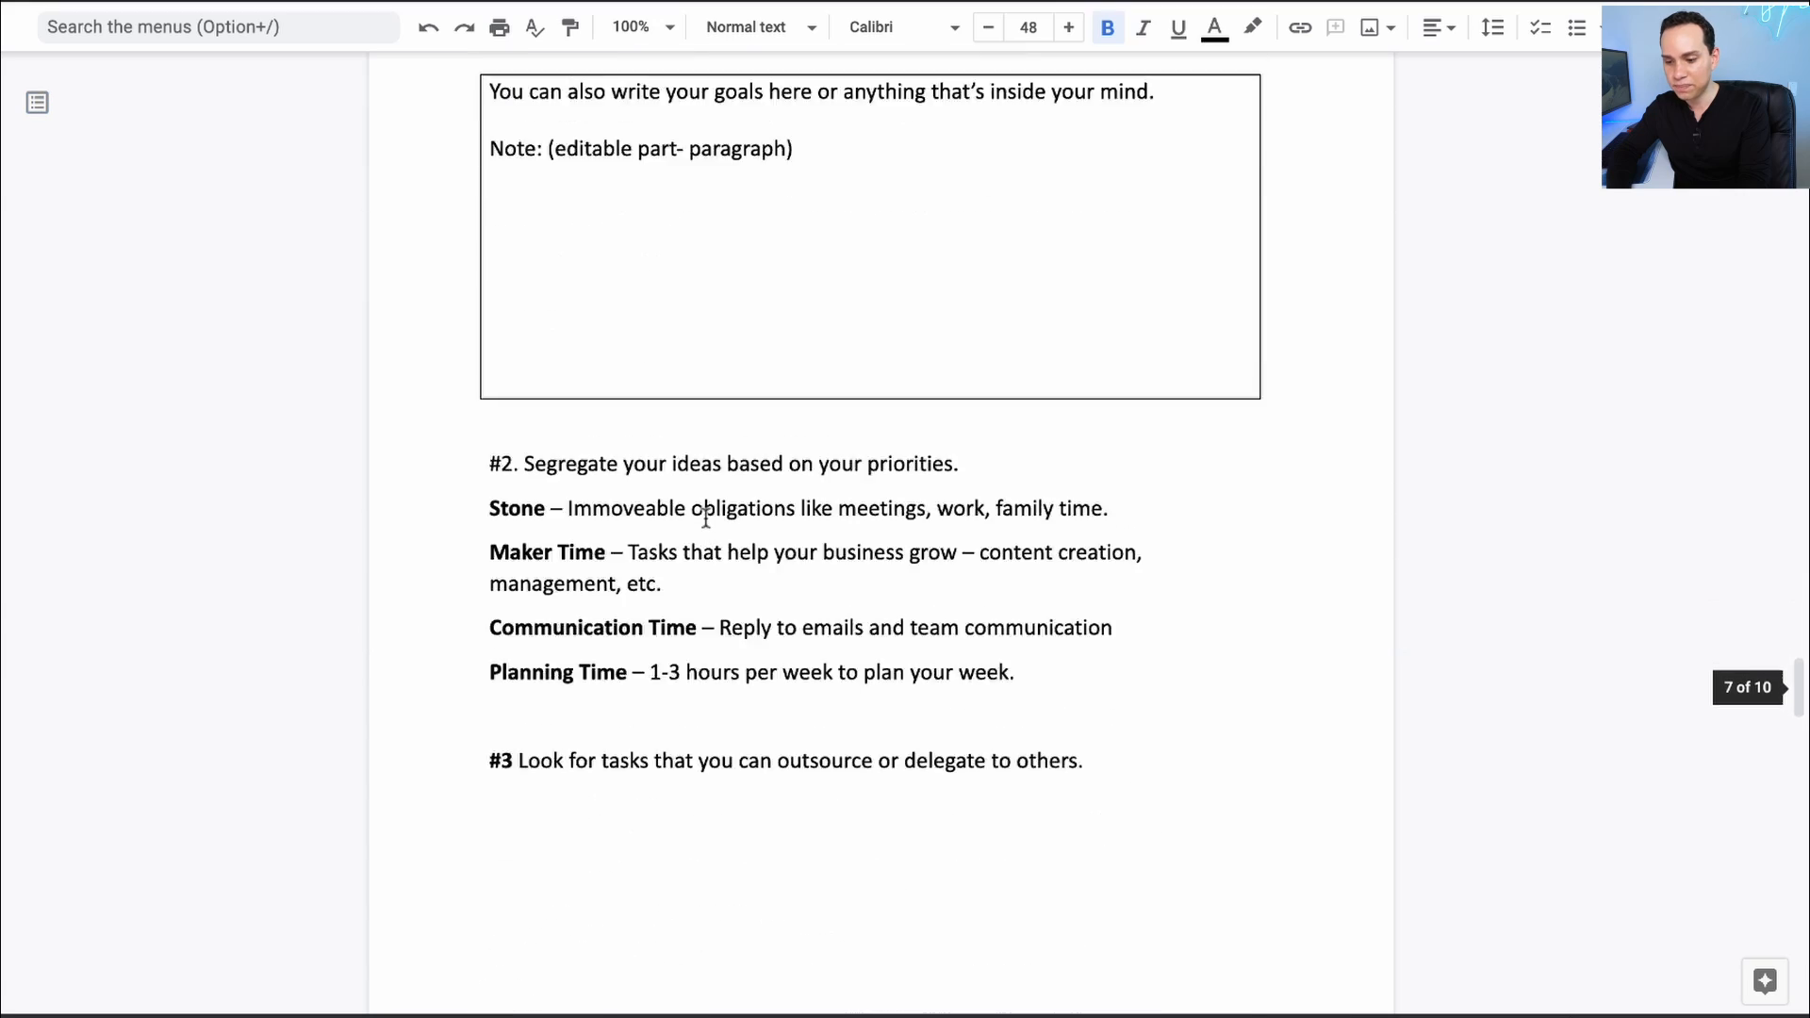
pyautogui.scroll(-20, 705, 517)
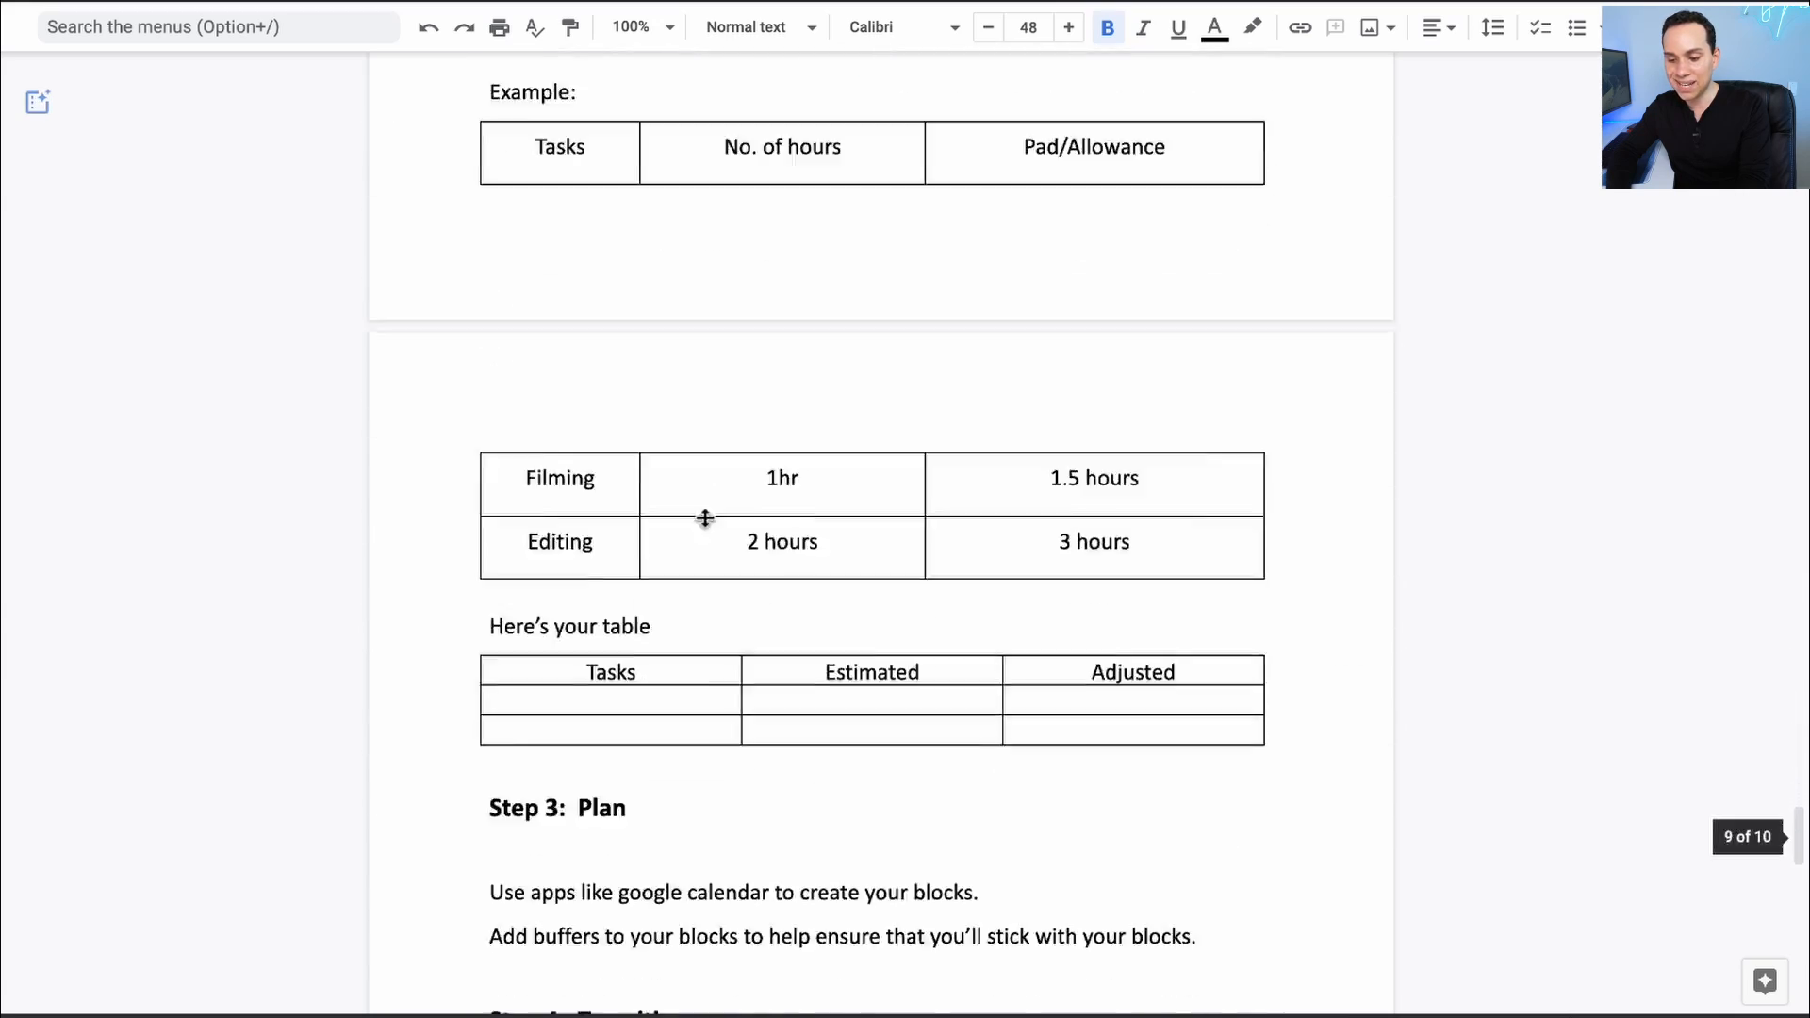
pyautogui.scroll(-5, 707, 517)
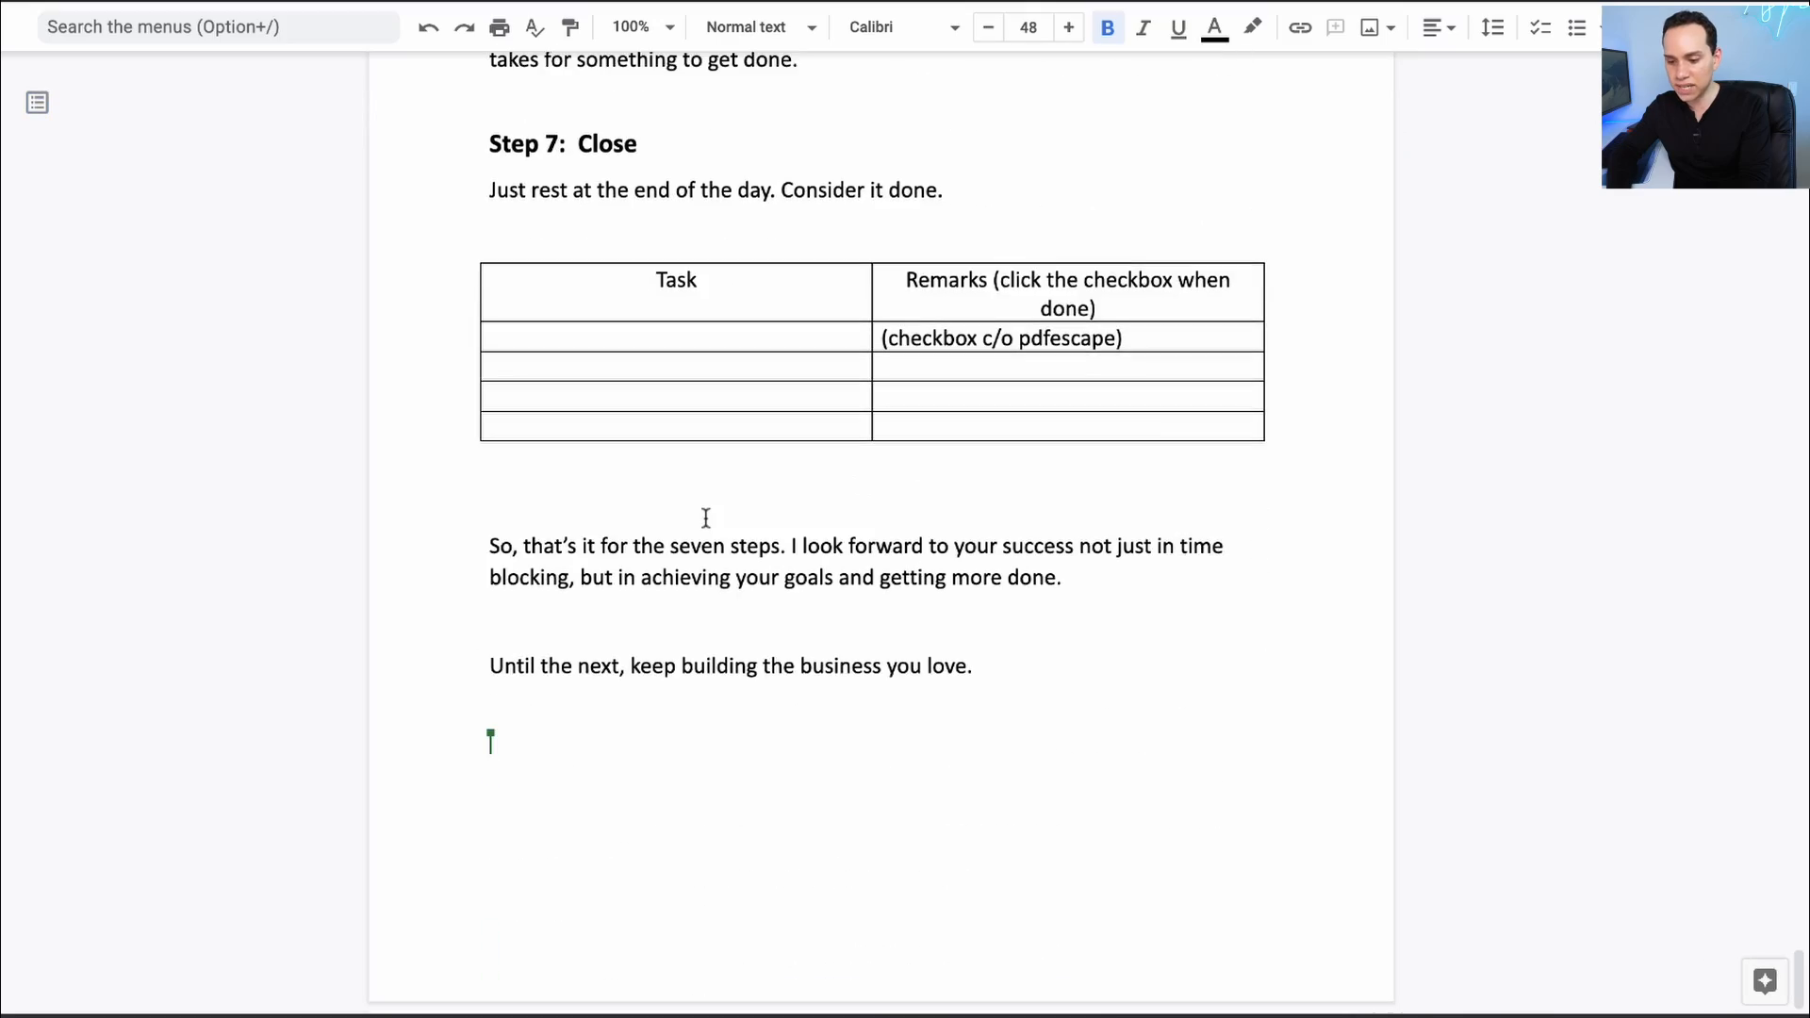
pyautogui.scroll(12, 707, 518)
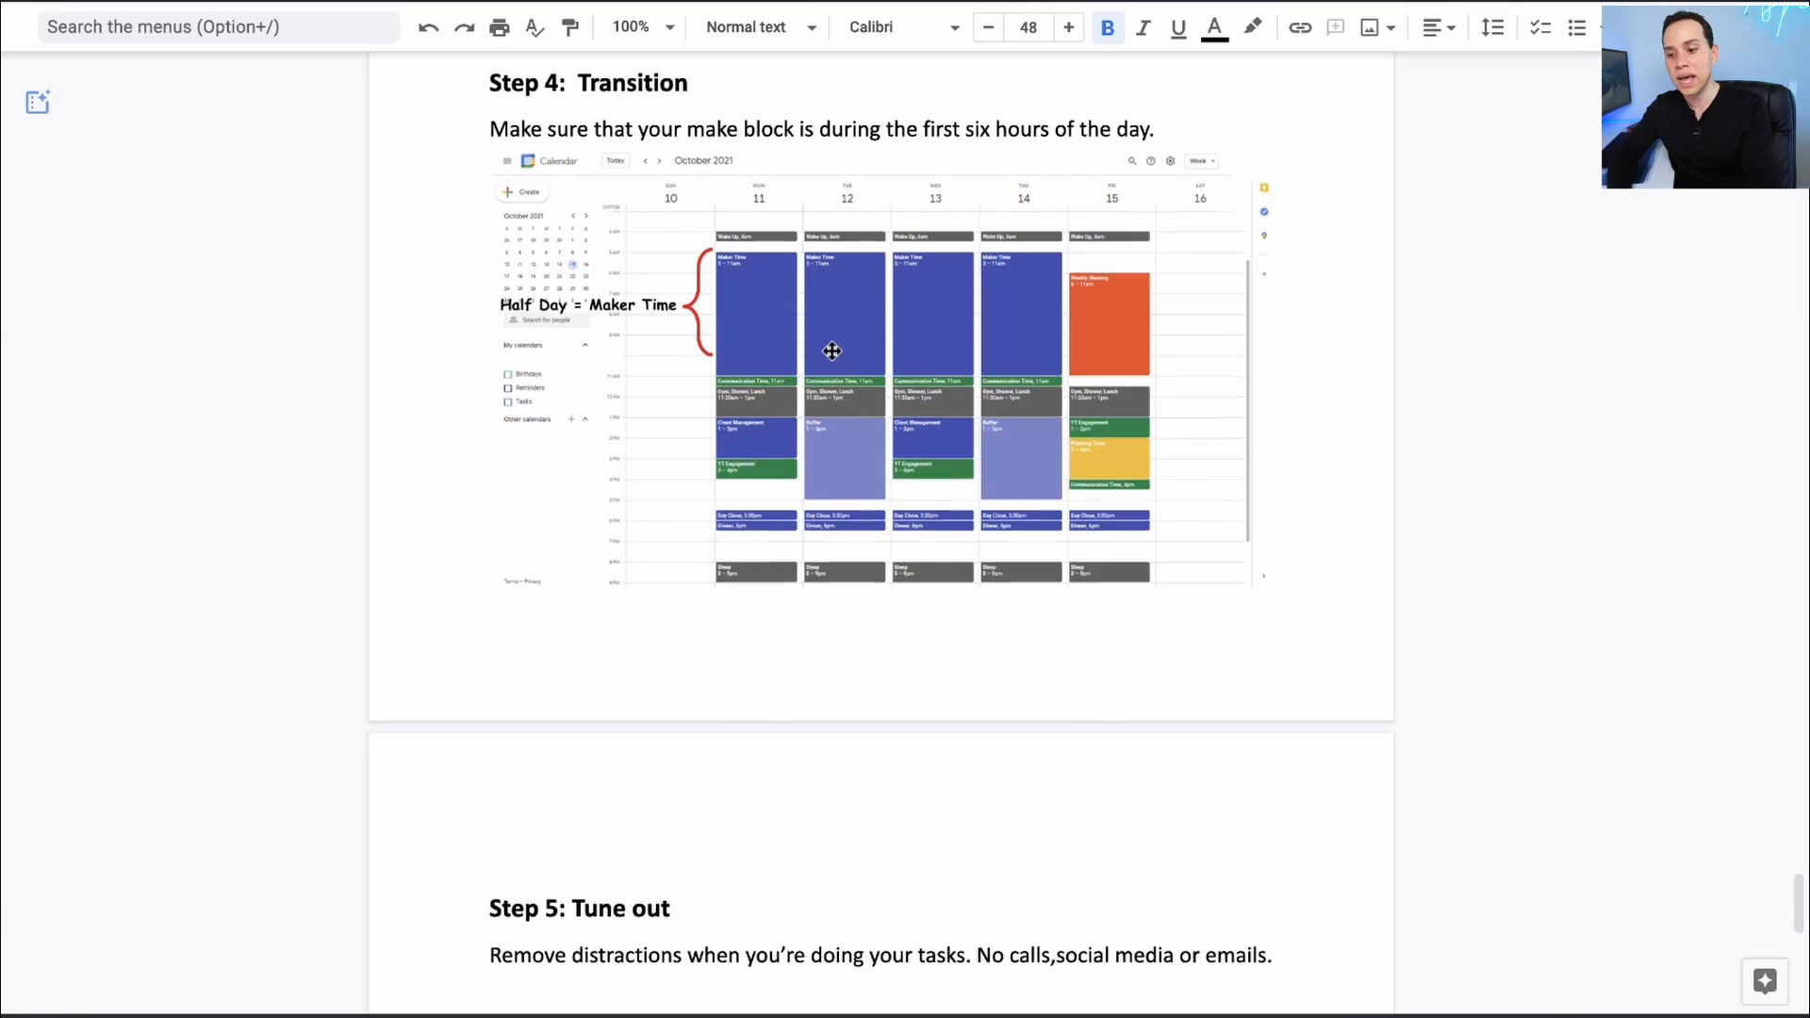
pyautogui.scroll(8, 837, 297)
pyautogui.scroll(20, 831, 349)
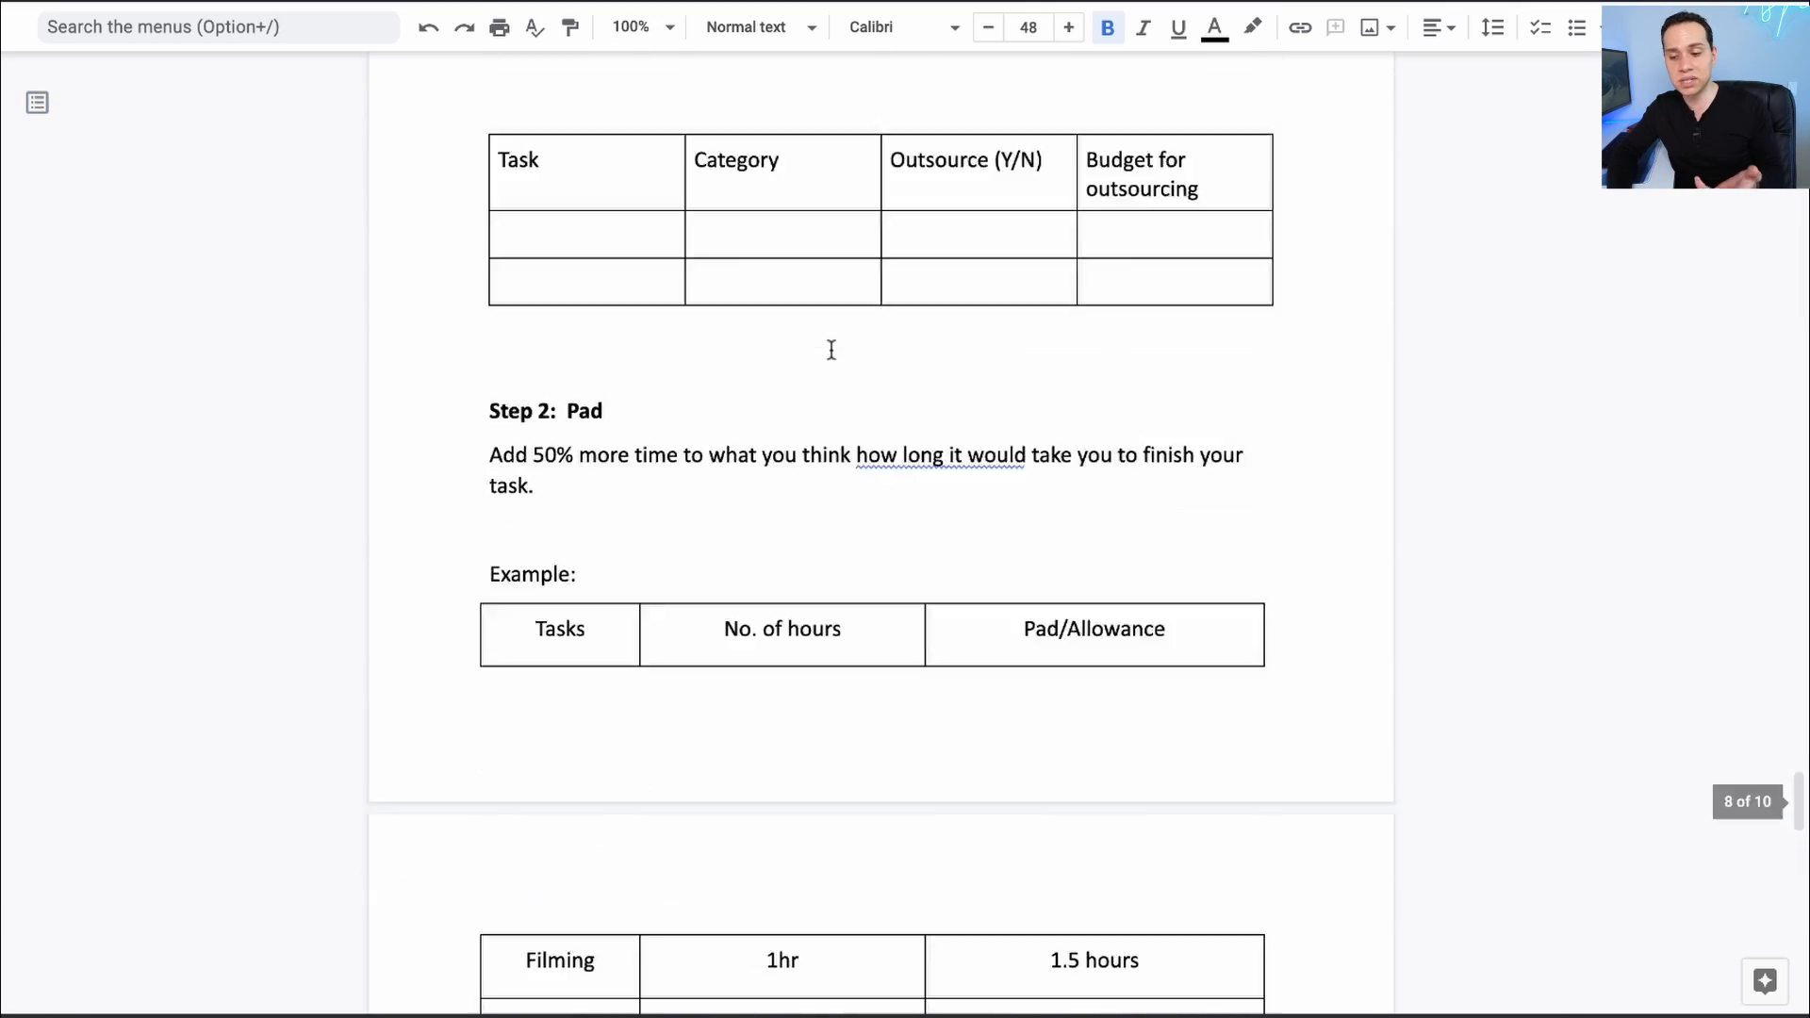
pyautogui.scroll(20, 832, 350)
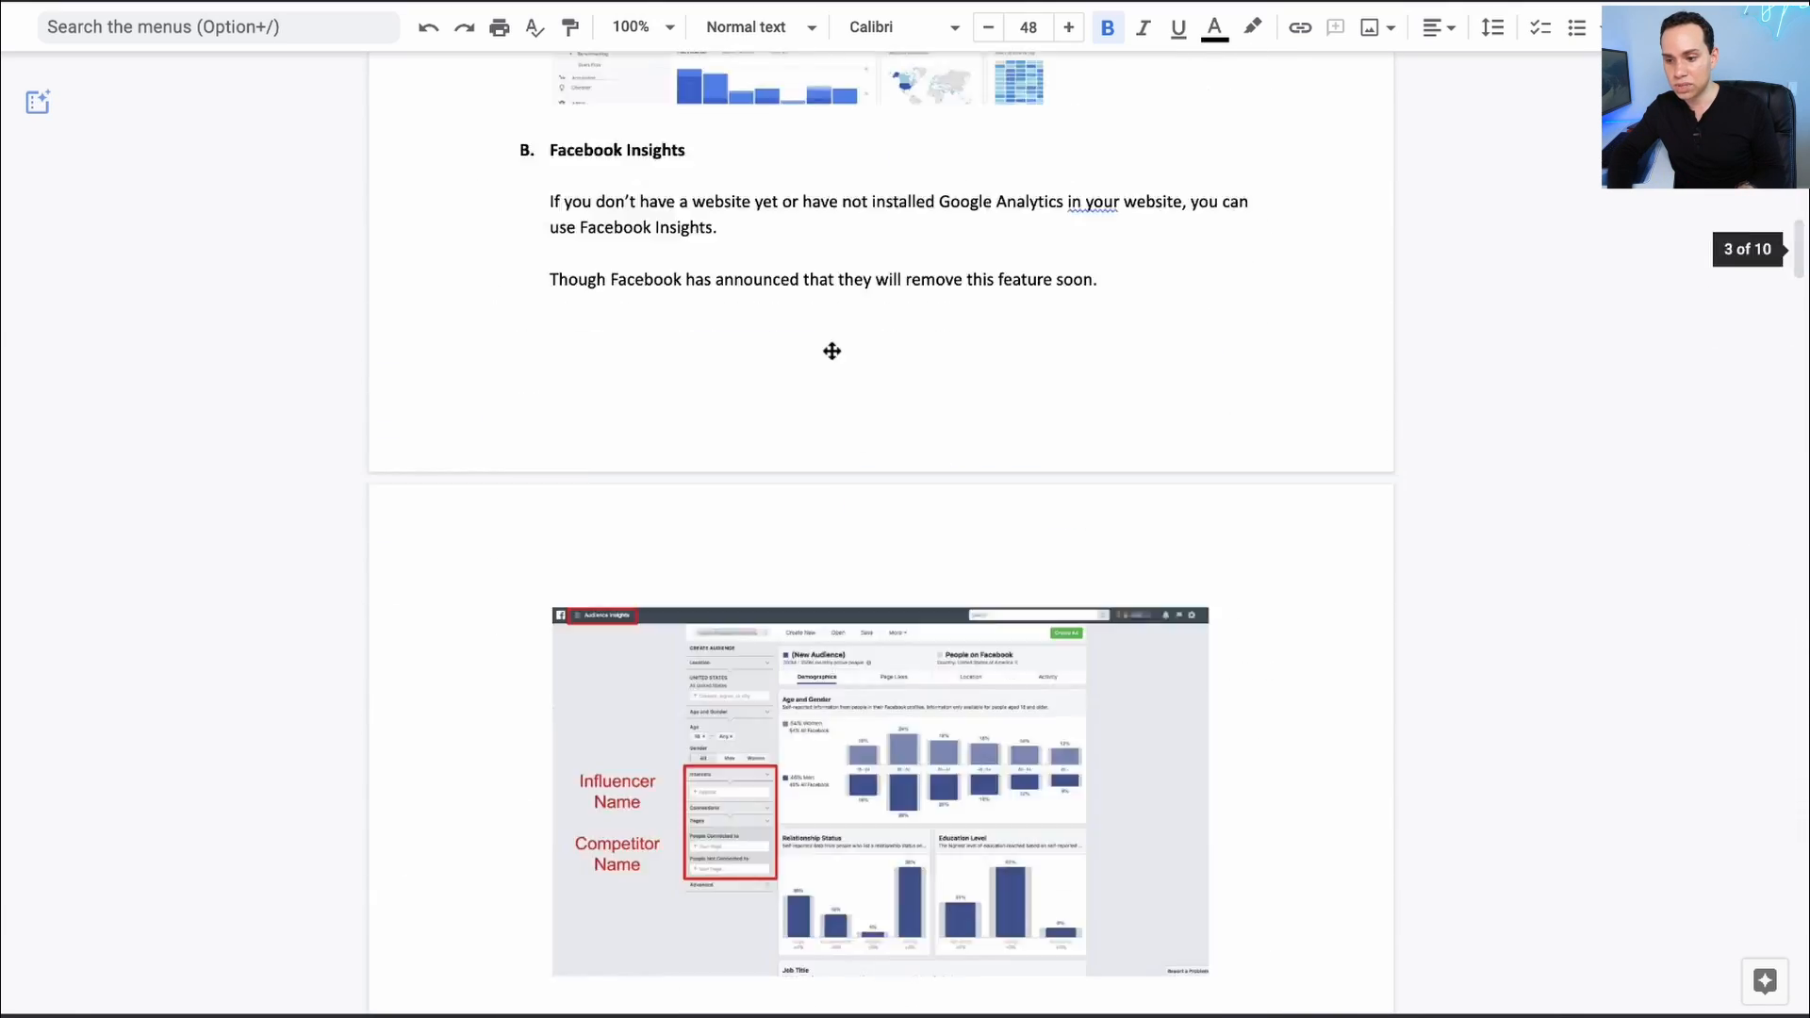
# - Exit compact mode and download the document as a PDF Document (.pdf)
pyautogui.hotkey('ctrl', 'shift', 'f')
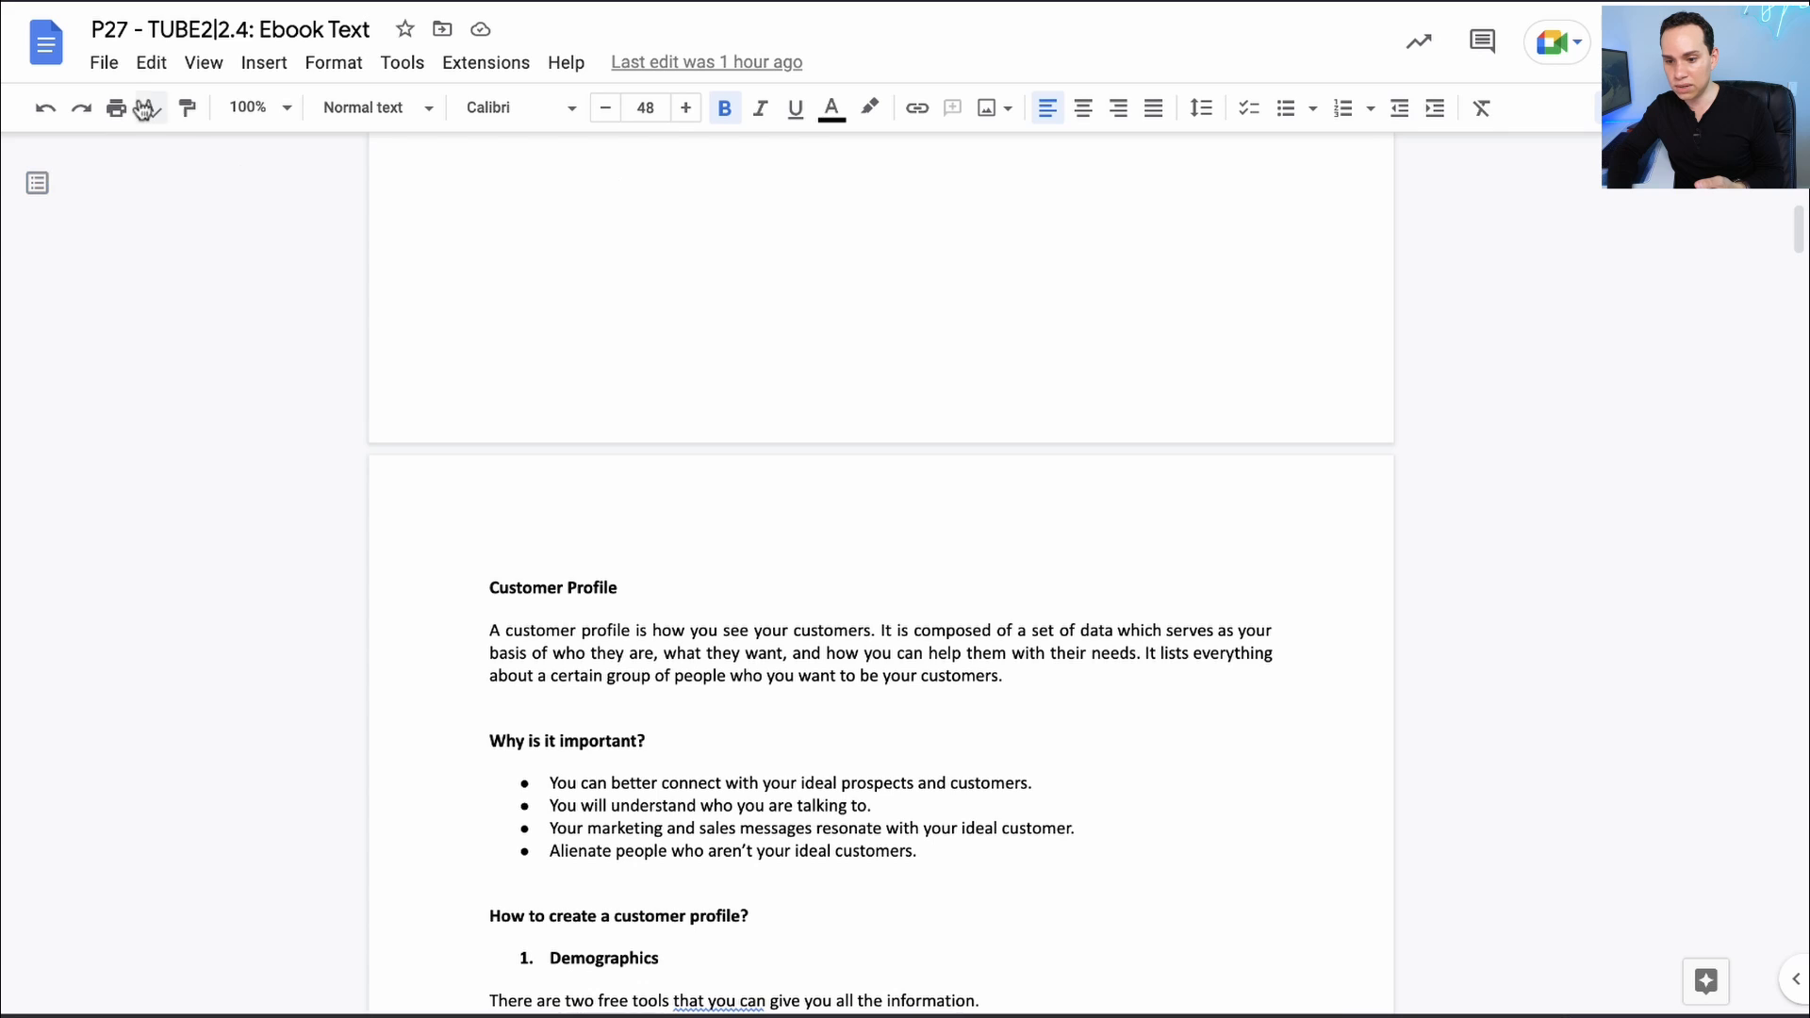
pyautogui.click(106, 66)
pyautogui.moveTo(314, 347)
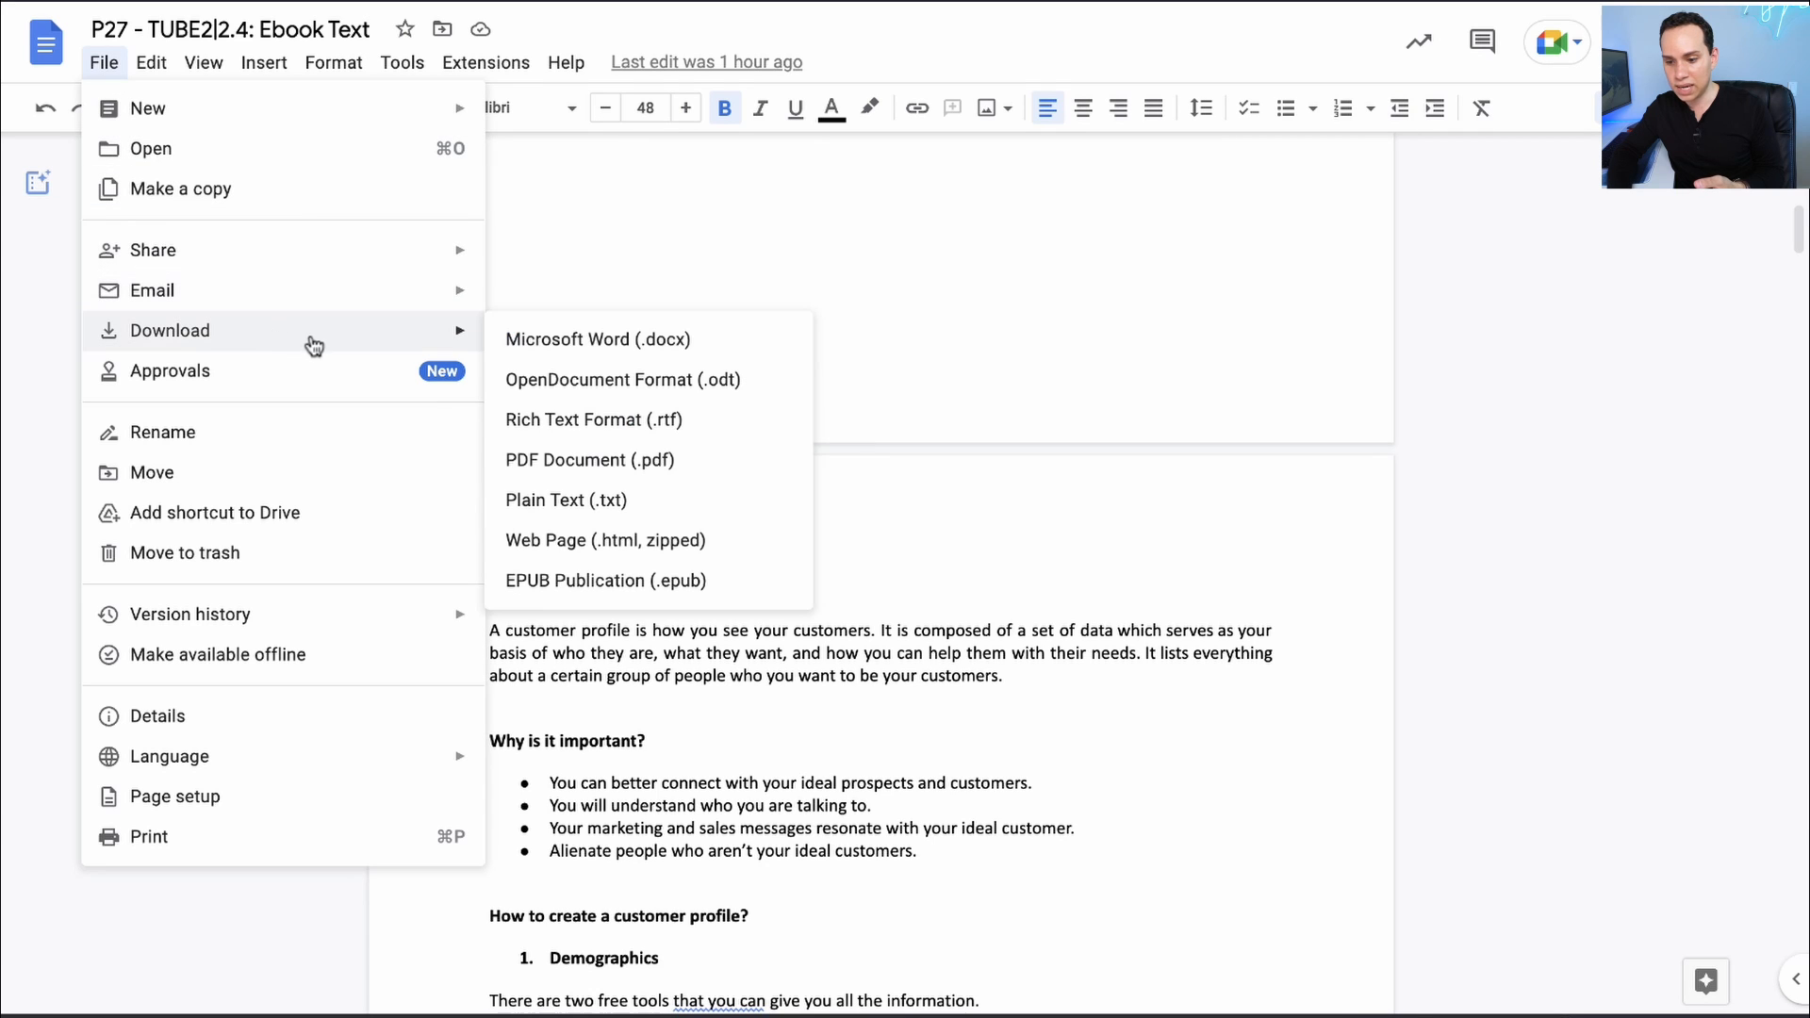
pyautogui.click(708, 460)
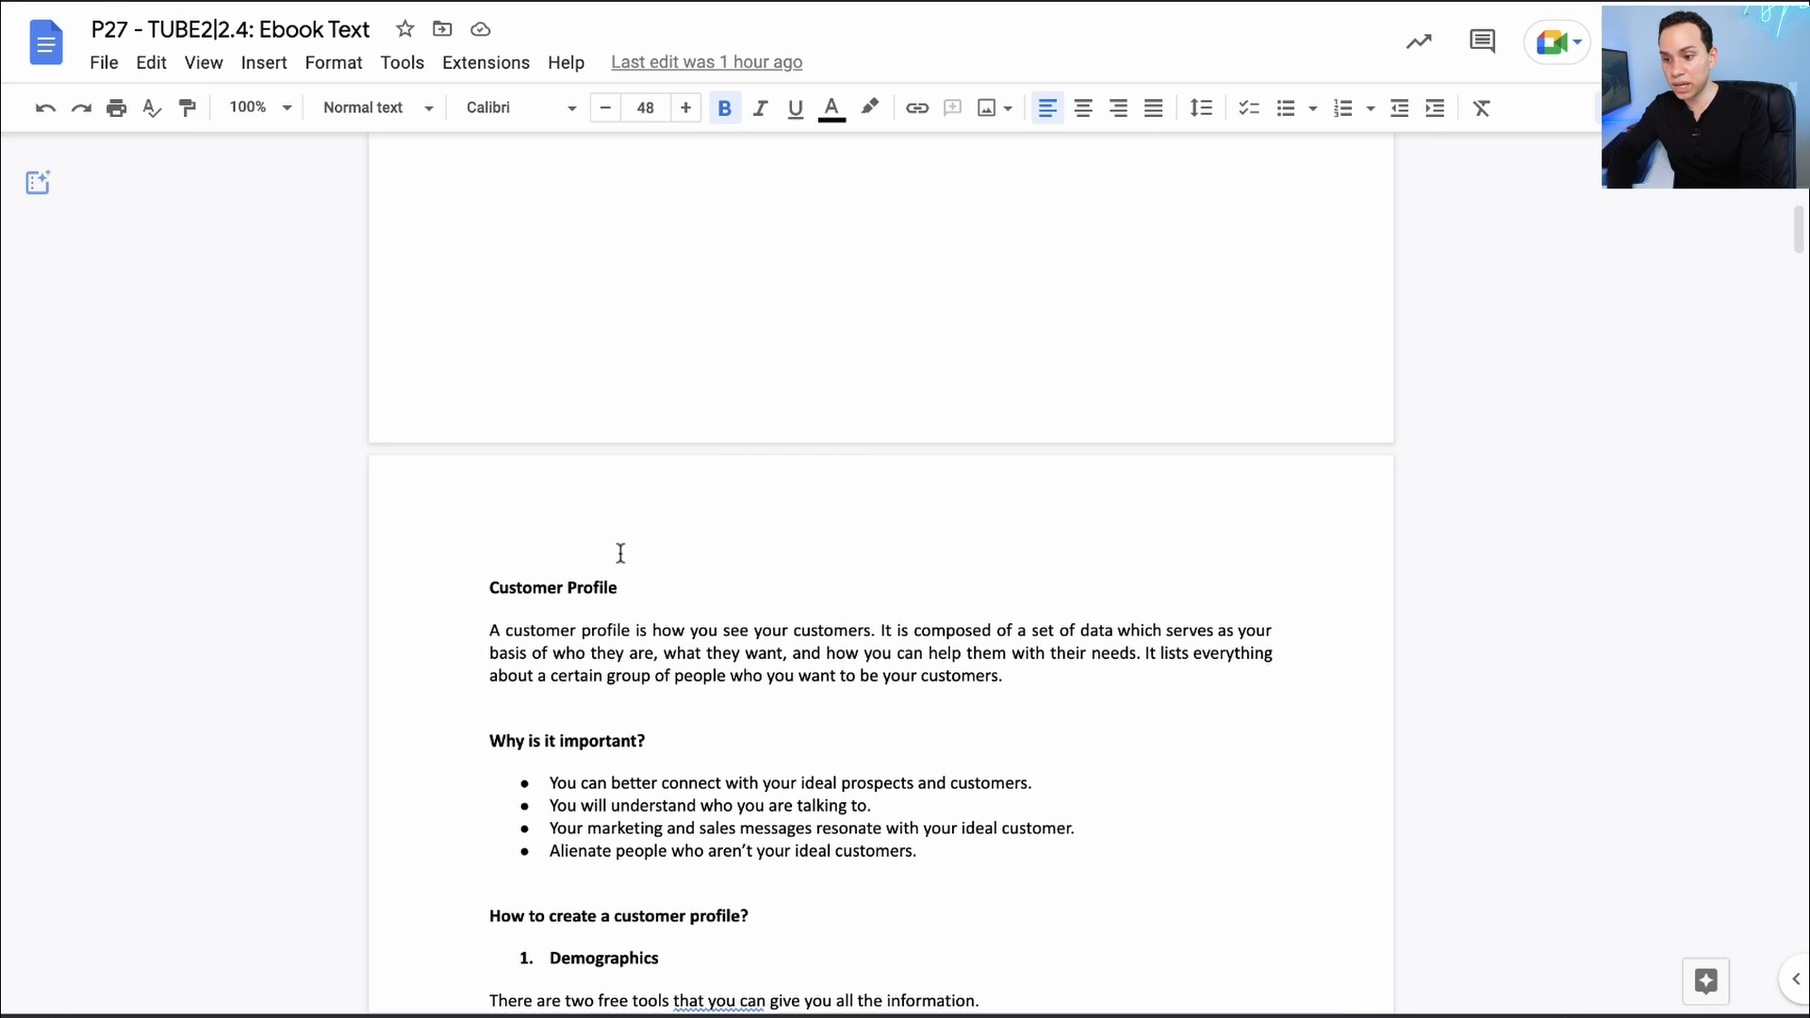
pyautogui.hotkey('ctrl', 'Tab')
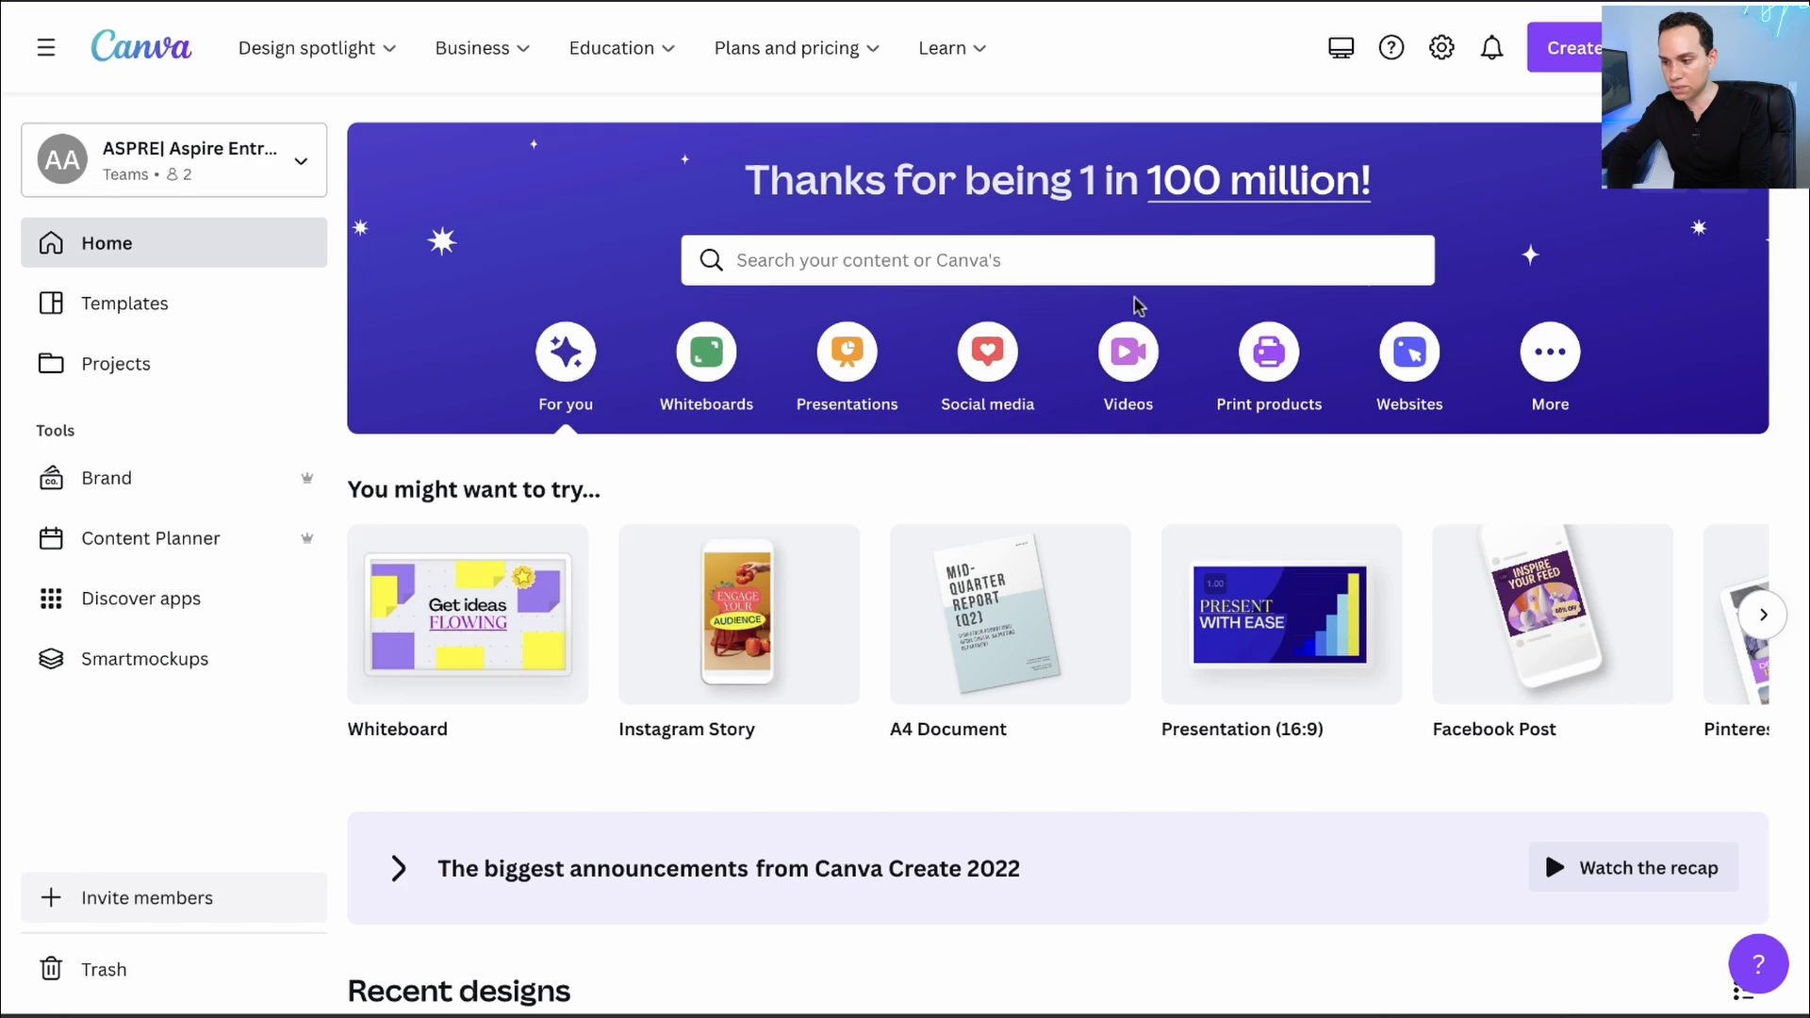
# - Open the 'P27 - TUBE2_2.4_ Ebook Text.pdf' design from Recent designs on the Canva home page
pyautogui.click(1733, 181)
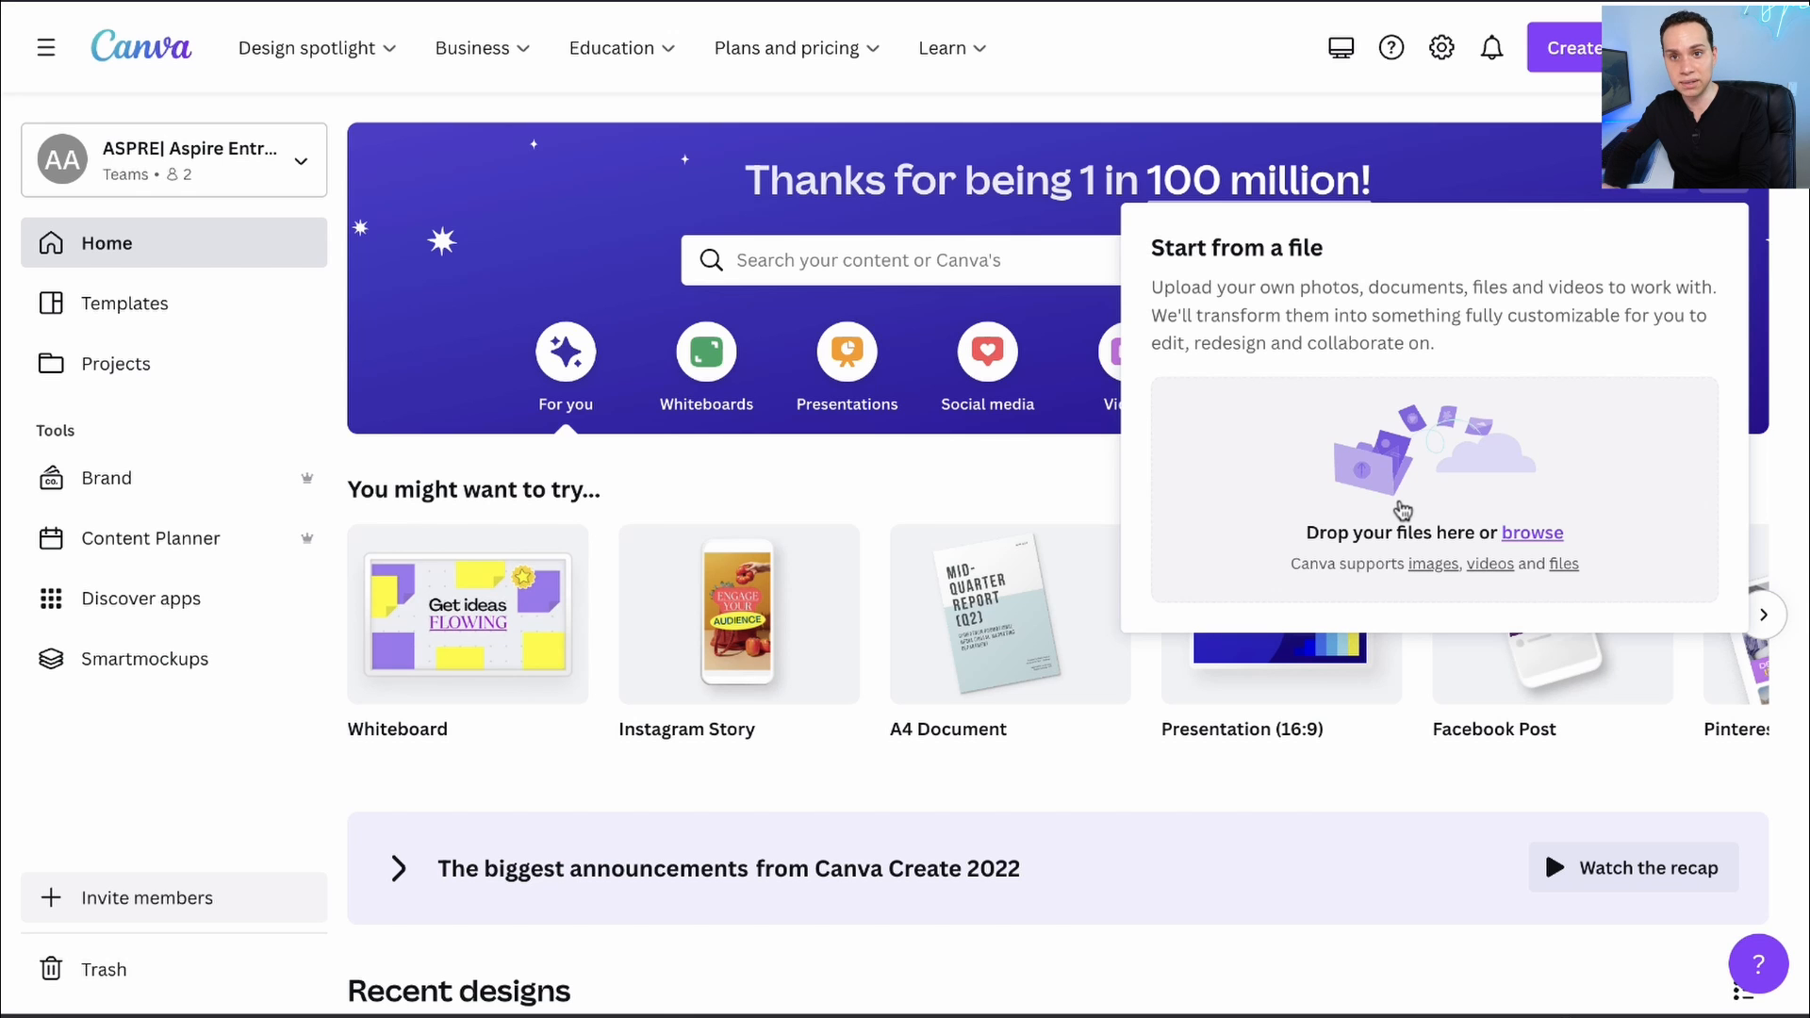
pyautogui.click(841, 468)
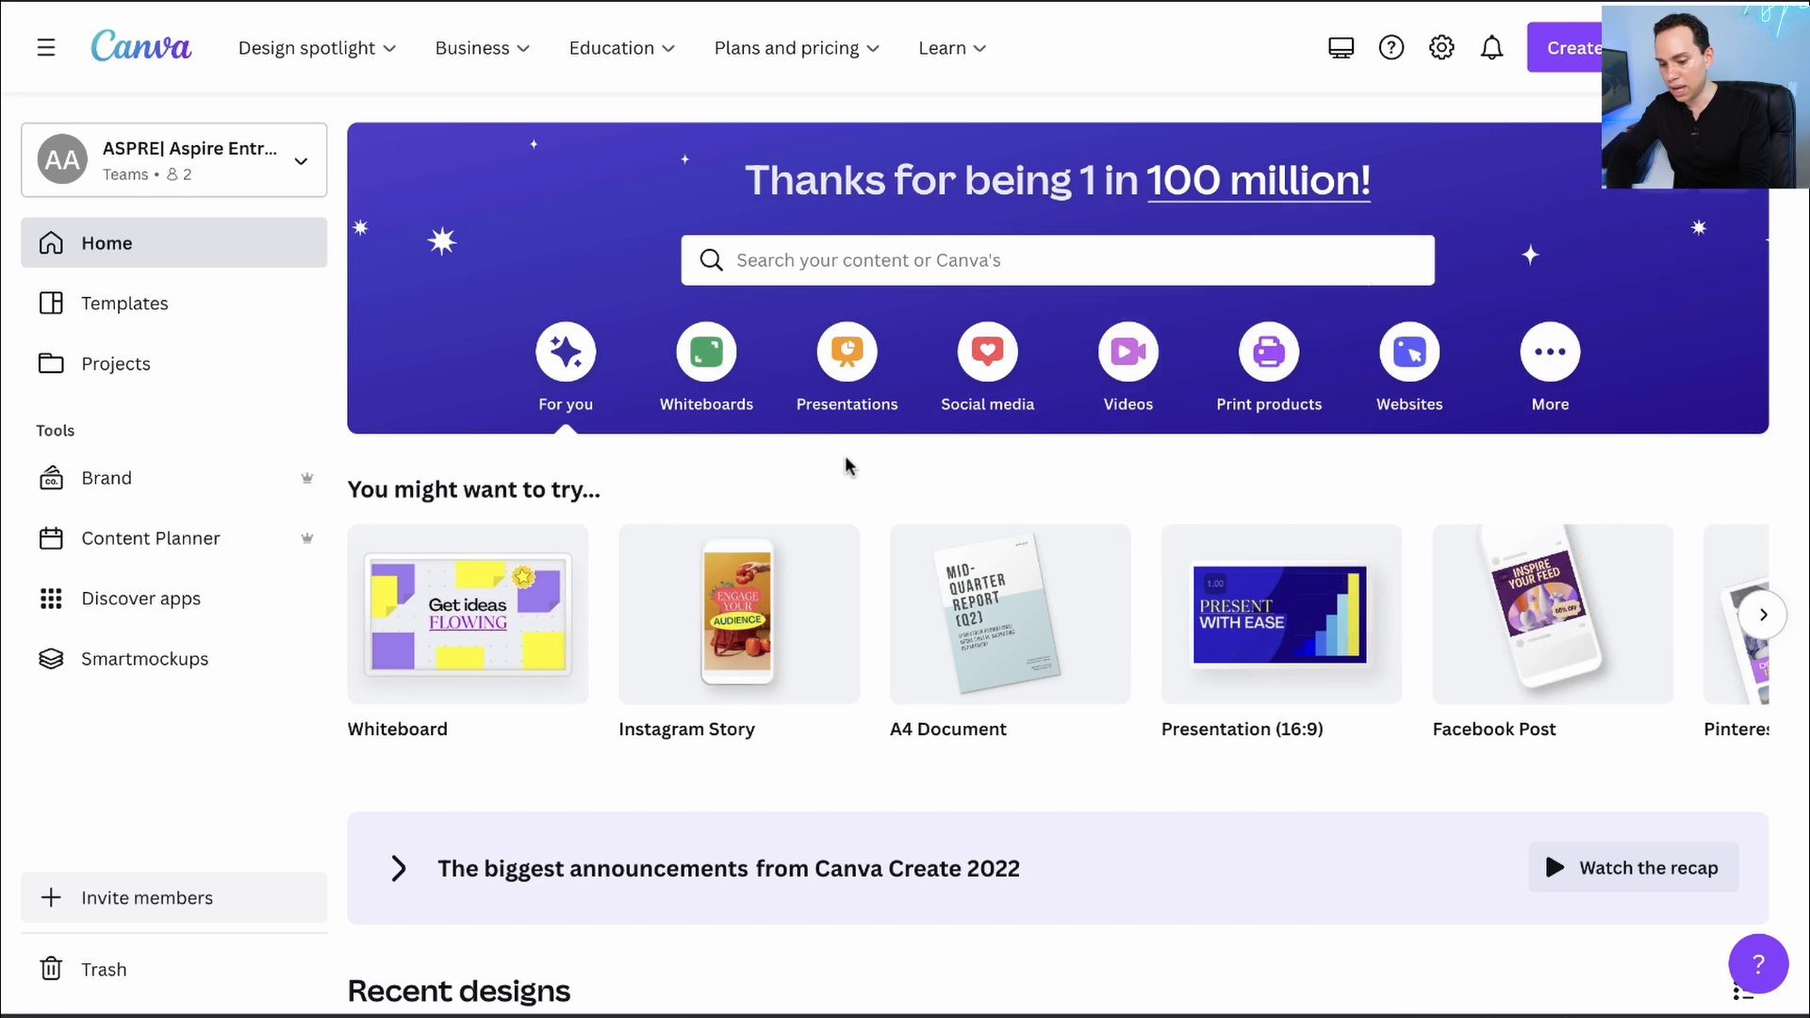
pyautogui.scroll(-7, 844, 468)
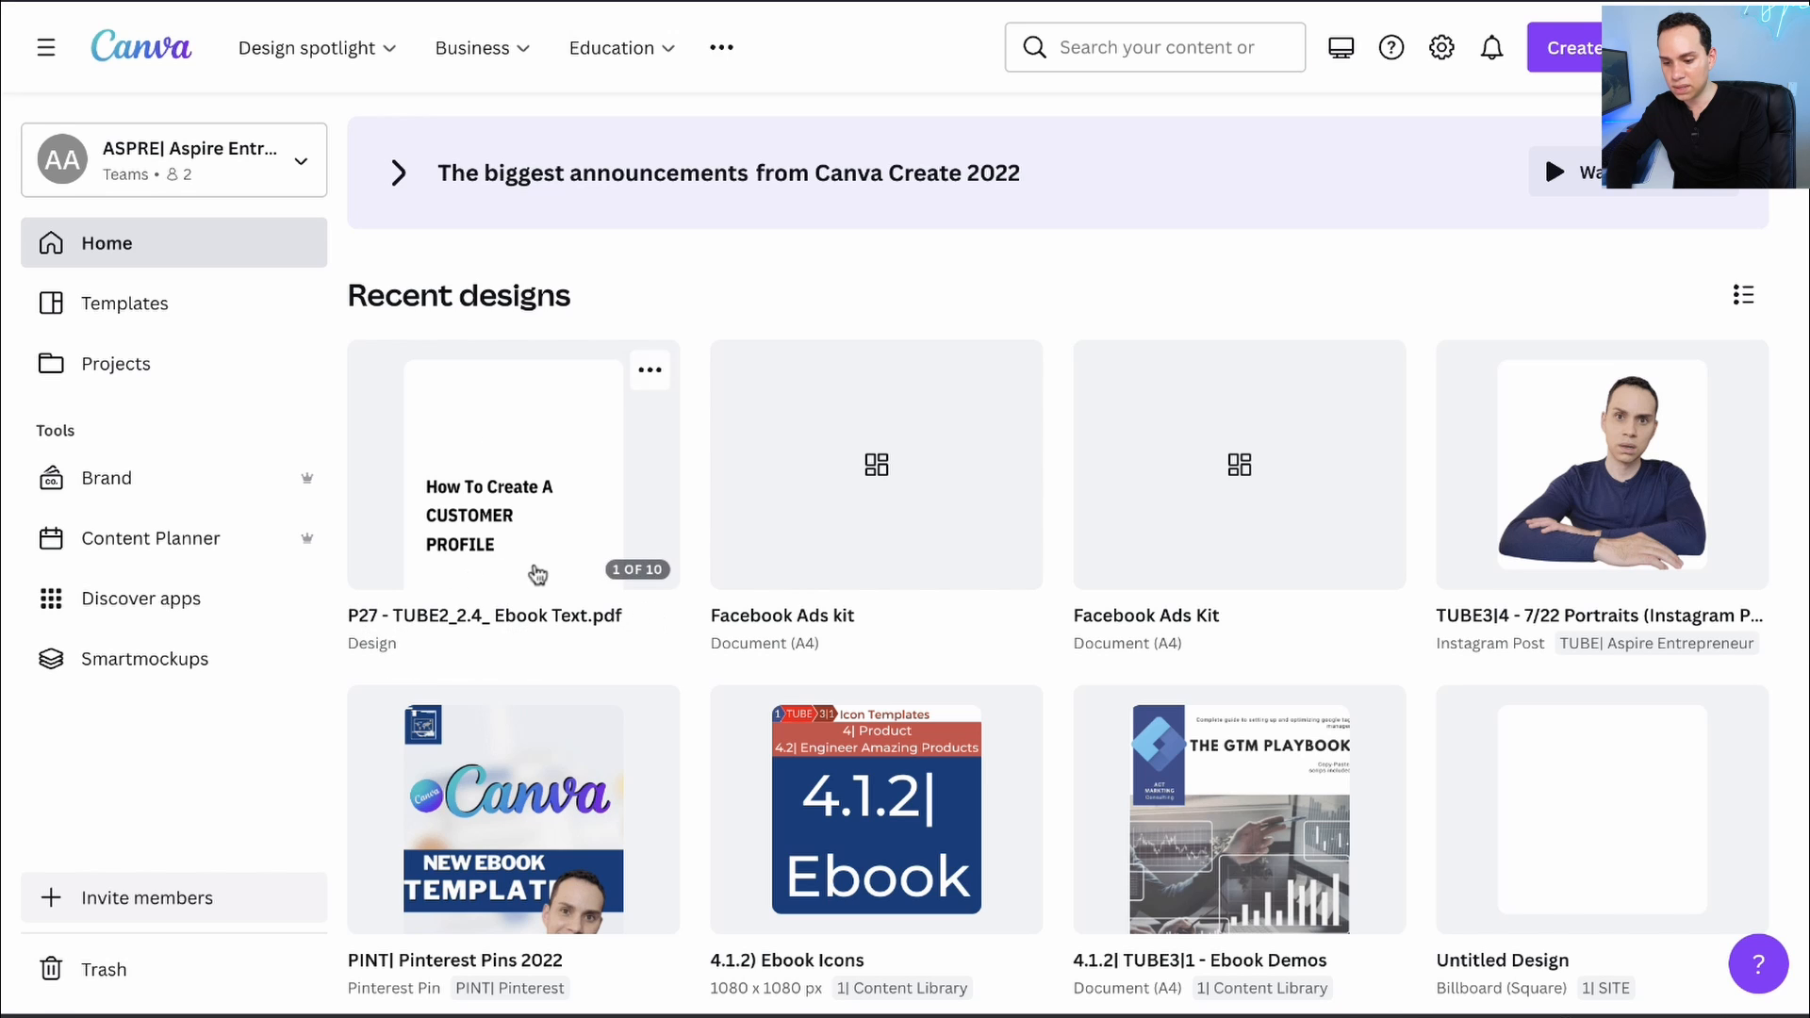
pyautogui.click(530, 509)
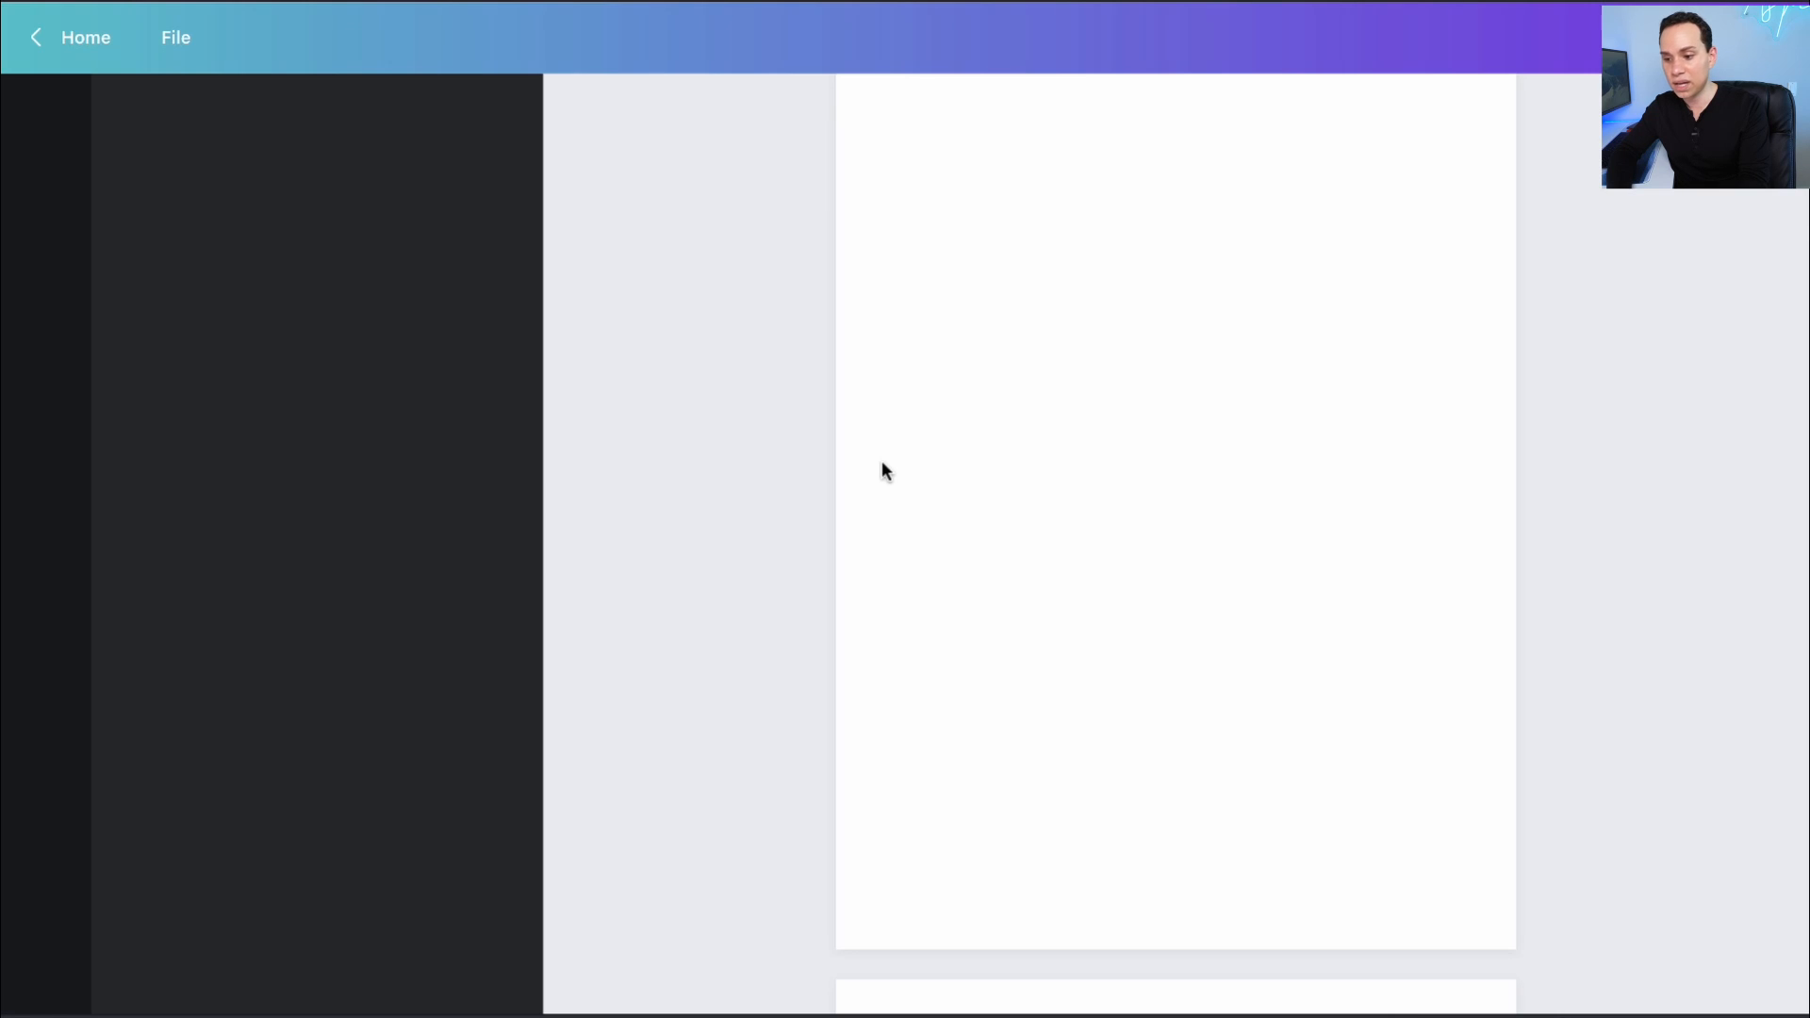
# - Close the help article and collapse the templates panel to widen the canvas
pyautogui.scroll(-5, 1105, 501)
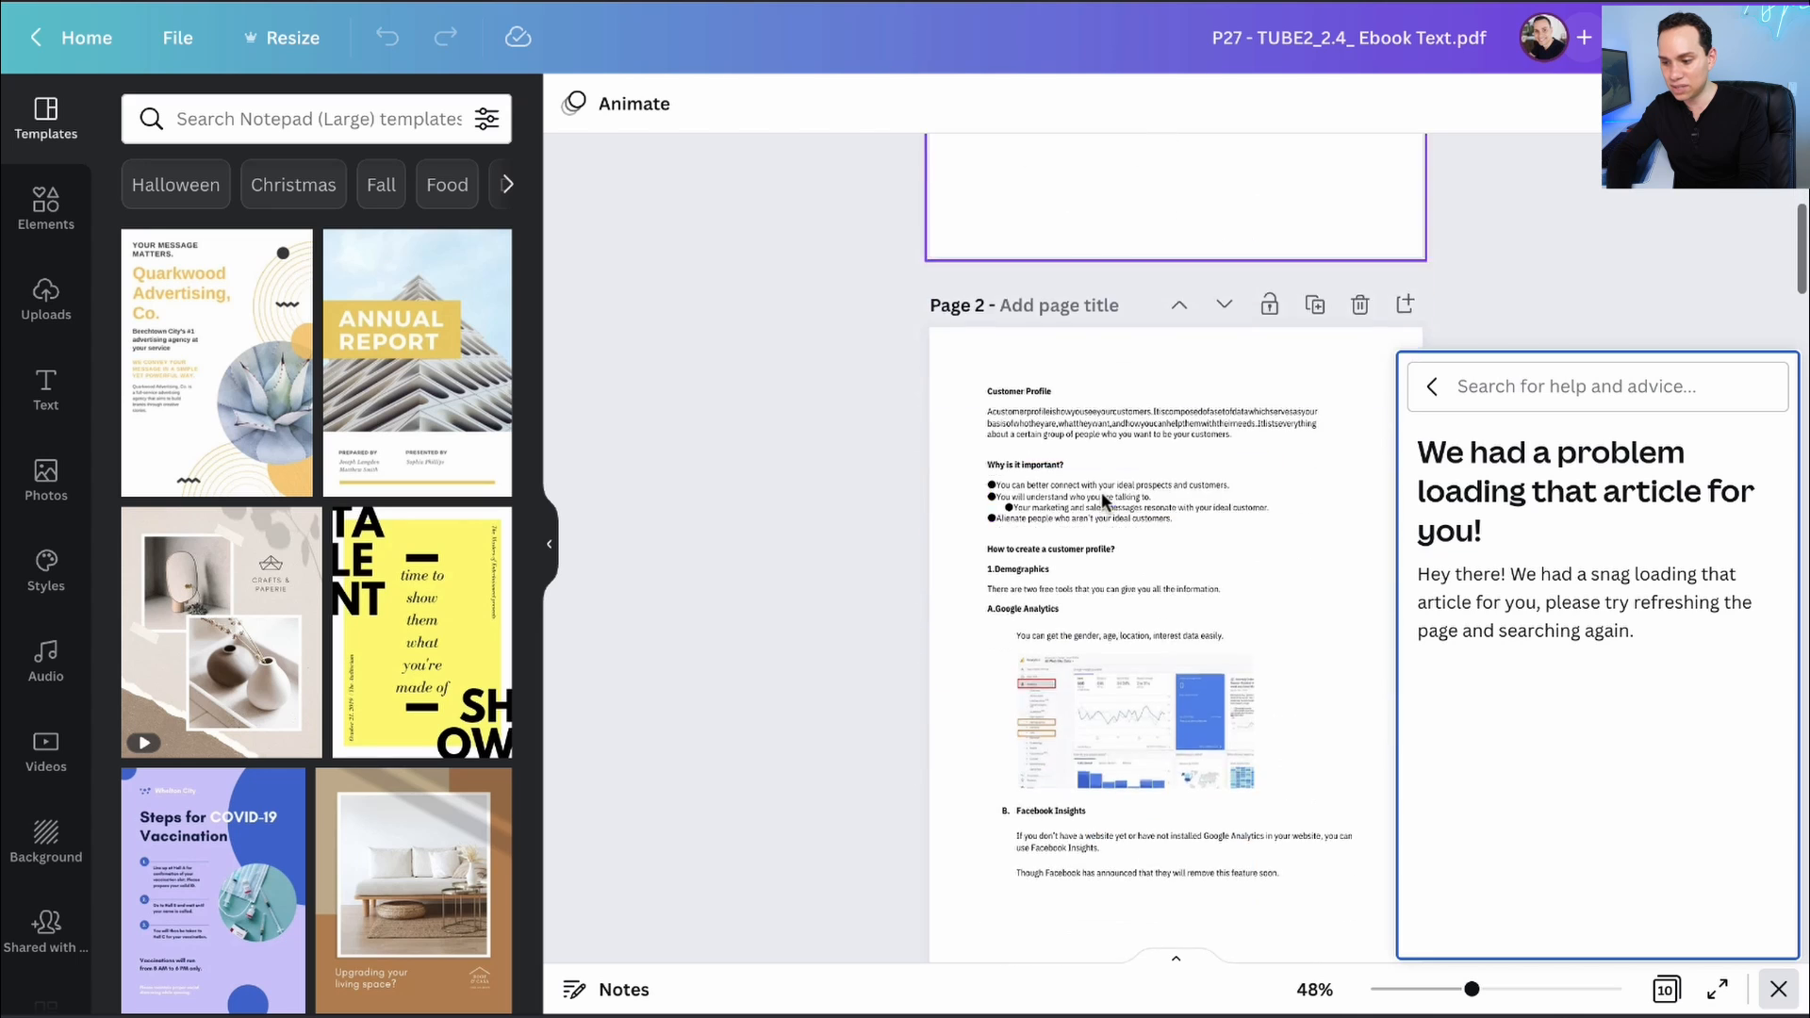
pyautogui.click(1779, 990)
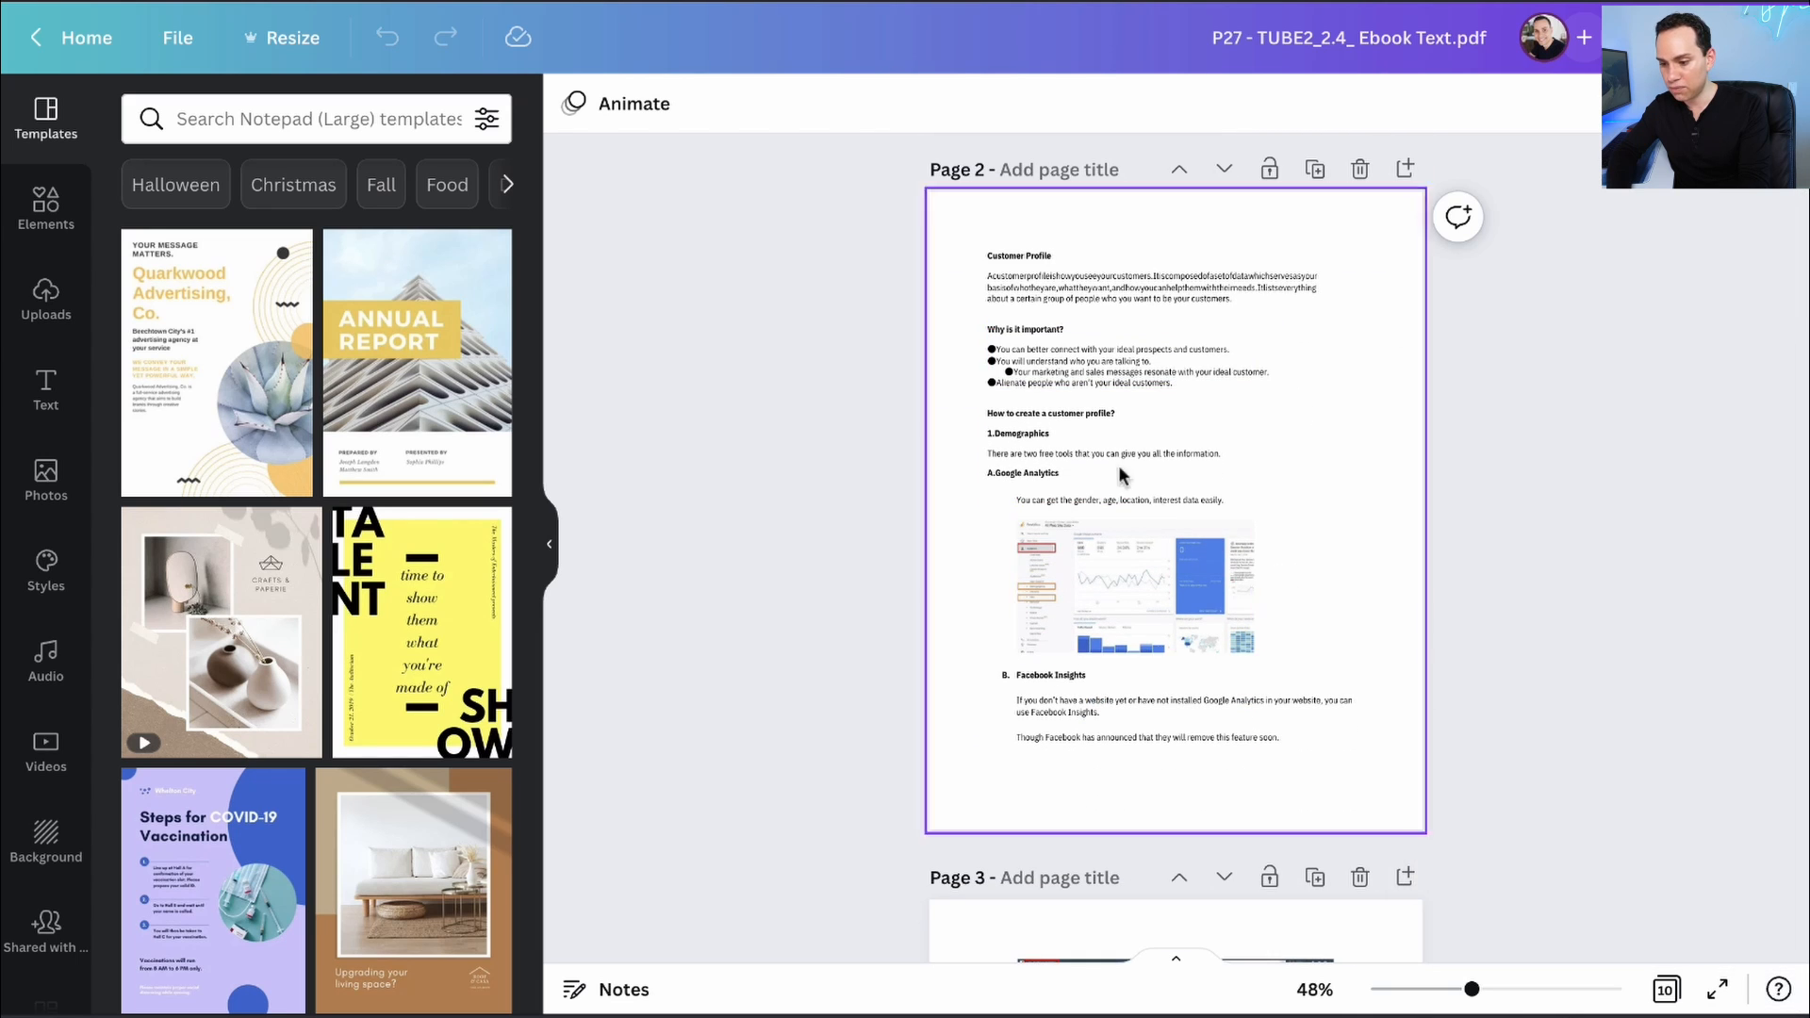
pyautogui.scroll(-3, 1118, 466)
pyautogui.click(551, 545)
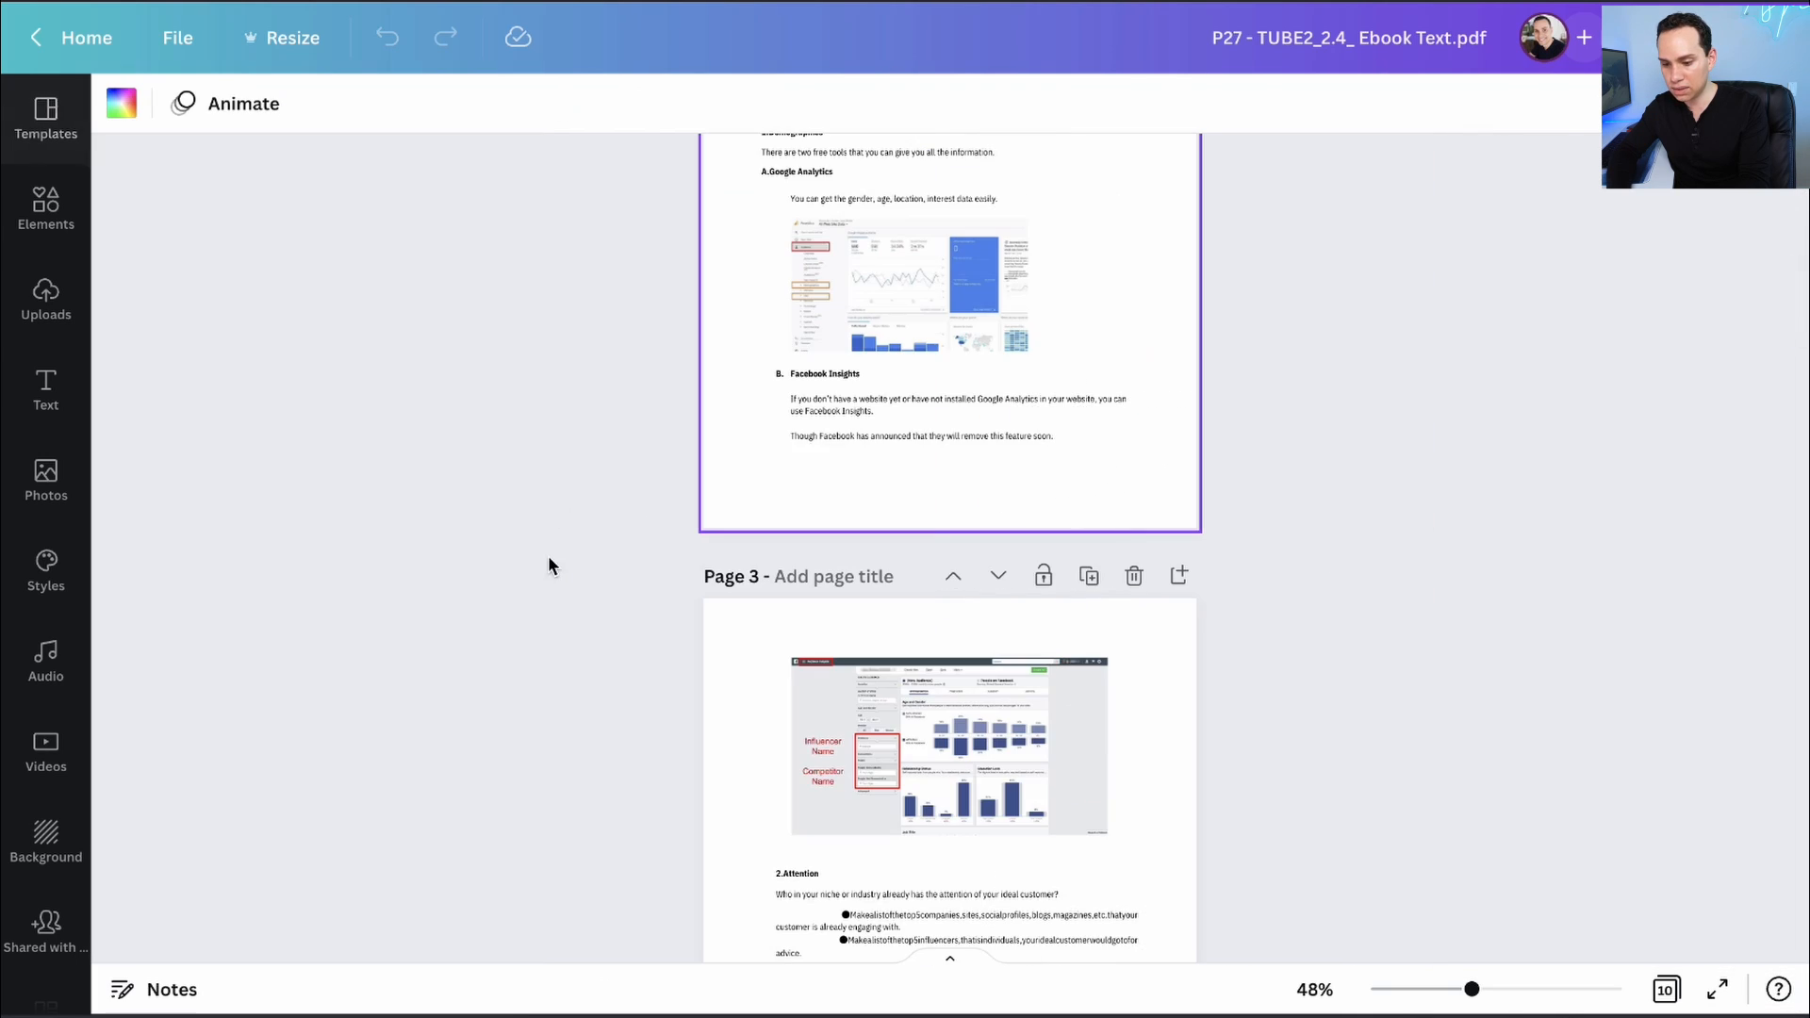
pyautogui.scroll(-4, 1164, 427)
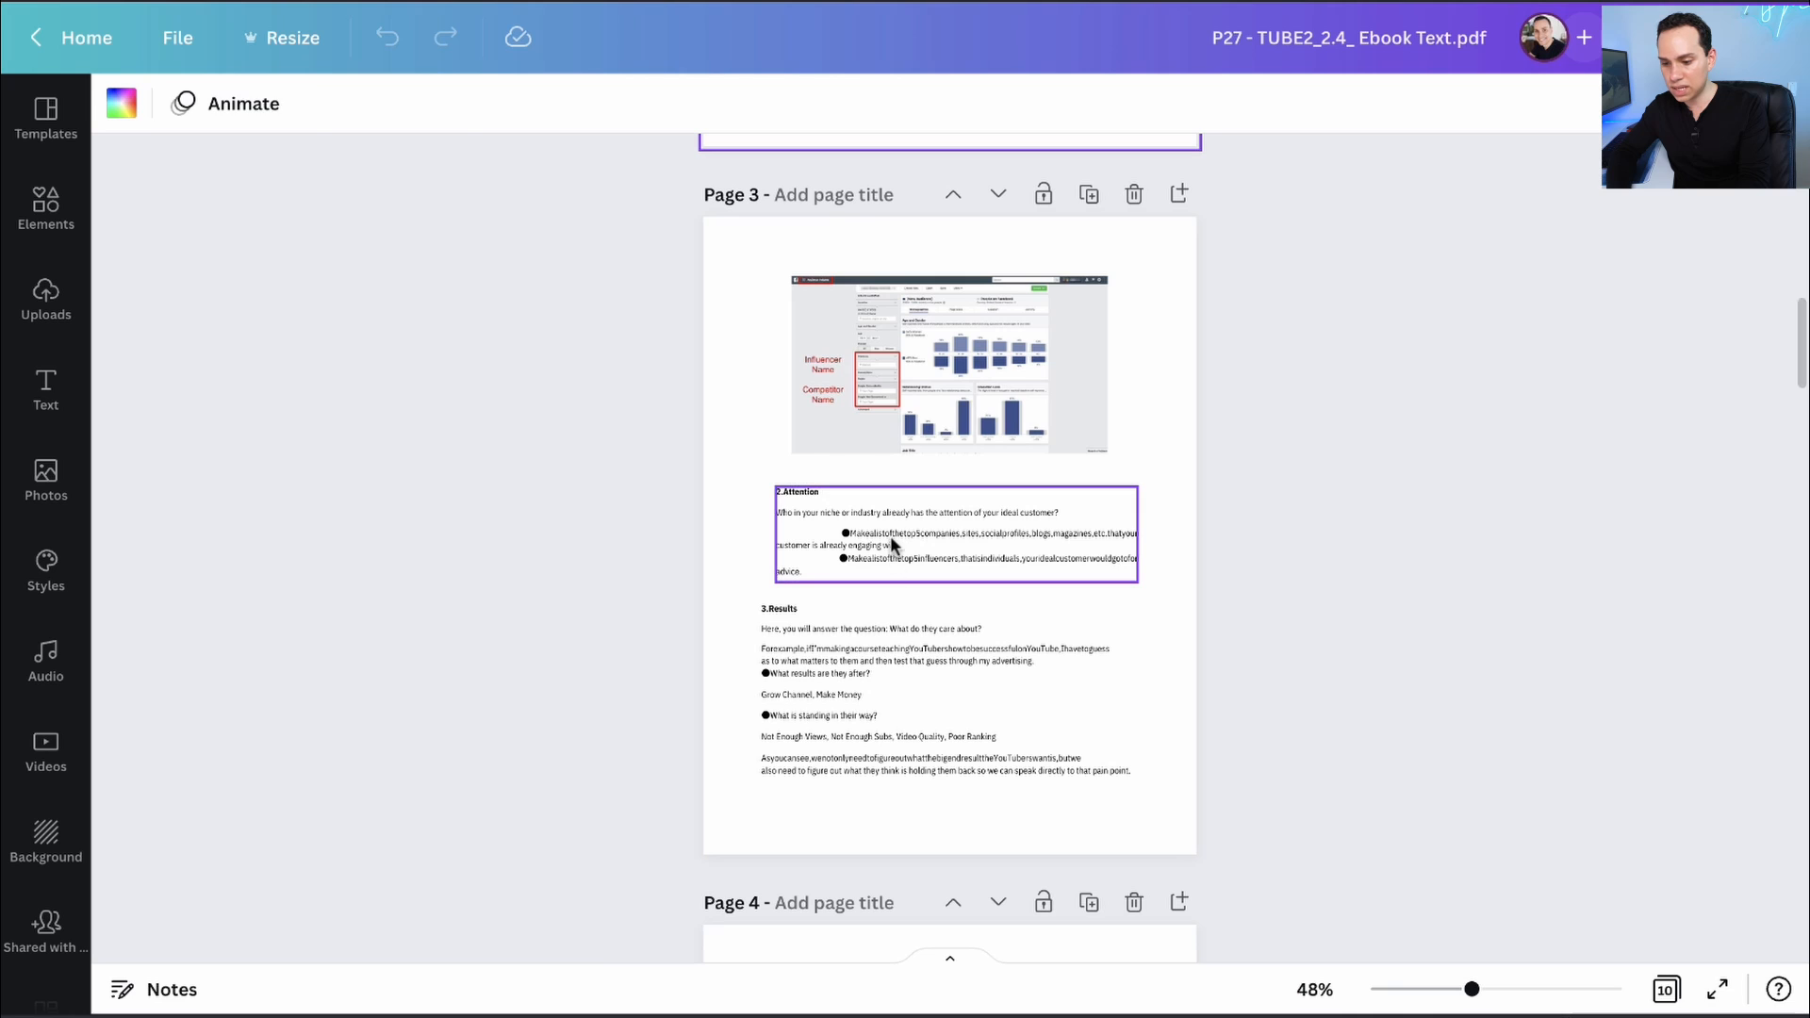
# - Delete the stray bullet before the first item in the Attention text box
pyautogui.click(890, 536)
pyautogui.click(824, 693)
pyautogui.click(824, 533)
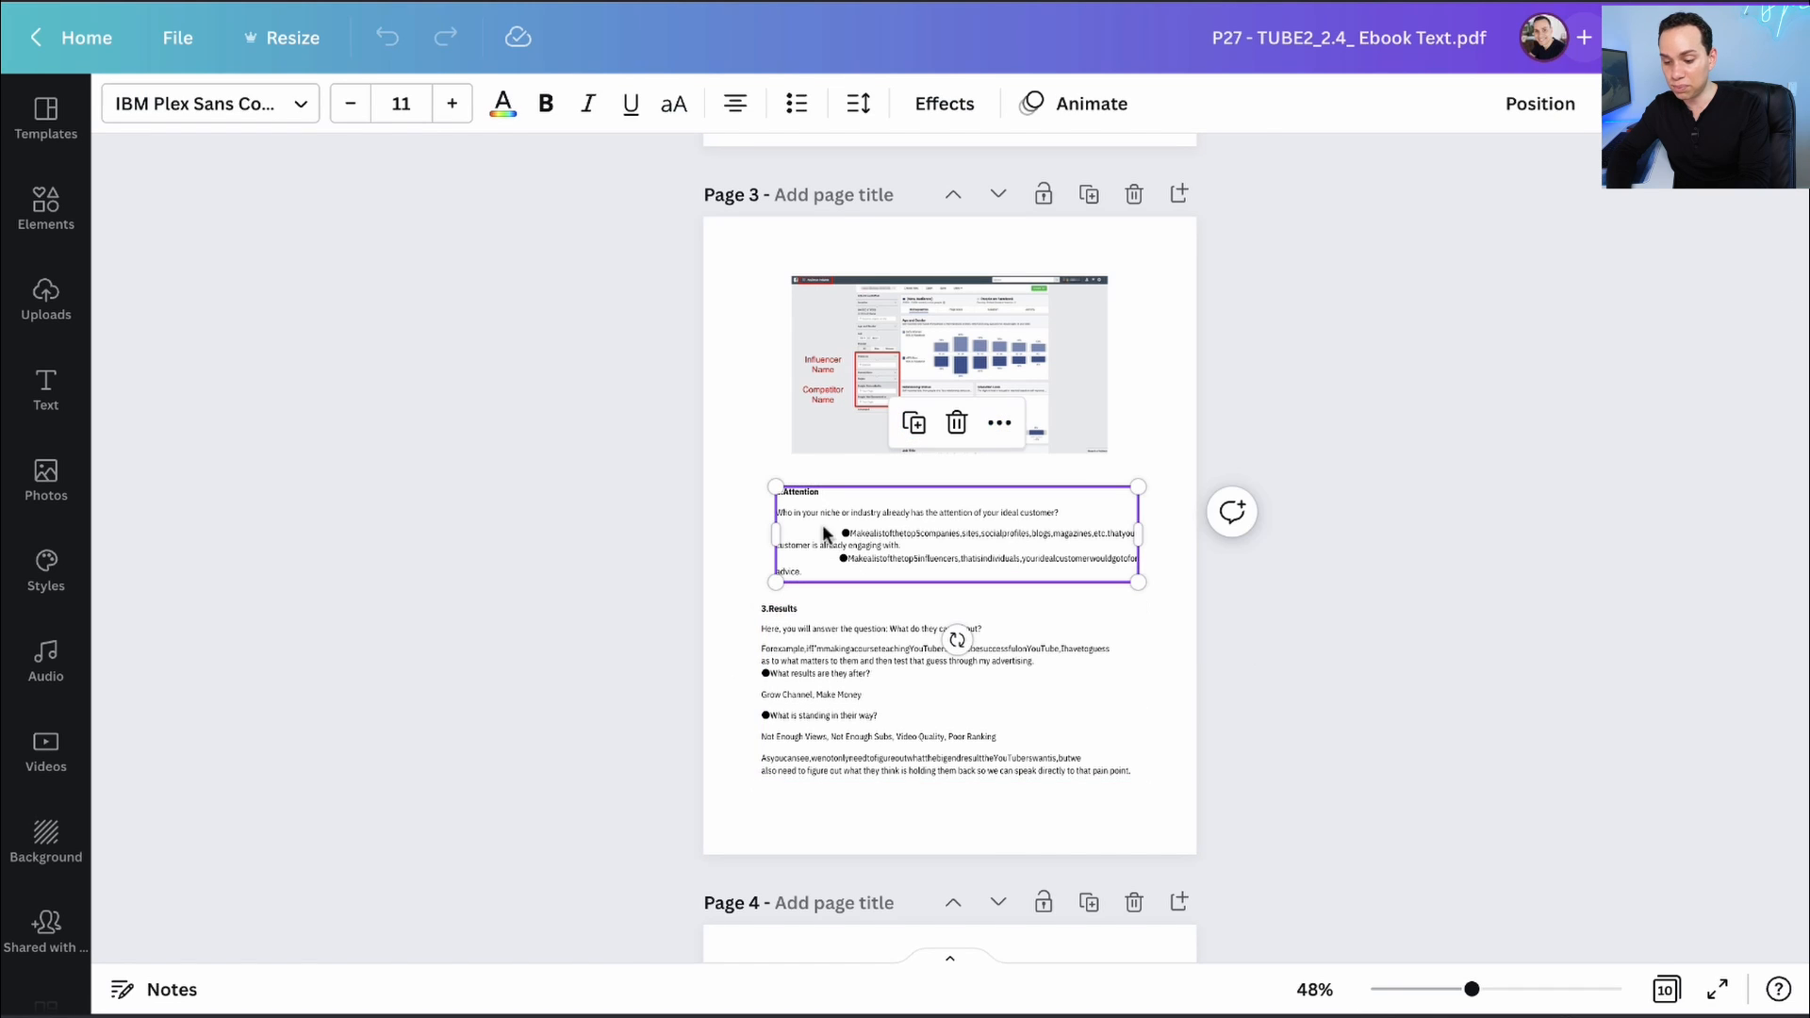
pyautogui.doubleClick(846, 533)
pyautogui.click(846, 534)
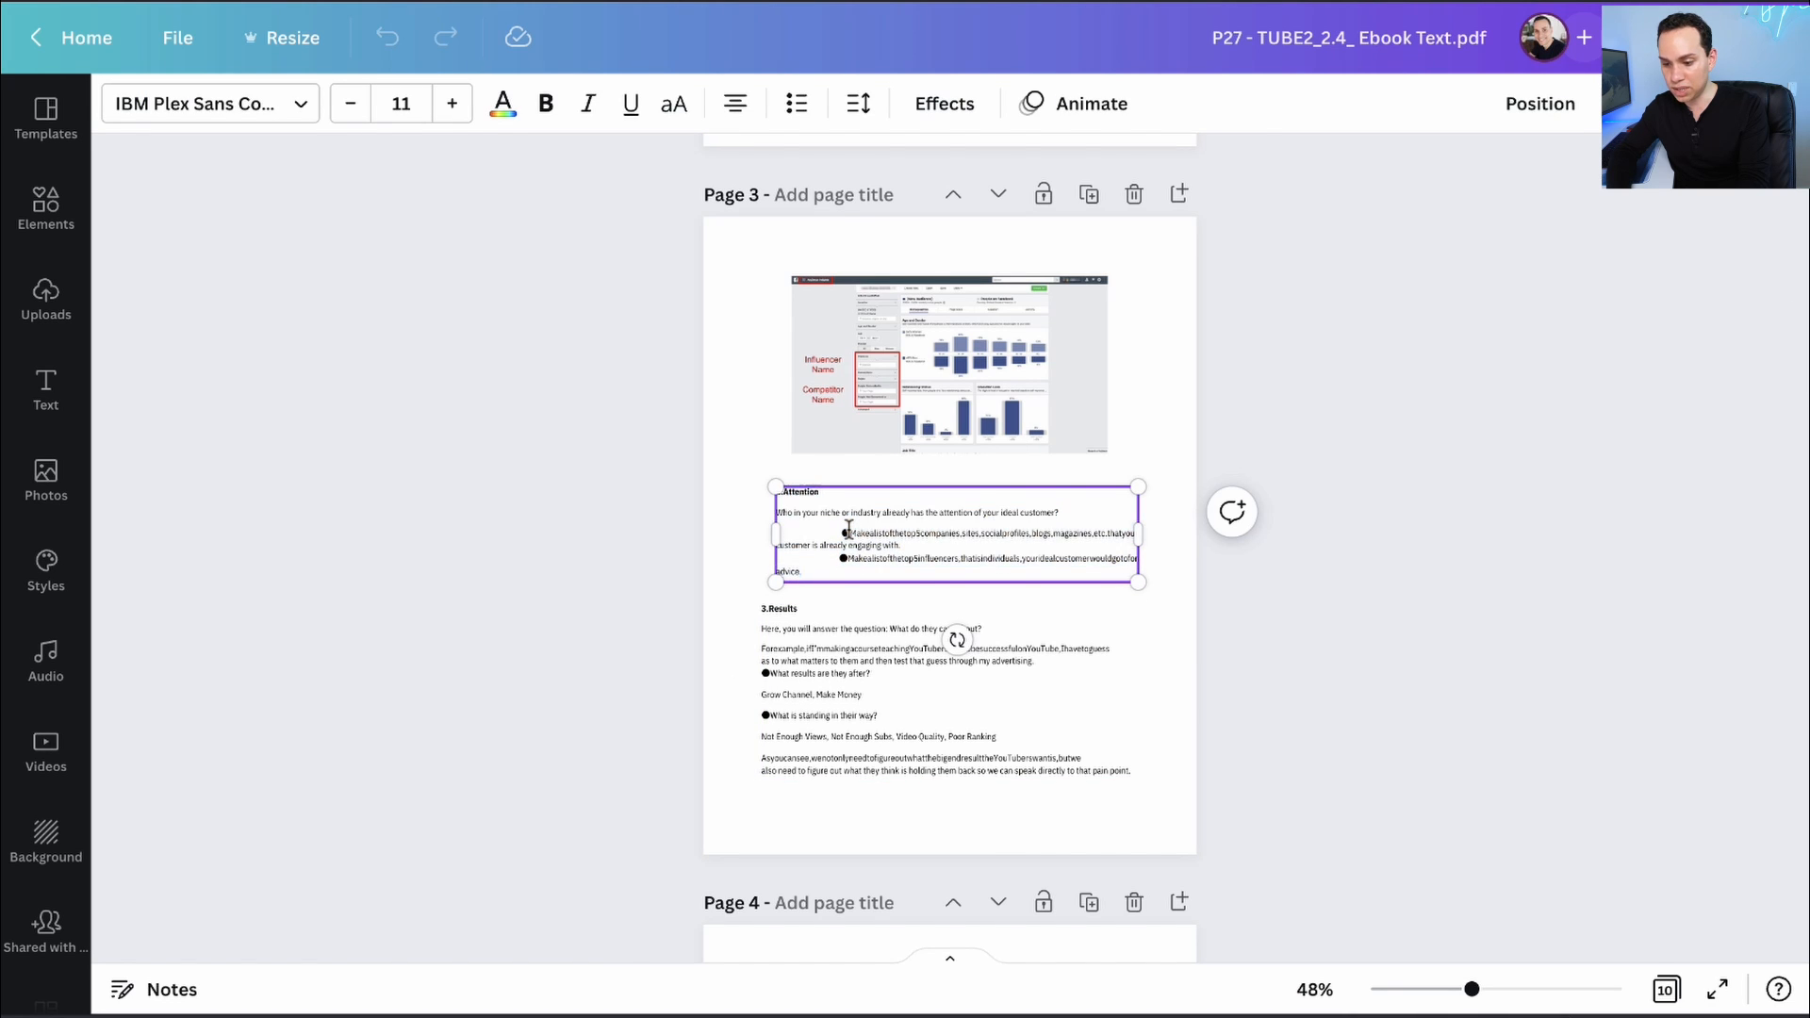
pyautogui.press('BackSpace')
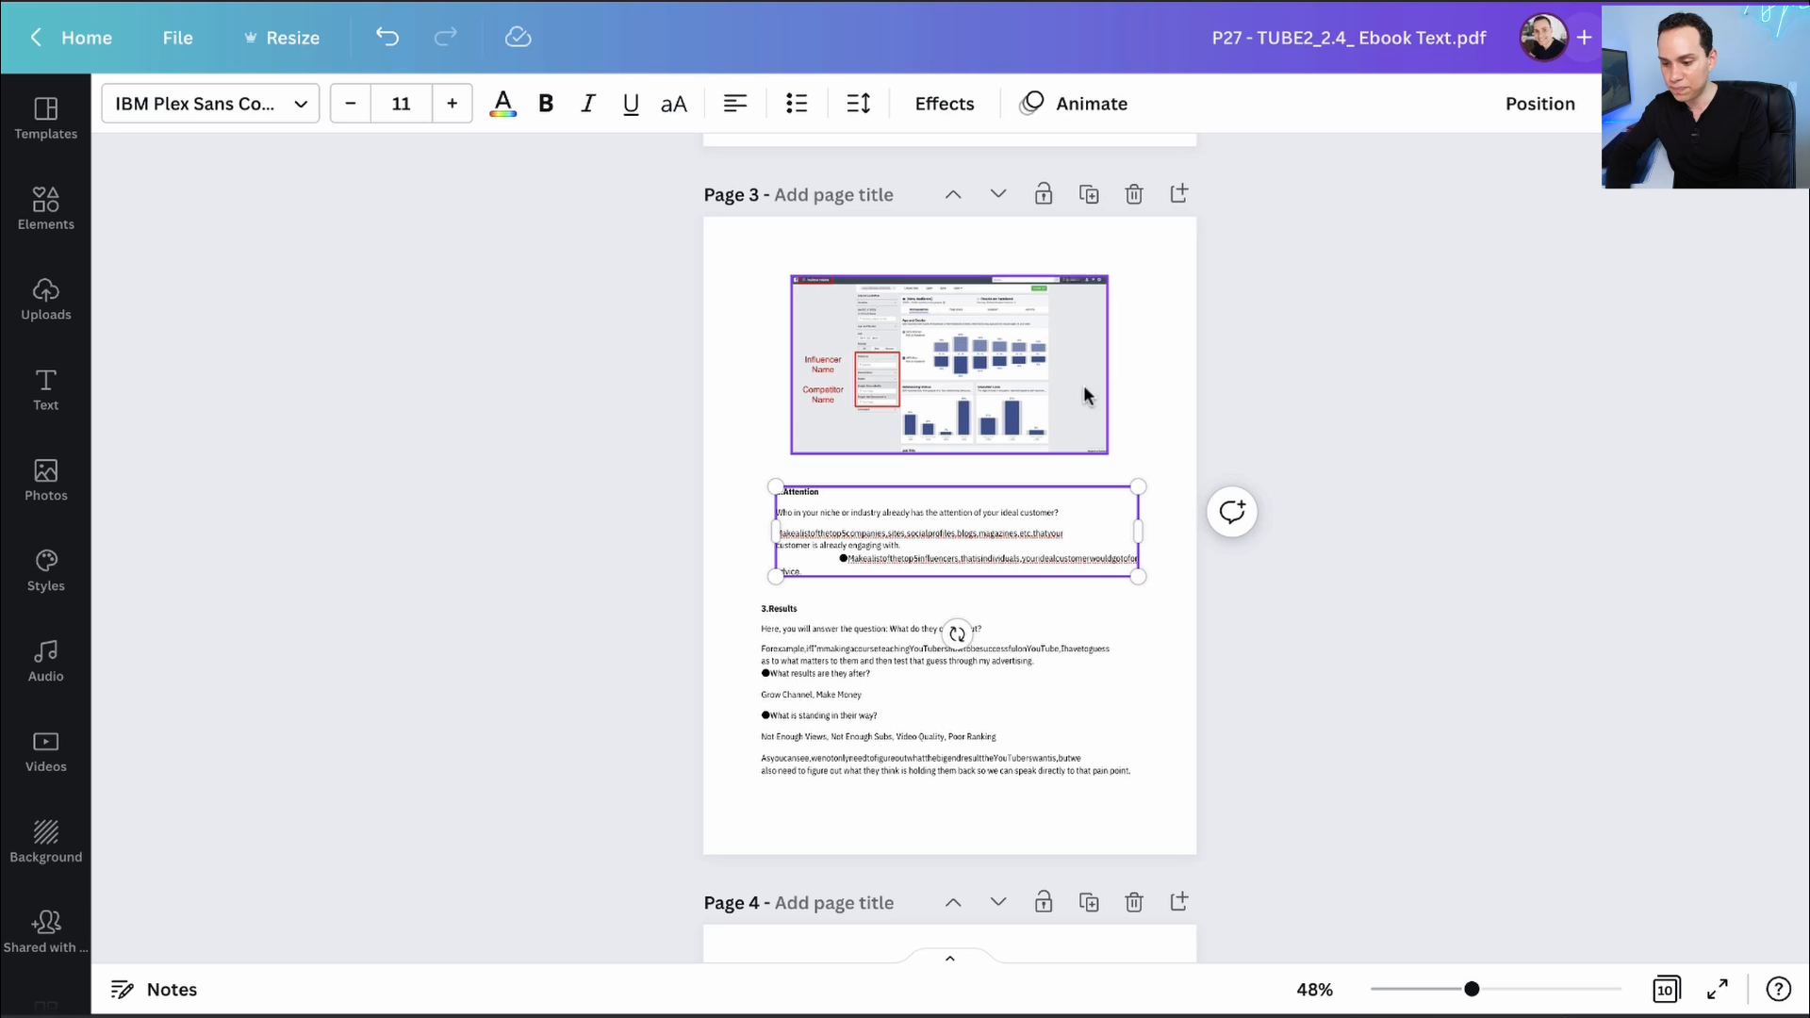
# - Scroll through the pages checking the seven-steps text box and page 8's task tables
pyautogui.scroll(-15, 975, 535)
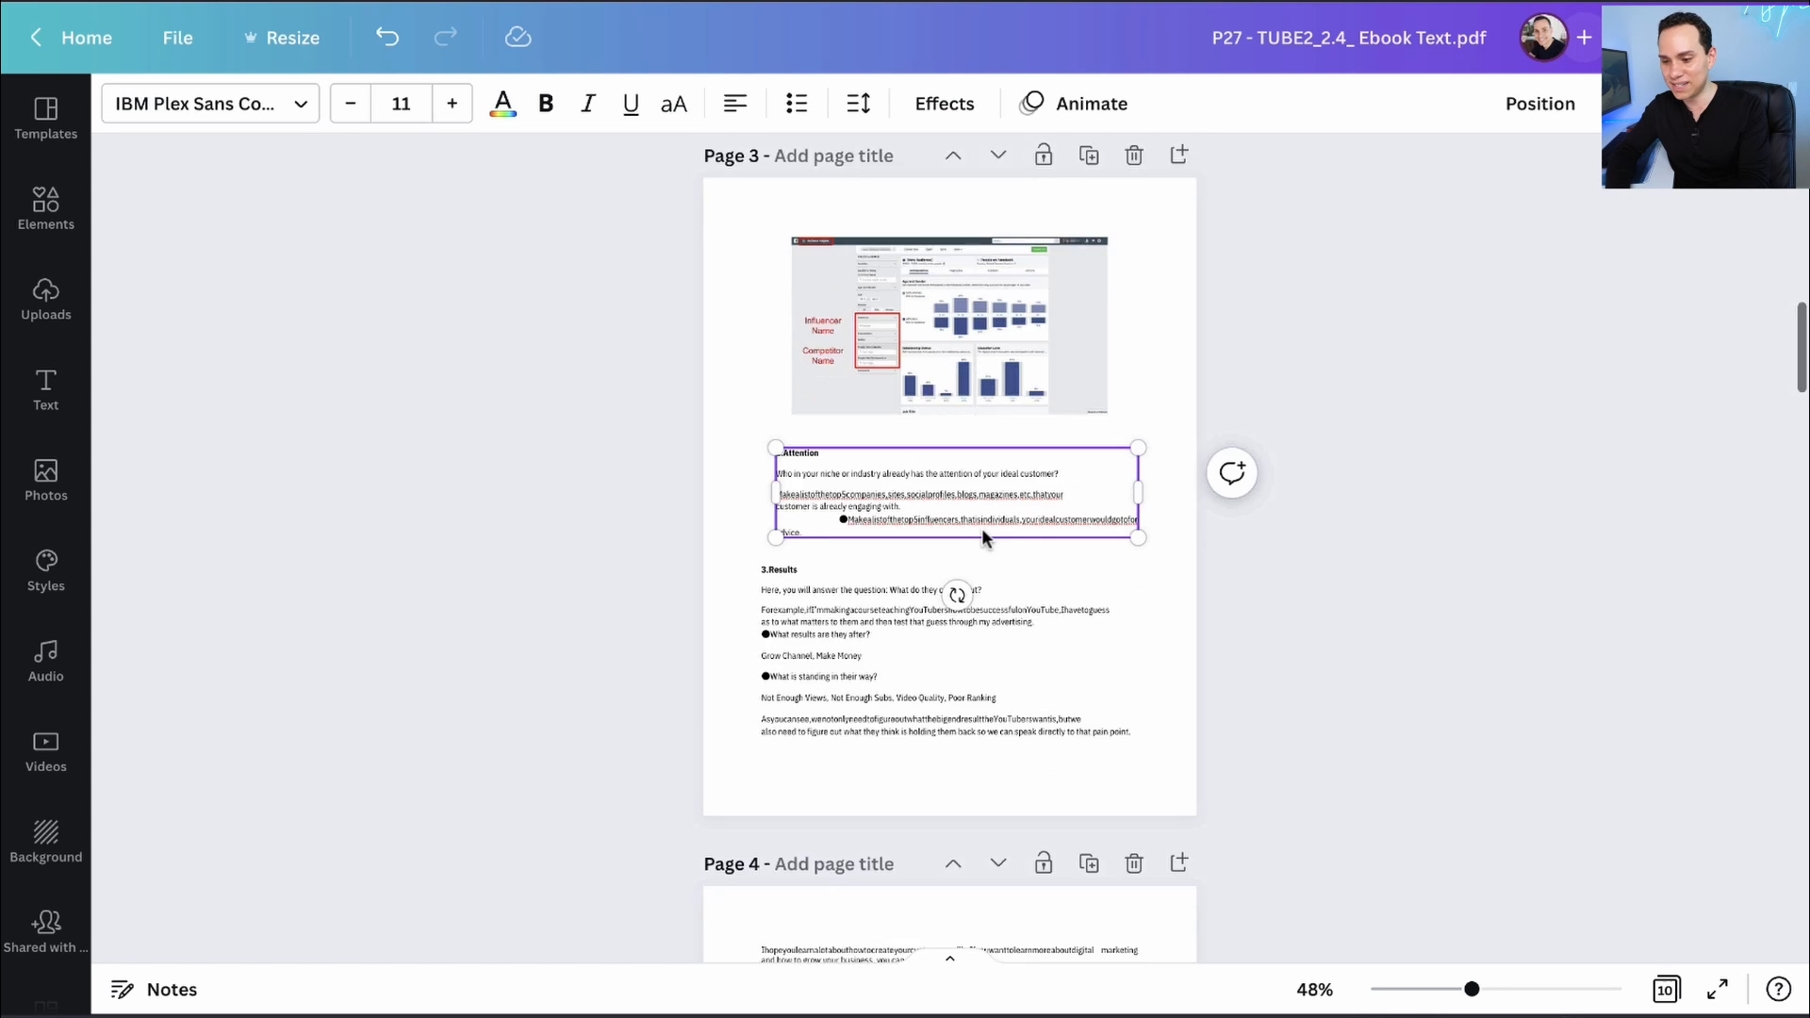
pyautogui.scroll(-8, 981, 528)
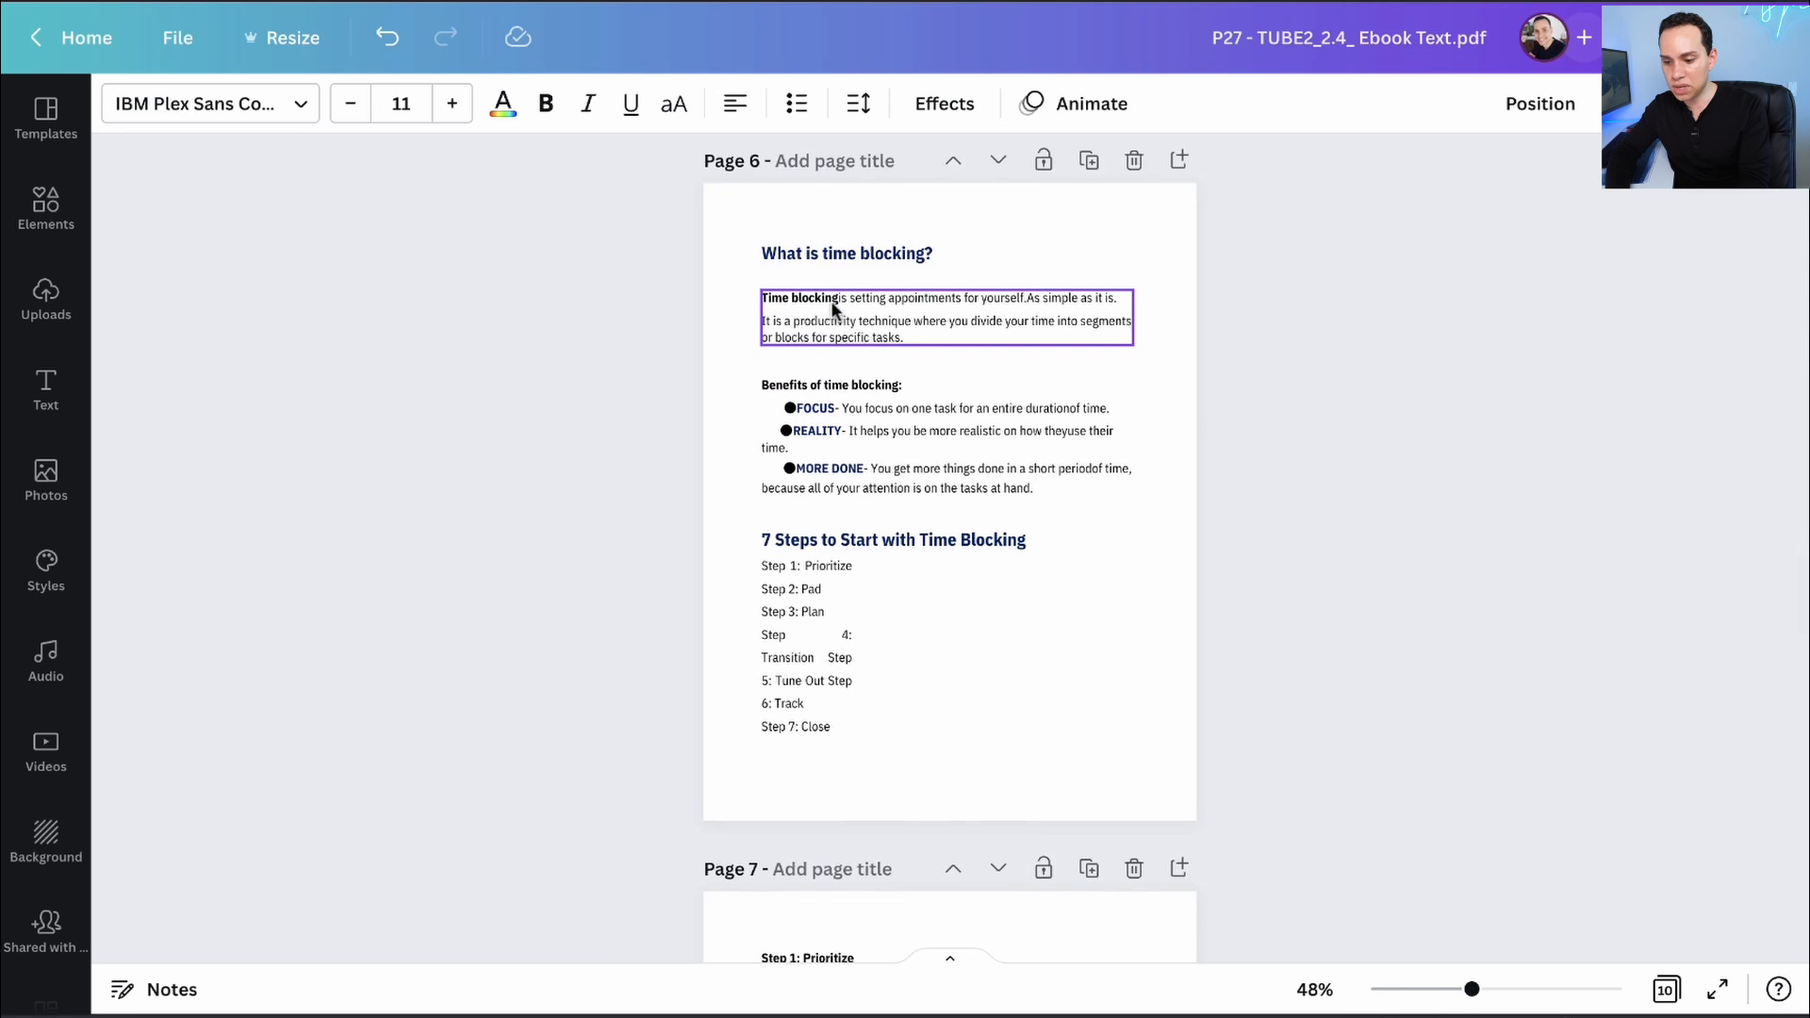
pyautogui.scroll(-3, 820, 453)
pyautogui.click(834, 501)
pyautogui.moveTo(853, 481); pyautogui.dragTo(1095, 477)
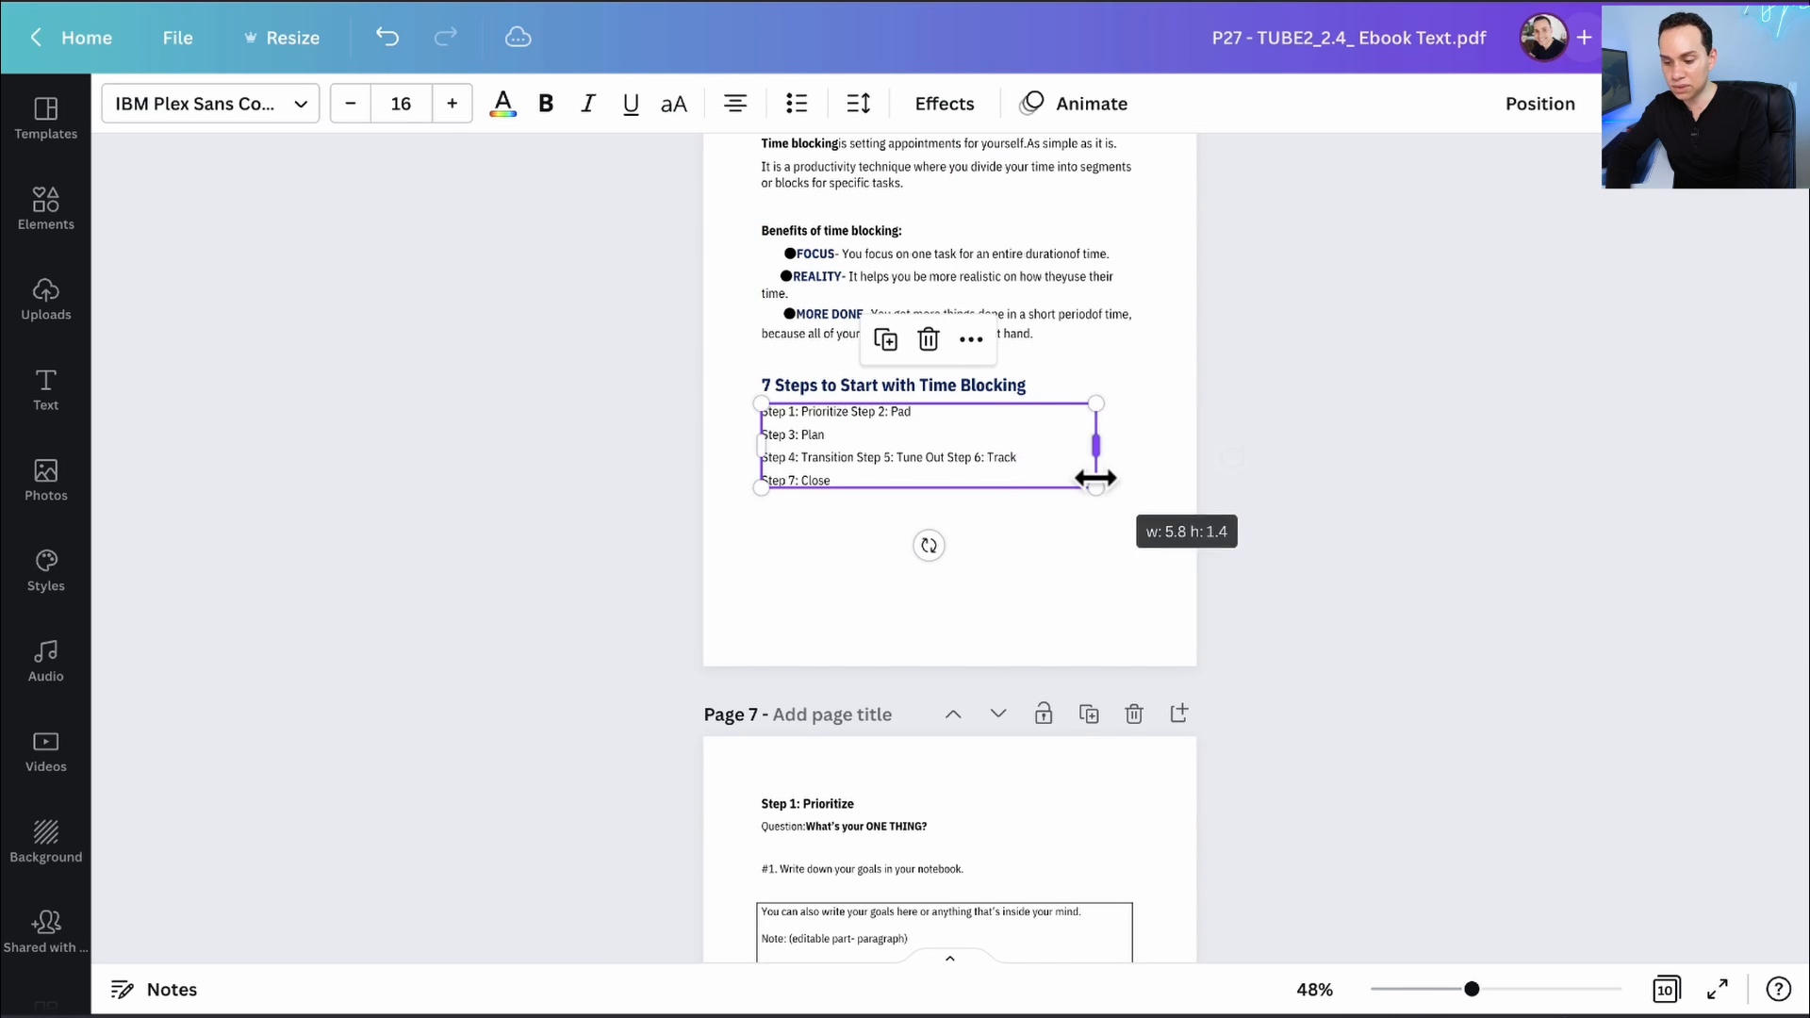
pyautogui.scroll(-6, 895, 449)
pyautogui.scroll(-2, 896, 451)
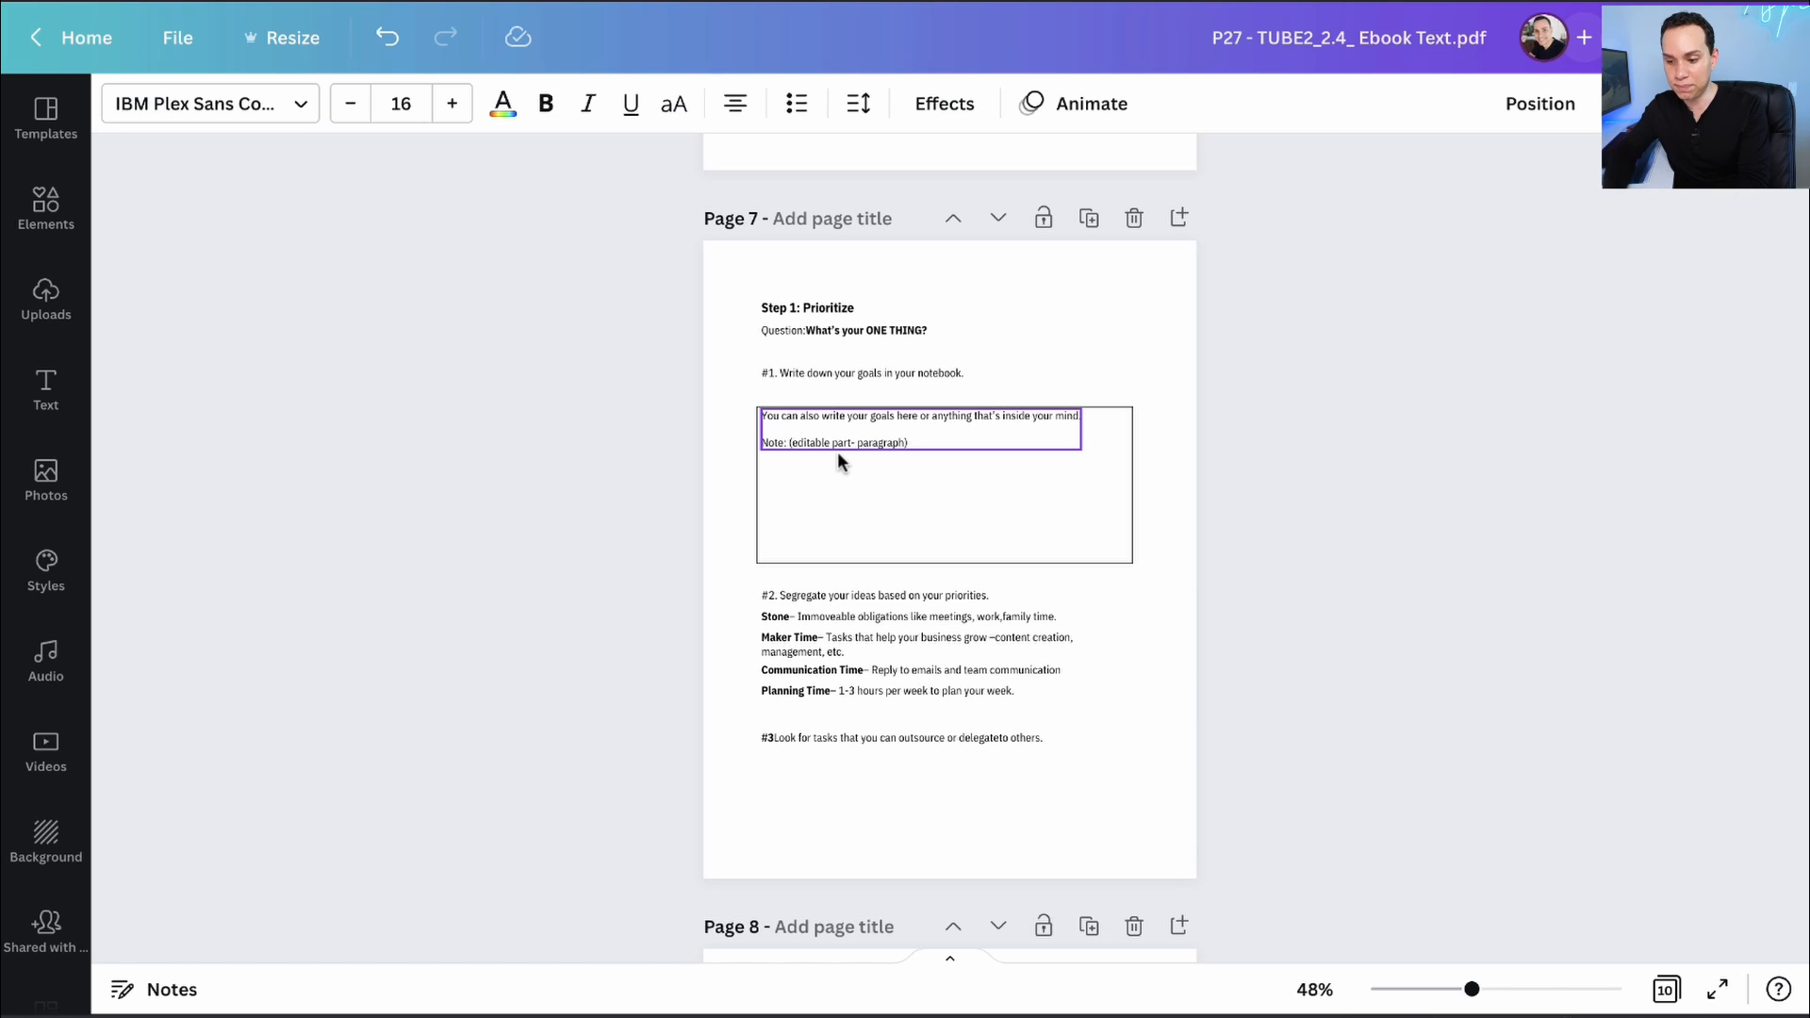
pyautogui.scroll(-6, 837, 451)
pyautogui.scroll(-3, 837, 451)
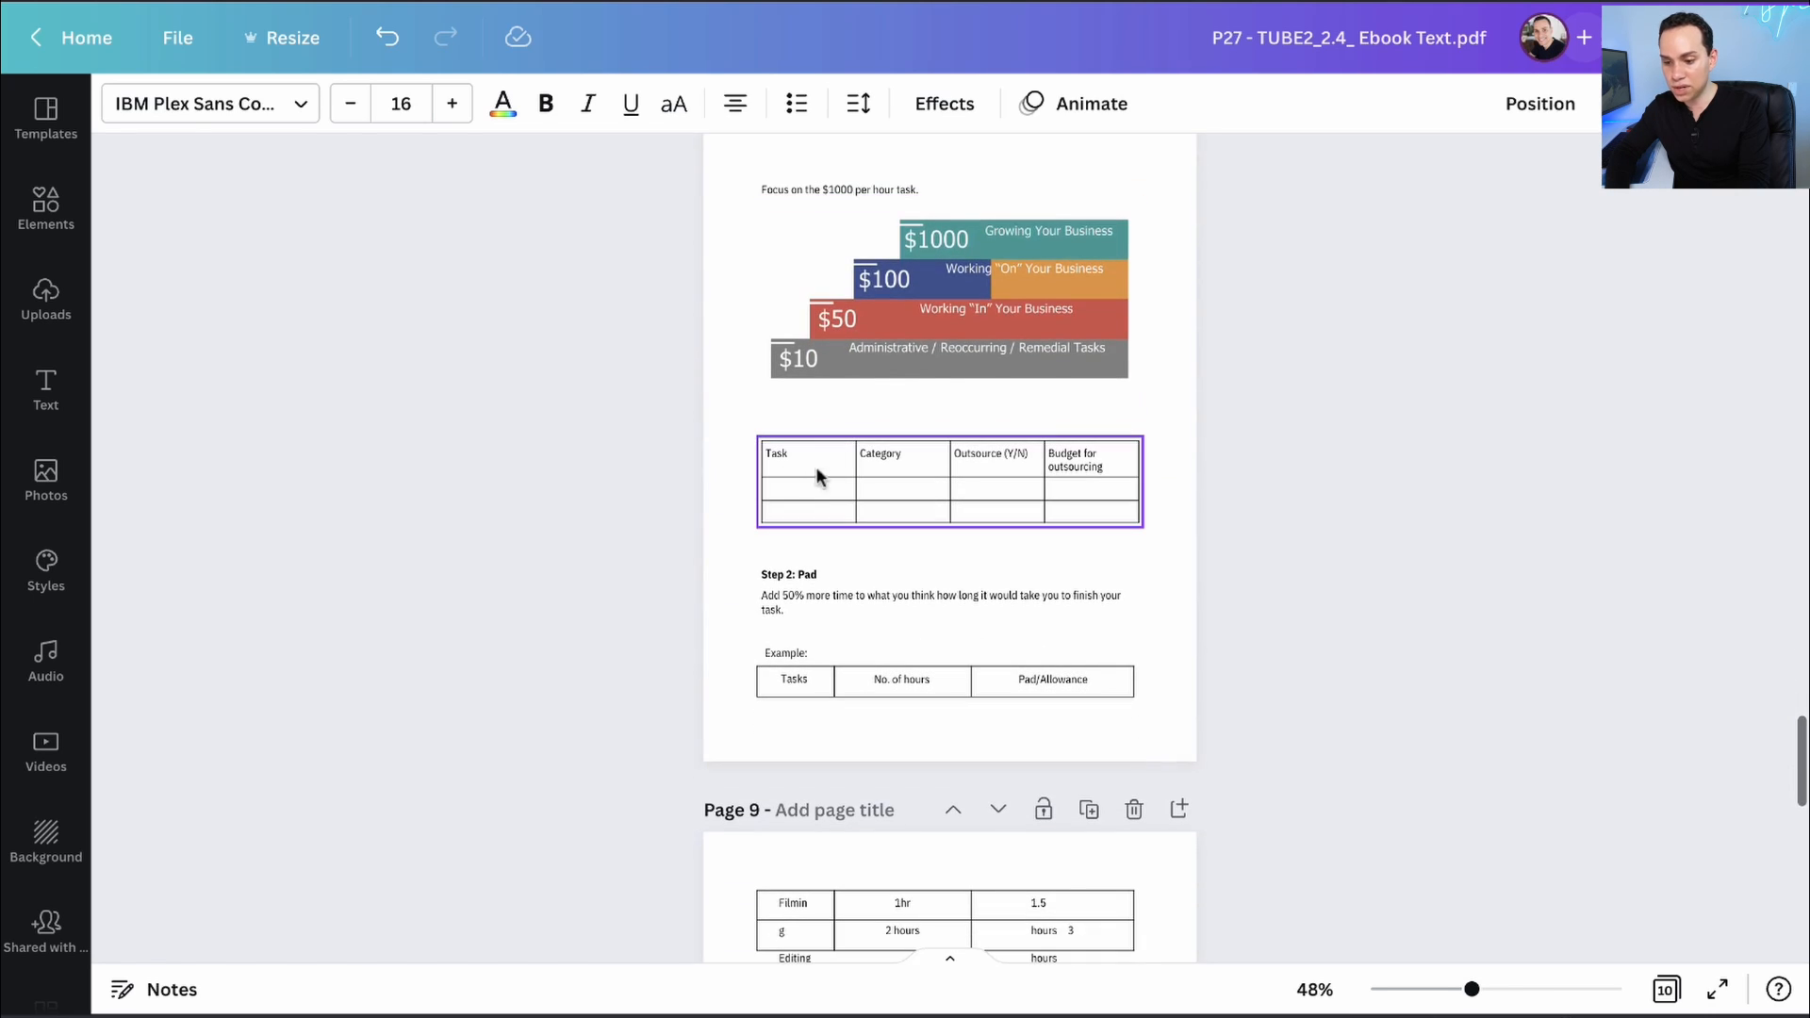
pyautogui.click(821, 472)
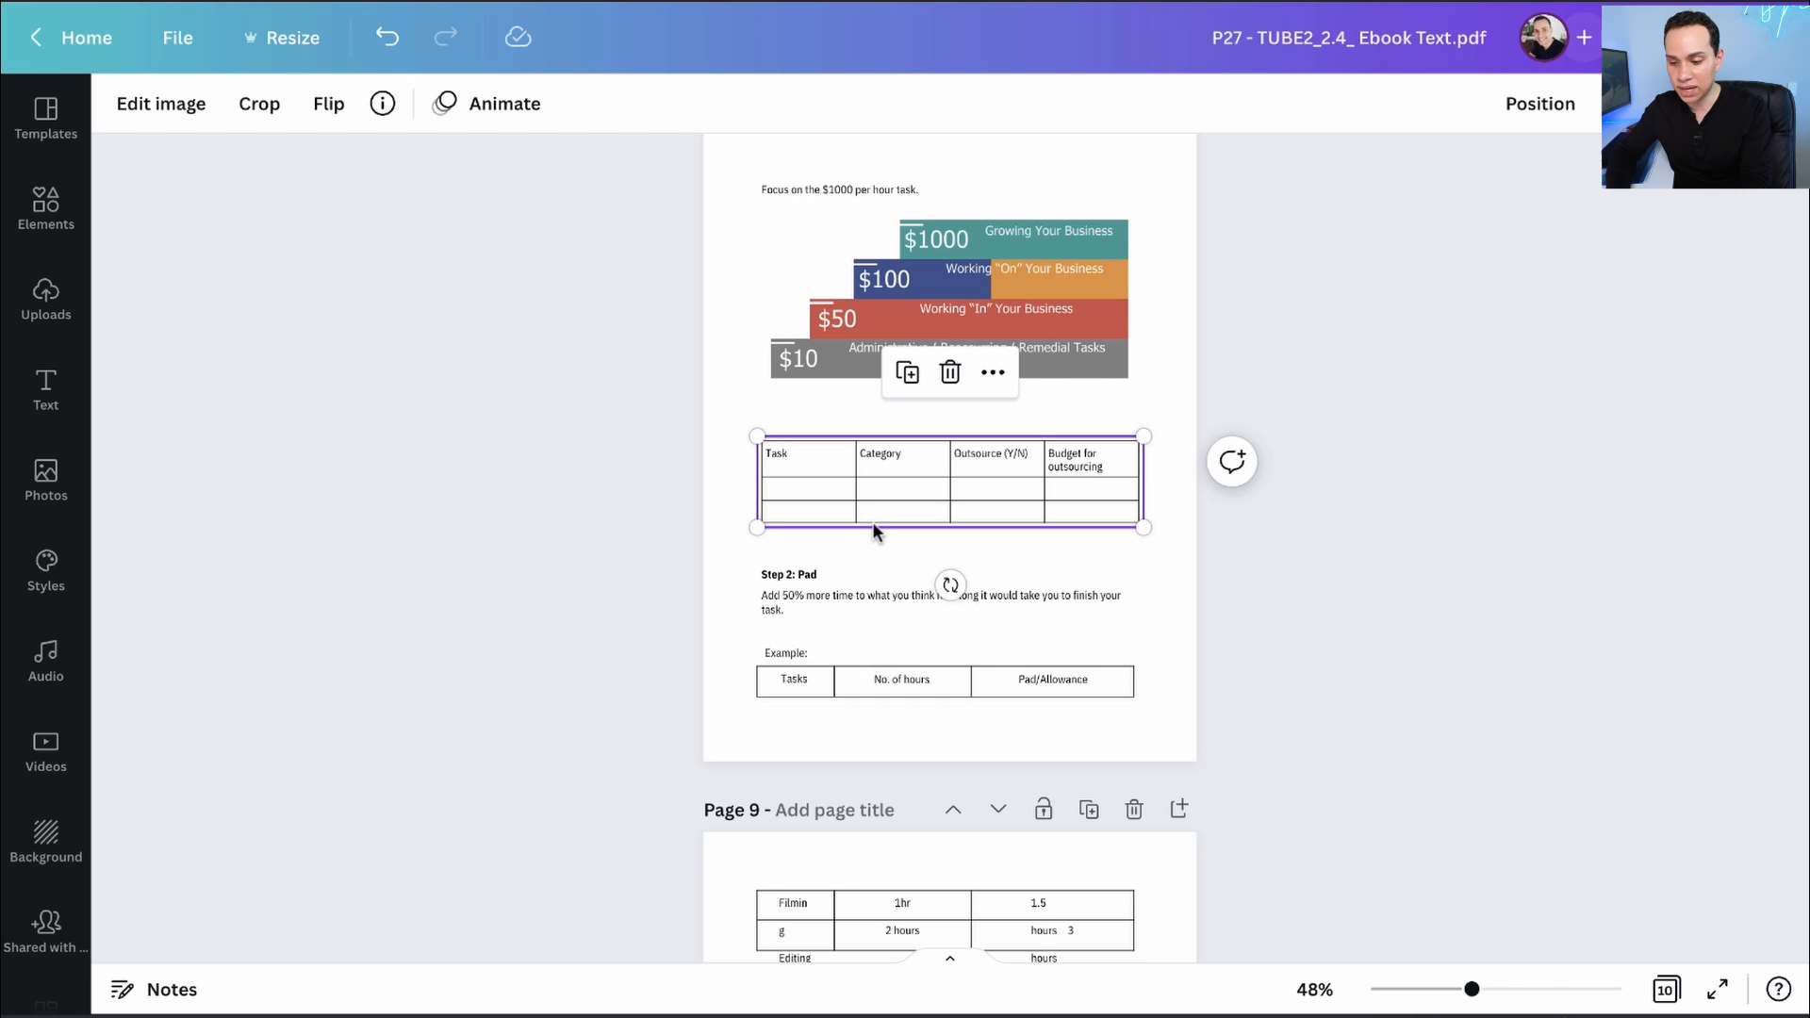
pyautogui.click(911, 662)
# - Check page 9's Filmin and Tasks tables and the Step 3 and Step 4 text
pyautogui.scroll(-4, 909, 660)
pyautogui.click(881, 557)
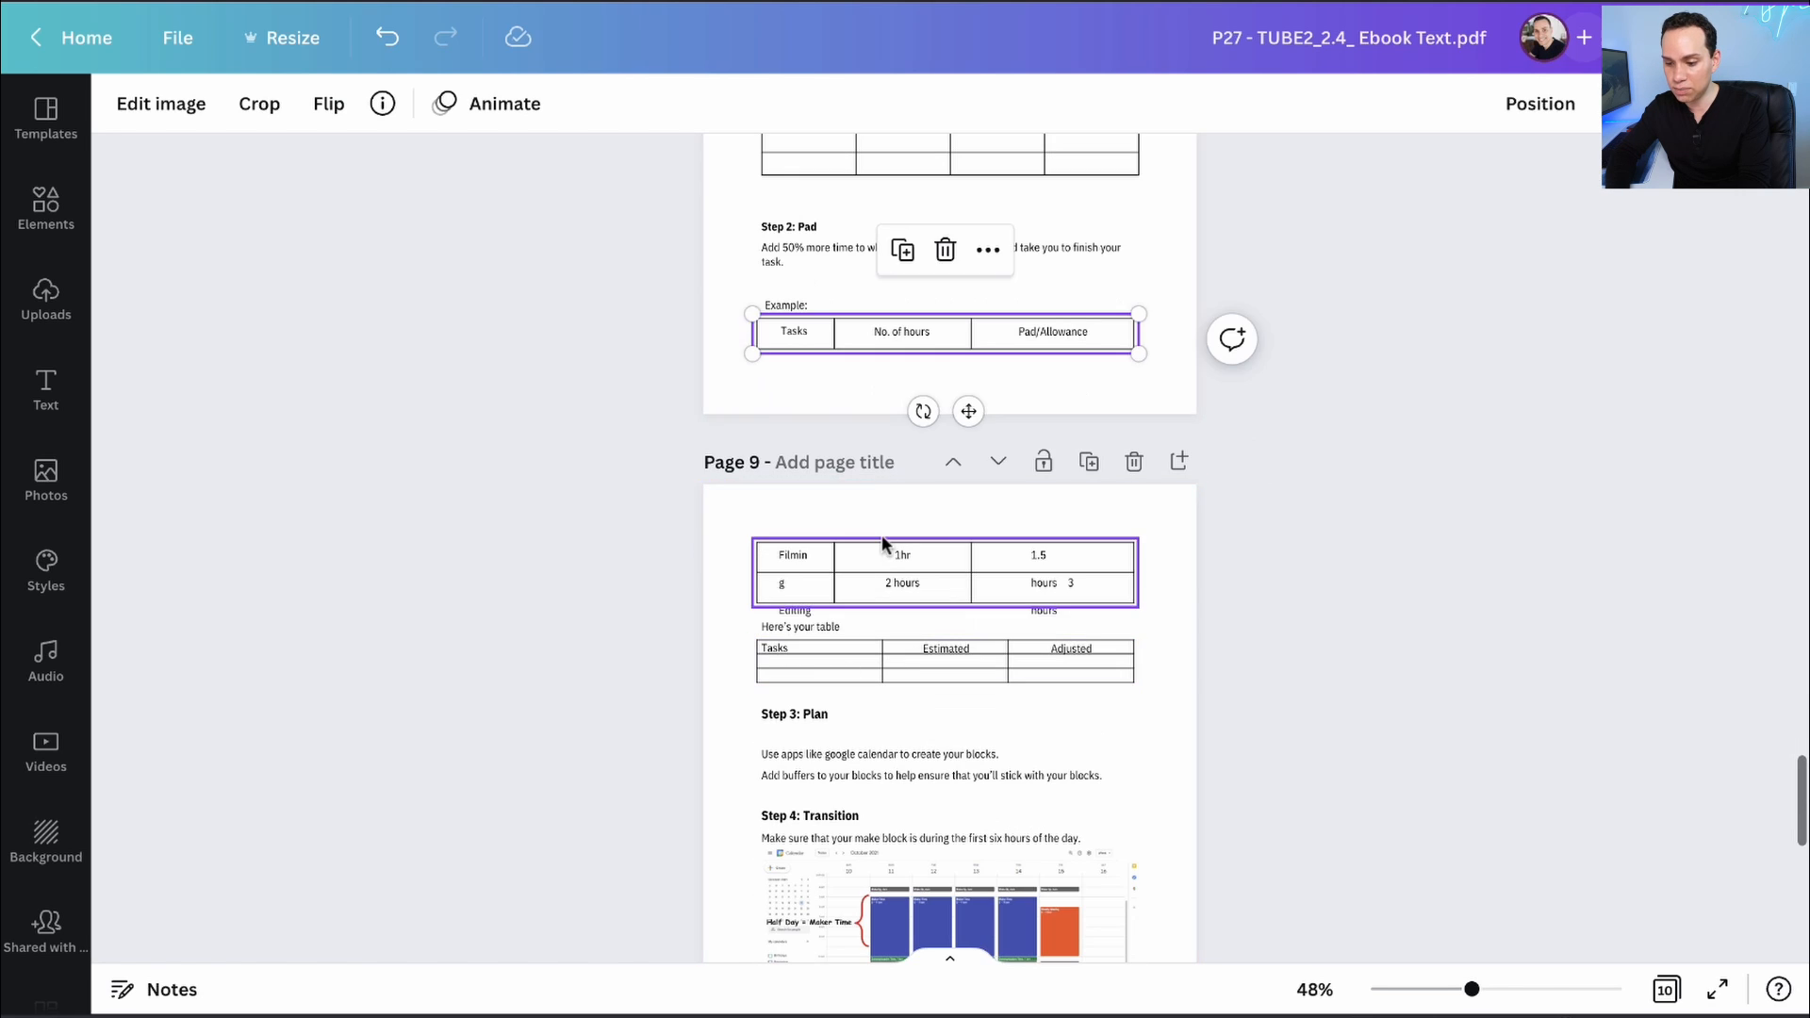
pyautogui.click(854, 626)
pyautogui.click(852, 654)
pyautogui.scroll(-4, 852, 660)
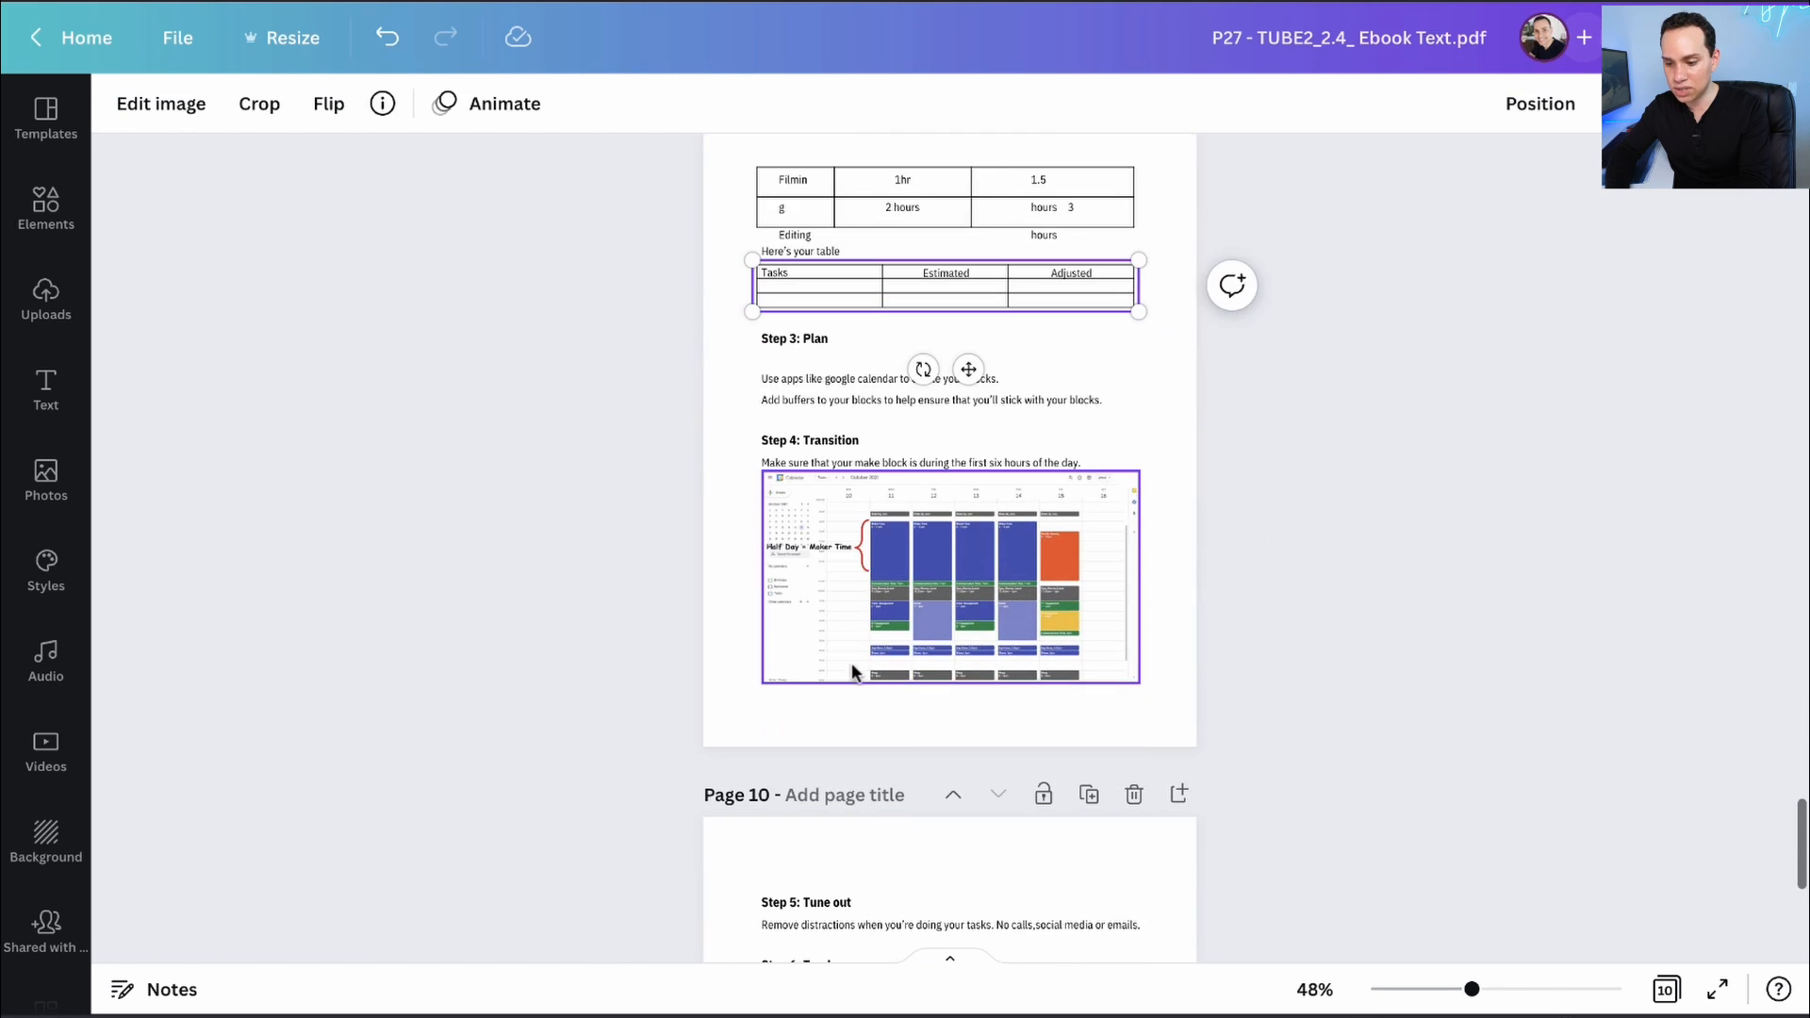
pyautogui.click(853, 396)
pyautogui.click(818, 458)
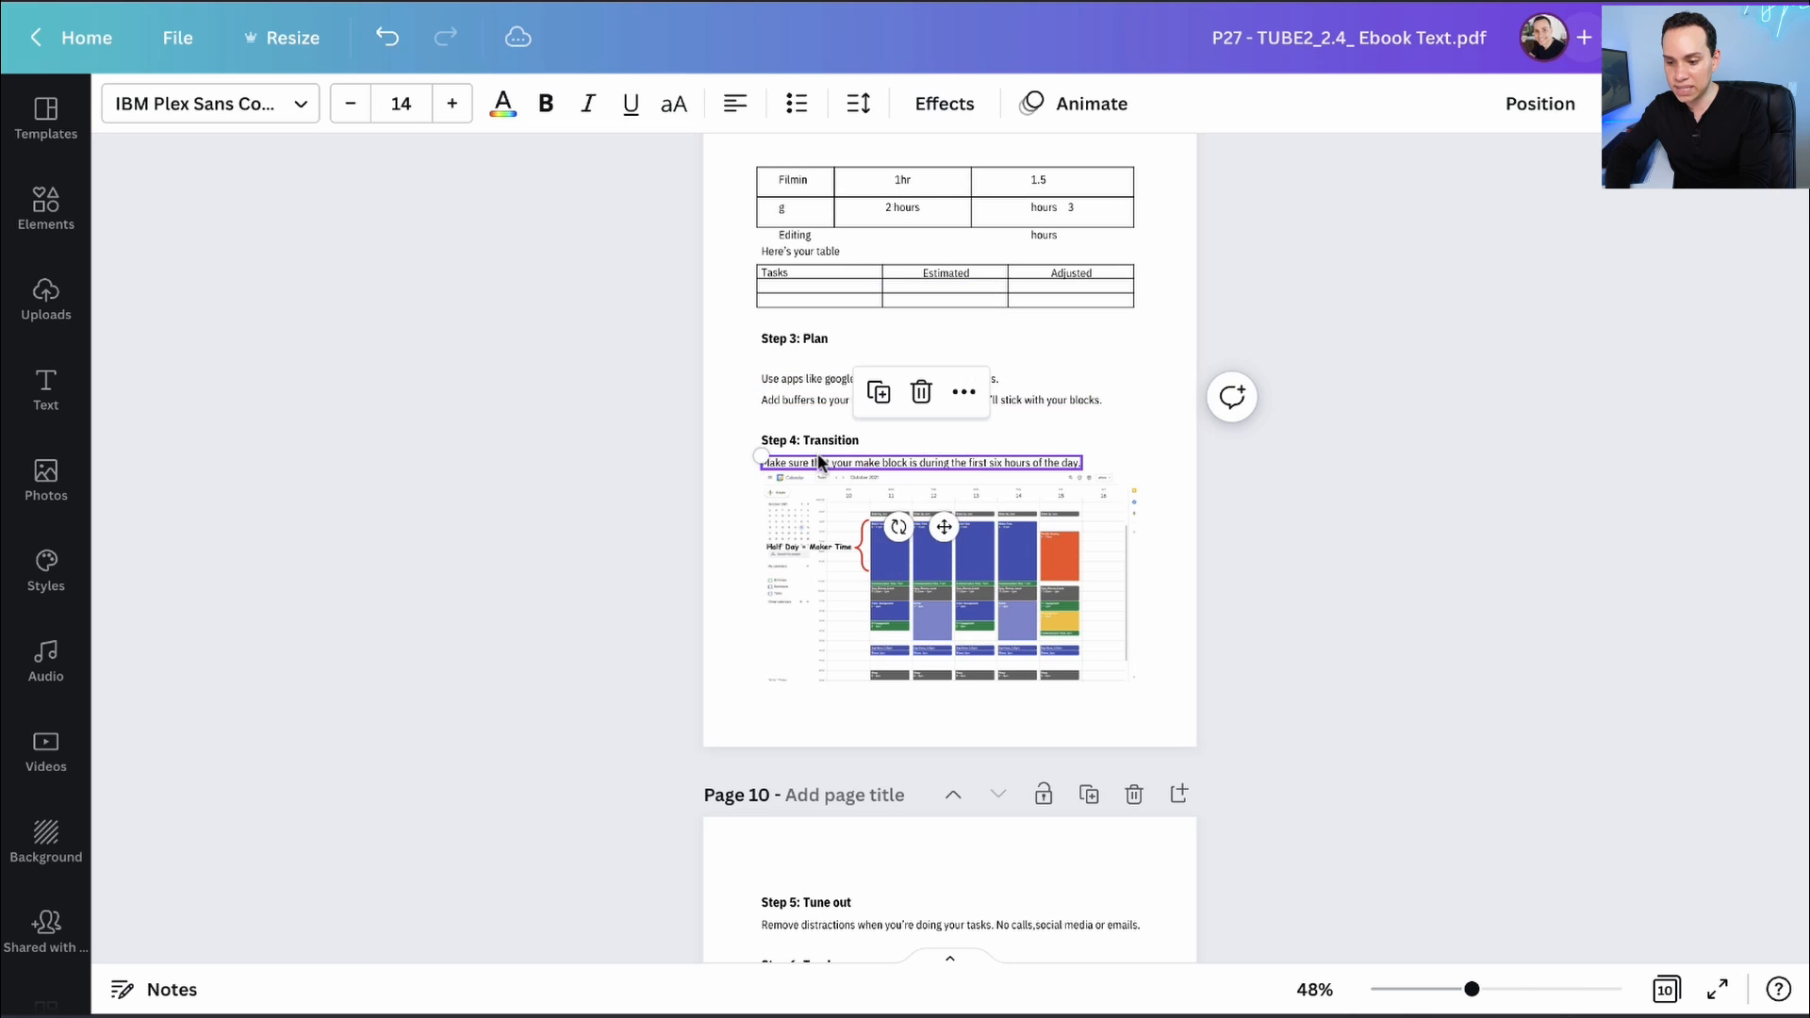
pyautogui.click(812, 400)
pyautogui.scroll(-6, 811, 393)
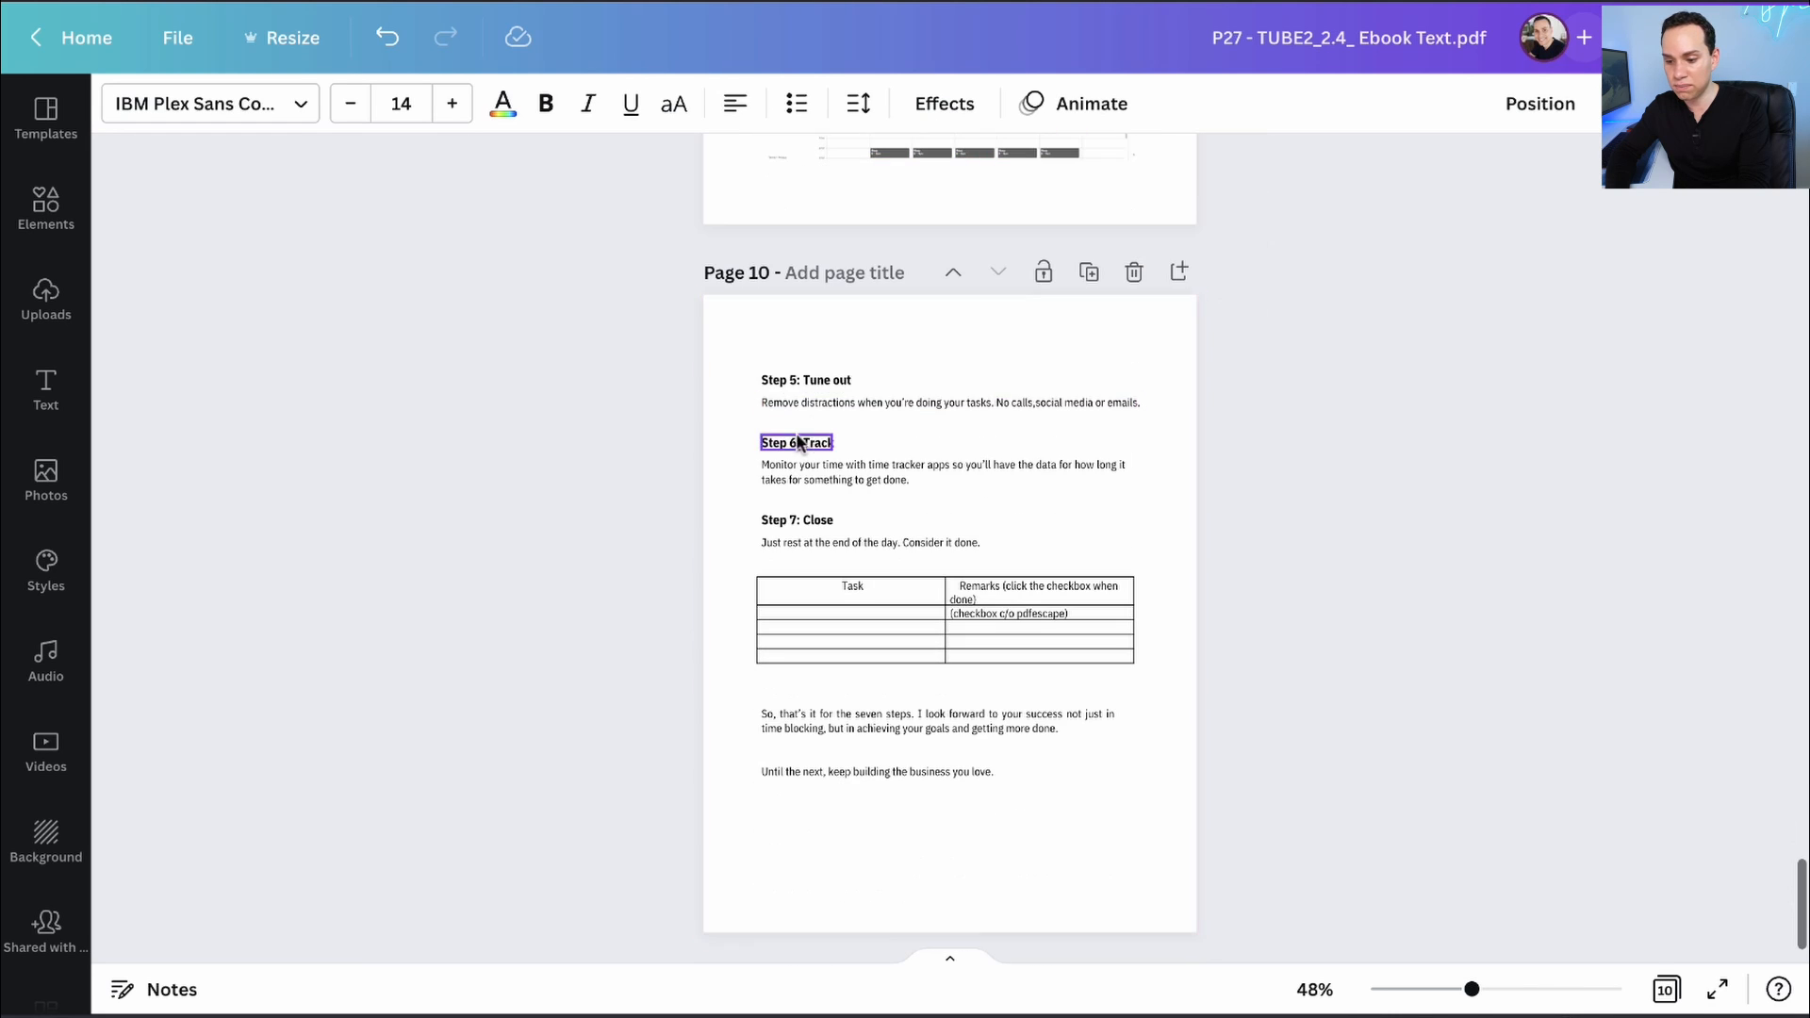
pyautogui.scroll(-2, 807, 574)
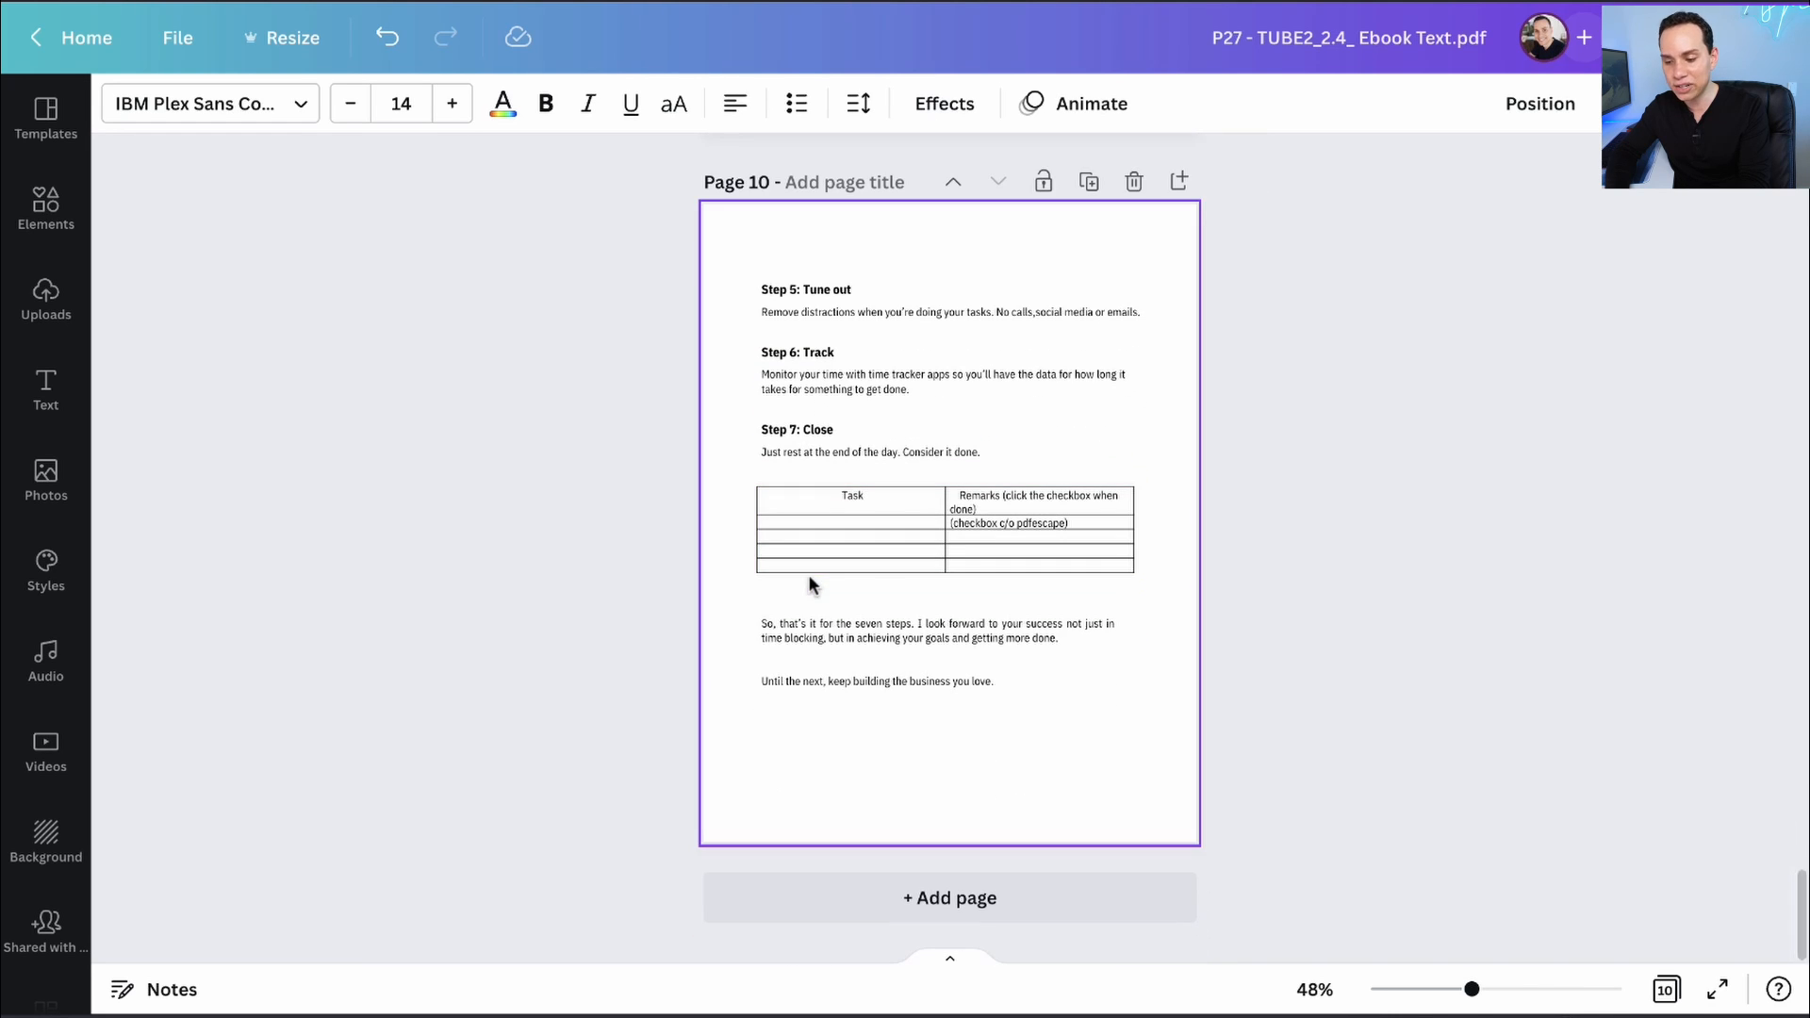
pyautogui.scroll(20, 820, 666)
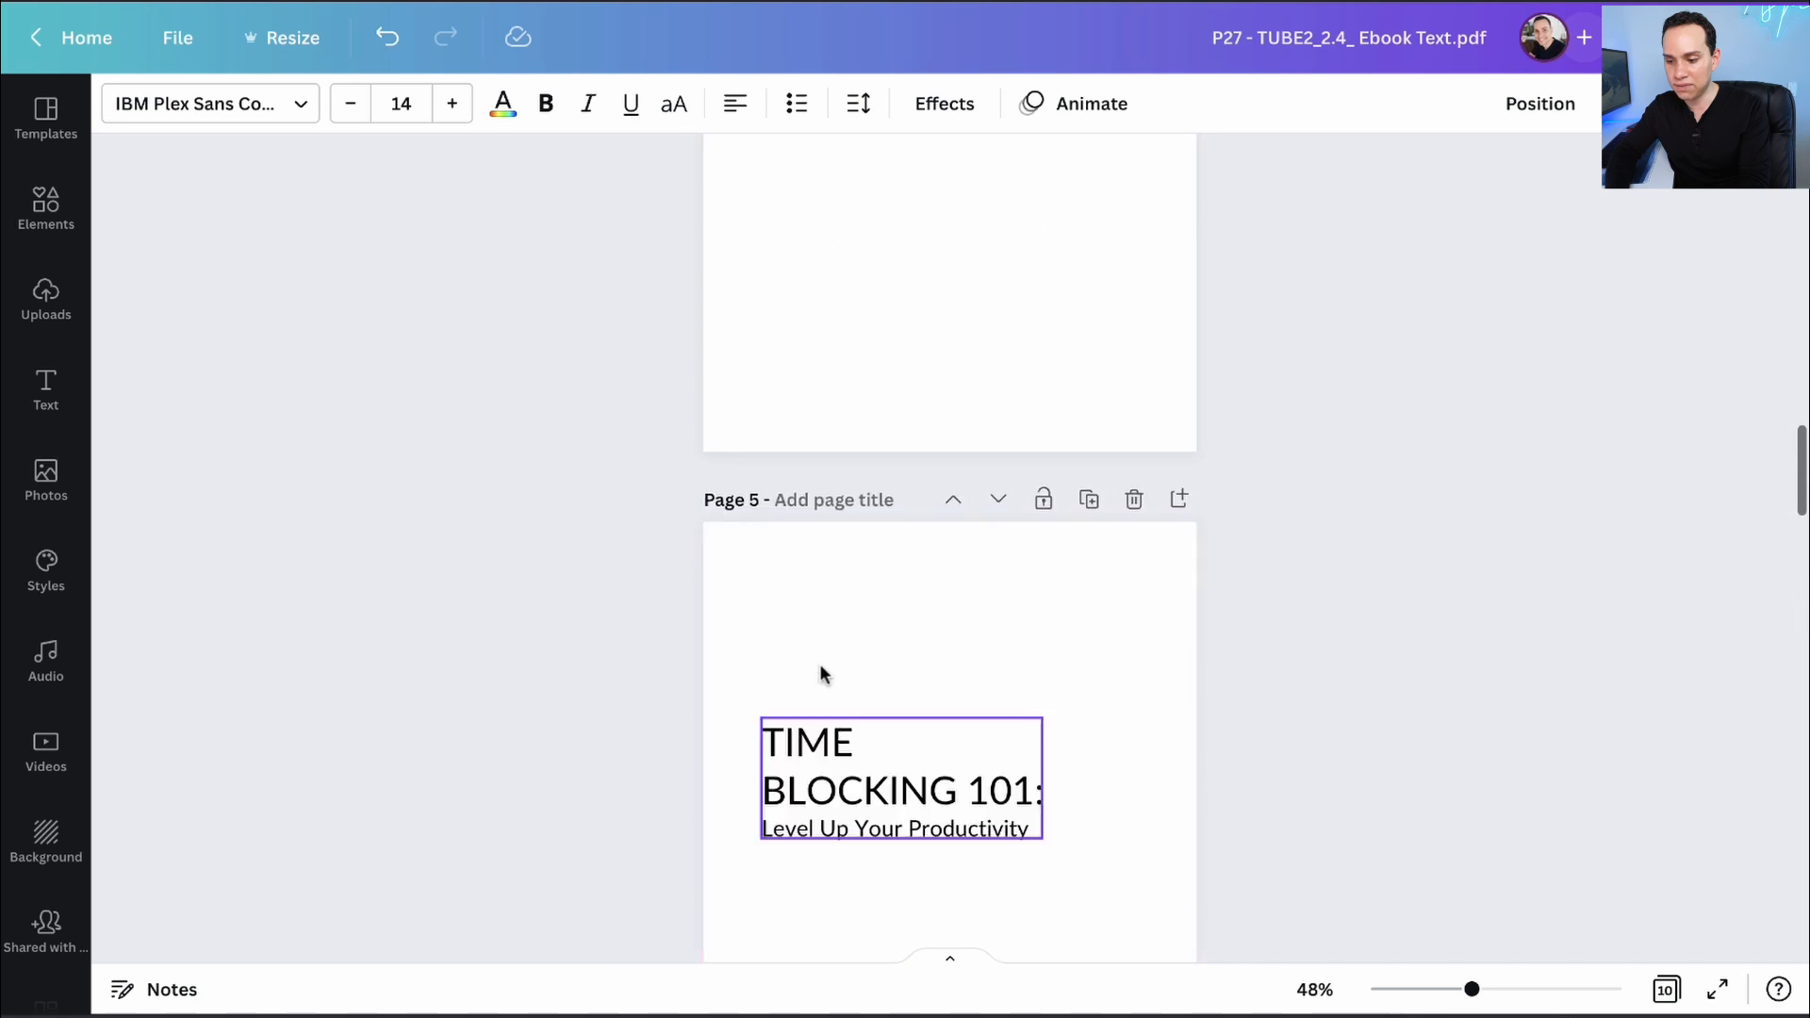
pyautogui.scroll(15, 820, 666)
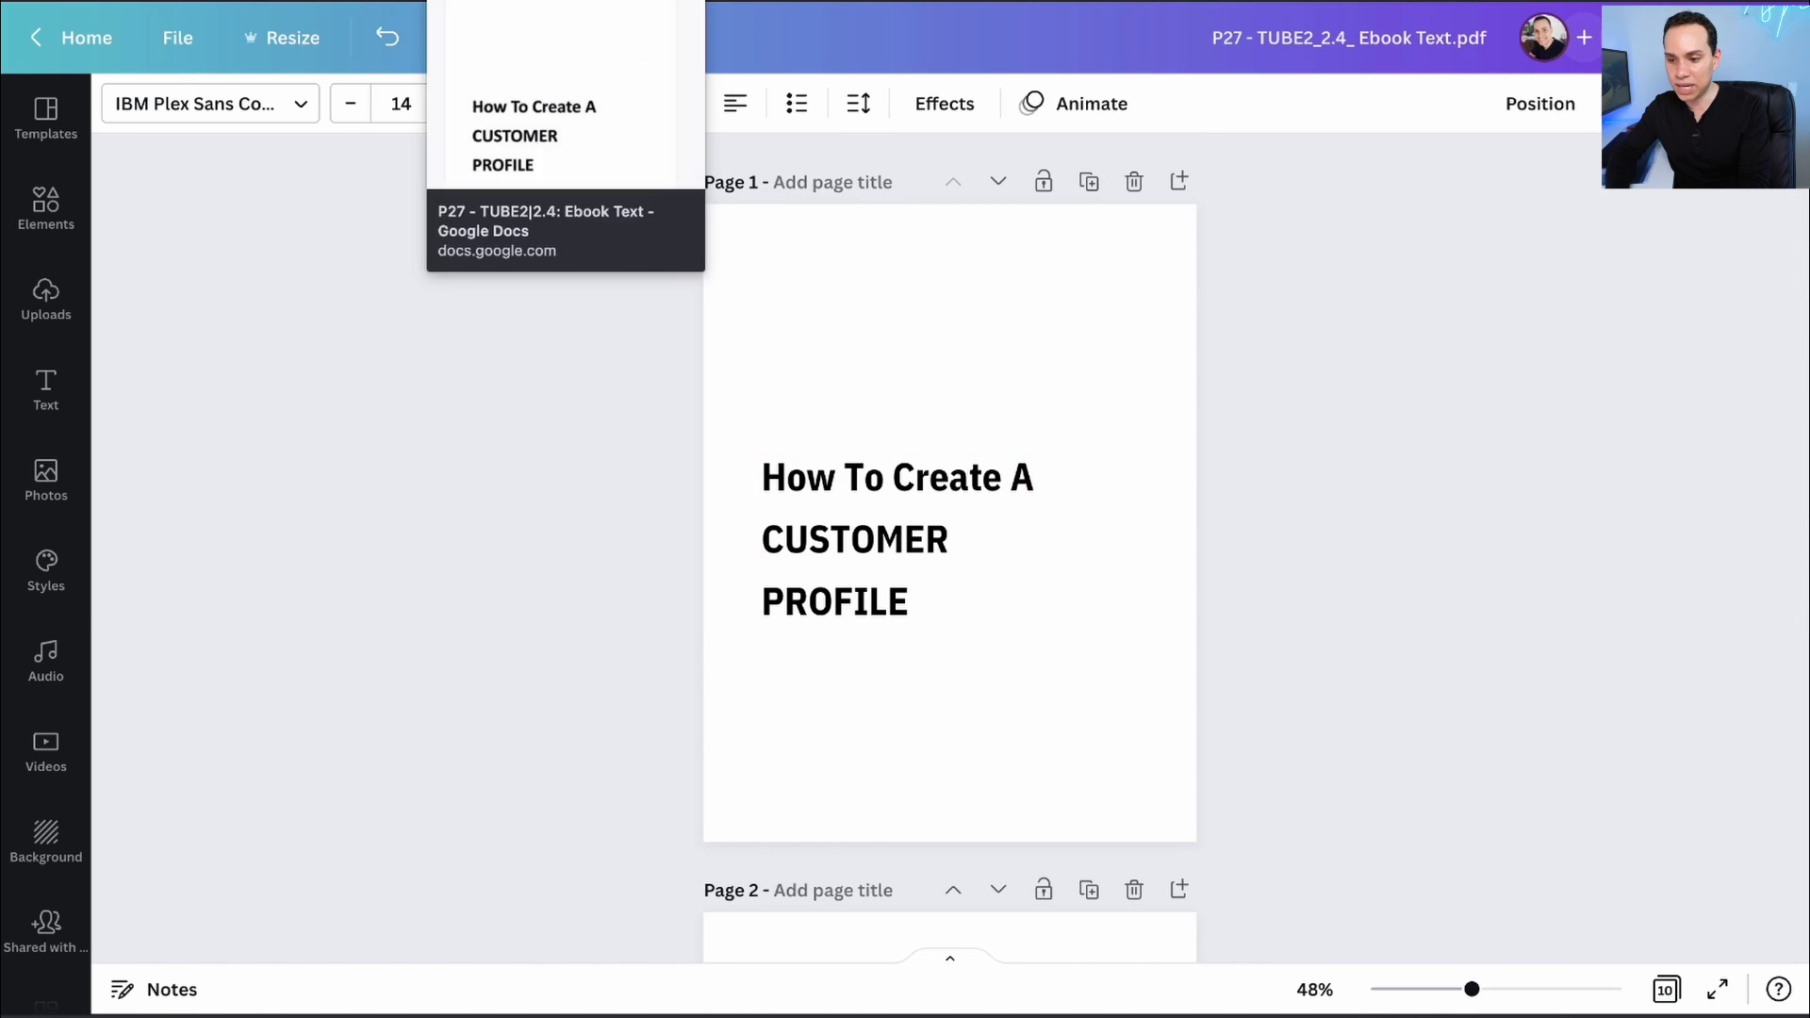
# - Replace page 3's lower placeholder text with the copied Customer Profile heading and paragraph
pyautogui.click(528, 2)
pyautogui.scroll(-3, 498, 373)
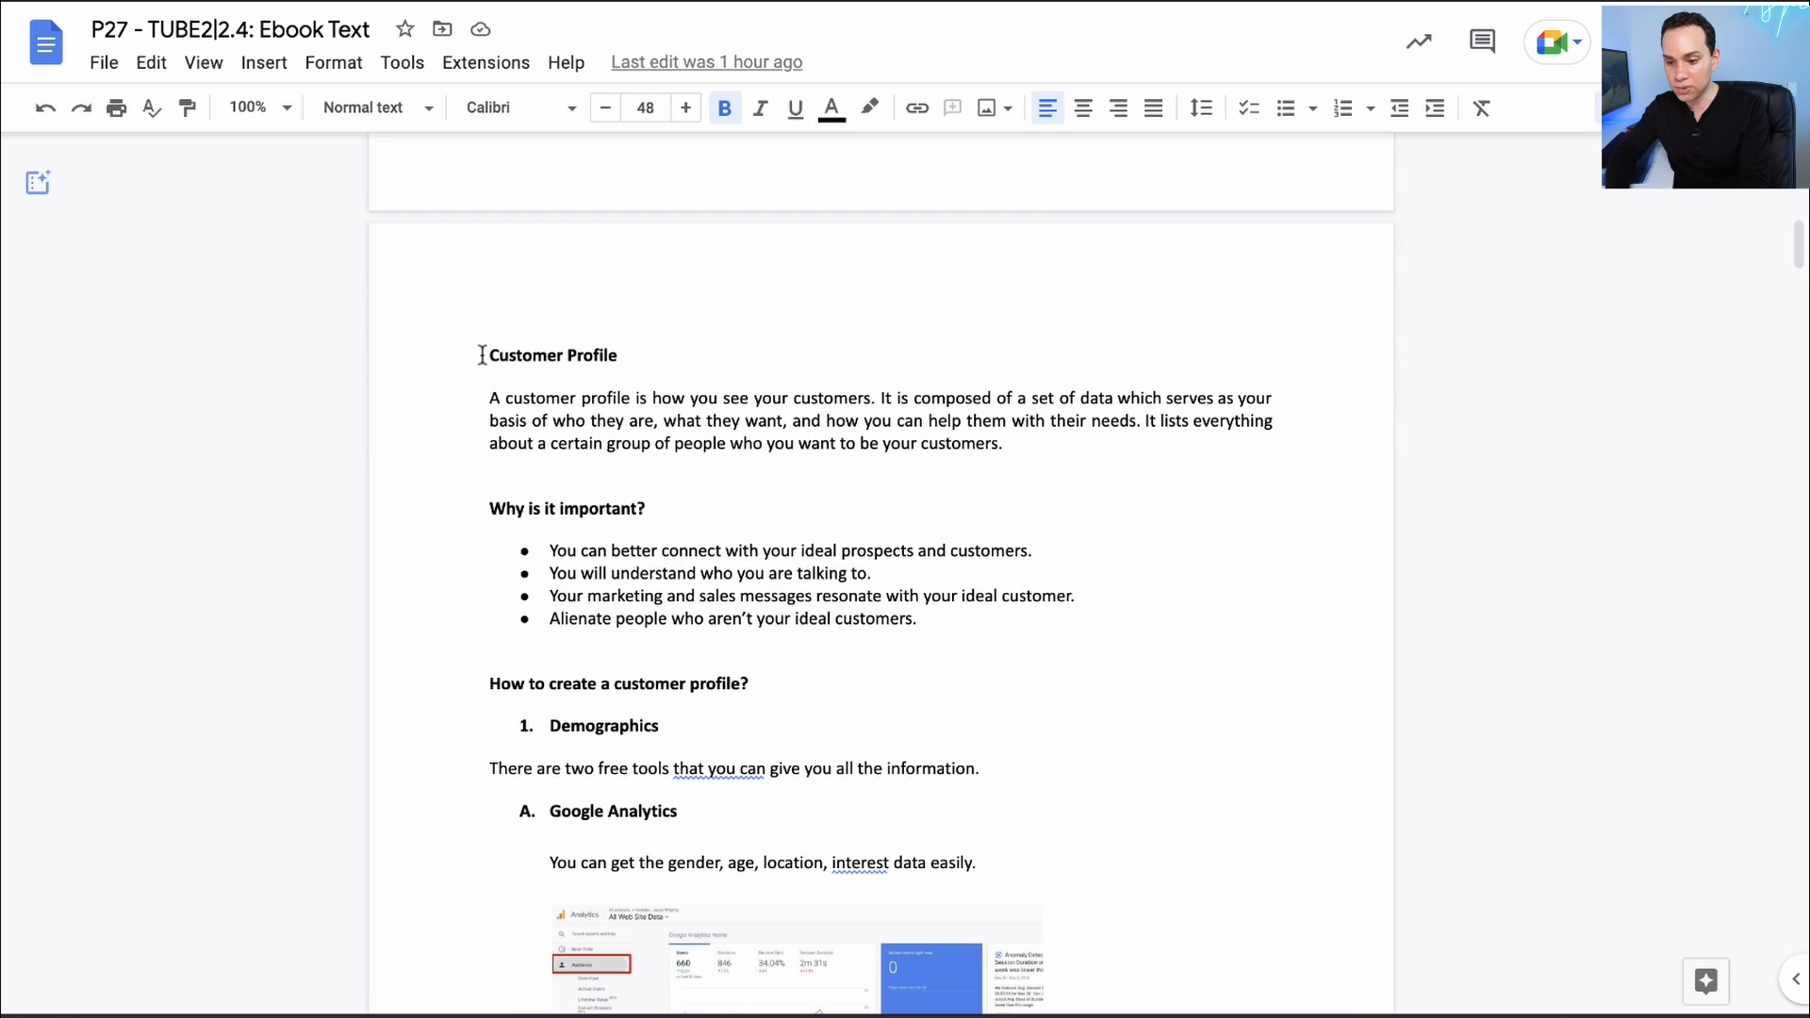
pyautogui.keyDown('shift'); pyautogui.click(1049, 441); pyautogui.keyUp('shift')
pyautogui.hotkey('ctrl', 'c')
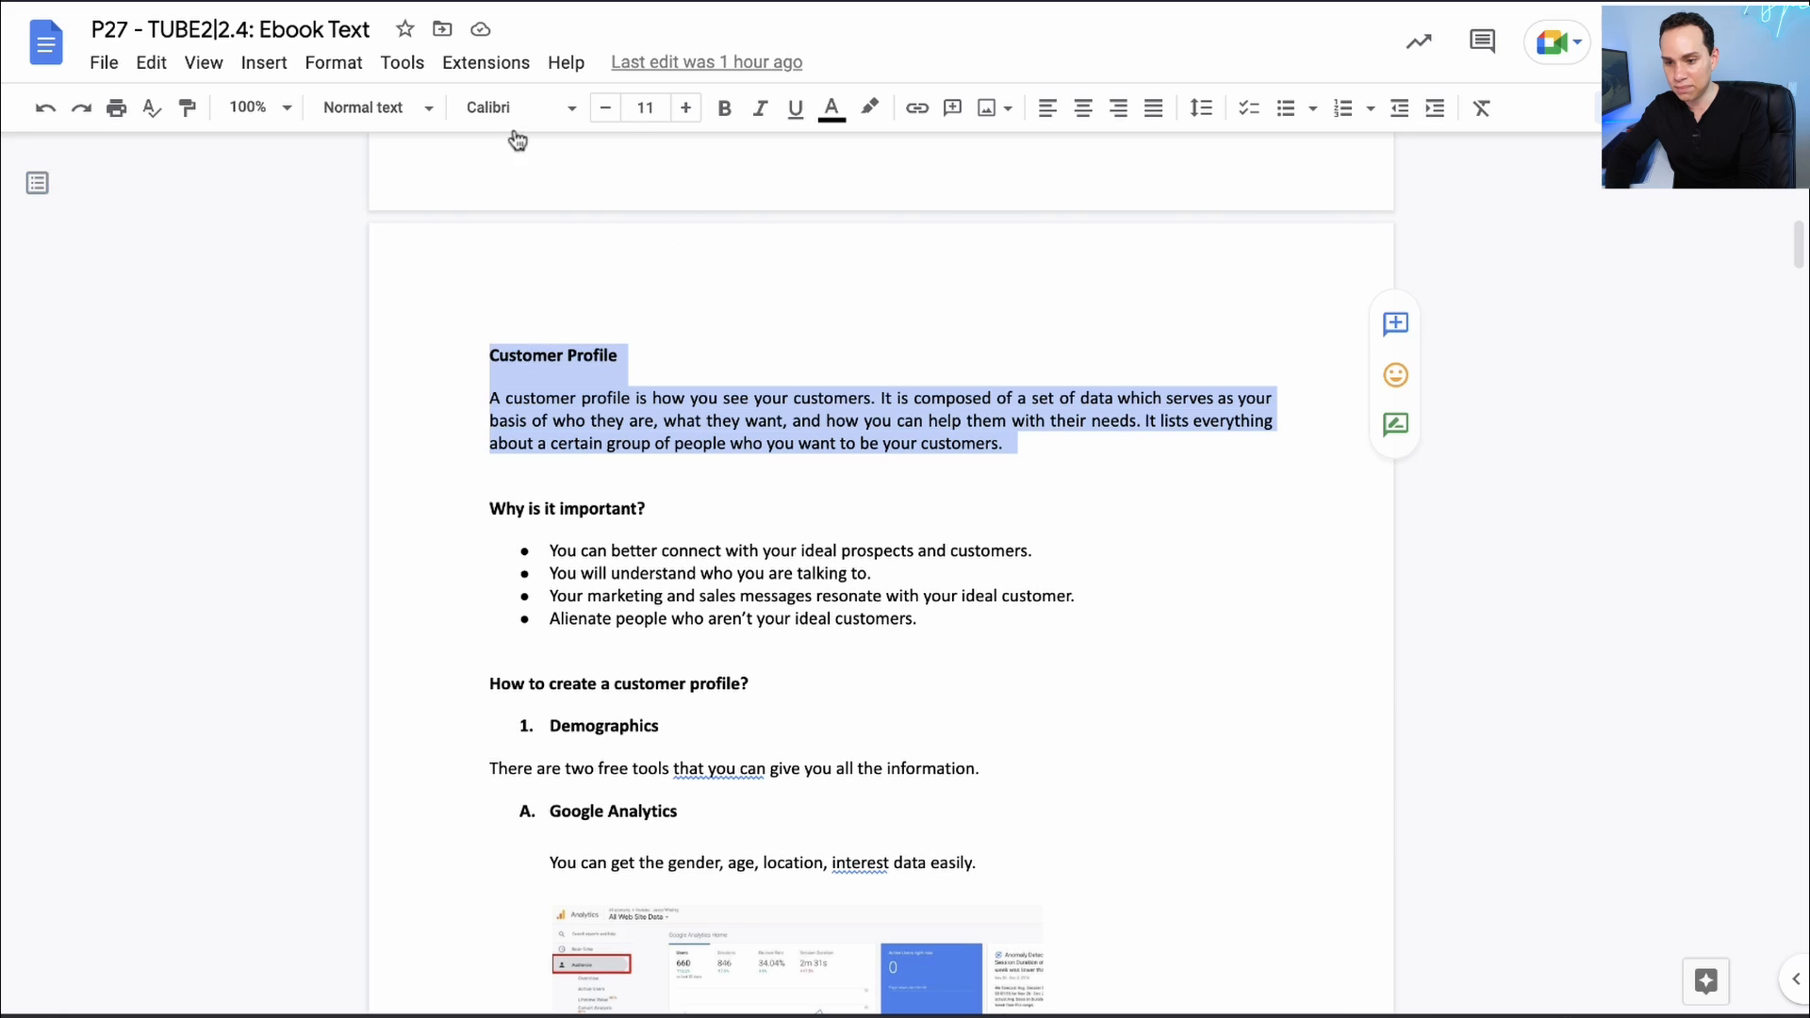
pyautogui.click(311, 2)
pyautogui.click(1107, 537)
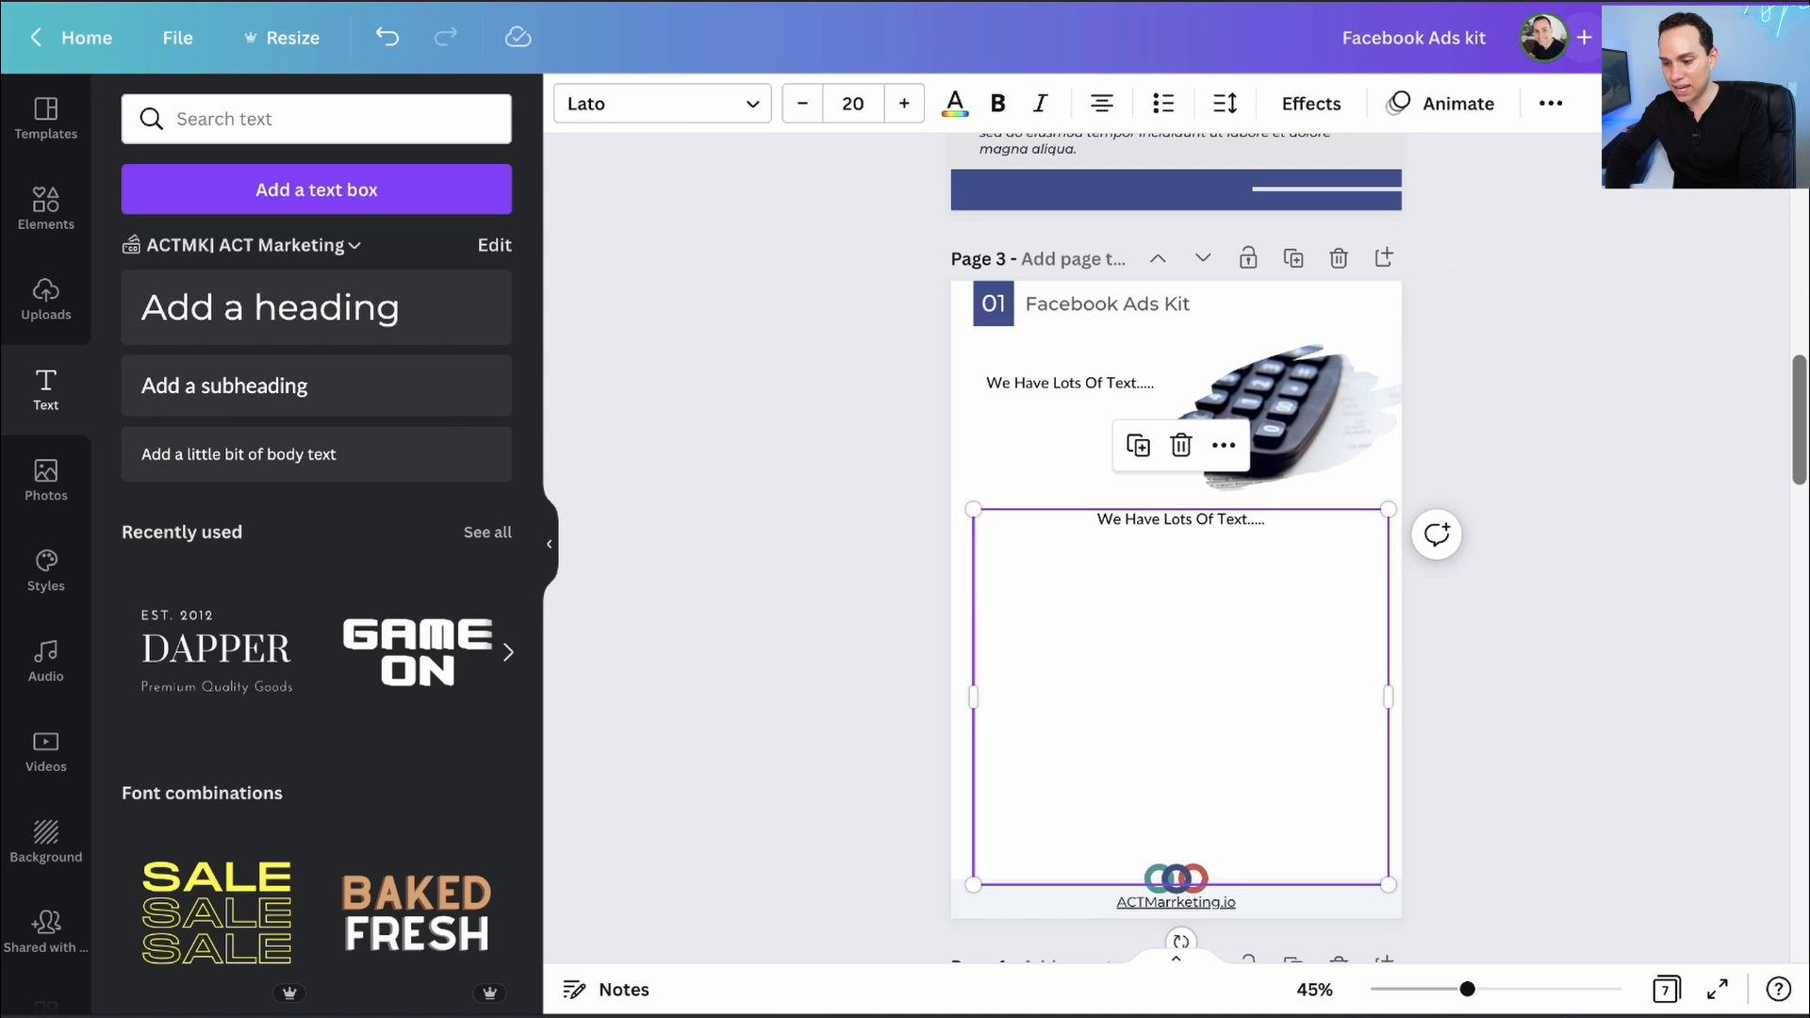
pyautogui.click(1107, 538)
pyautogui.hotkey('ctrl', 'a')
pyautogui.hotkey('ctrl', 'v')
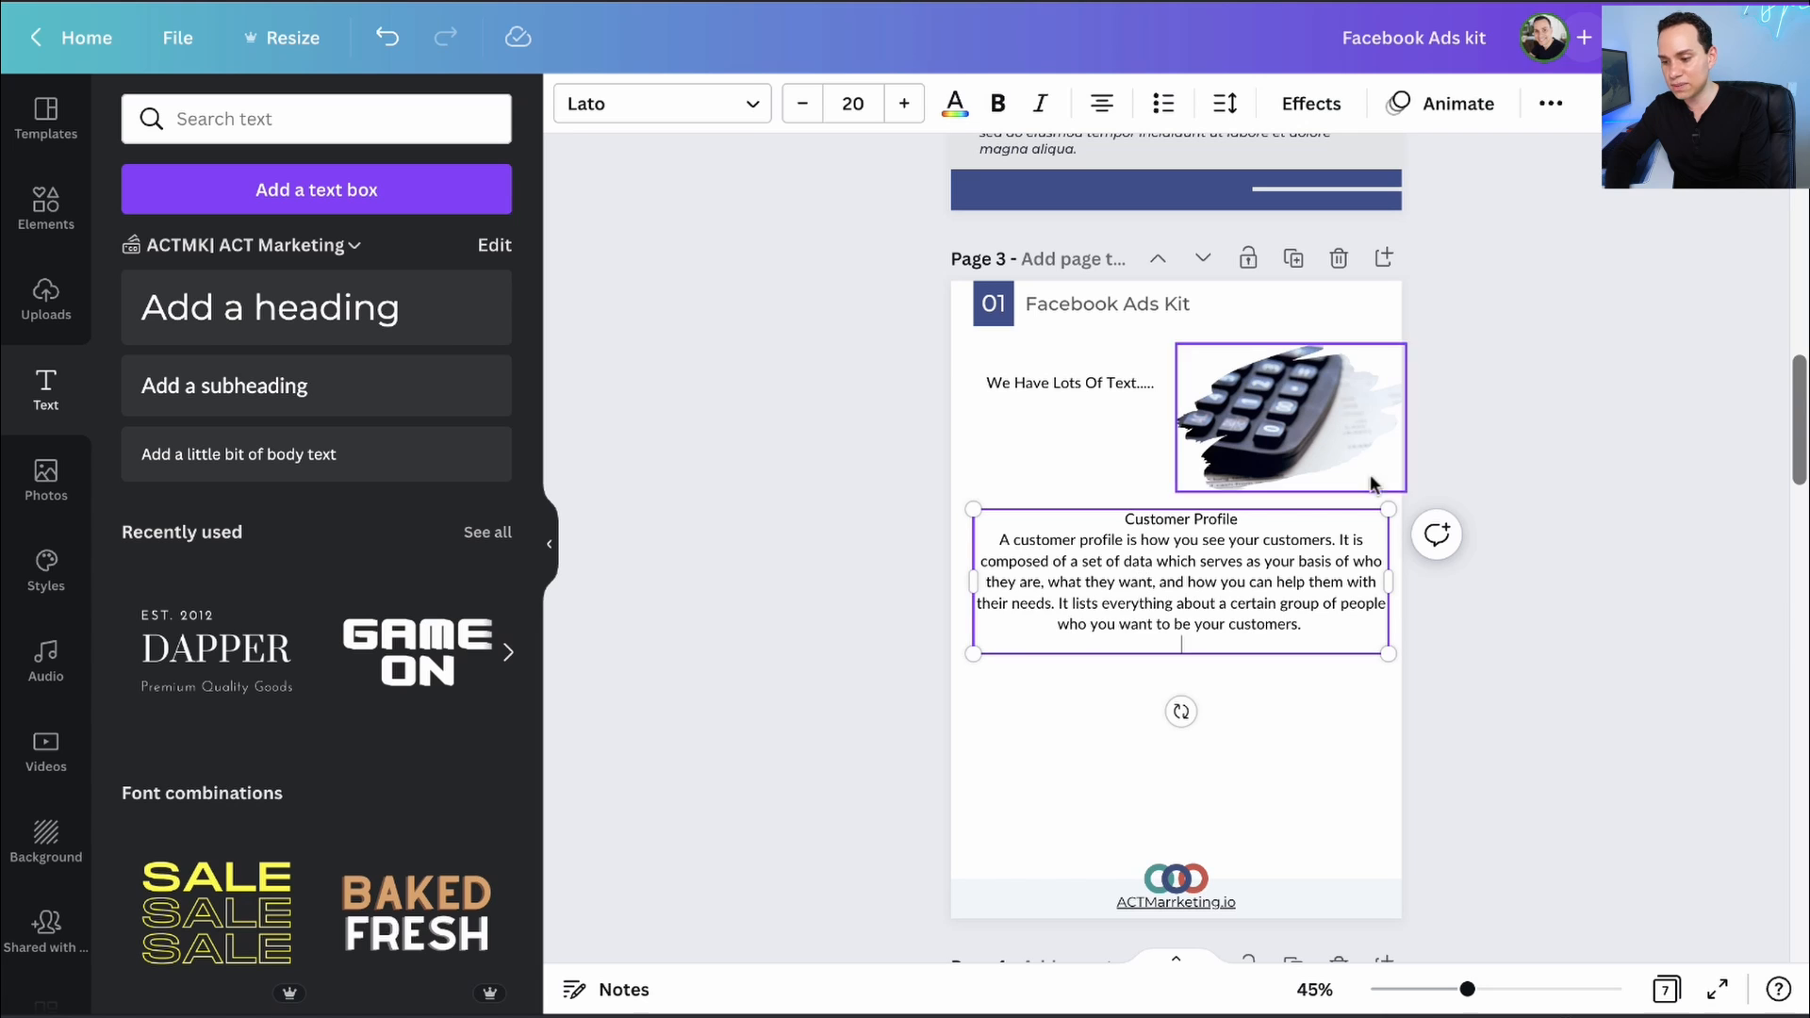
pyautogui.click(1458, 686)
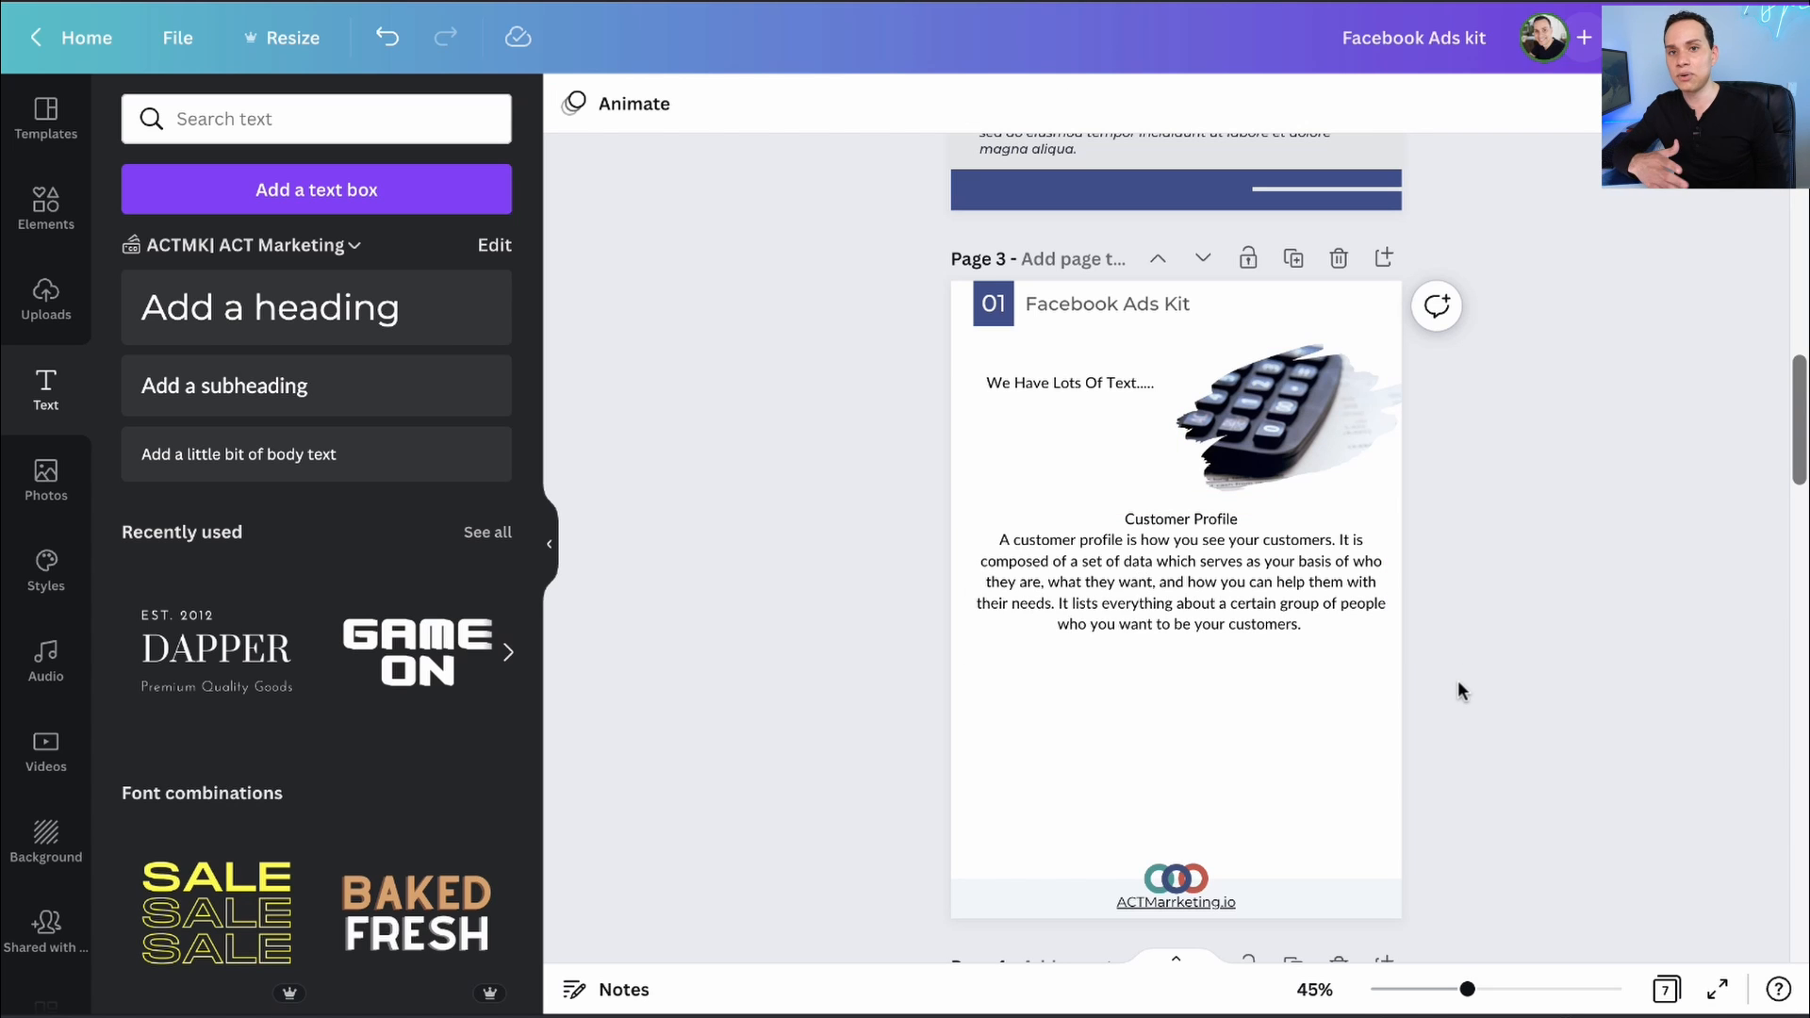
# - Scroll up and down through the kit's pages to review them
pyautogui.scroll(15, 1458, 687)
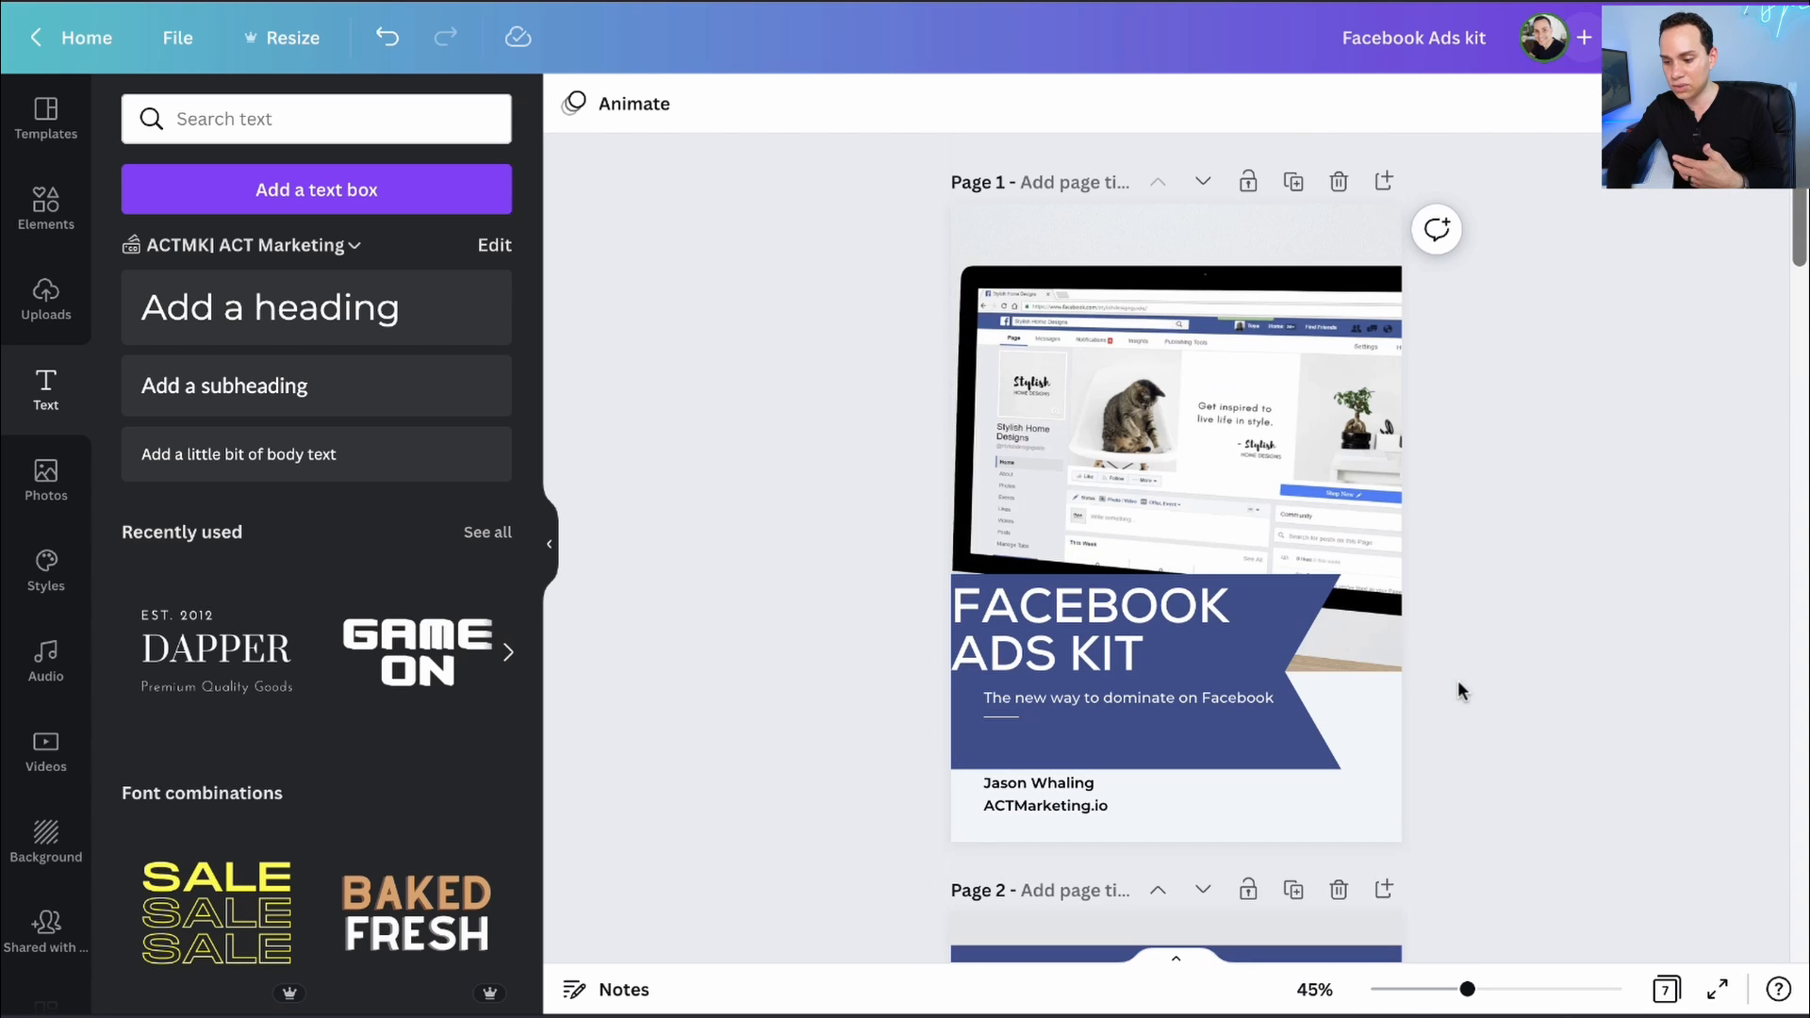
pyautogui.scroll(-15, 1156, 381)
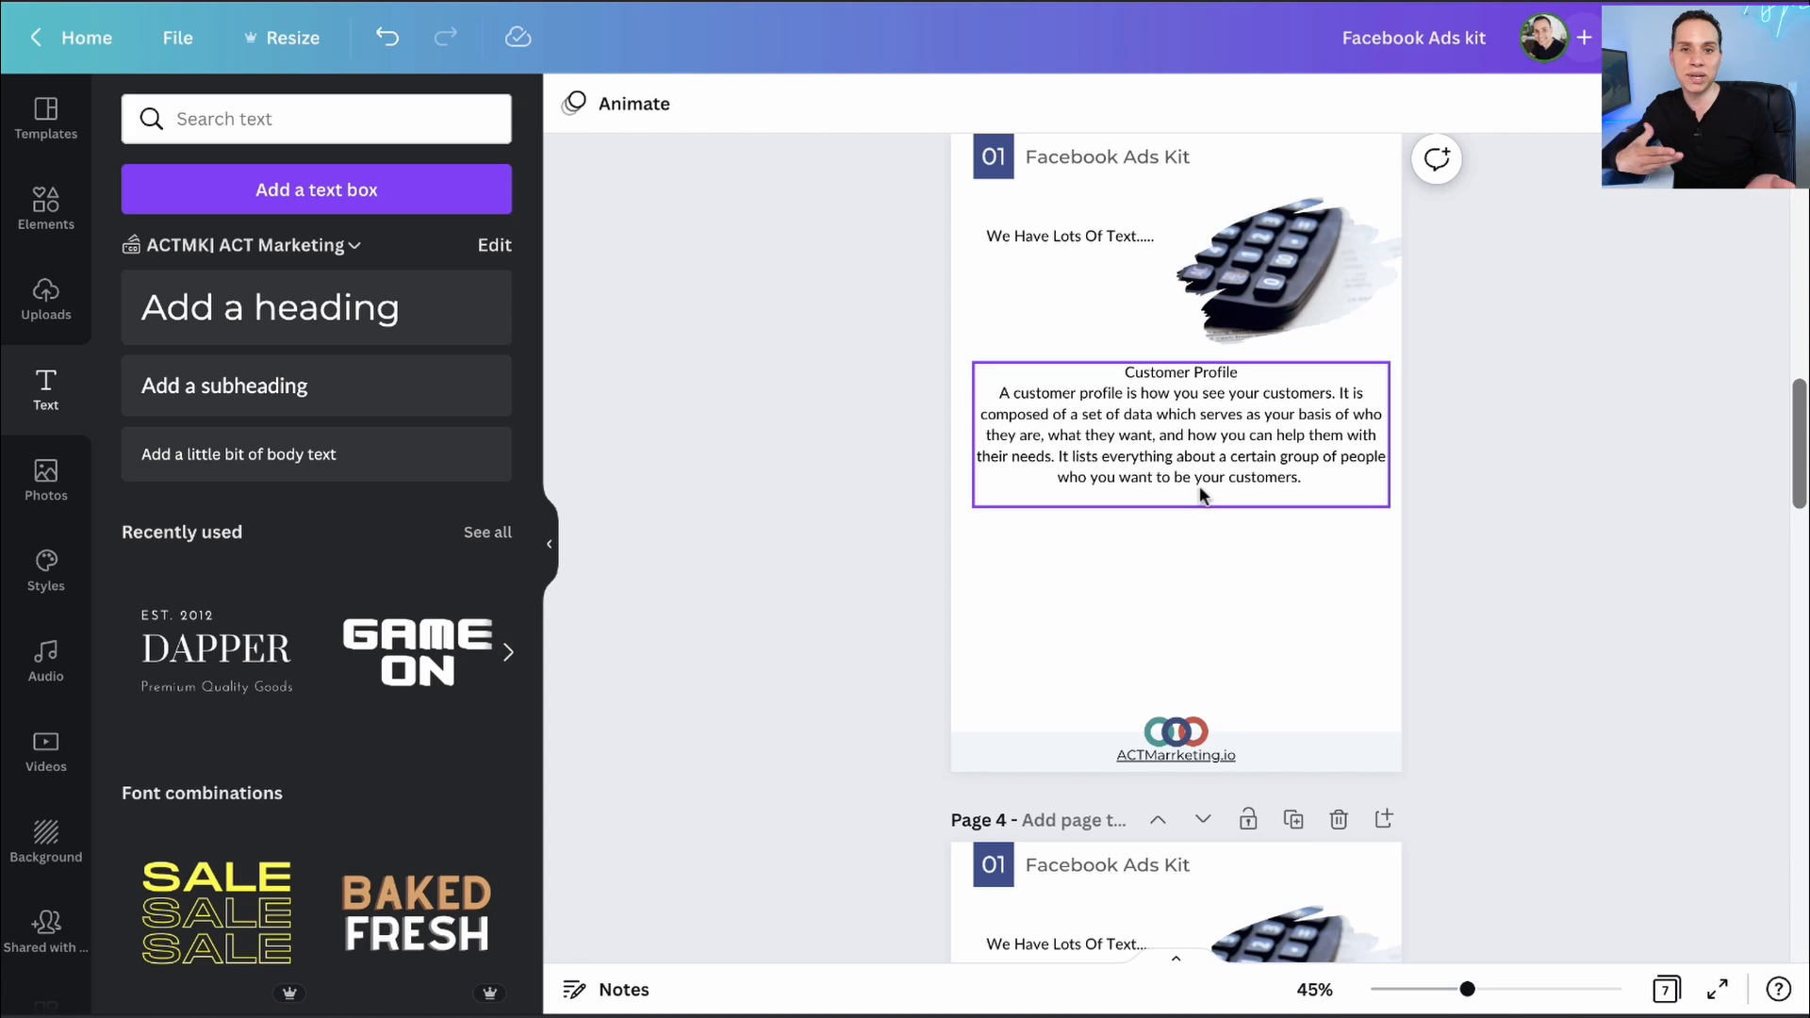
pyautogui.scroll(-15, 1399, 555)
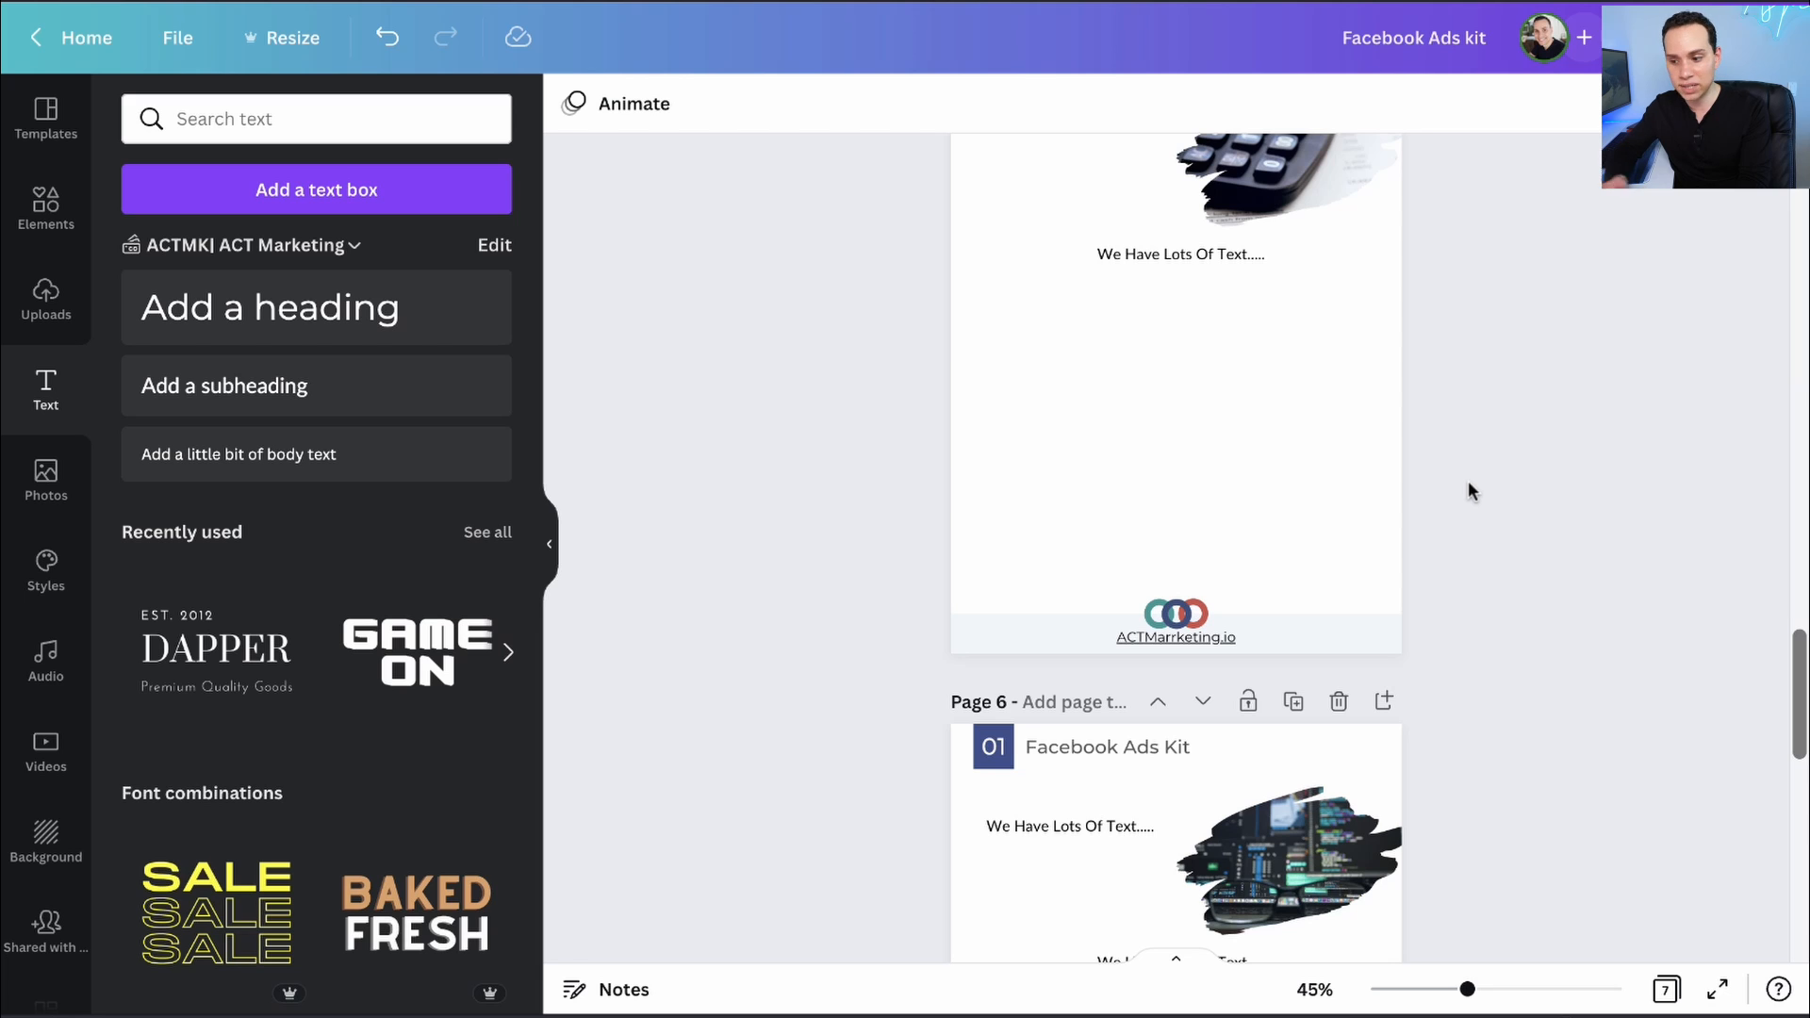
pyautogui.scroll(20, 1468, 482)
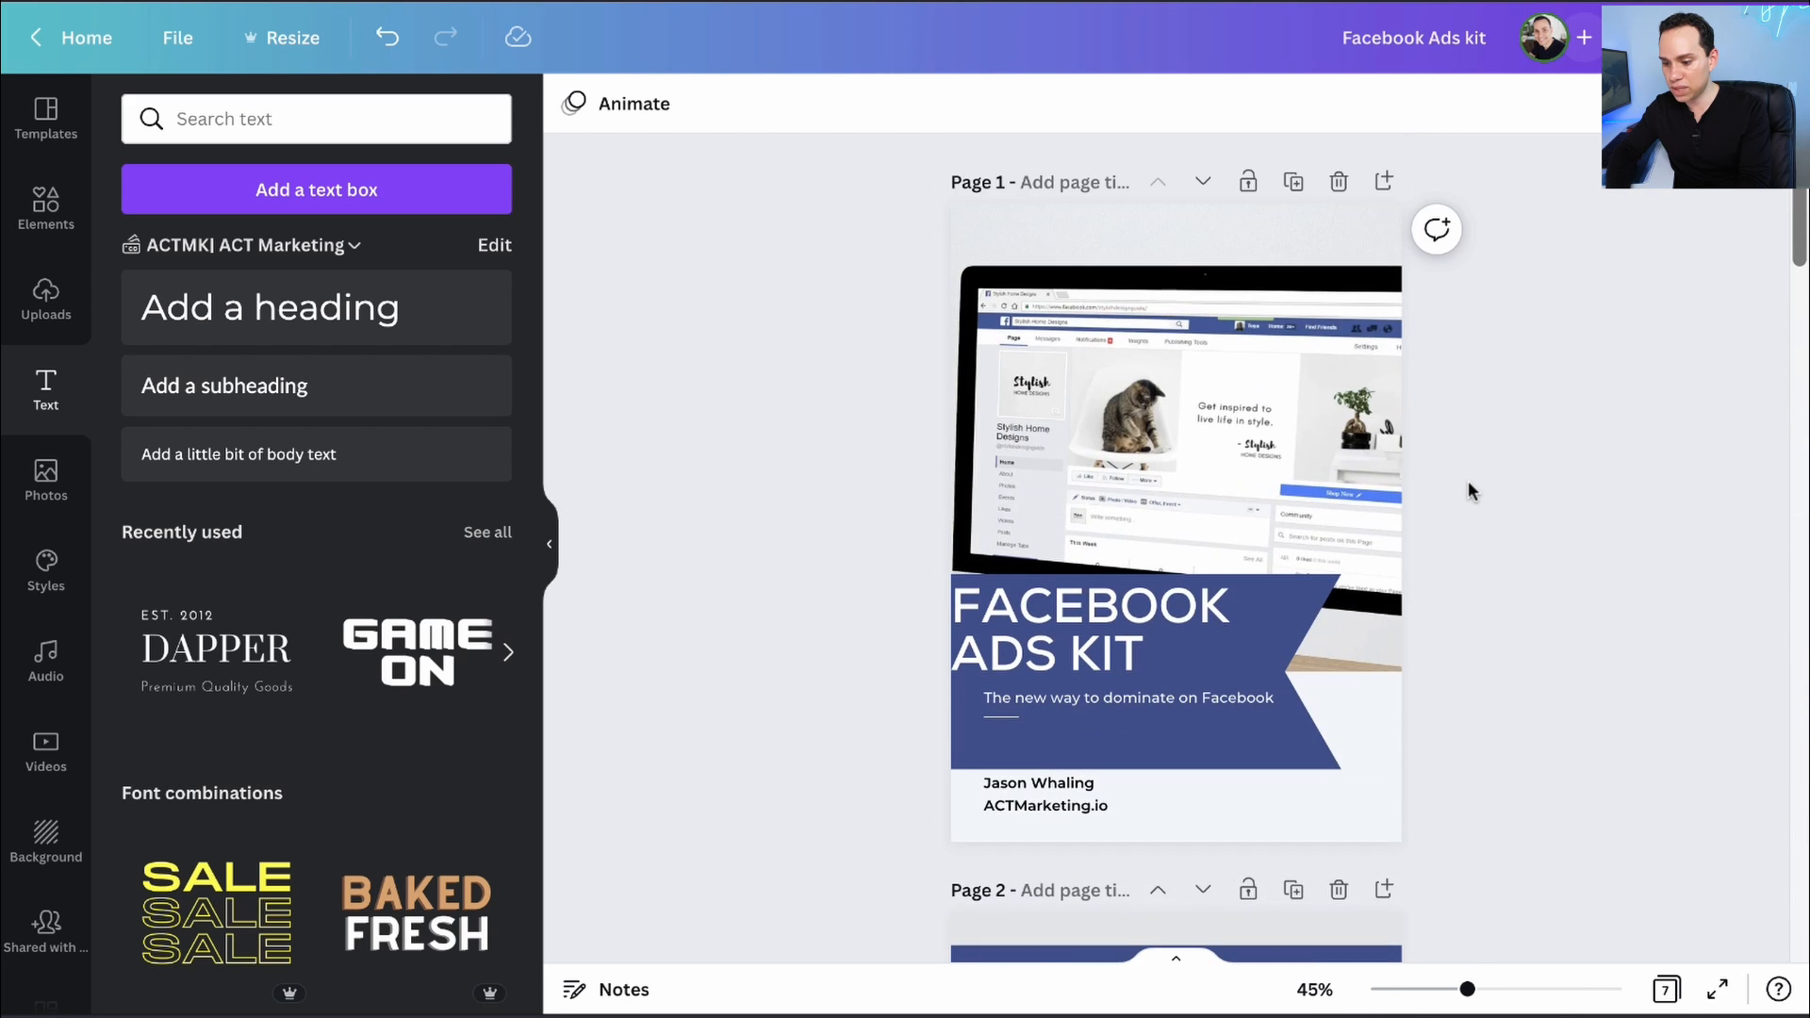
pyautogui.scroll(-5, 1469, 484)
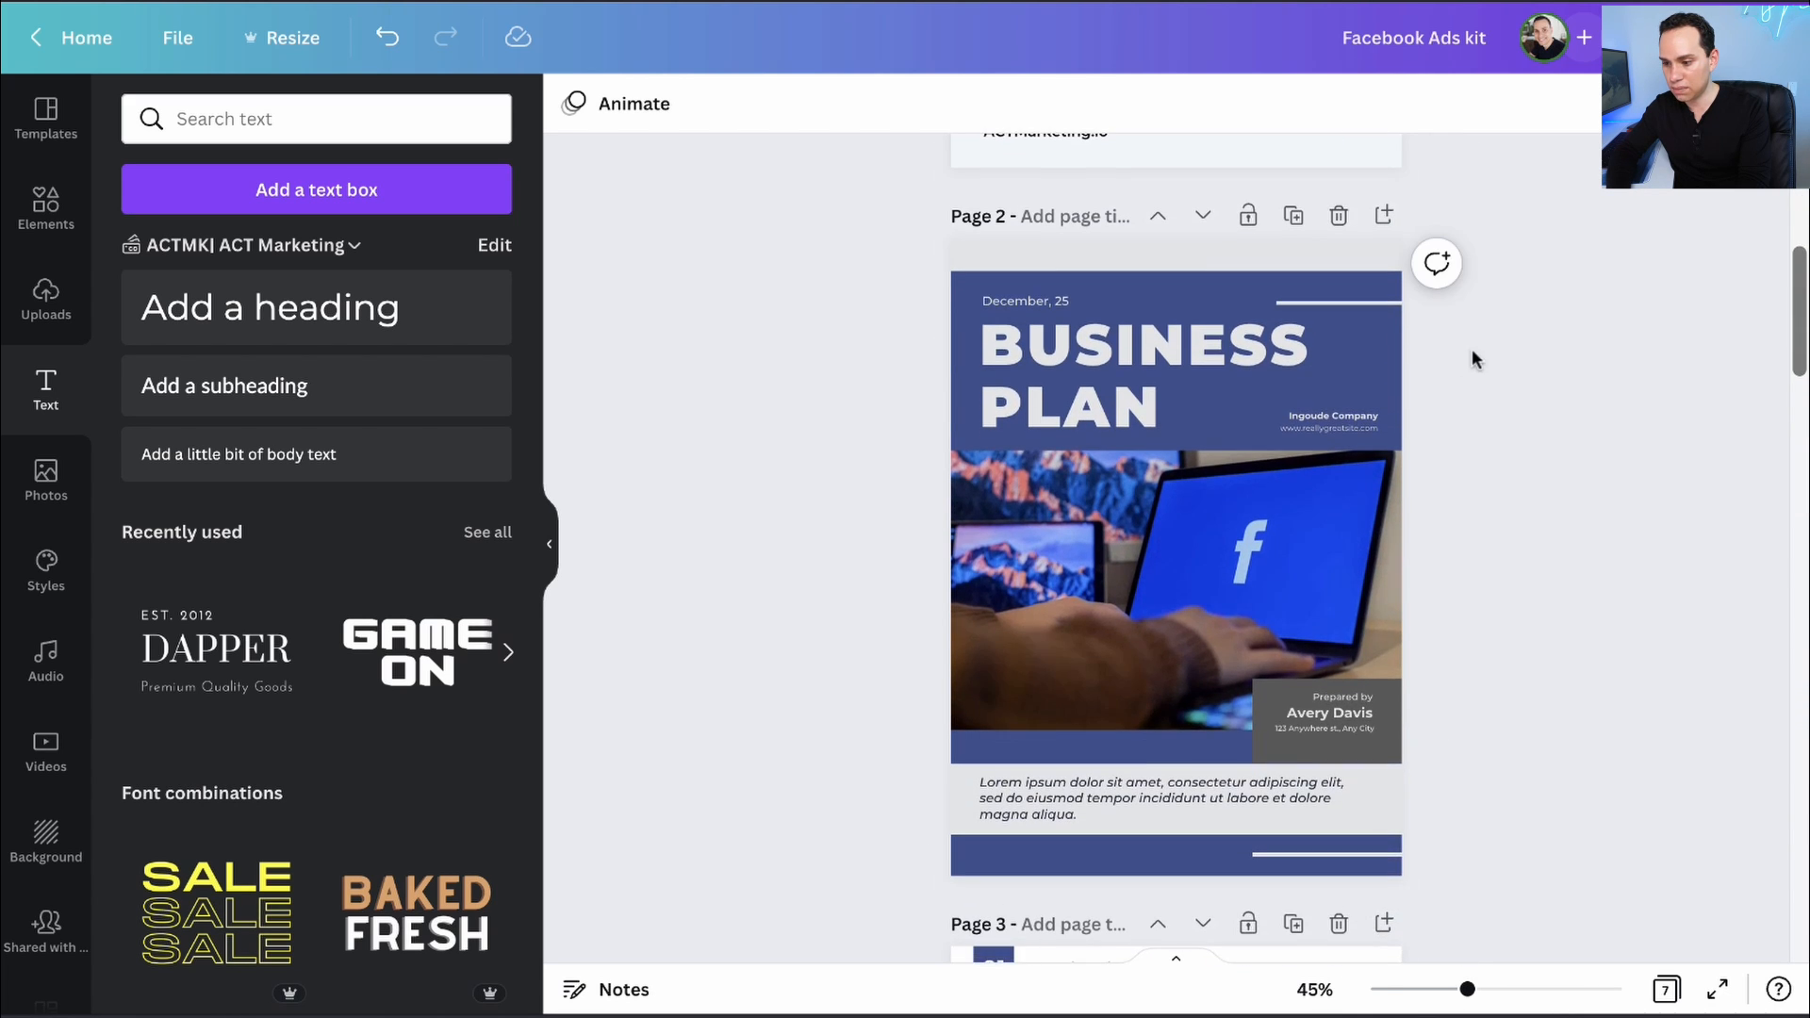
pyautogui.scroll(2, 1471, 357)
# - Search the template library for 'Table of contents'
pyautogui.click(41, 121)
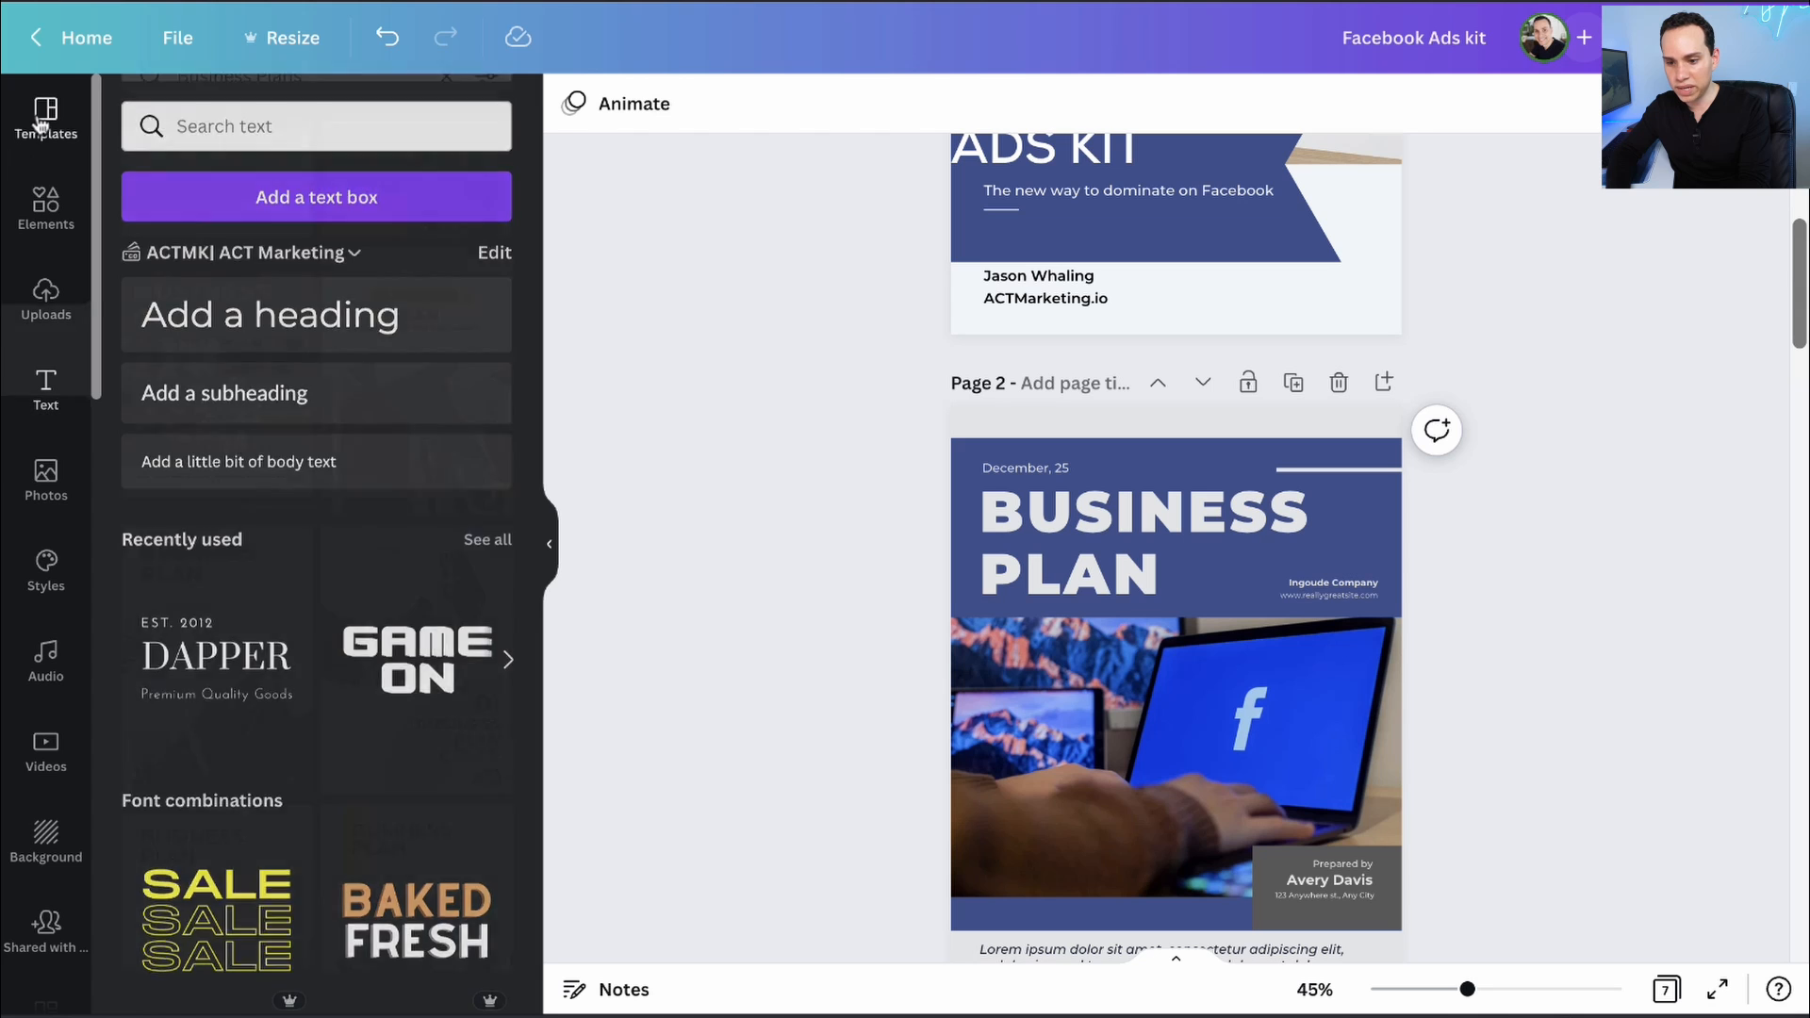
pyautogui.click(358, 126)
pyautogui.write('Table of contents')
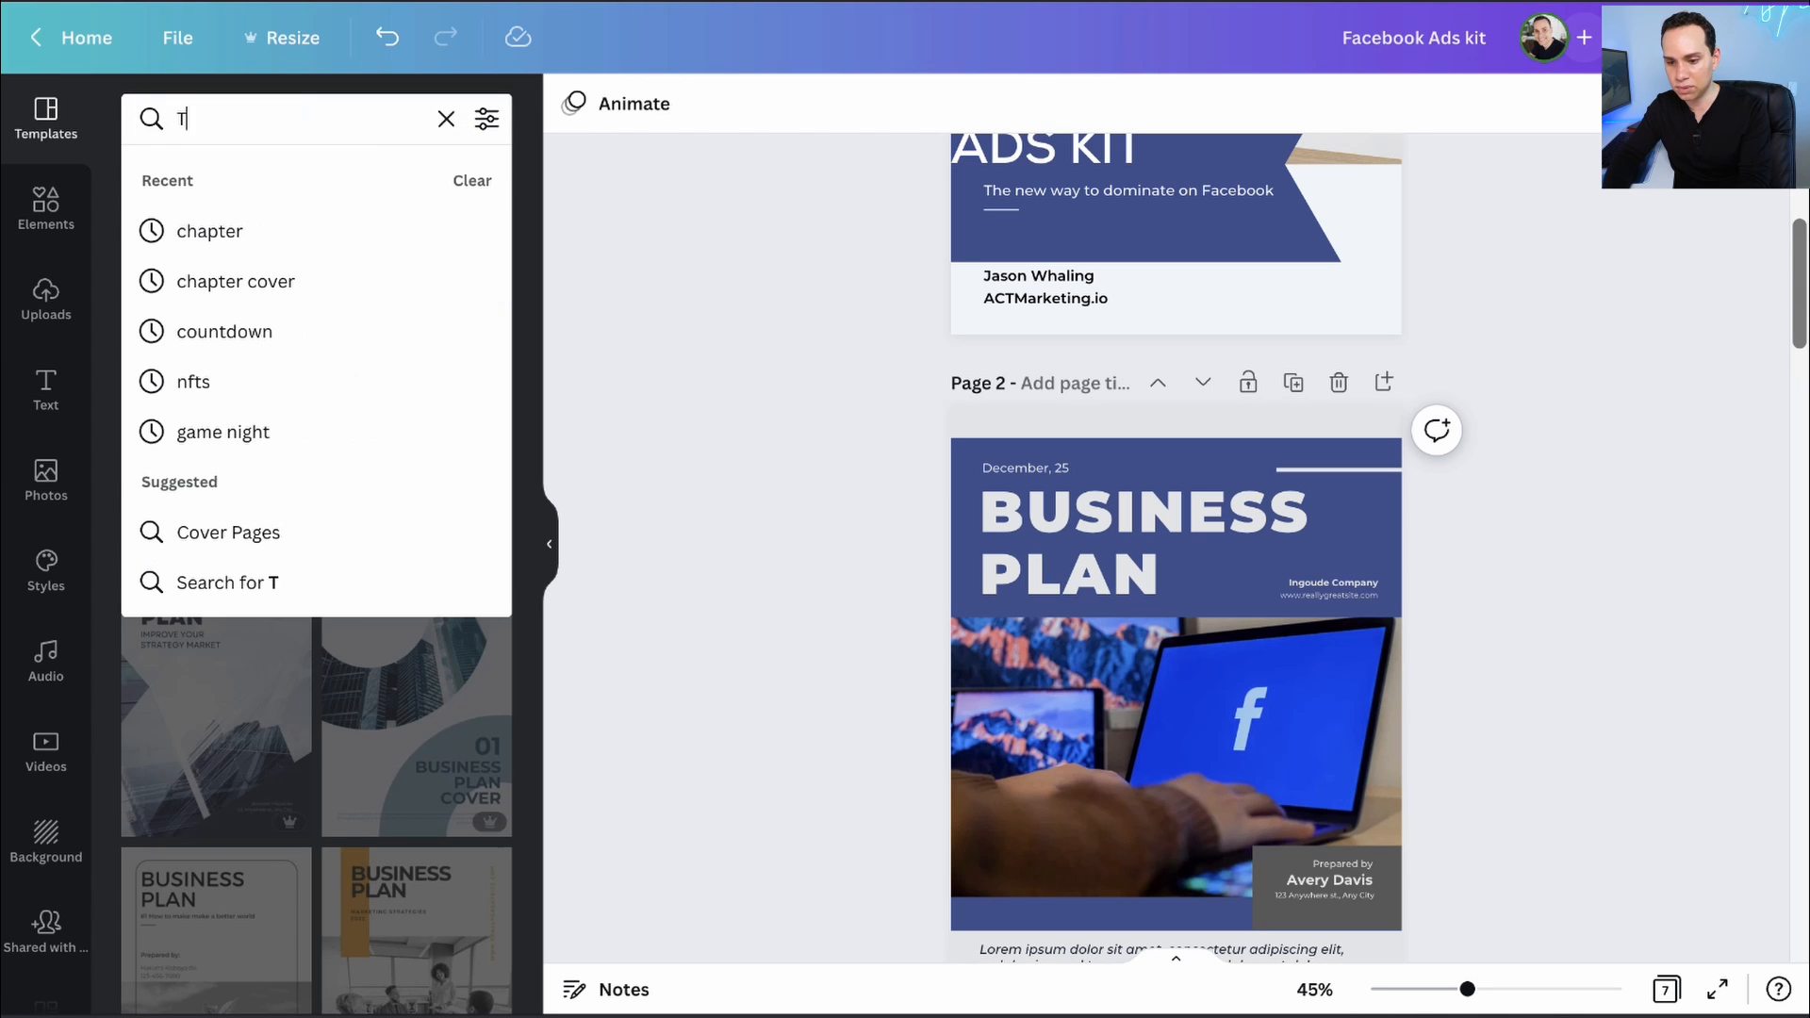
pyautogui.press('Return')
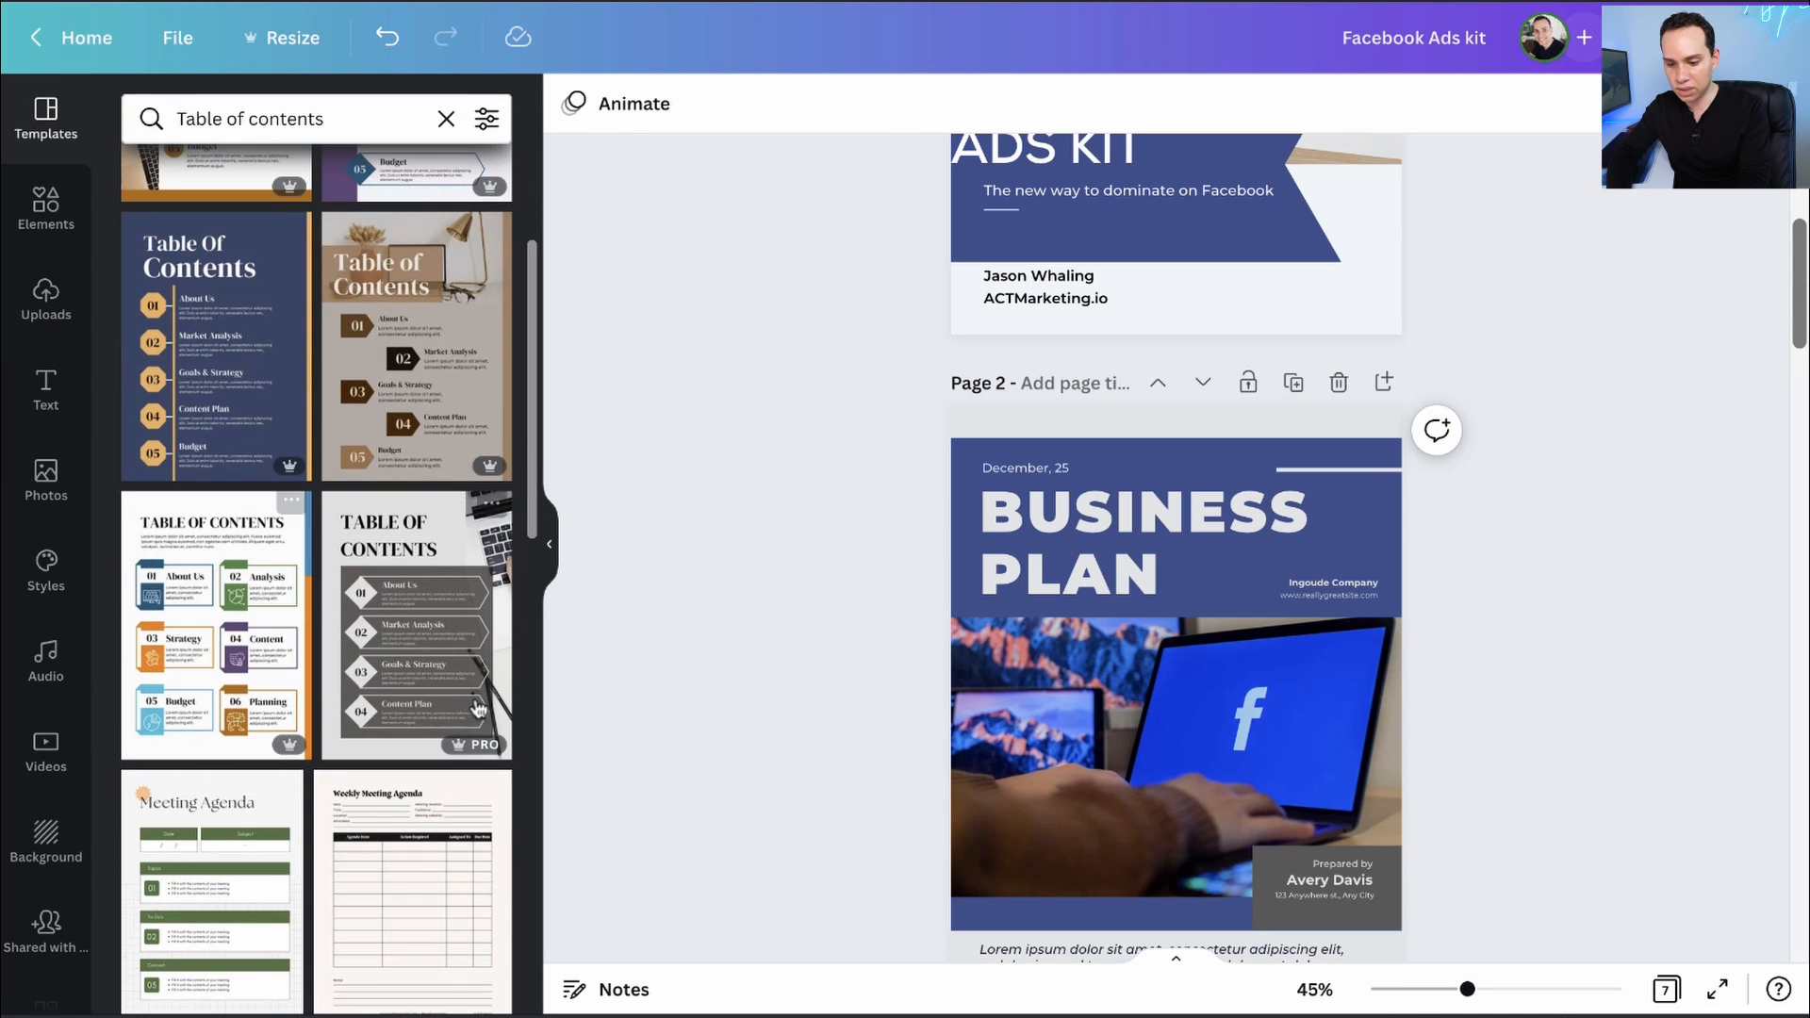
pyautogui.scroll(3, 189, 396)
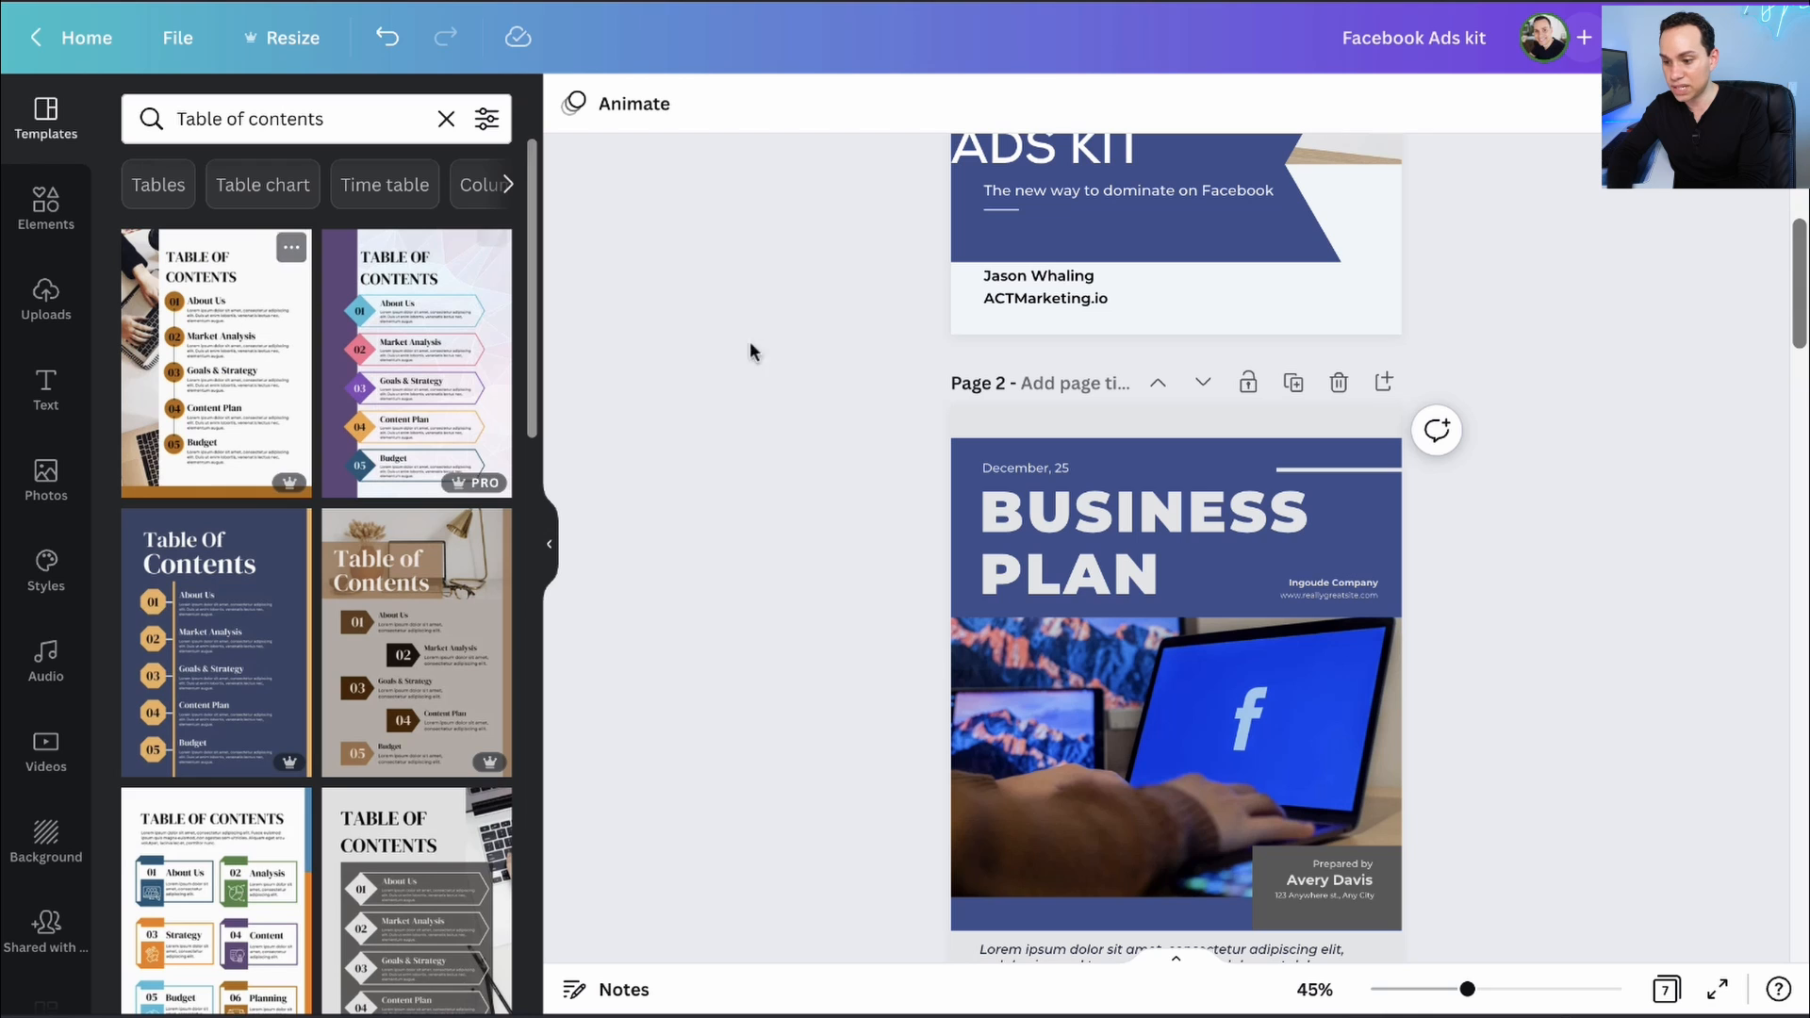
# - Add a blank page as page 2, clear its background and apply the purple Table of Contents template
pyautogui.click(1386, 383)
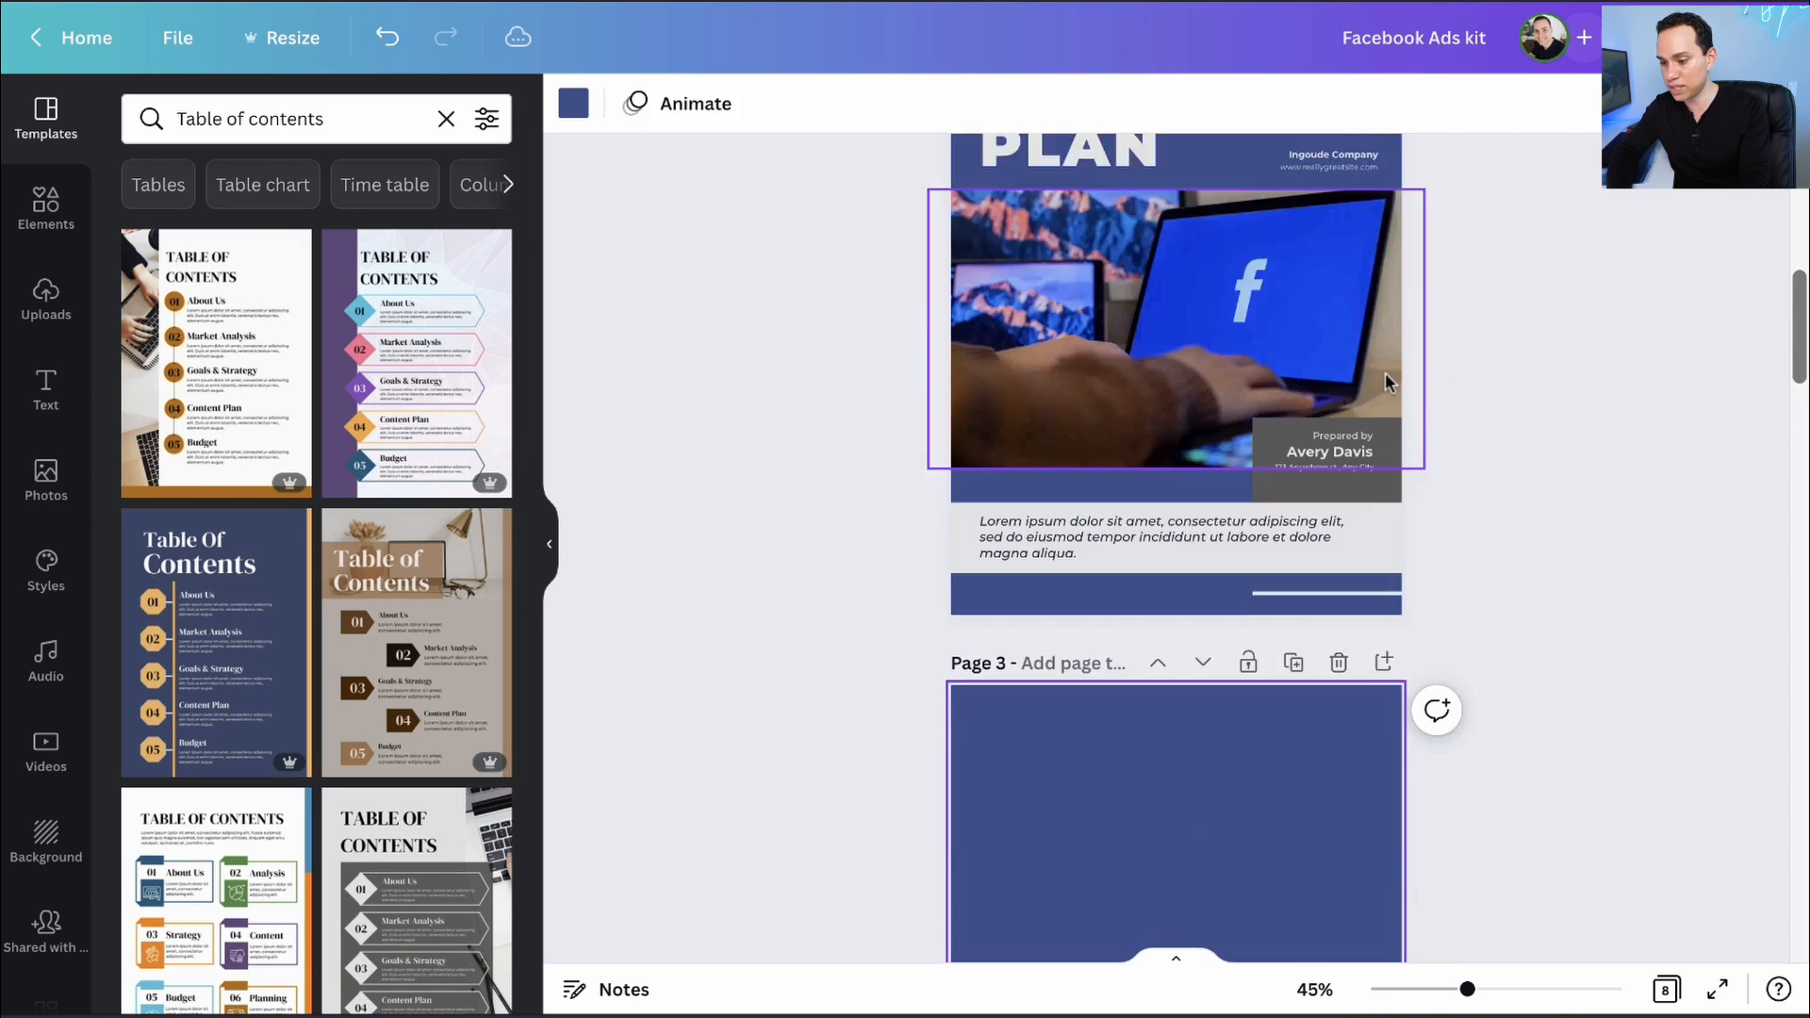
pyautogui.click(1158, 382)
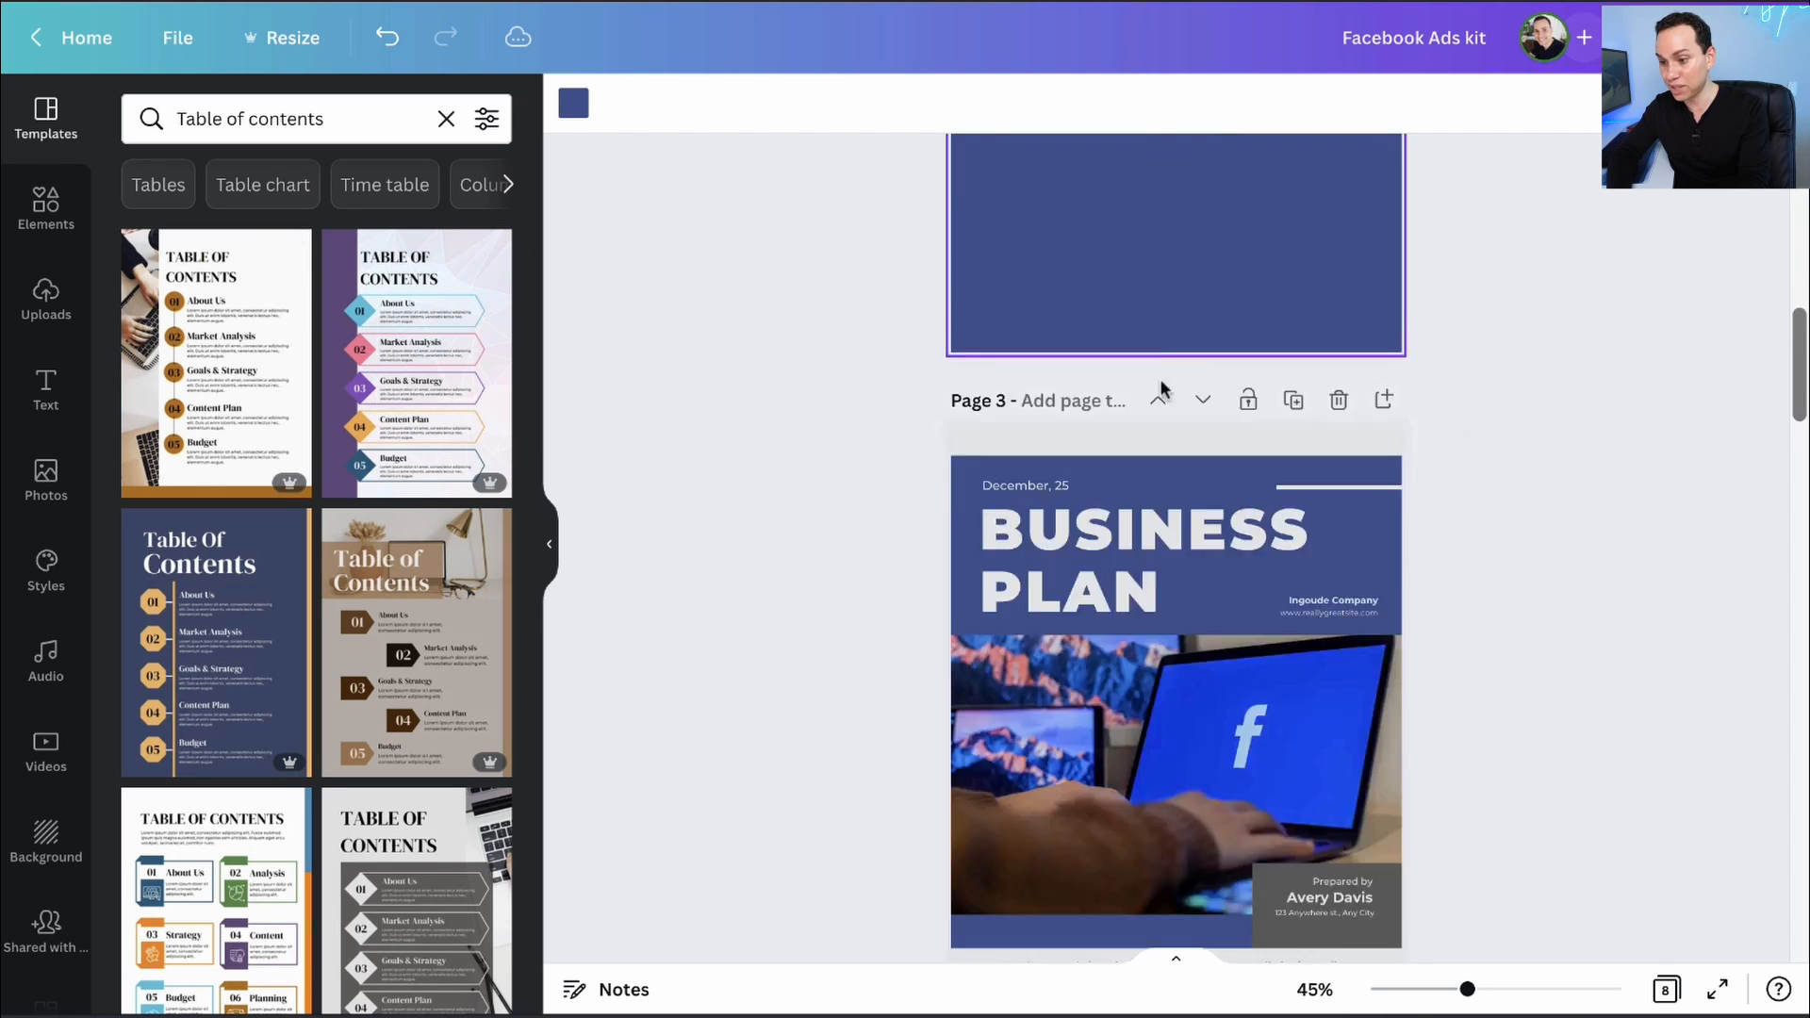
pyautogui.press('Delete')
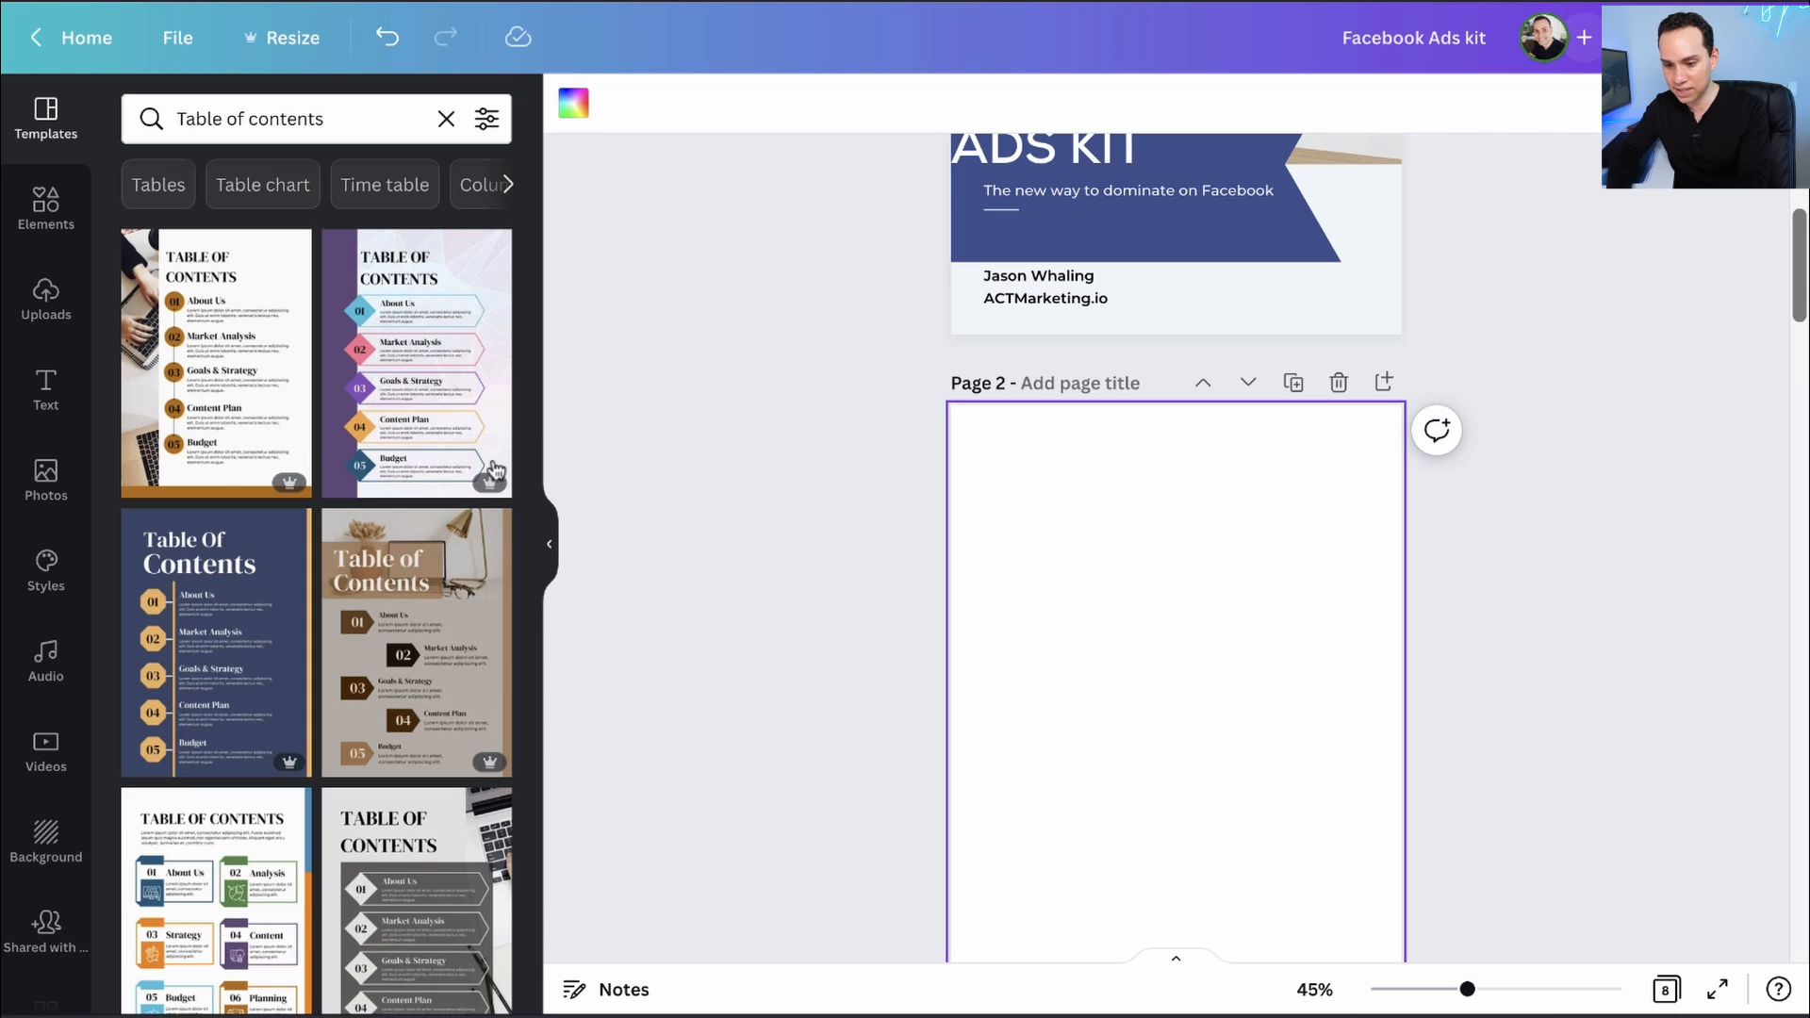
pyautogui.click(394, 351)
pyautogui.click(1342, 427)
pyautogui.scroll(-15, 1226, 424)
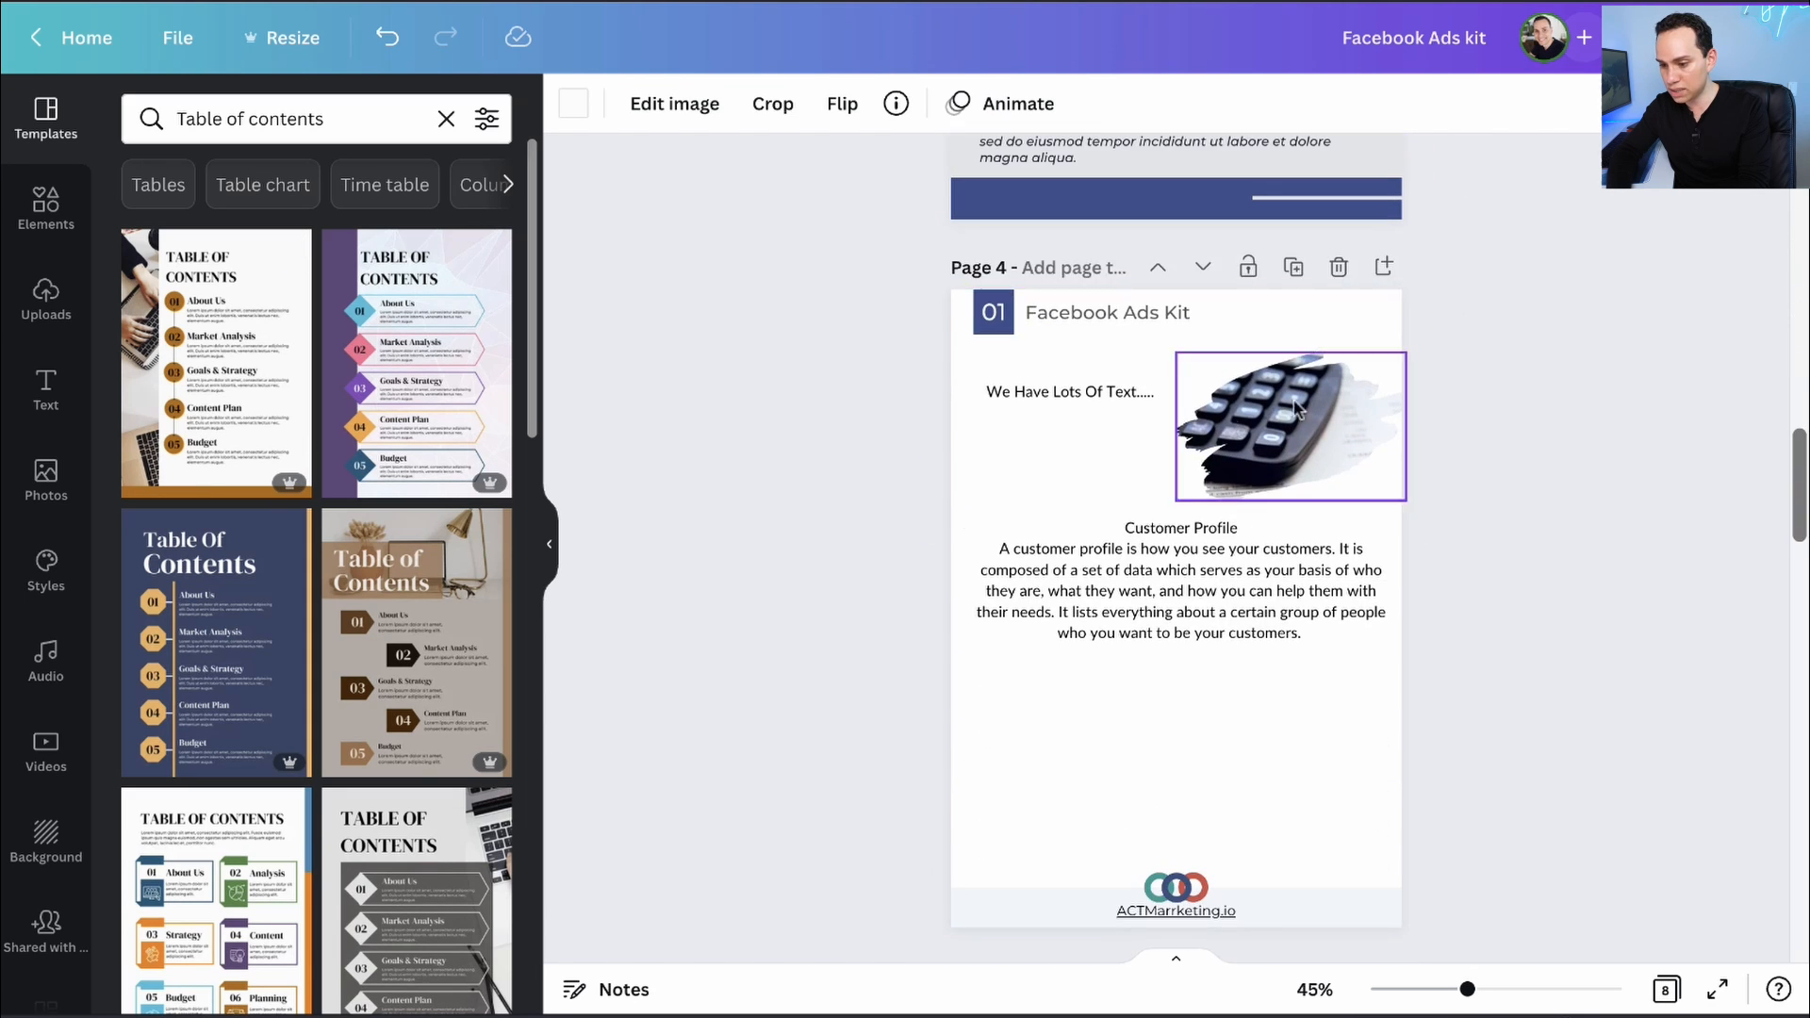
# - Title page 4 'CHAPTER' and change page 7's title to 'CHAPTER 3'
pyautogui.click(1049, 270)
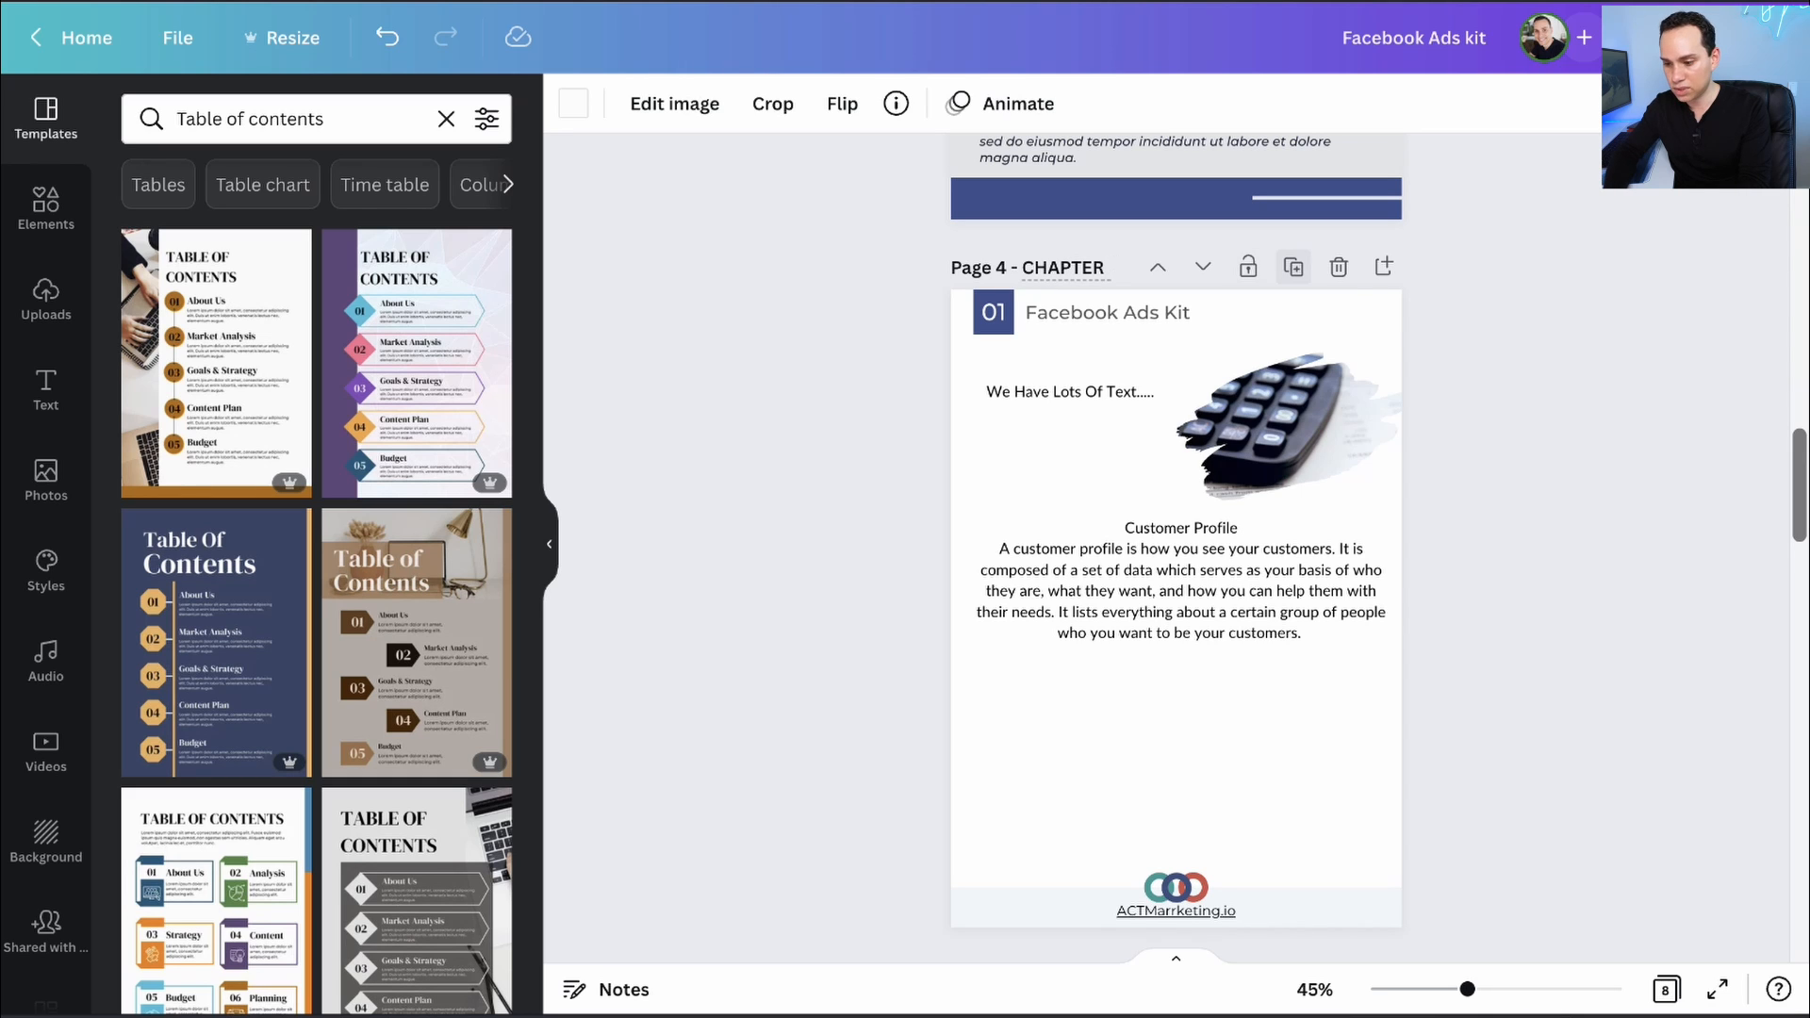
pyautogui.scroll(-15, 1293, 269)
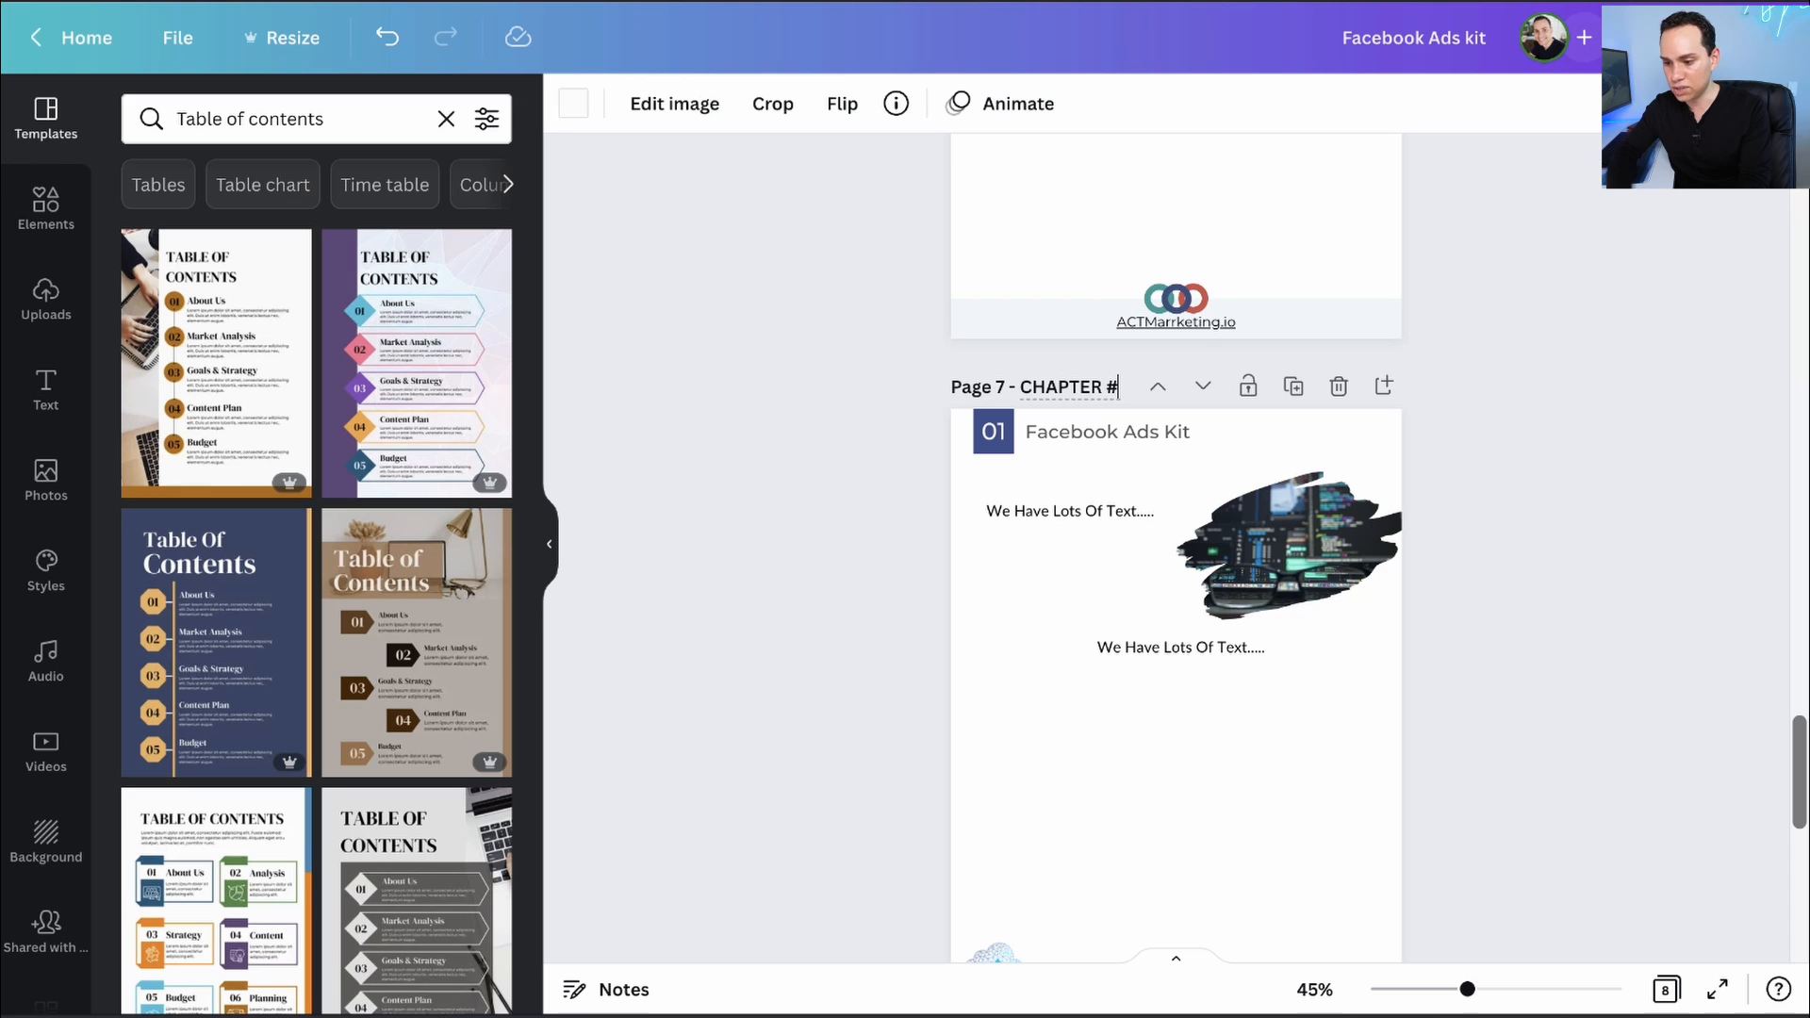
pyautogui.press('BackSpace')
pyautogui.write('3')
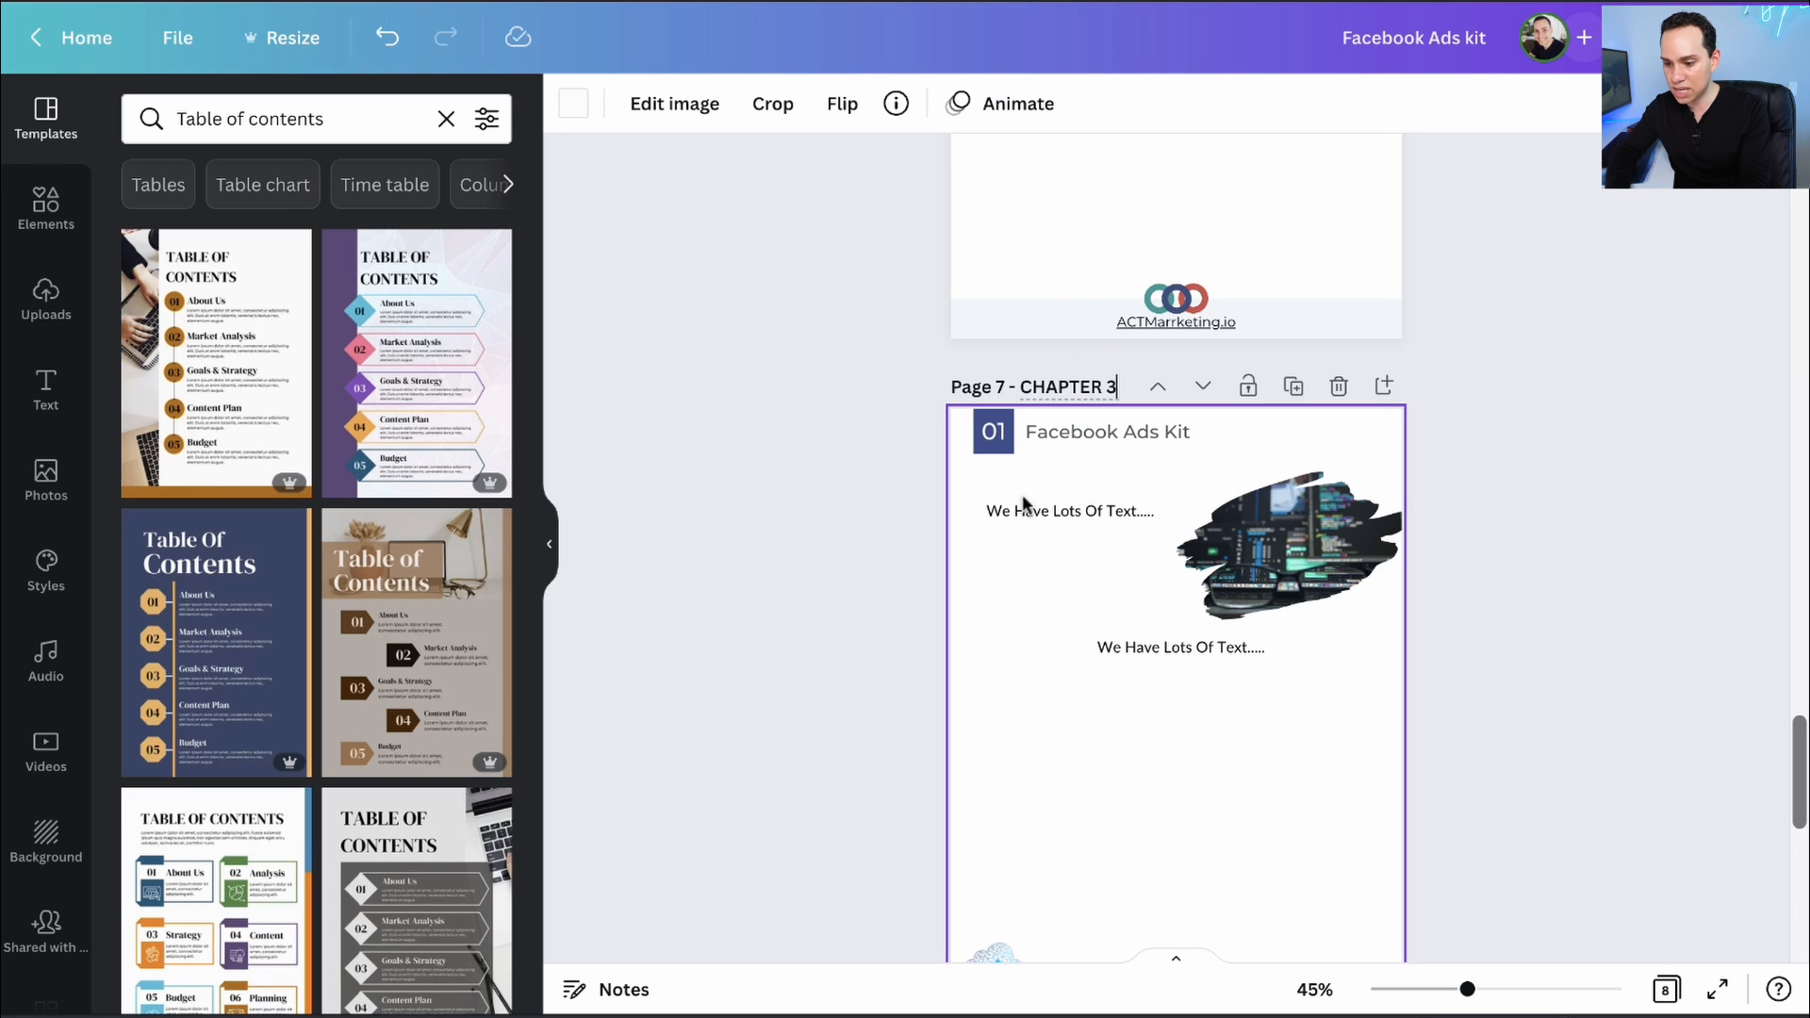
pyautogui.scroll(-1, 1217, 634)
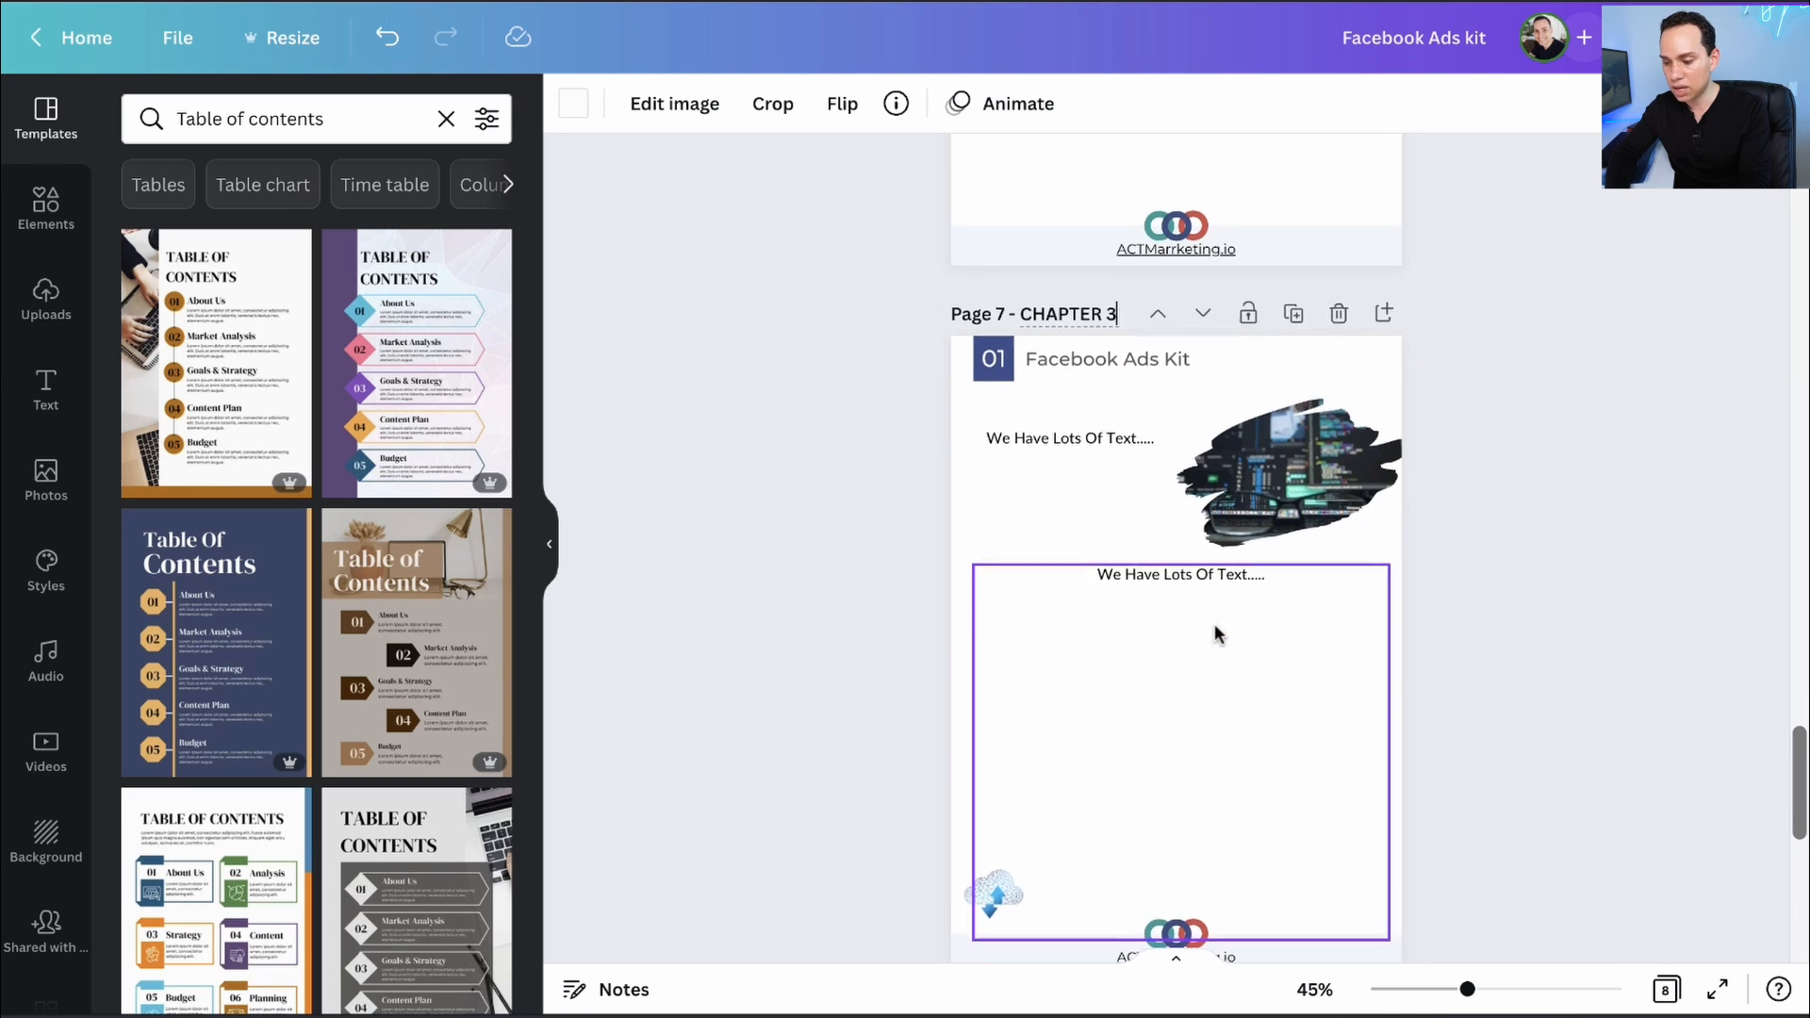
pyautogui.scroll(20, 1216, 634)
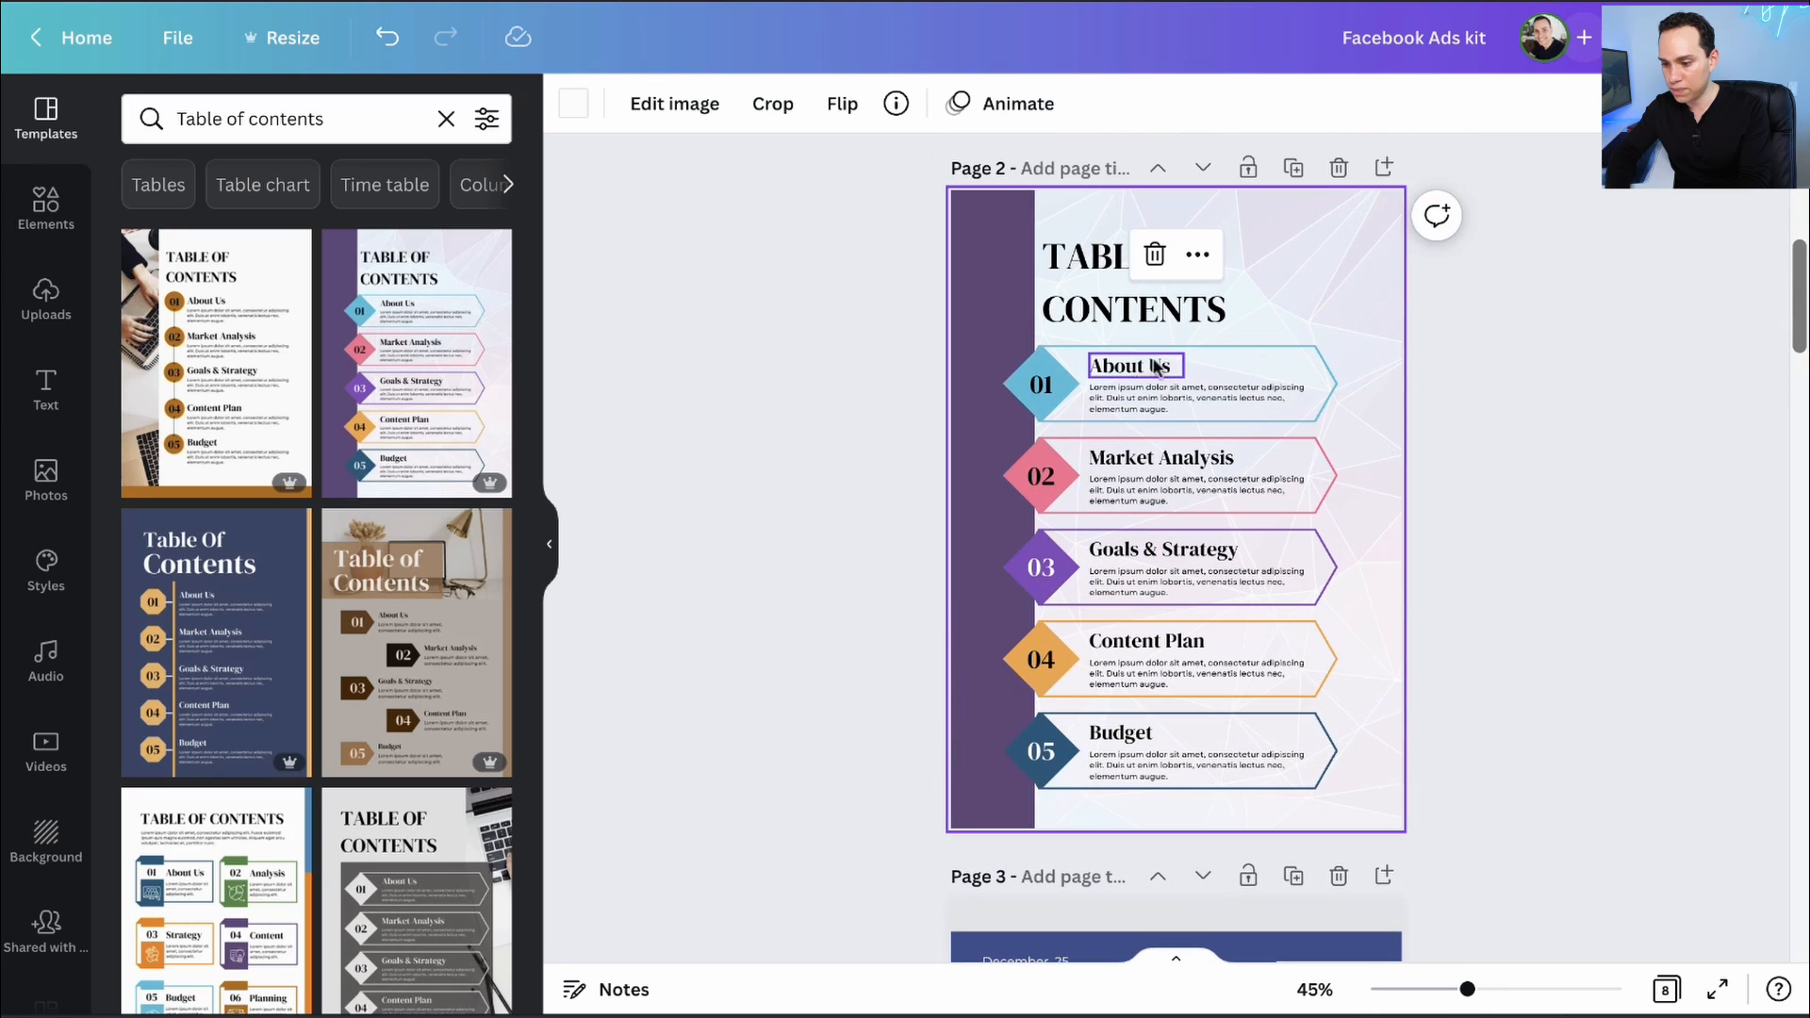
# - Group the About Us heading, body text, 01 diamond and arrow into one element
pyautogui.click(1157, 368)
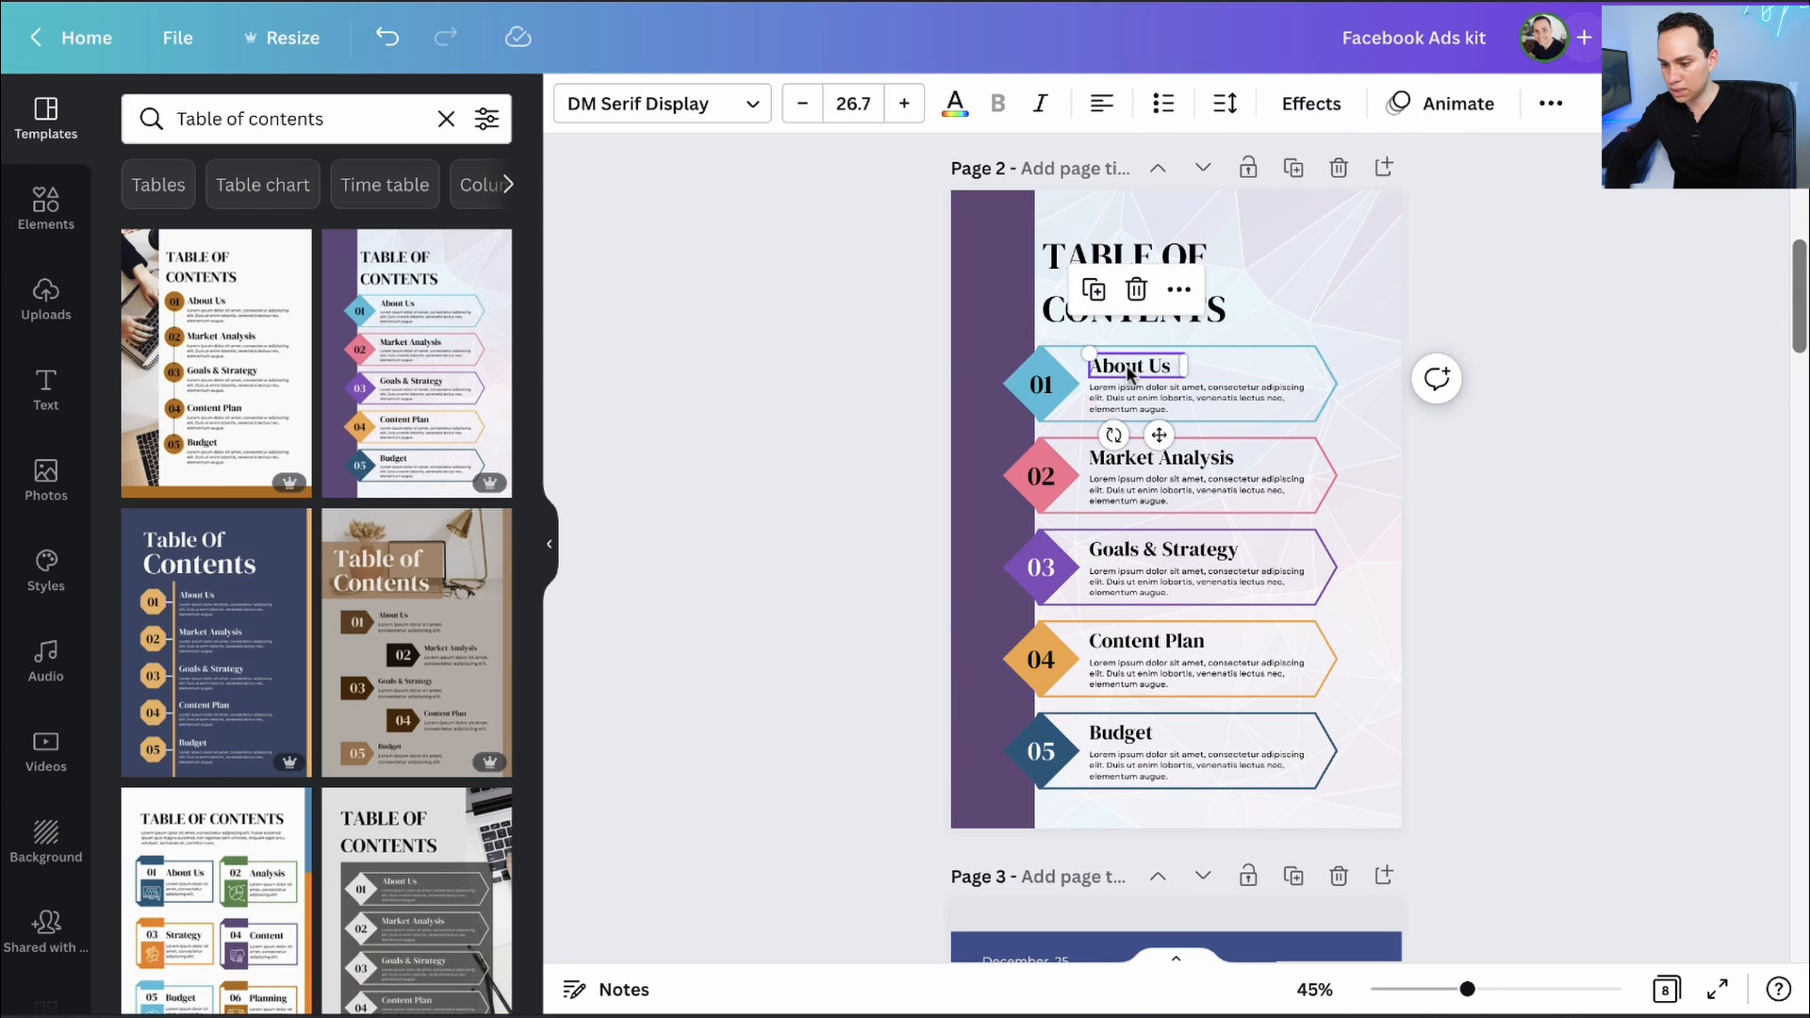
pyautogui.keyDown('shift'); pyautogui.click(1214, 389); pyautogui.keyUp('shift')
pyautogui.keyDown('shift'); pyautogui.click(1072, 369); pyautogui.keyUp('shift')
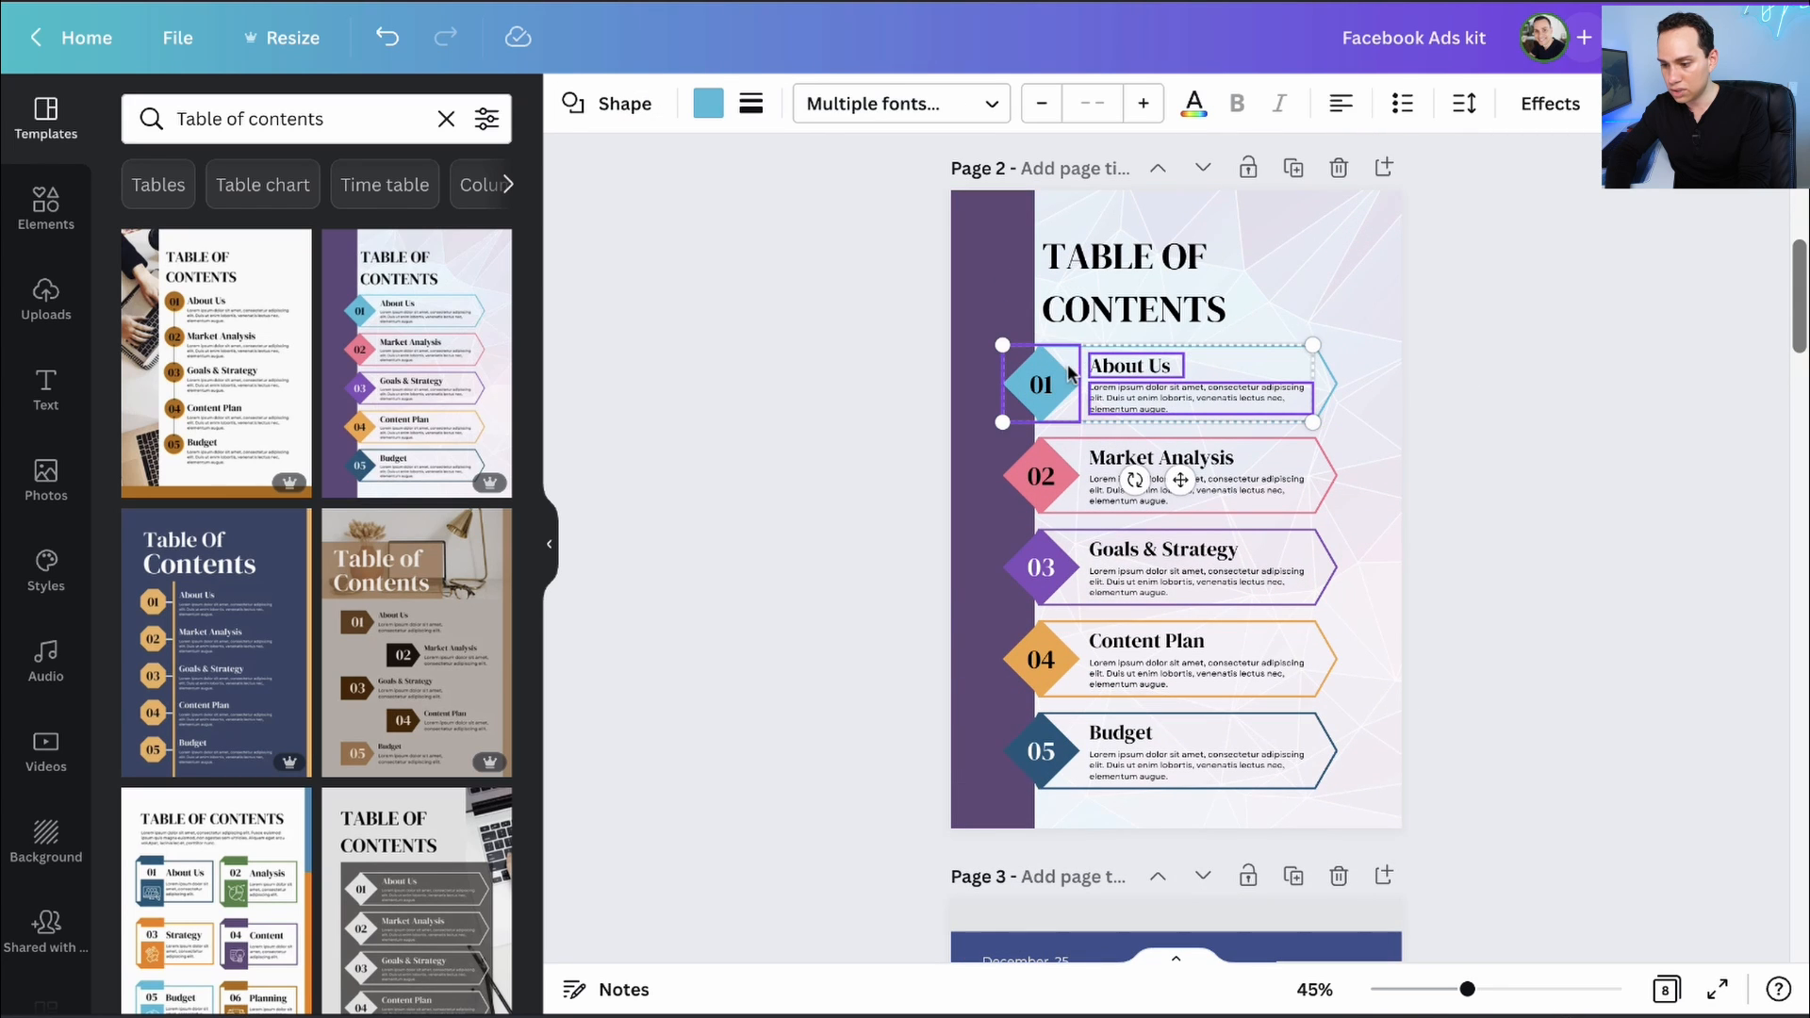
pyautogui.keyDown('shift'); pyautogui.click(1325, 375); pyautogui.keyUp('shift')
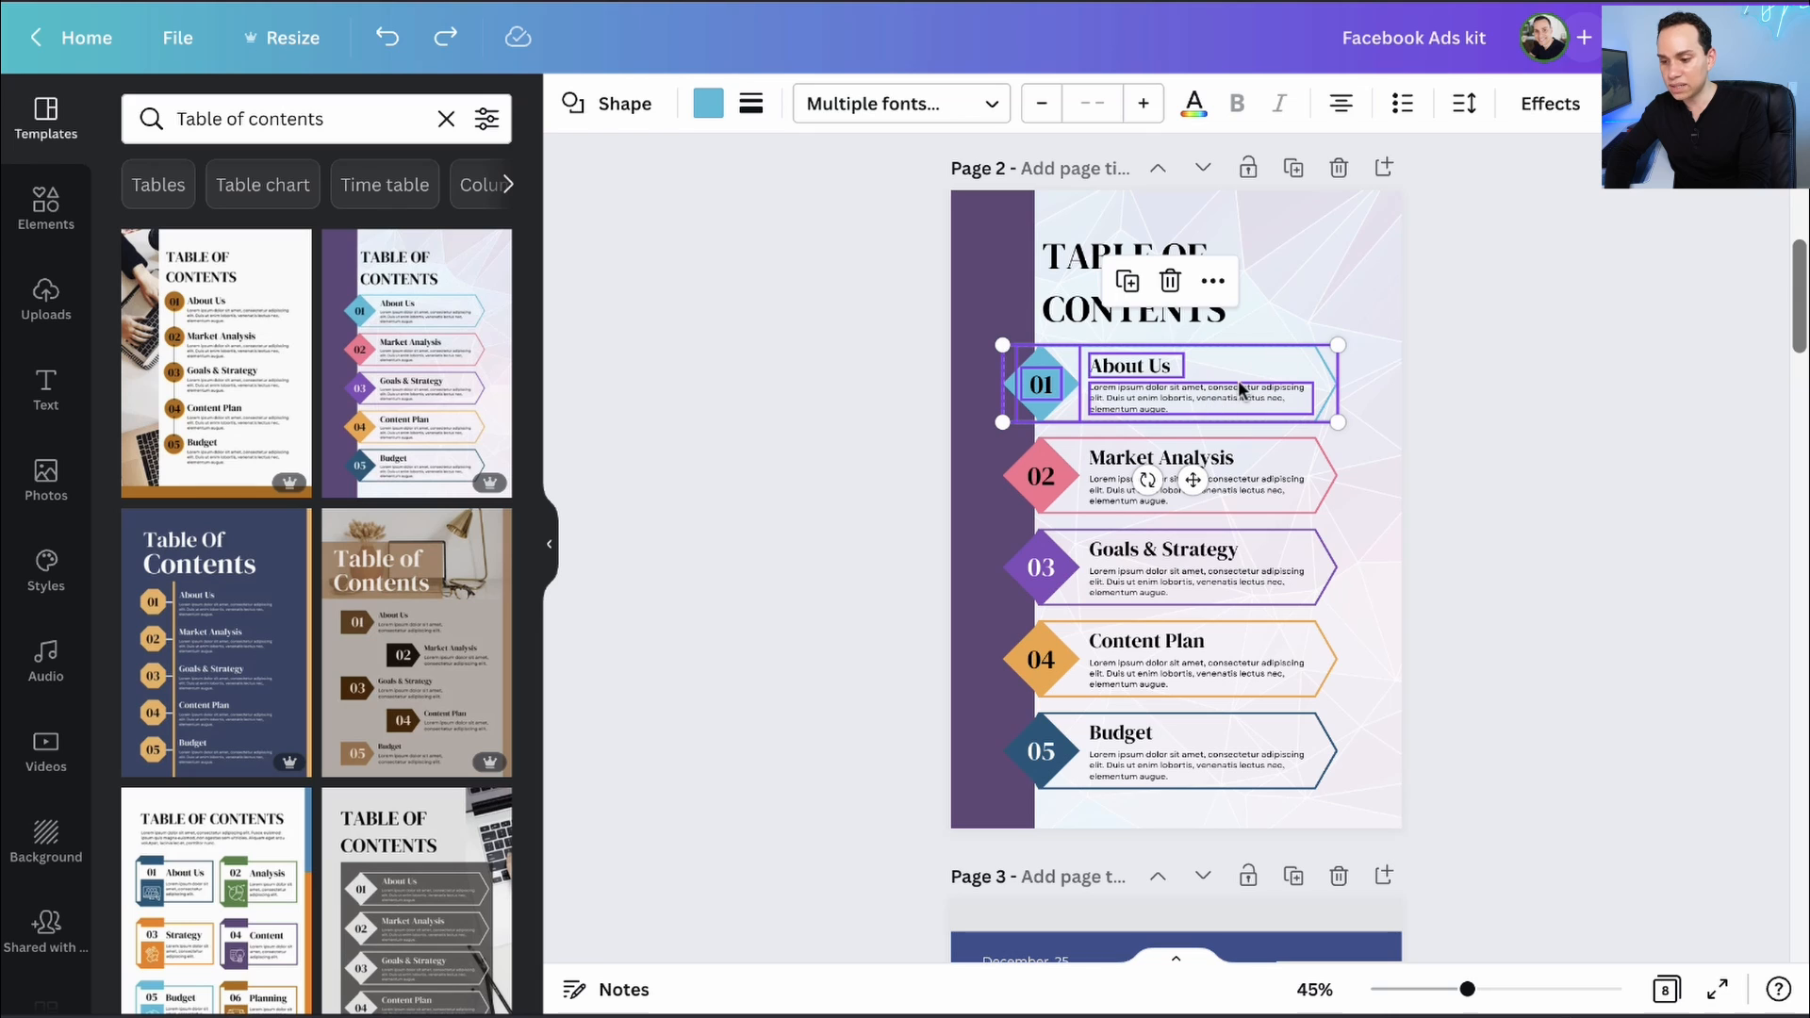
pyautogui.rightClick(1191, 371)
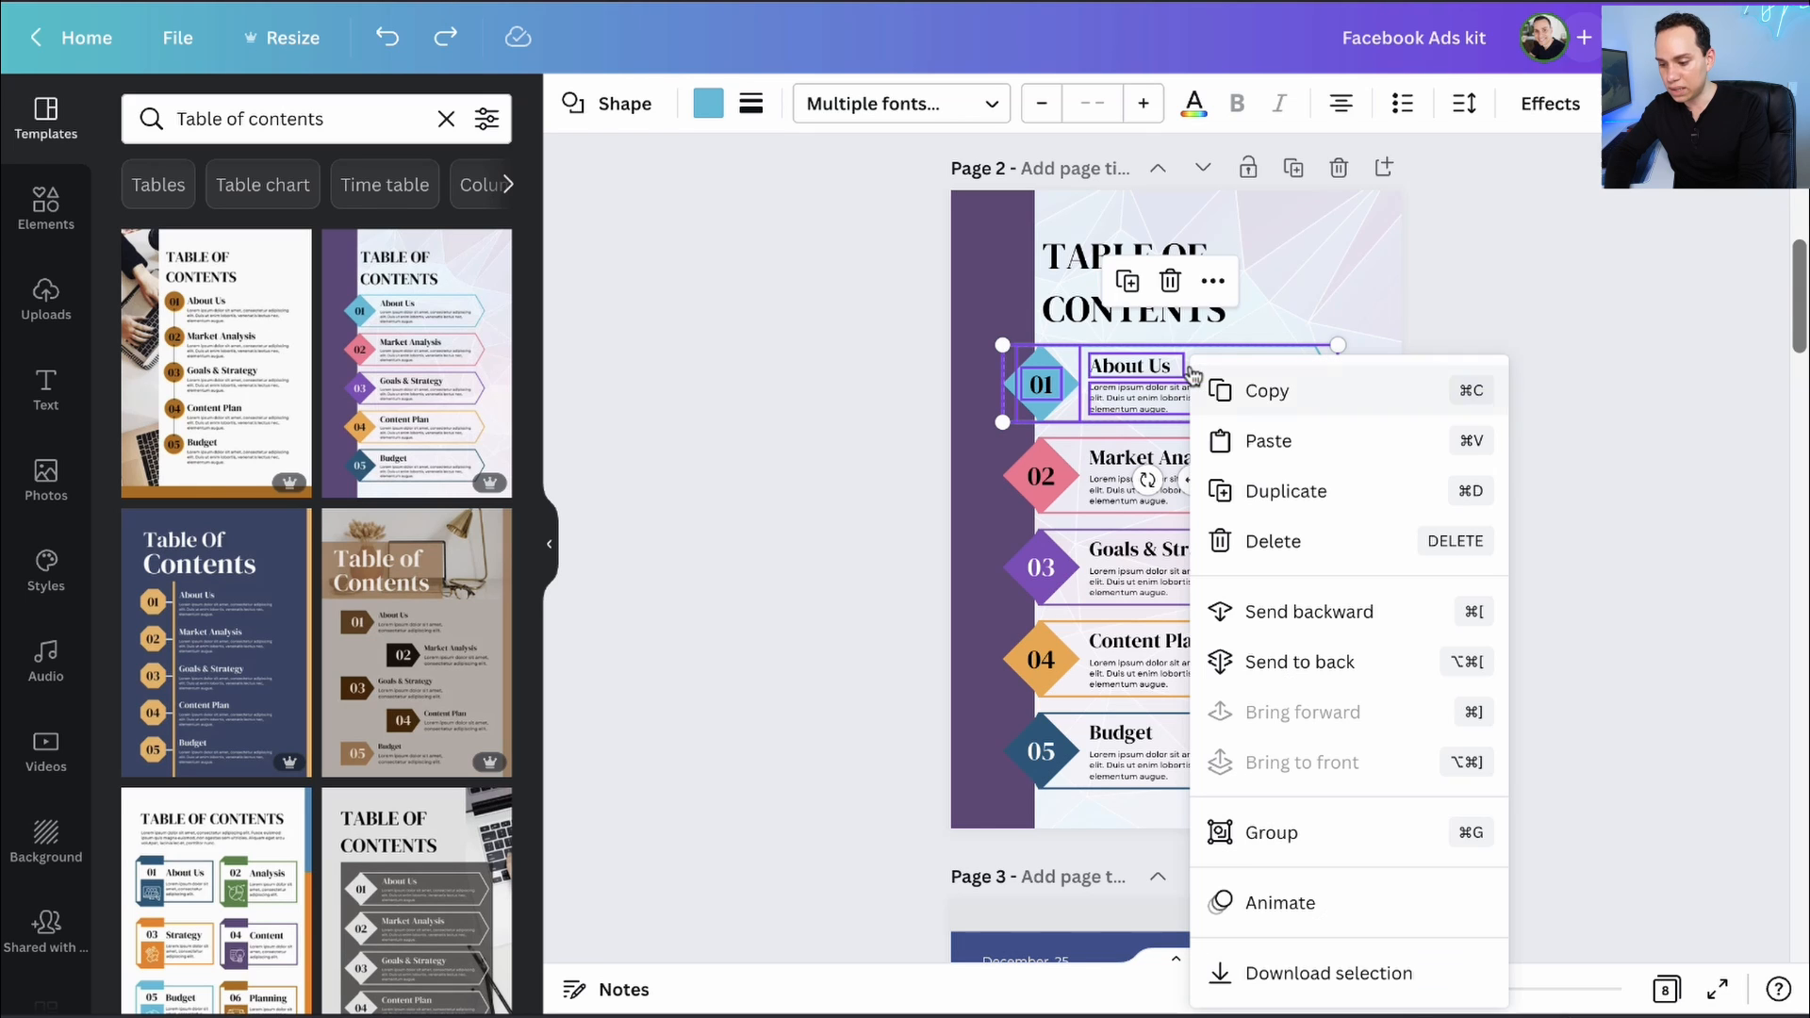
pyautogui.click(1271, 852)
pyautogui.moveTo(1144, 364)
pyautogui.mouseDown()
pyautogui.moveTo(1179, 336)
pyautogui.moveTo(1090, 366)
pyautogui.moveTo(1159, 345)
pyautogui.moveTo(1136, 377)
pyautogui.mouseUp()
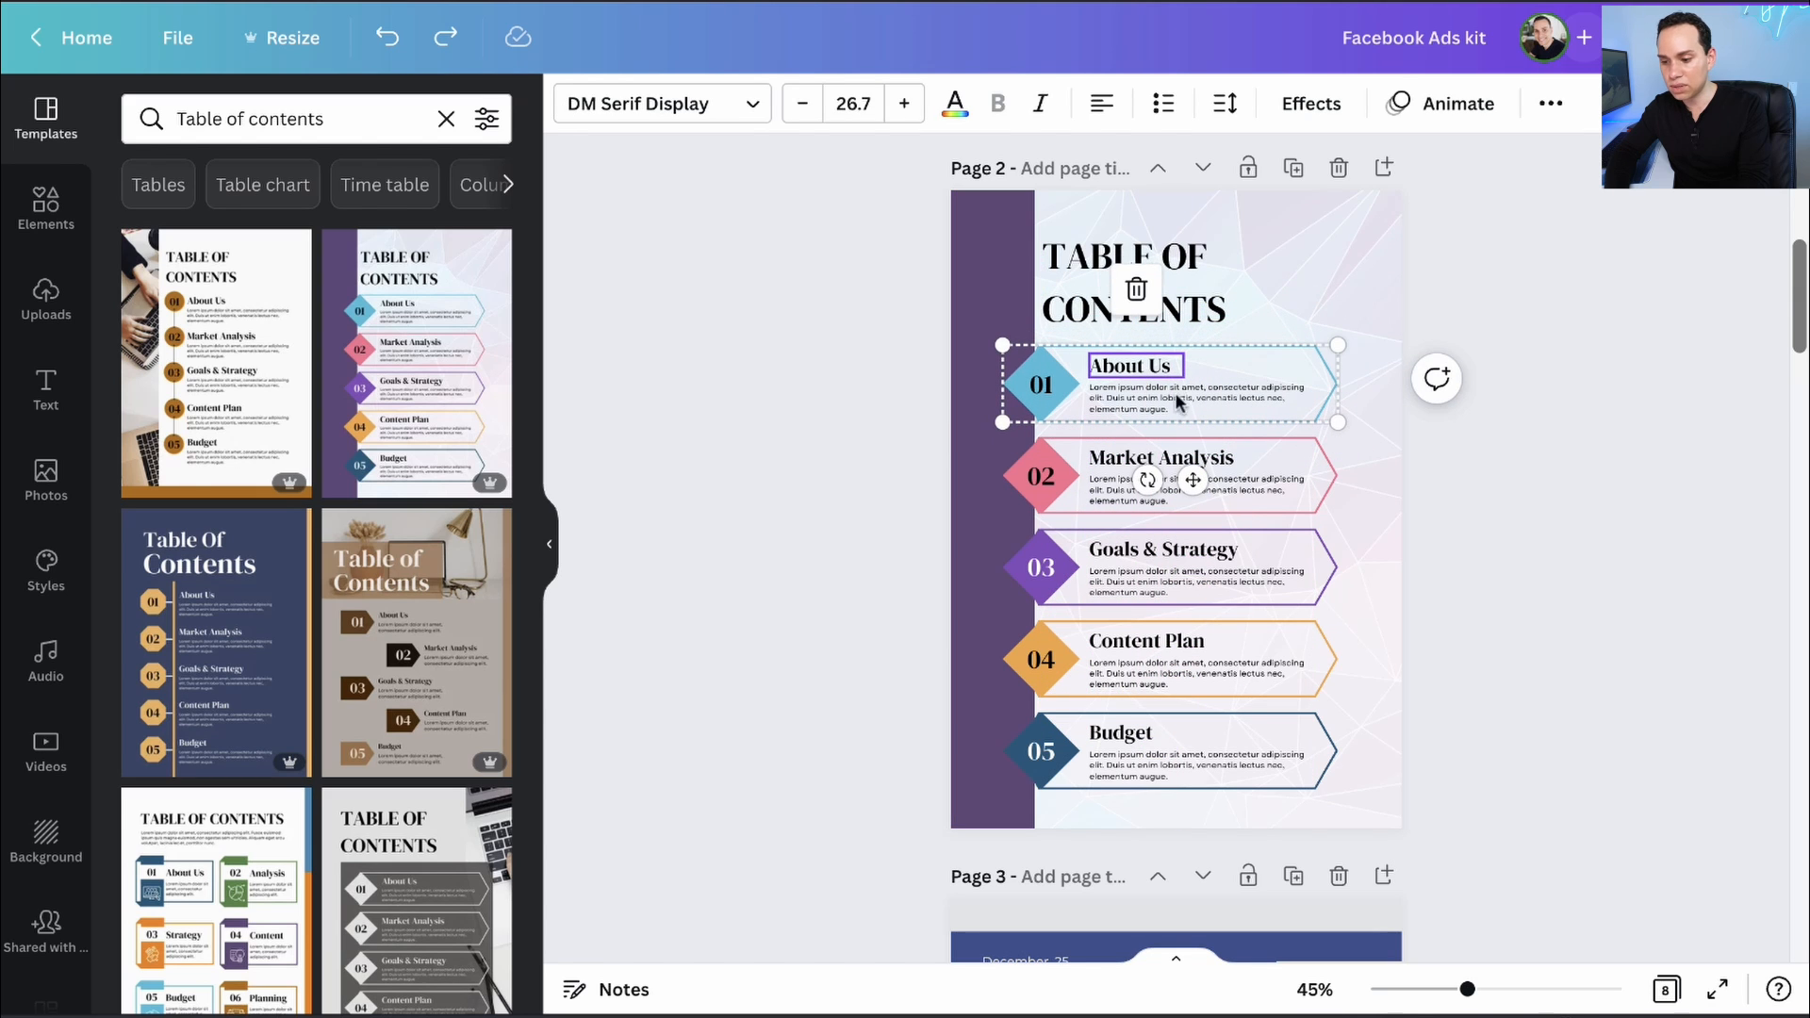
# - Link the About Us group to page 4 - CHAPTER 1
pyautogui.click(1294, 370)
pyautogui.scroll(-1, 1302, 368)
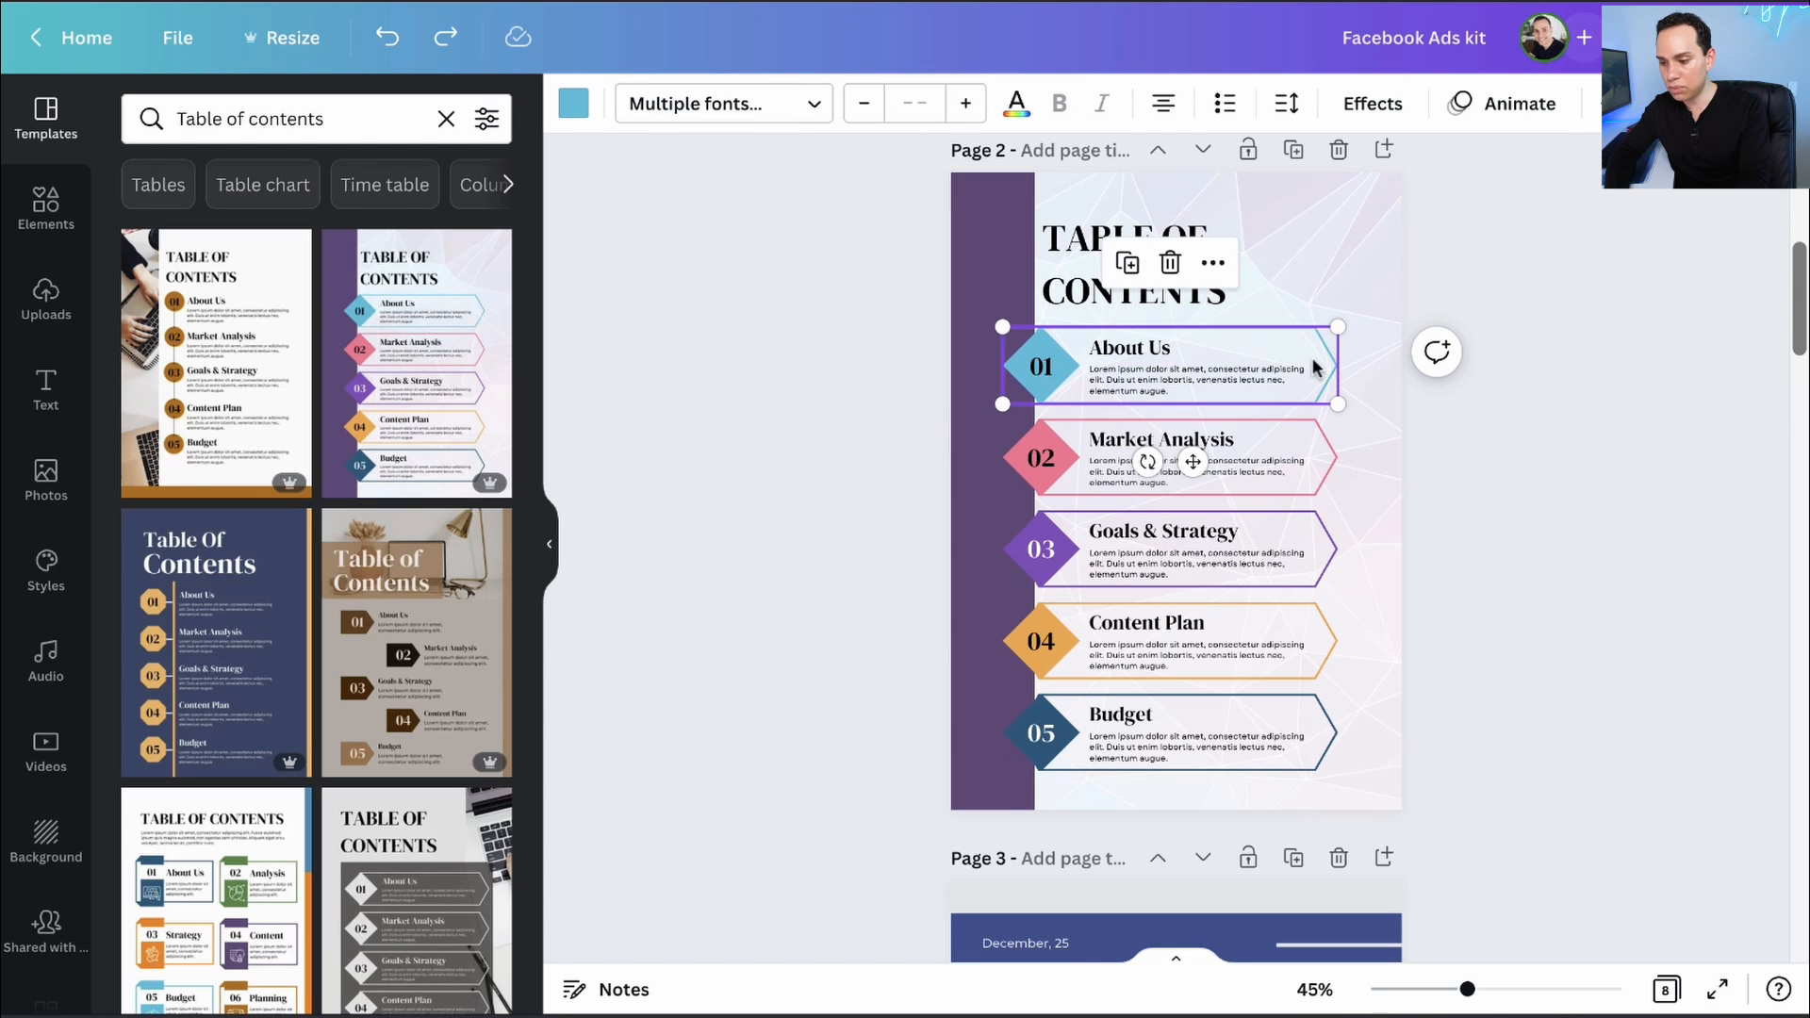
pyautogui.click(1323, 363)
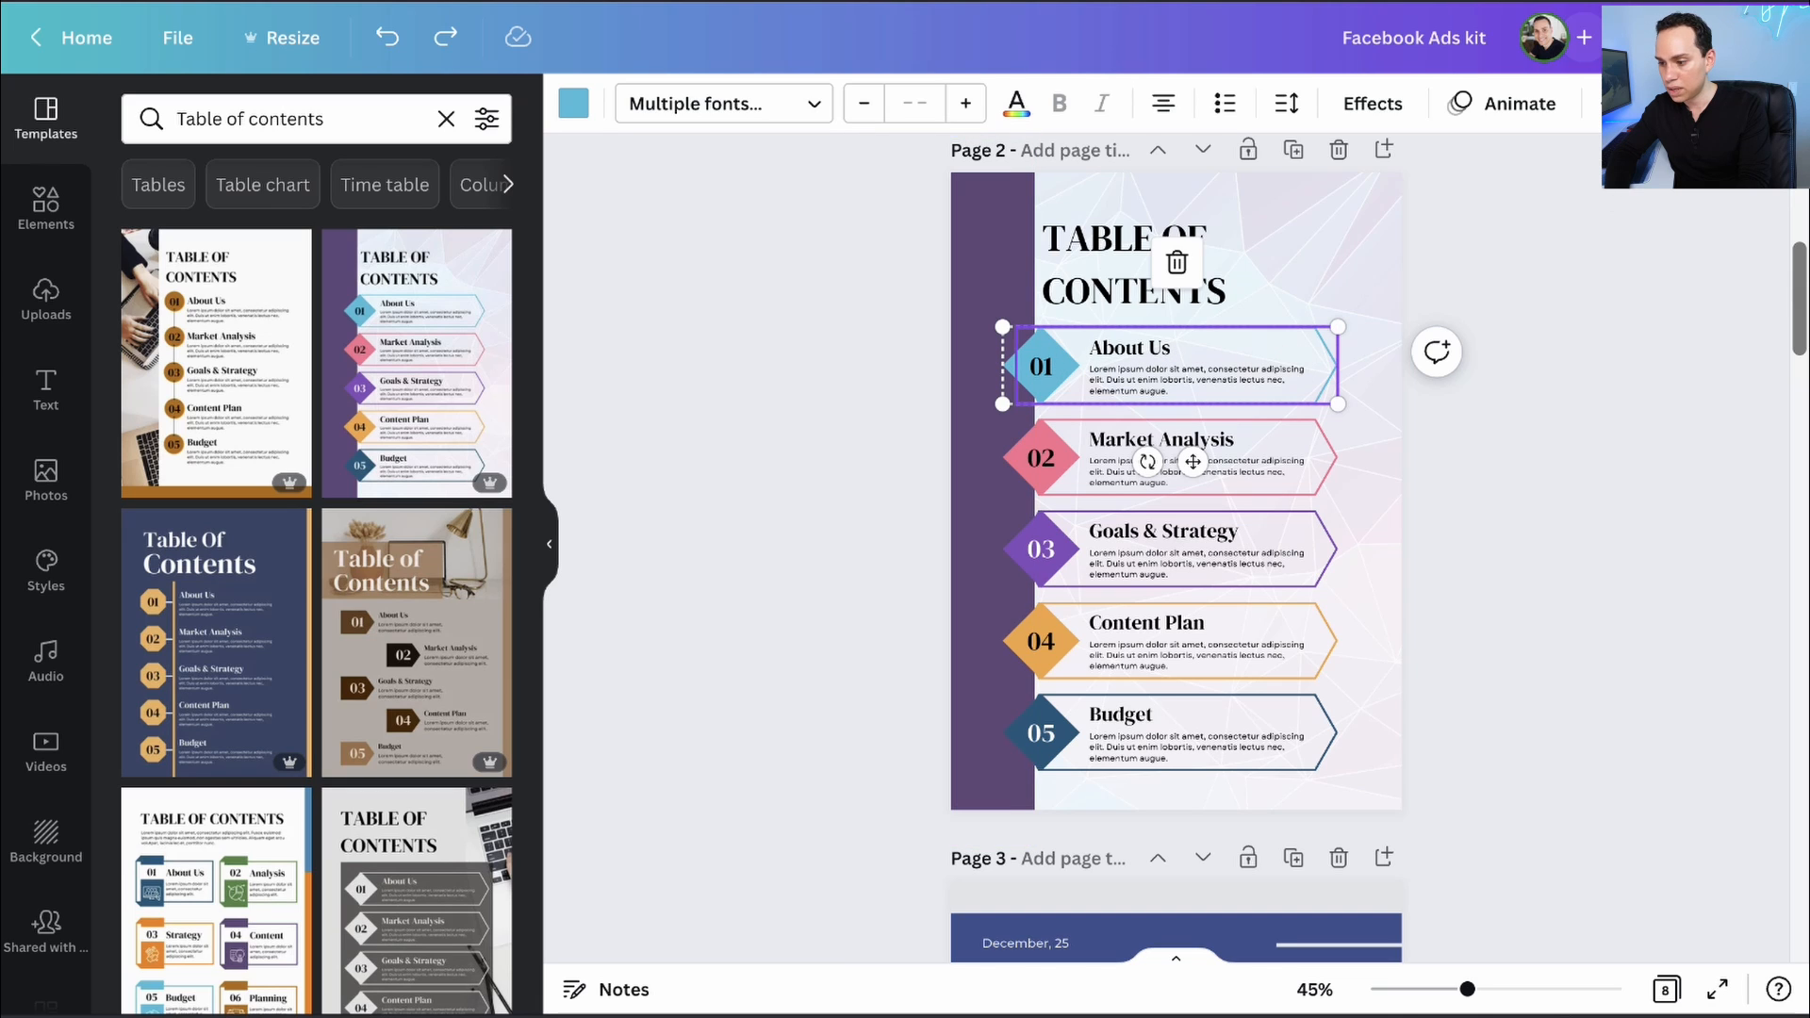
pyautogui.click(1611, 103)
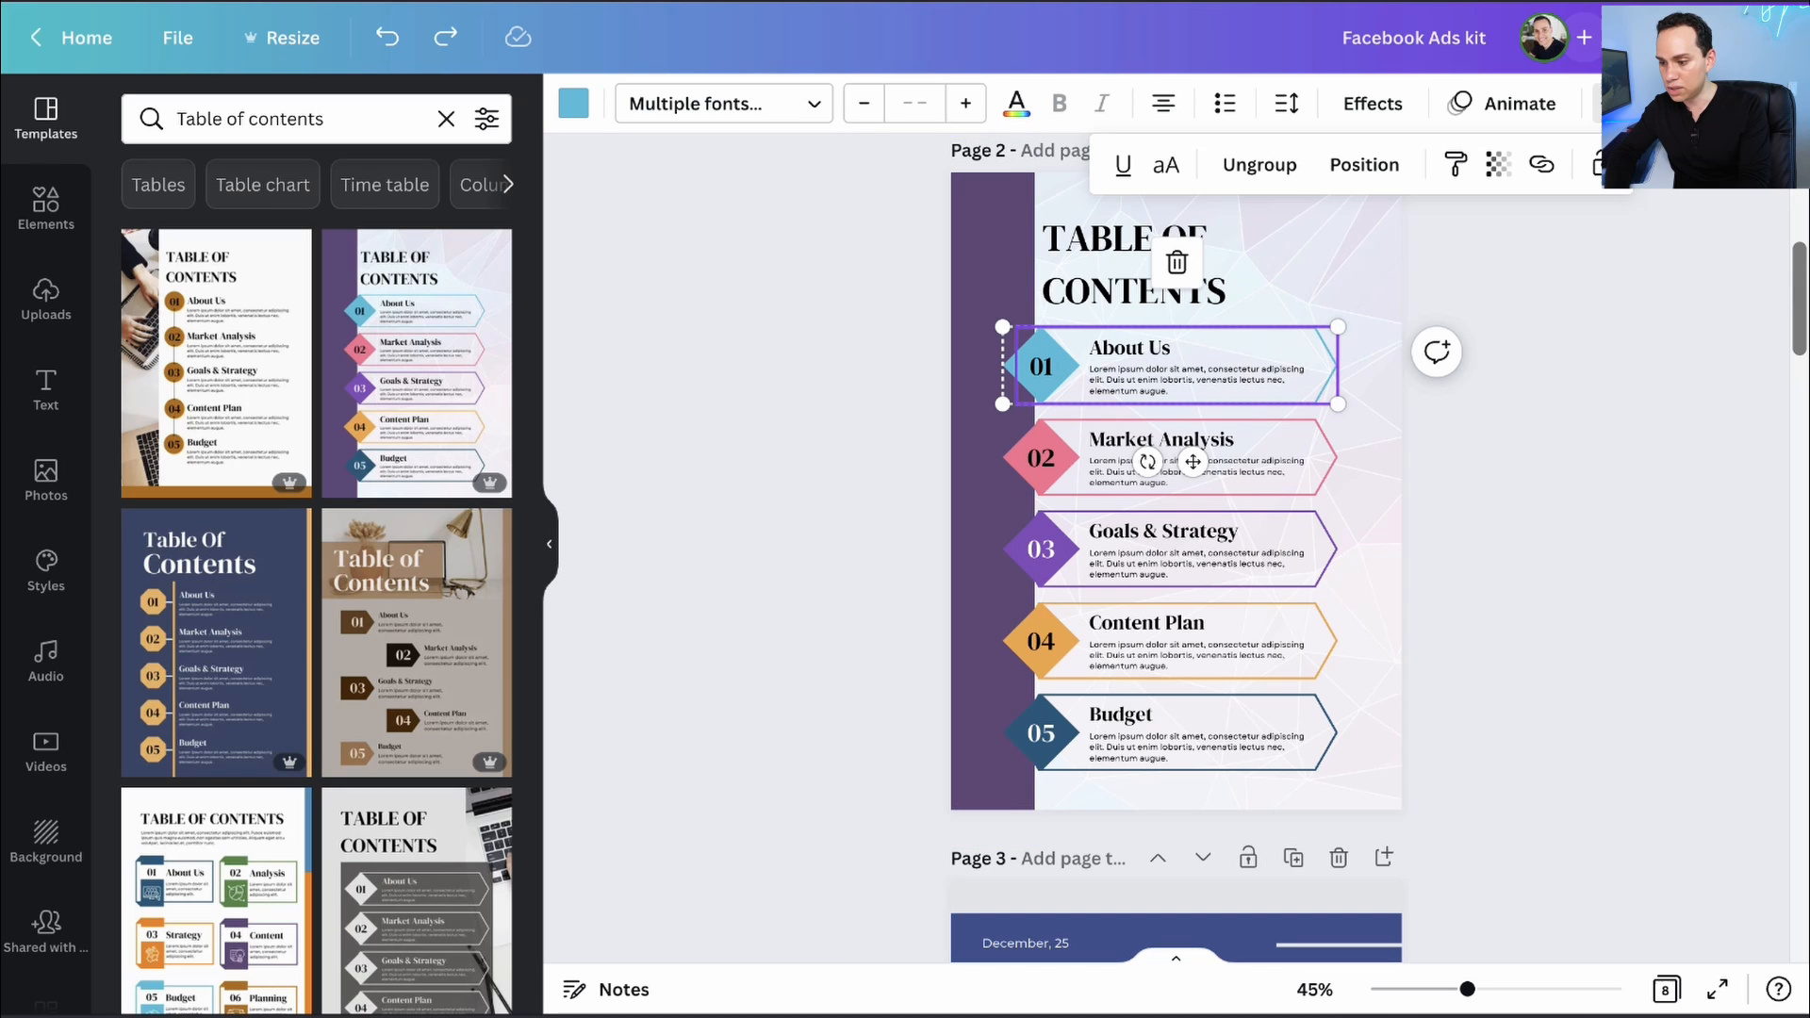
pyautogui.click(1546, 166)
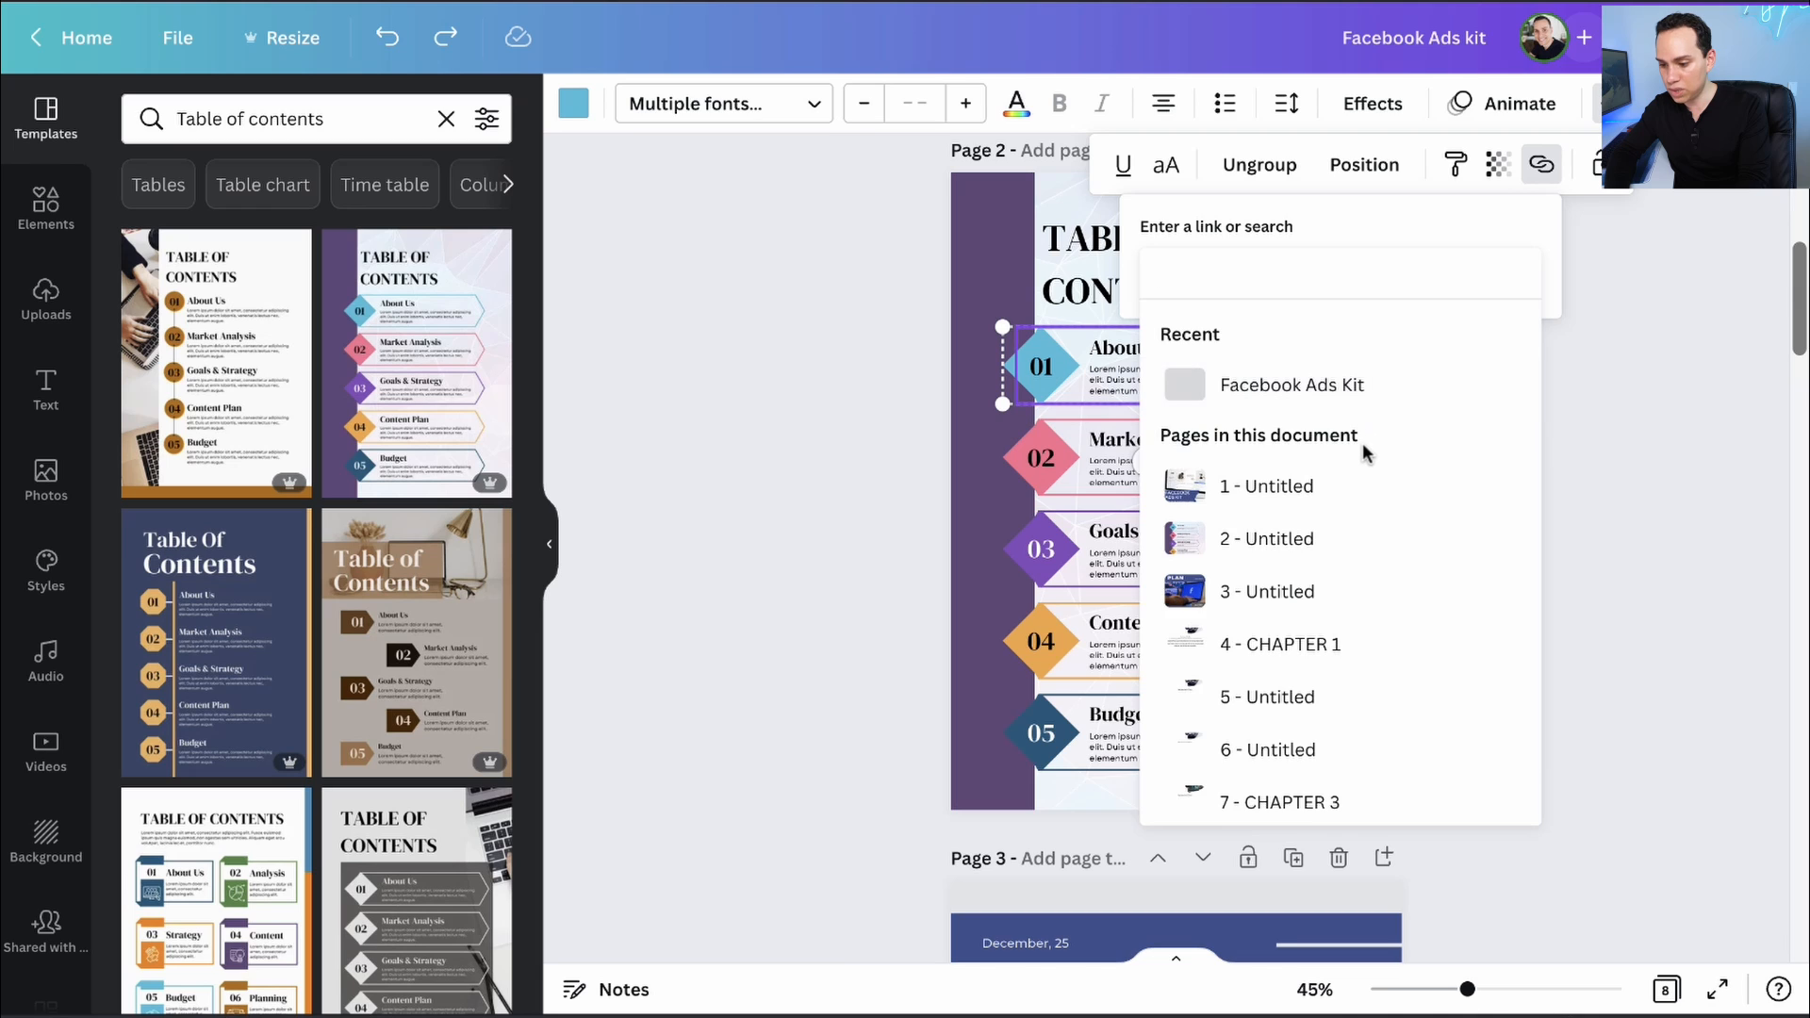
pyautogui.scroll(-1, 1249, 490)
pyautogui.click(1268, 579)
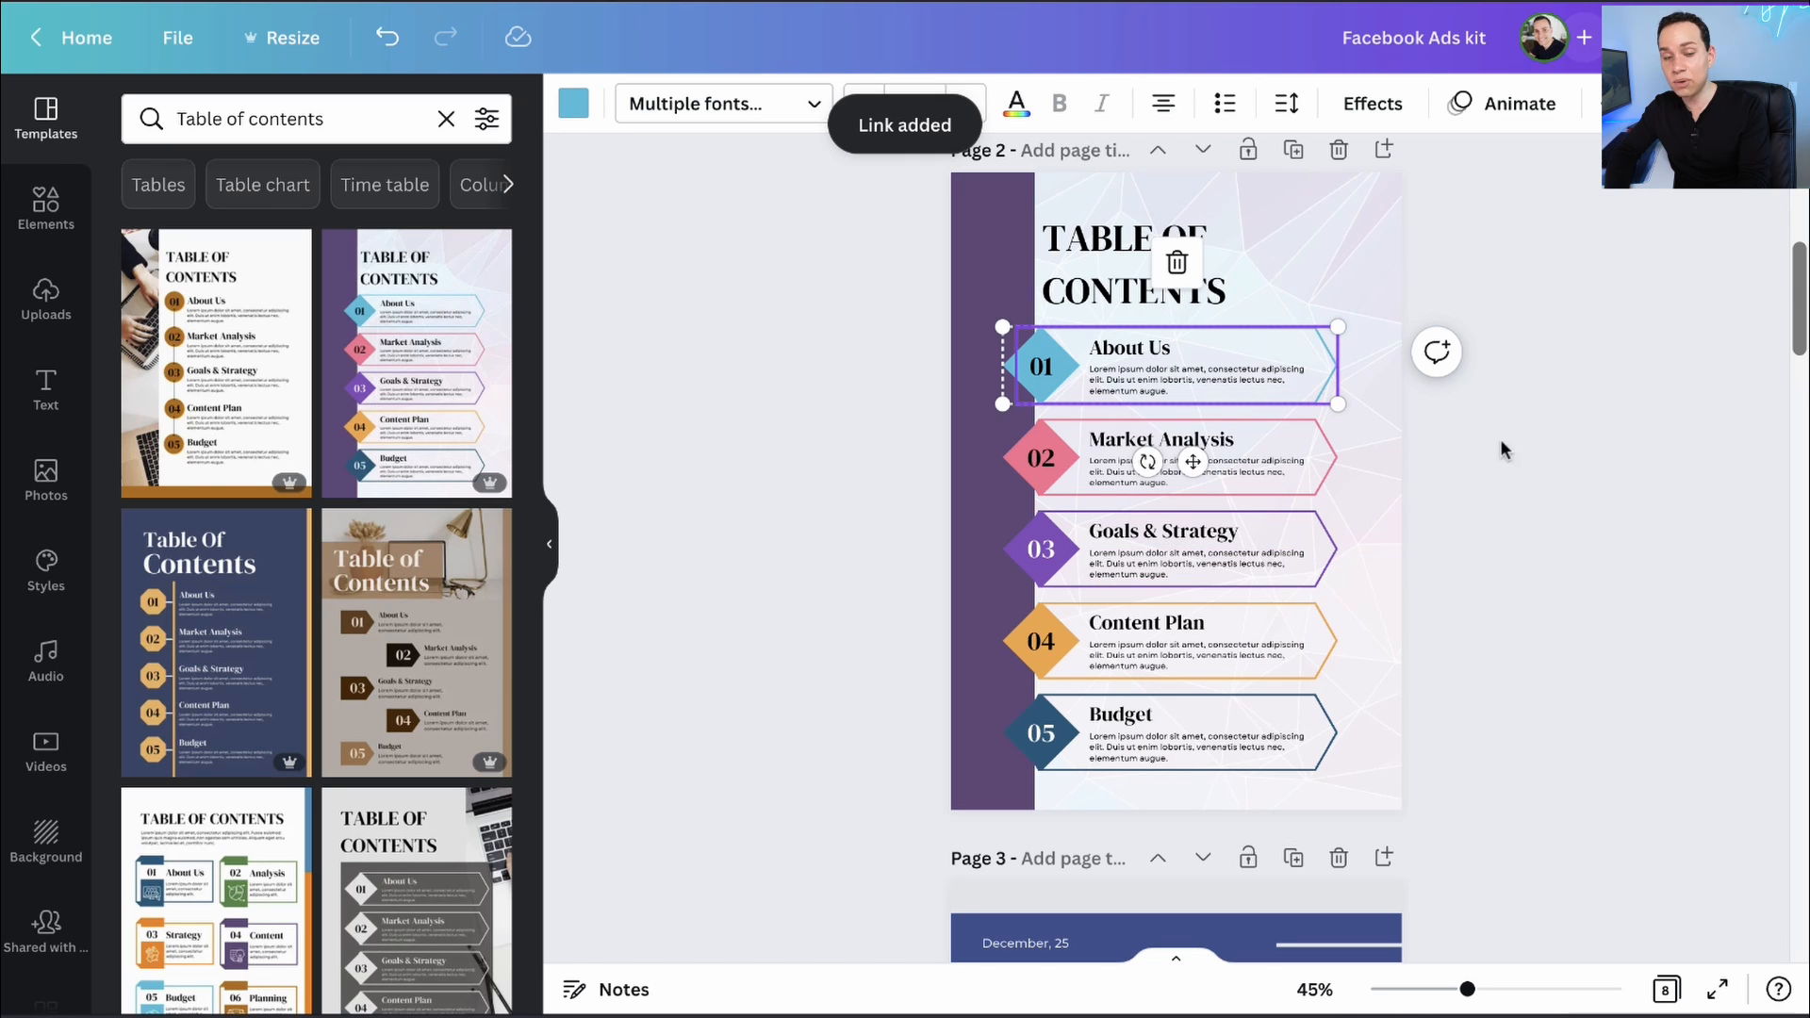
pyautogui.click(1471, 509)
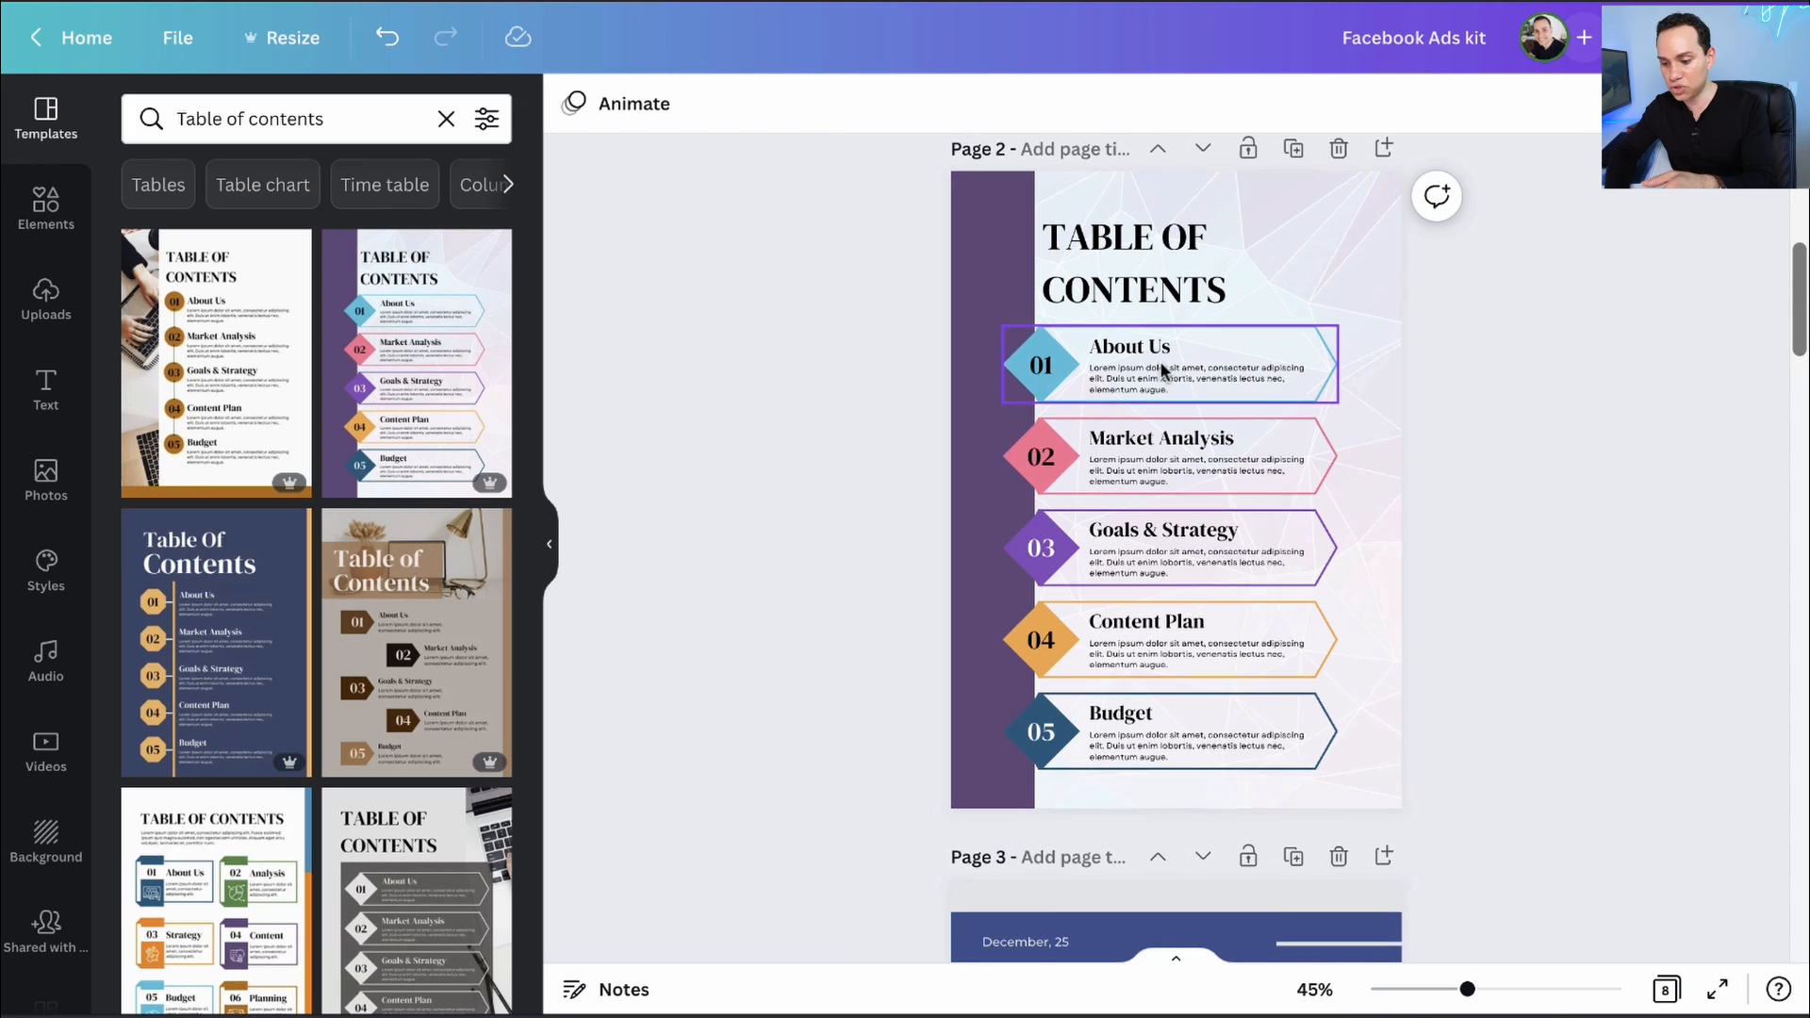
pyautogui.scroll(-15, 1162, 367)
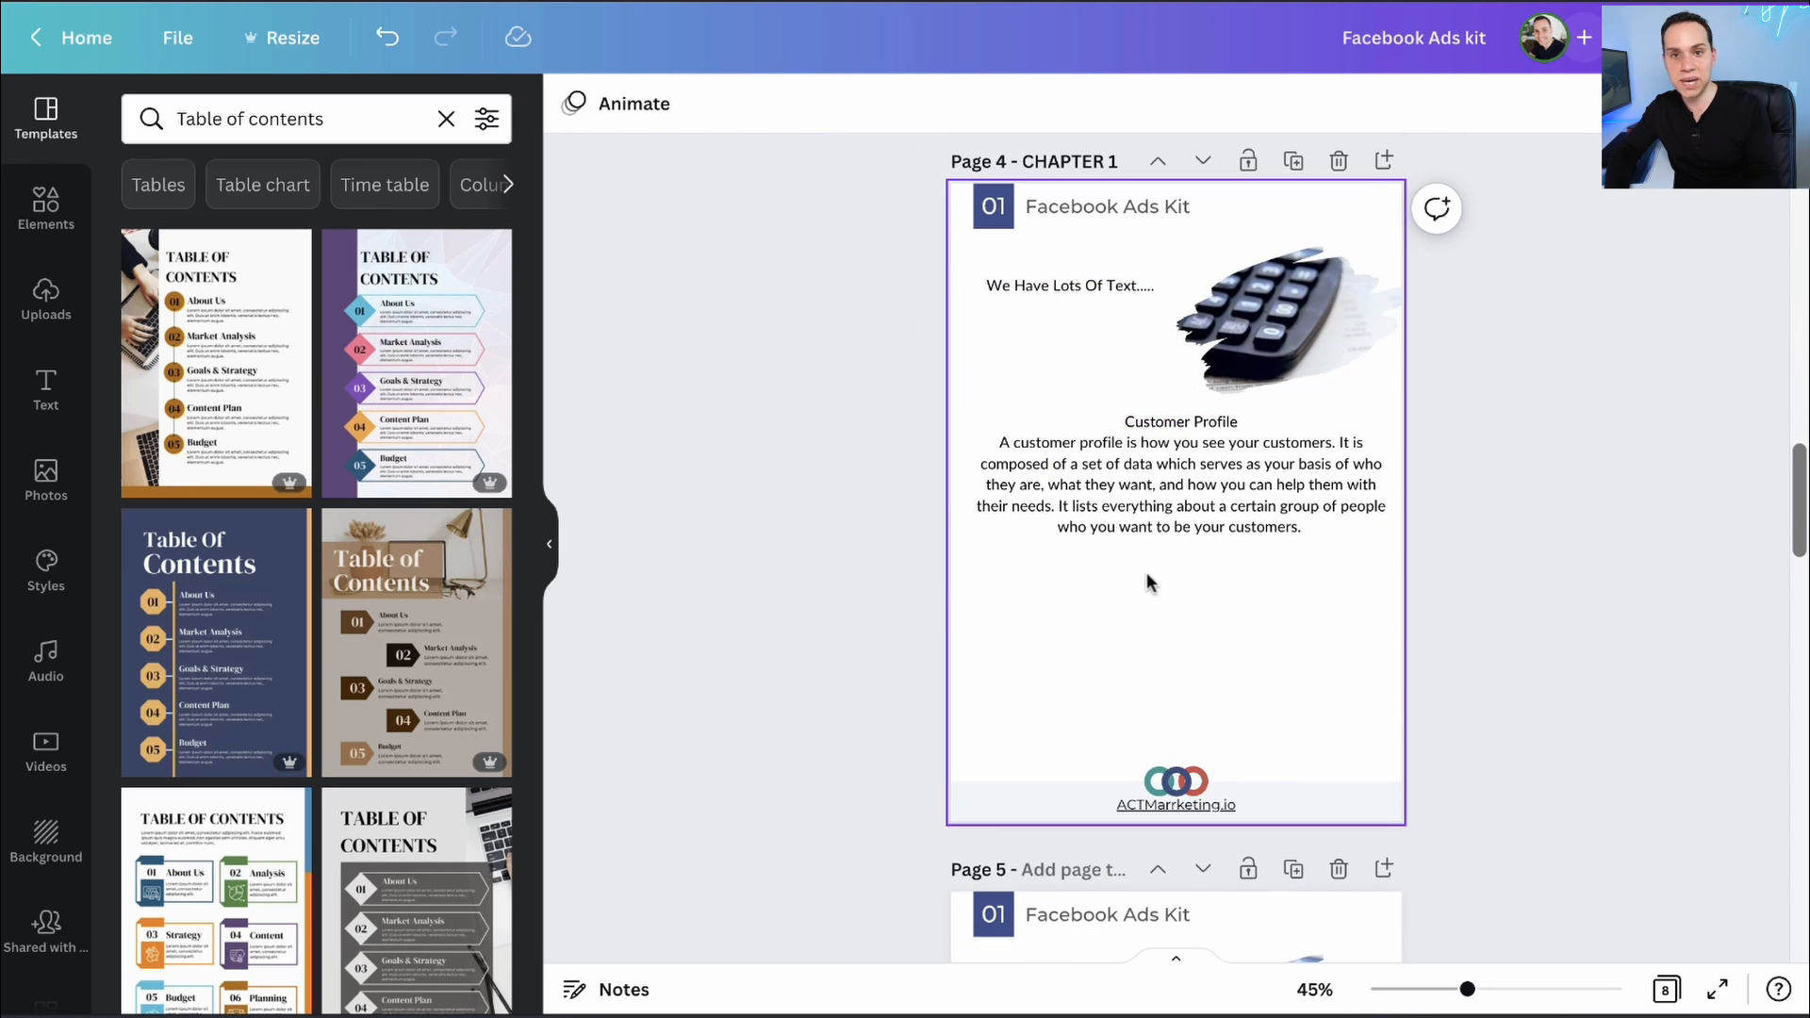
pyautogui.scroll(15, 1160, 603)
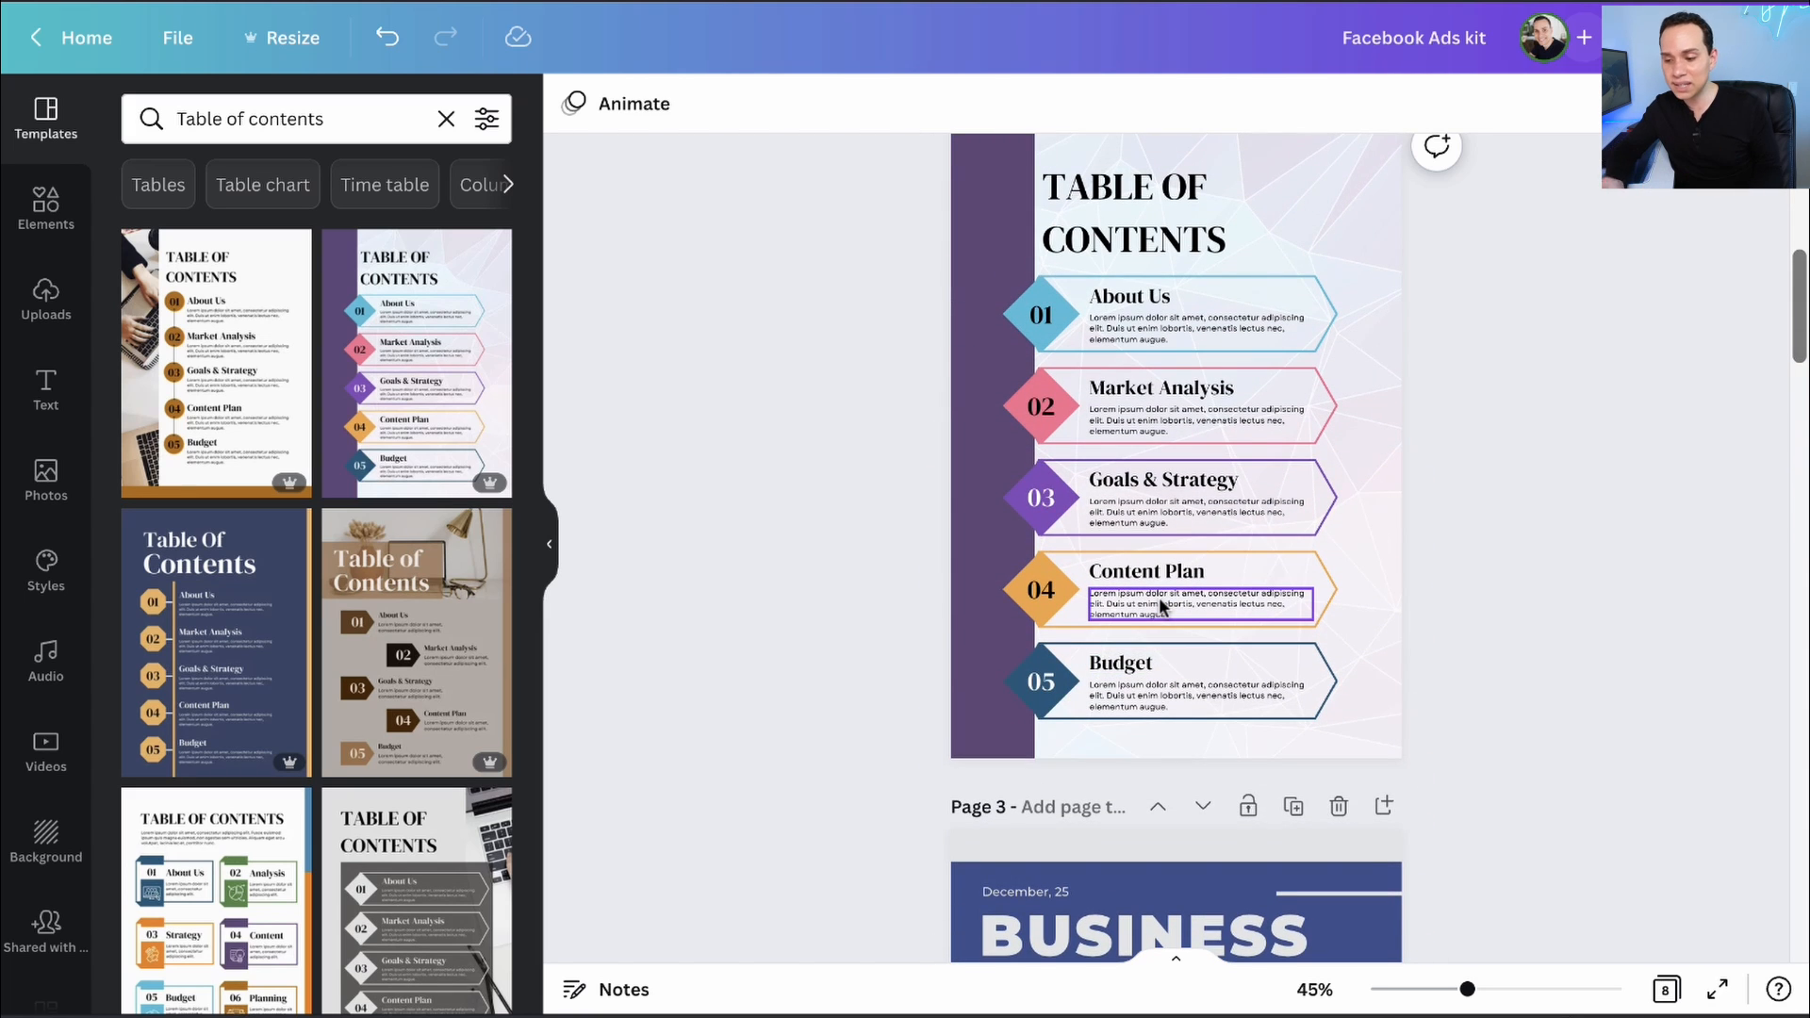
pyautogui.scroll(2, 1159, 598)
pyautogui.scroll(-1, 1159, 598)
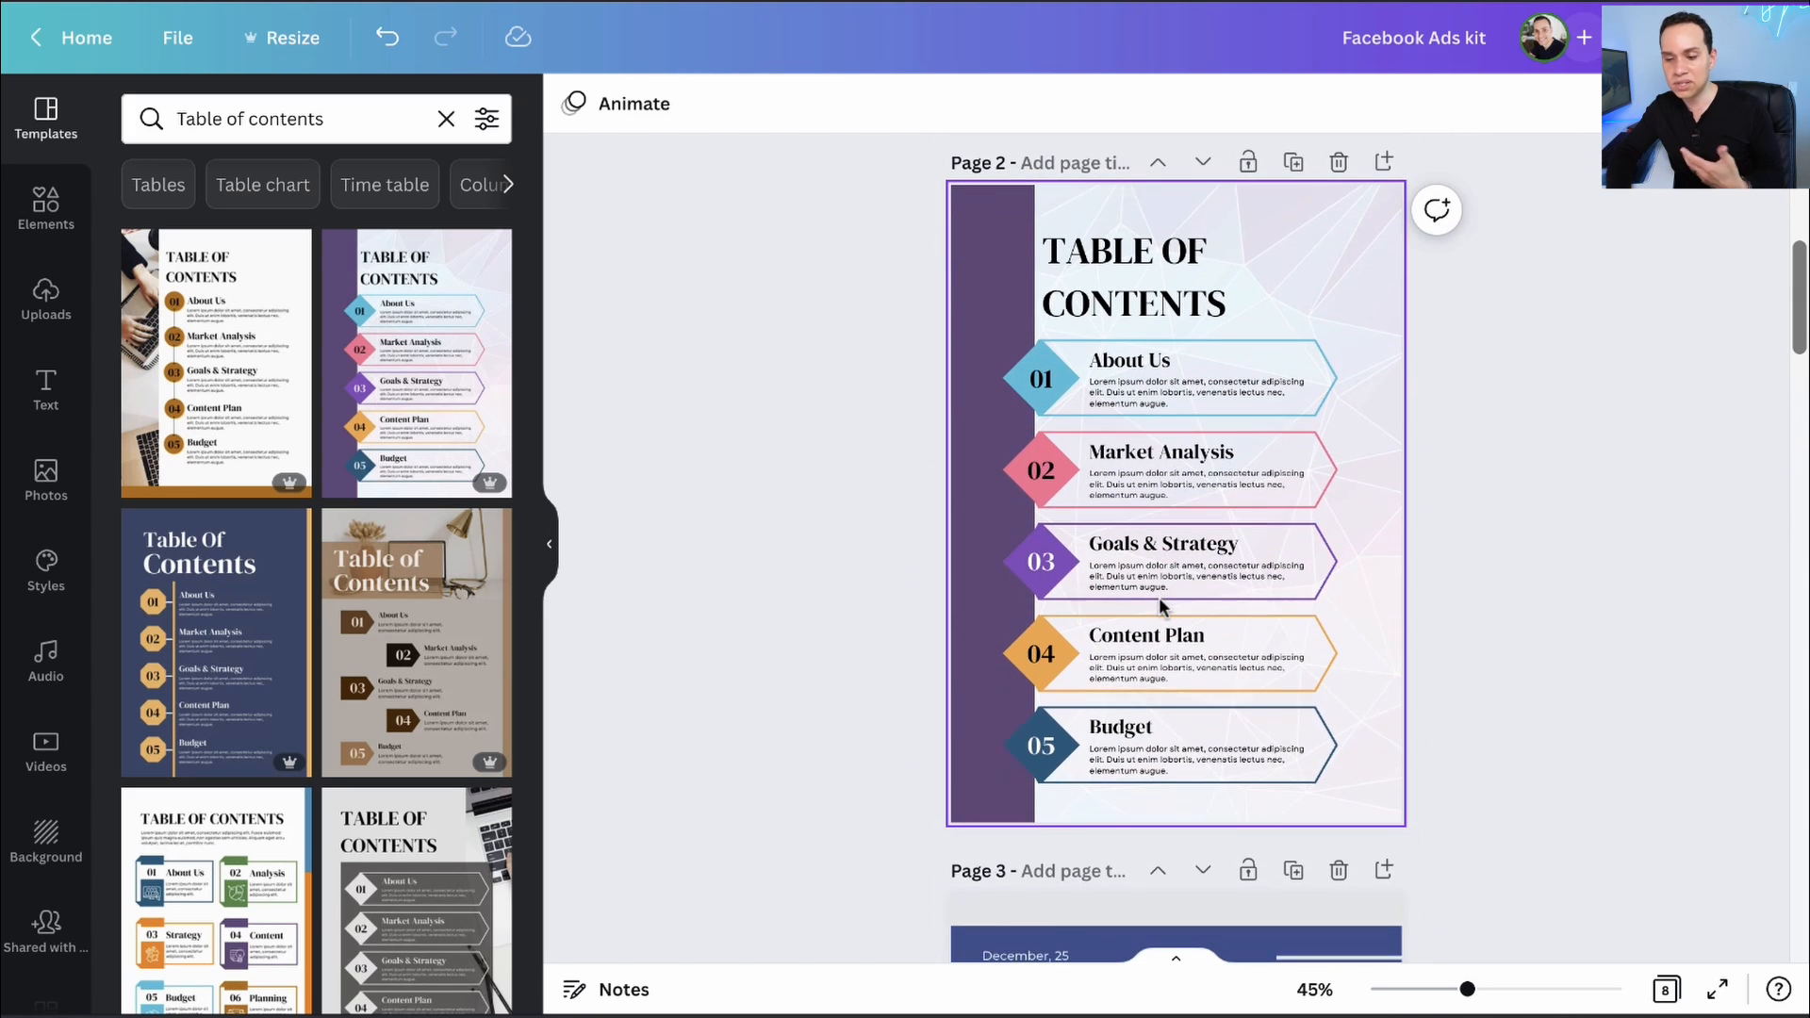
pyautogui.scroll(-1, 1160, 603)
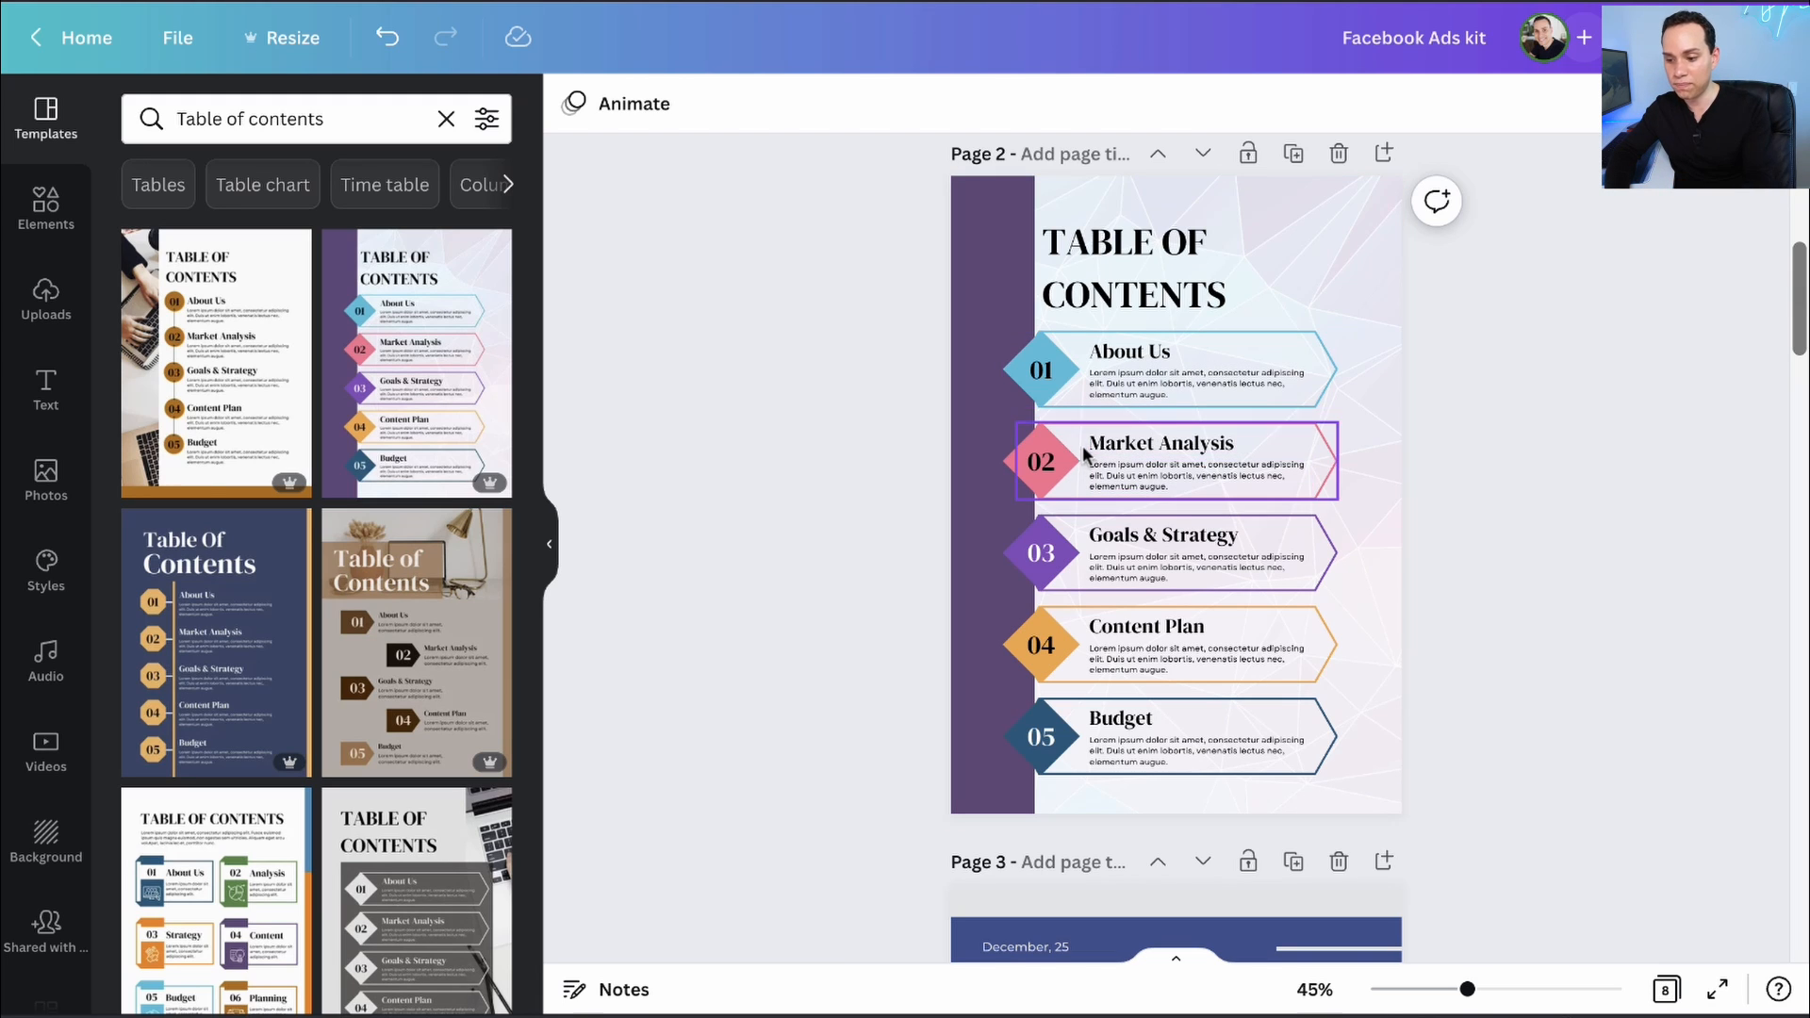
# - Group the Market Analysis row elements into one element
pyautogui.click(1035, 445)
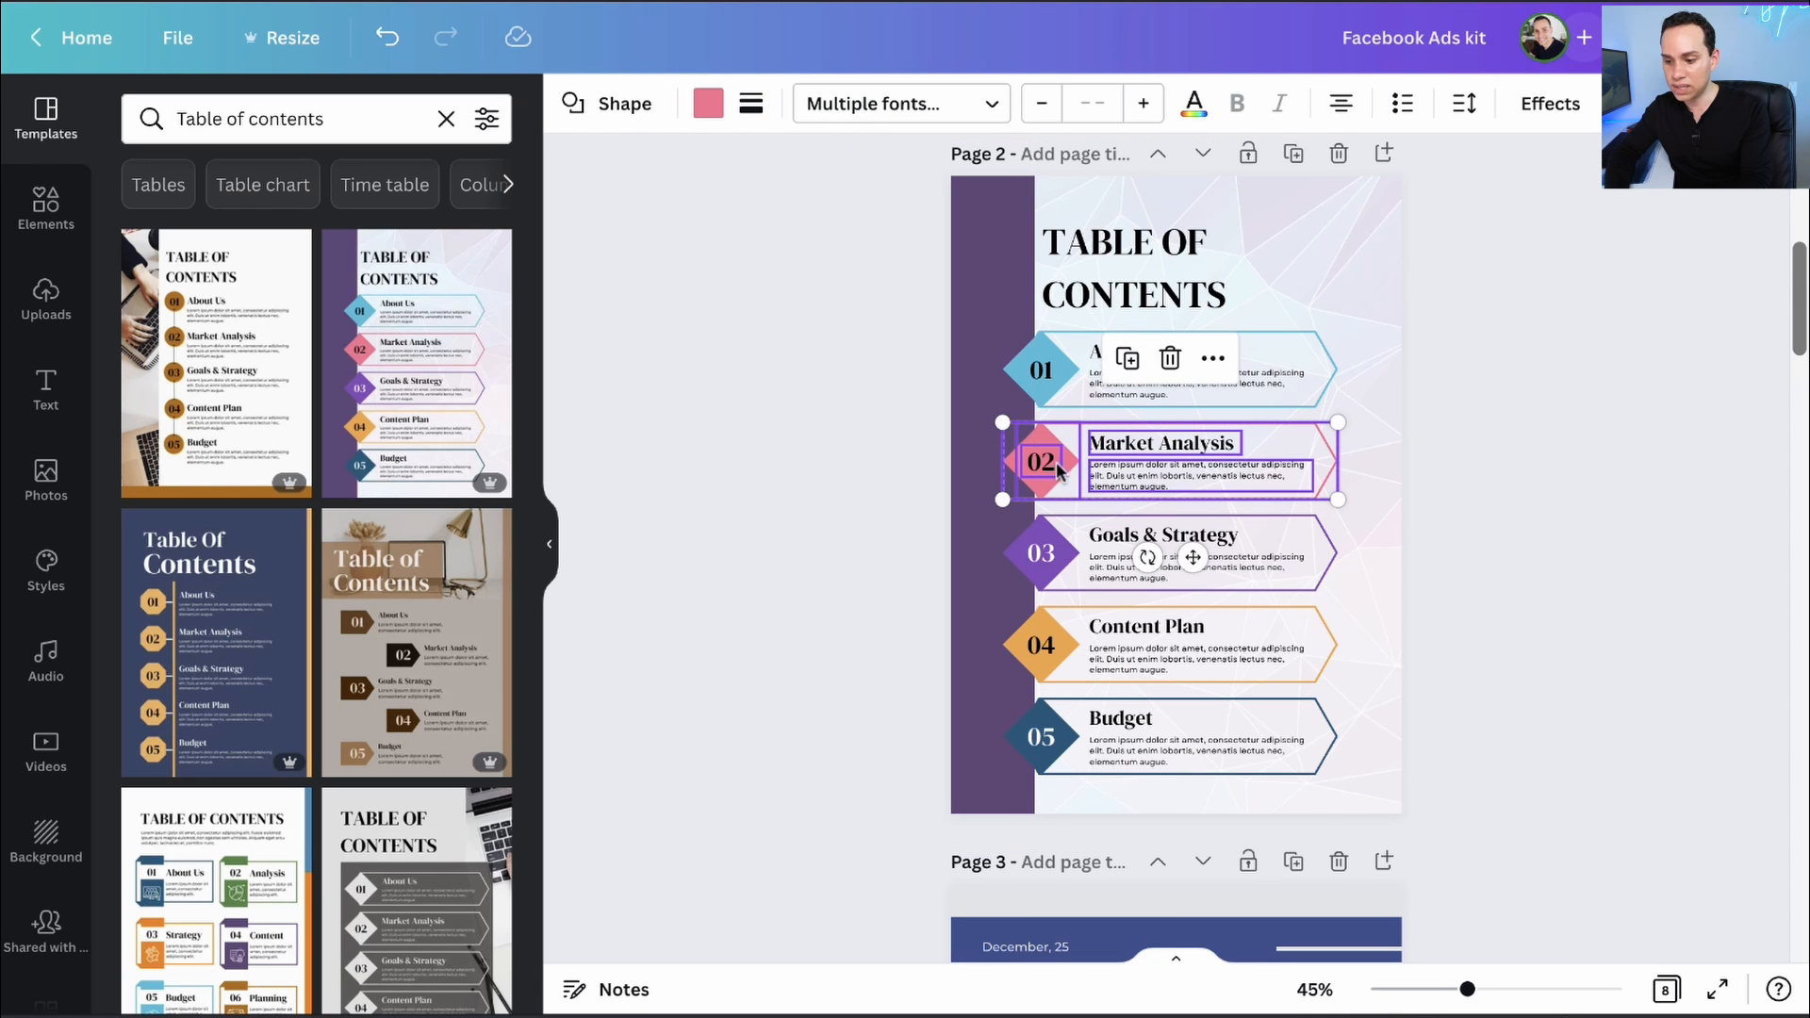
pyautogui.rightClick(1155, 451)
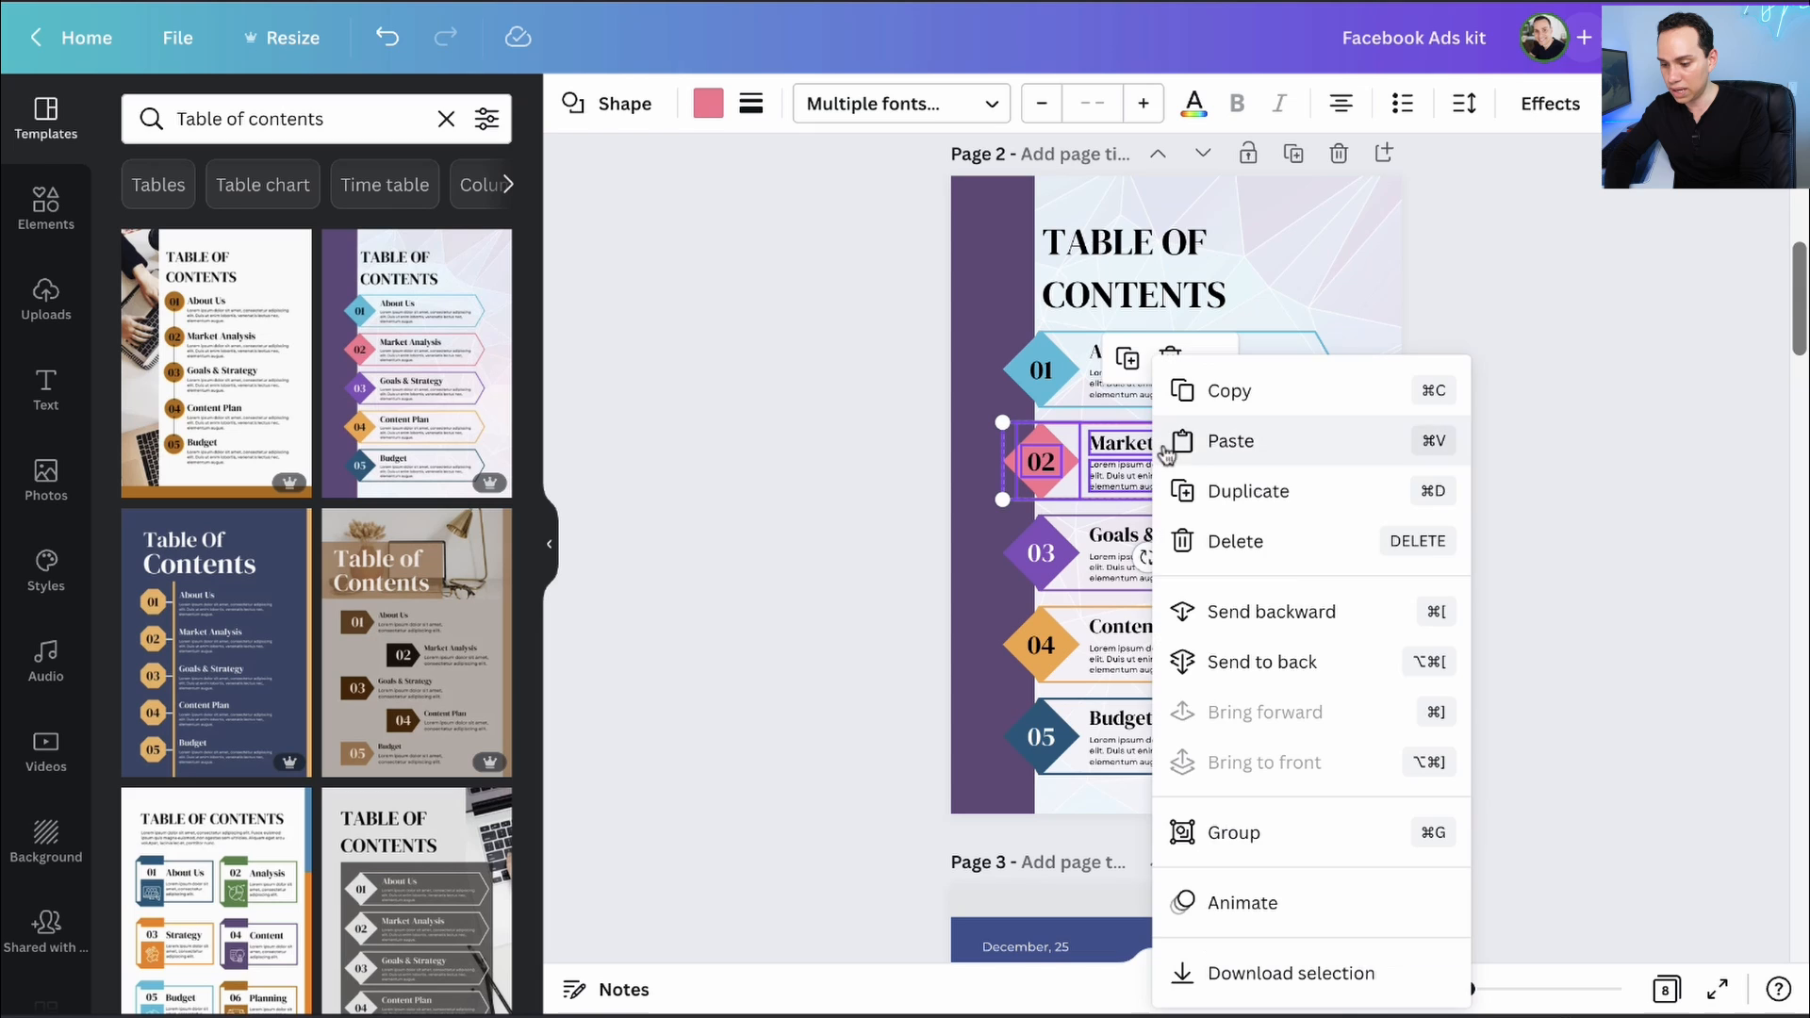
pyautogui.click(1235, 834)
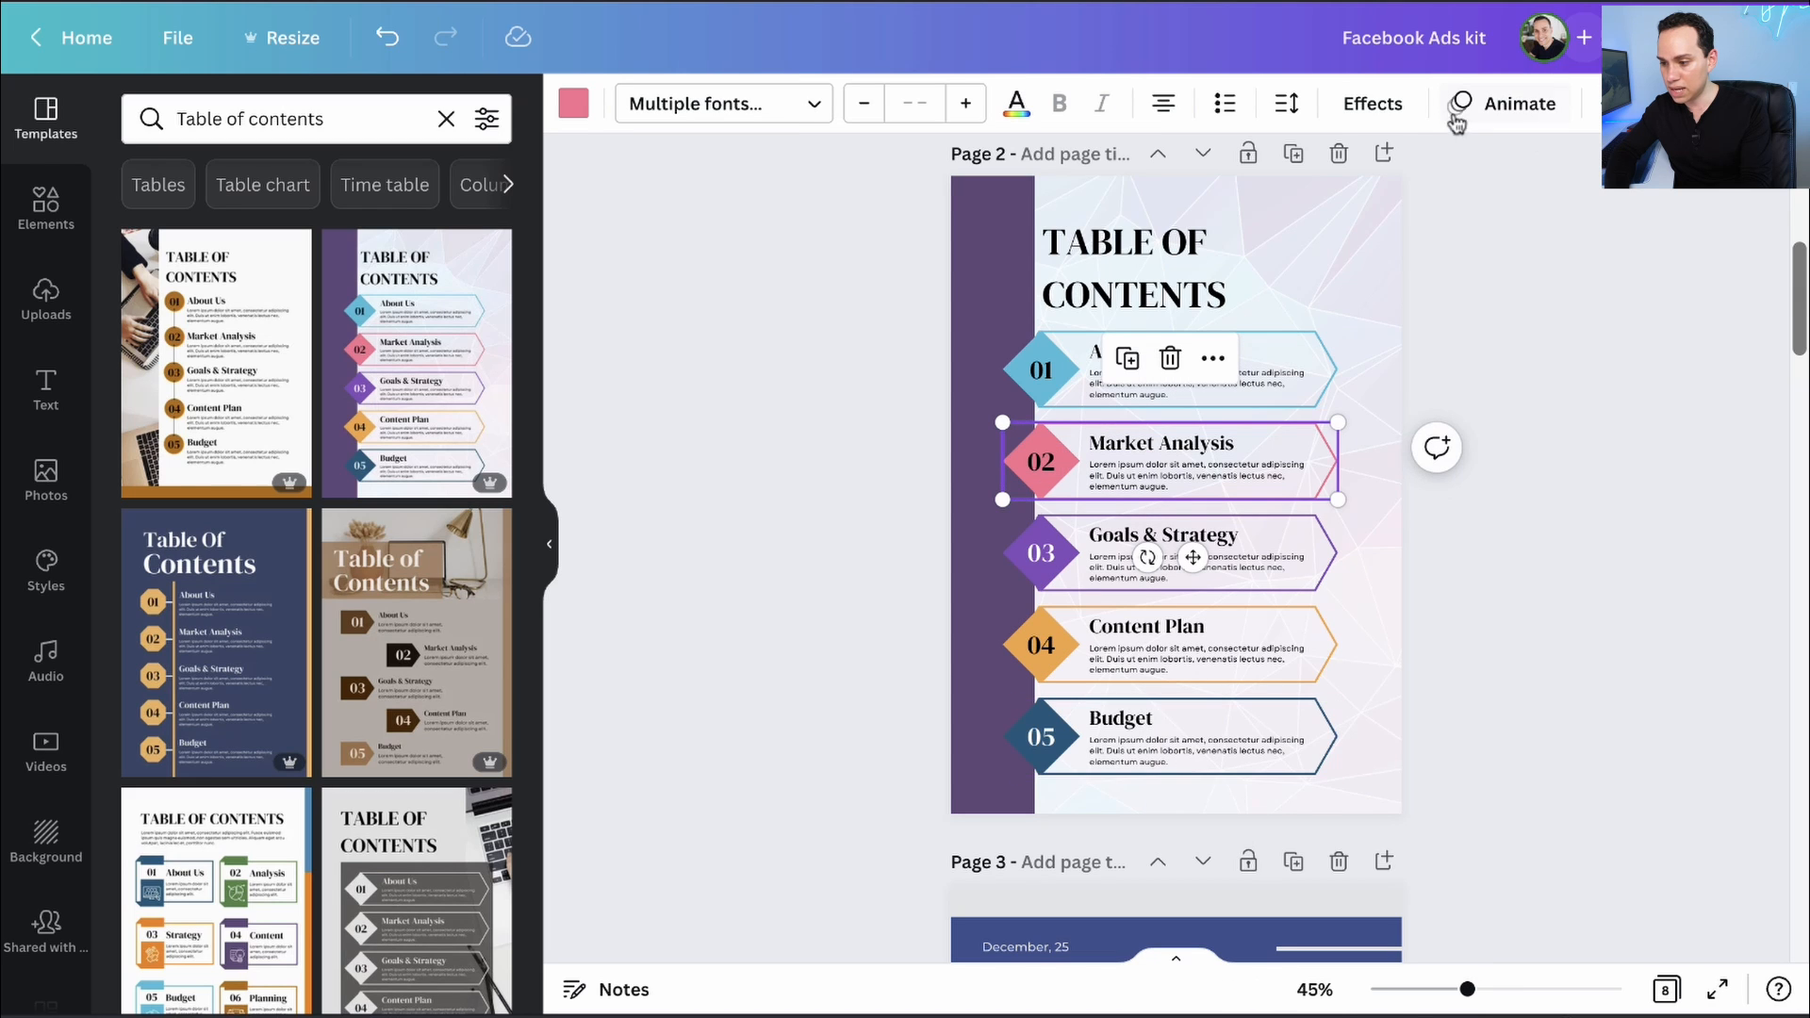
# - Link the Market Analysis group to page 7 - CHAPTER 3
pyautogui.click(1594, 104)
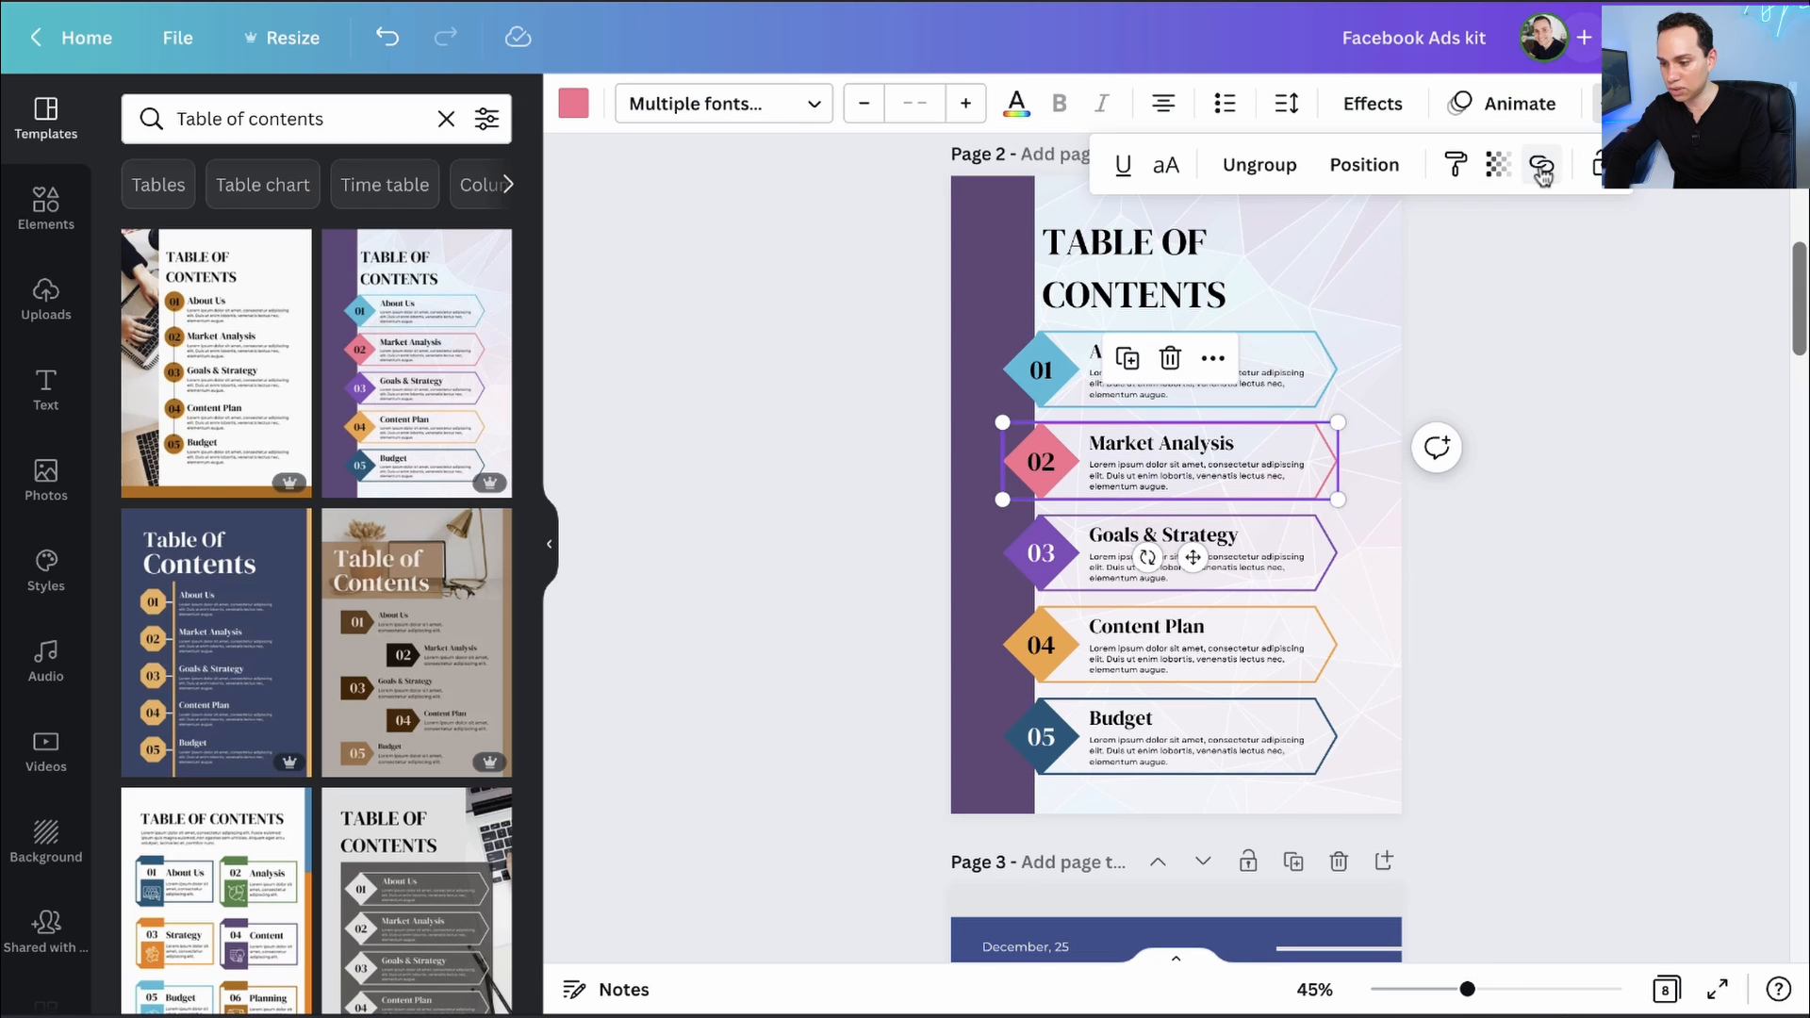
pyautogui.click(1542, 167)
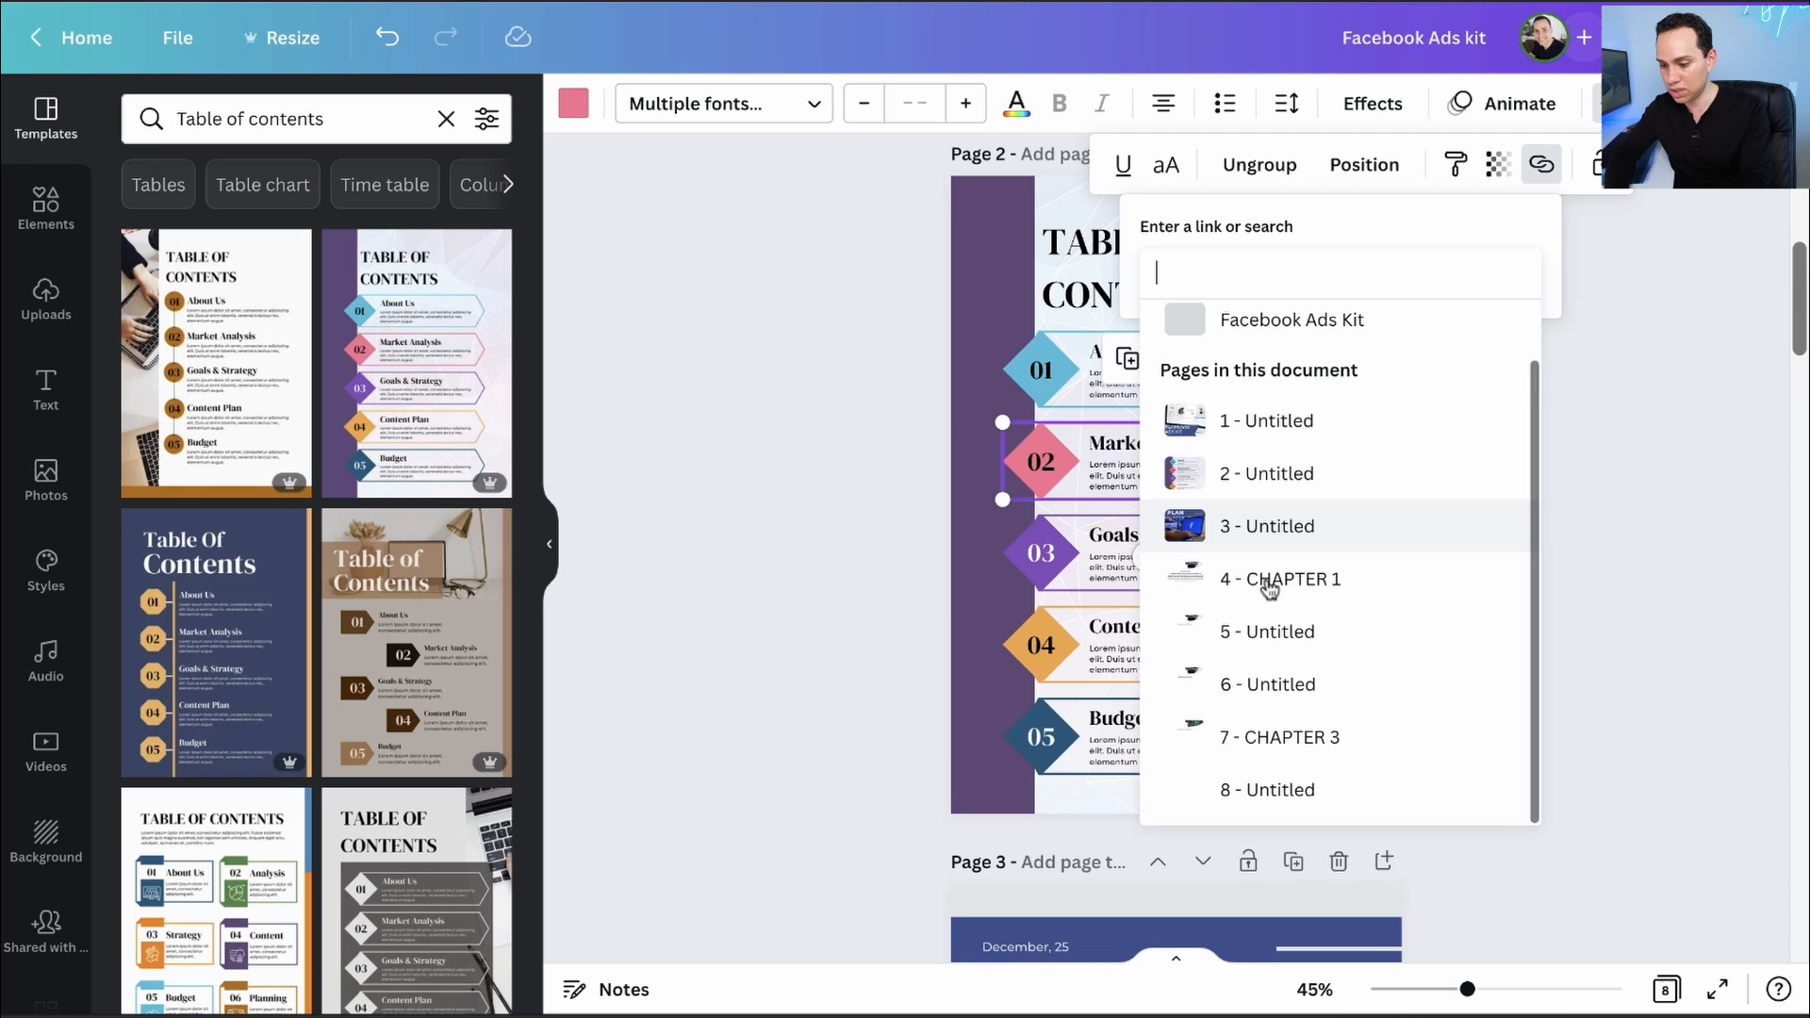
pyautogui.click(1280, 737)
pyautogui.click(1492, 335)
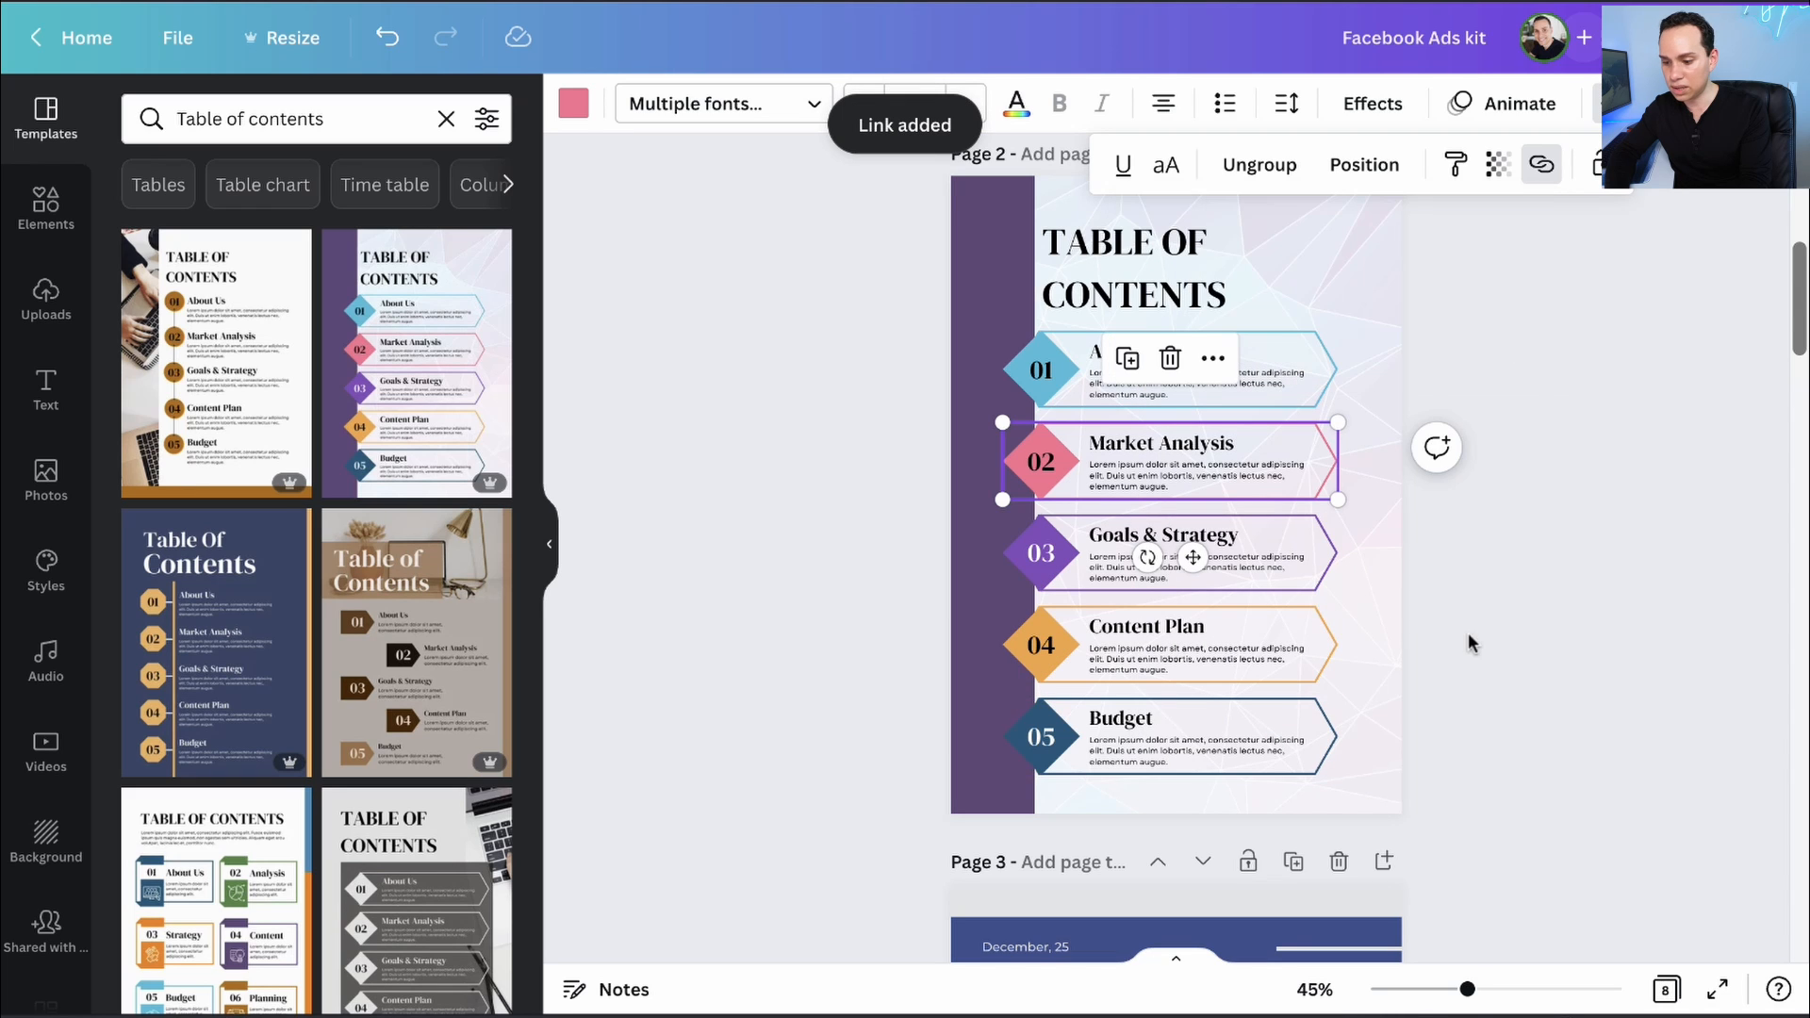
pyautogui.click(869, 428)
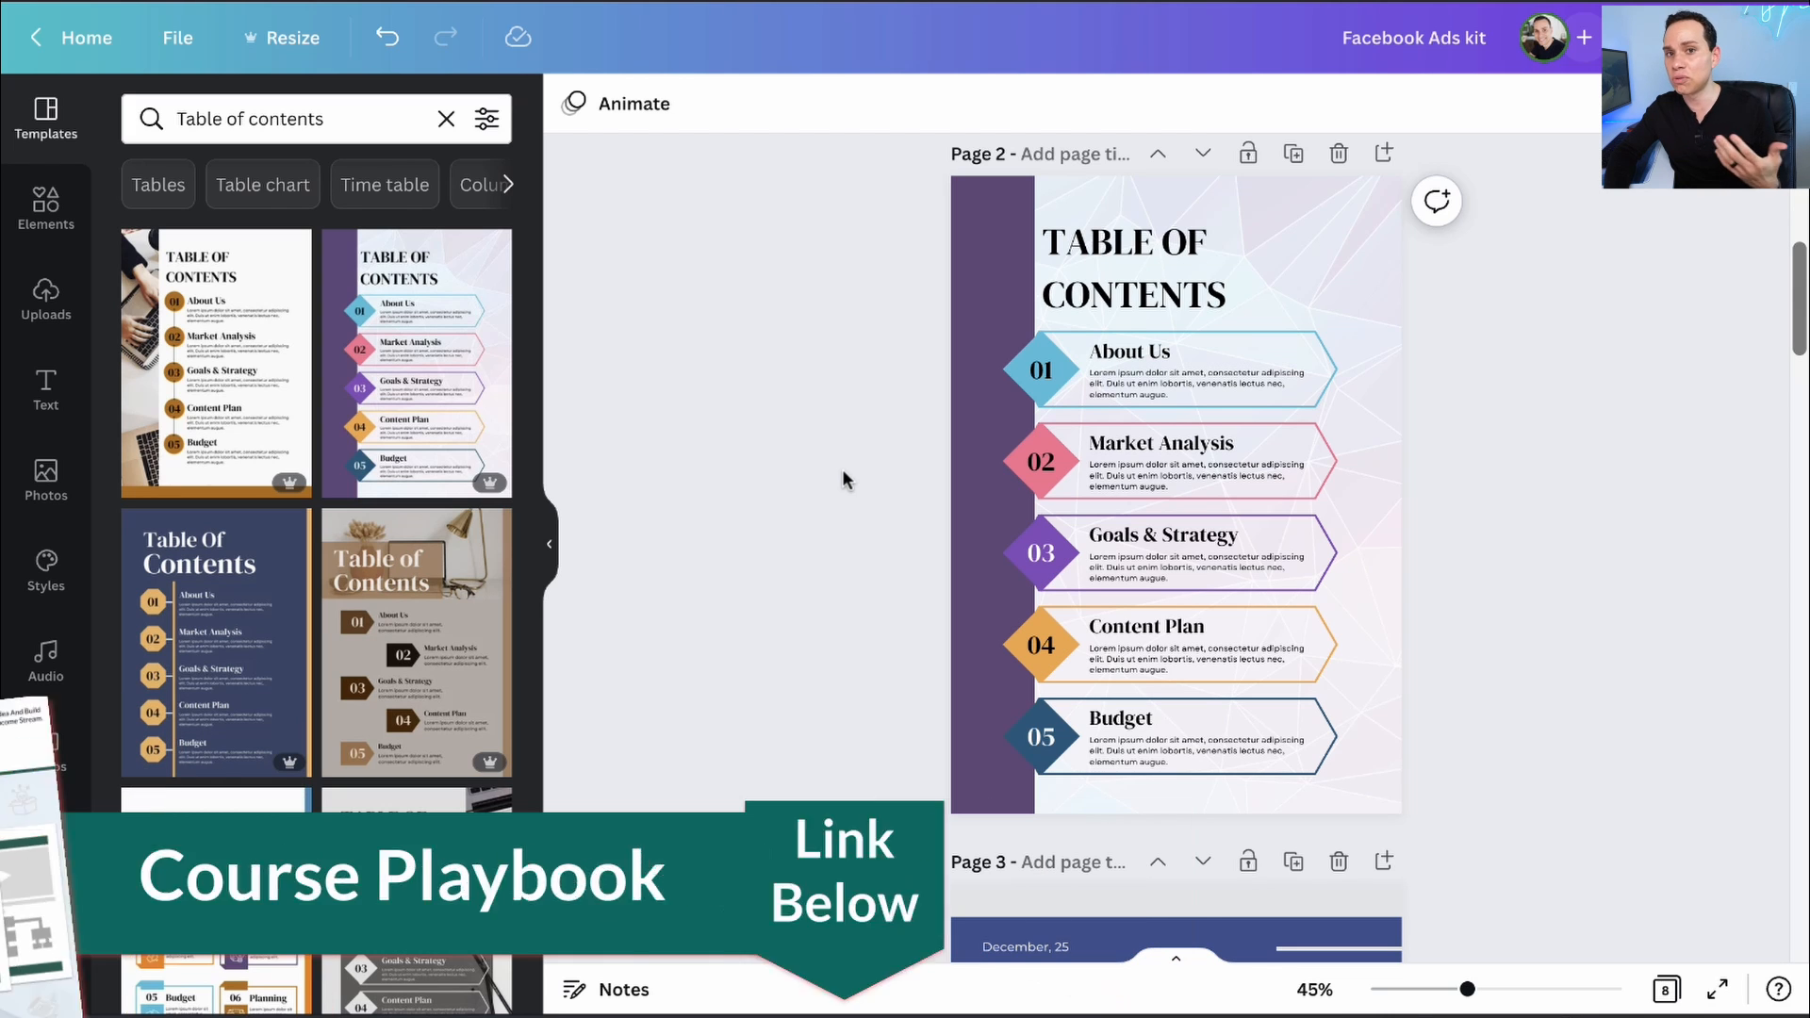
# - Download all 8 pages of the kit as a PDF Standard file
pyautogui.scroll(6, 843, 472)
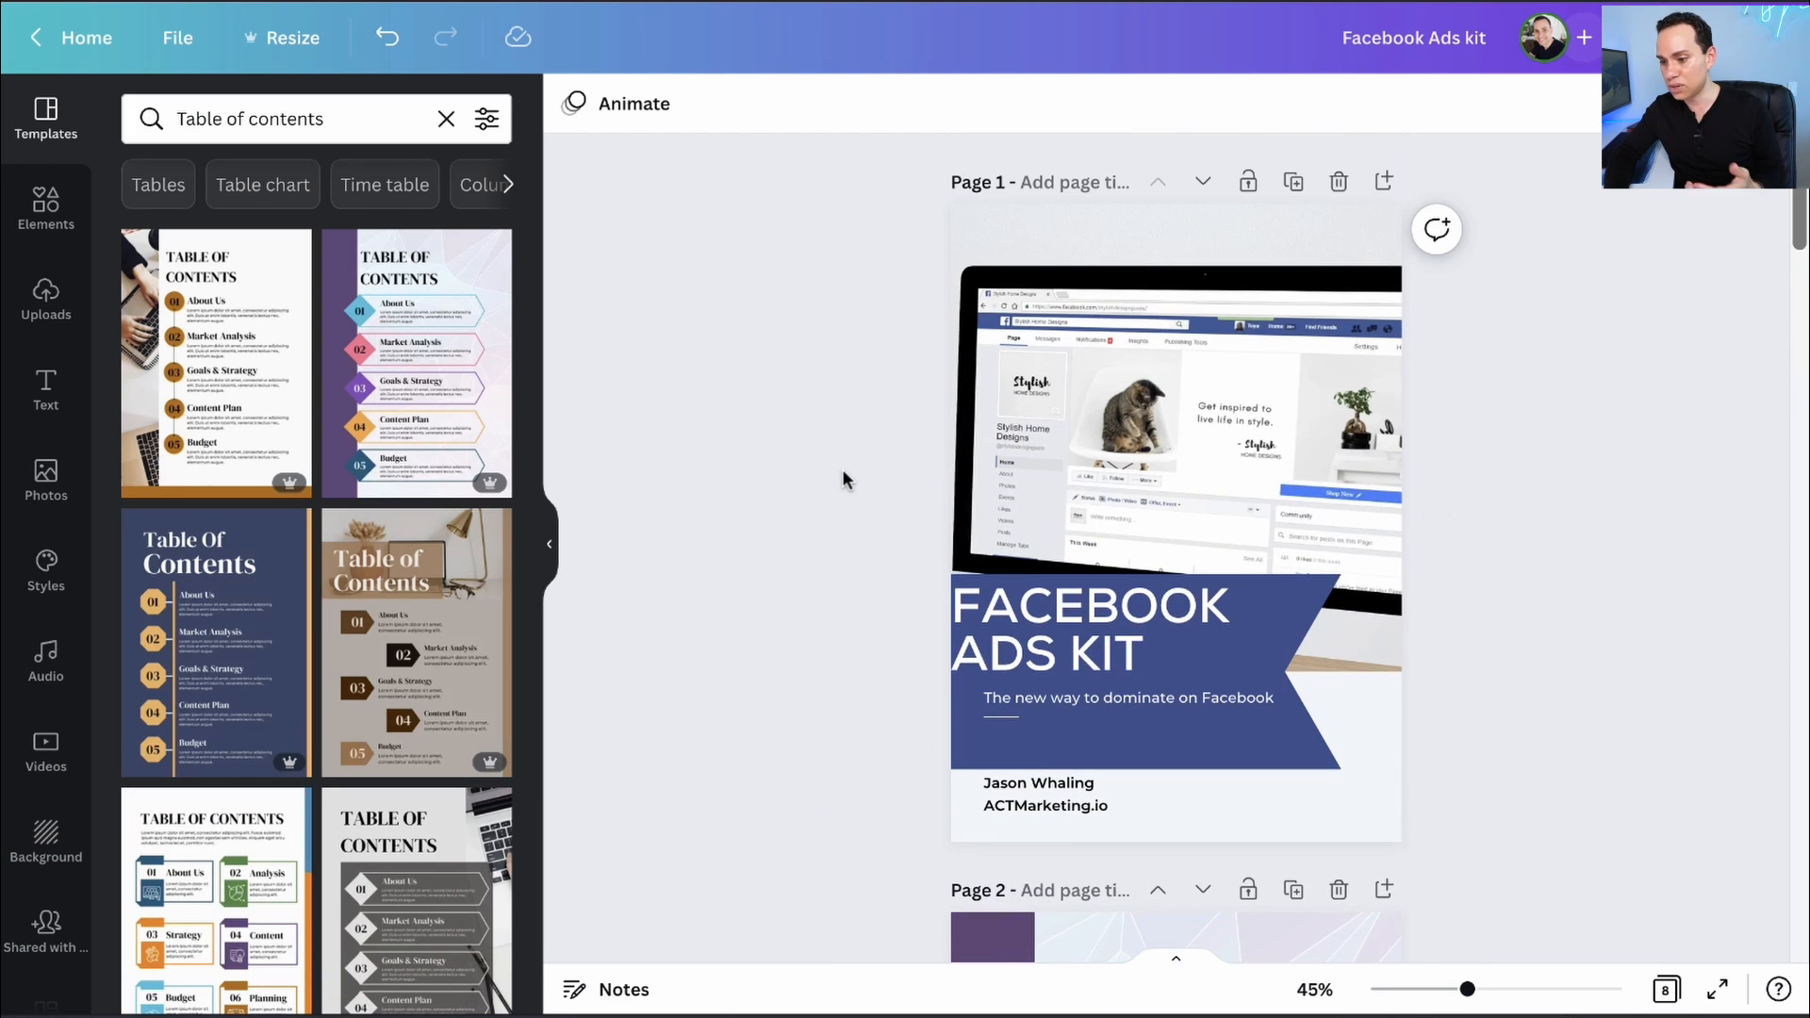
pyautogui.click(1728, 38)
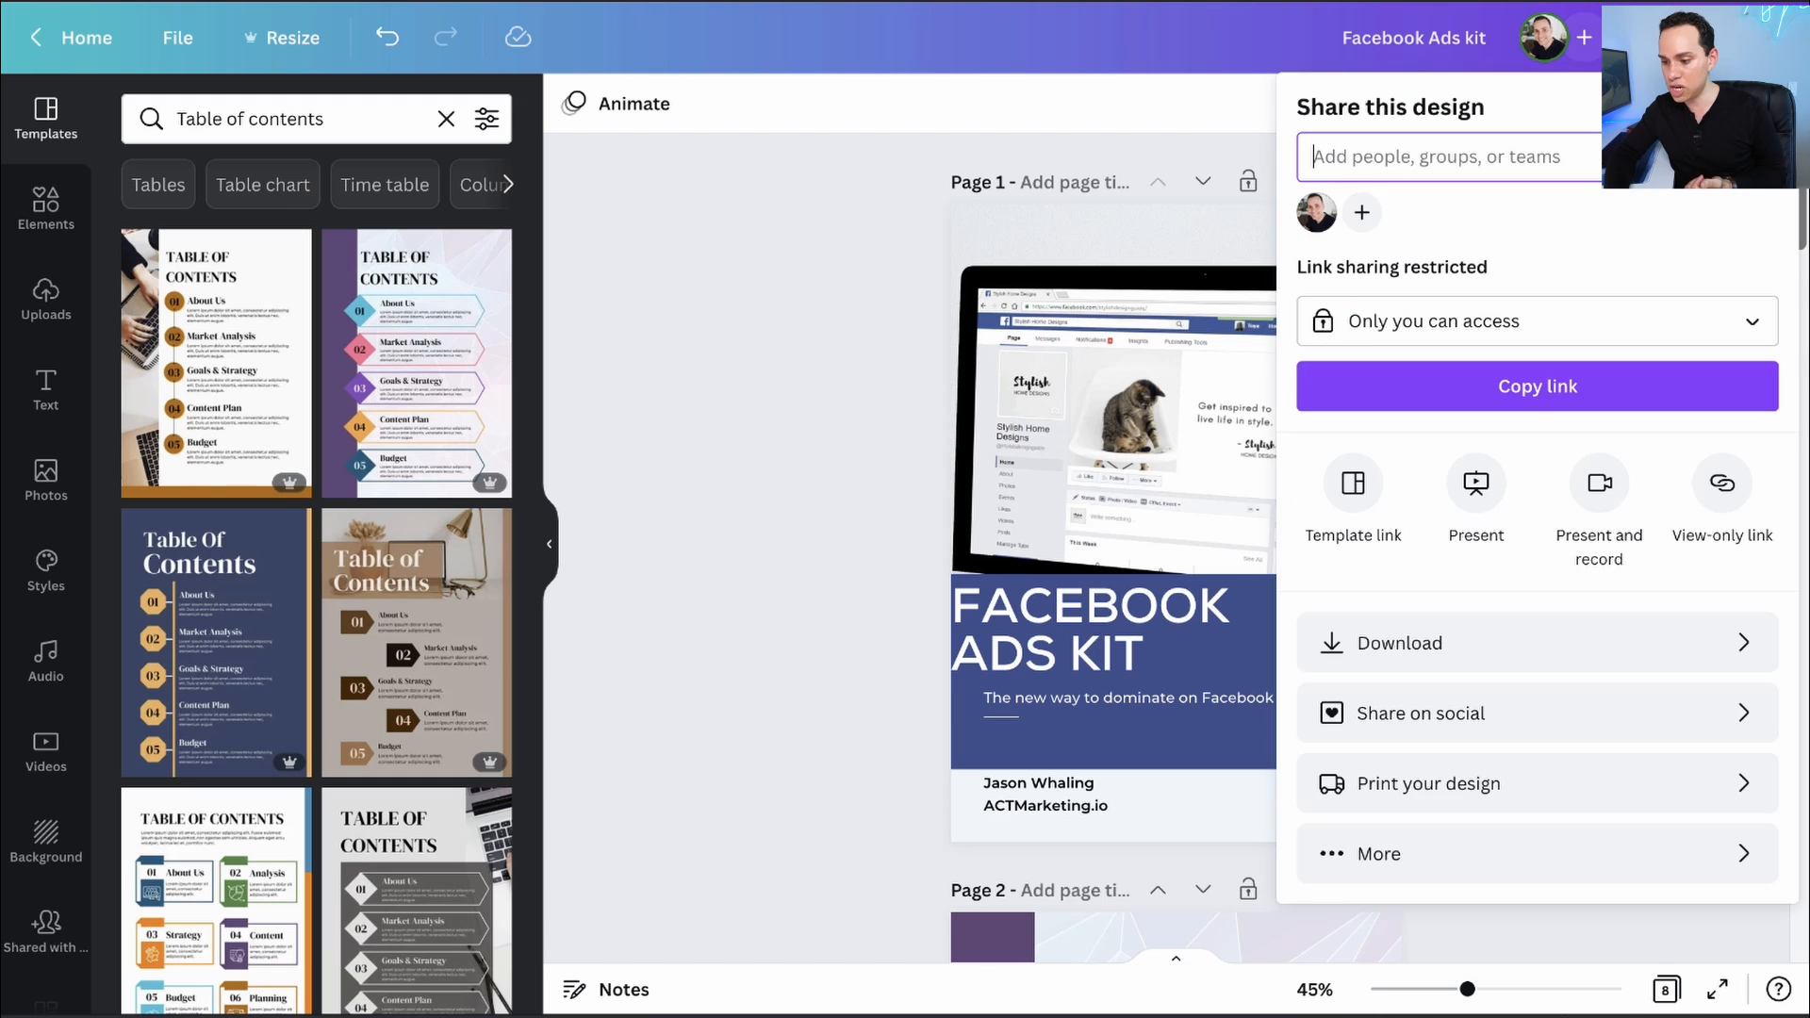
pyautogui.click(1367, 641)
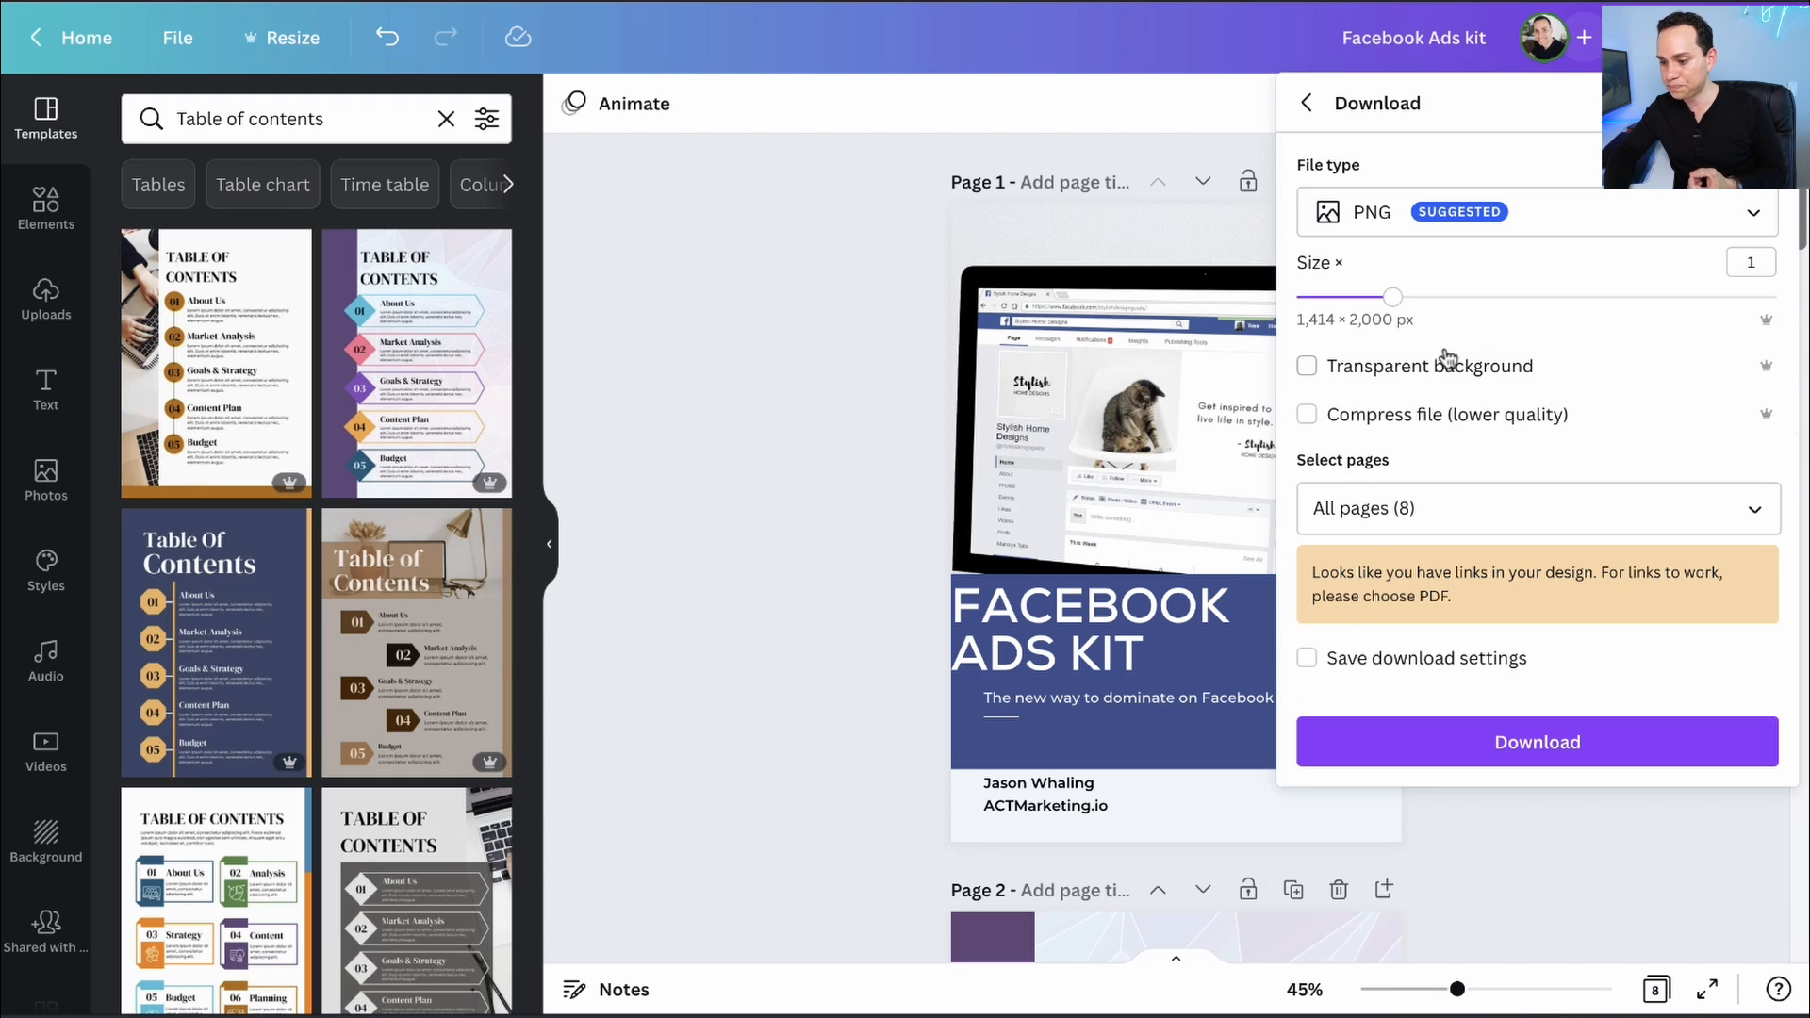
pyautogui.click(1456, 235)
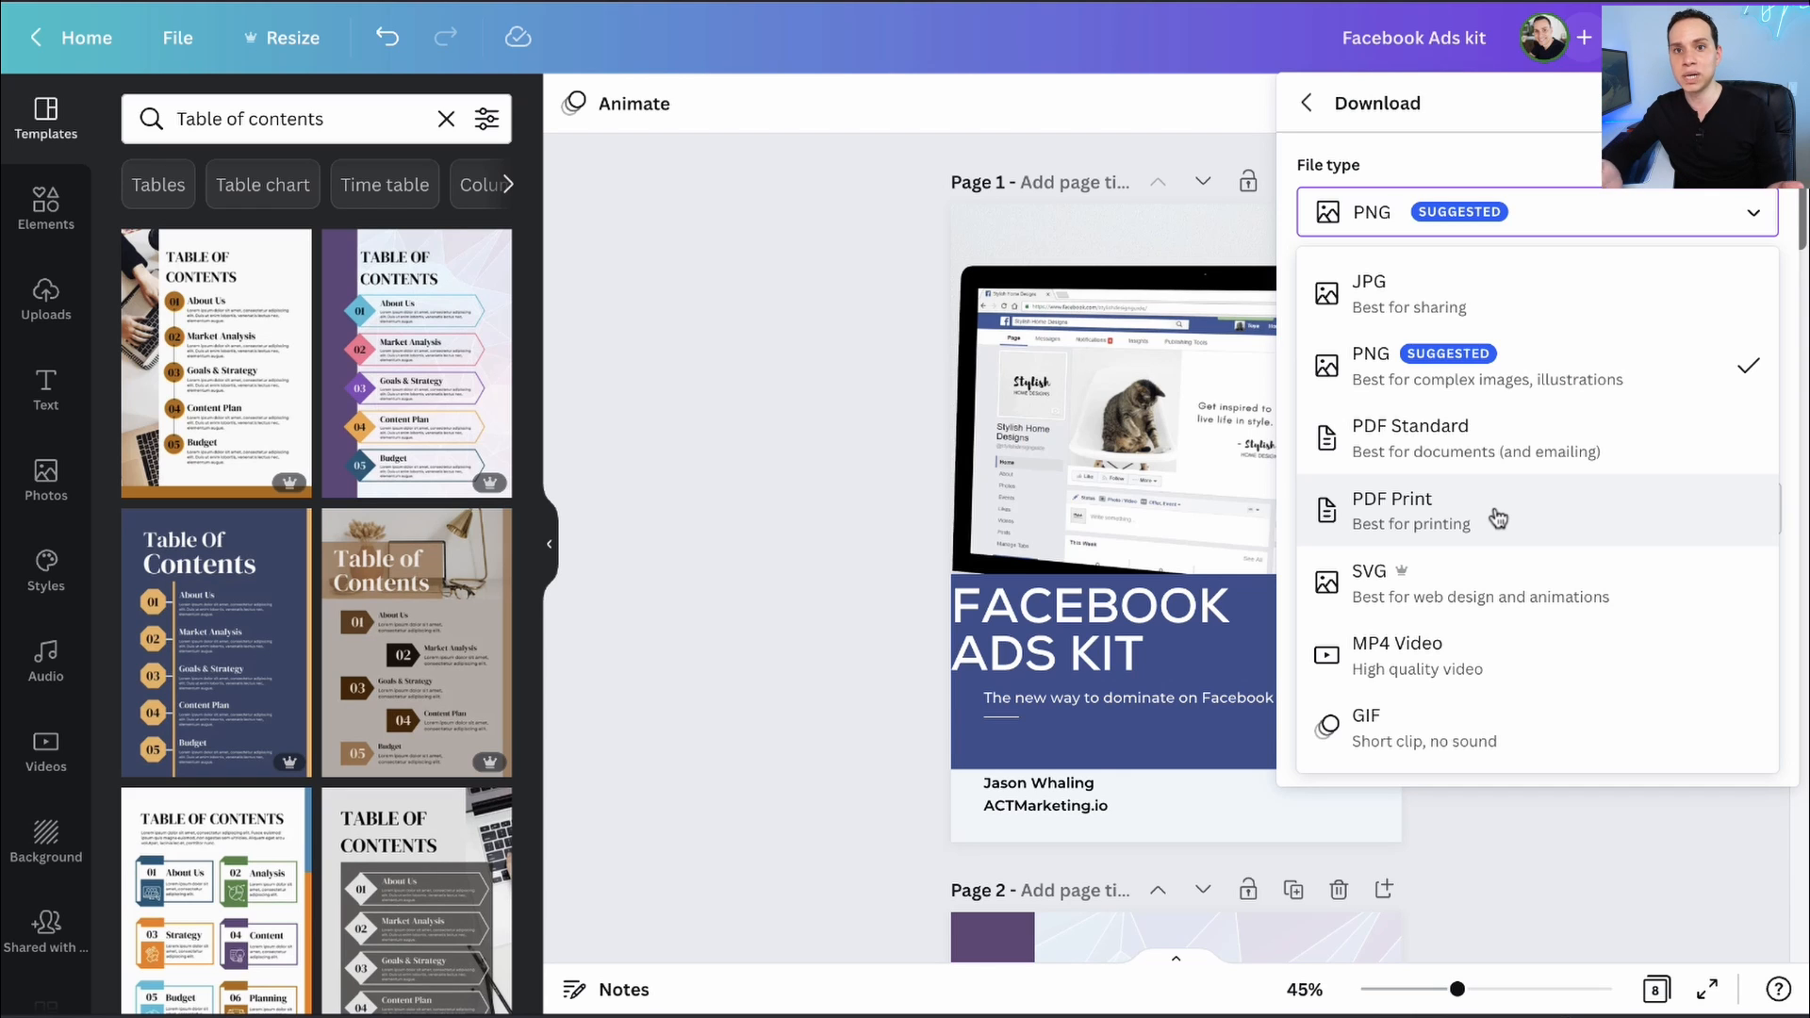
pyautogui.click(1474, 454)
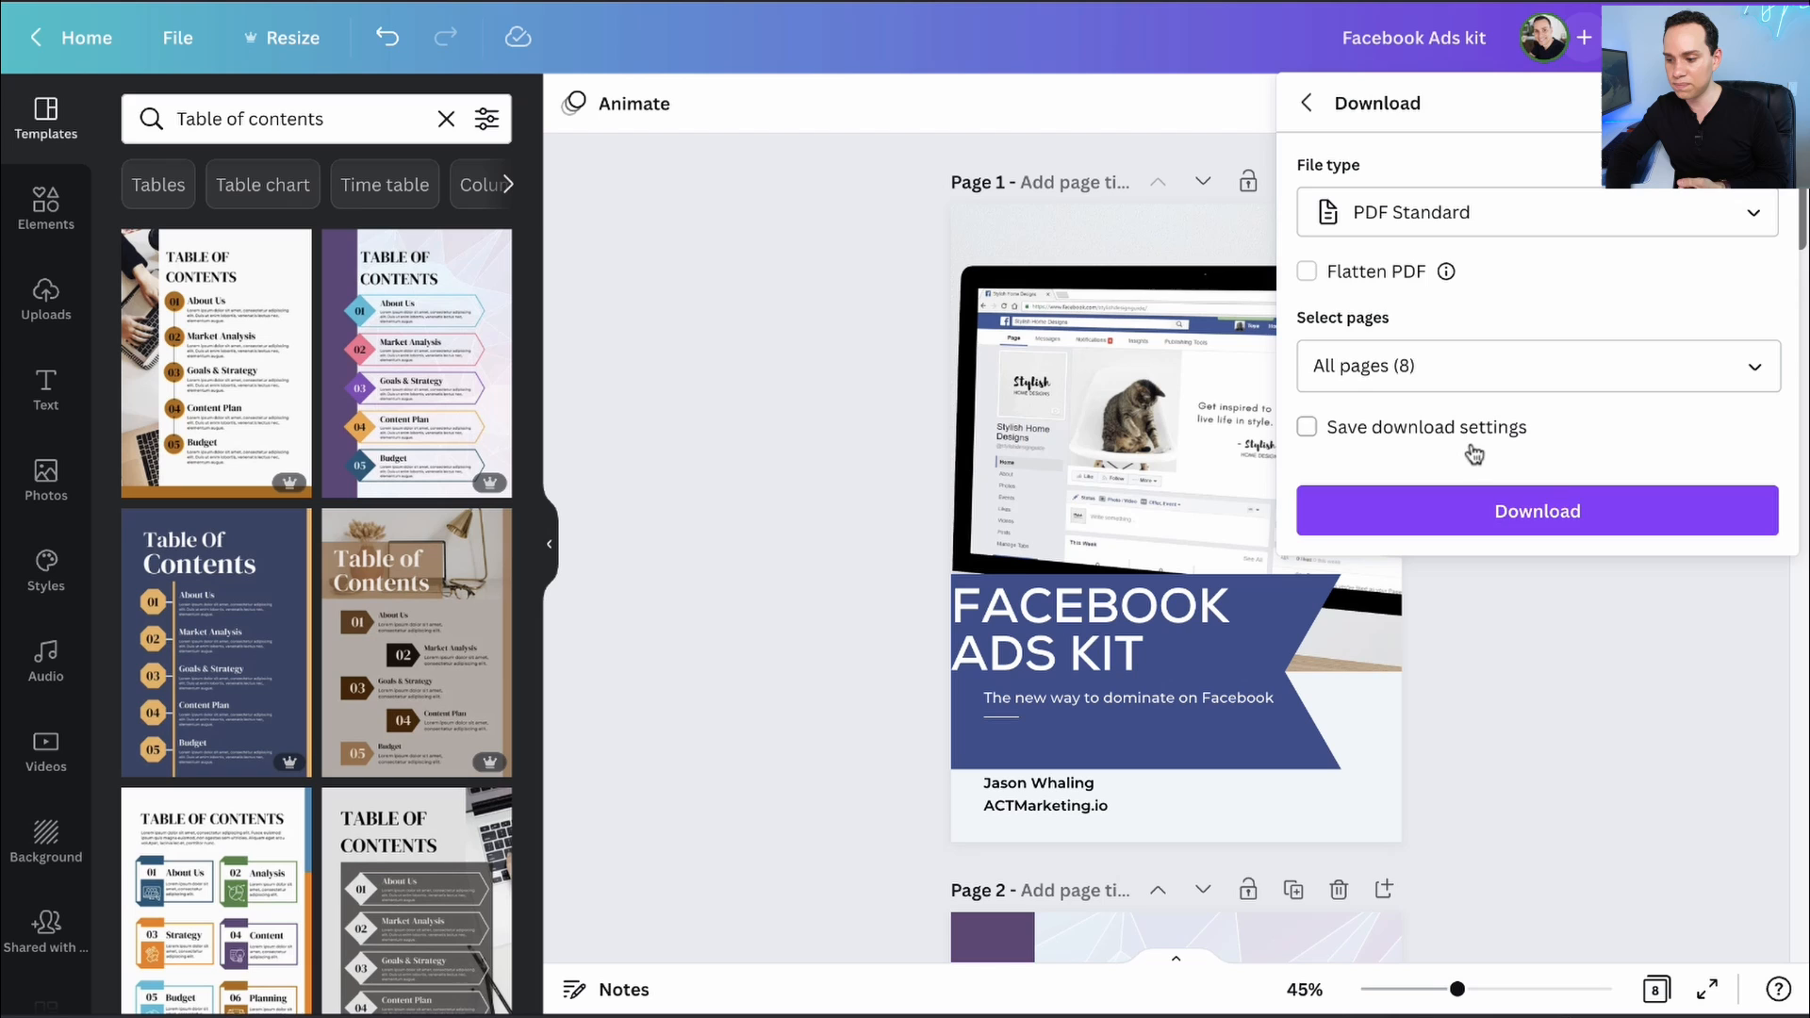
pyautogui.click(1534, 516)
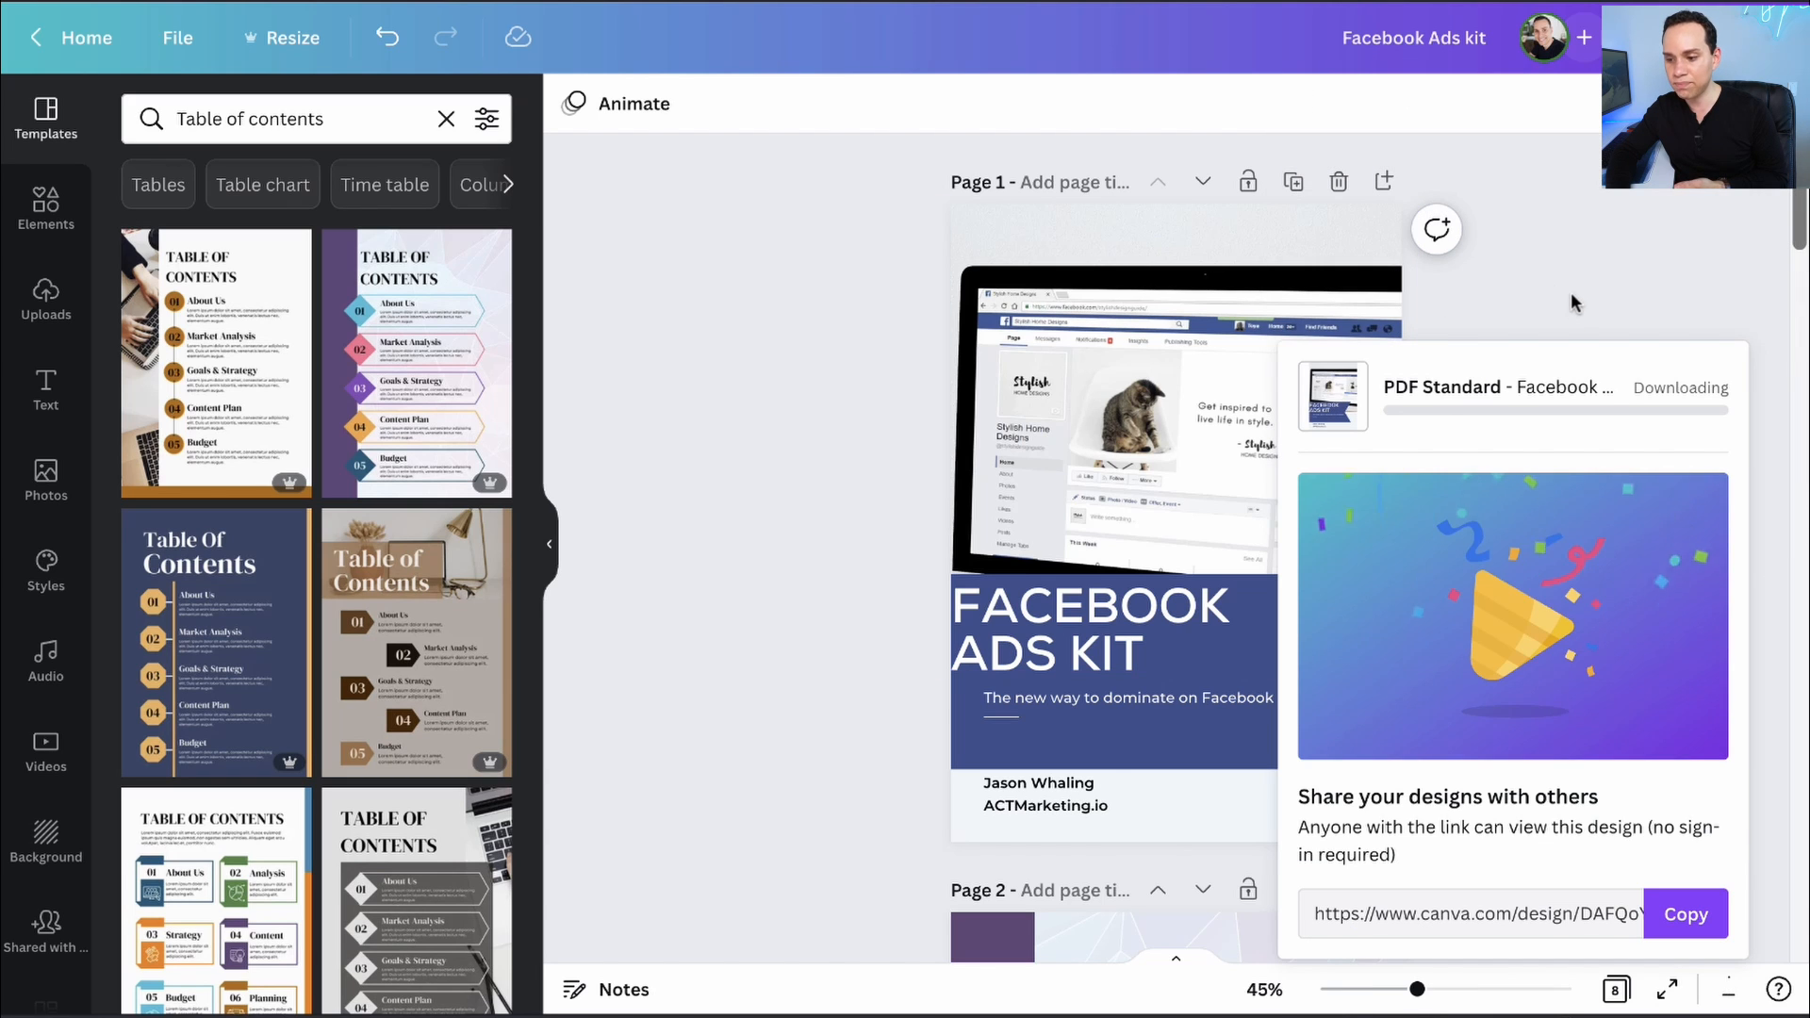